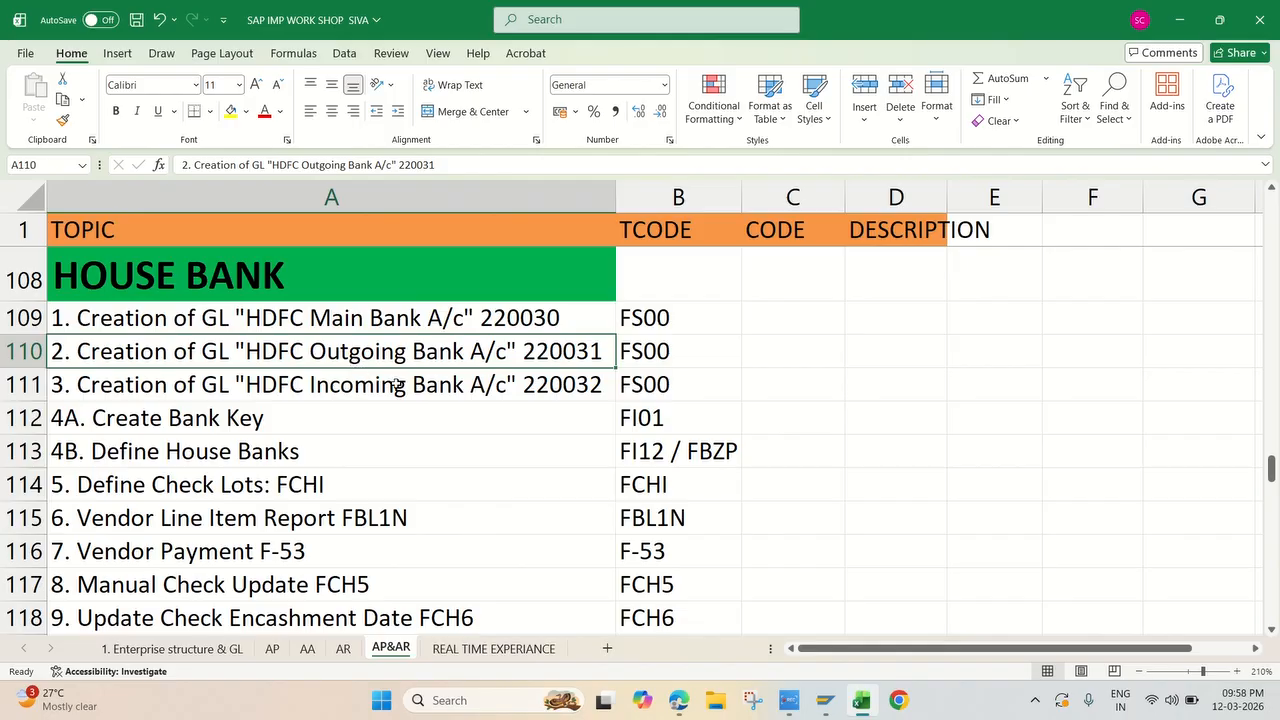
Step: Switch from the House Bank topic list to the SAP Easy Access session and run transaction FS00
left_click(420, 391)
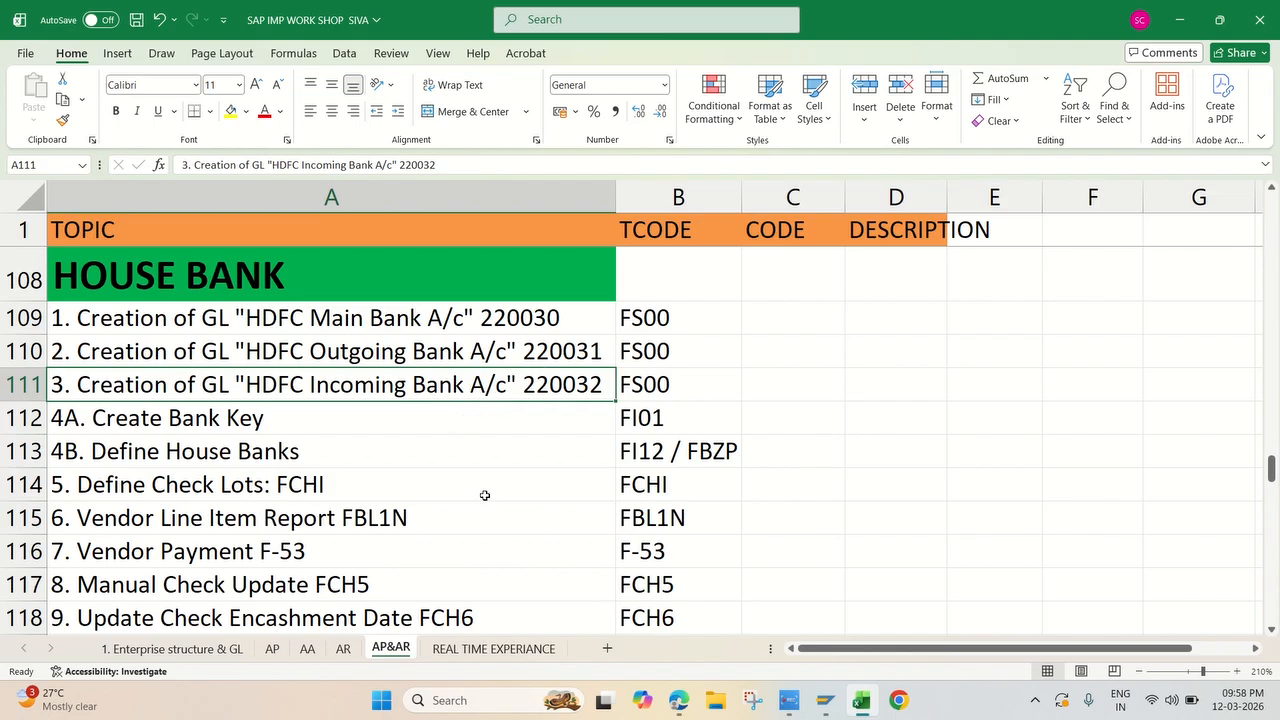
left_click(840, 708)
left_click(877, 655)
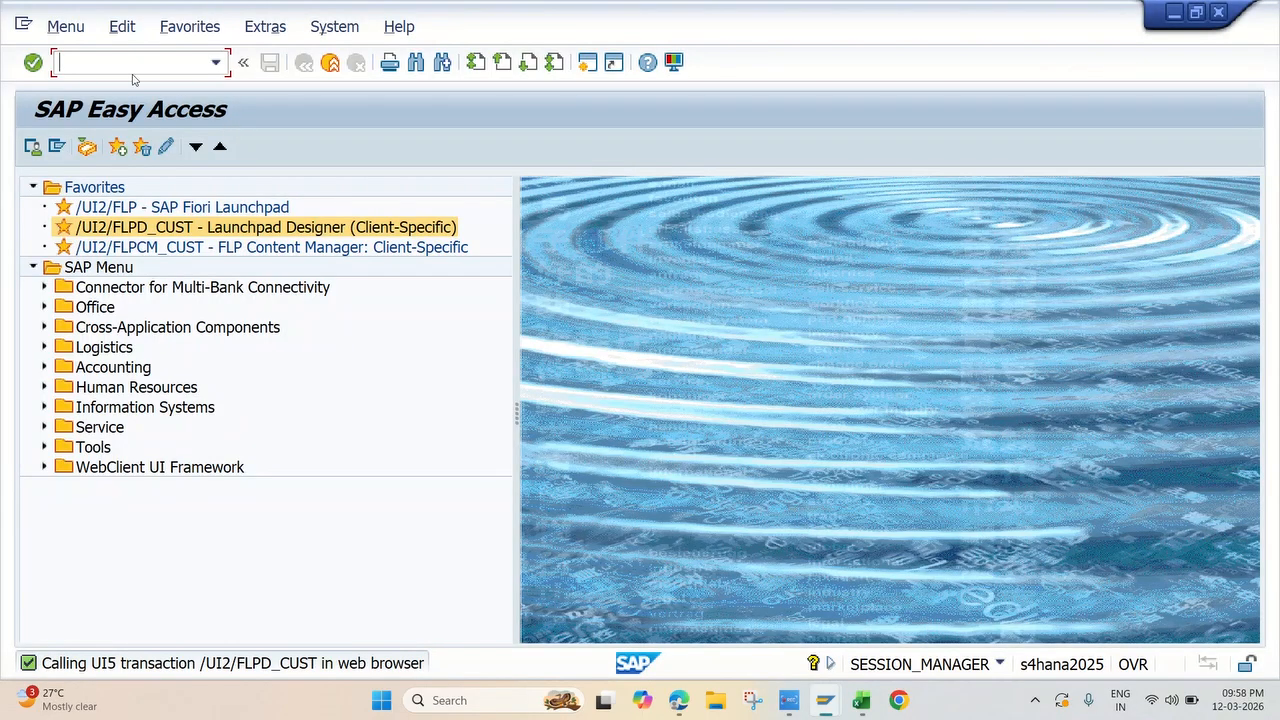
type("fs00")
key("Return")
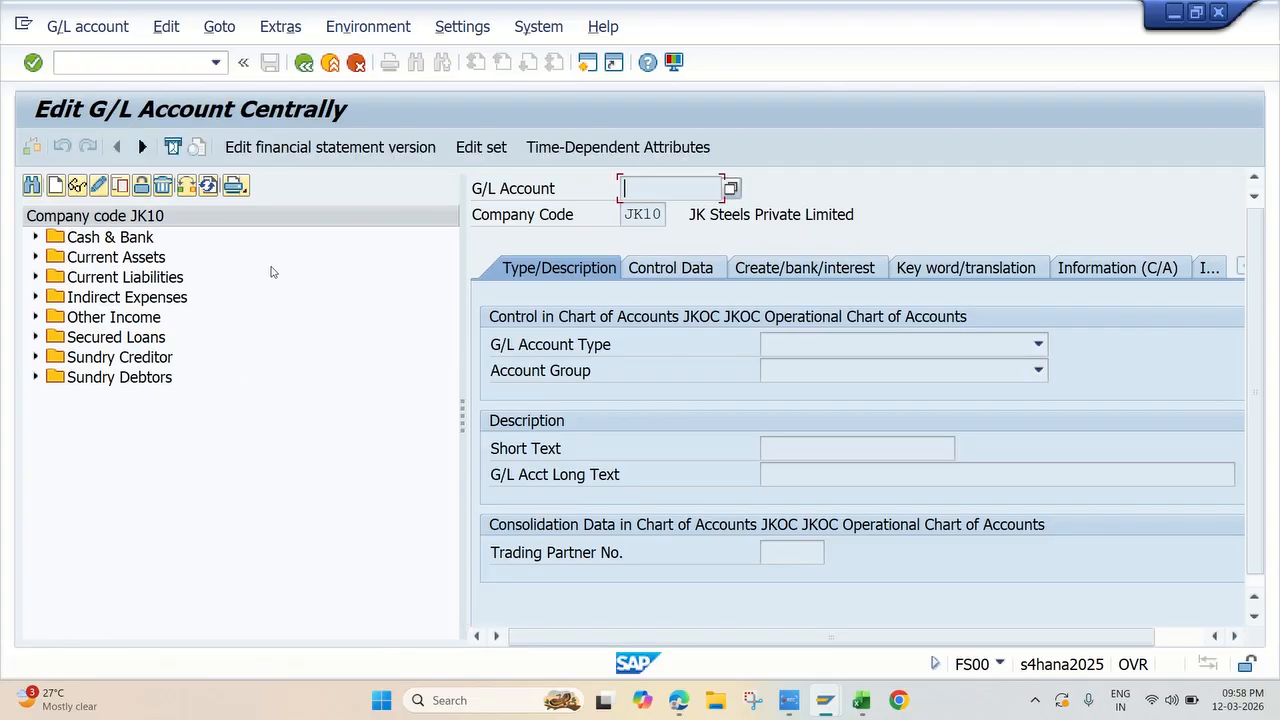
Step: Open HDFC Main Bank A/c from the Cash & Bank group and put the account into change mode
left_click(35, 237)
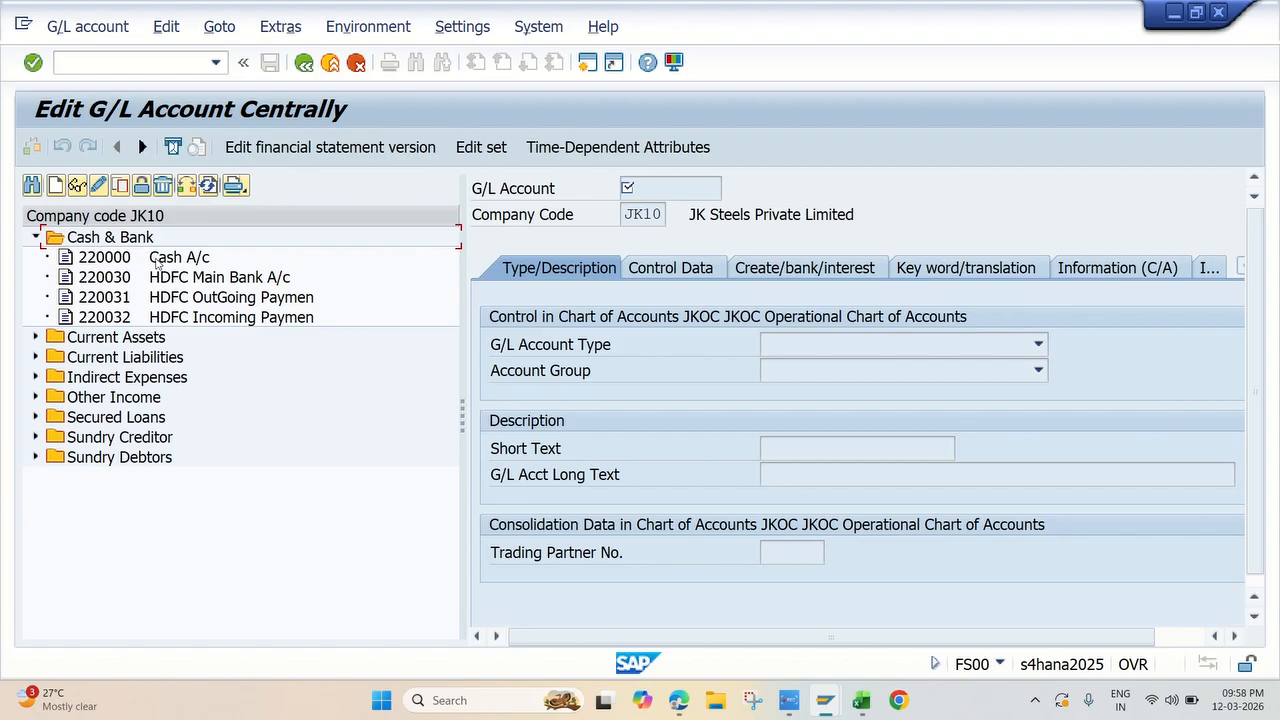
left_click(213, 280)
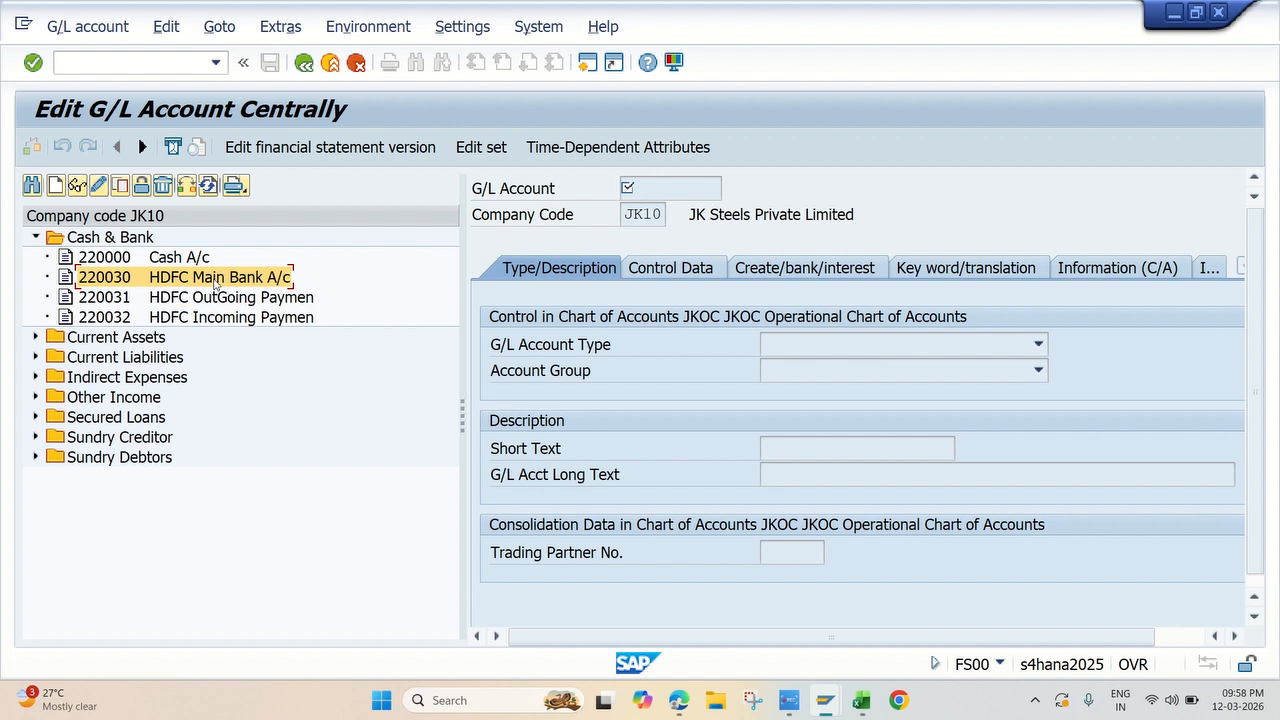
double_click(212, 286)
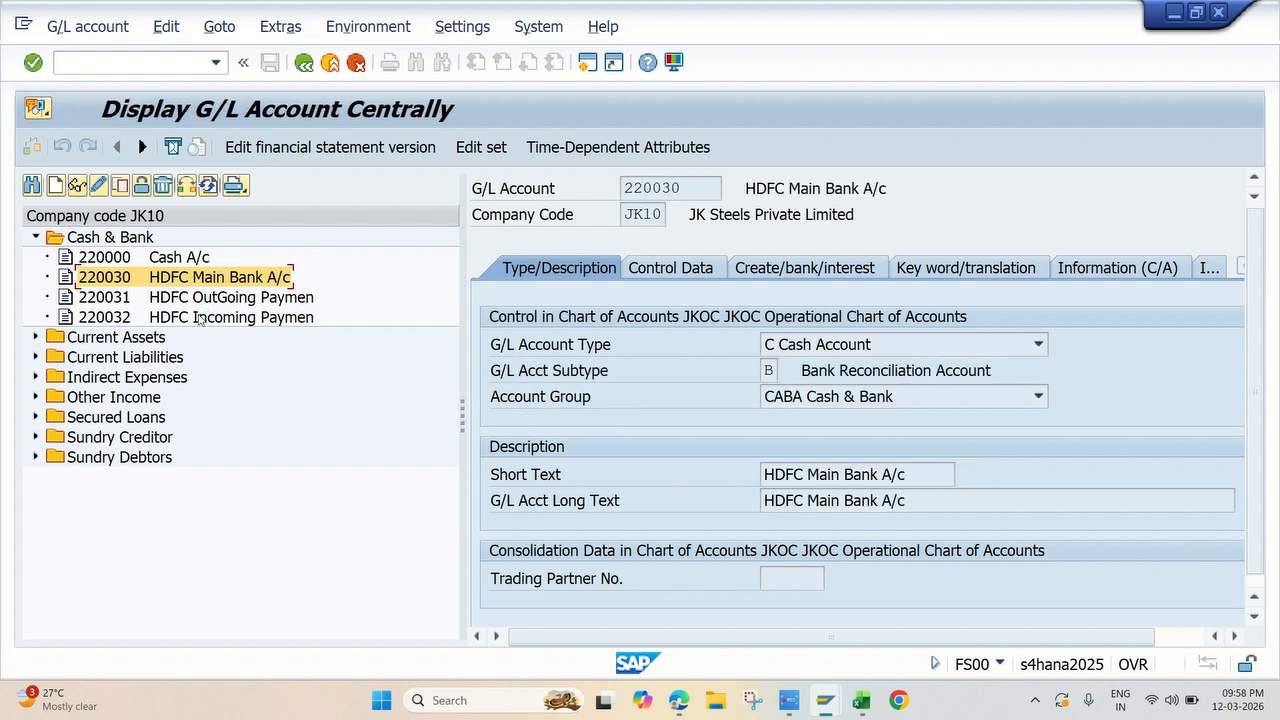
left_click(99, 186)
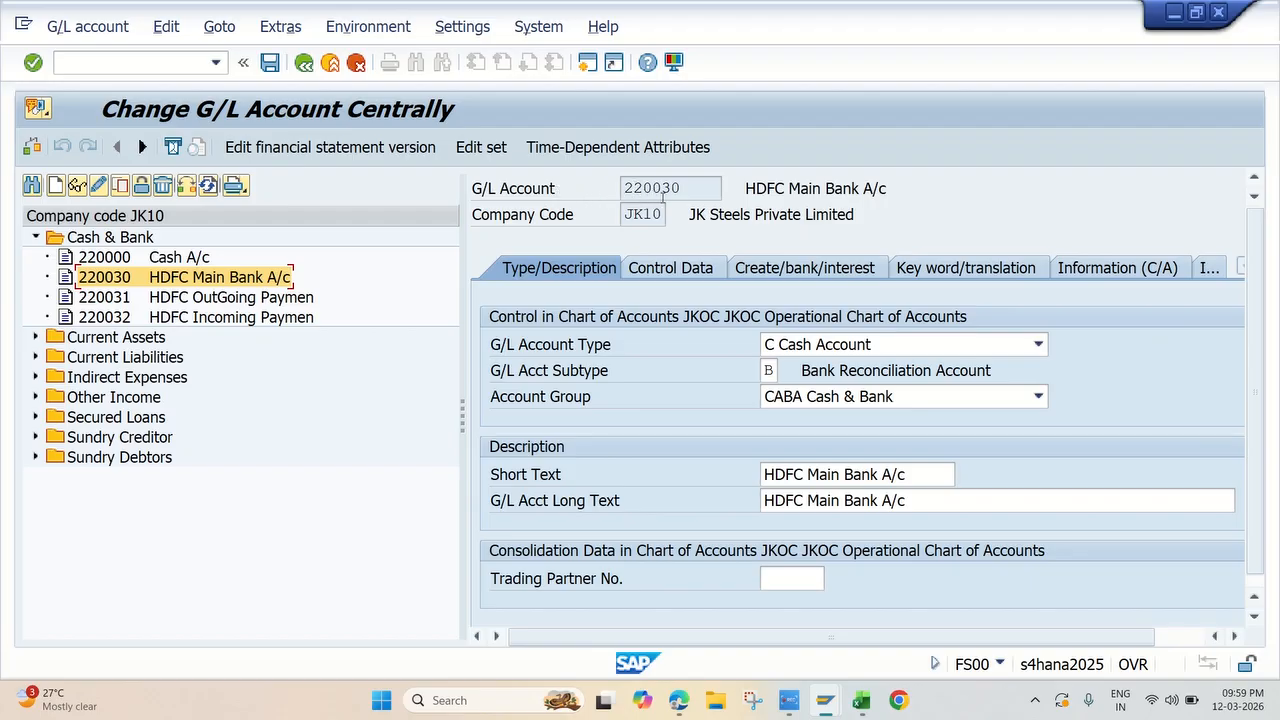
left_click_drag(682, 190, 605, 189)
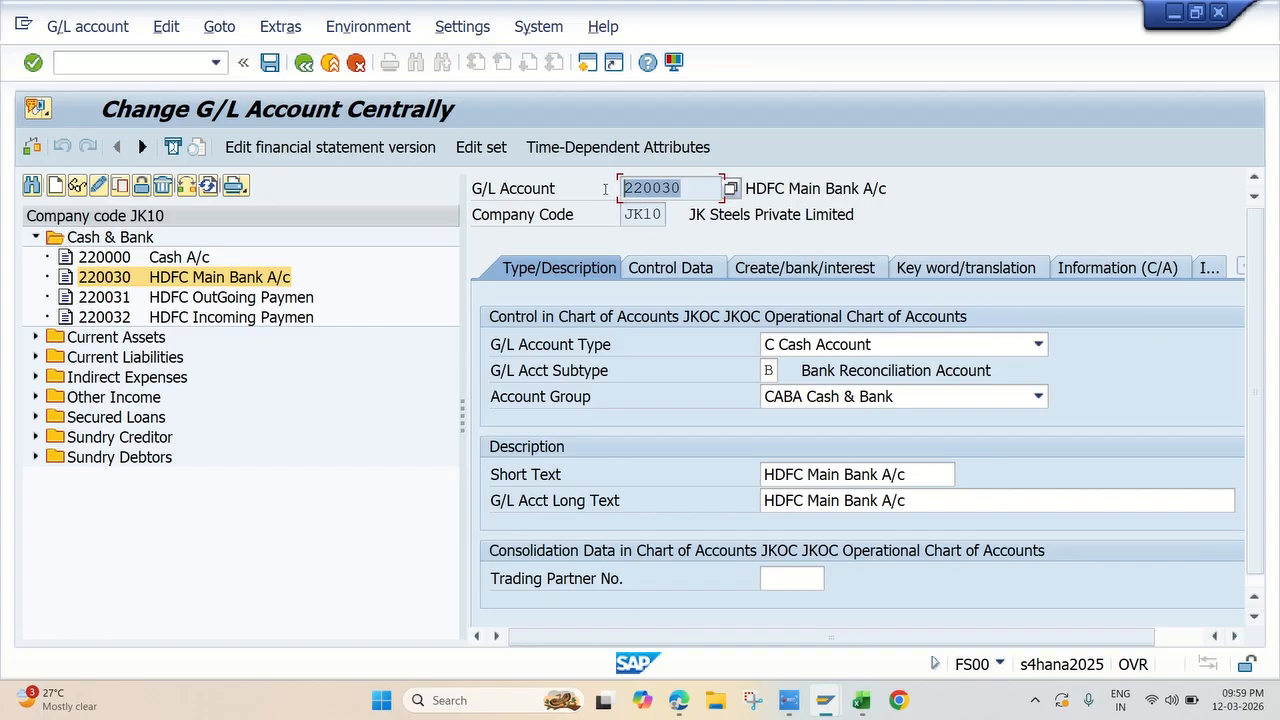
left_click(814, 189)
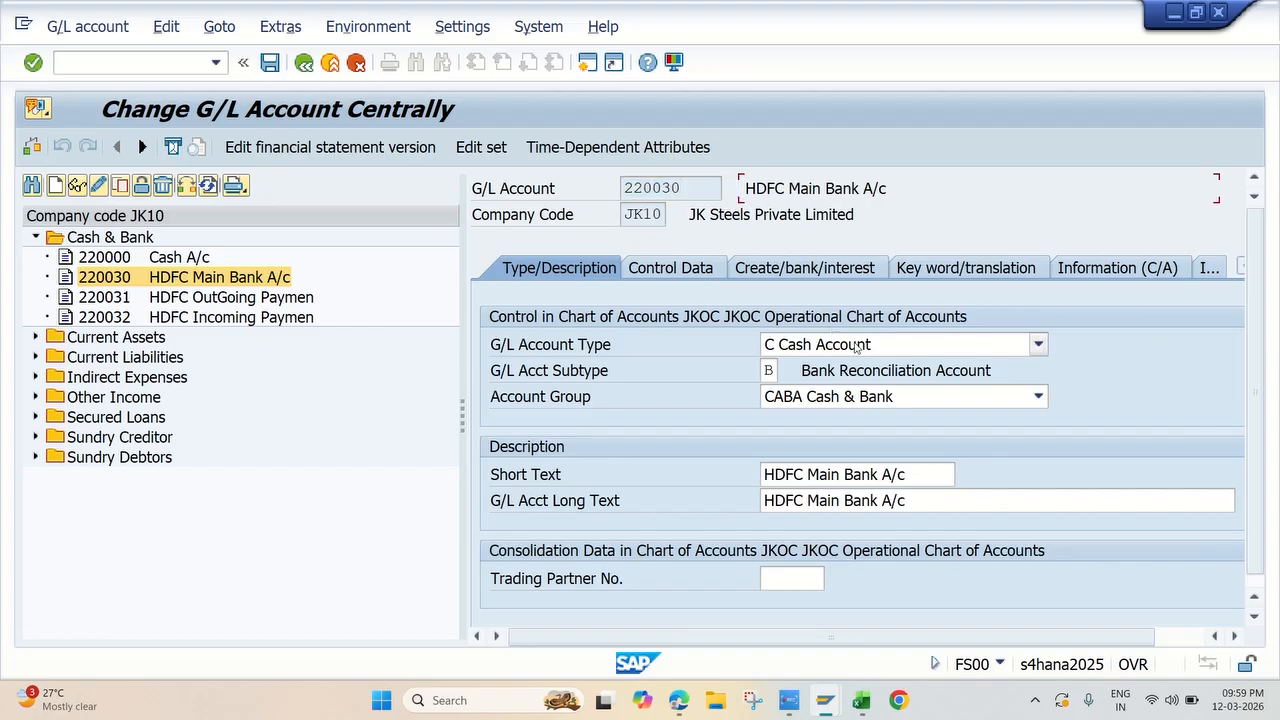
Step: Review the G/L account type options available for HDFC Main Bank A/c
left_click(1039, 345)
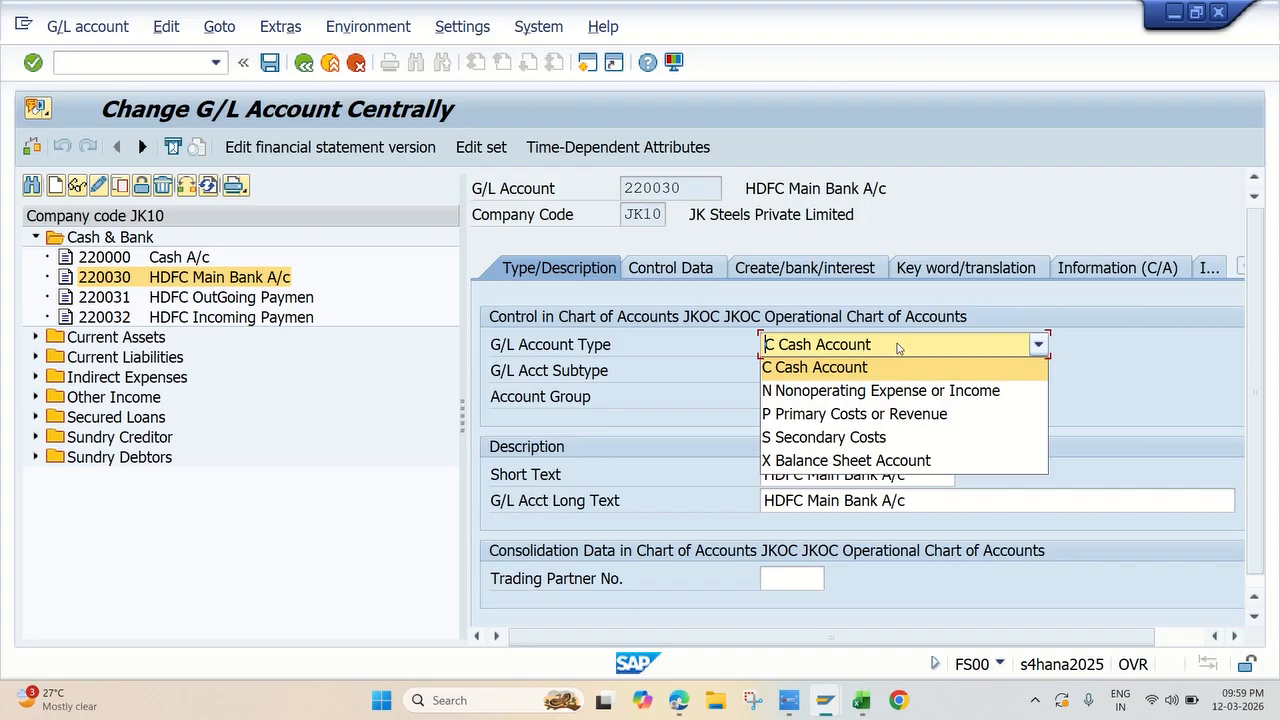
left_click(1105, 383)
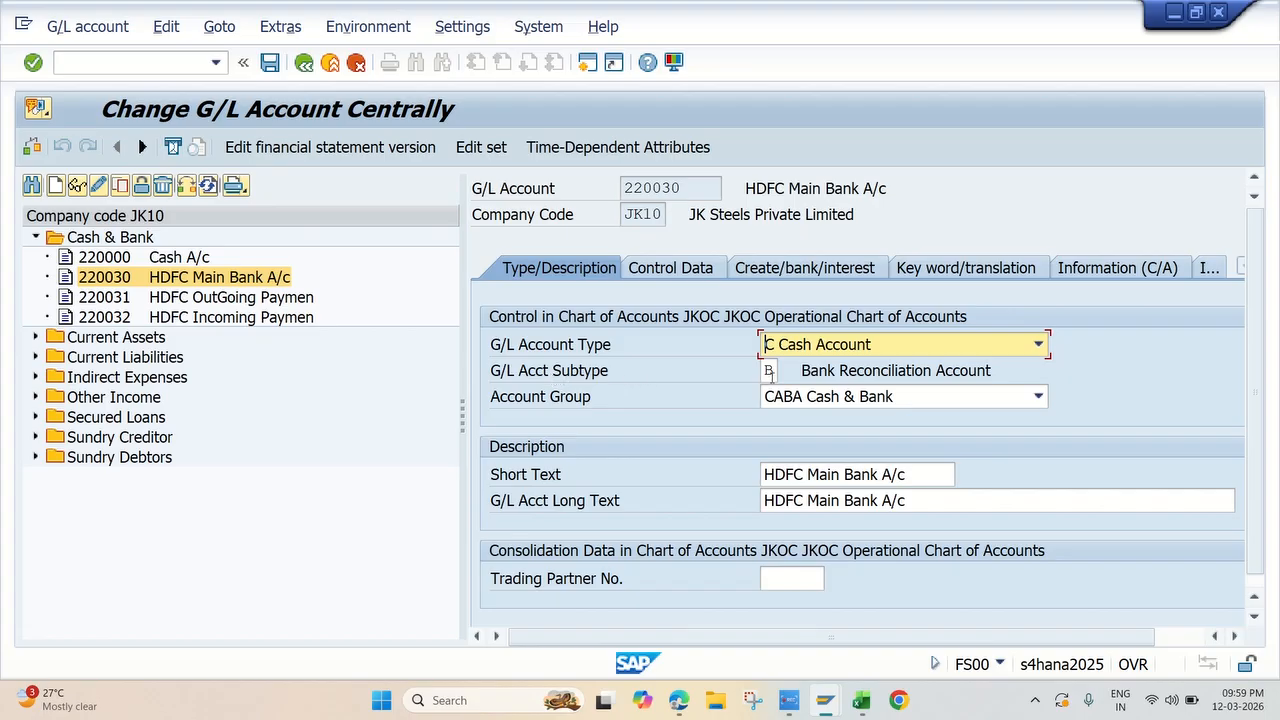
left_click(935, 346)
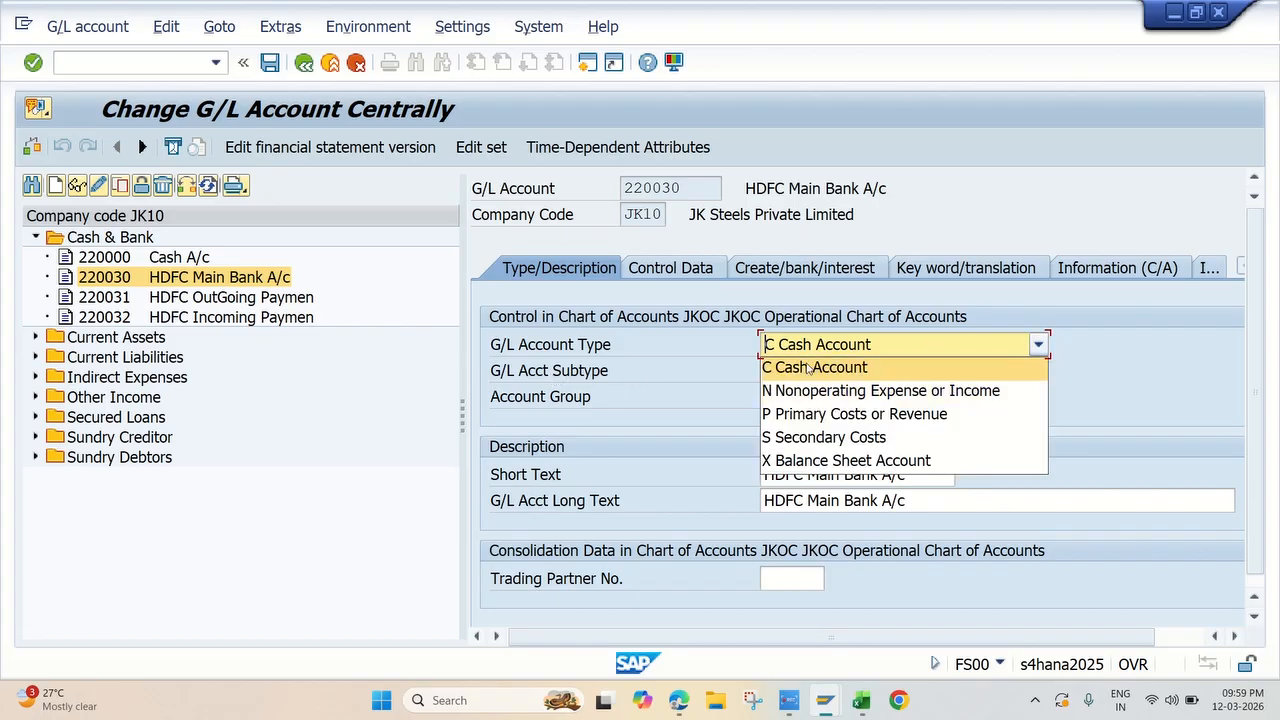
left_click(684, 367)
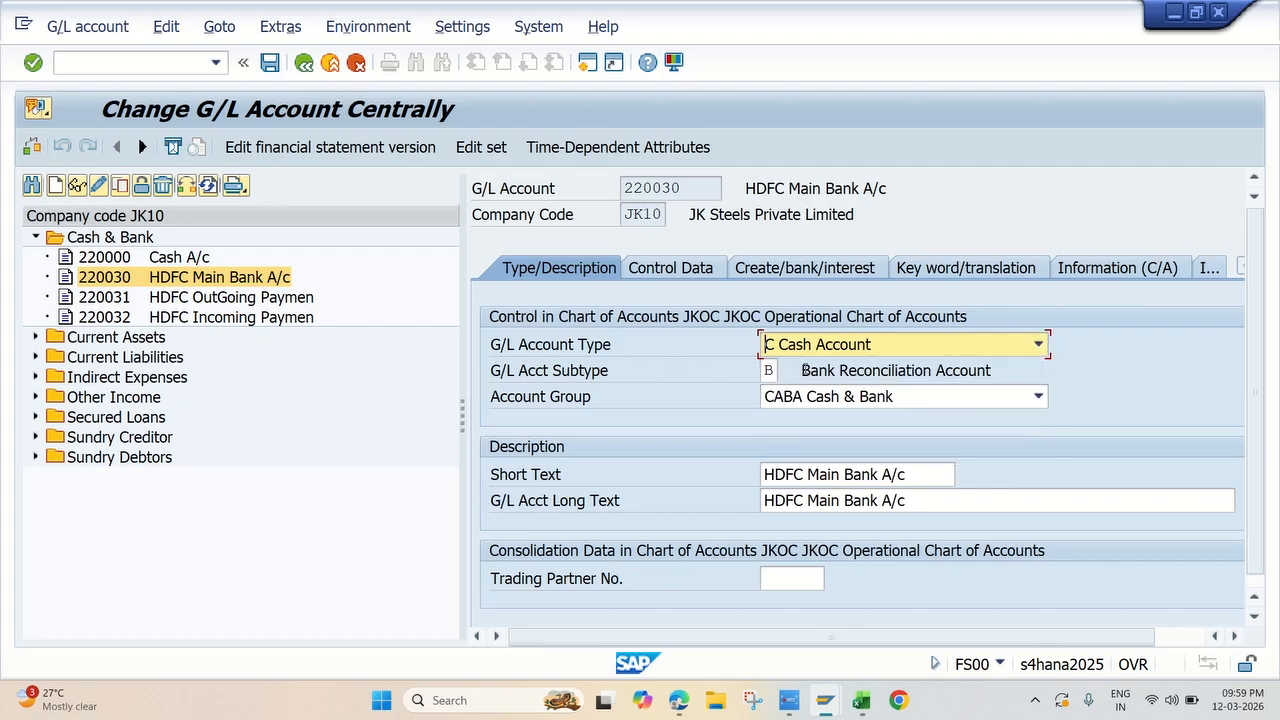
left_click(770, 371)
left_click(787, 371)
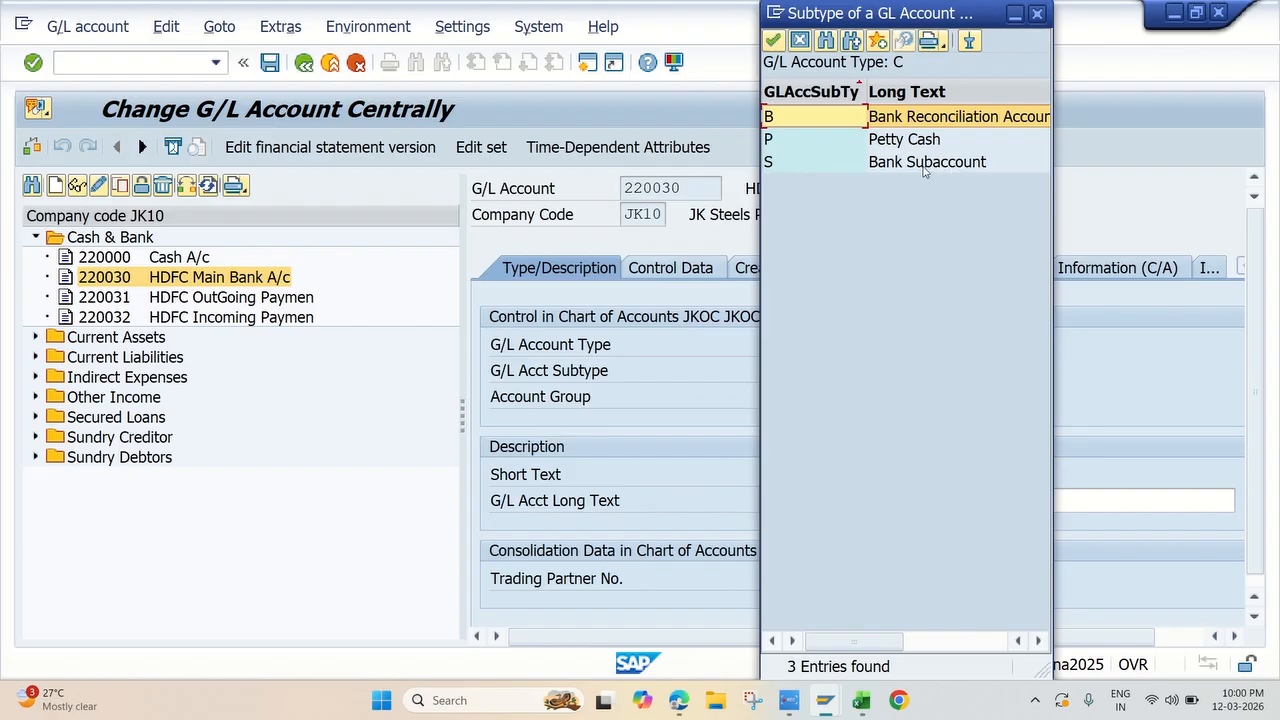
left_click(710, 154)
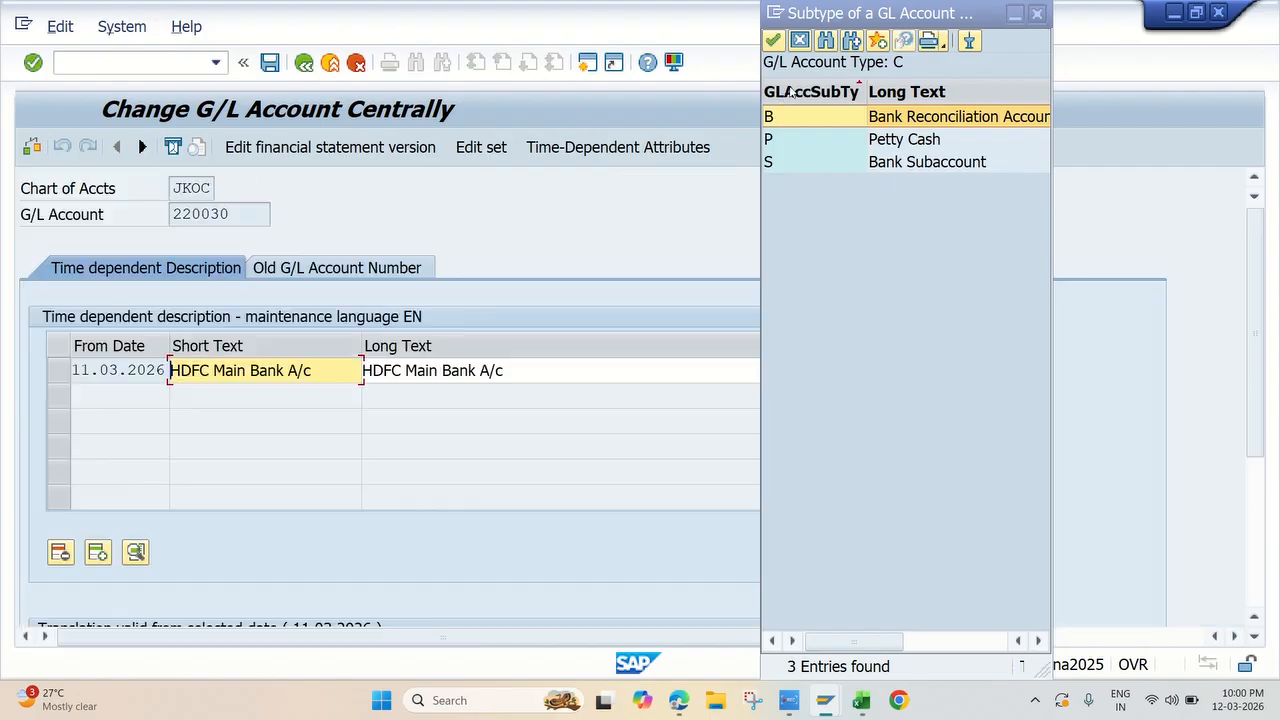
left_click(1037, 13)
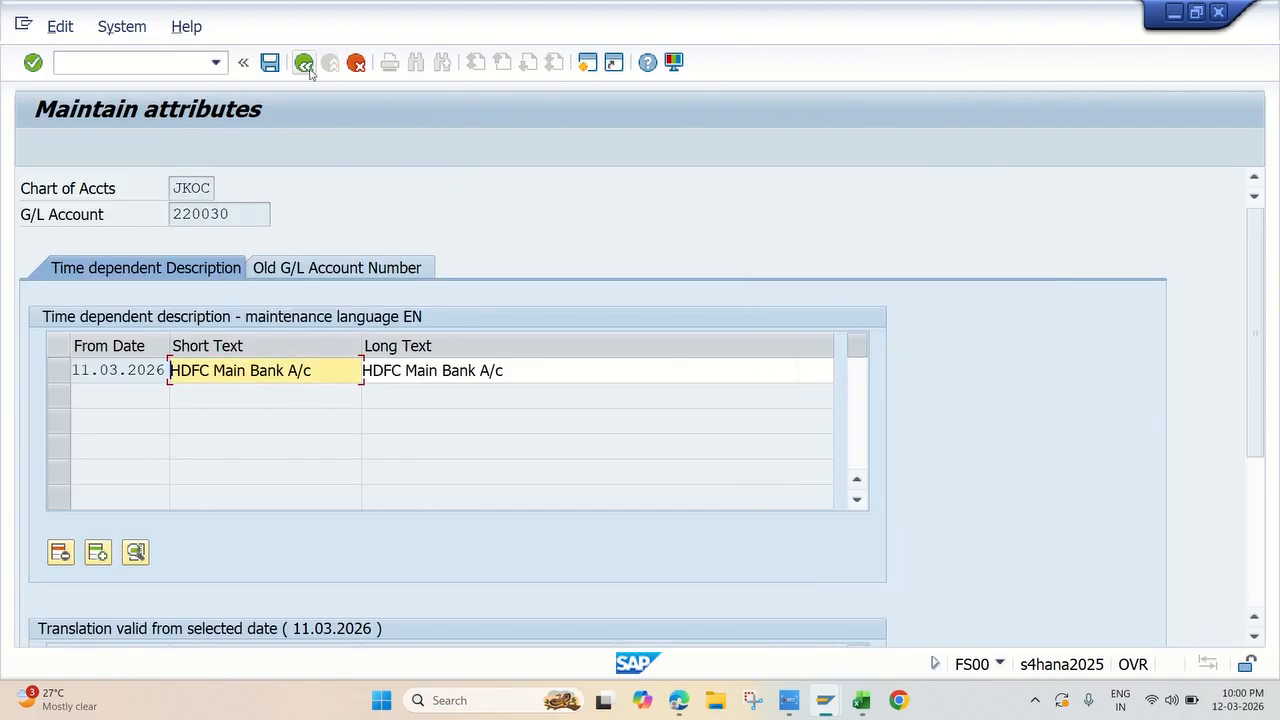
left_click(304, 62)
left_click(458, 437)
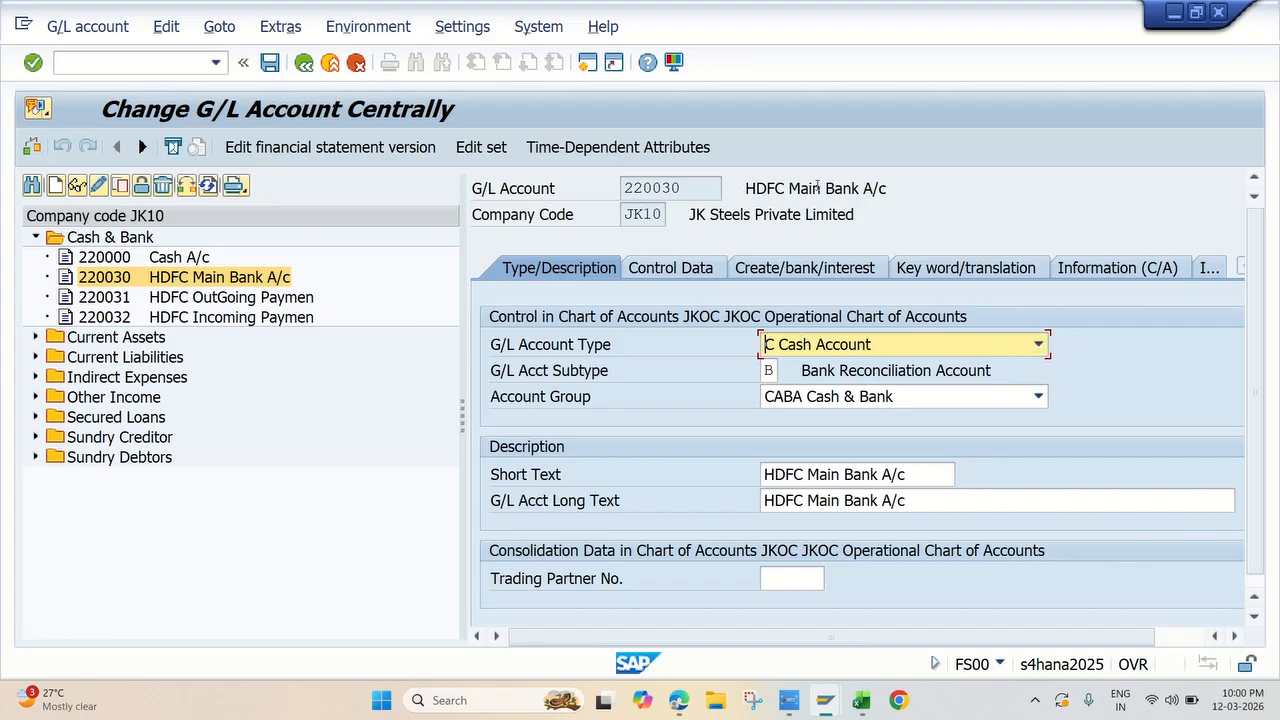
Step: Set the G/L account subtype of HDFC Main Bank A/c to B, Bank Reconciliation Account
left_click_drag(789, 188, 836, 196)
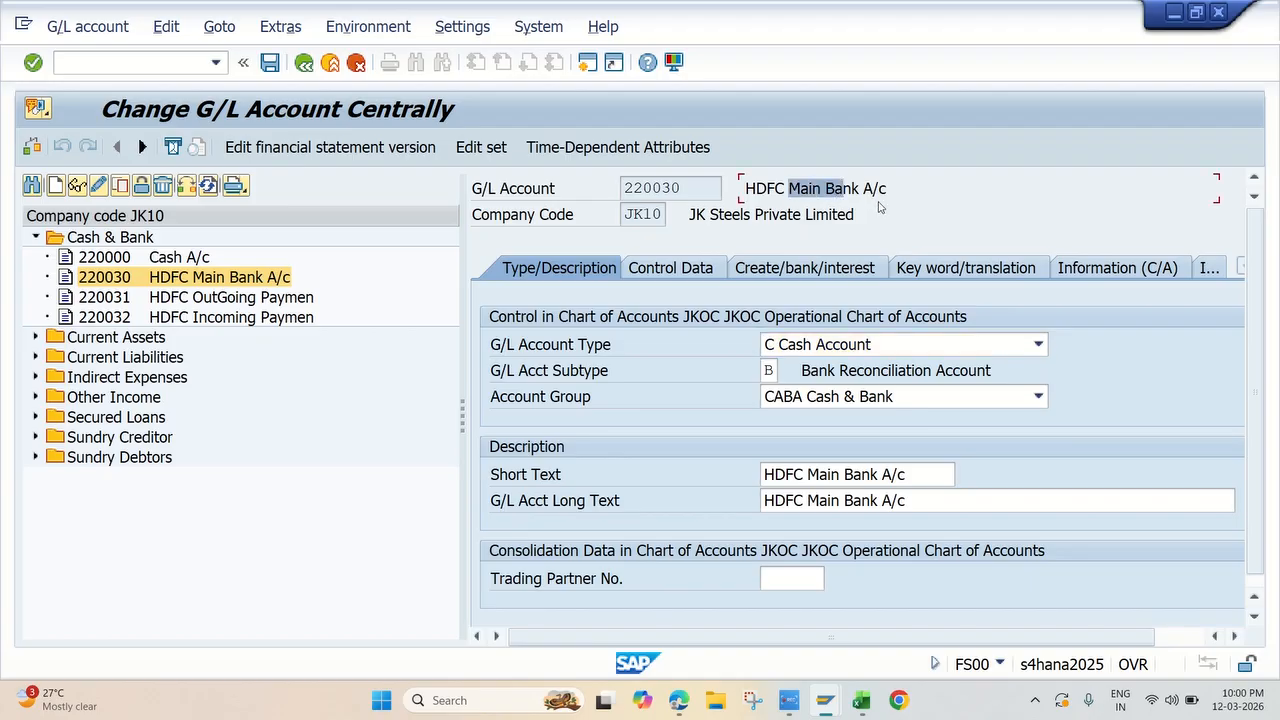
left_click(770, 370)
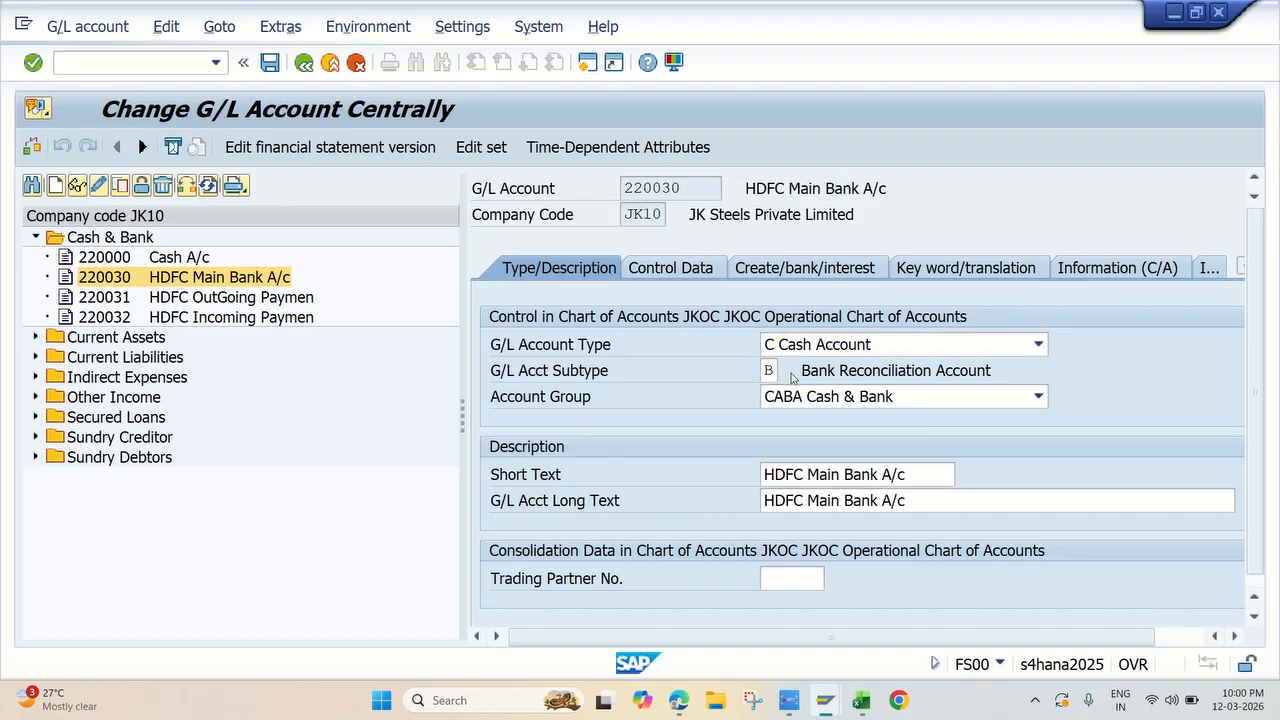
left_click(791, 370)
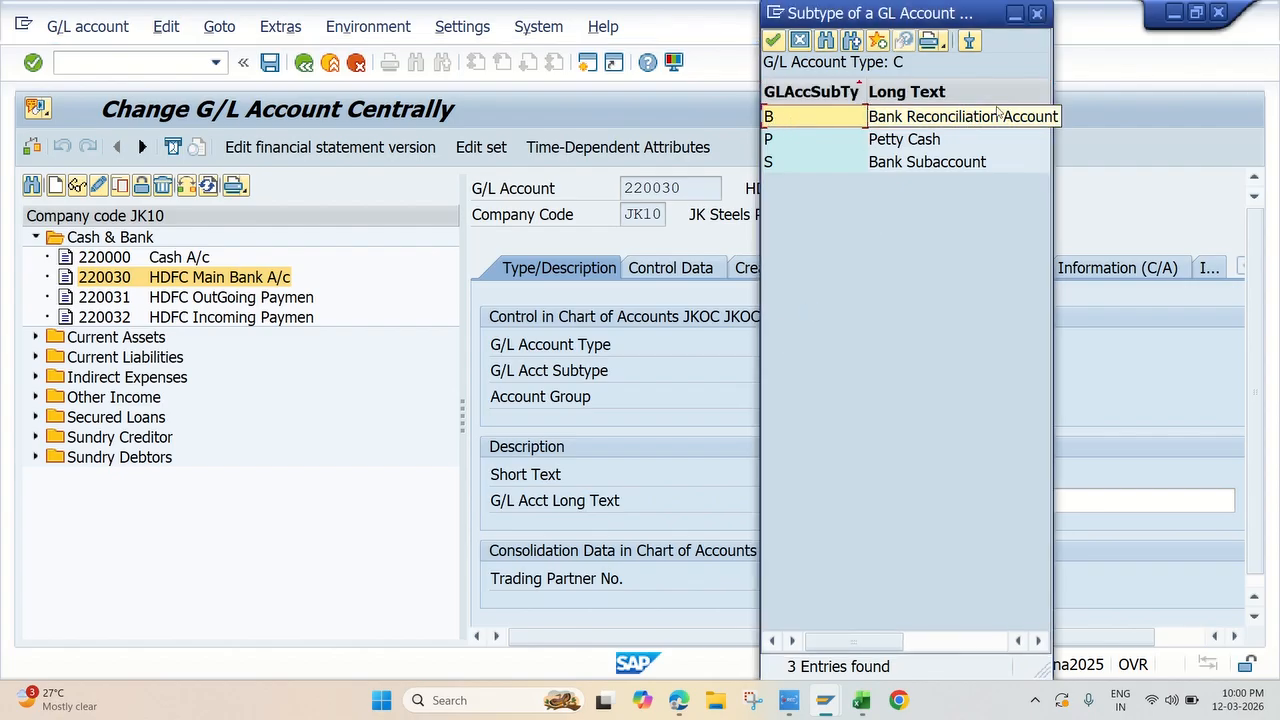
double_click(884, 120)
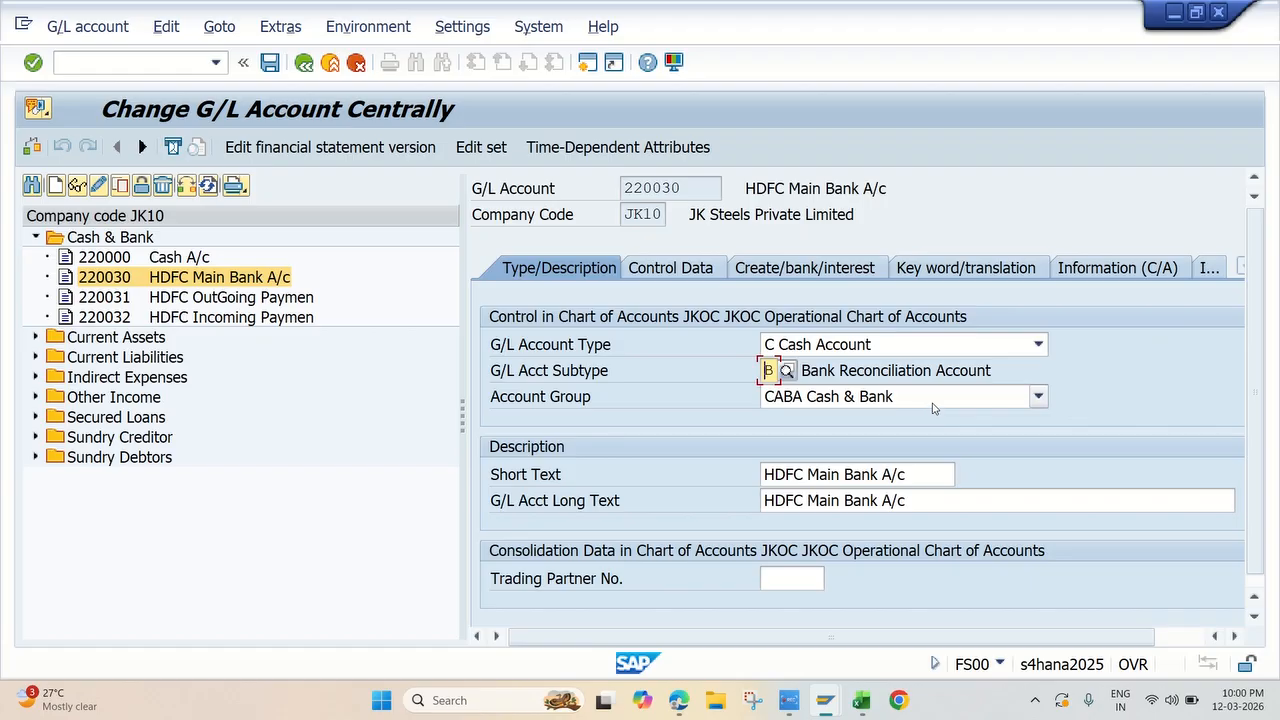
Step: Examine the control data and the create/bank/interest settings of HDFC Main Bank A/c, and return to its type and description data
scroll(932, 406, "down", 1)
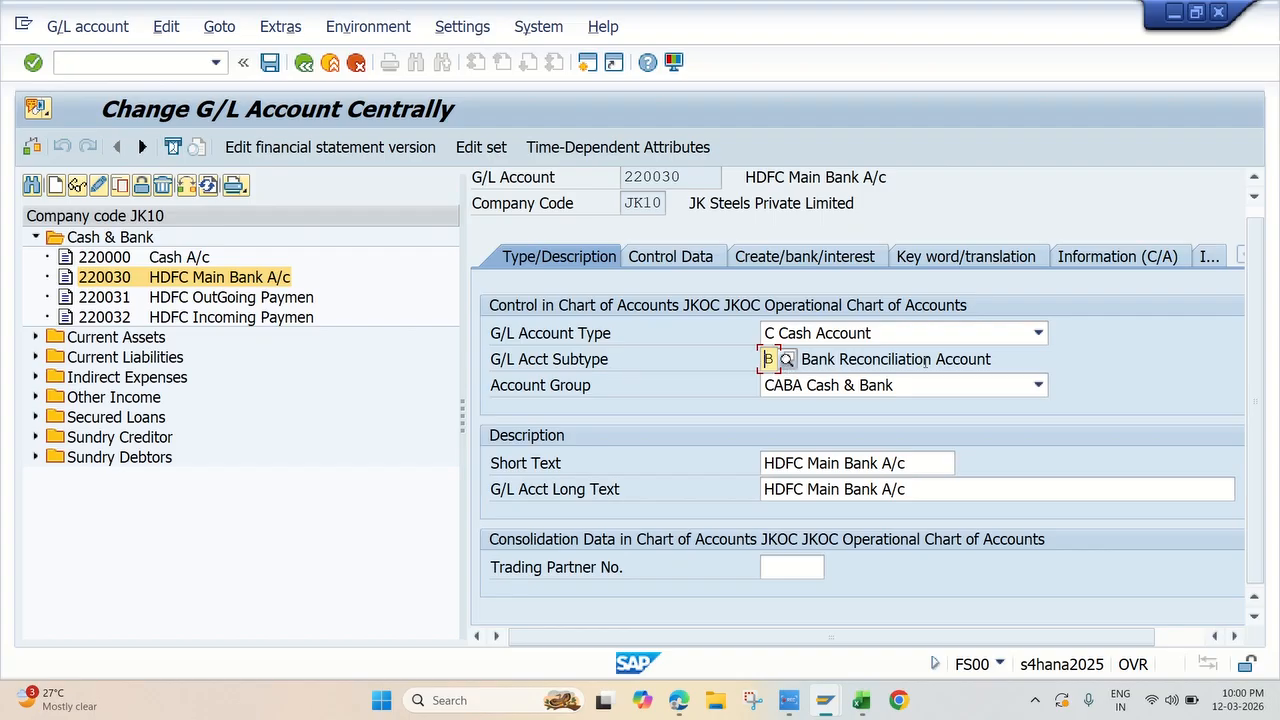
left_click(597, 393)
left_click(684, 260)
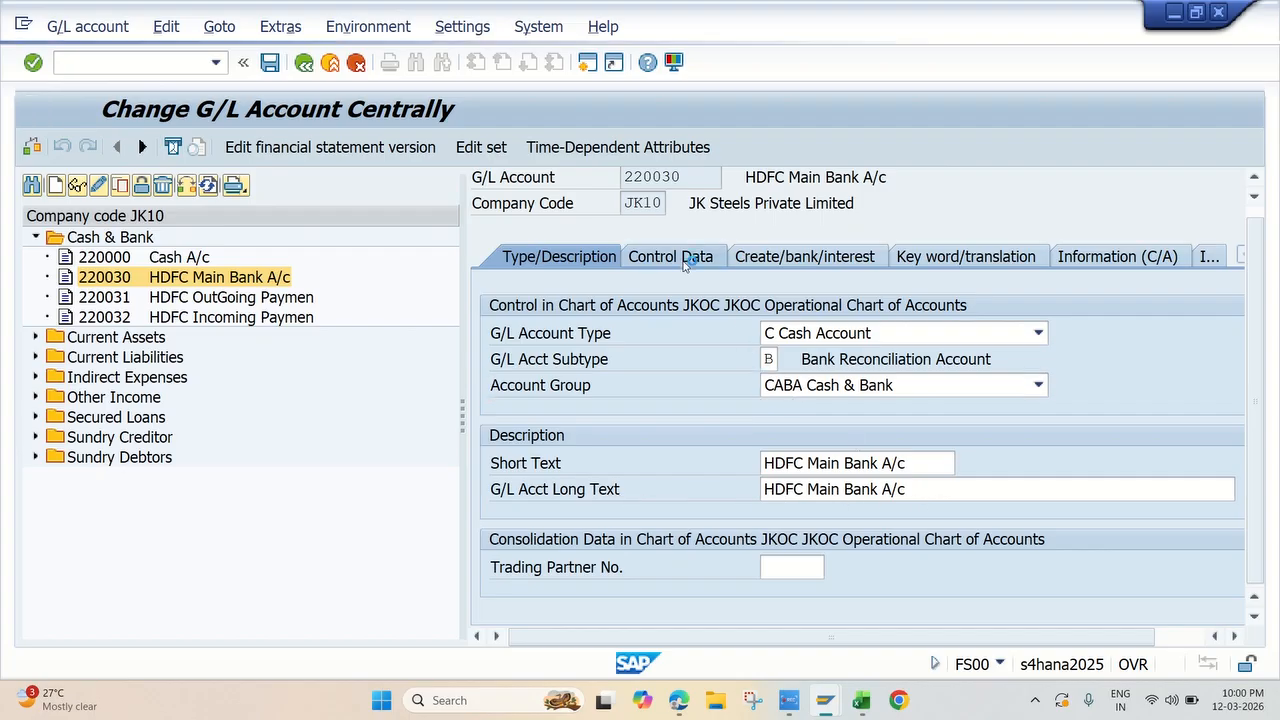
scroll(940, 390, "down", 2)
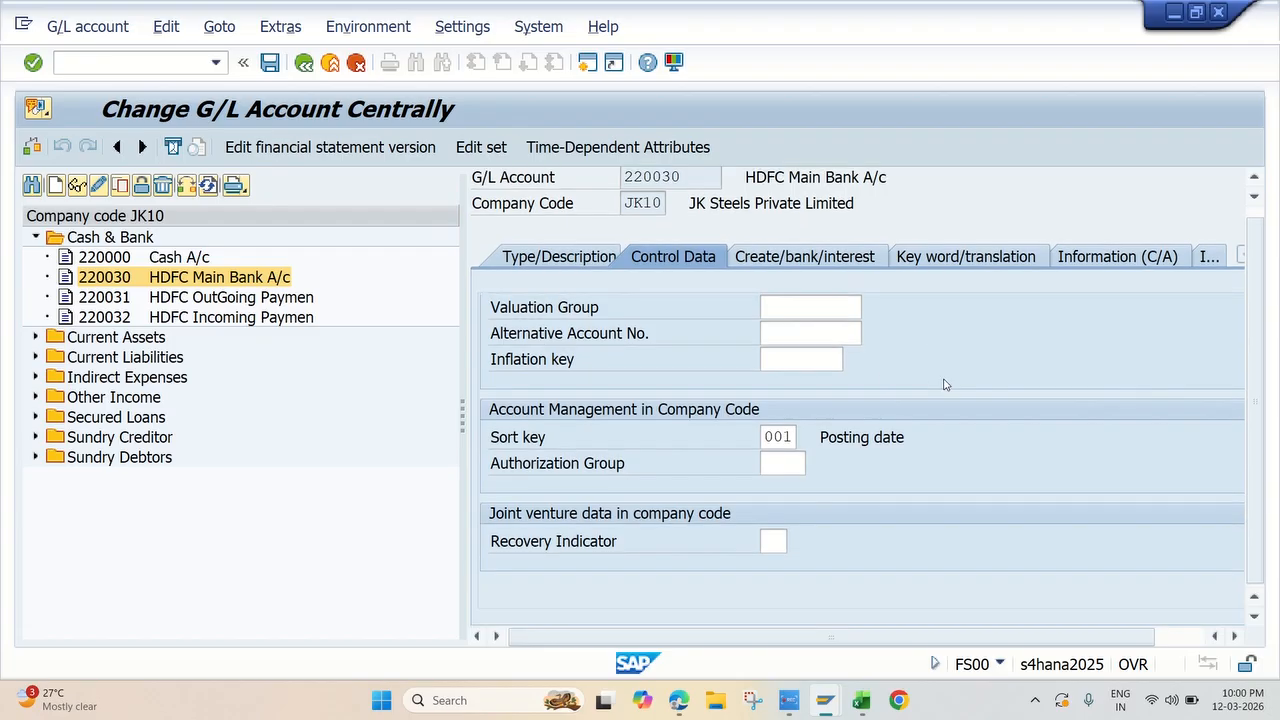
scroll(948, 466, "up", 2)
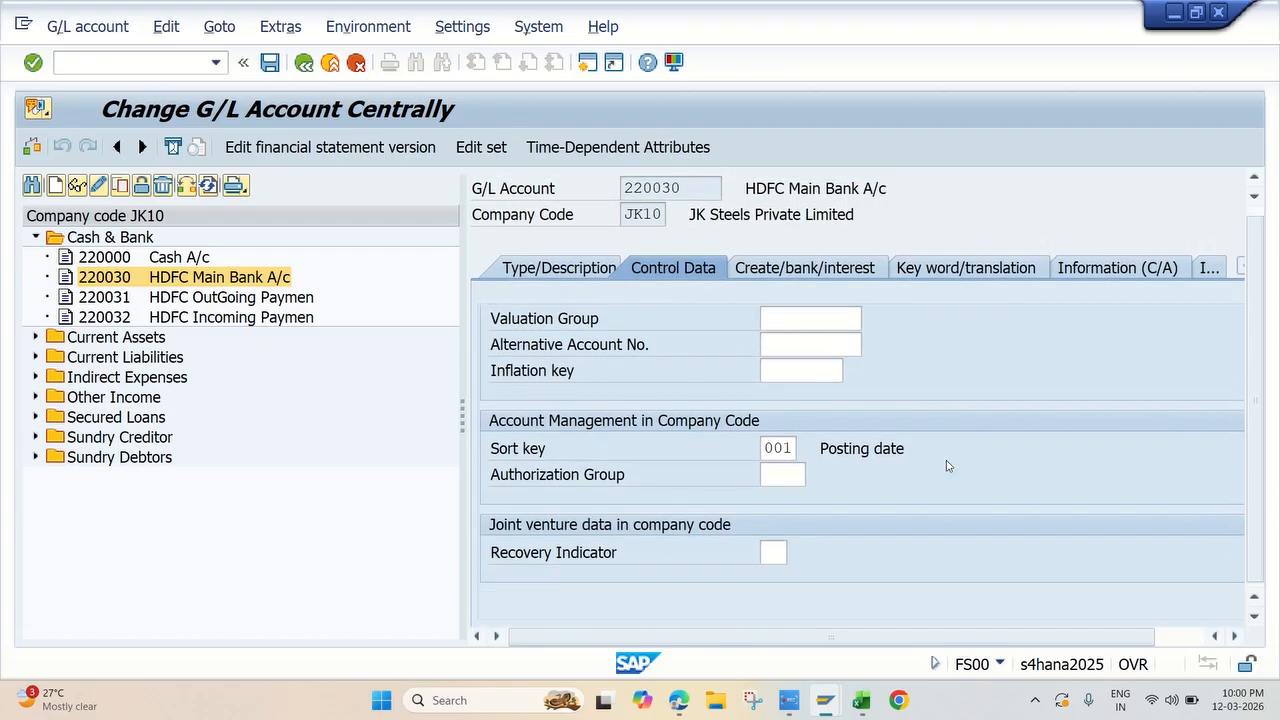
scroll(948, 466, "up", 2)
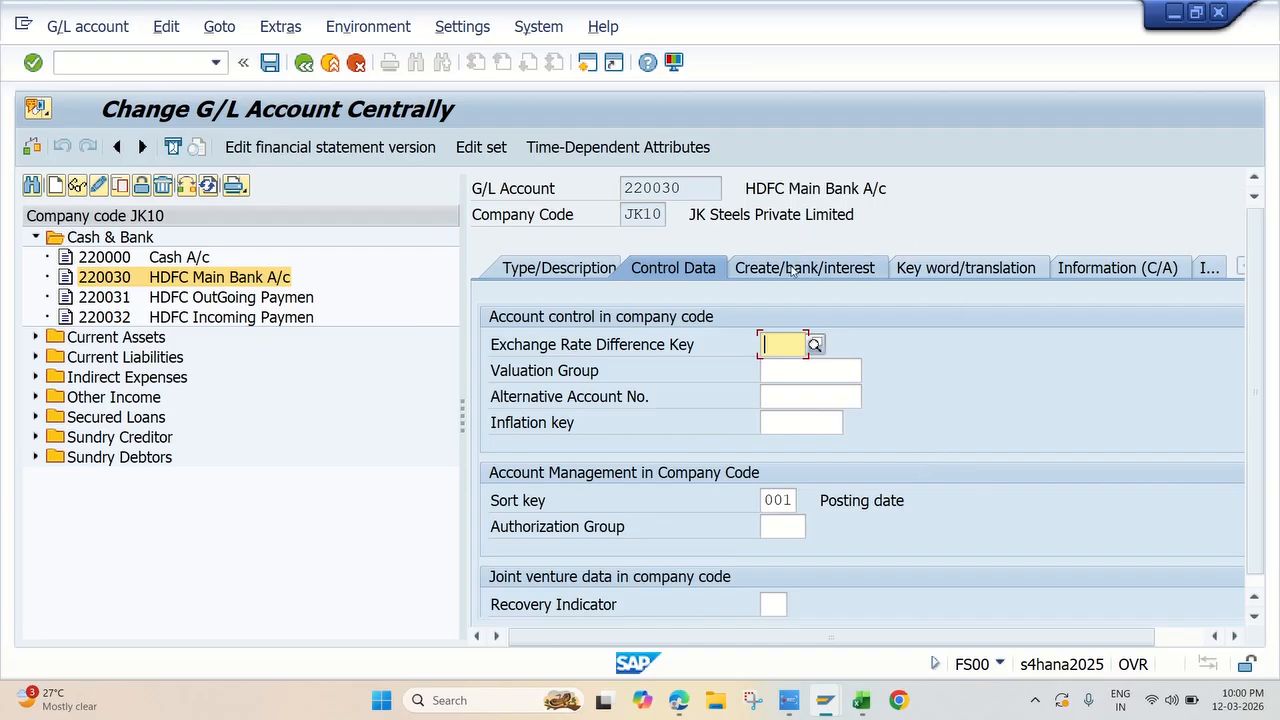
left_click(790, 268)
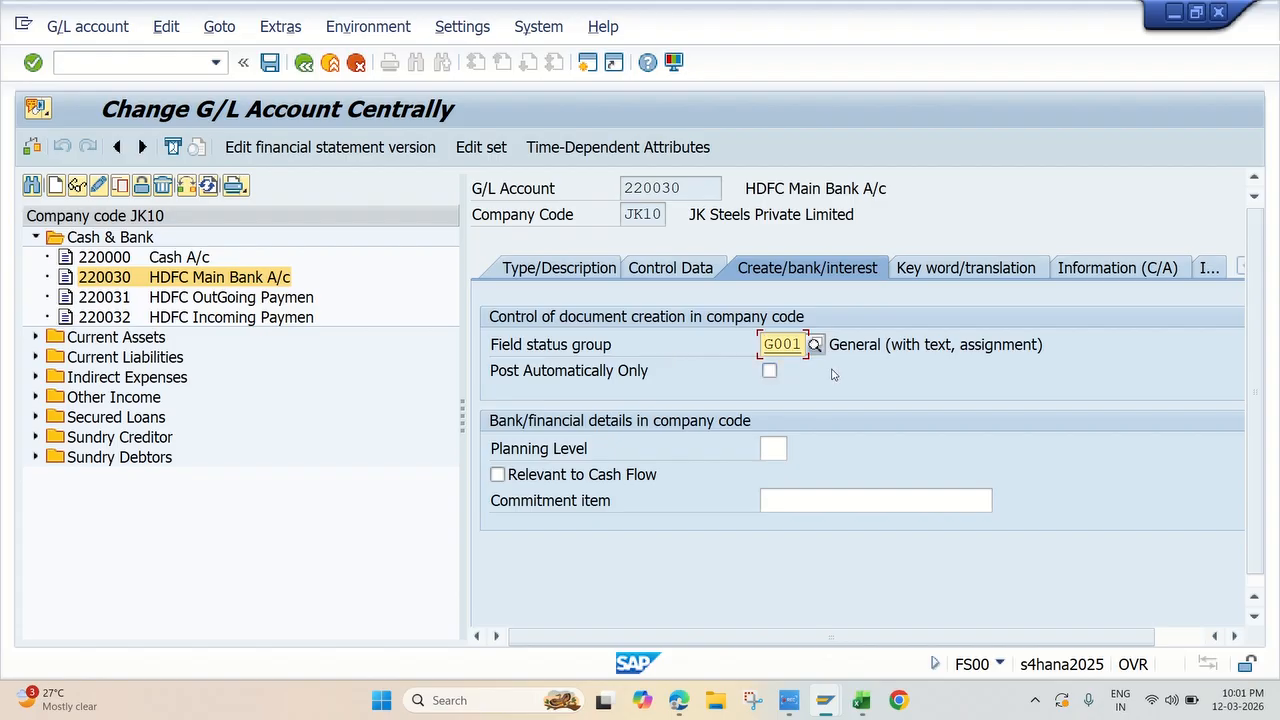
left_click(588, 272)
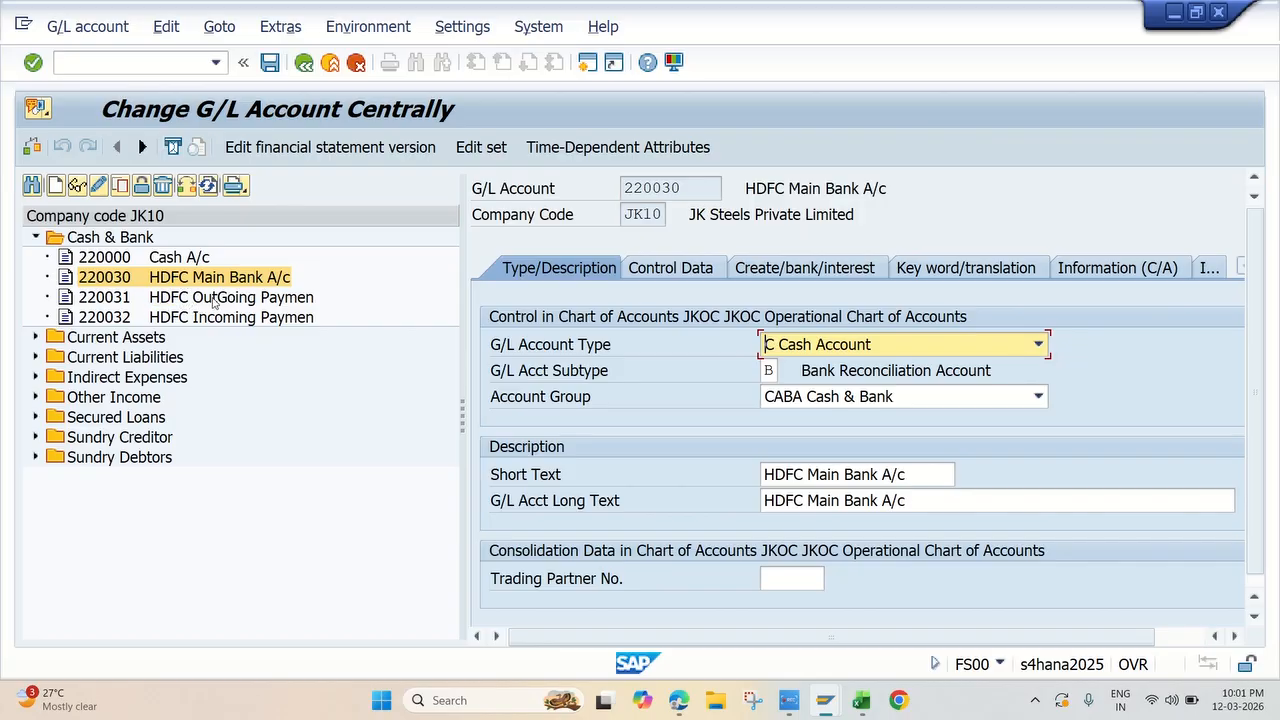
Step: Open the HDFC OutGoing Paymen account and choose C Cash Account as its G/L account type
double_click(195, 298)
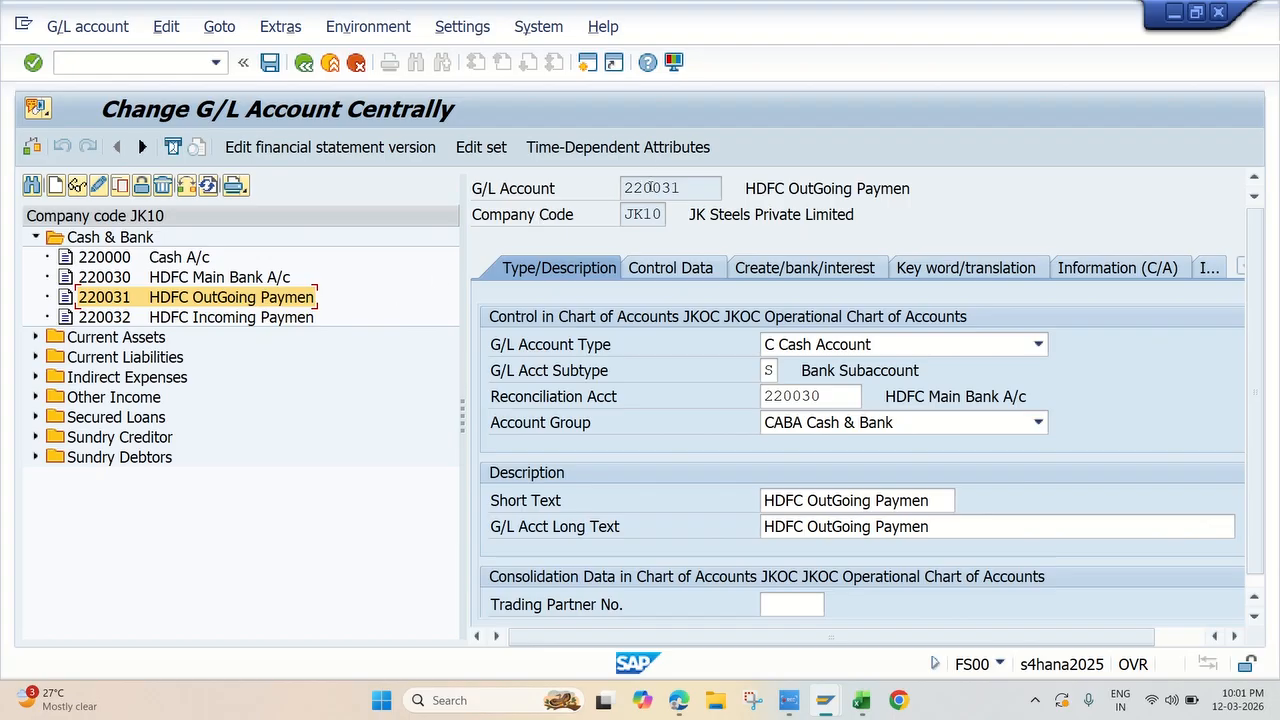
left_click(684, 187)
left_click(914, 346)
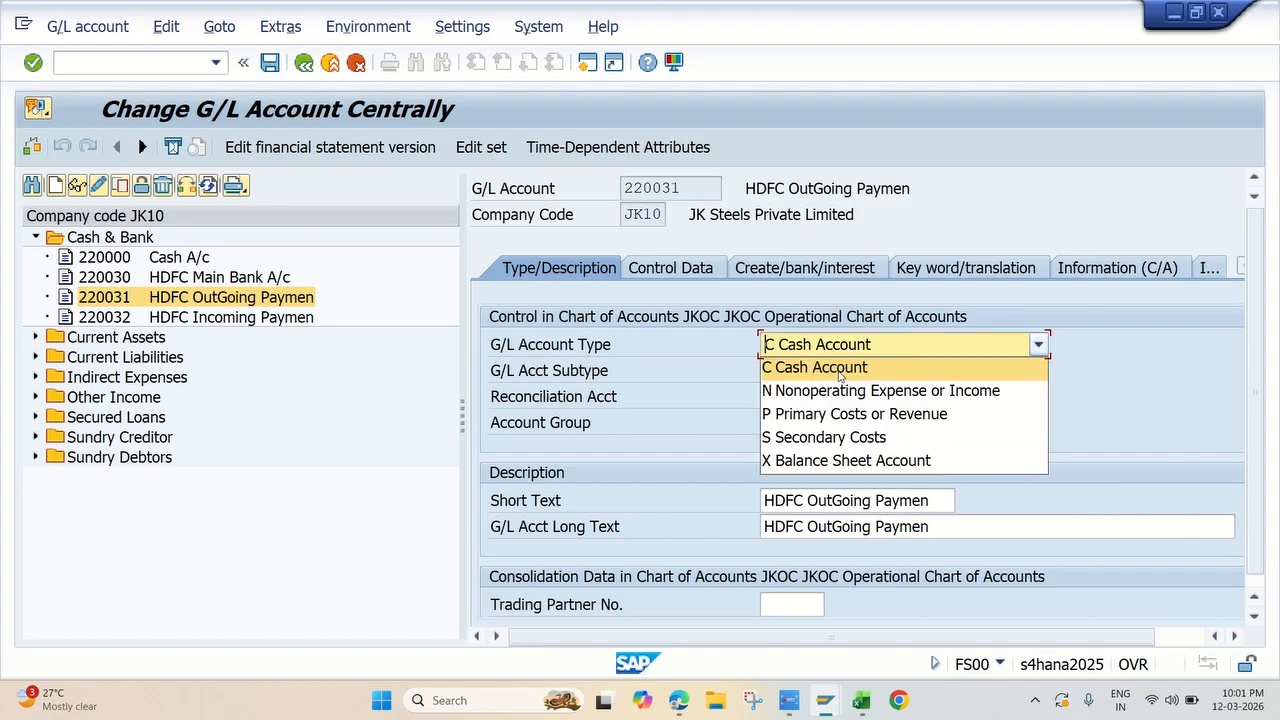
left_click(878, 370)
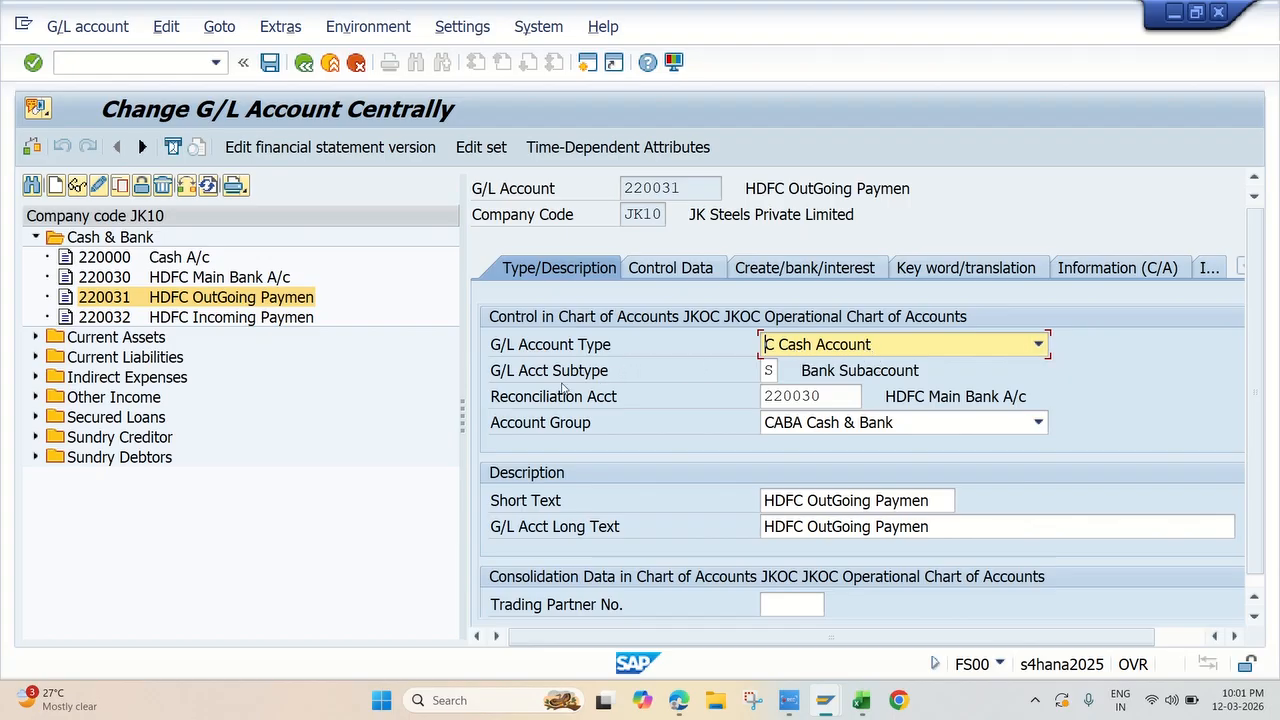
Step: Check the Bank Subaccount entry among the subtype options of the HDFC OutGoing Paymen account and close the list
left_click(777, 370)
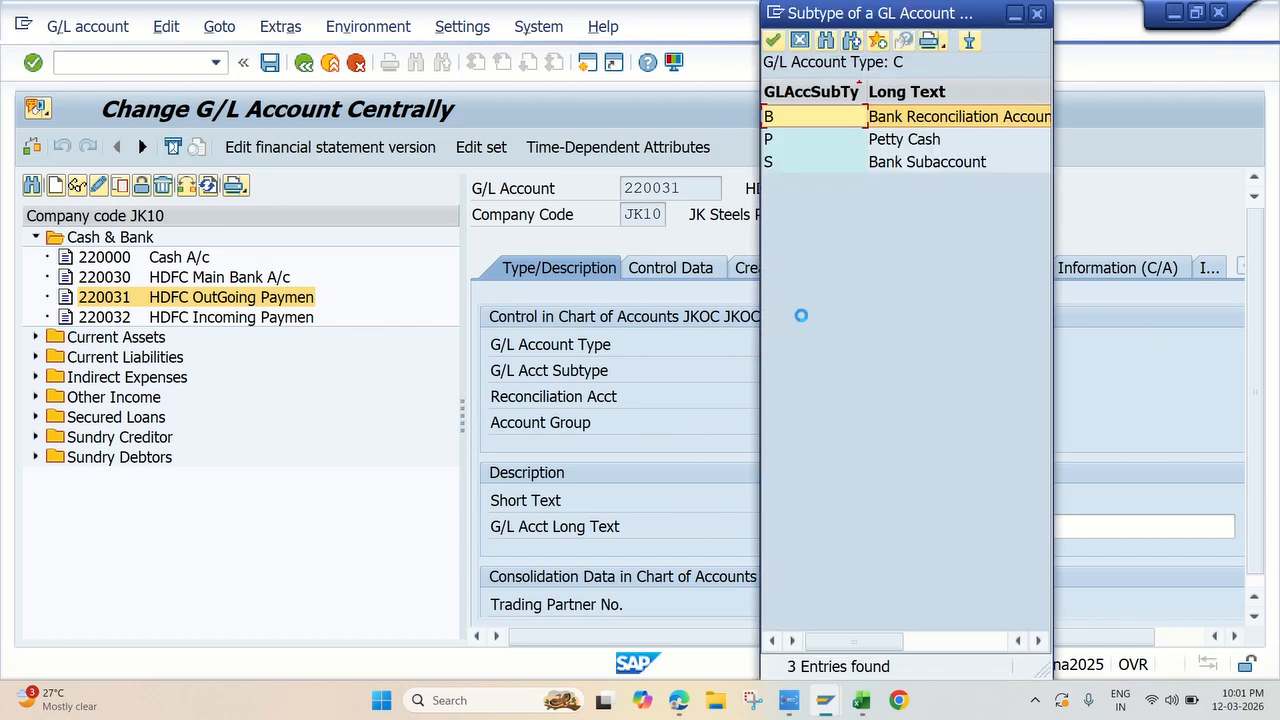
left_click(908, 164)
left_click_drag(923, 12, 1076, 87)
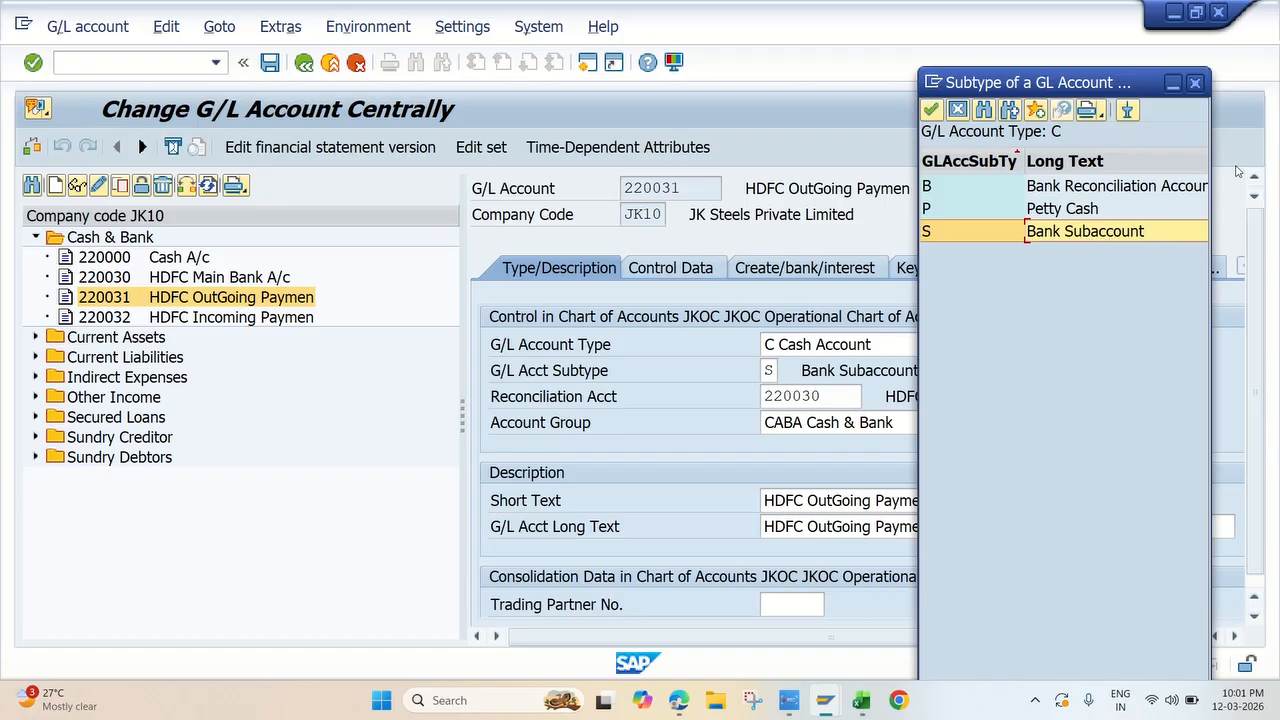
left_click(1198, 84)
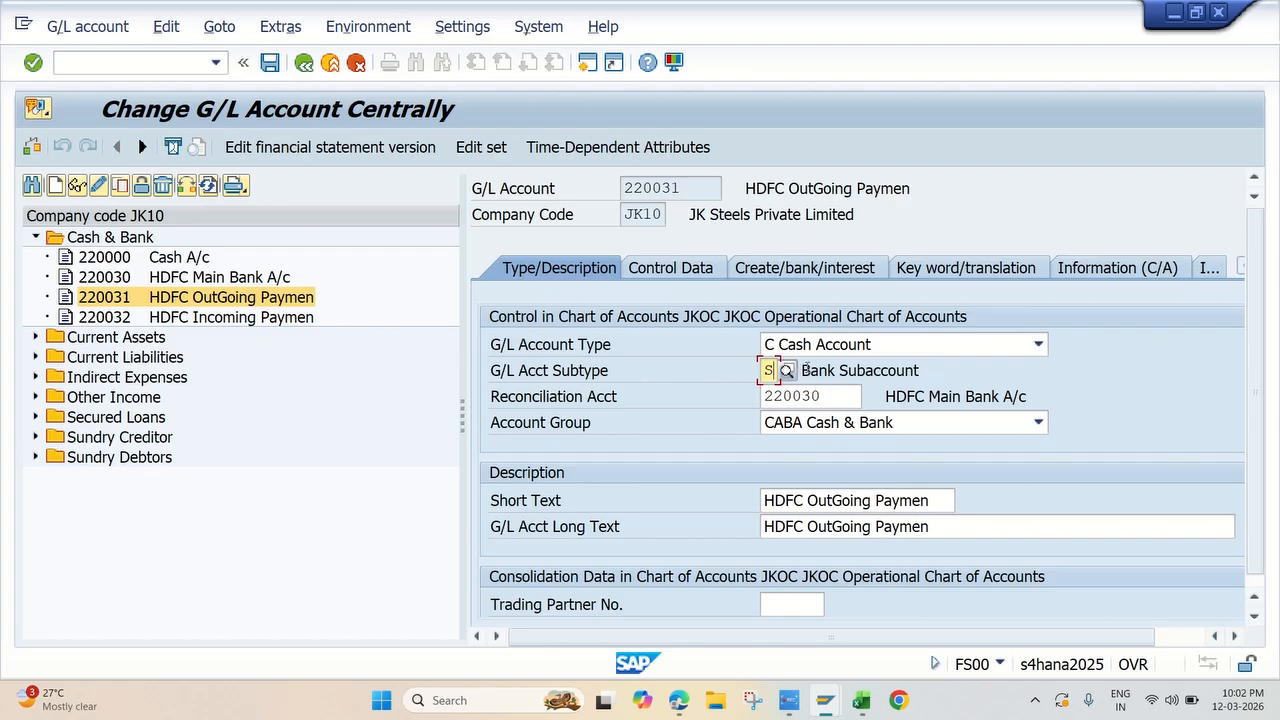
left_click(835, 370)
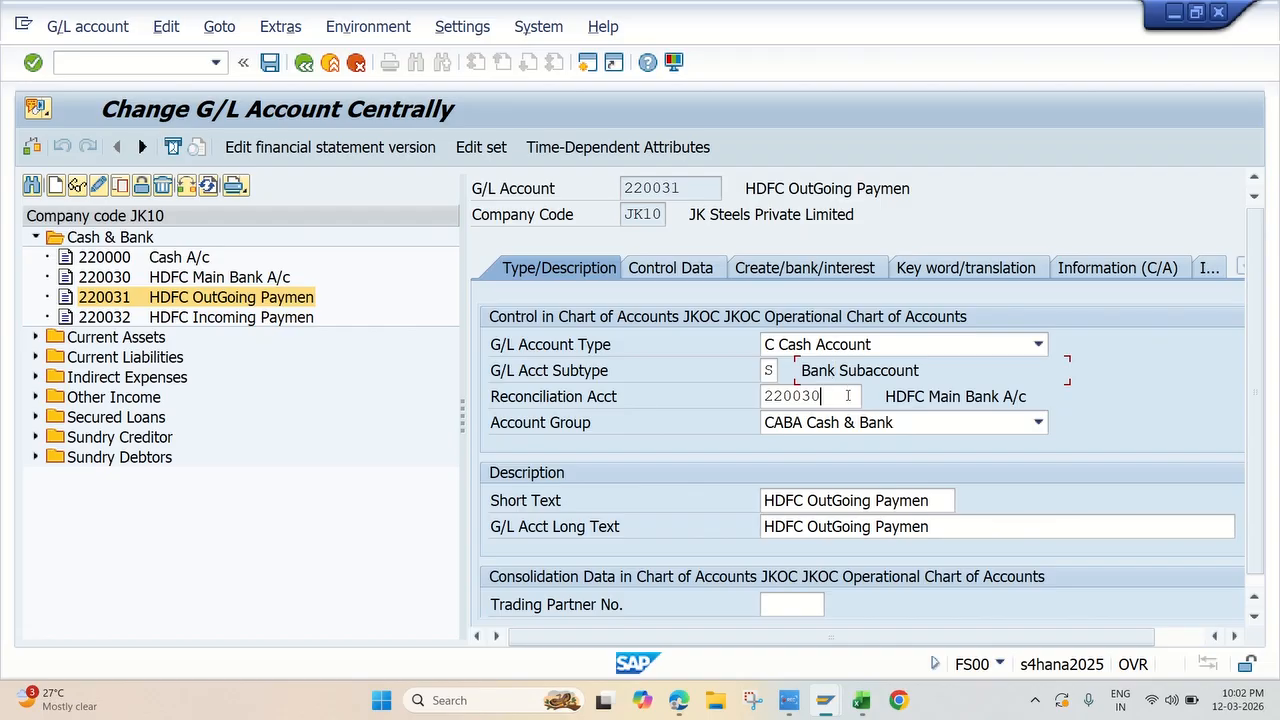
Step: Check the selectable reconciliation accounts for the HDFC OutGoing Paymen account and close the list without changing the entry
left_click(849, 396)
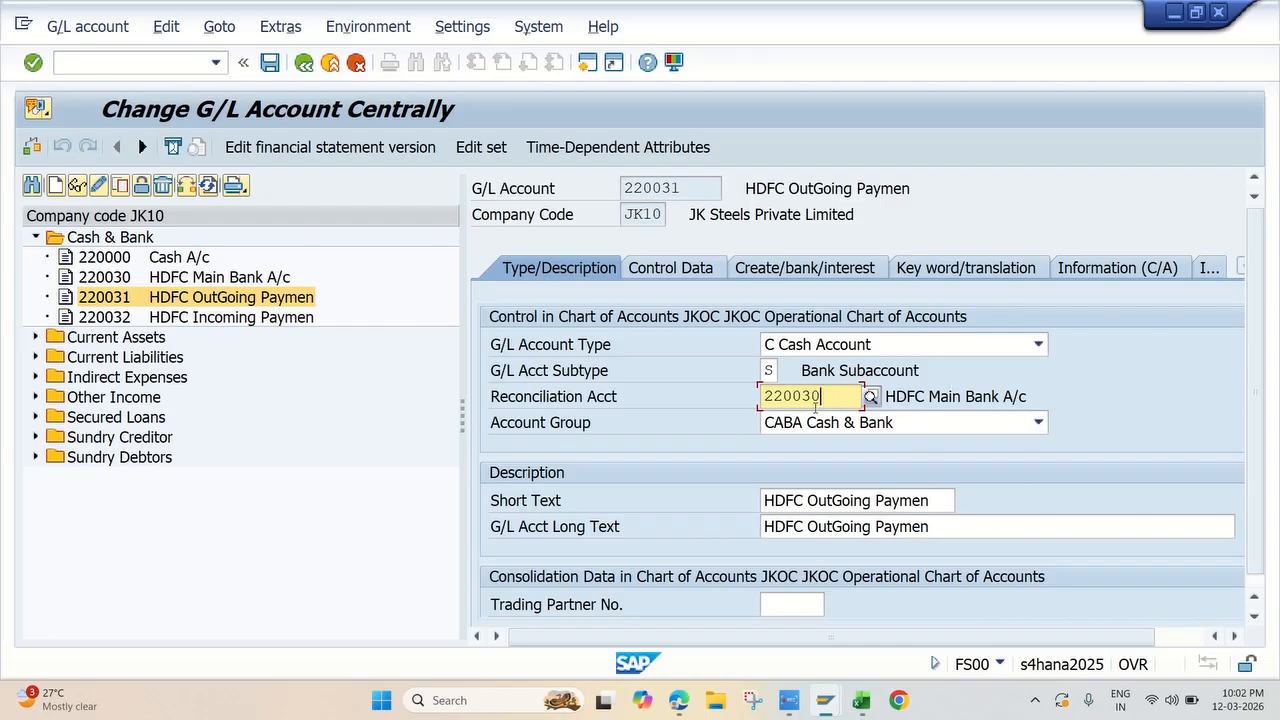
left_click(871, 397)
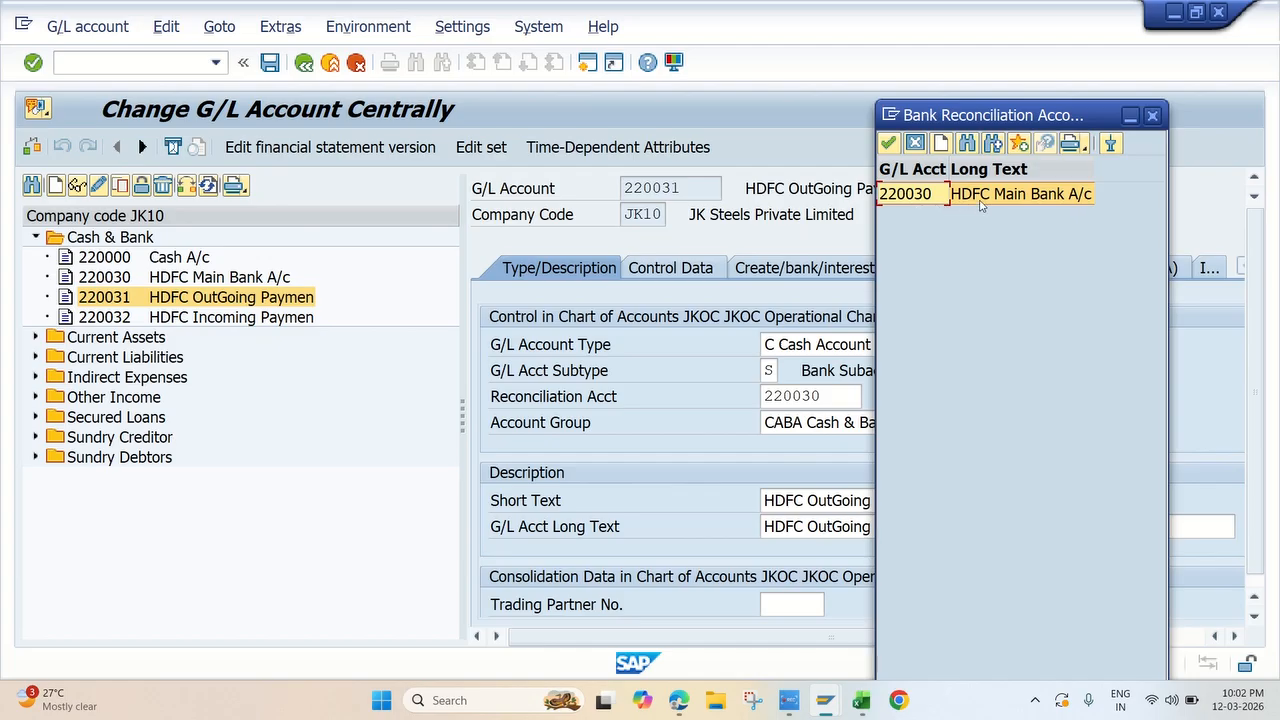
left_click(1152, 115)
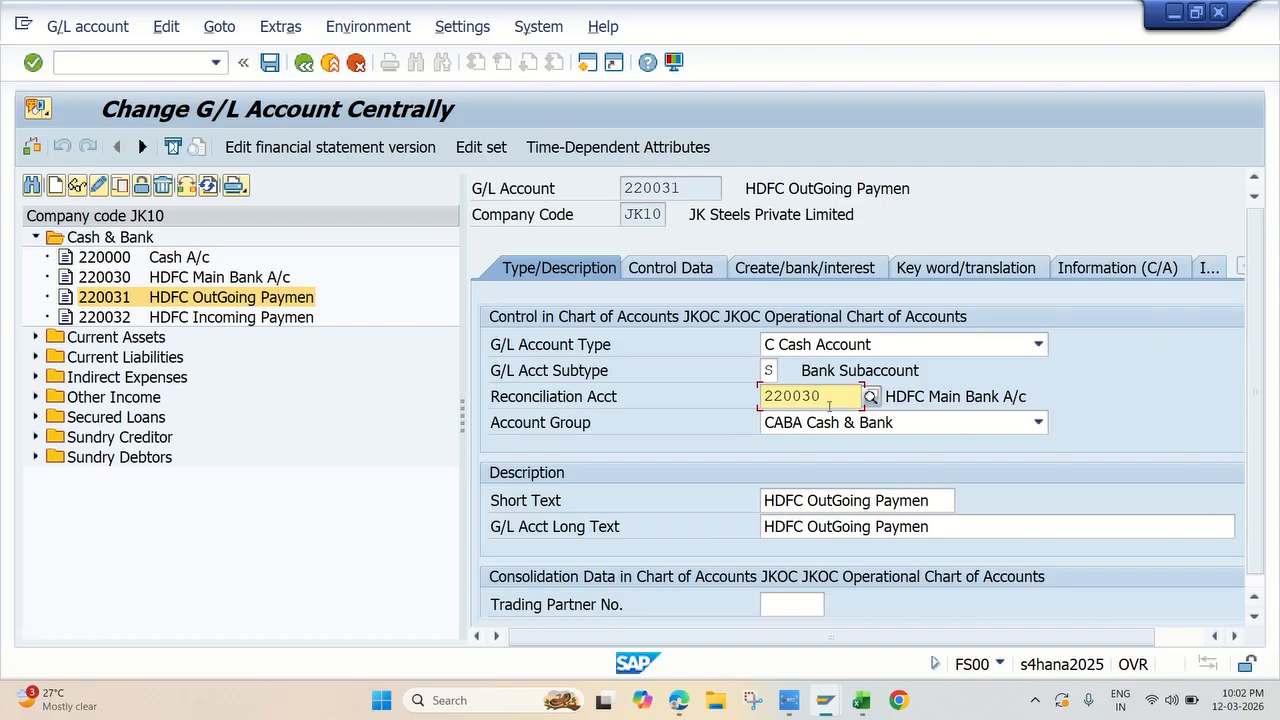
left_click(895, 399)
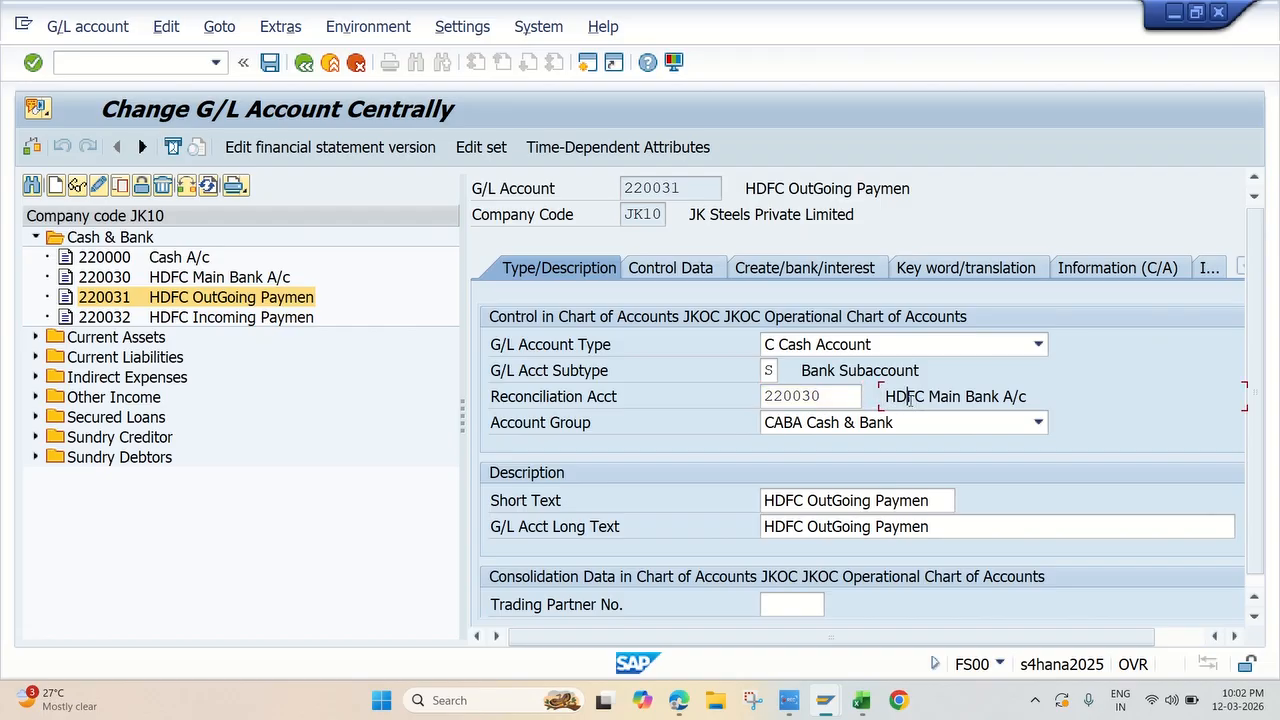
scroll(652, 455, "down", 1)
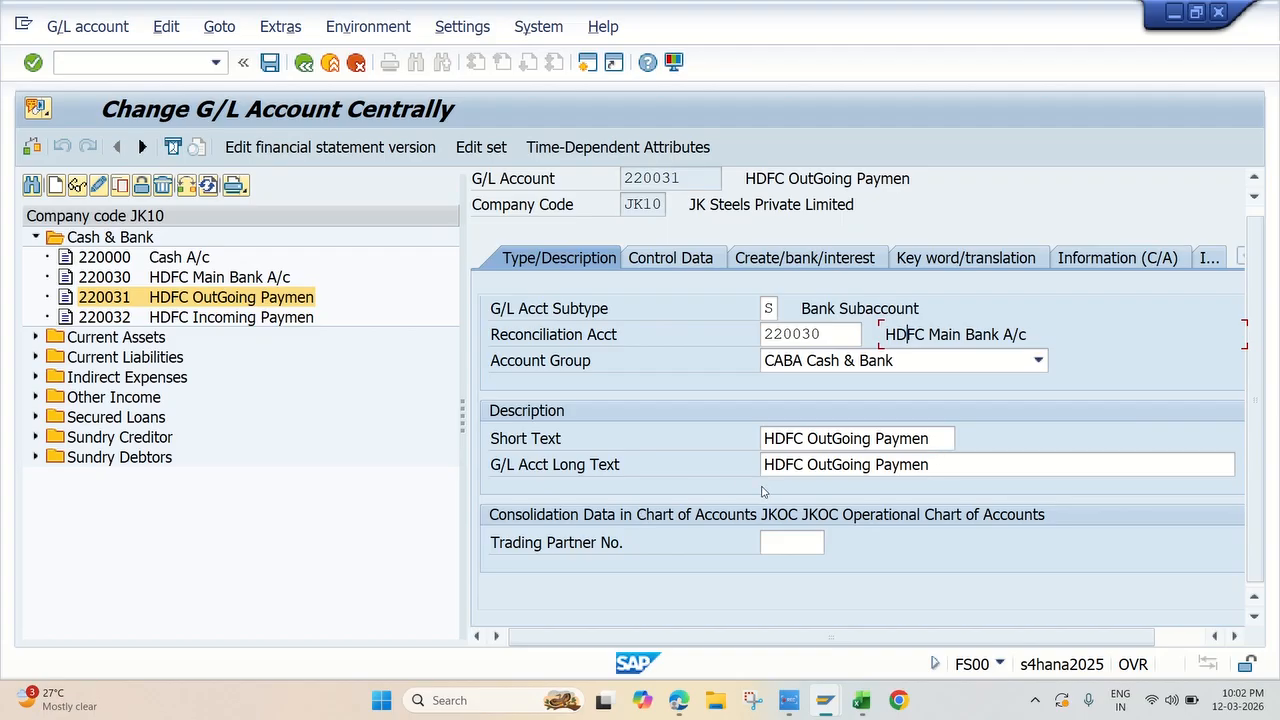
Step: Examine the control data of the HDFC OutGoing Paymen account, including its open item management and sort key settings
left_click(695, 258)
scroll(995, 382, "down", 2)
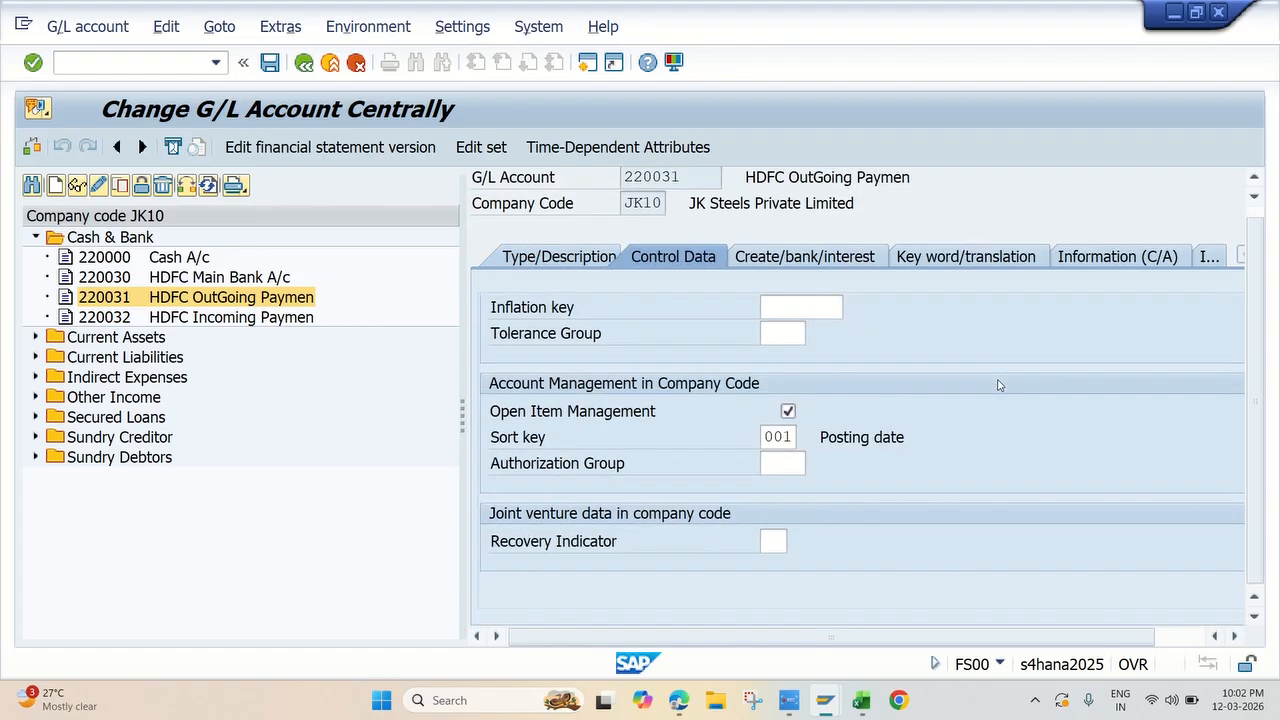
scroll(999, 385, "up", 2)
scroll(999, 385, "down", 2)
scroll(911, 355, "up", 2)
scroll(911, 355, "down", 2)
scroll(908, 412, "up", 1)
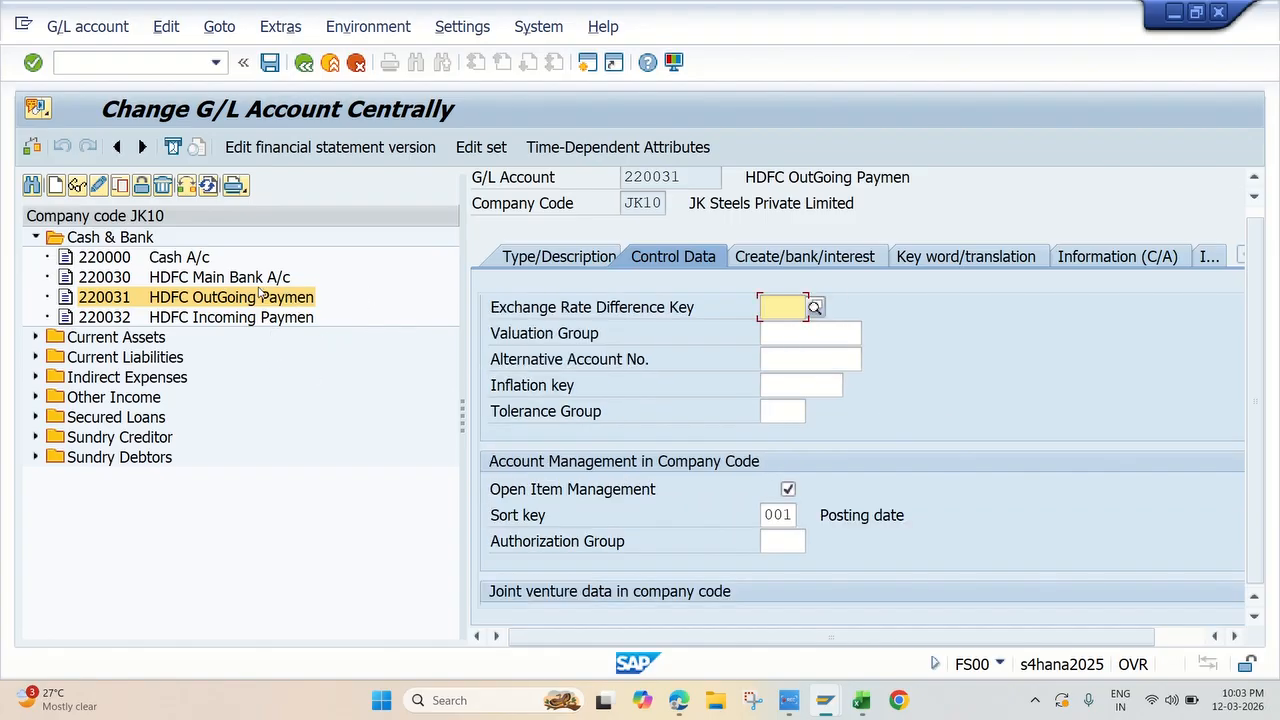
scroll(796, 380, "down", 1)
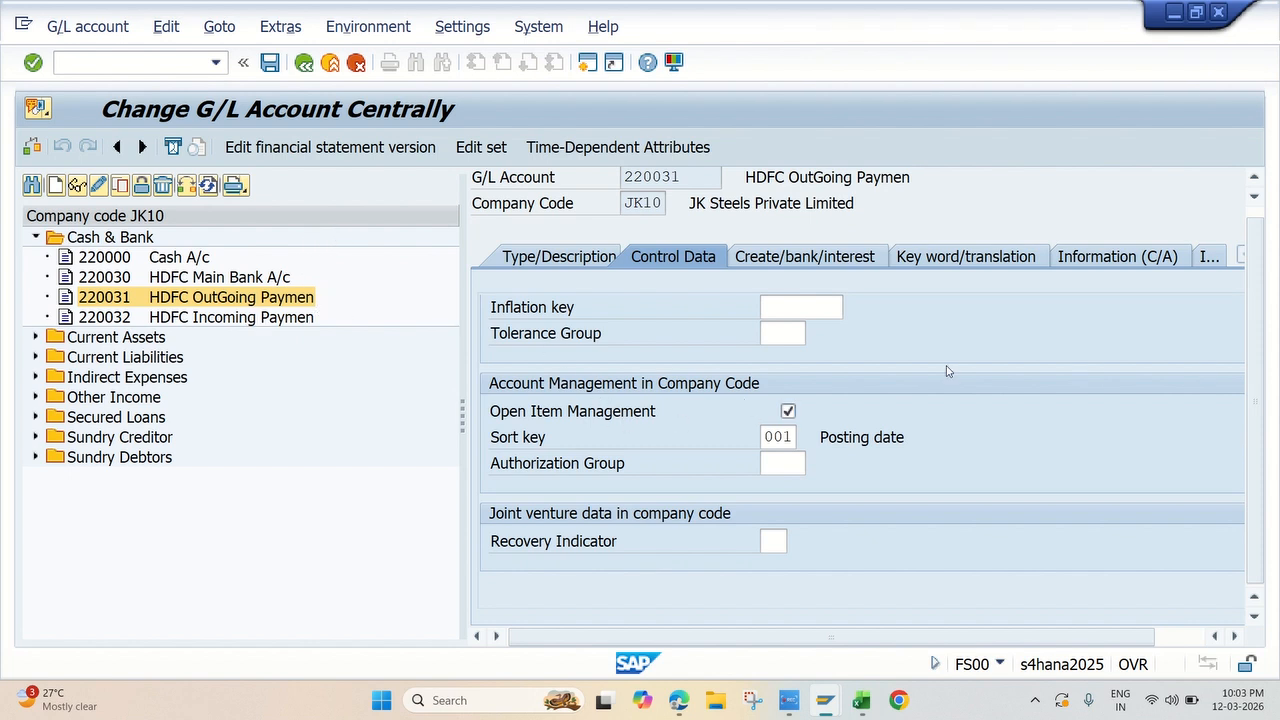
scroll(870, 283, "up", 2)
Step: Examine the field status group and bank details in the create/bank/interest data of the HDFC OutGoing Paymen account
left_click(847, 262)
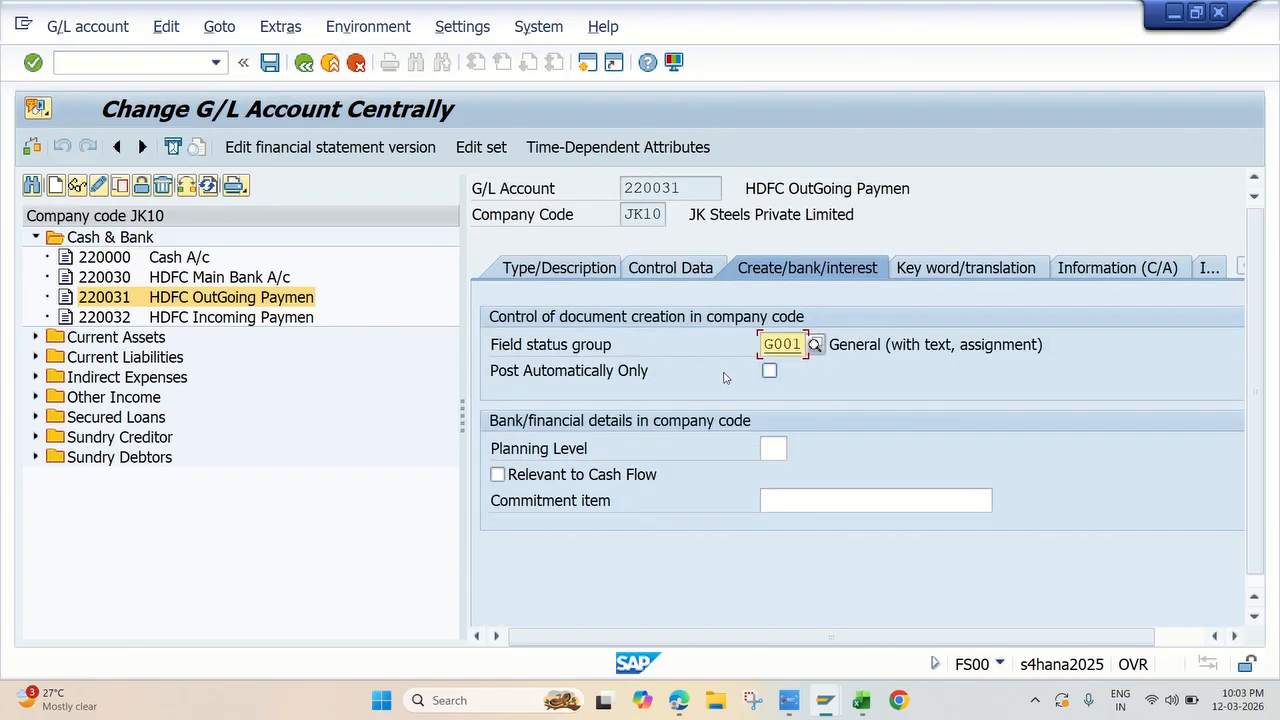
scroll(905, 388, "down", 1)
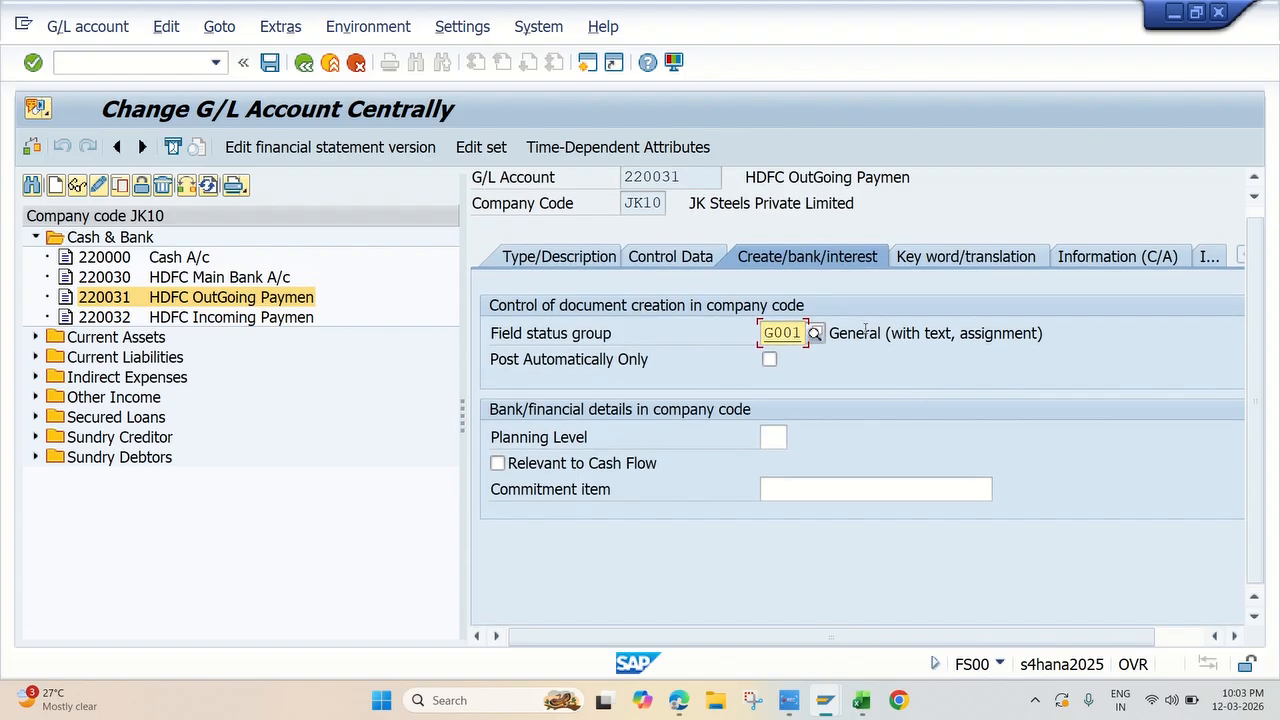
scroll(884, 355, "up", 1)
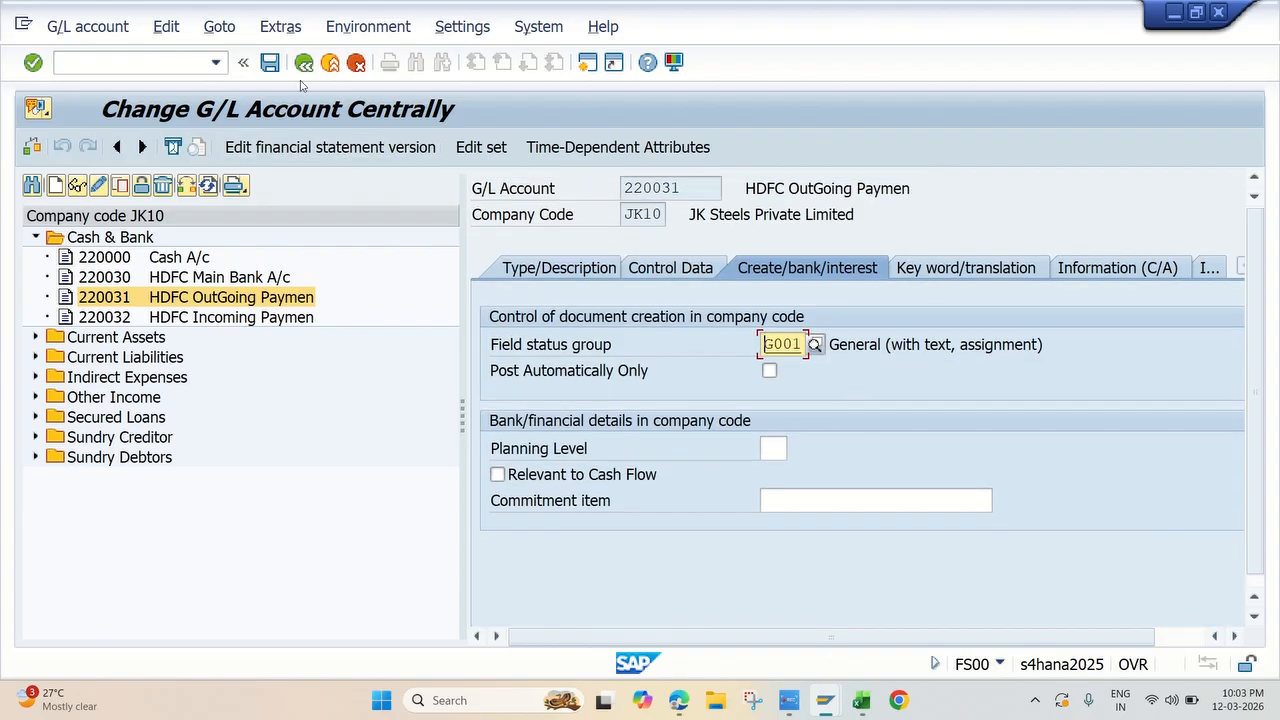
Step: Open the HDFC Incoming Paymen account and show its complete type and description data
double_click(216, 318)
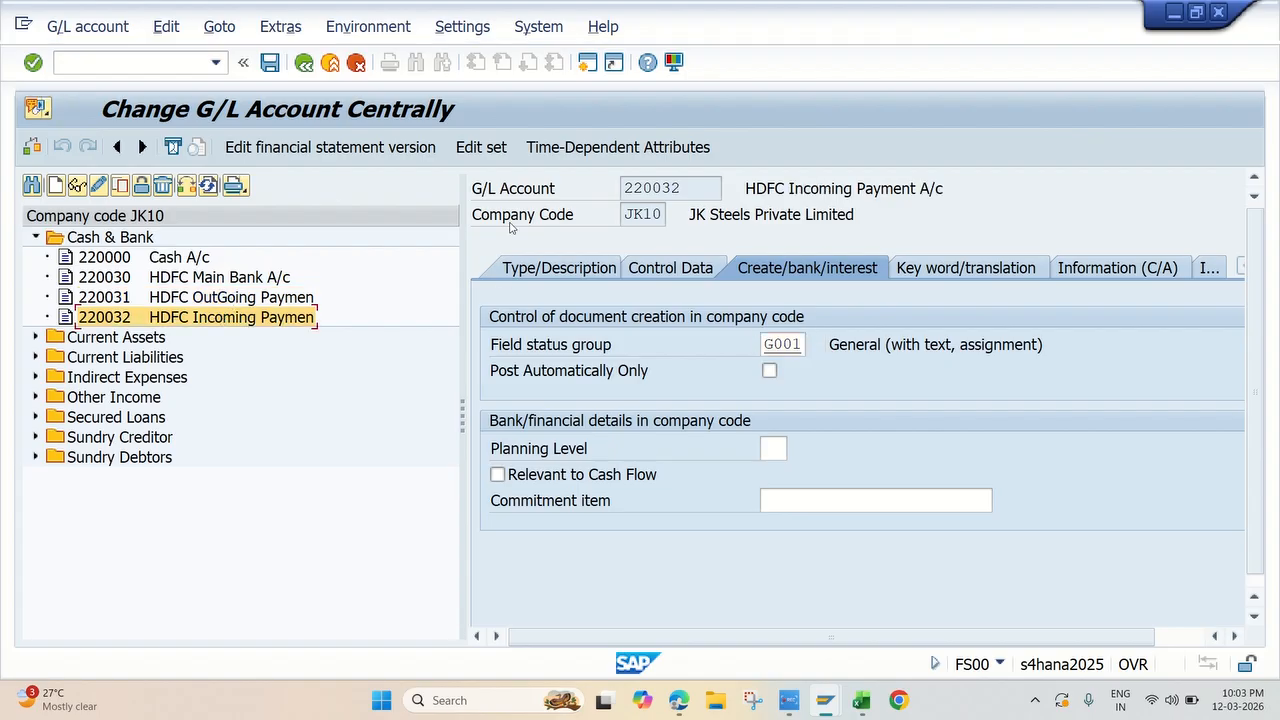
left_click(545, 268)
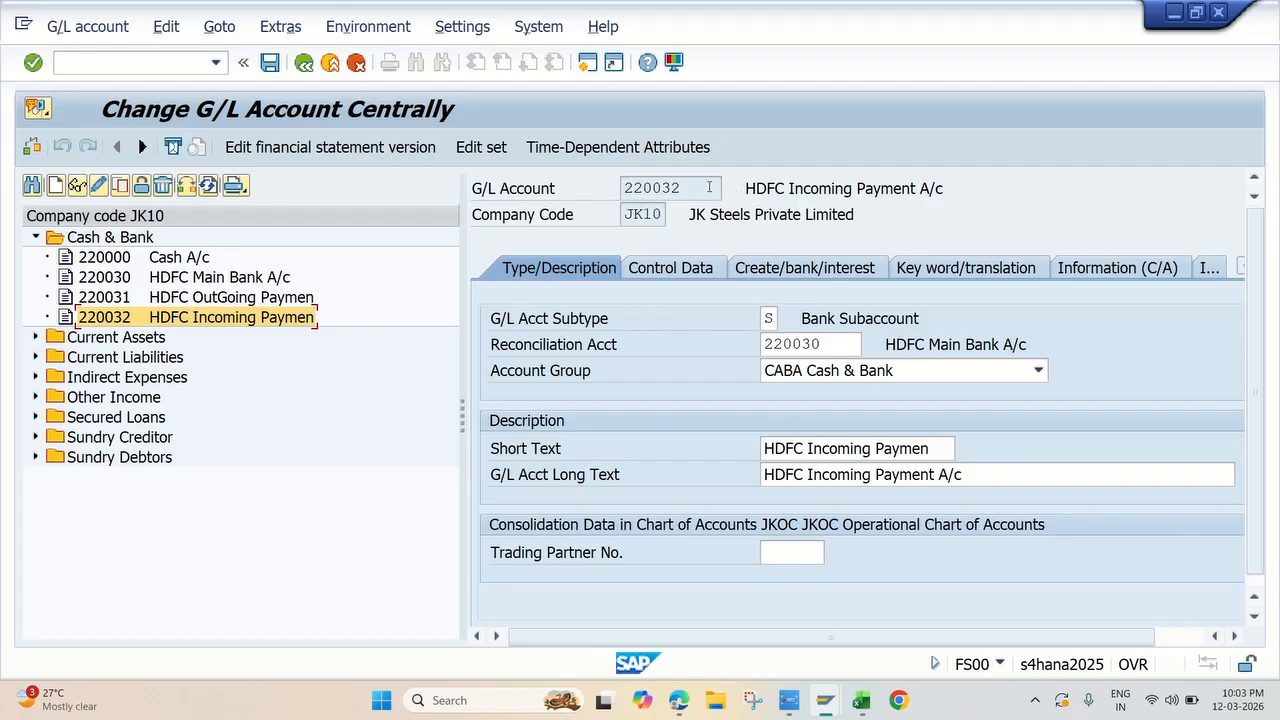
left_click(709, 187)
left_click(1164, 630)
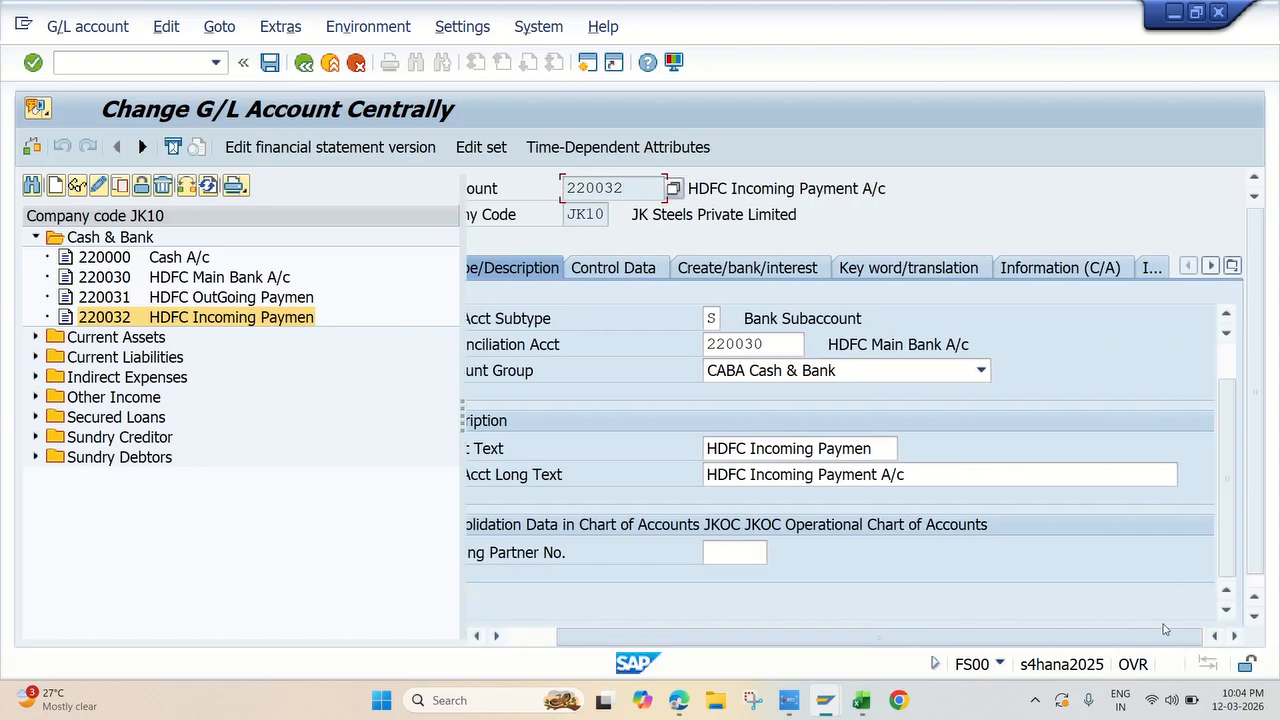
left_click_drag(1229, 481, 1242, 355)
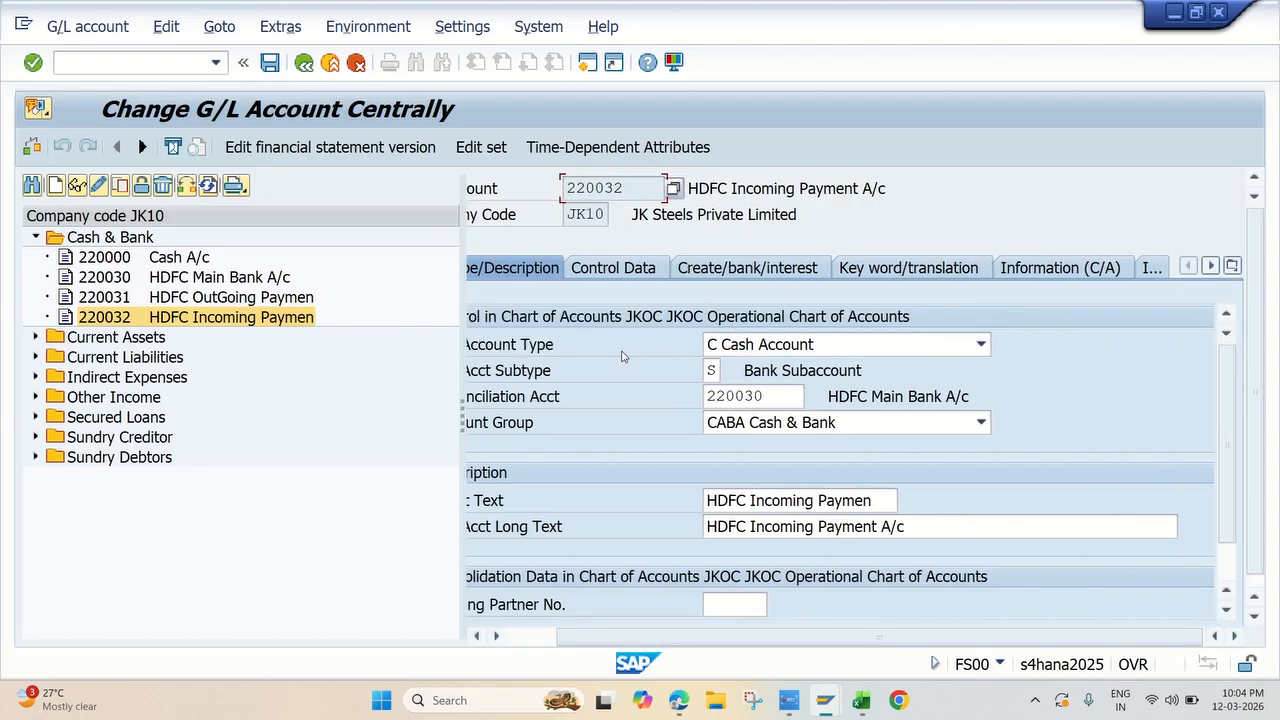
left_click_drag(764, 637, 713, 648)
Step: Check the G/L account type options and the reconciliation account of the HDFC Incoming Paymen account
left_click(928, 346)
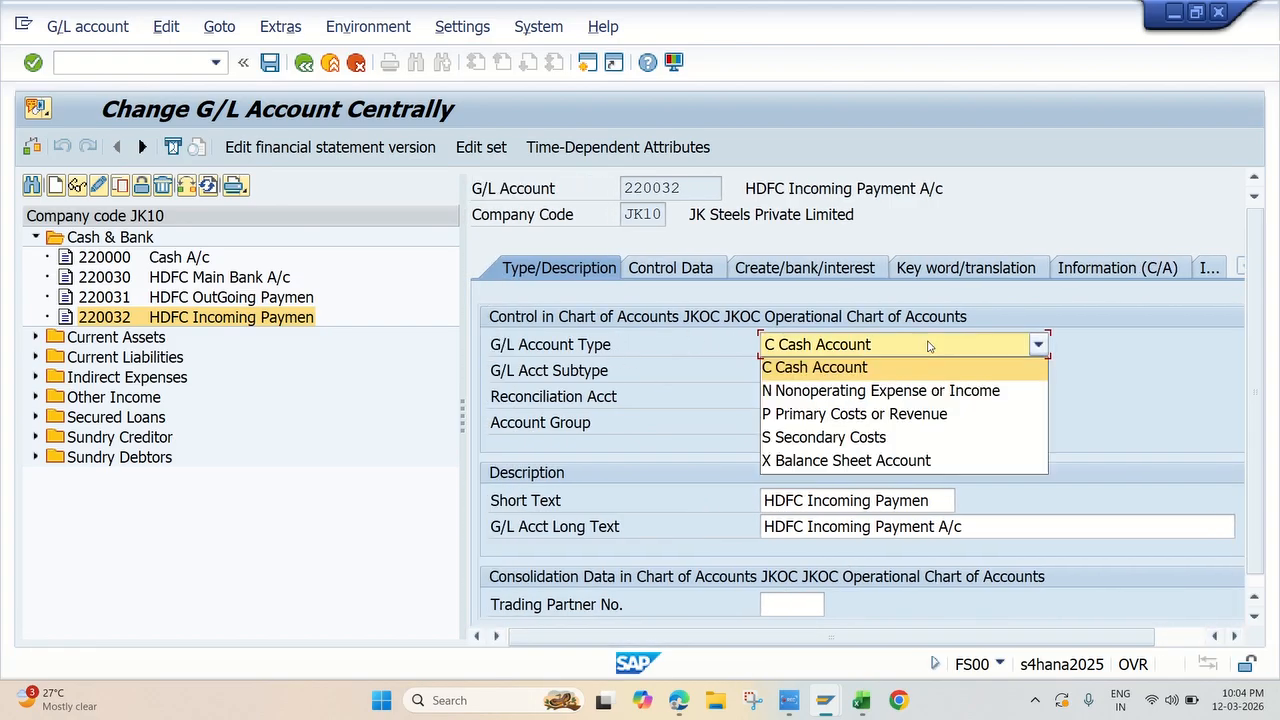
left_click(928, 346)
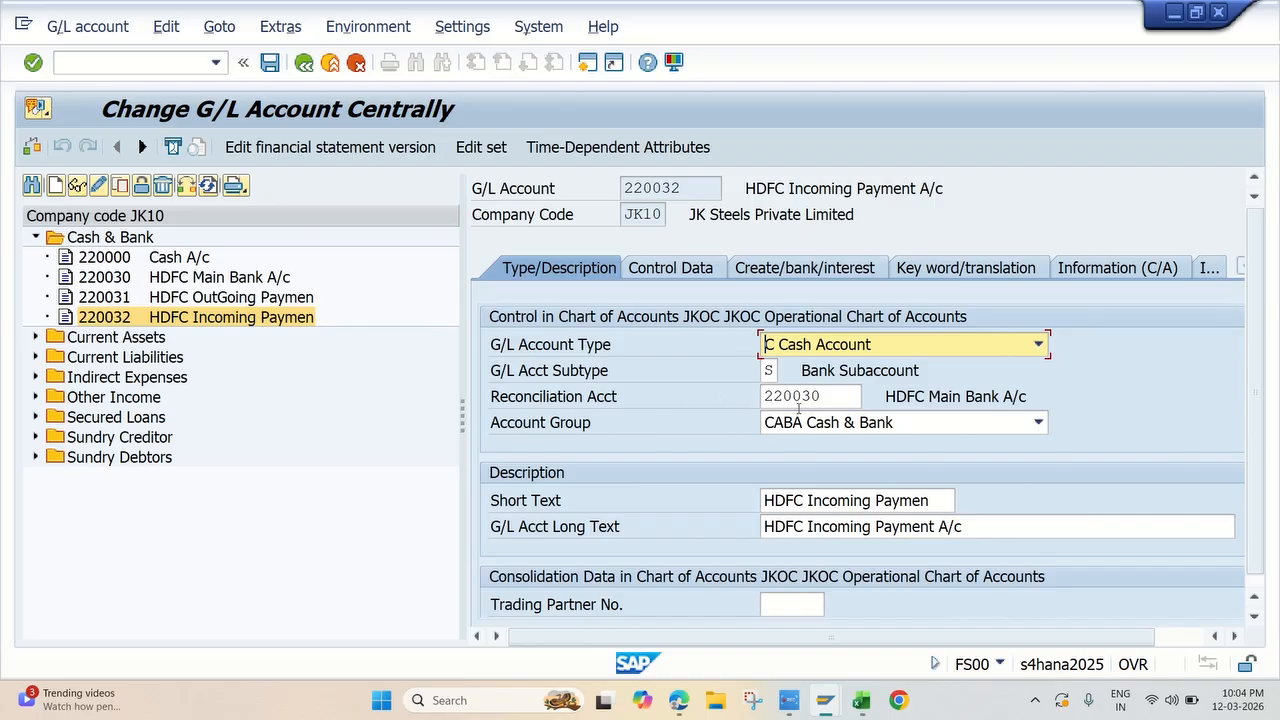
left_click(840, 397)
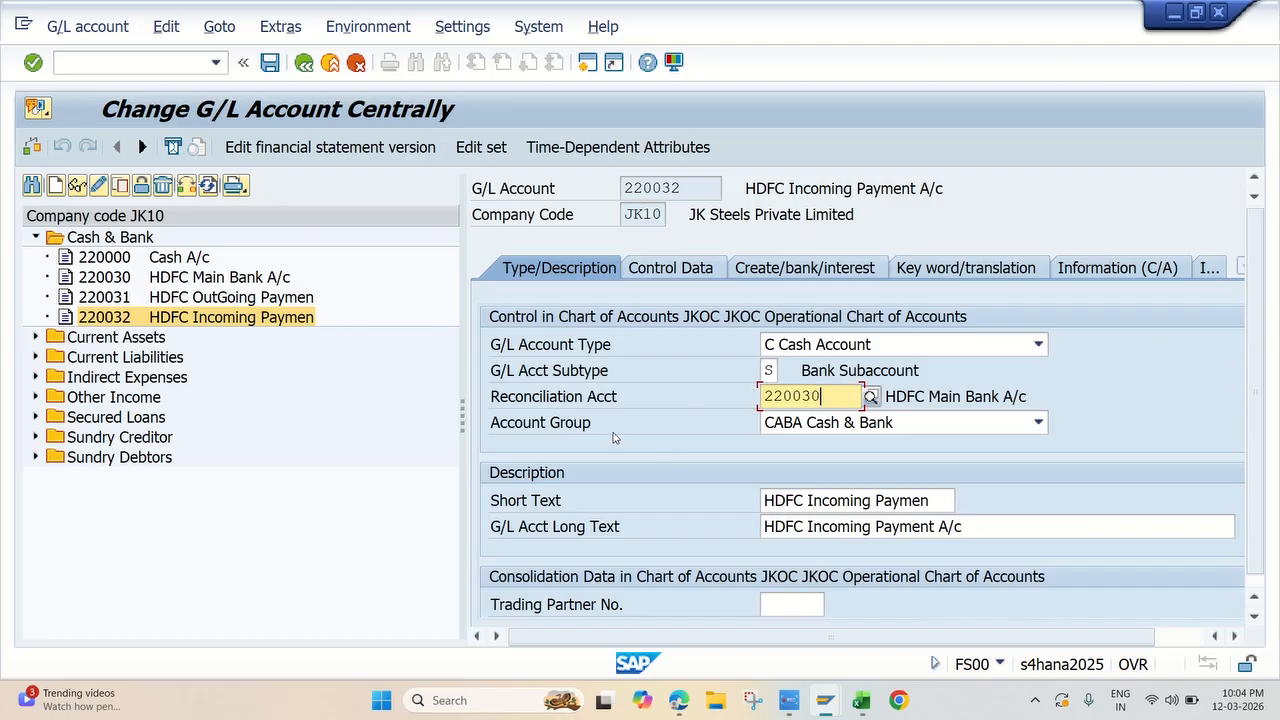
scroll(898, 440, "down", 2)
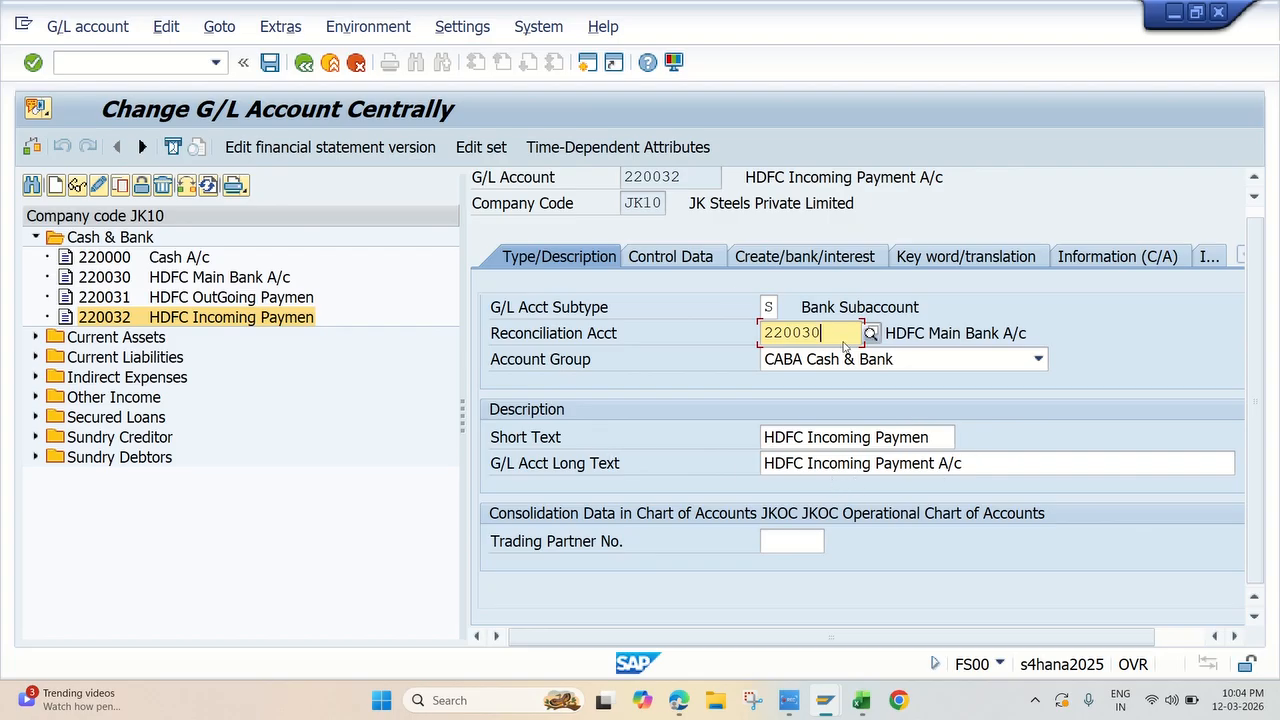
Step: Examine the control data and the create/bank/interest settings of the HDFC Incoming Paymen account
left_click(684, 260)
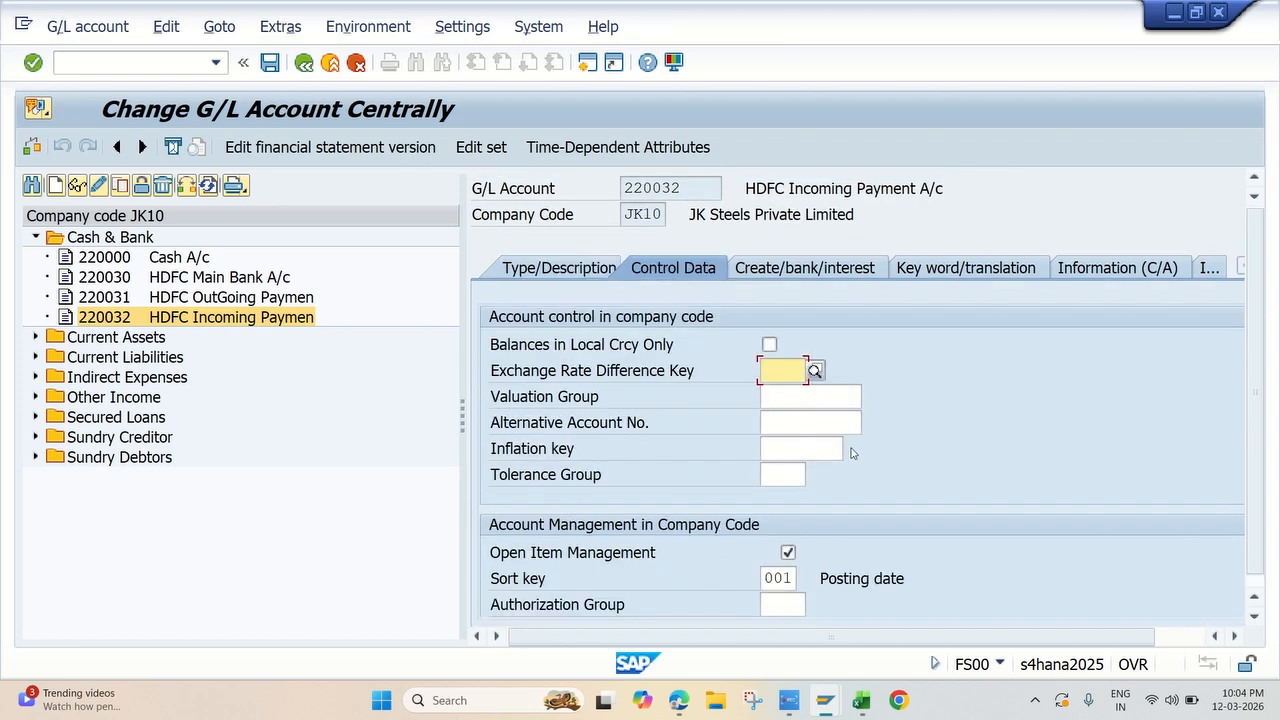
scroll(933, 497, "down", 3)
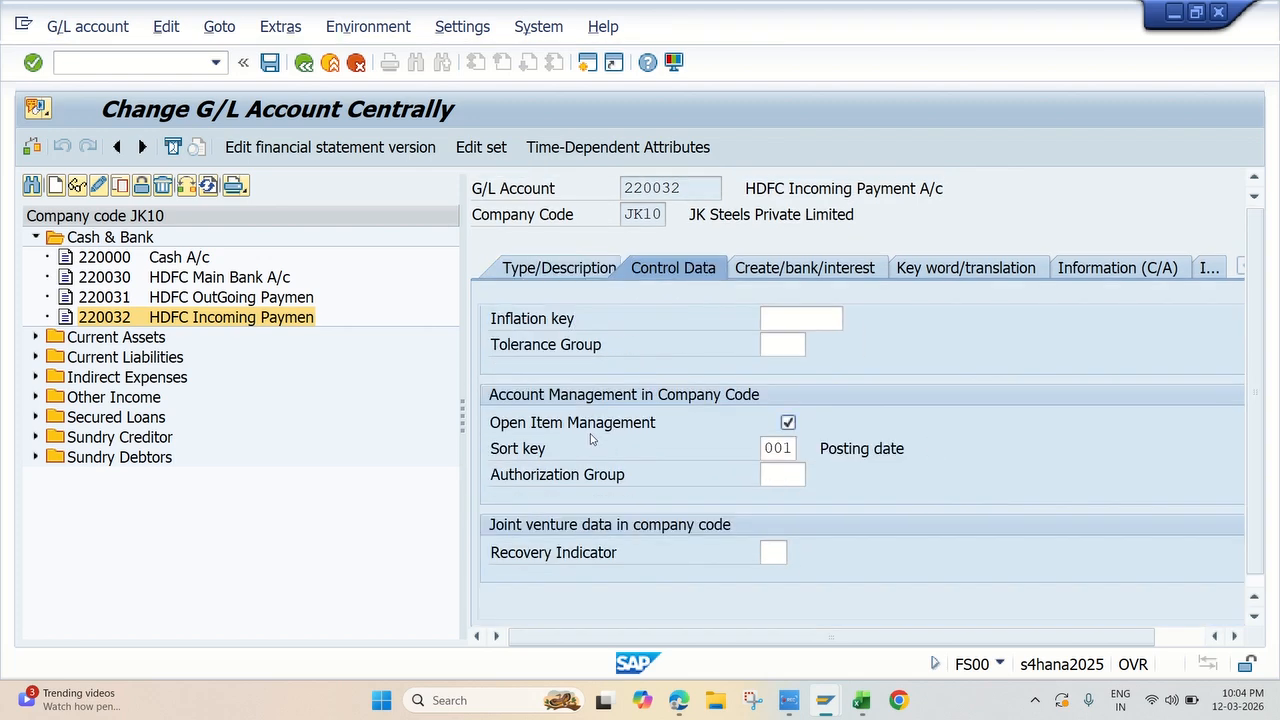
scroll(802, 428, "up", 3)
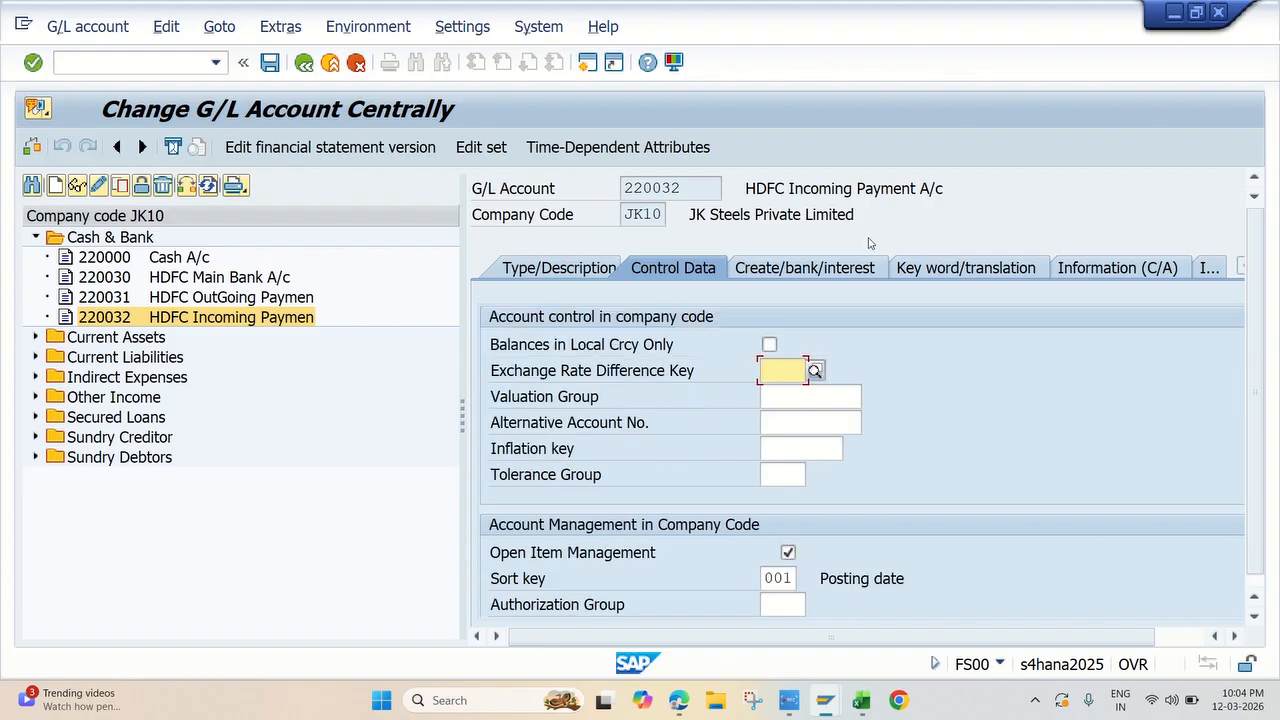
left_click(820, 268)
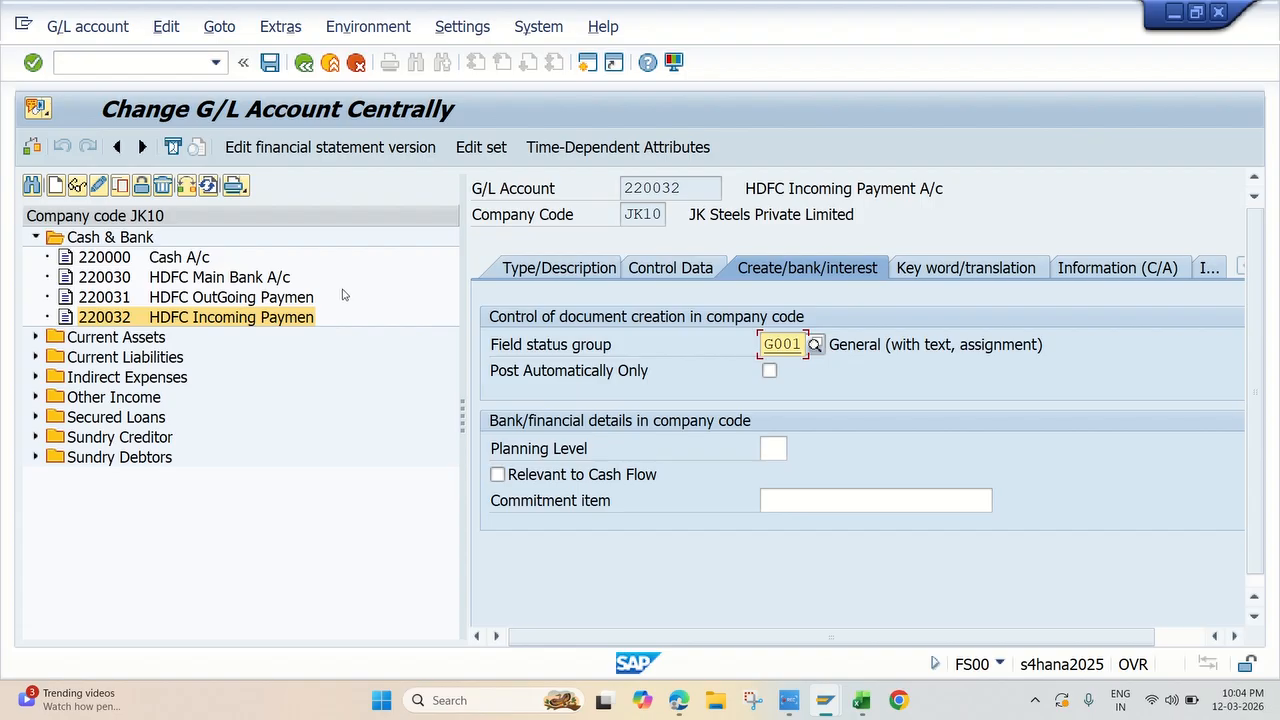
left_click(432, 326)
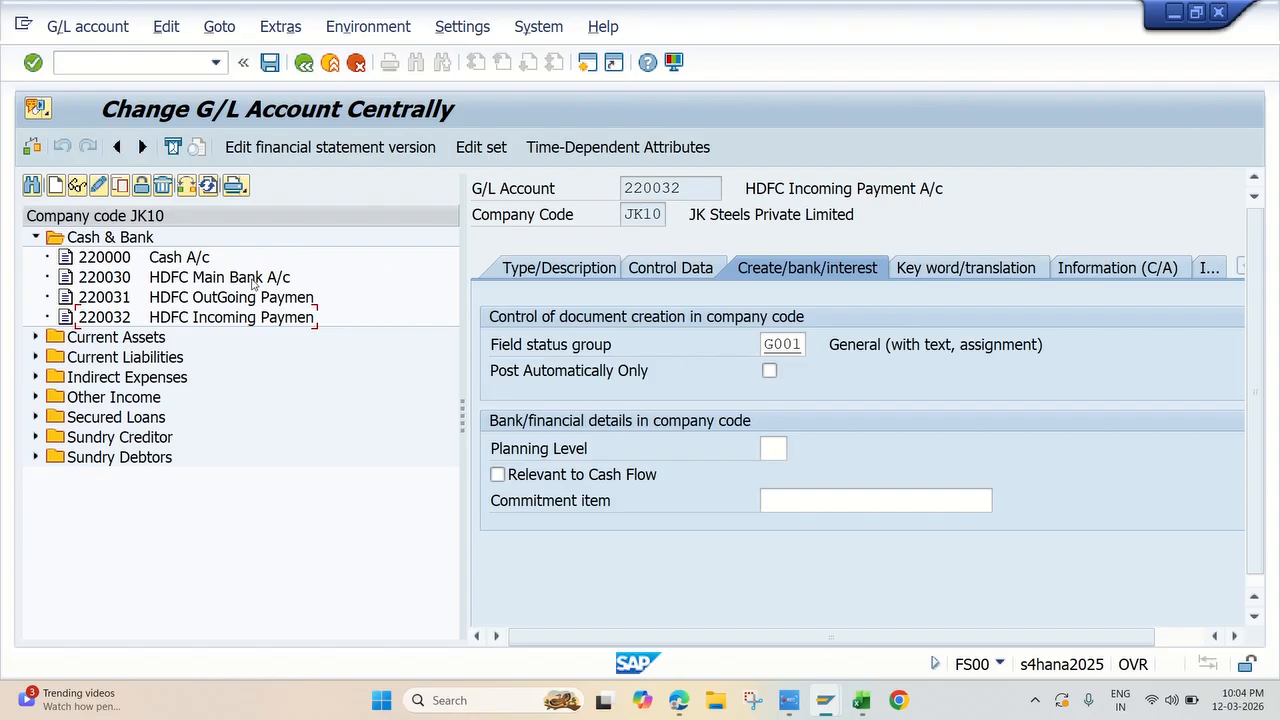
Step: Compare the type and description data of the HDFC incoming, main and outgoing bank accounts
left_click(558, 266)
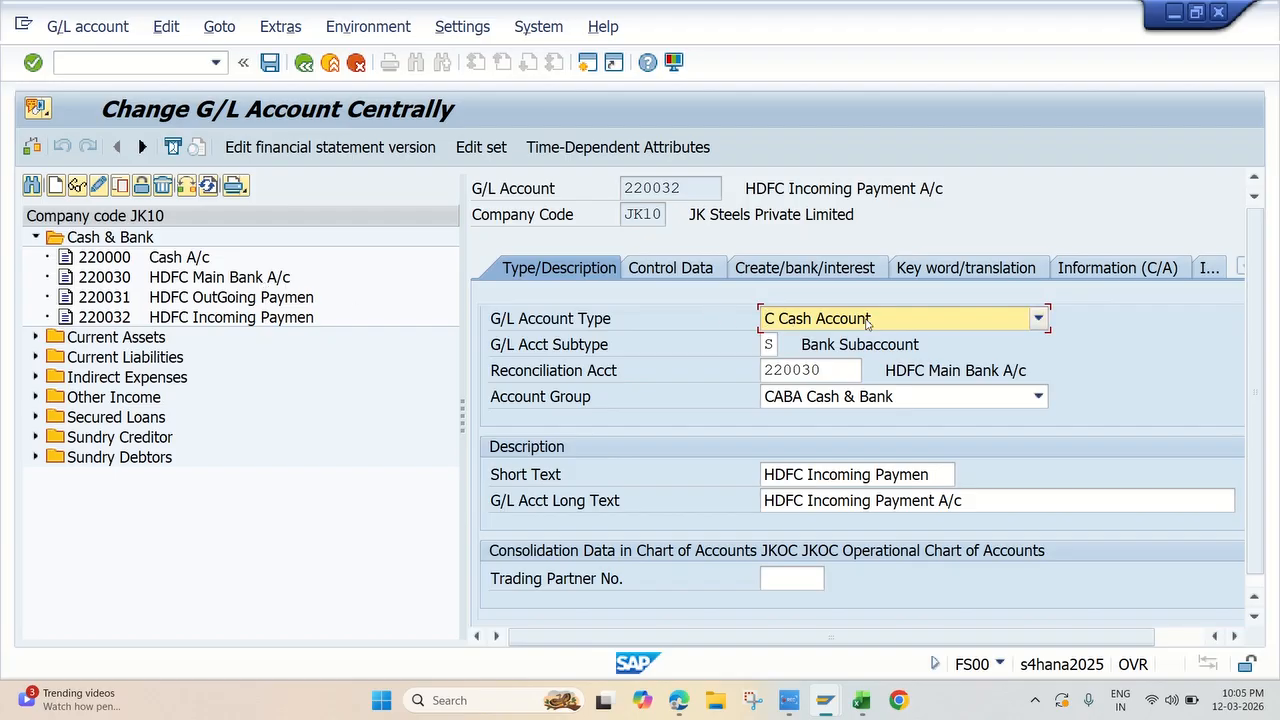
double_click(205, 278)
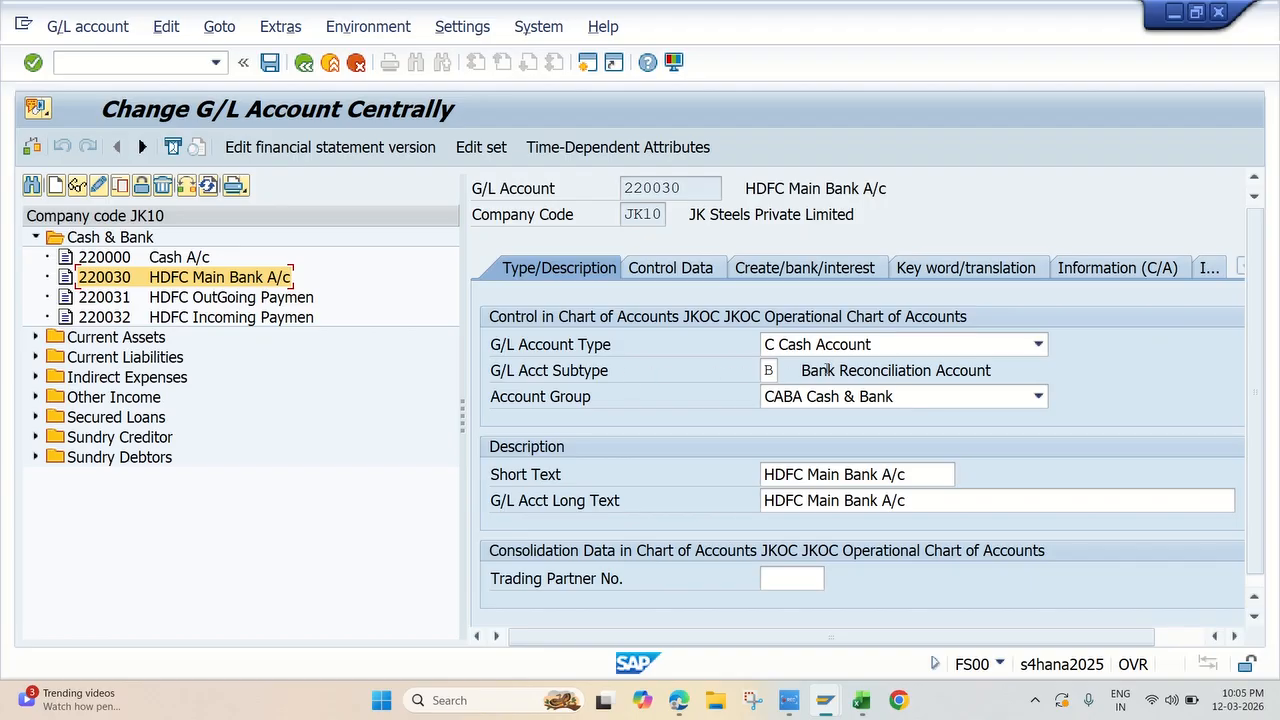
double_click(283, 298)
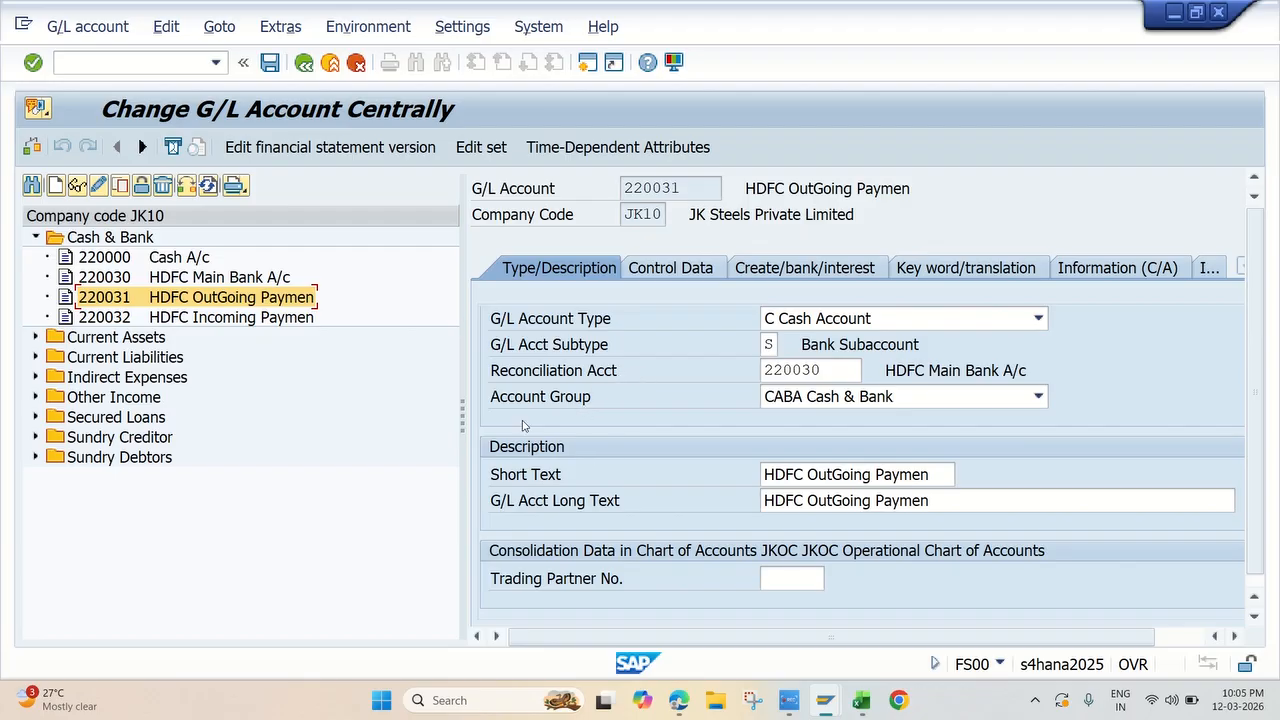
Step: Switch to the Excel workshop list and look up the transaction code for 4A. Create Bank Key
left_click(860, 700)
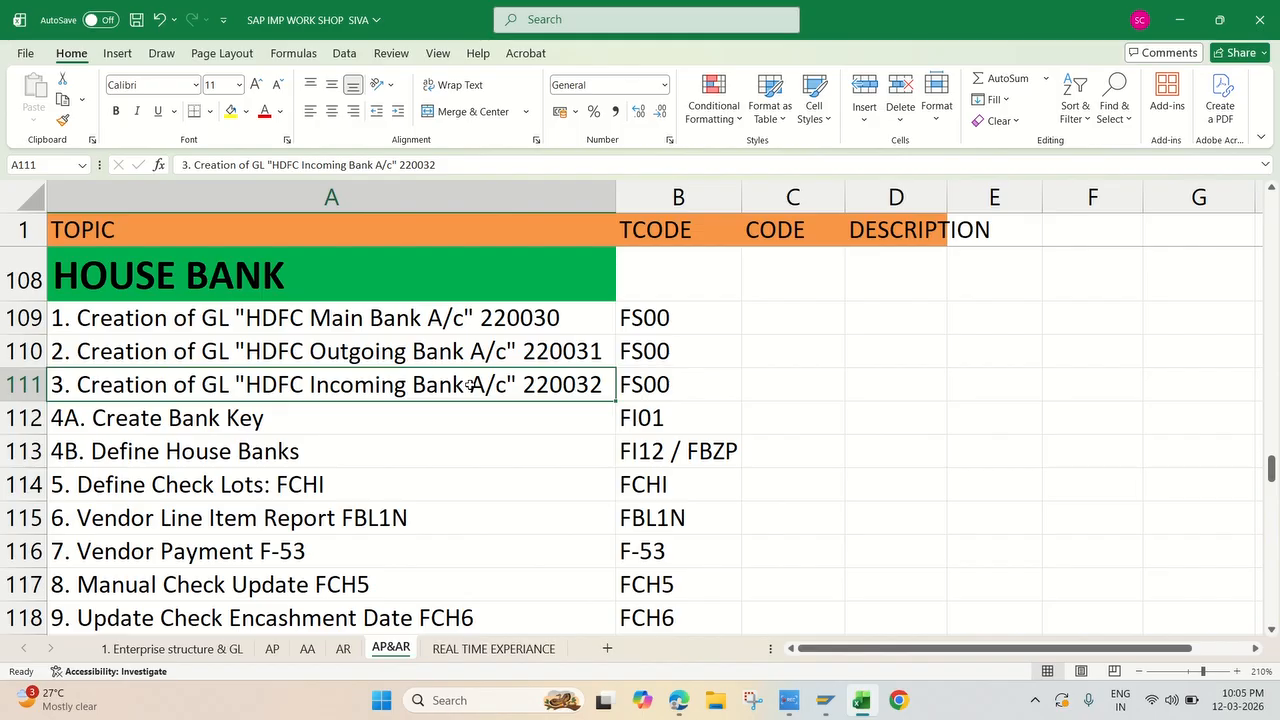
left_click(789, 700)
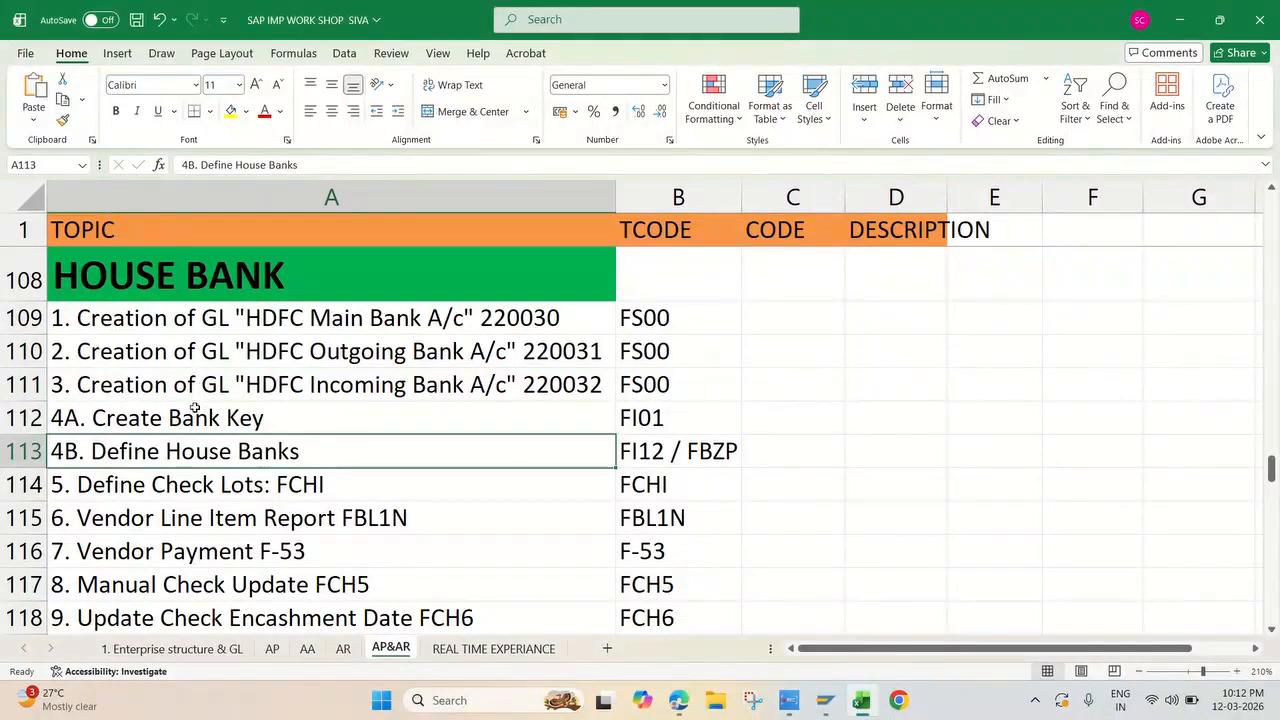
left_click(191, 416)
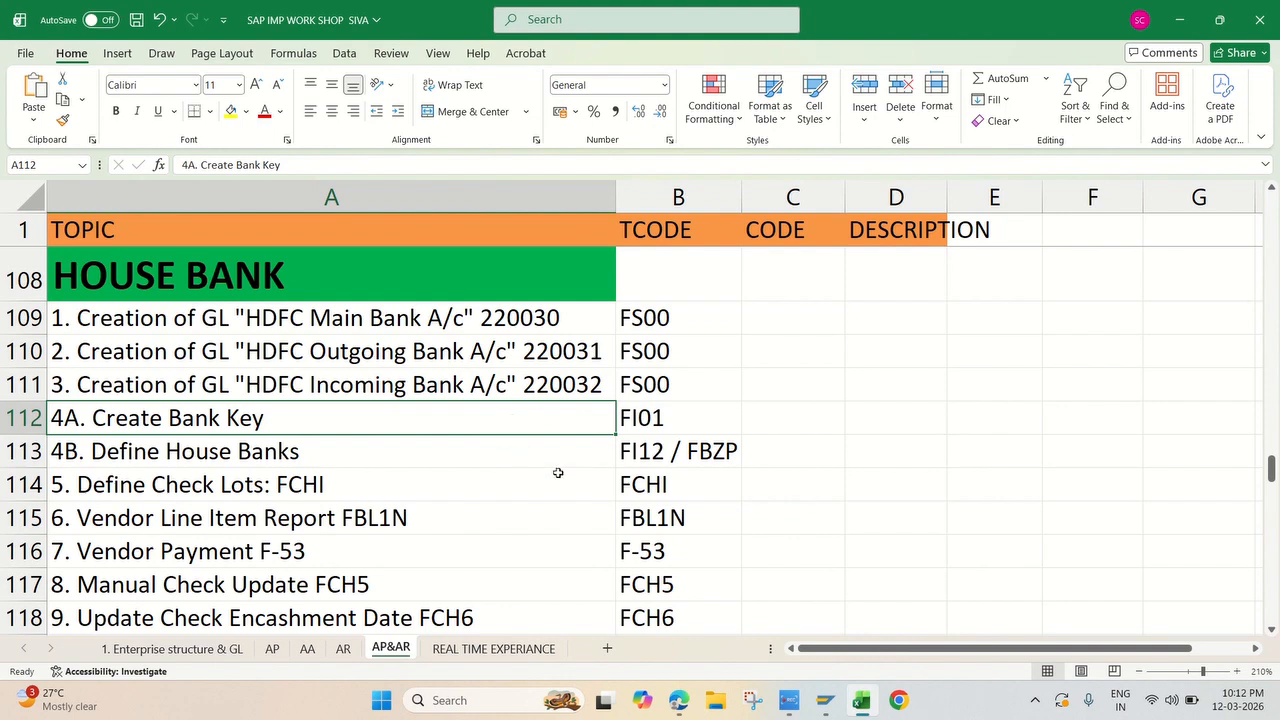
left_click(656, 414)
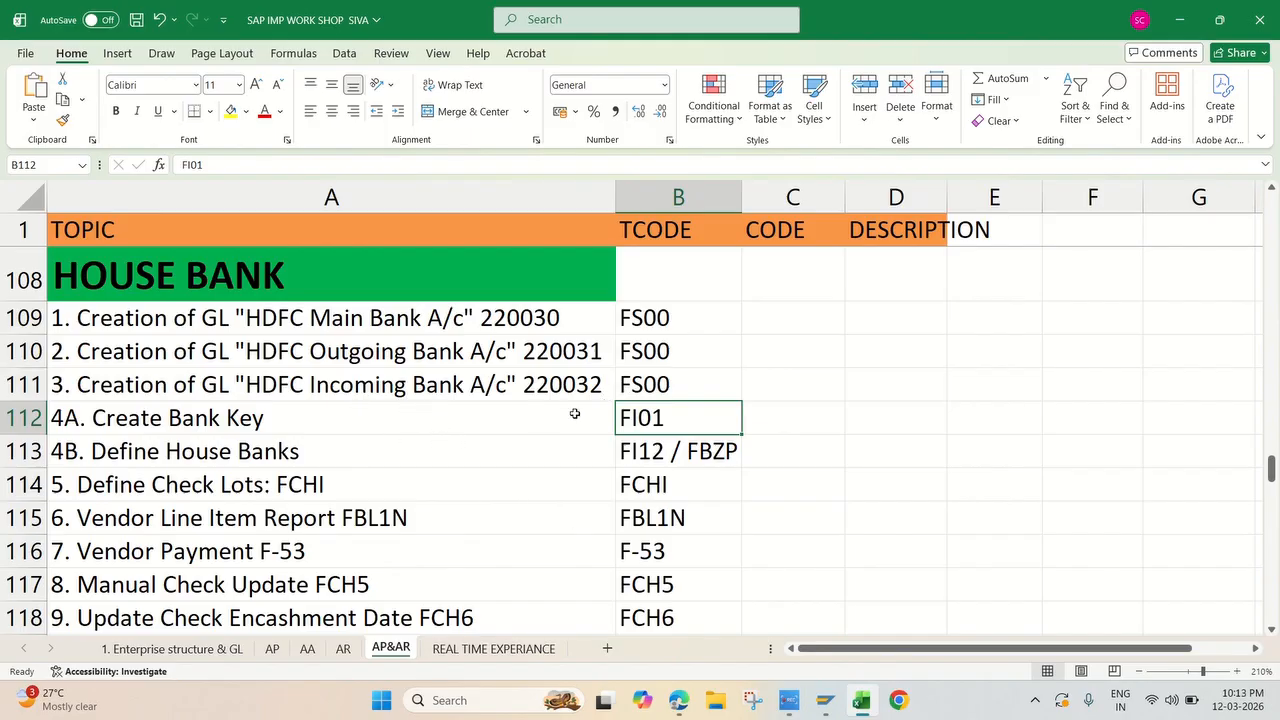
Step: Switch back to SAP Easy Access, start transaction FI01 for creating a bank, and go to the Bank Key field
left_click(825, 702)
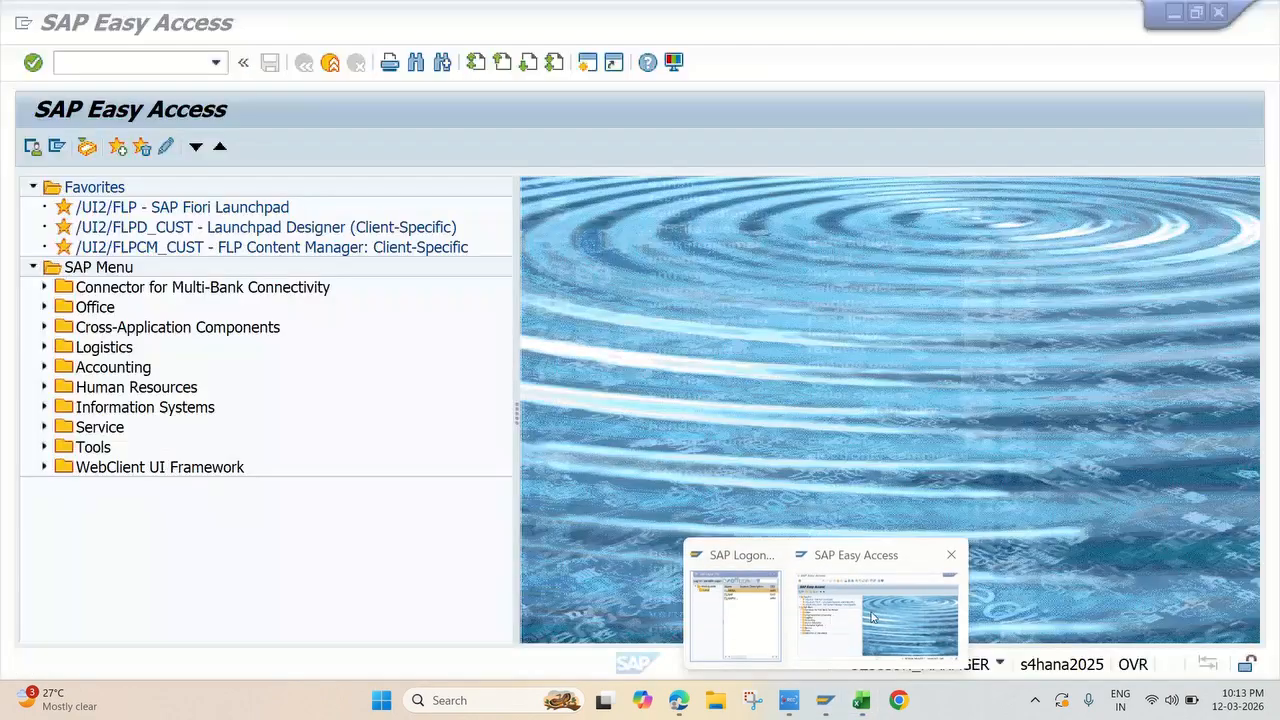
left_click(872, 618)
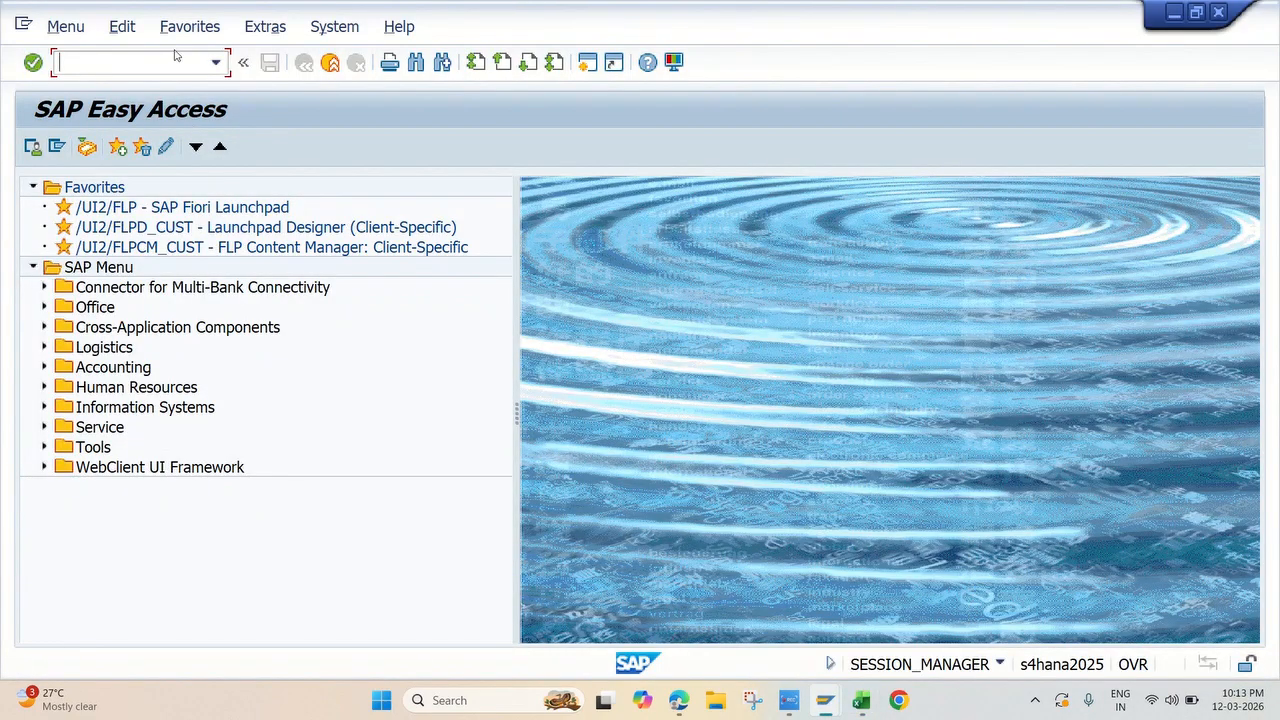
type("fi01")
key("Return")
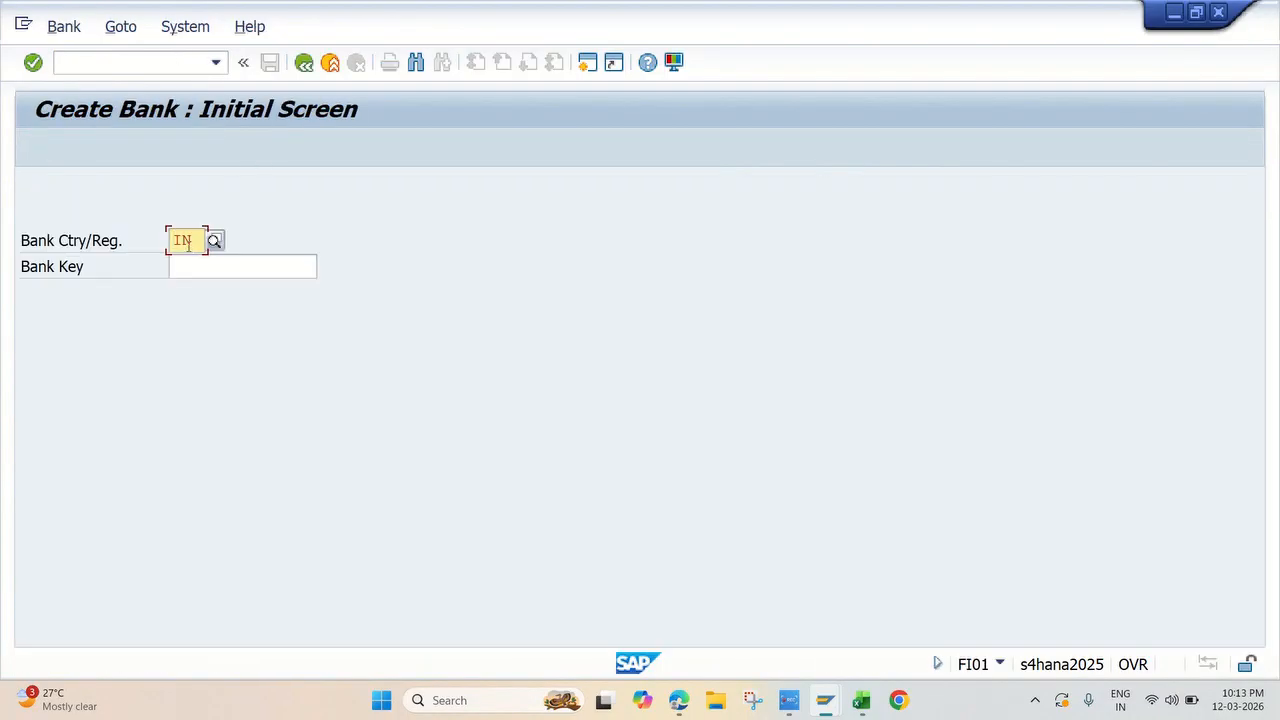
left_click(210, 264)
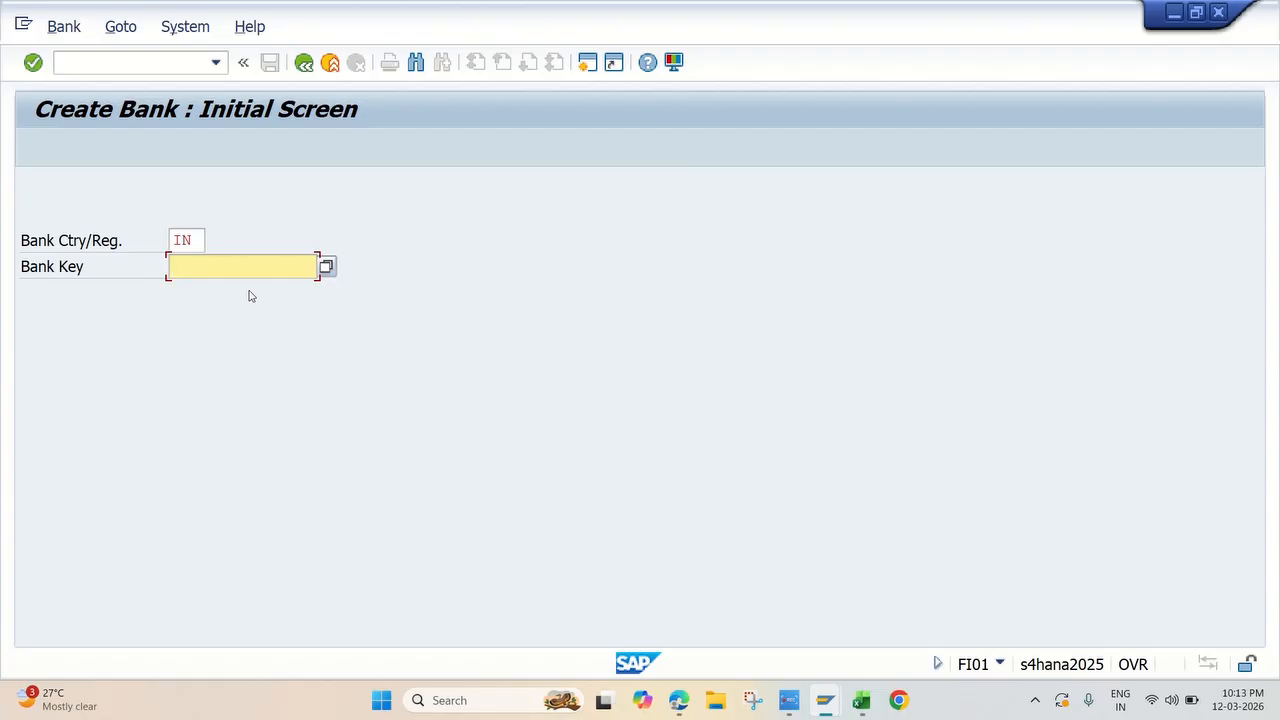
Step: Try to create a bank for country IN with the bank key ICICI00008
type("icici")
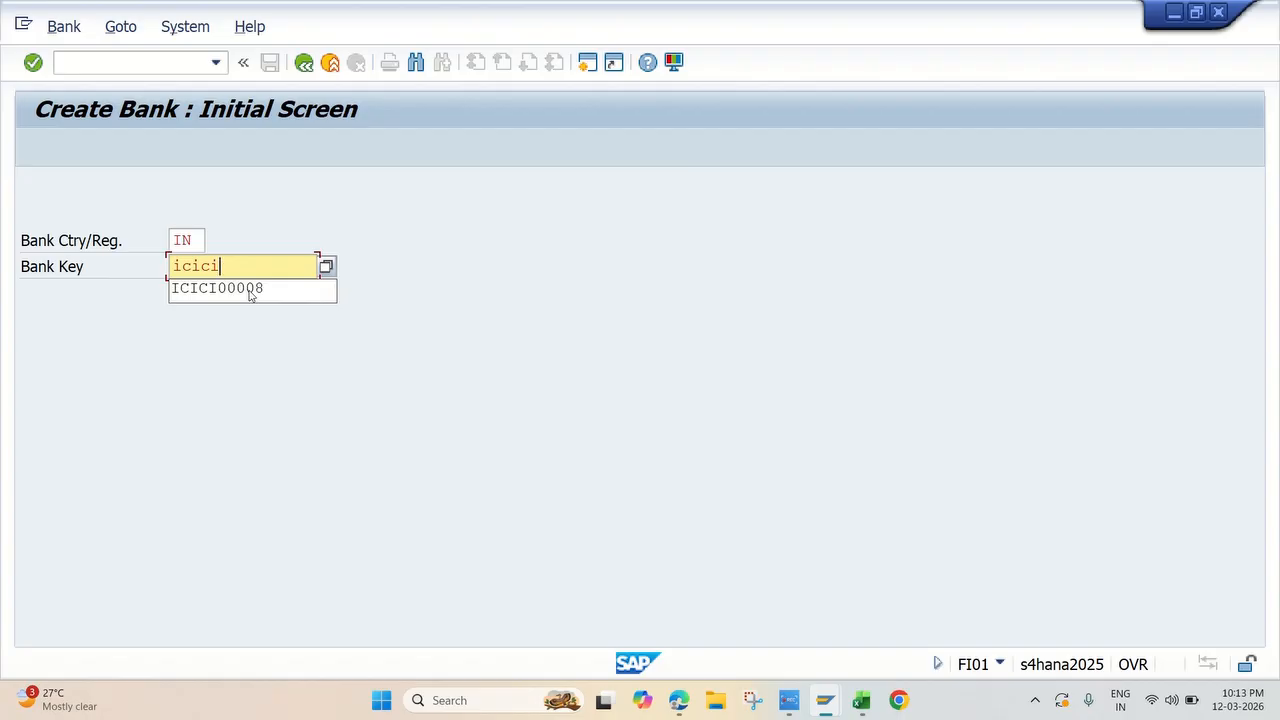
type("00008")
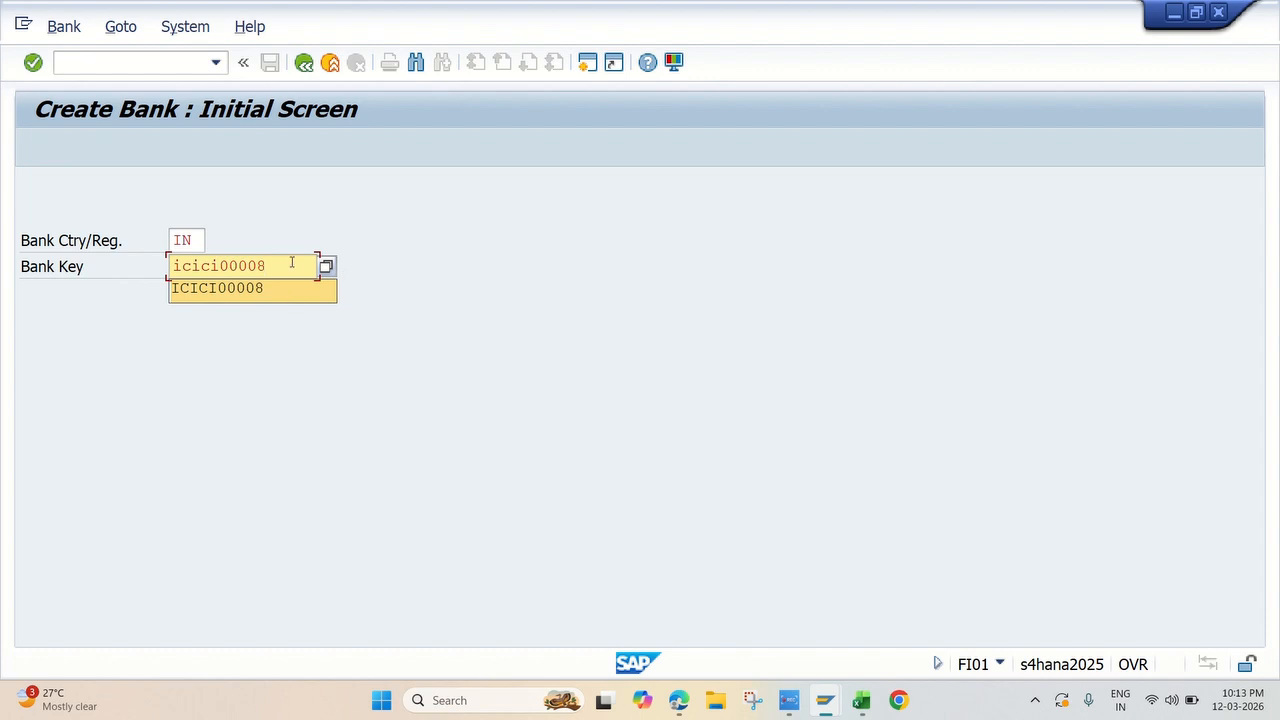
key("Return")
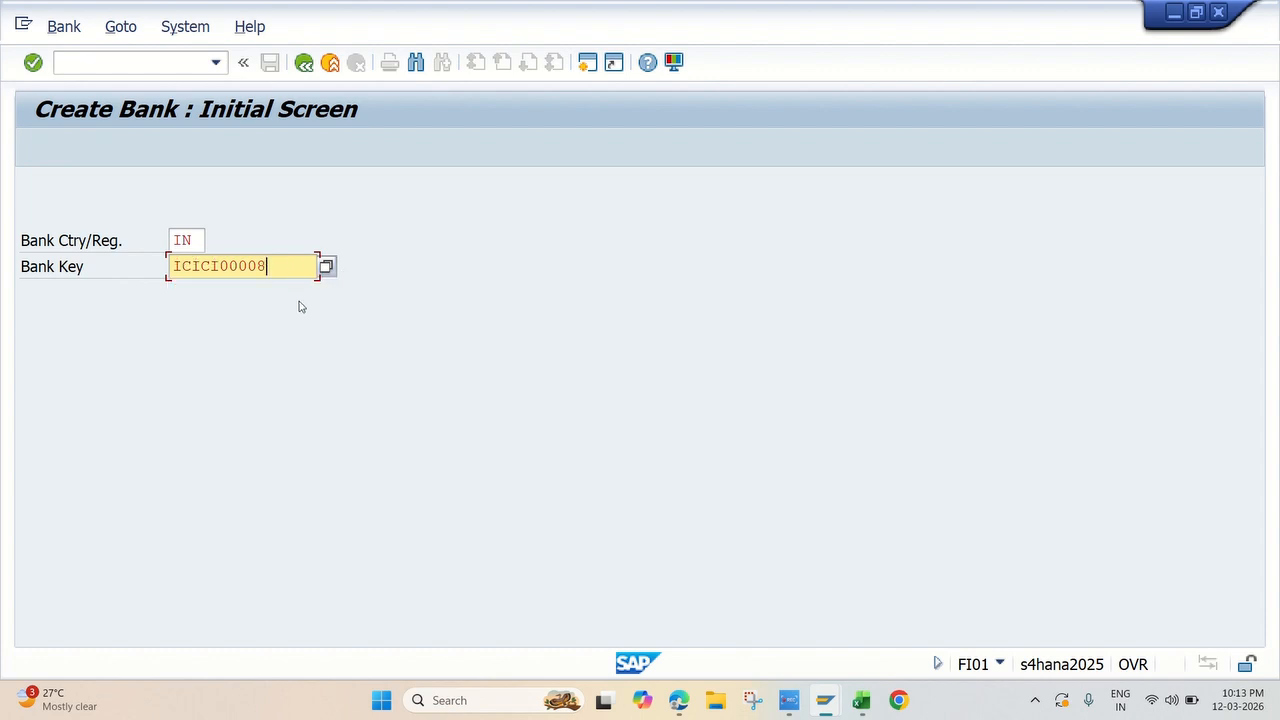
key("Return")
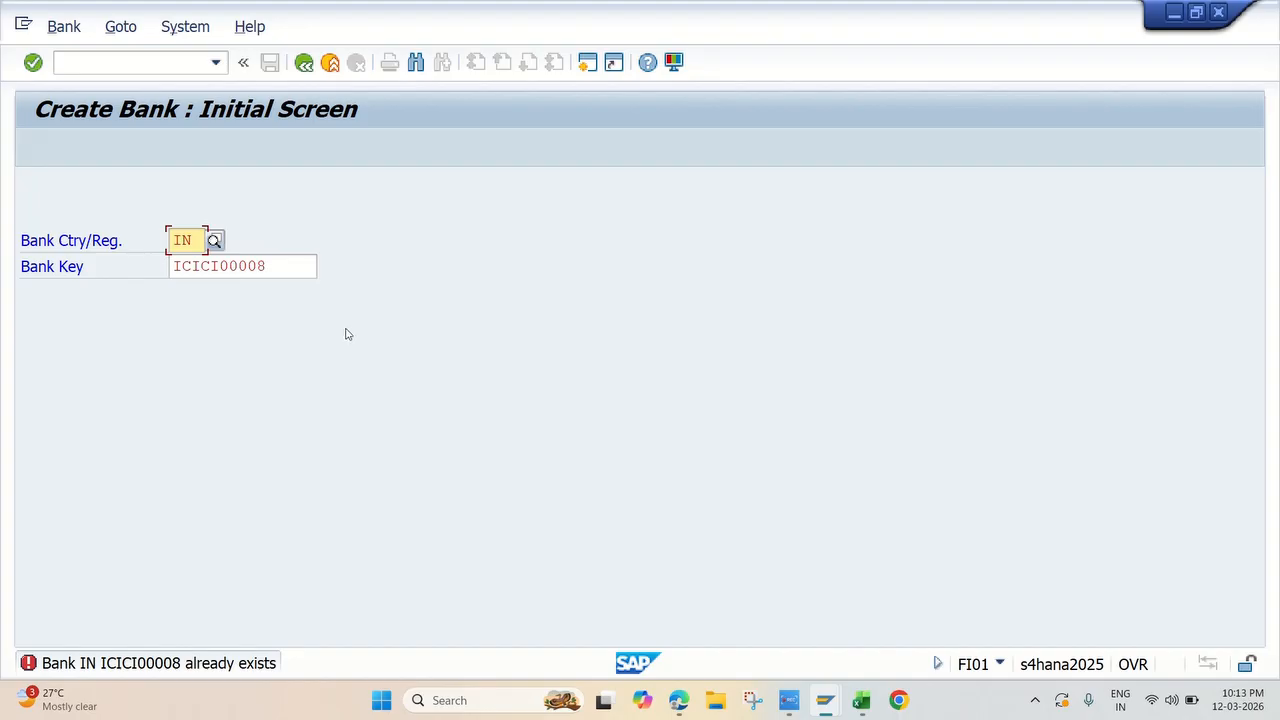
Step: Change the bank key to ICICI00011, open the new bank's detail screen, and try to go back without entering data
left_click(282, 272)
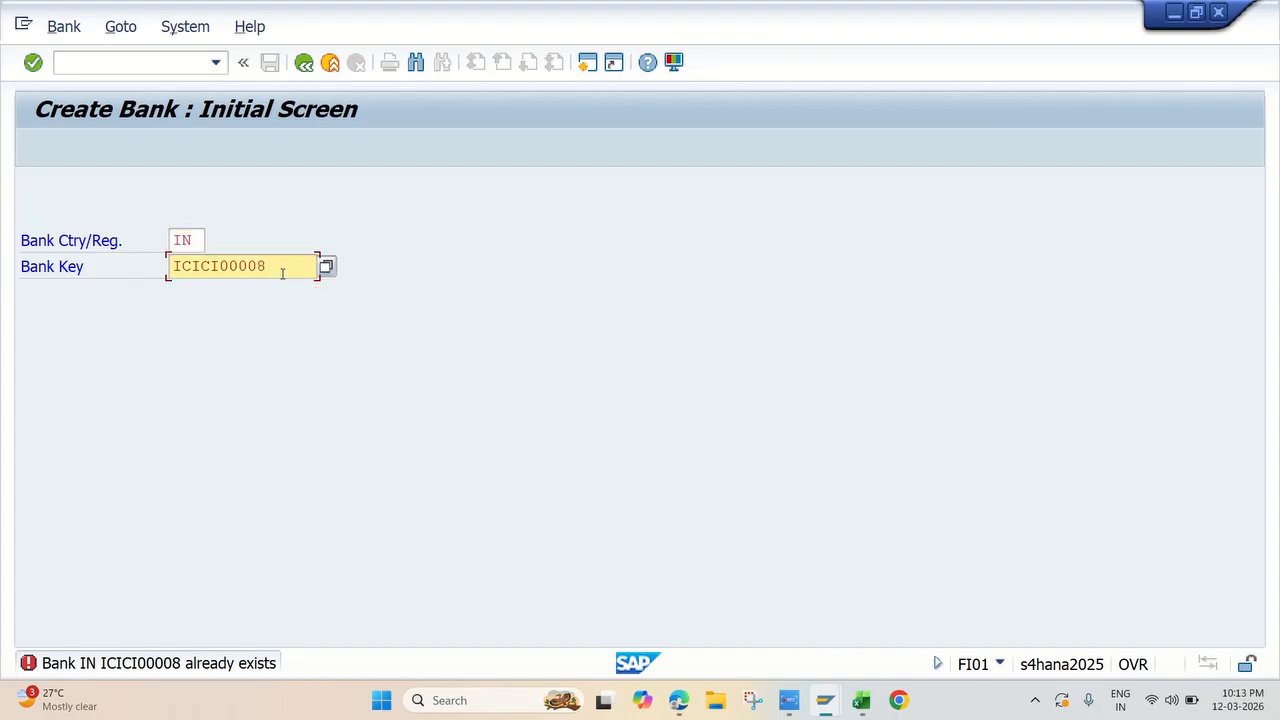
key("BackSpace")
key("BackSpace")
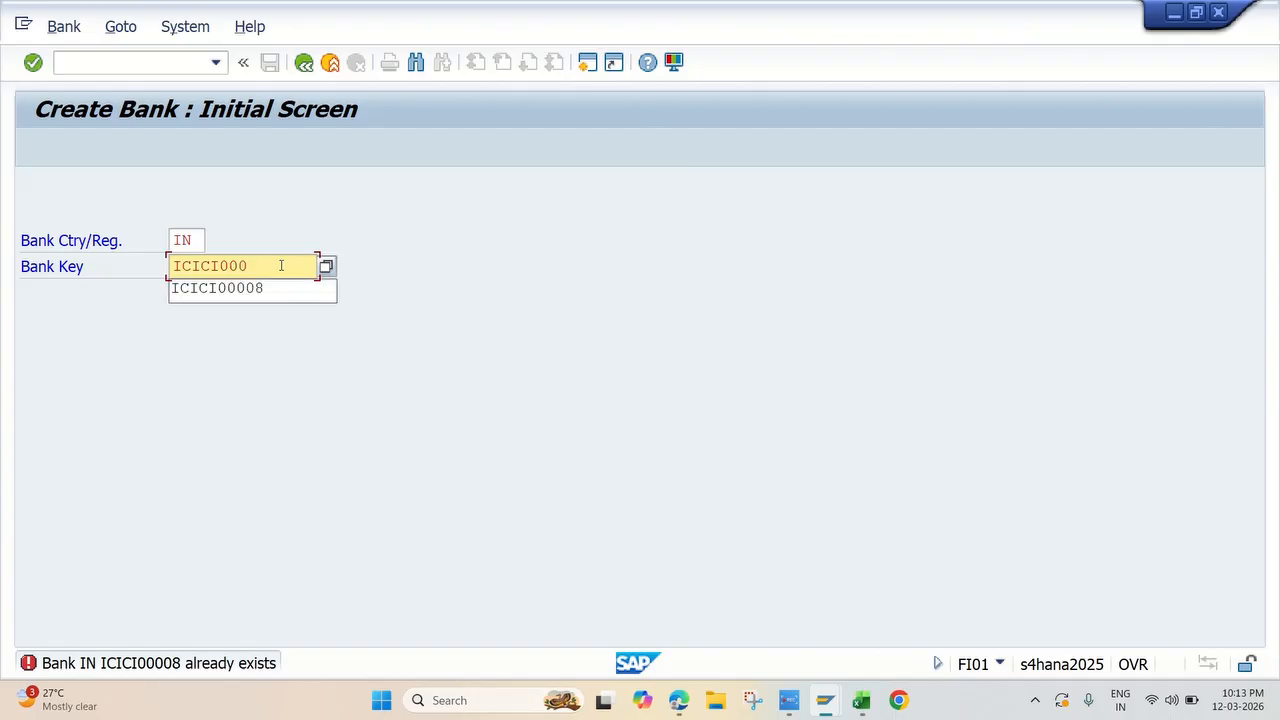
type("11")
key("Return")
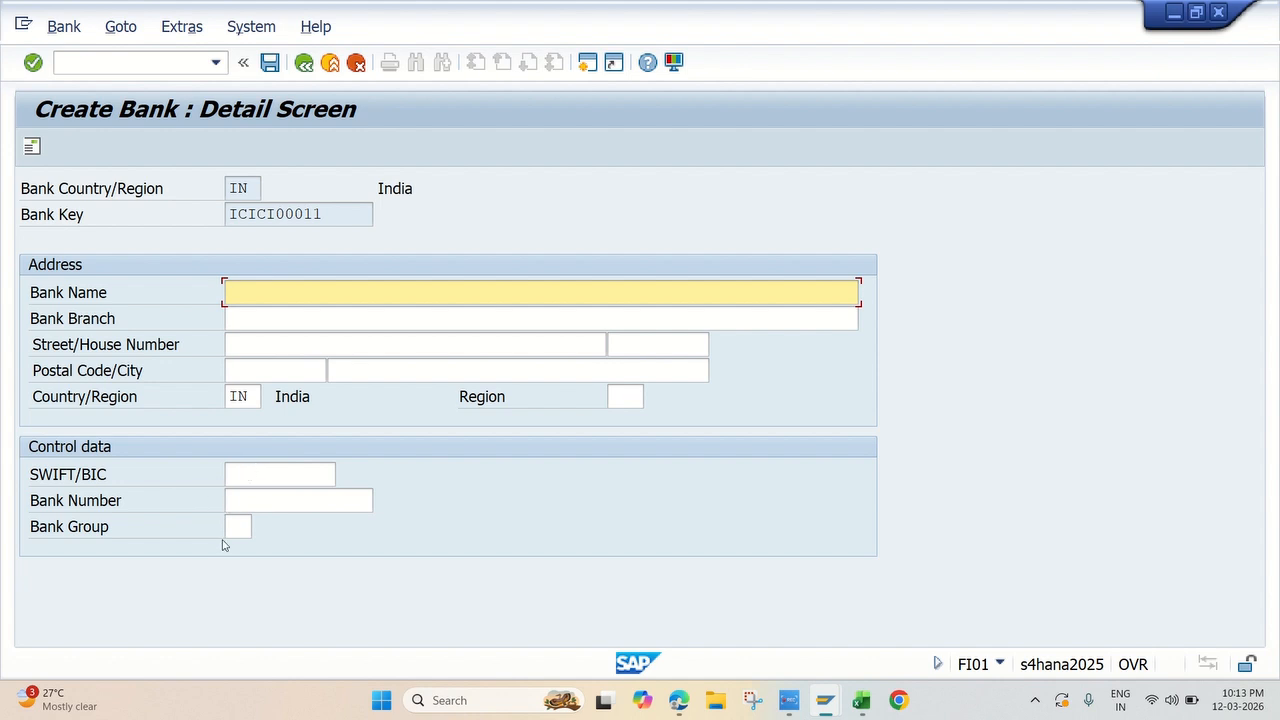
left_click(304, 63)
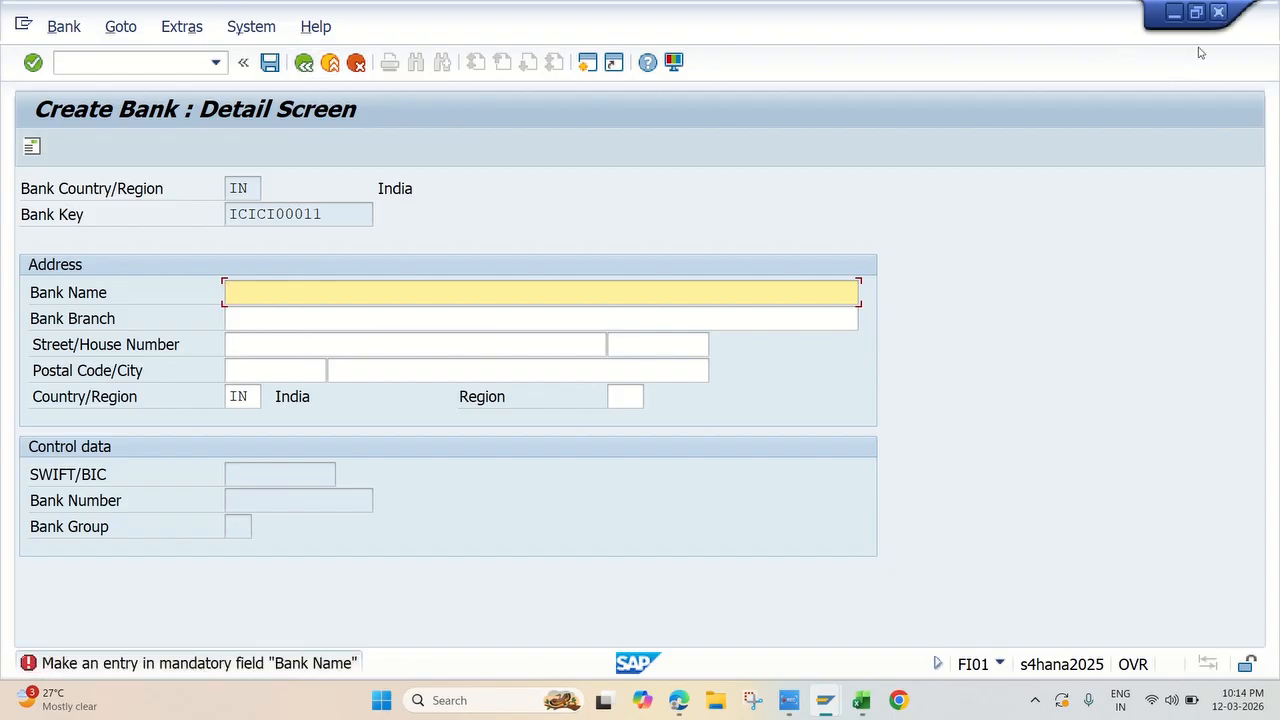
Step: Switch to the Excel workshop list and look up the transaction code for 4B. Define House Banks
key("alt+Tab")
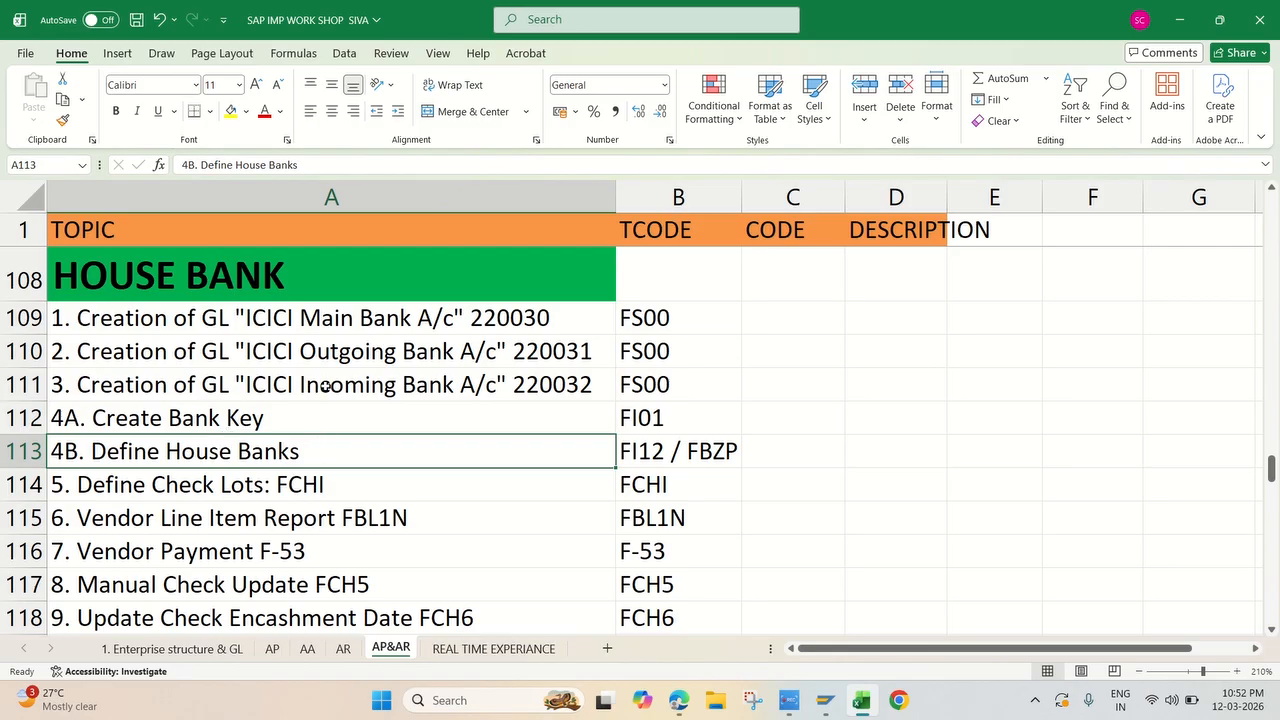
left_click(258, 416)
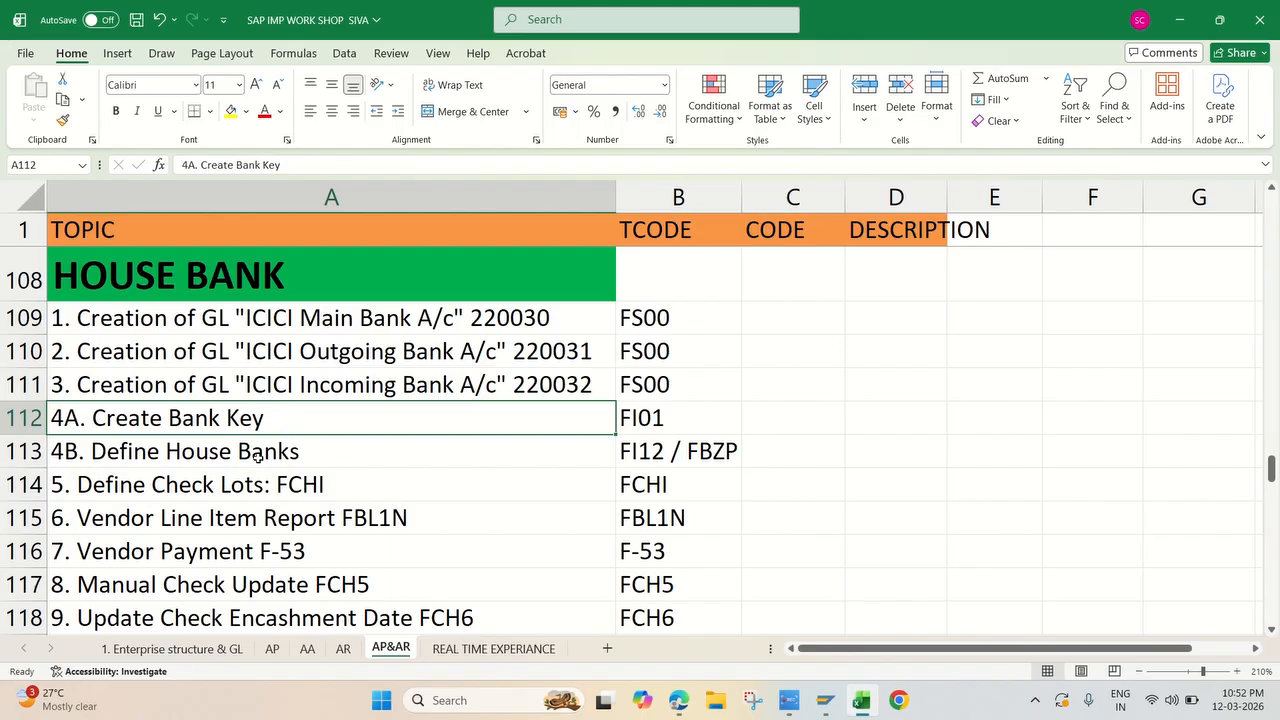
left_click(262, 456)
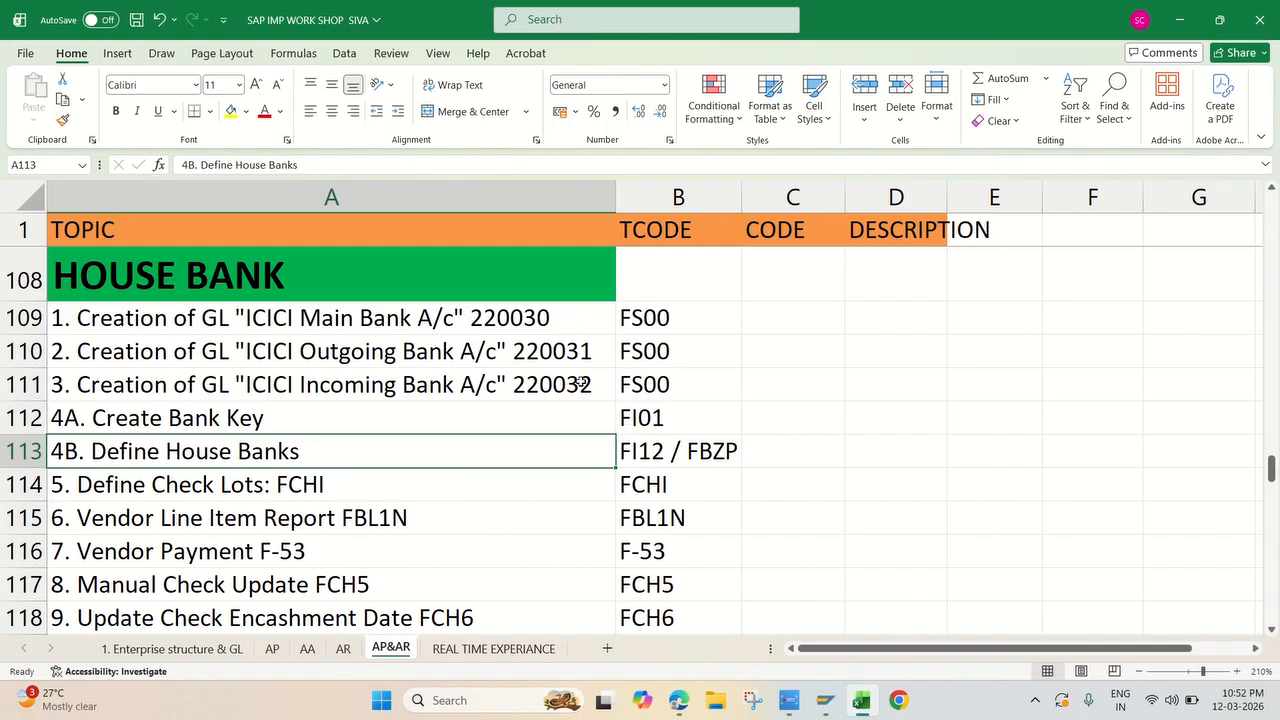
left_click(232, 321)
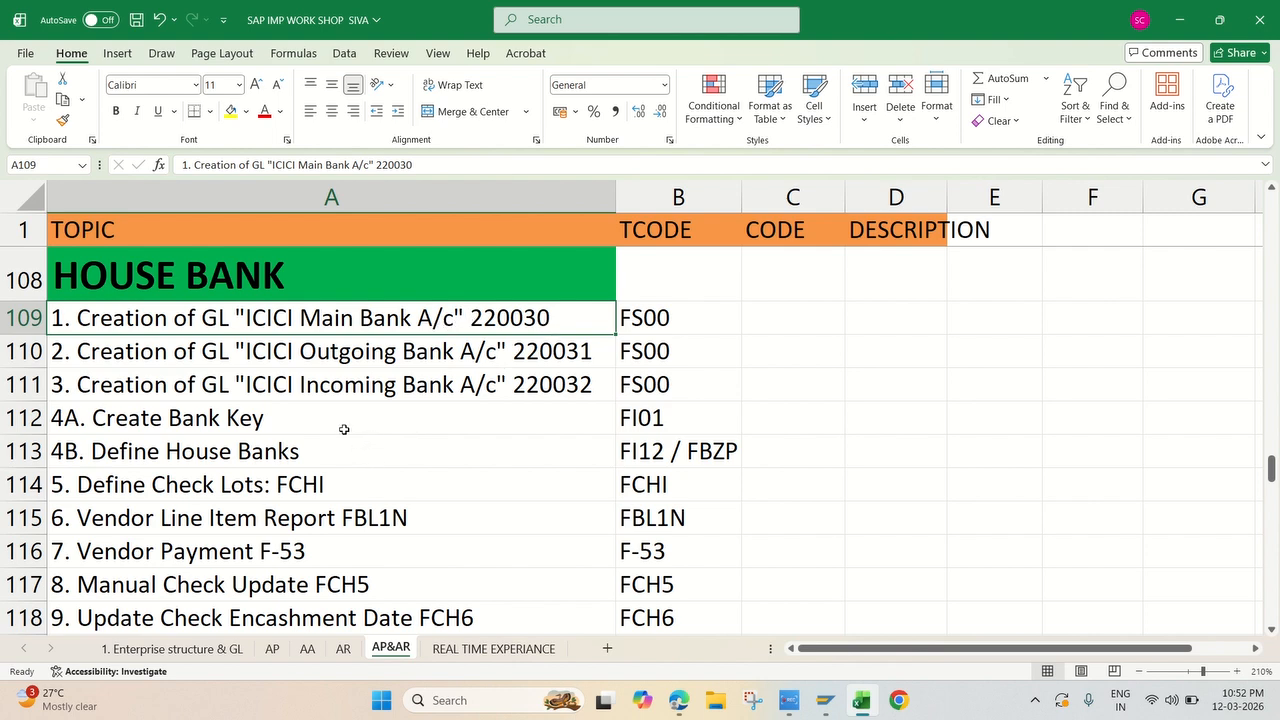
Step: Switch back to SAP Easy Access and start transaction FI12 for defining house banks
mouse_move(820, 710)
left_click(890, 612)
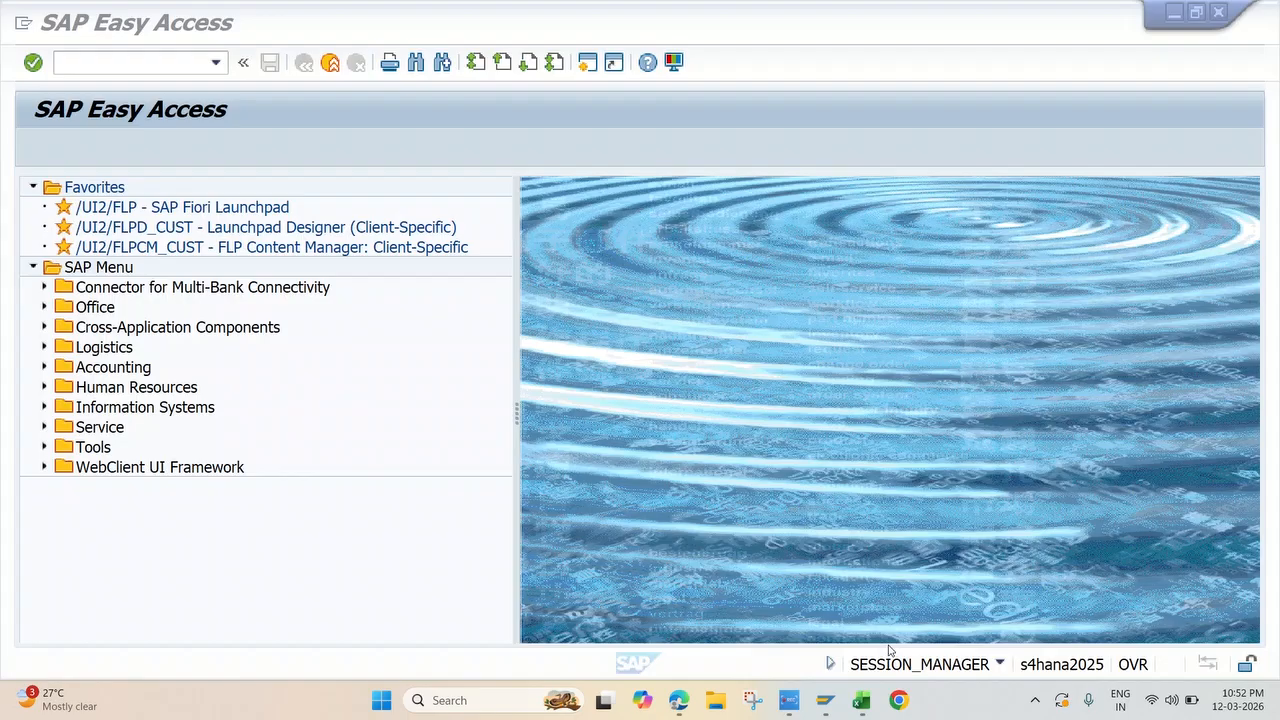
left_click(167, 32)
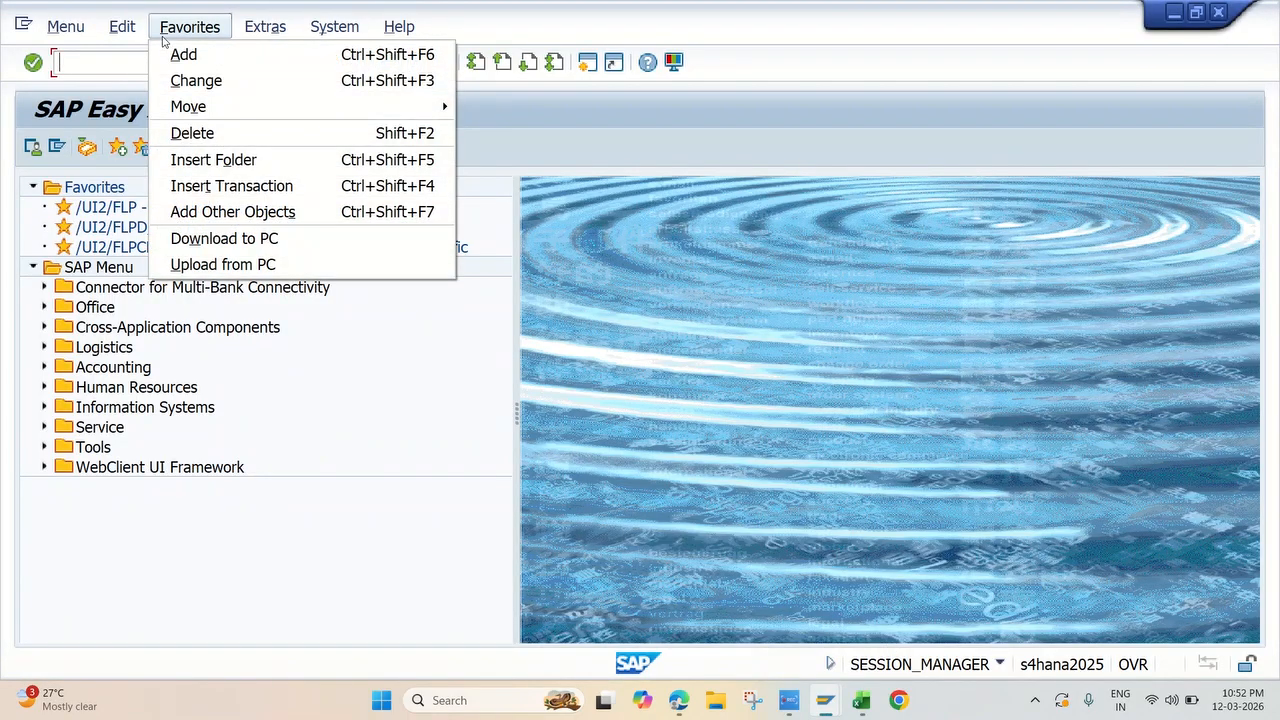
left_click(104, 64)
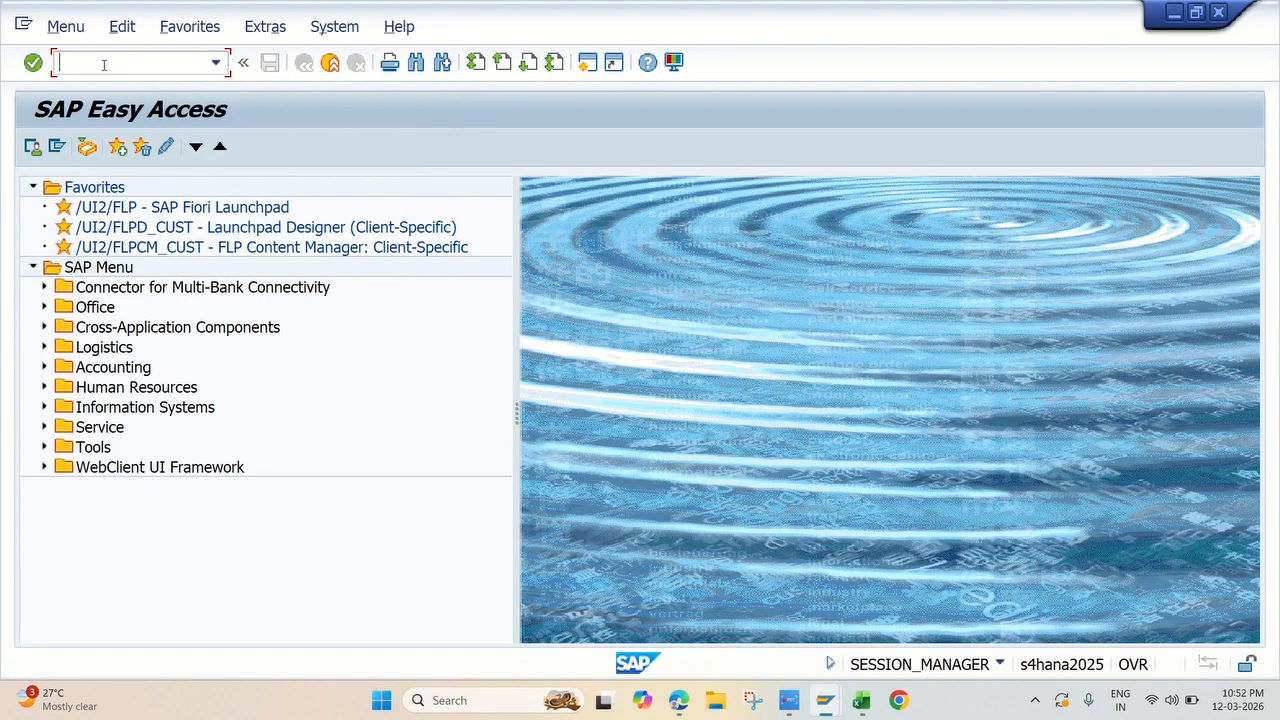
type("fi12")
key("Return")
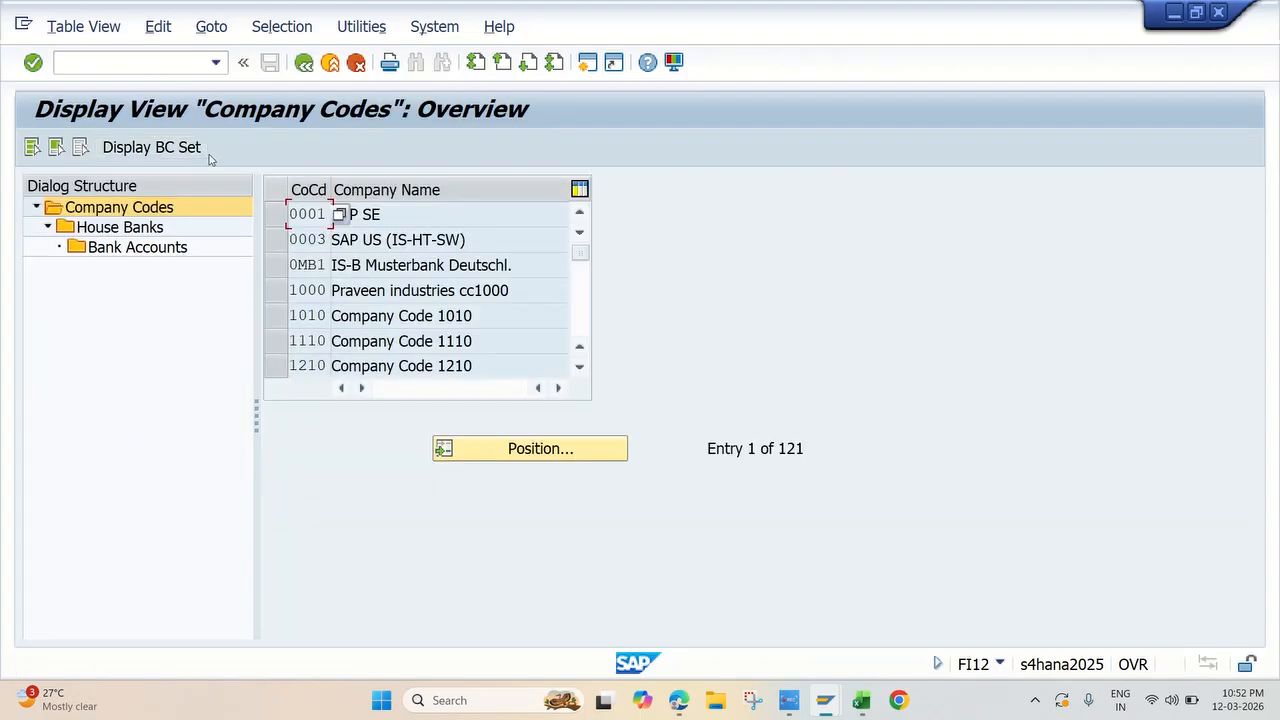
Step: Find company code JK10 in the company code overview, select it, and open its house banks
left_click(508, 450)
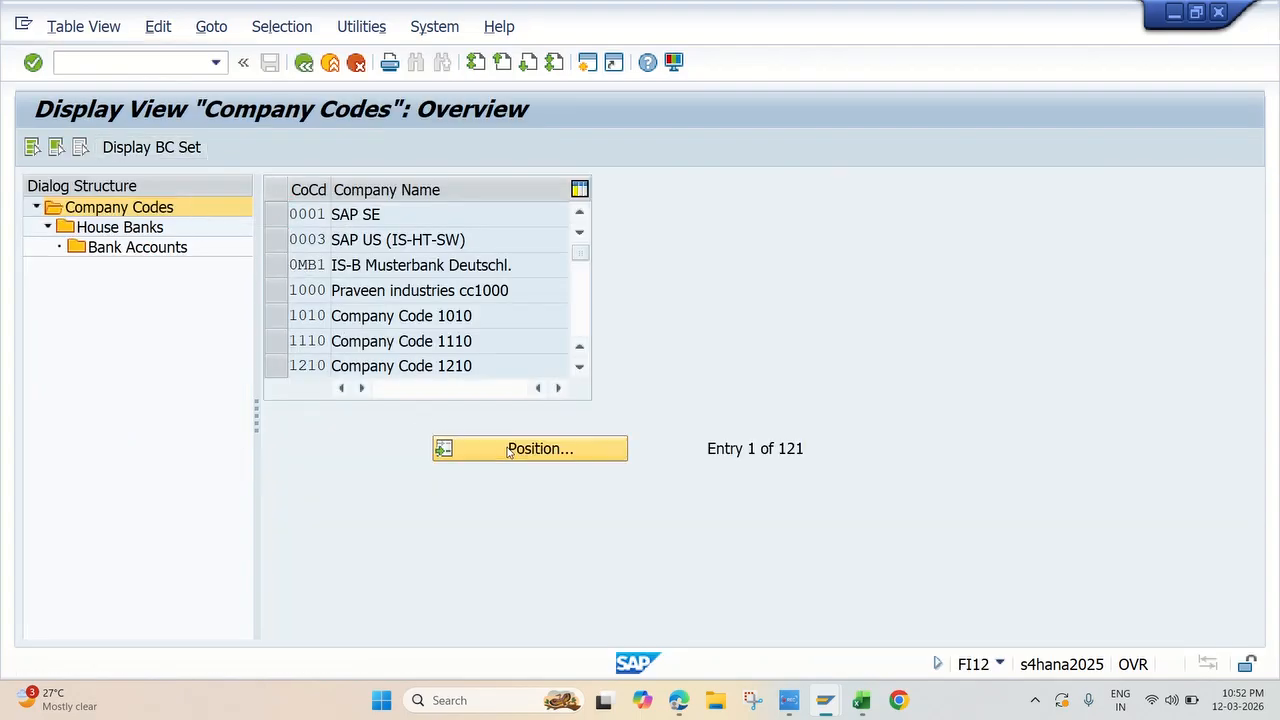
type("jk10")
key("Return")
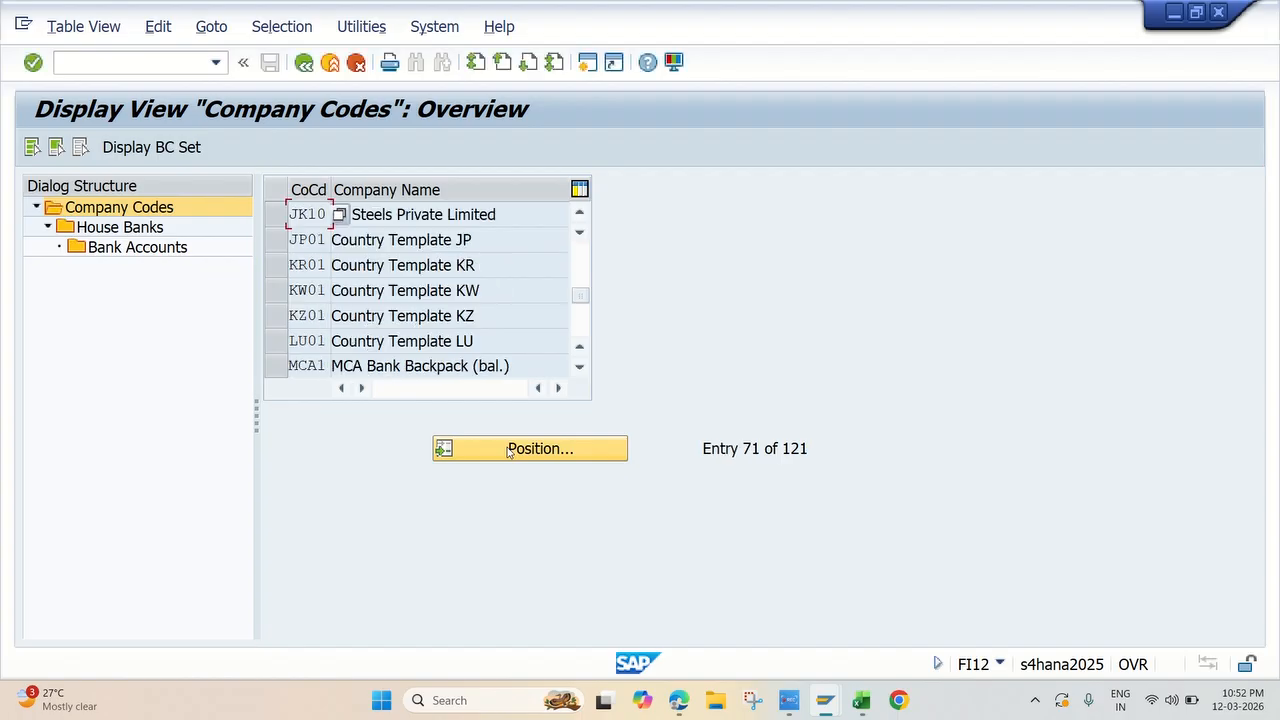
left_click(300, 216)
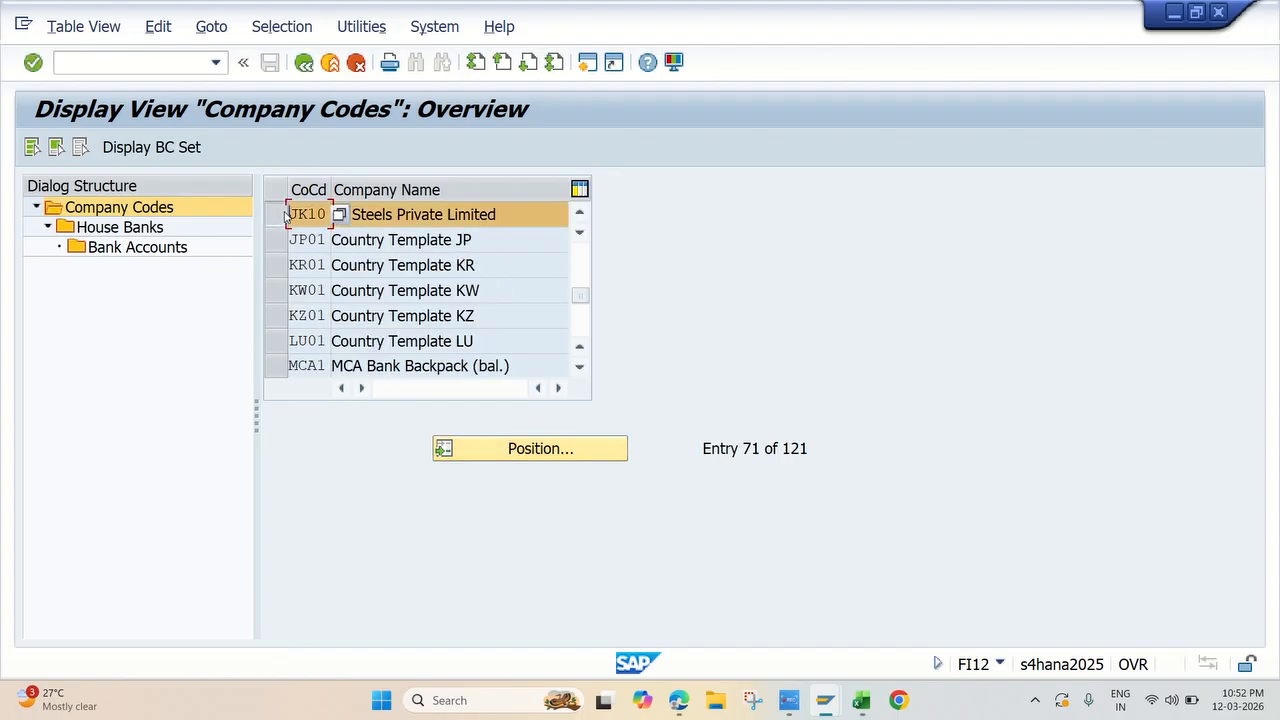
double_click(113, 227)
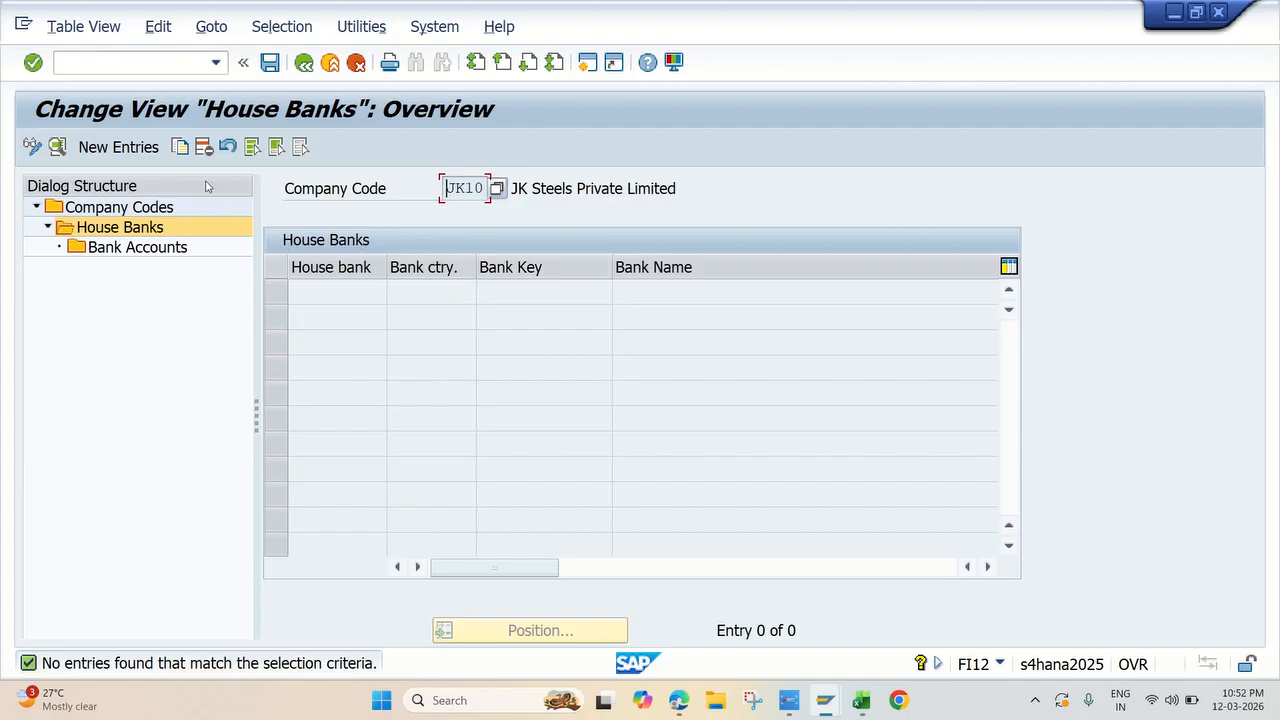
Step: Start a new house bank entry for company code JK10 with the house bank ID JKHIC
left_click(147, 150)
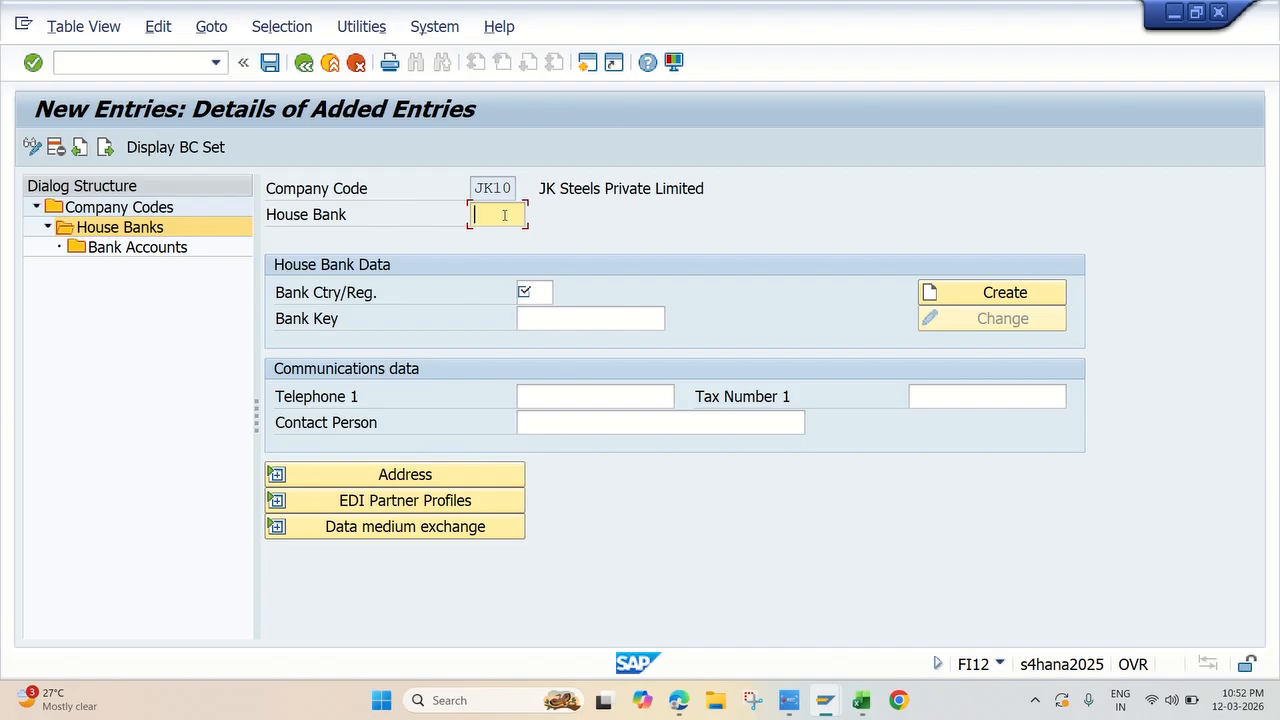
type("JK")
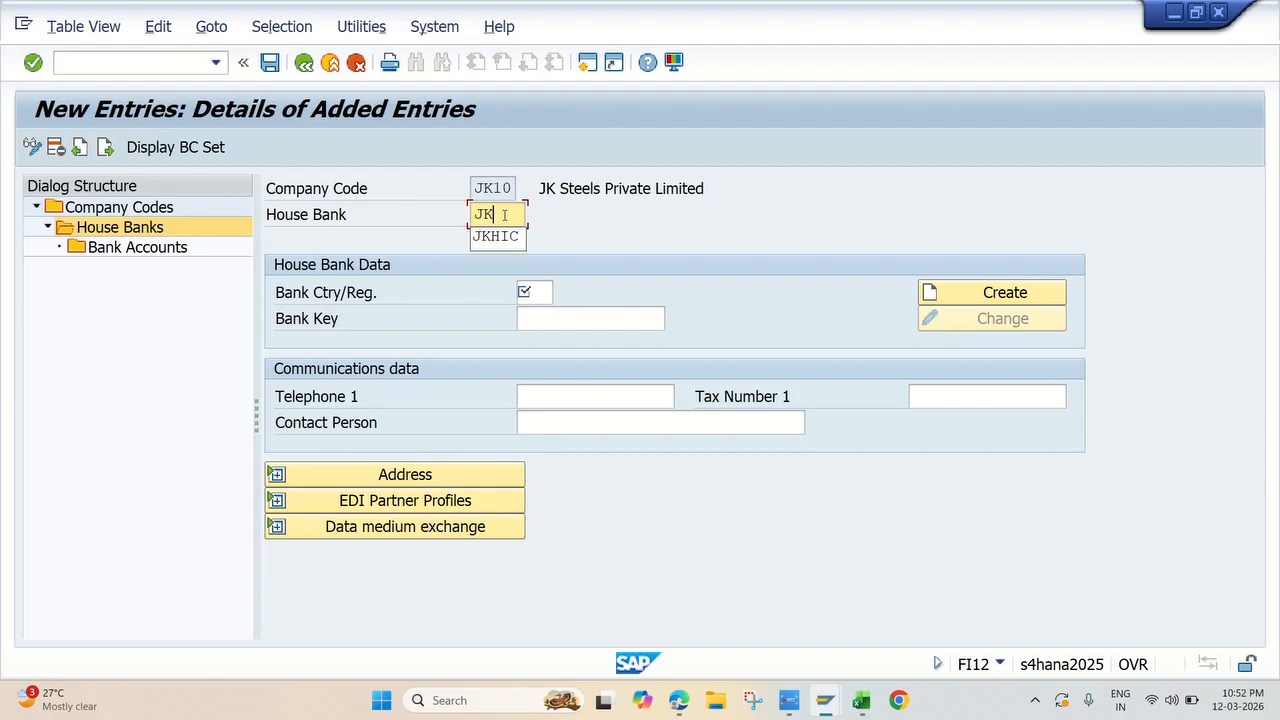
type("HIC")
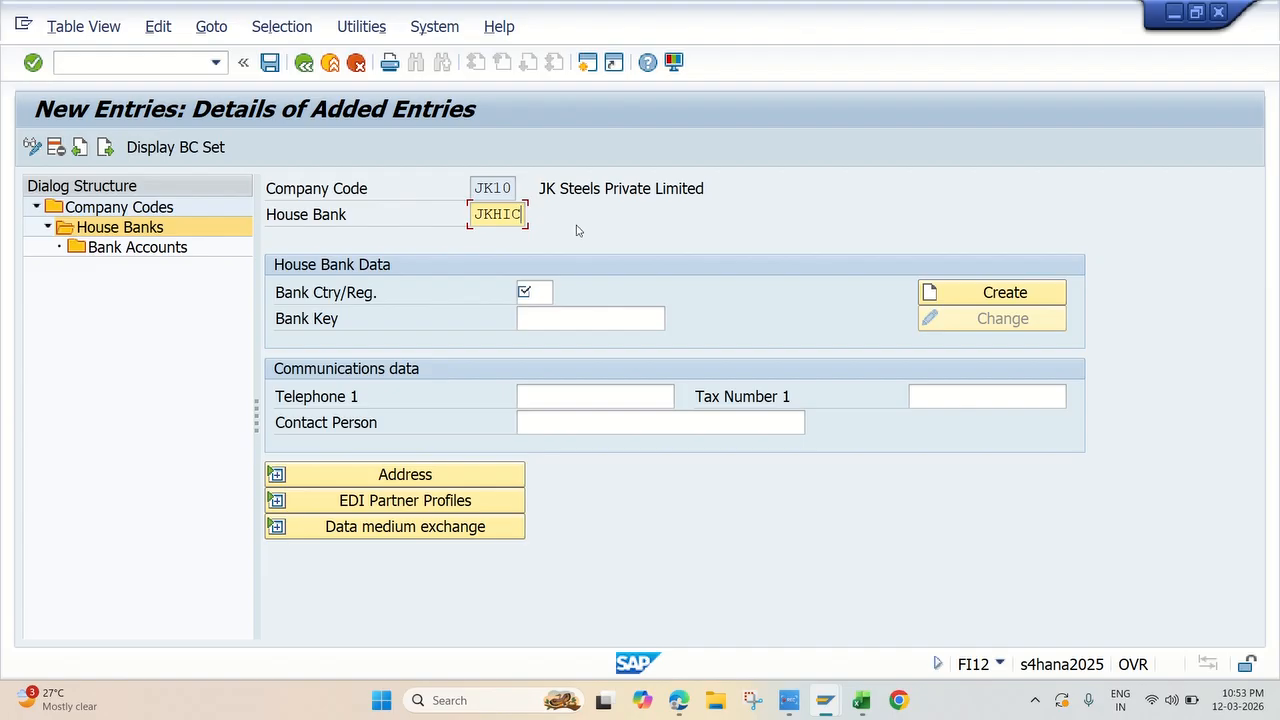
key("Return")
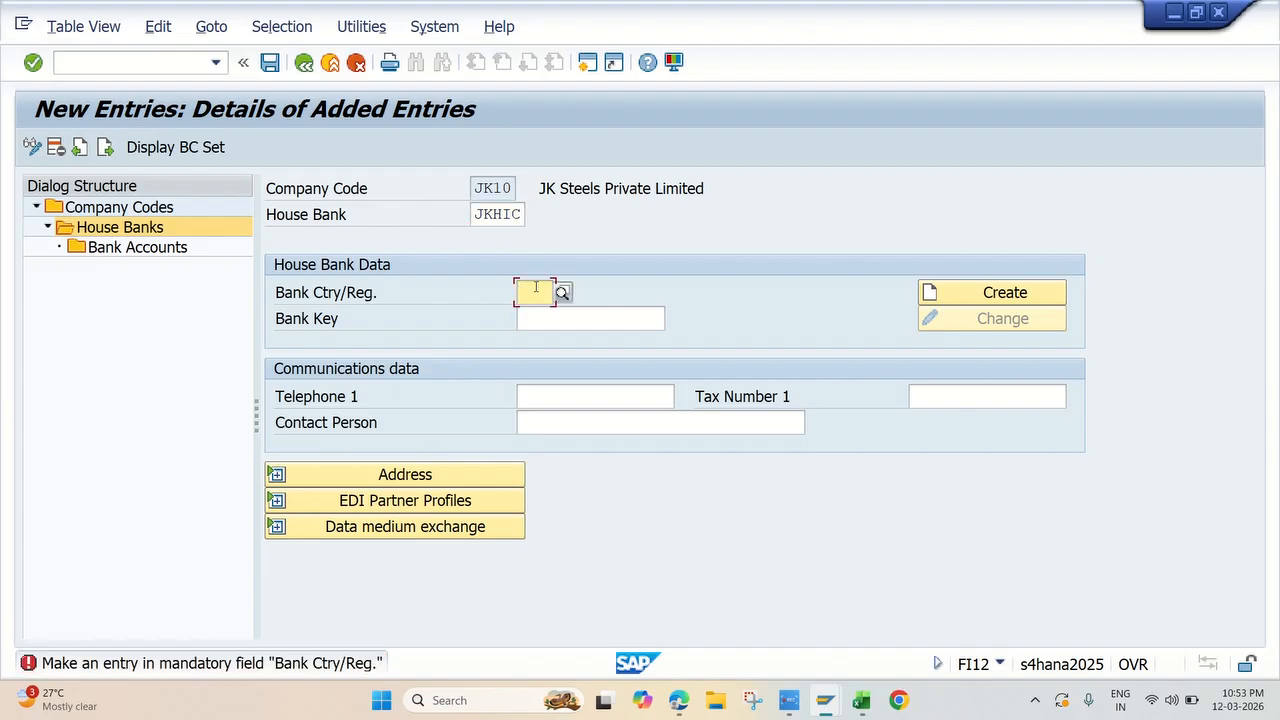
Step: Set the house bank's country to IN, assign the existing bank key ICICI00008, and validate the entries
type("IN")
left_click(544, 341)
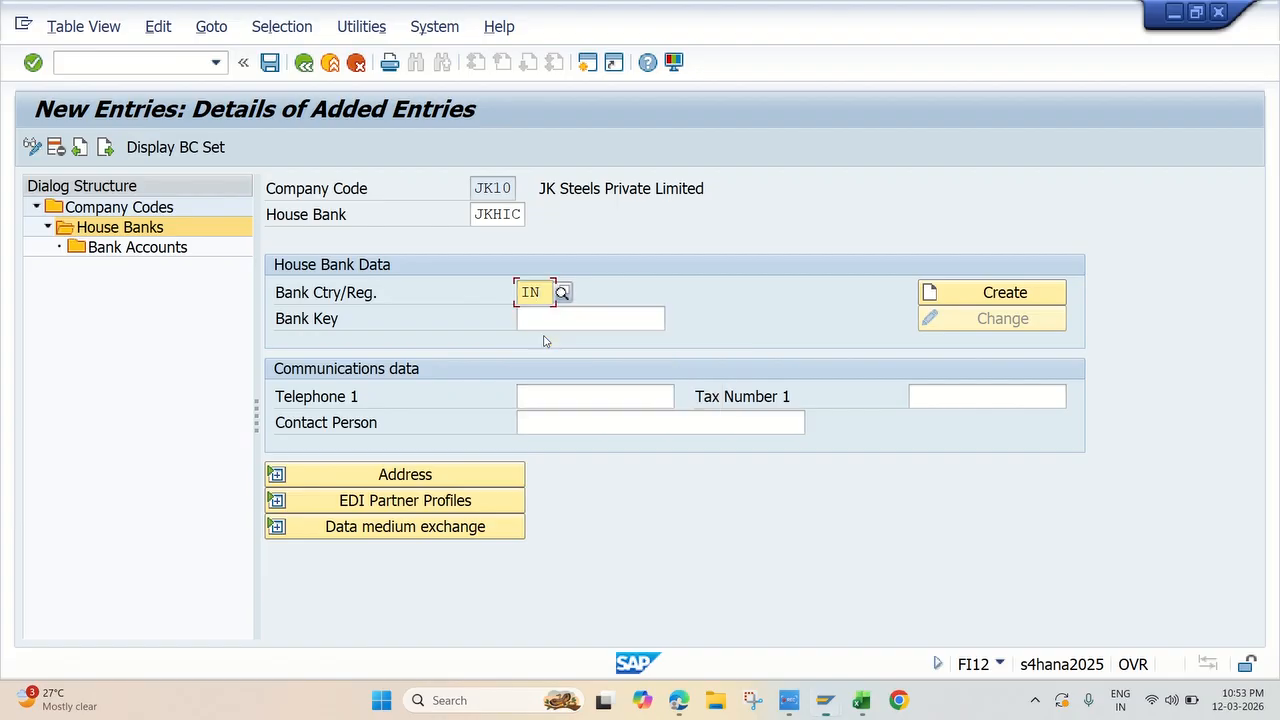
left_click(540, 320)
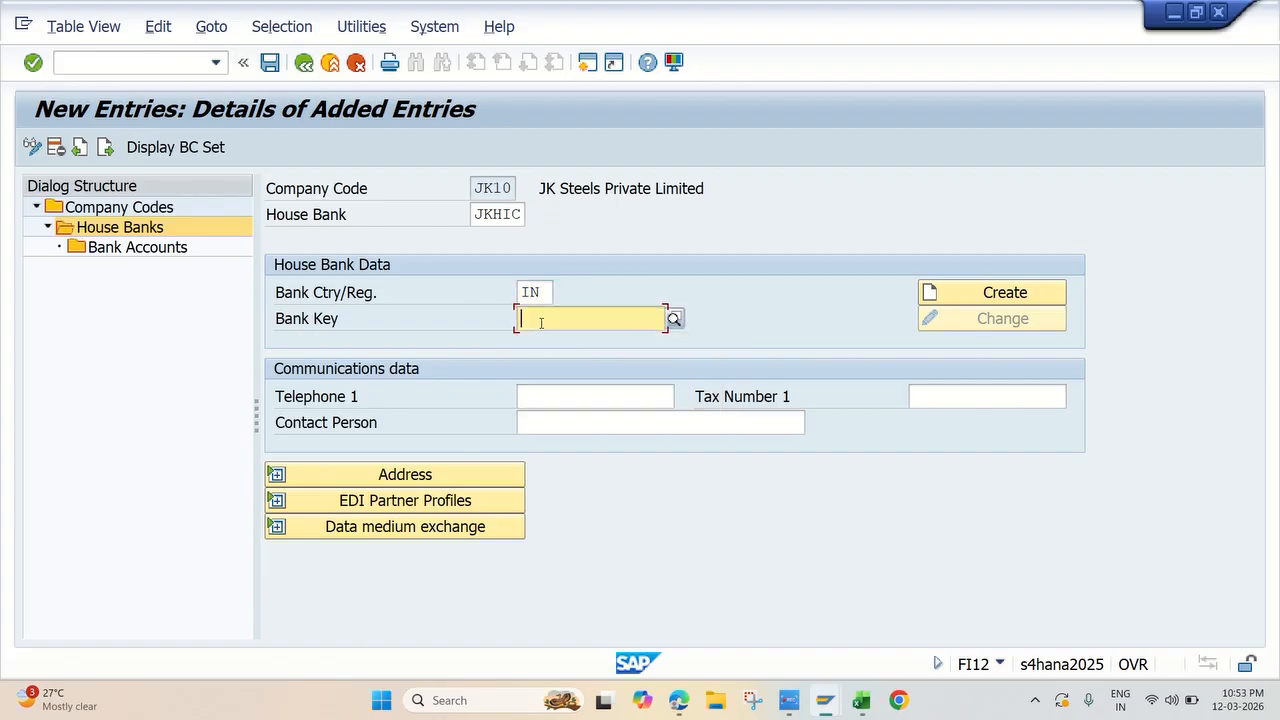
type("ICICI")
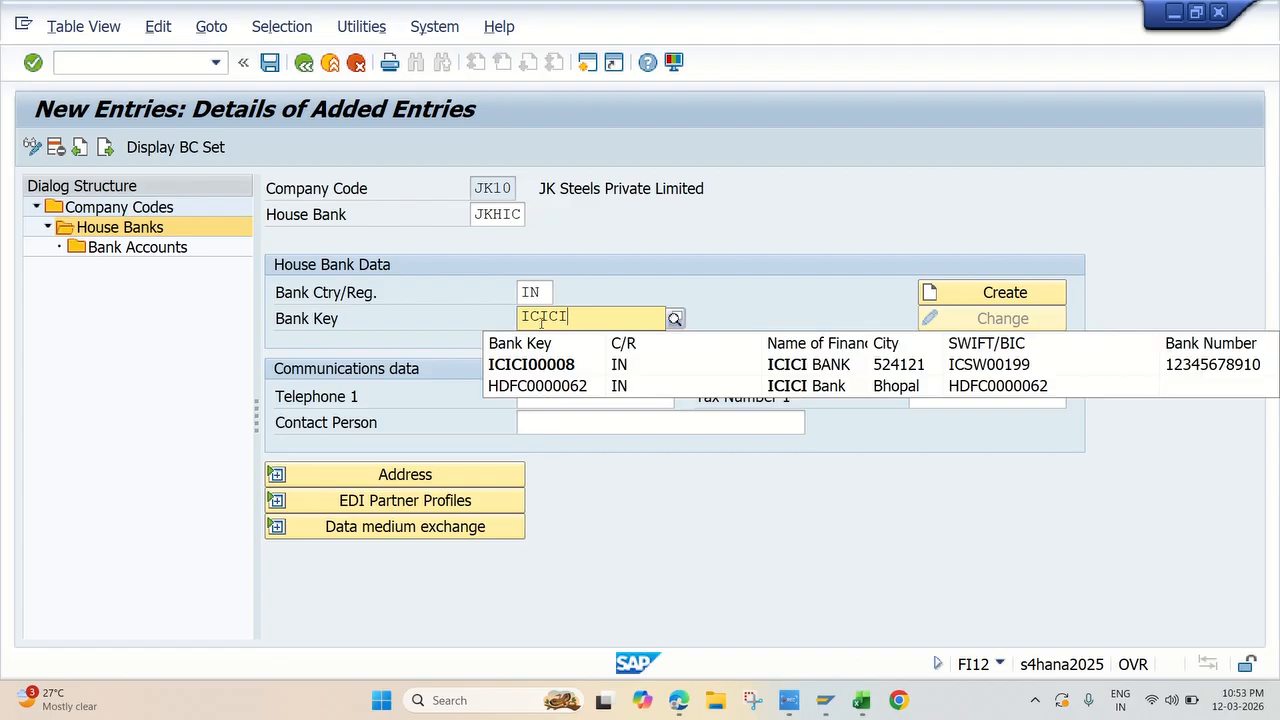
type("00008")
left_click(620, 366)
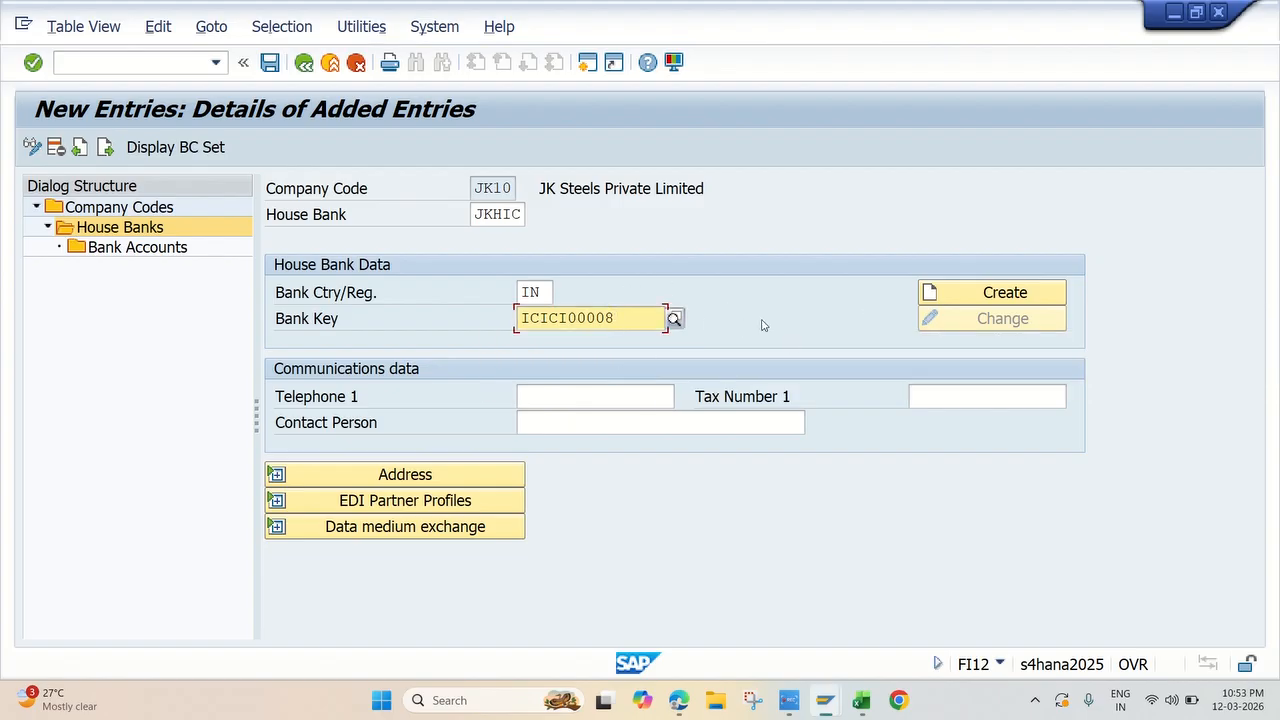
key("Return")
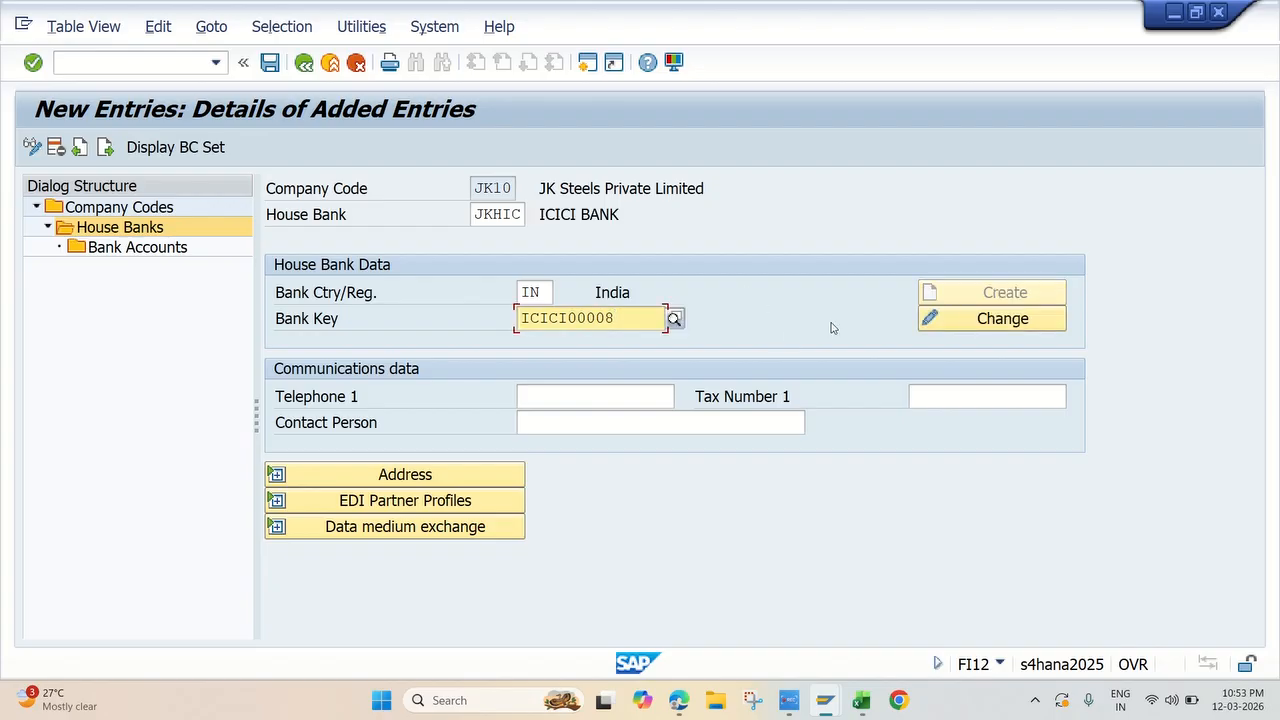
Step: Review the address and control data of the assigned bank, and save the house bank under customizing request A4HK900499
left_click(945, 320)
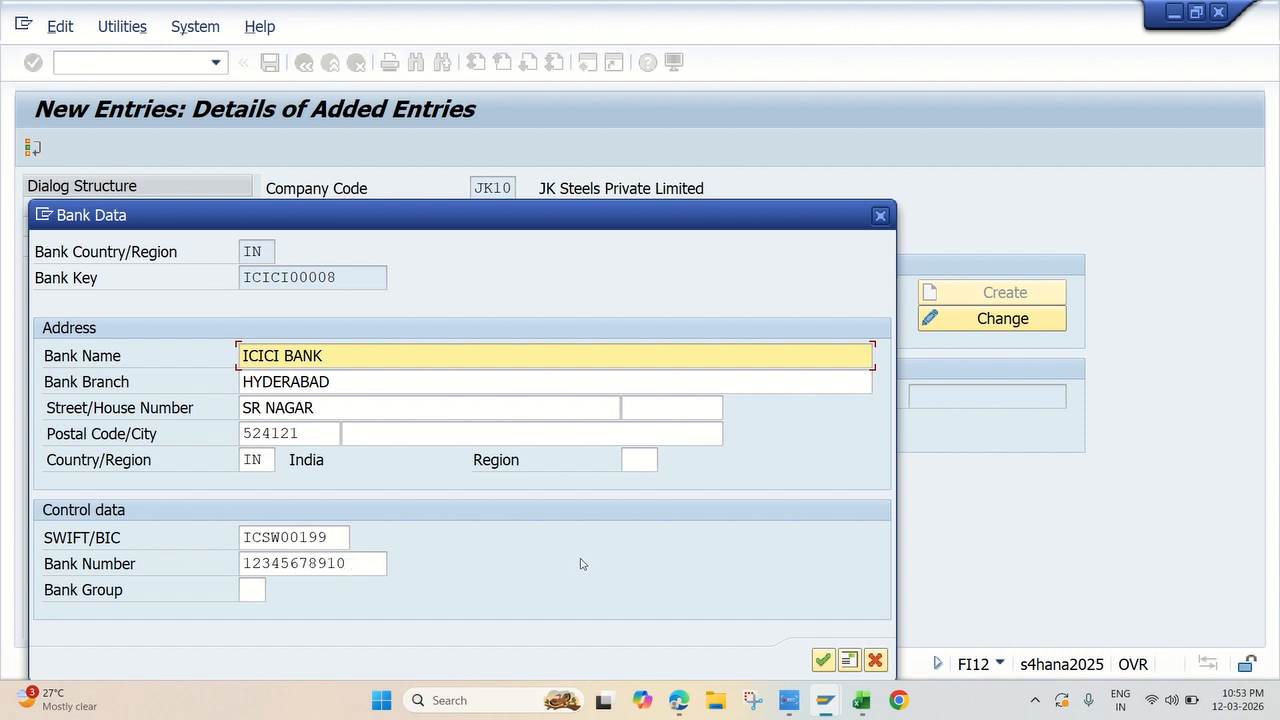
left_click_drag(755, 225, 778, 182)
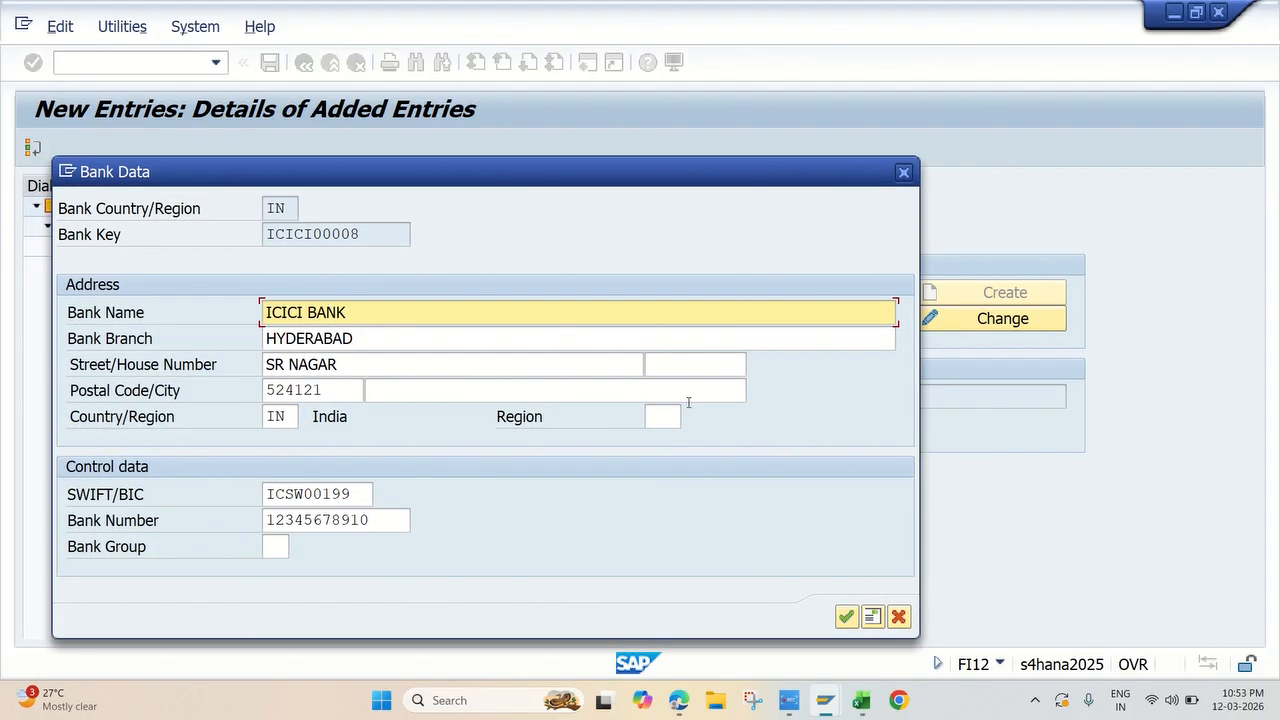
left_click(846, 616)
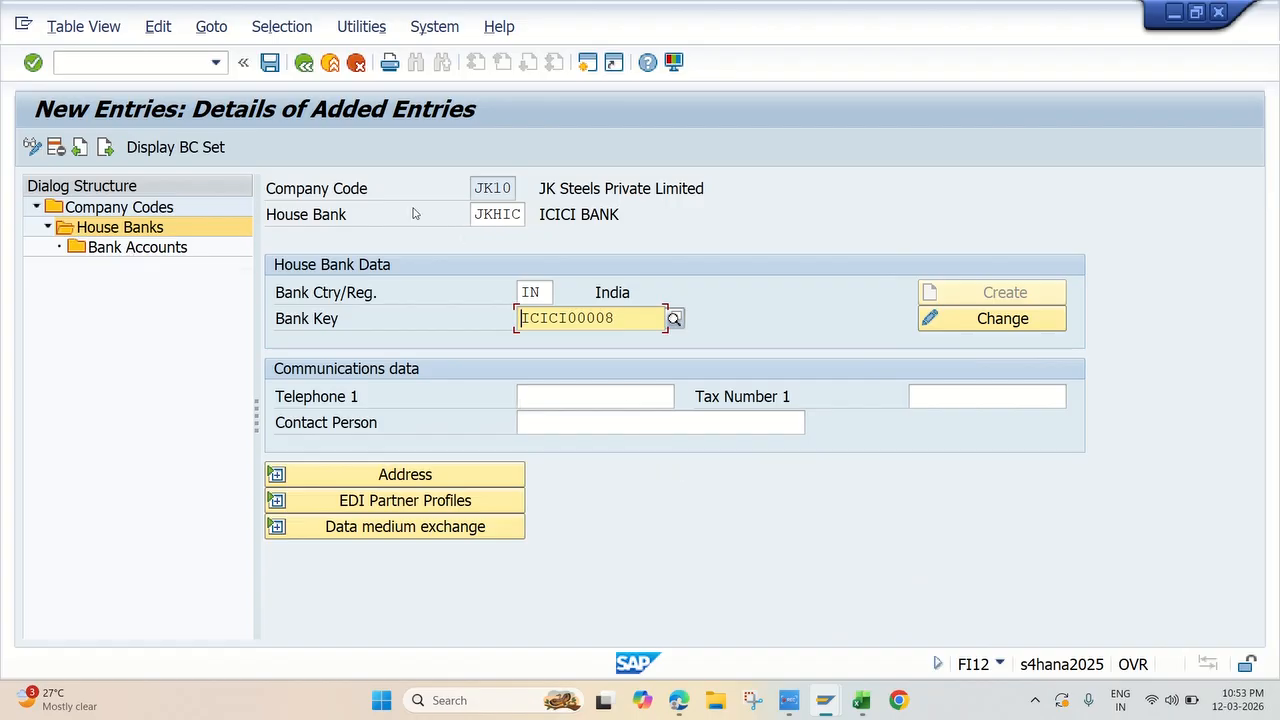
left_click(270, 62)
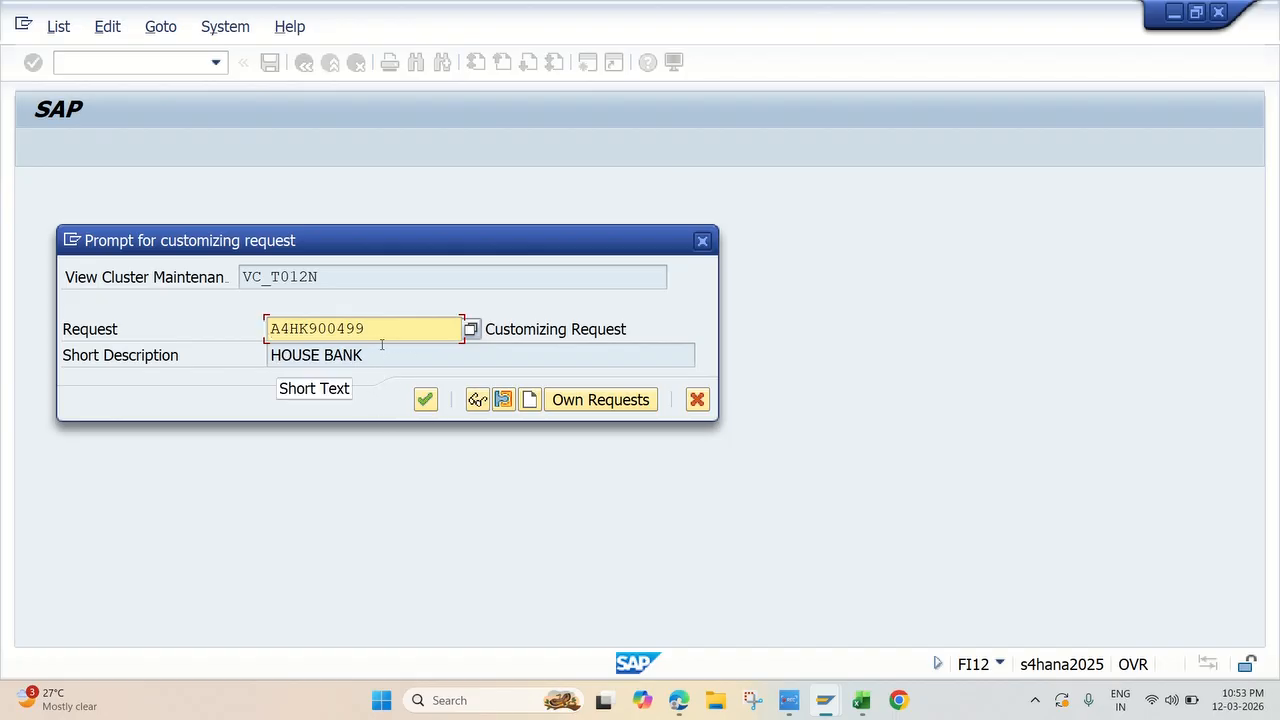
left_click(425, 399)
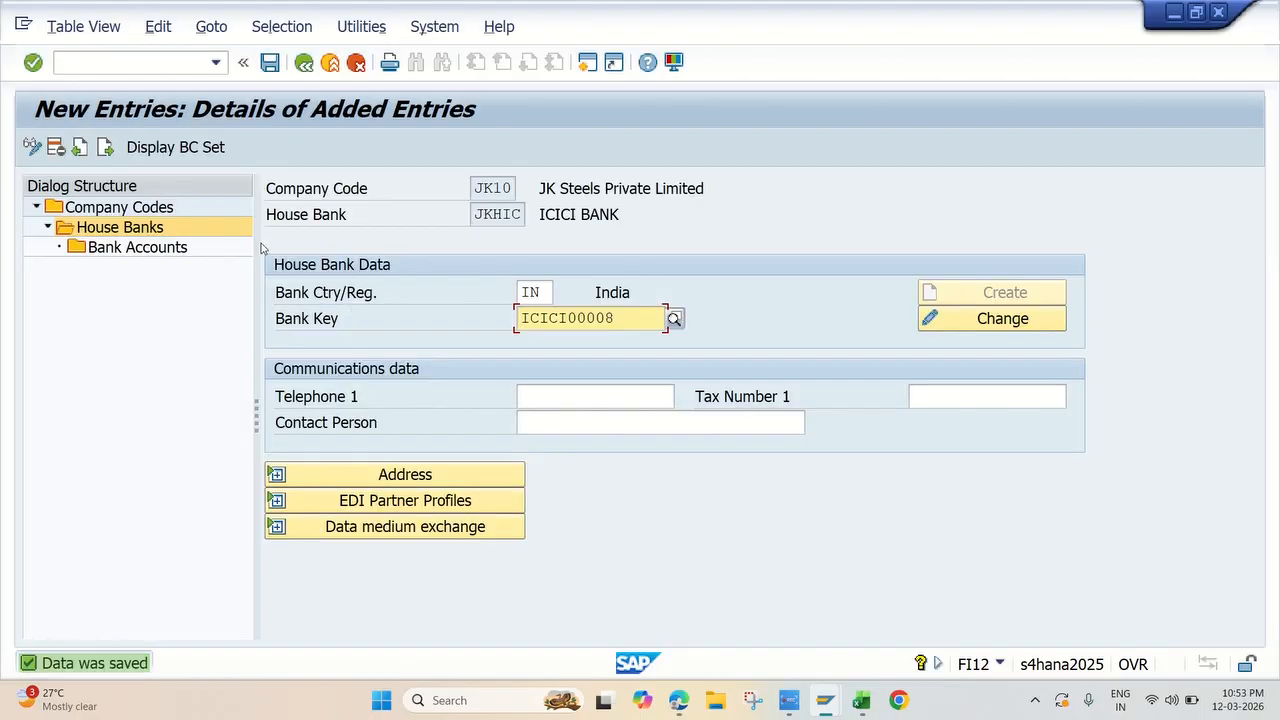
Step: Open the bank accounts of house bank JKHIC, accept read-only access, and start creating a bank account
double_click(156, 249)
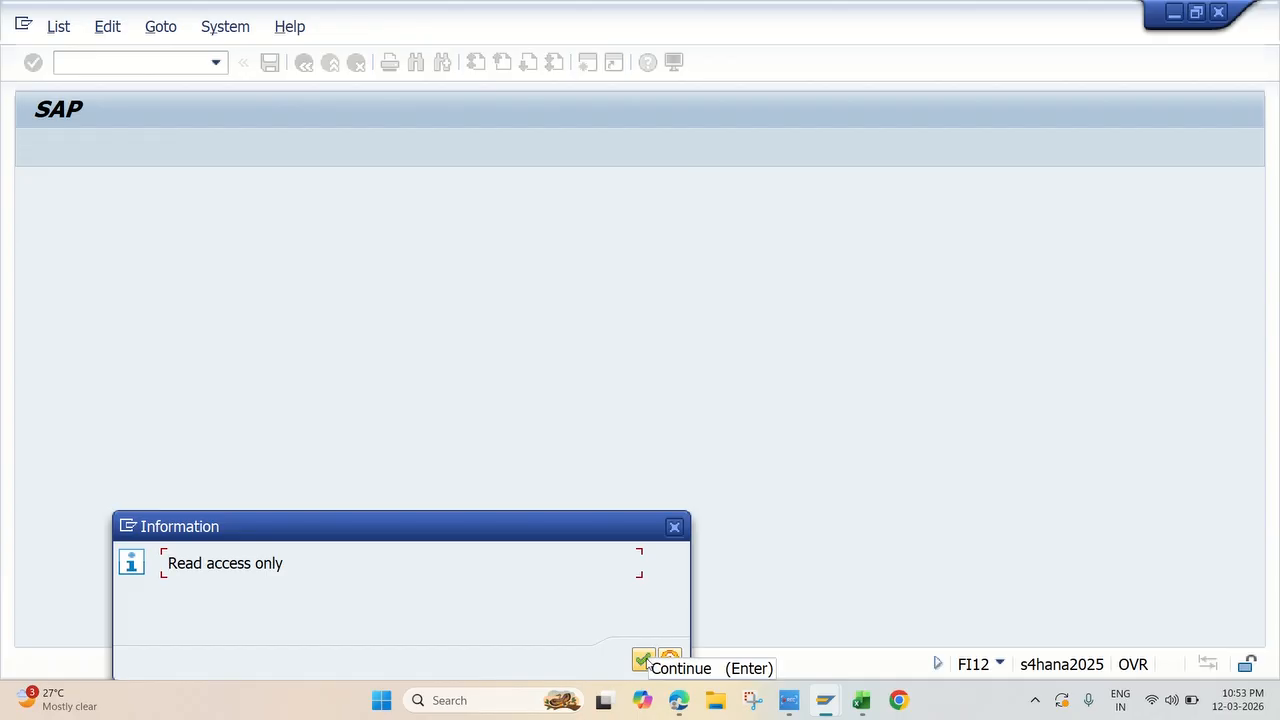
left_click(643, 660)
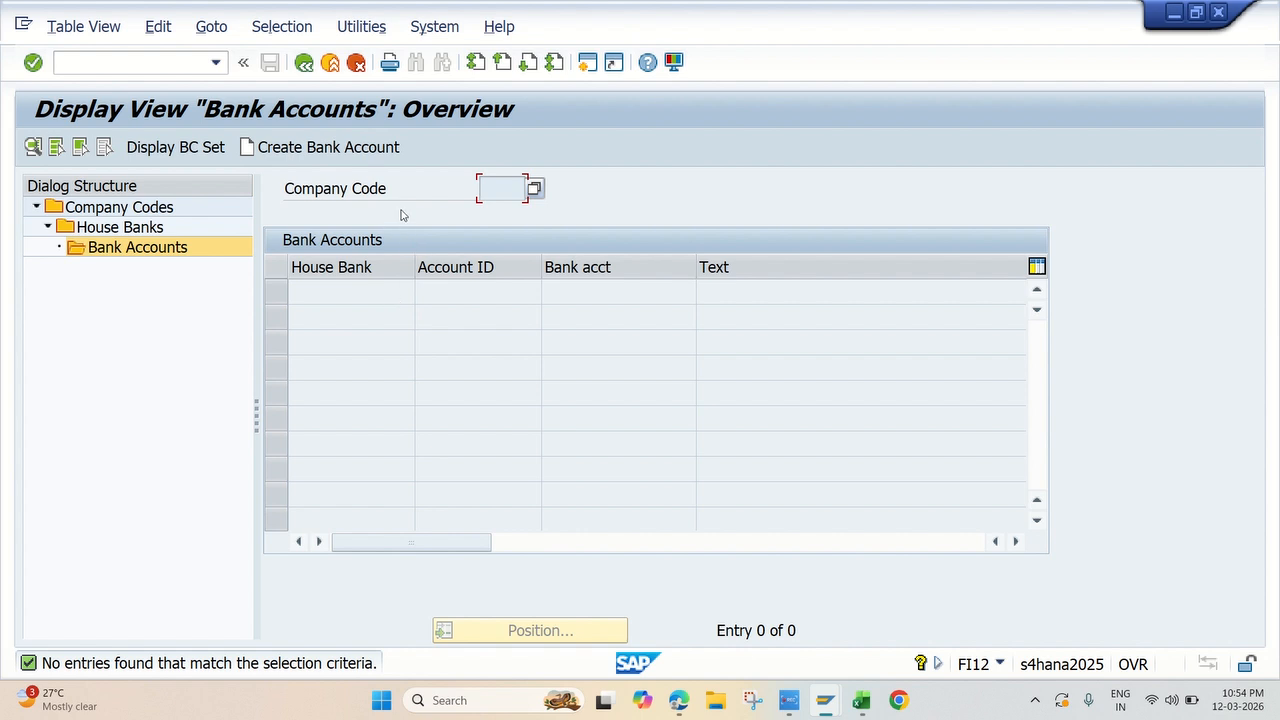
left_click(320, 149)
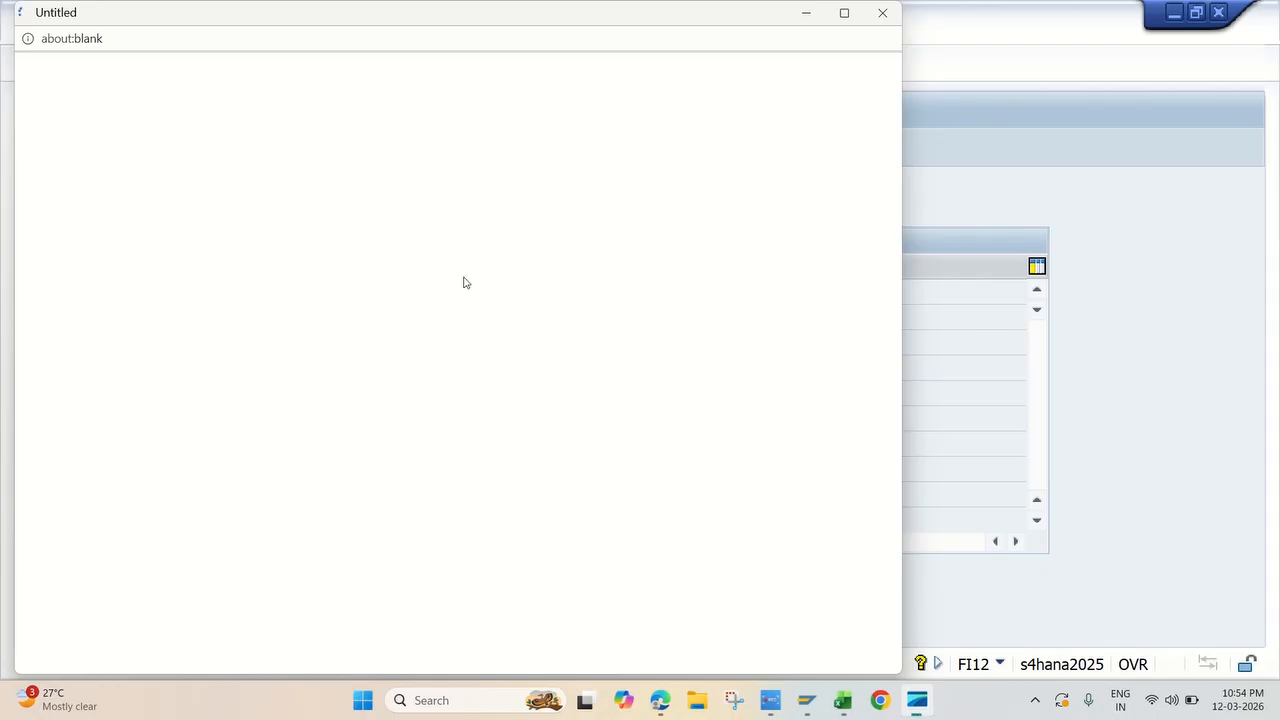
Step: Maximize the browser window and proceed past the certificate warning to s4hana2025.sapdemo.com
left_click(852, 20)
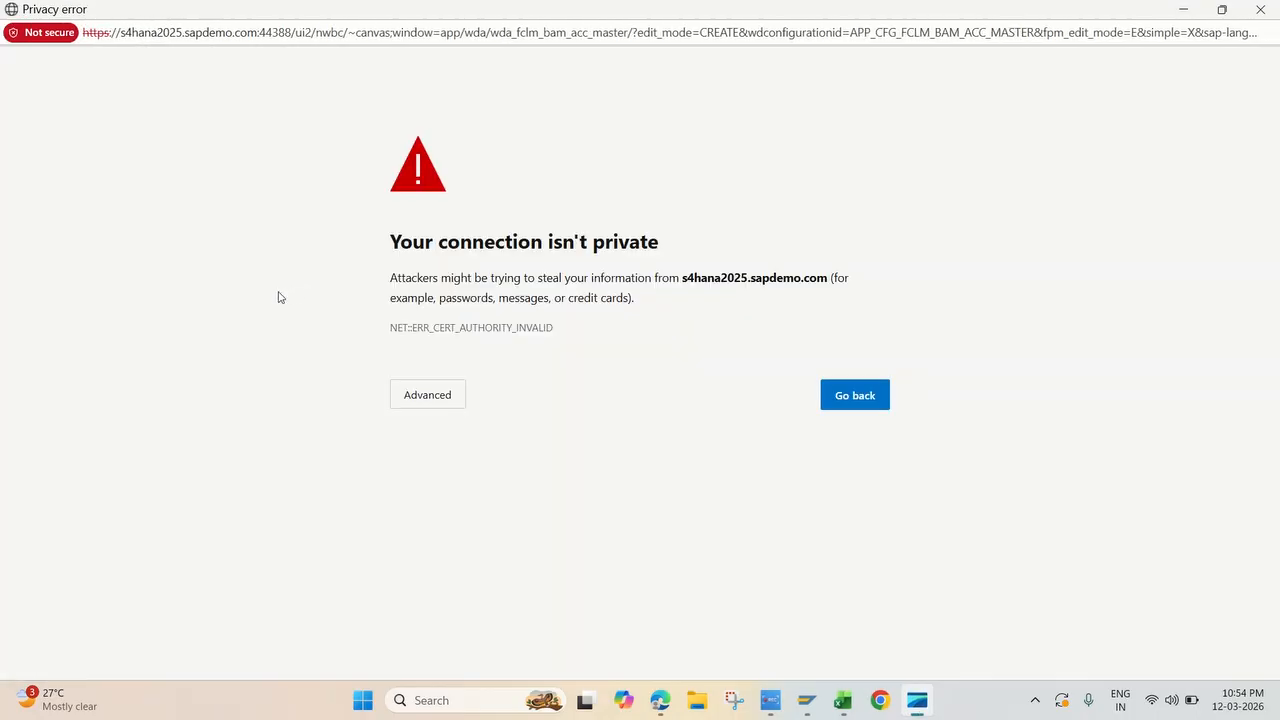
left_click(417, 403)
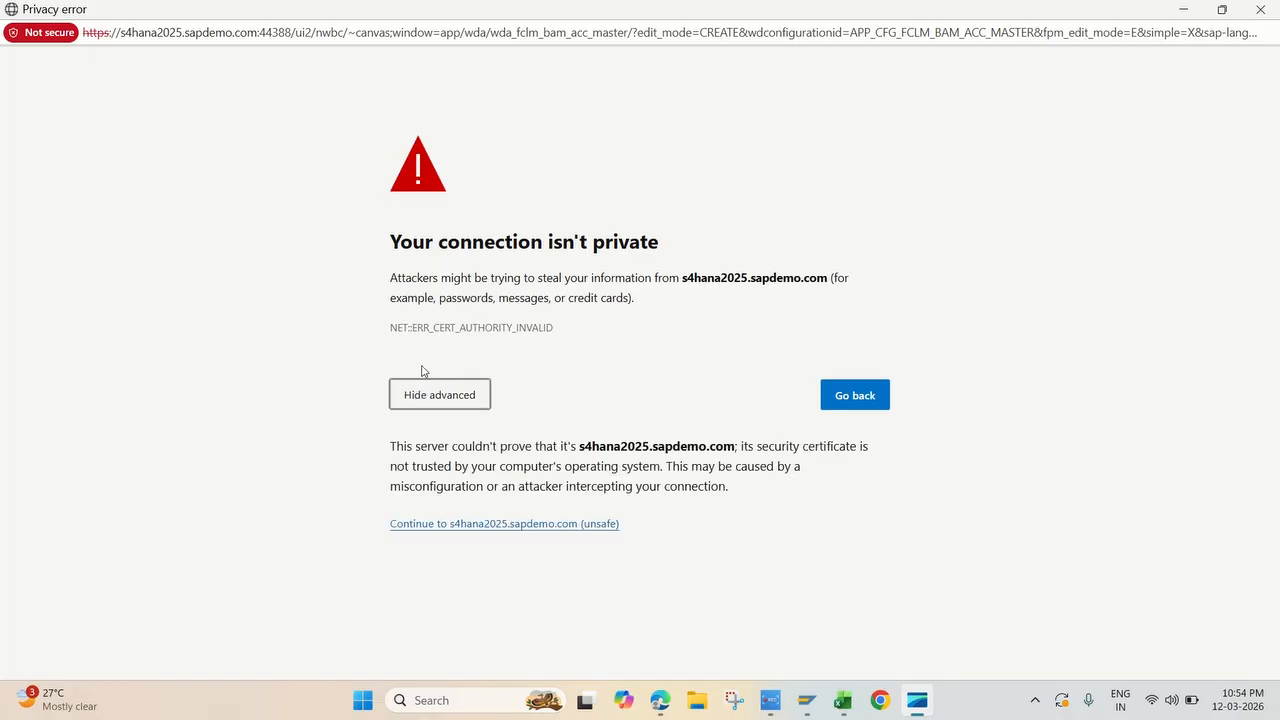
left_click(448, 524)
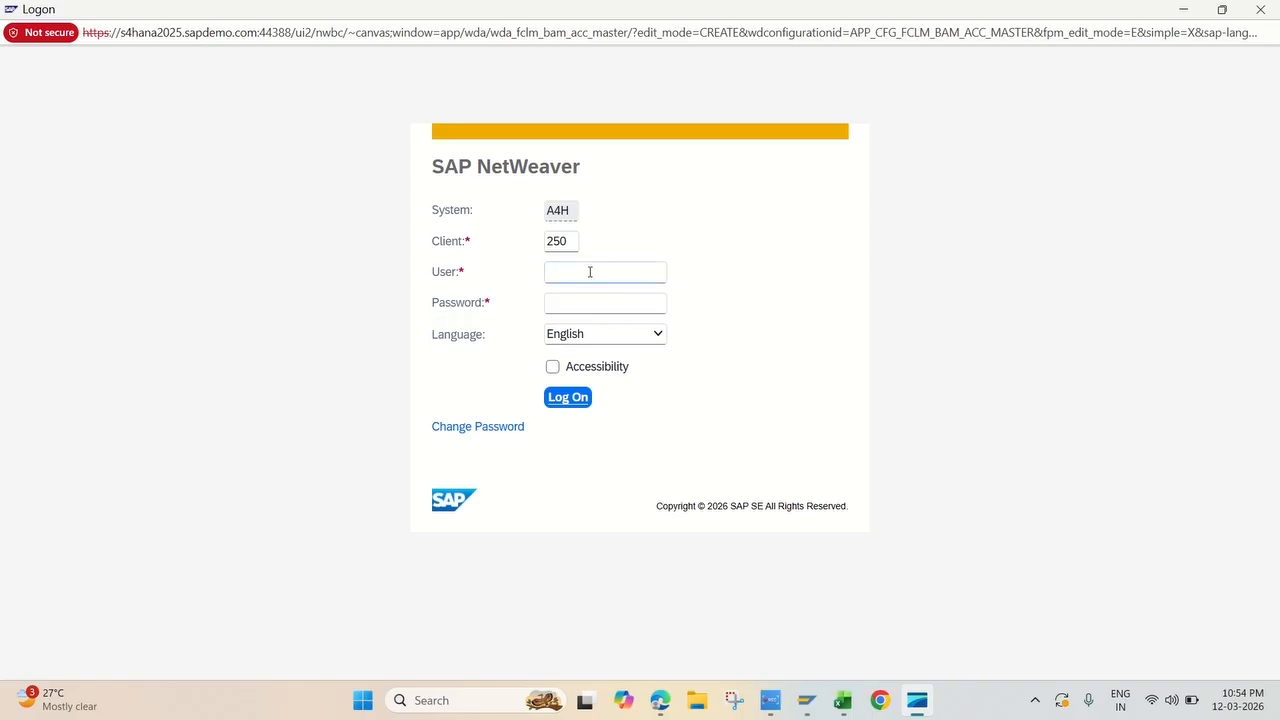
Step: Log on to SAP NetWeaver with the user ID and the account password
type("user20")
left_click(581, 307)
type("••")
key("Return")
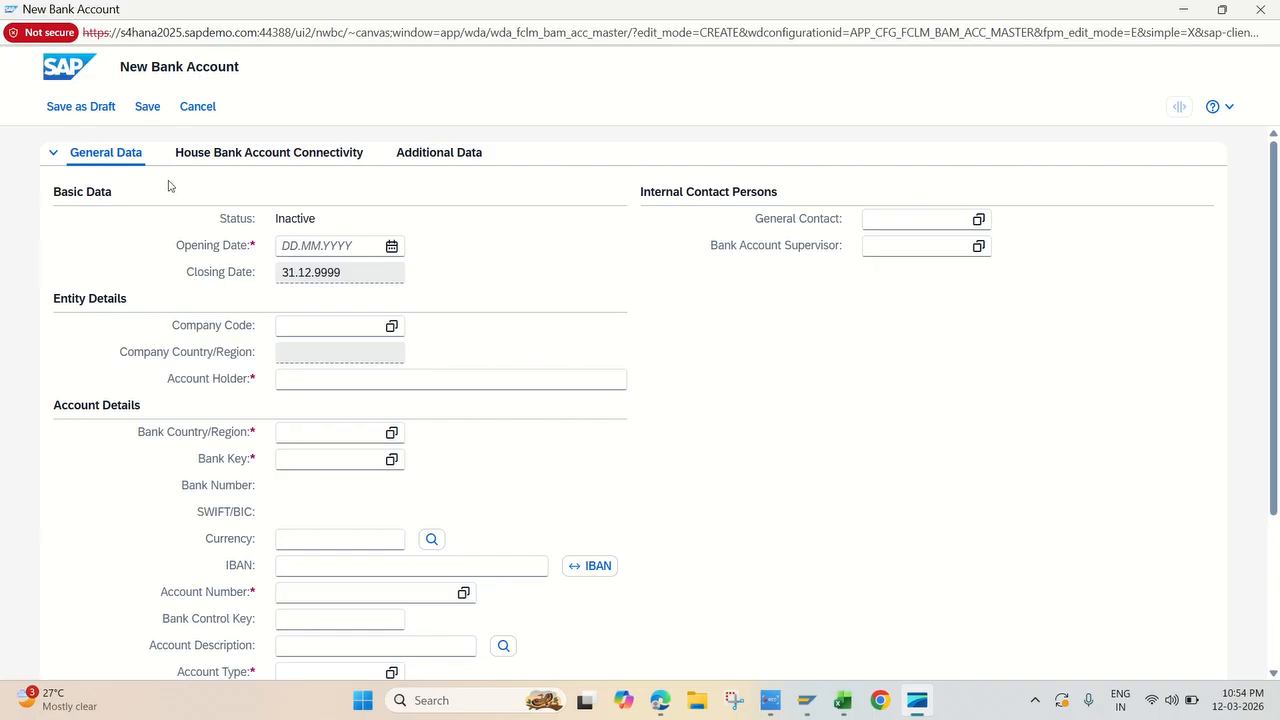
Step: Set the new bank account's opening date to 12.03.2026 and its company code to JK10
left_click(325, 249)
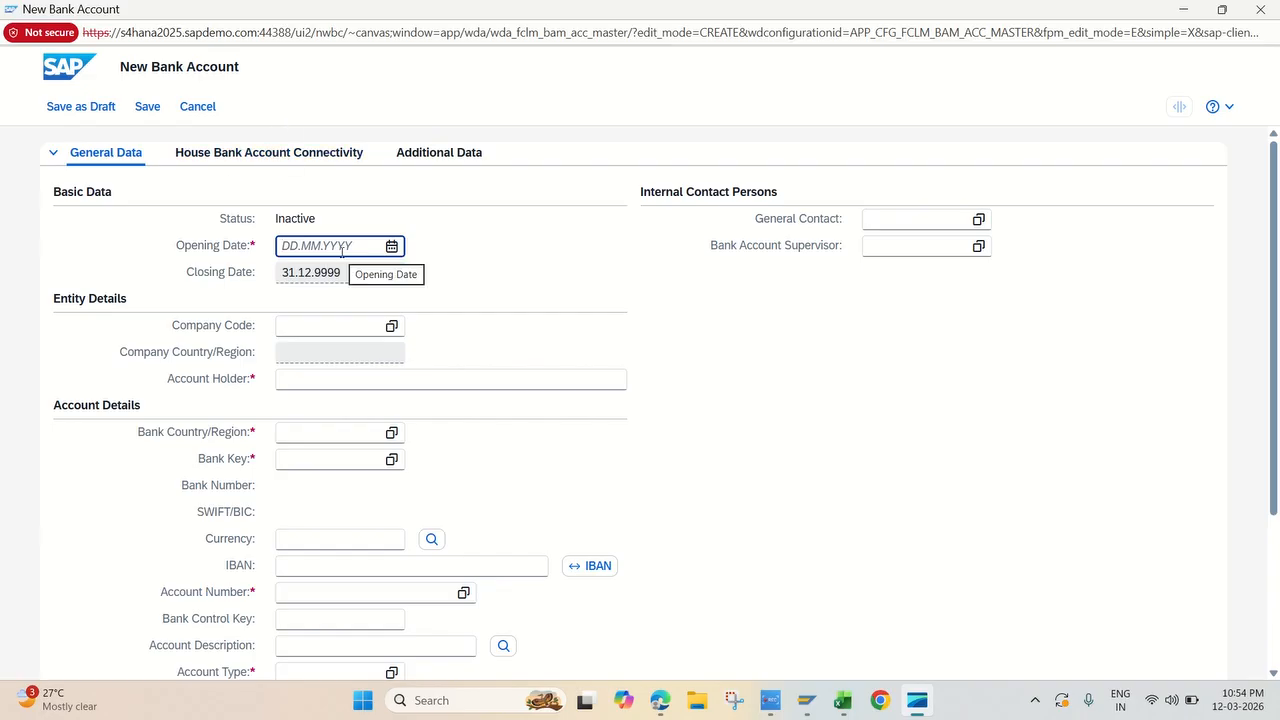
type("12.03")
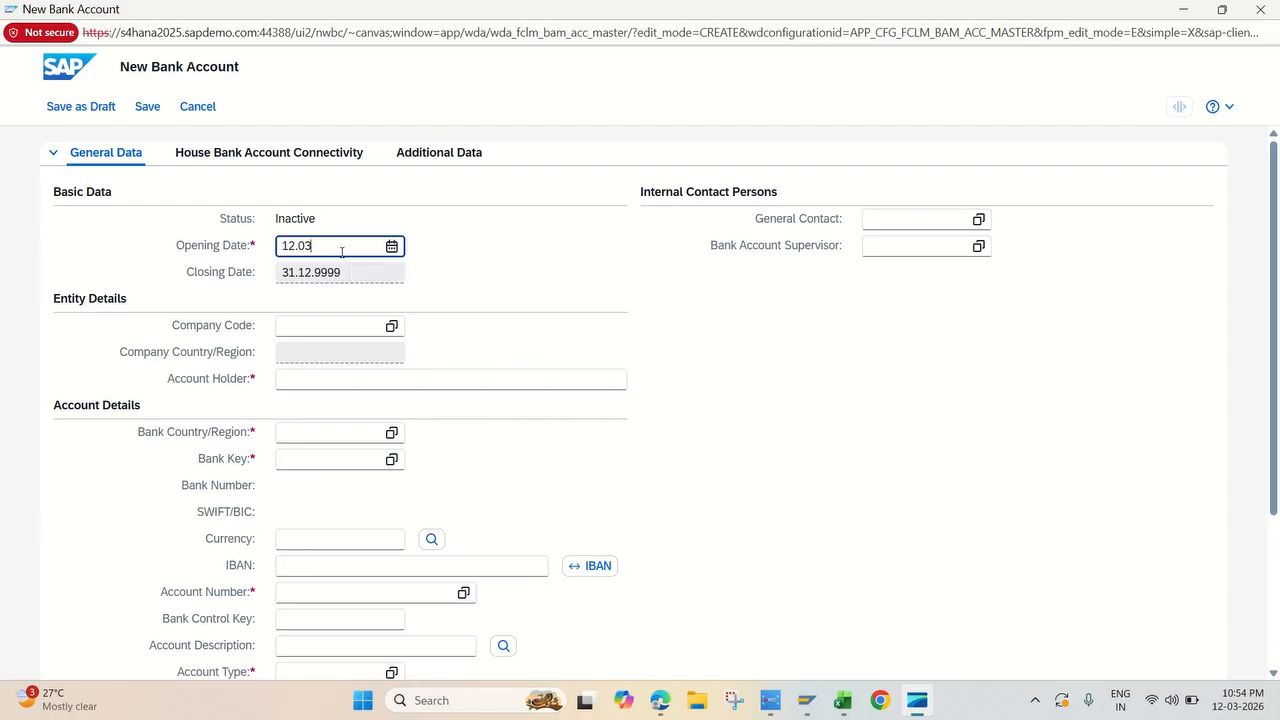
type(".2026")
left_click(492, 304)
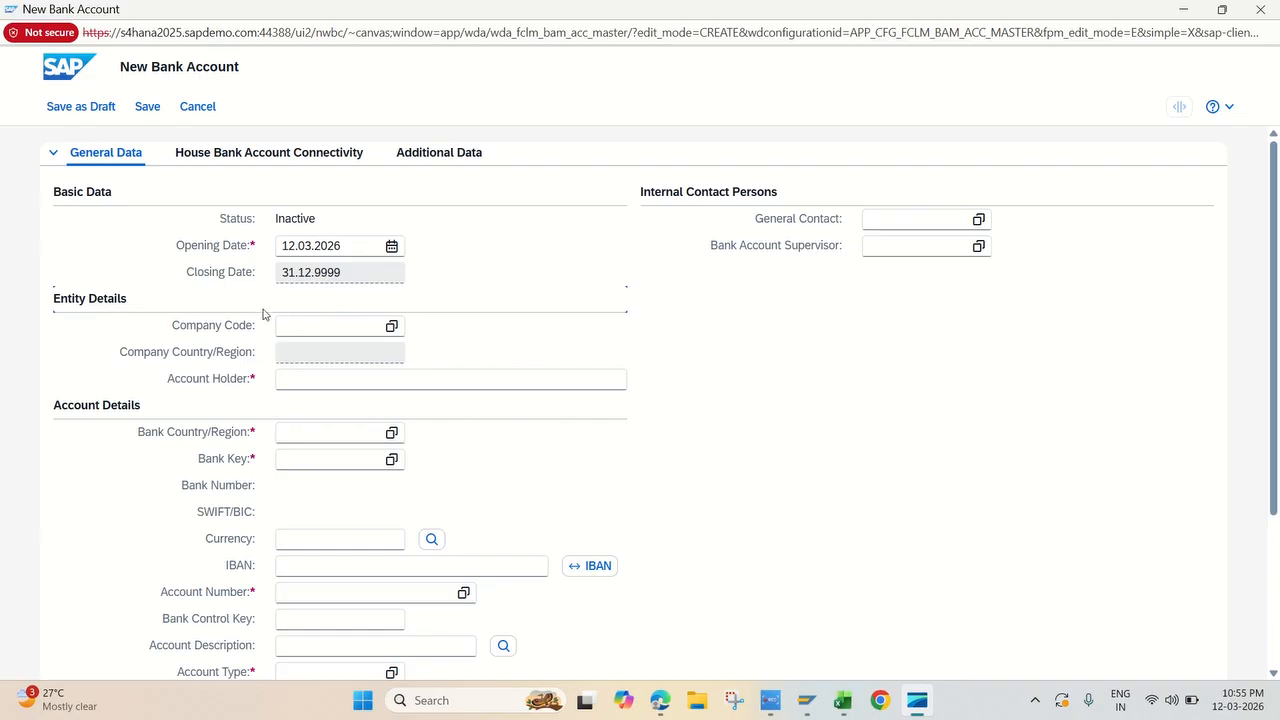
left_click(314, 329)
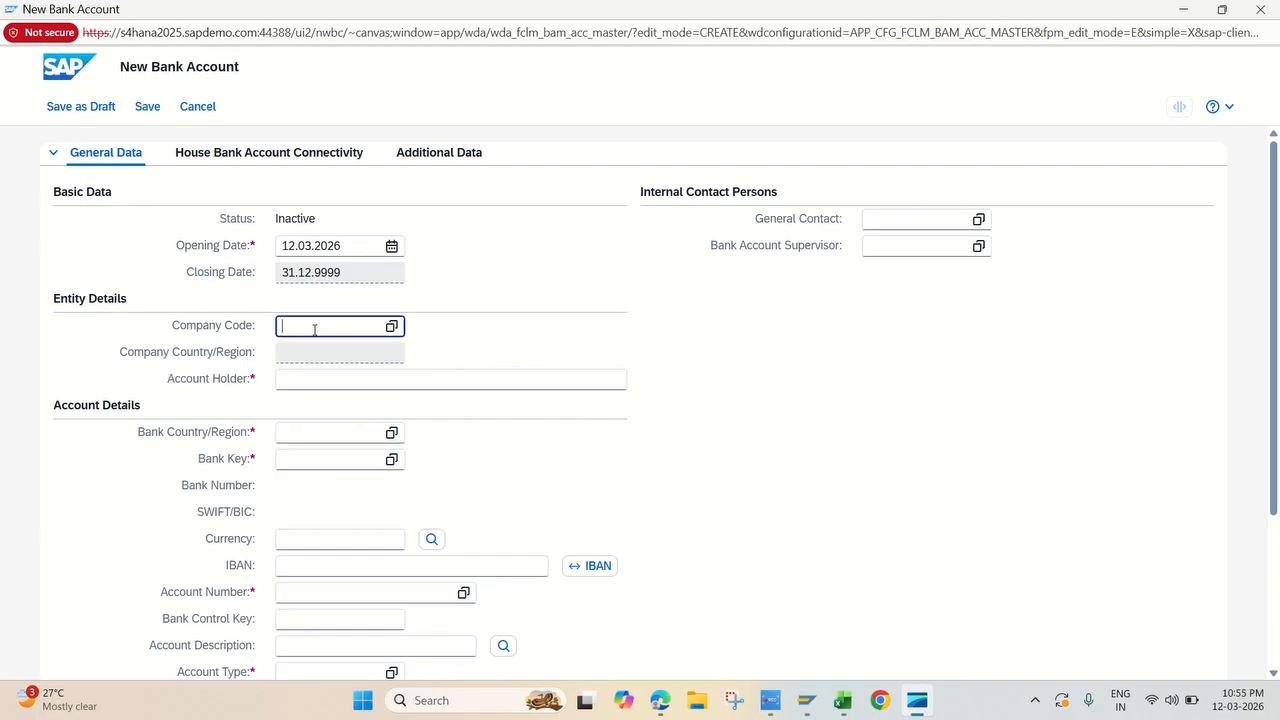
type("jk10")
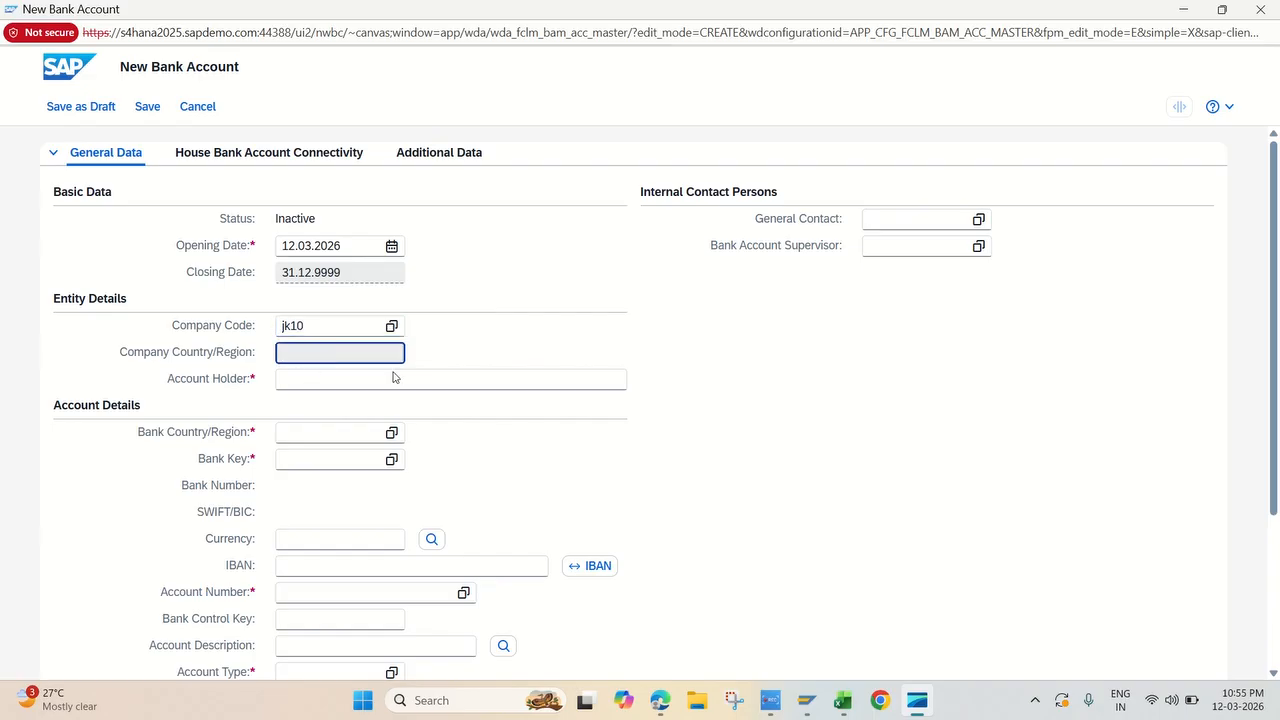
key("Tab")
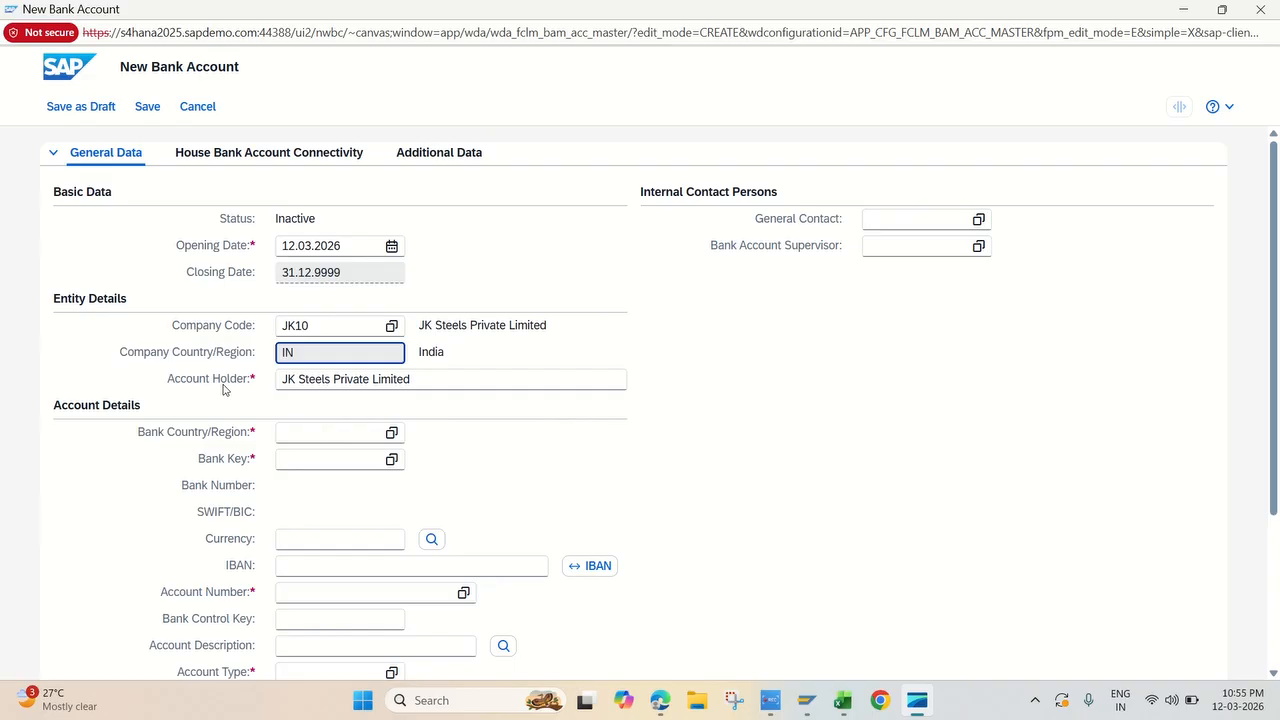
Step: Set the account's bank country to IN and its bank key to ICICI00008
left_click(311, 433)
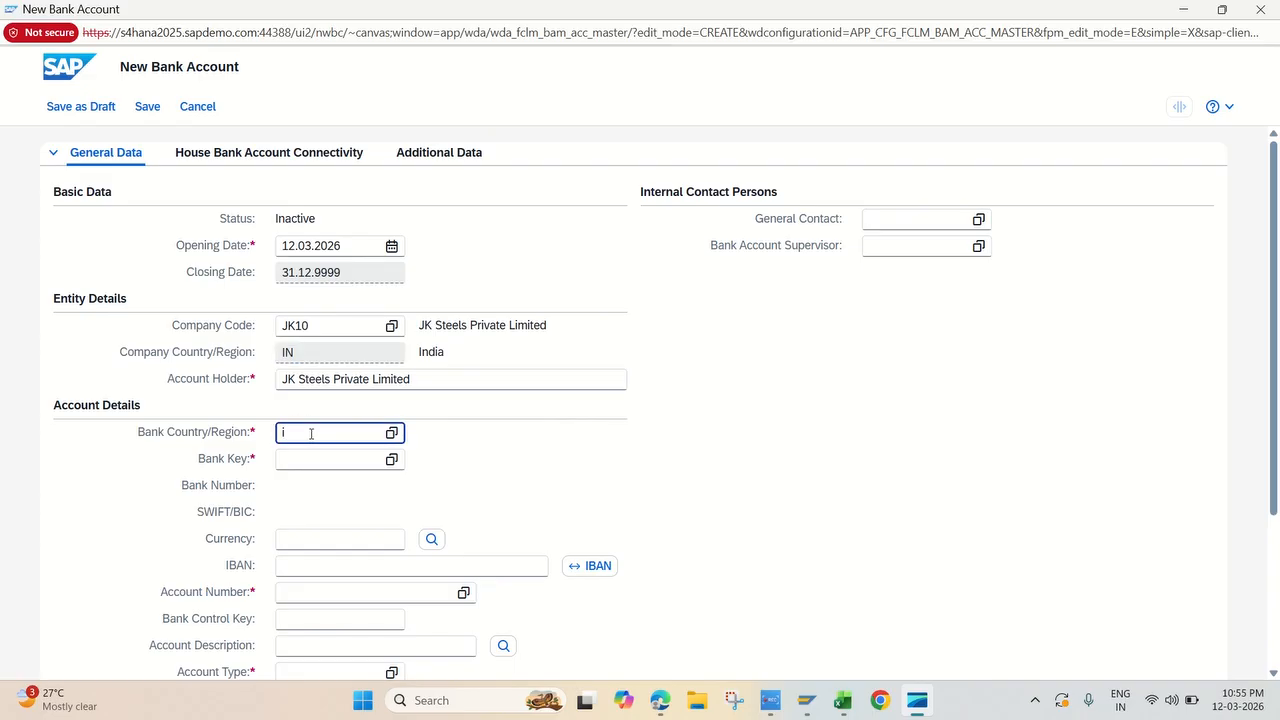
type("in")
key("Return")
left_click(310, 460)
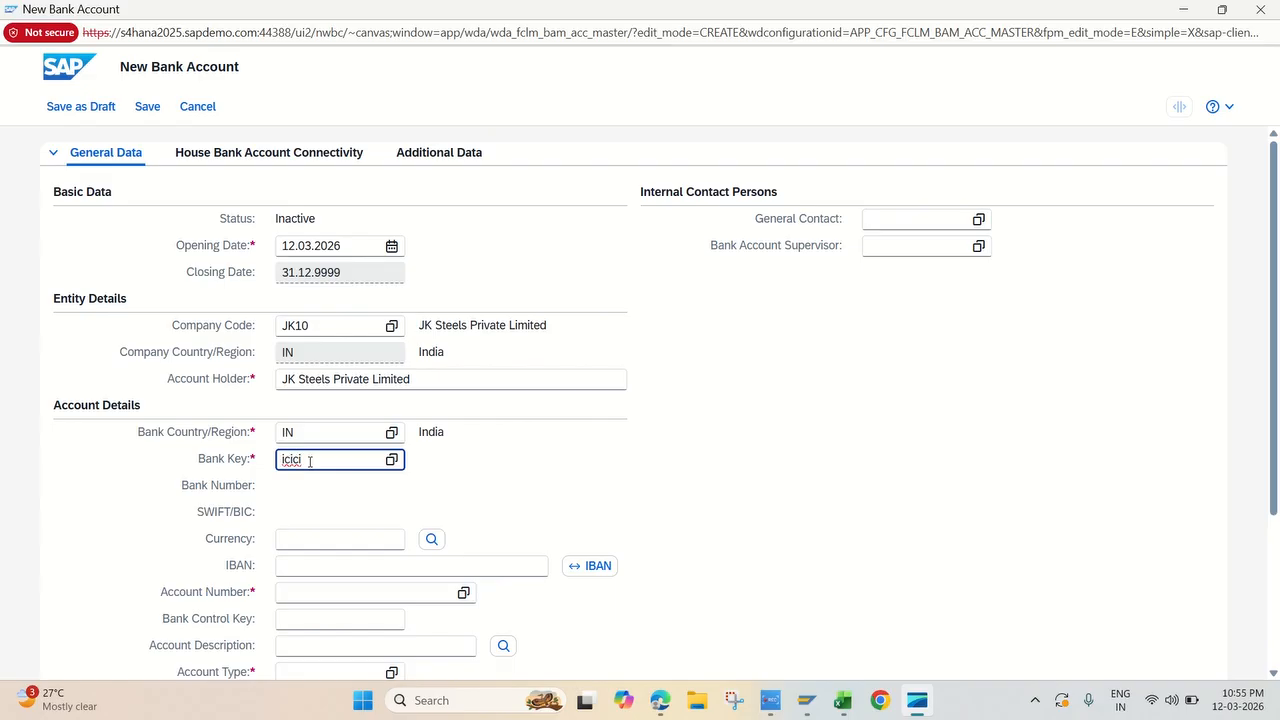
type("00008")
key("Return")
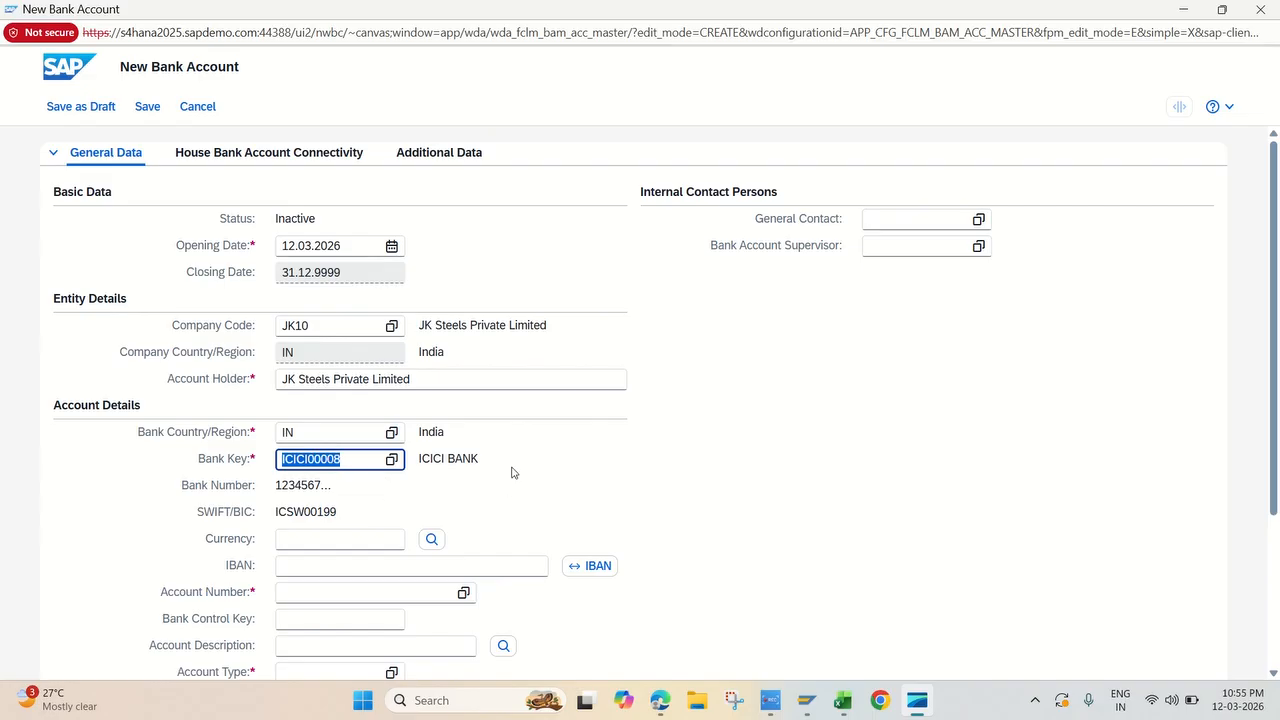
left_click(584, 456)
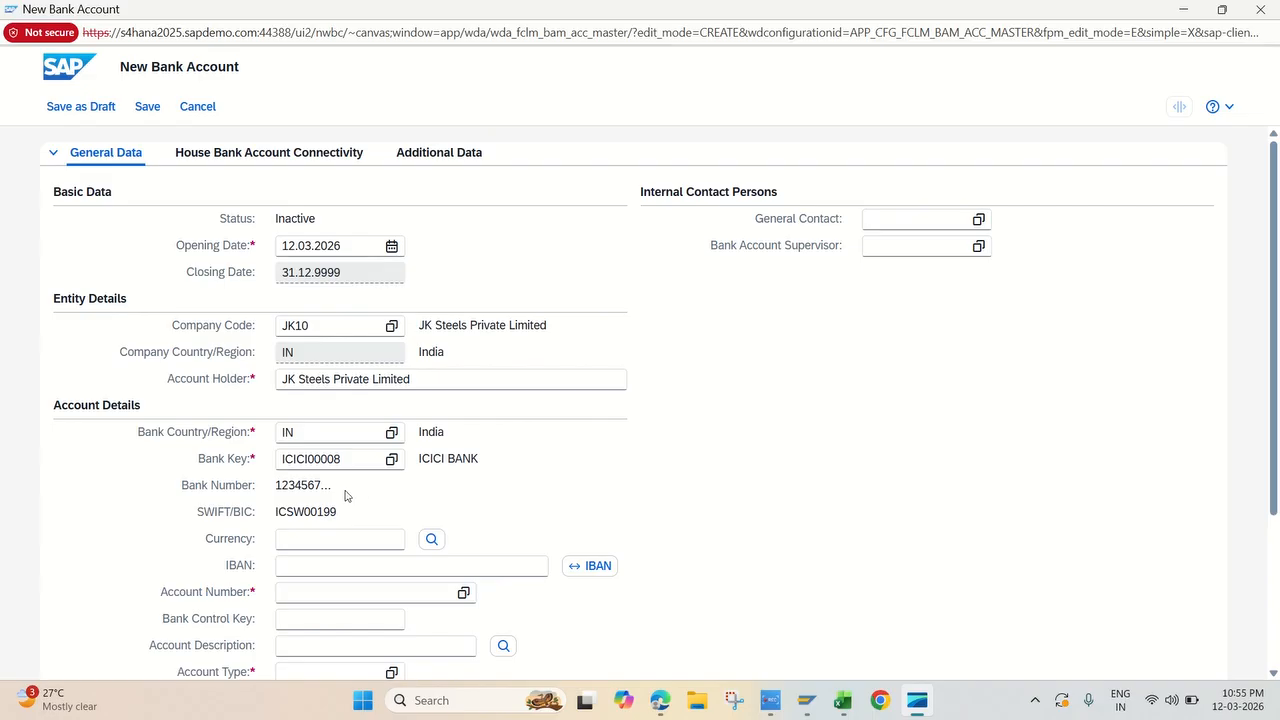
Step: Set the account currency to INR and enter the bank account number
scroll(335, 495, "down", 1)
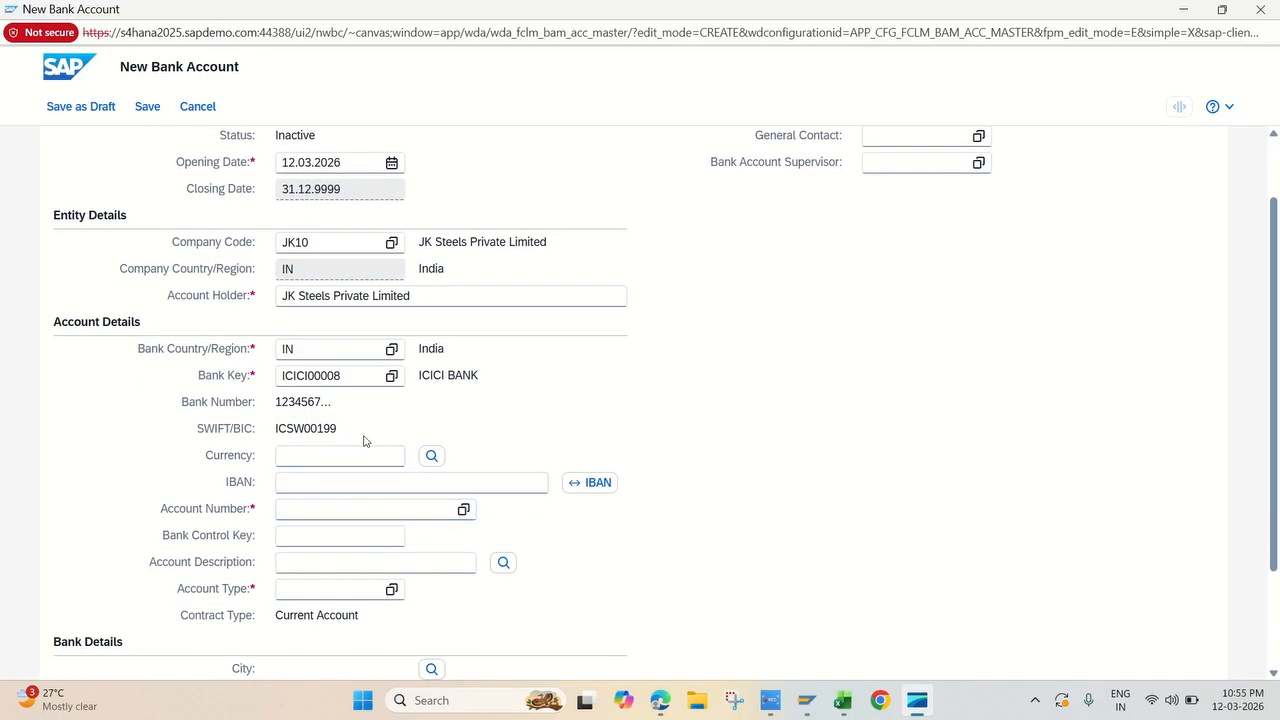
left_click(319, 456)
left_click(321, 507)
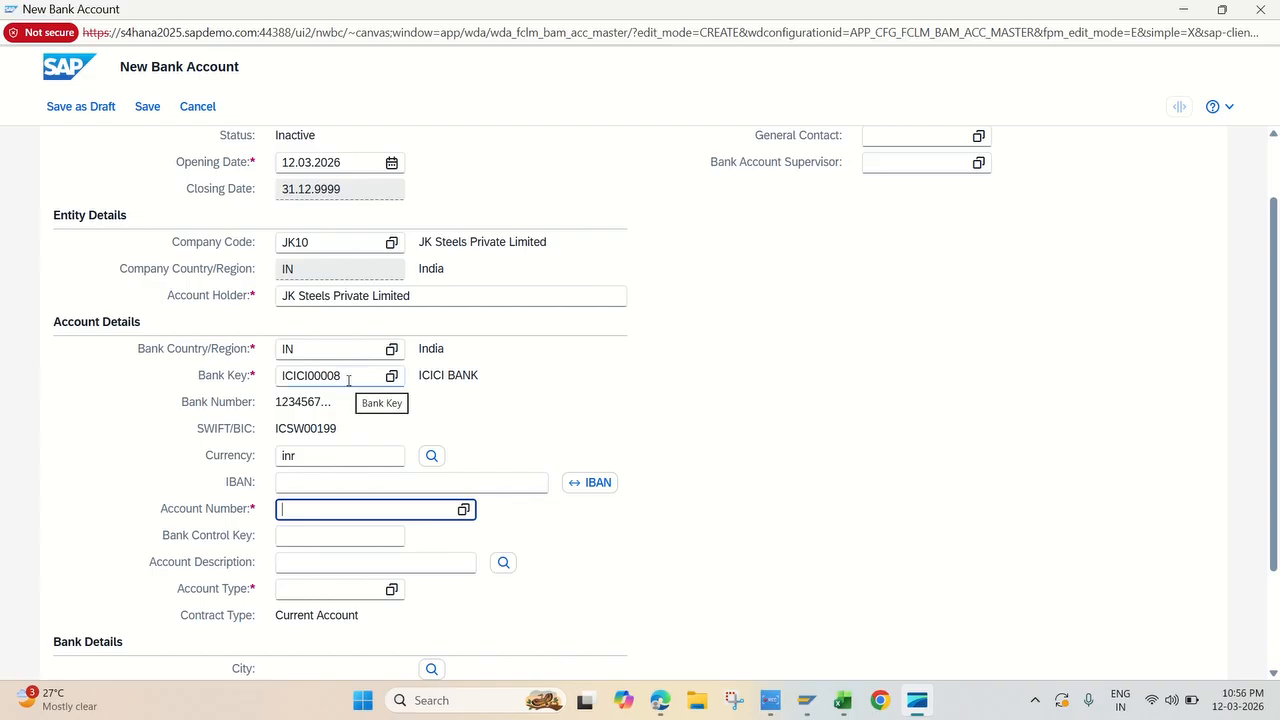
type("12345678910")
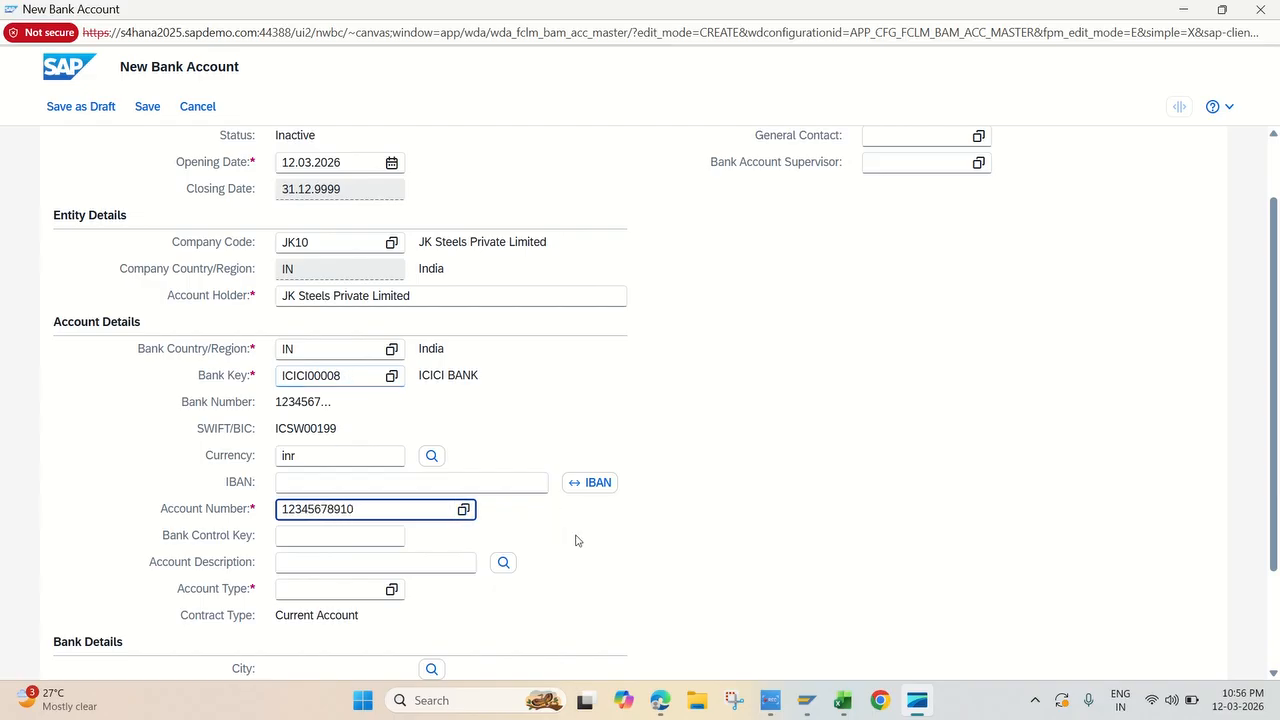
left_click(578, 545)
Step: Choose account type 01 Current Account from the value help for the new bank account
scroll(370, 555, "down", 2)
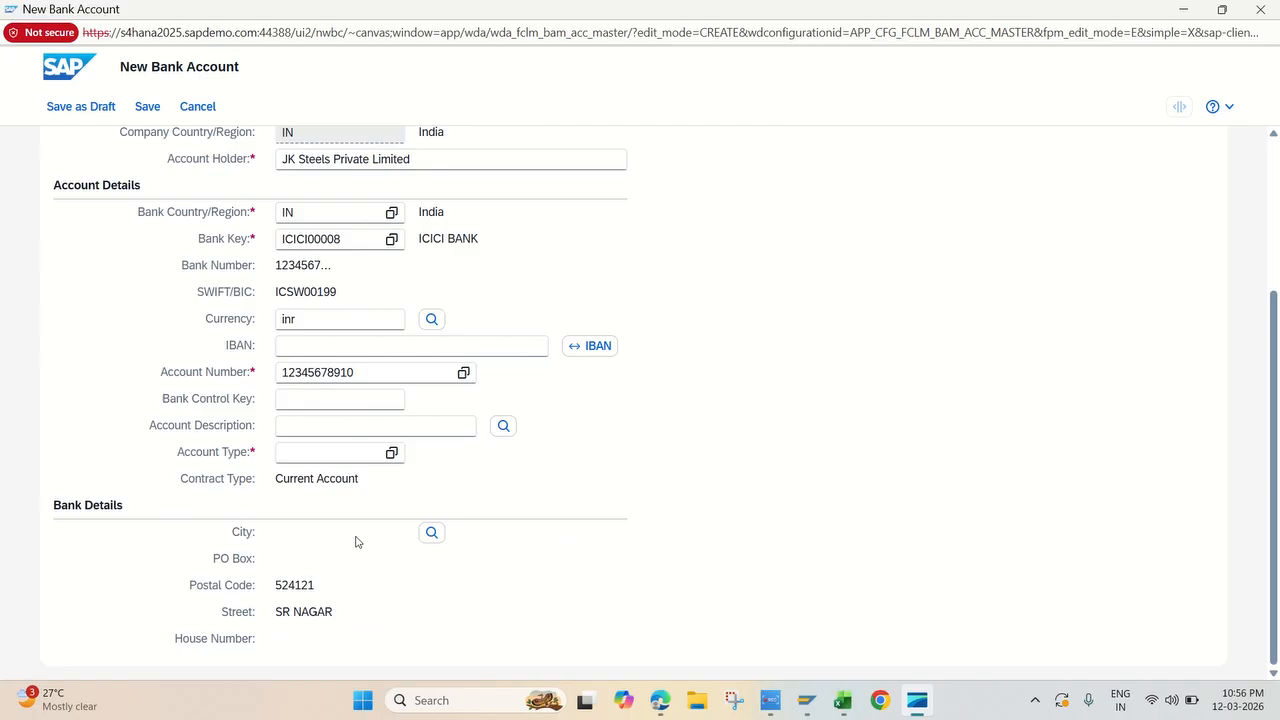
left_click(313, 455)
left_click(392, 453)
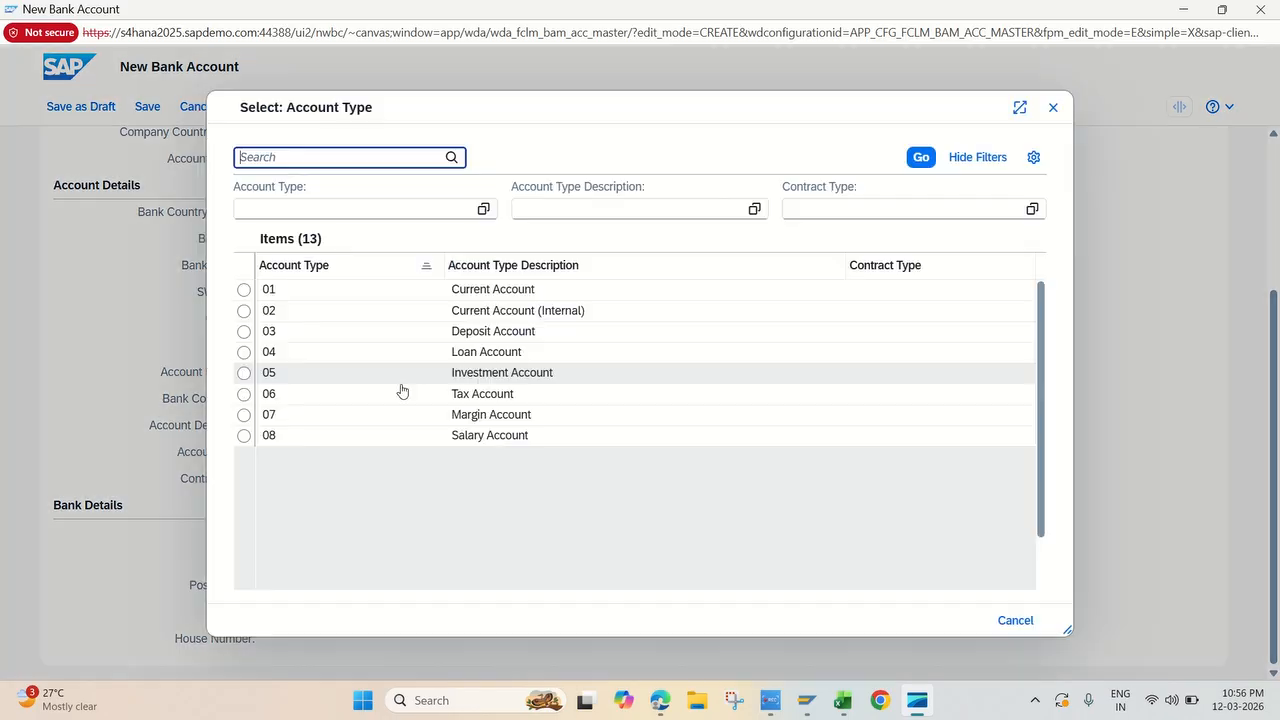
left_click(477, 297)
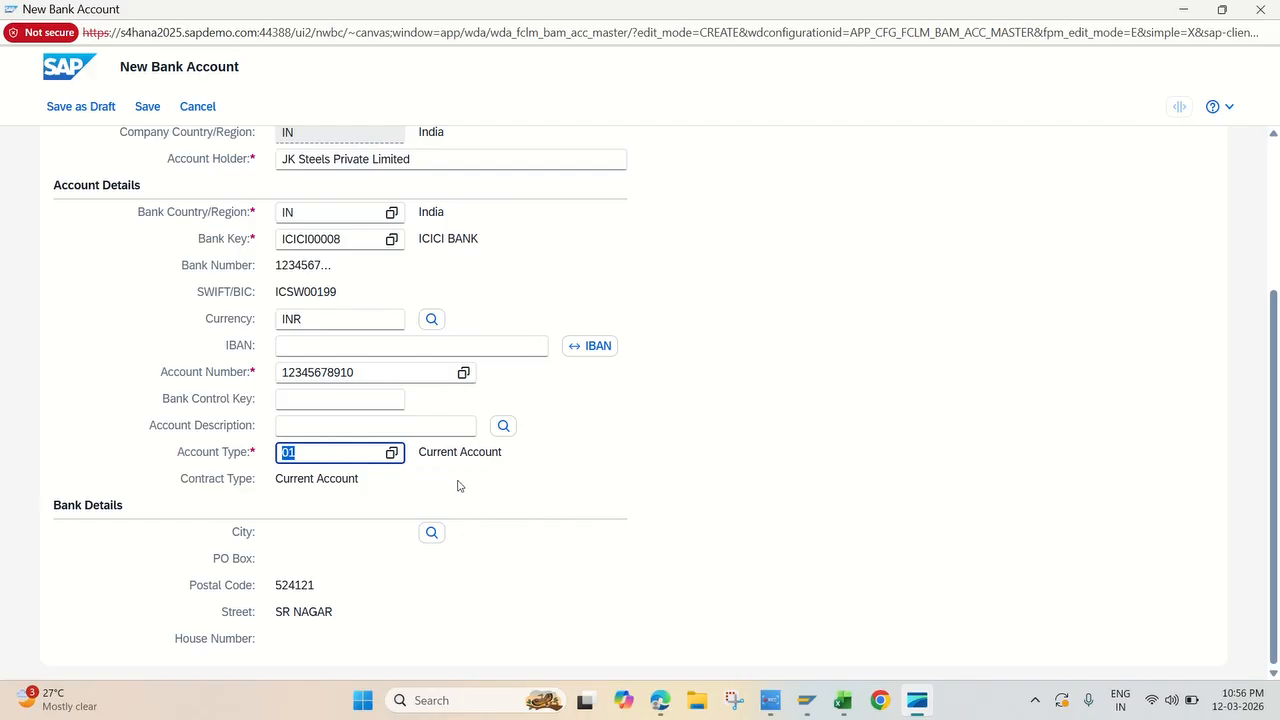
Step: Review the general data of the bank account and add a house bank account connectivity entry
scroll(481, 565, "up", 3)
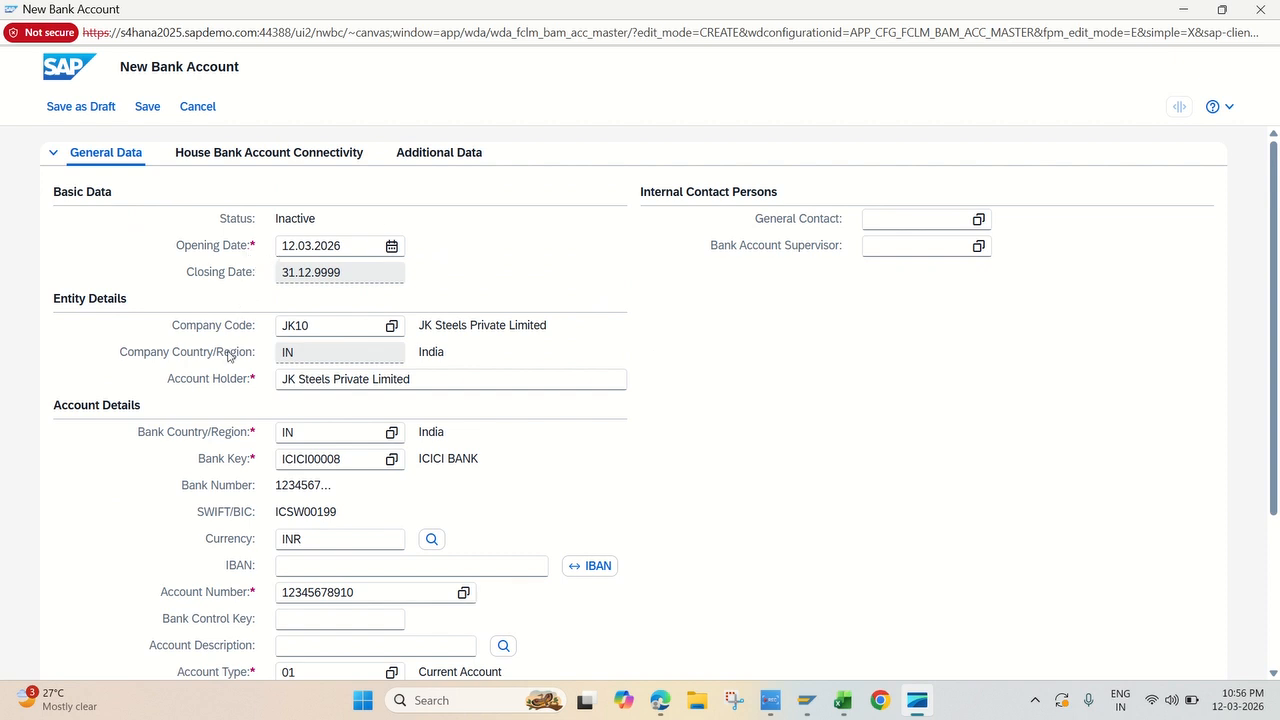
scroll(265, 348, "down", 1)
scroll(265, 348, "down", 1)
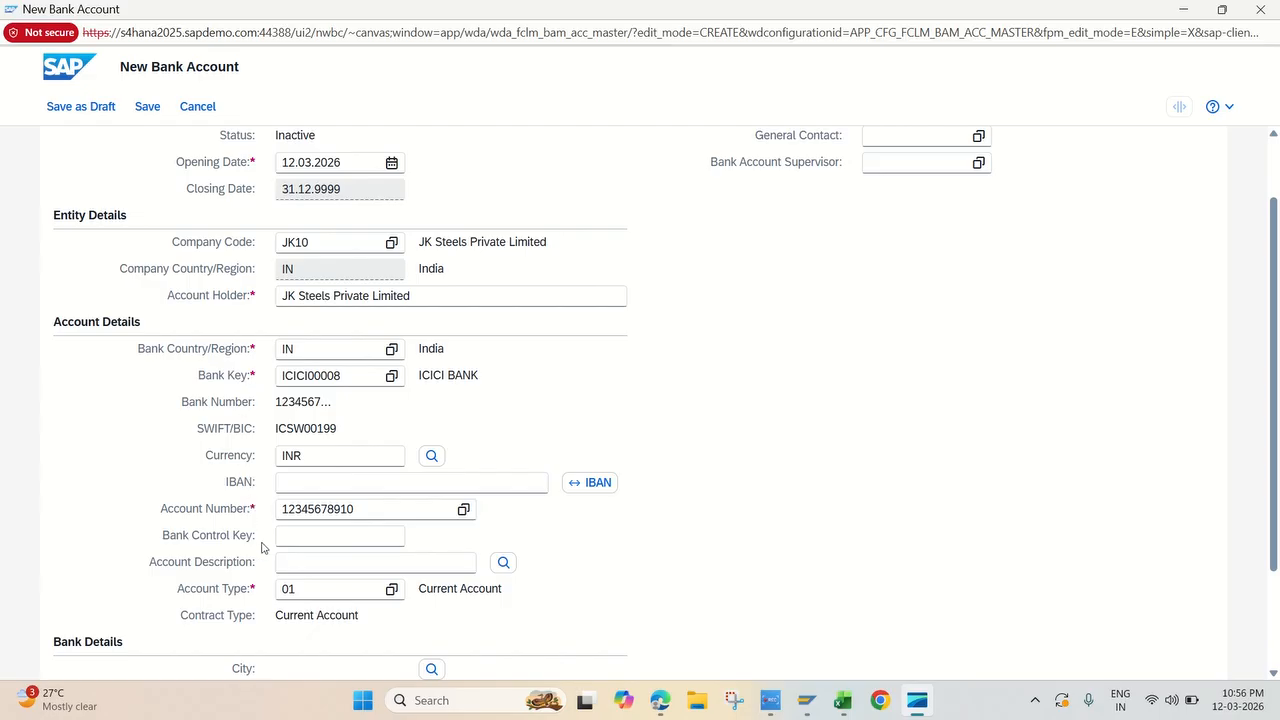
scroll(436, 513, "down", 2)
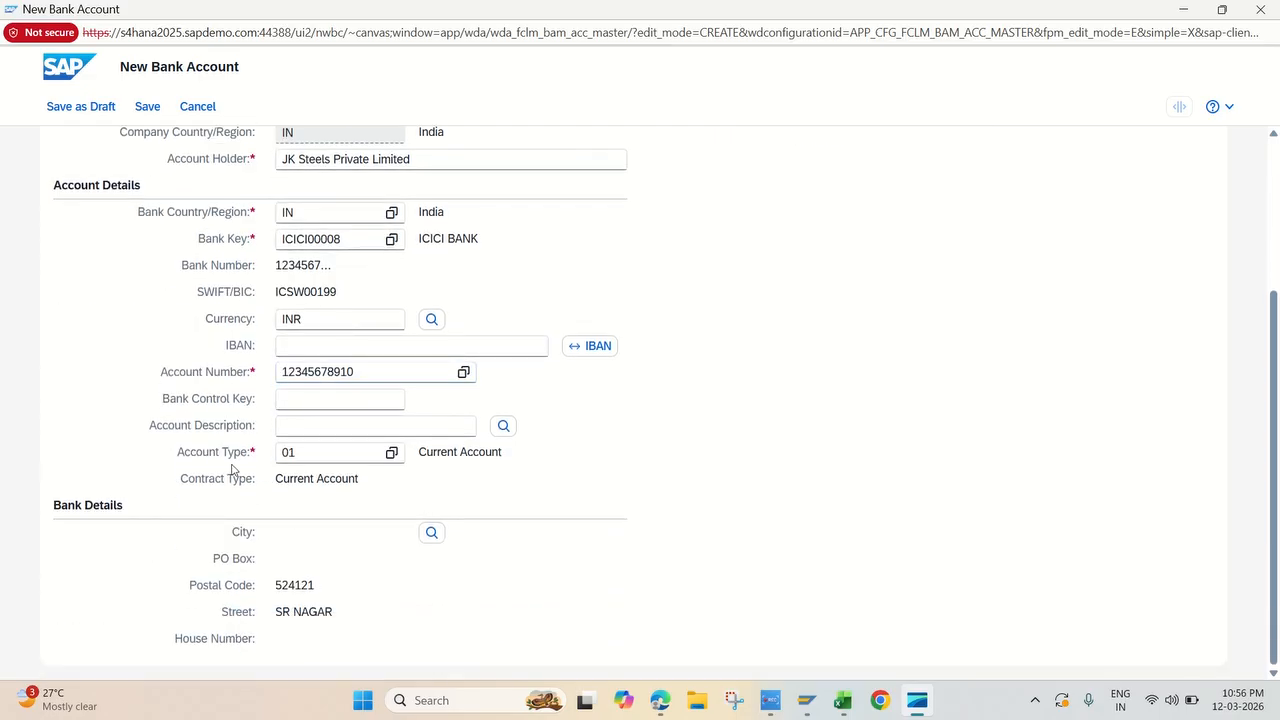
scroll(458, 533, "up", 3)
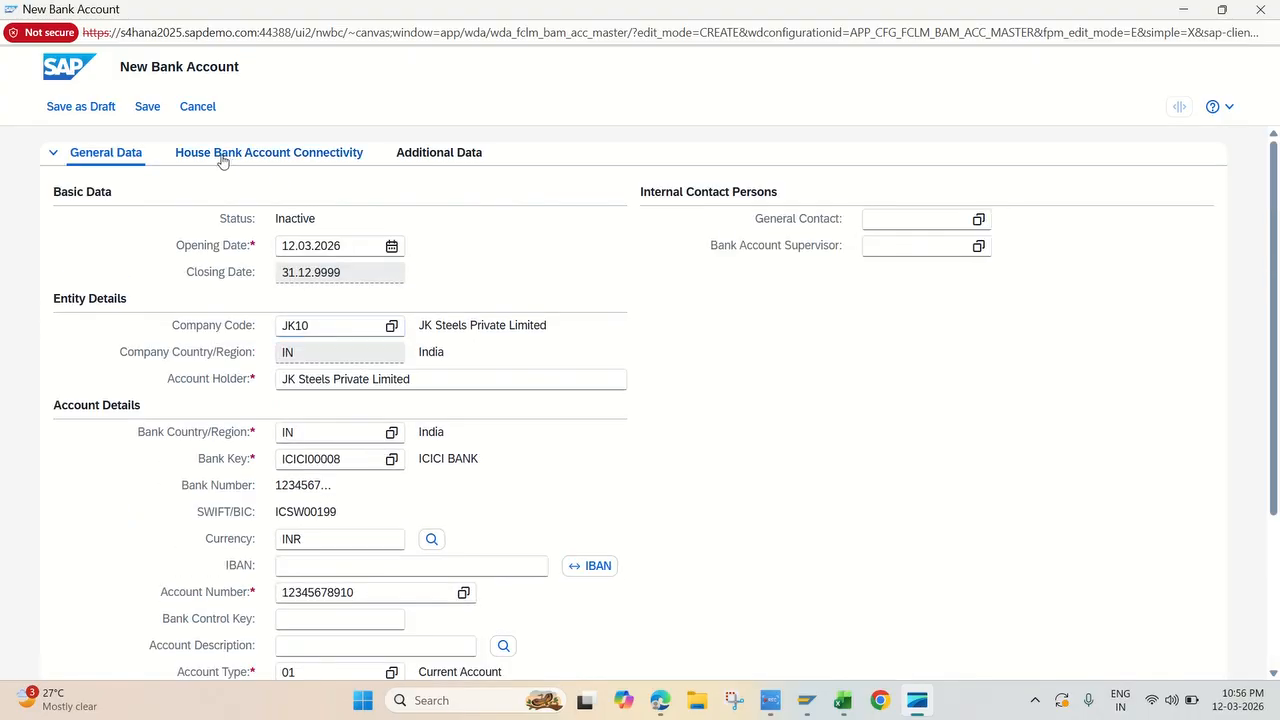
left_click(278, 155)
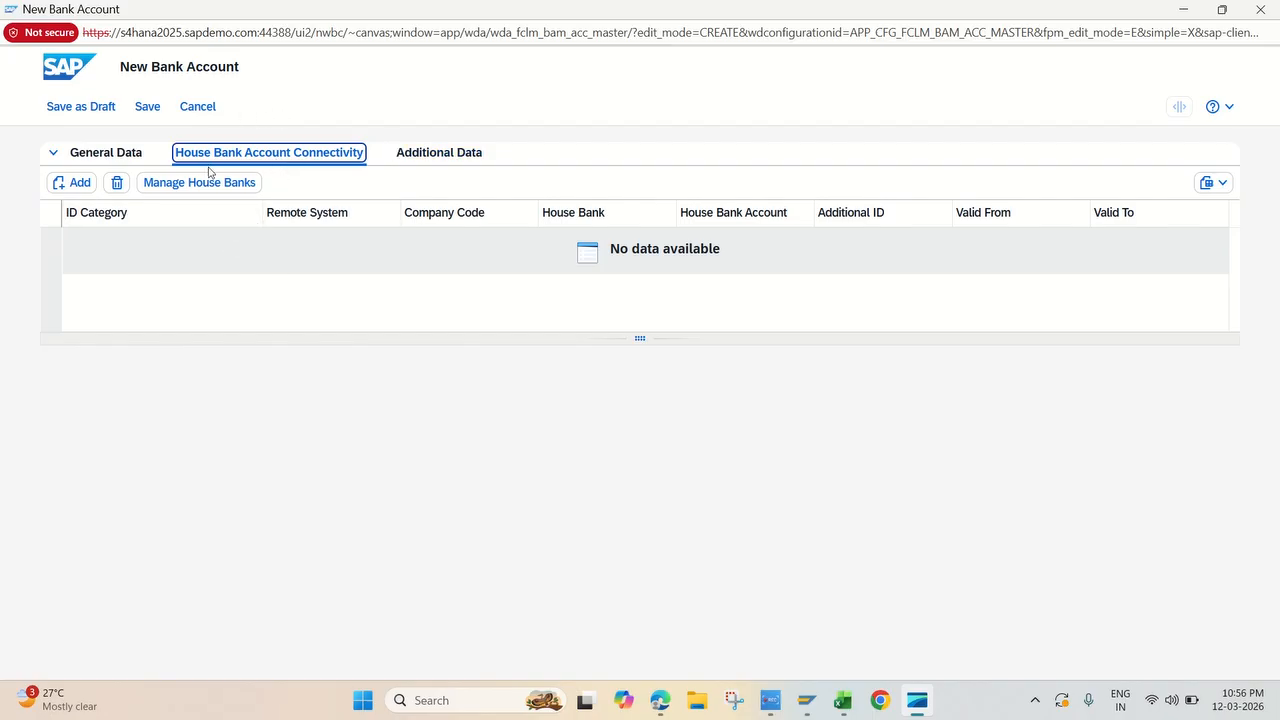
left_click(78, 186)
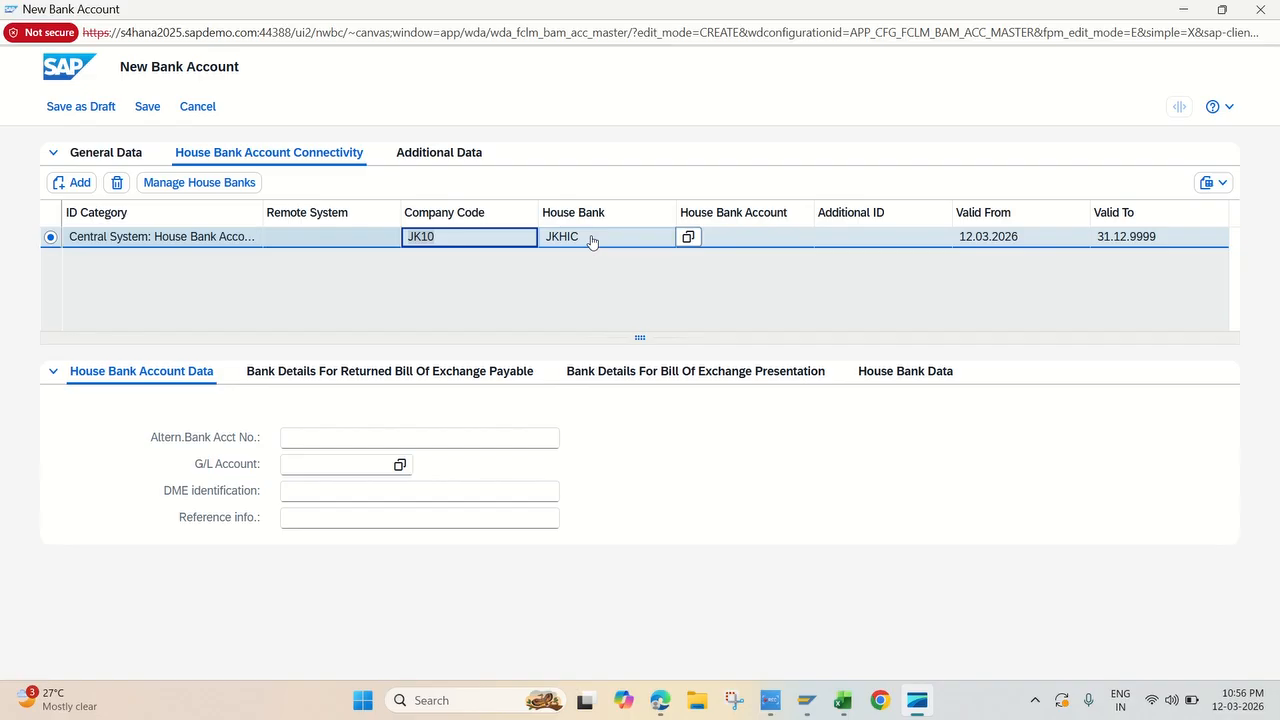
Step: Enter JKHIC as the house bank account ID in the connectivity entry for house bank JKHIC
left_click(742, 243)
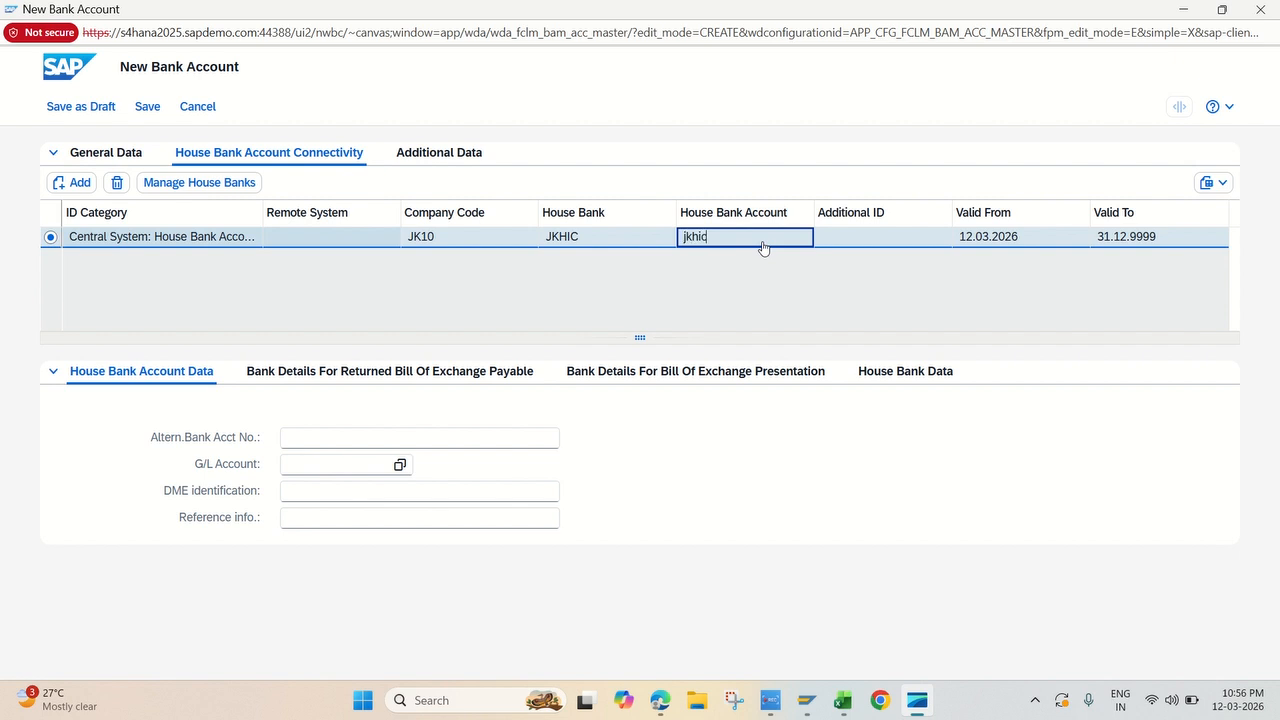
key("BackSpace")
key("BackSpace")
key("BackSpace")
key("BackSpace")
key("BackSpace")
left_click(772, 292)
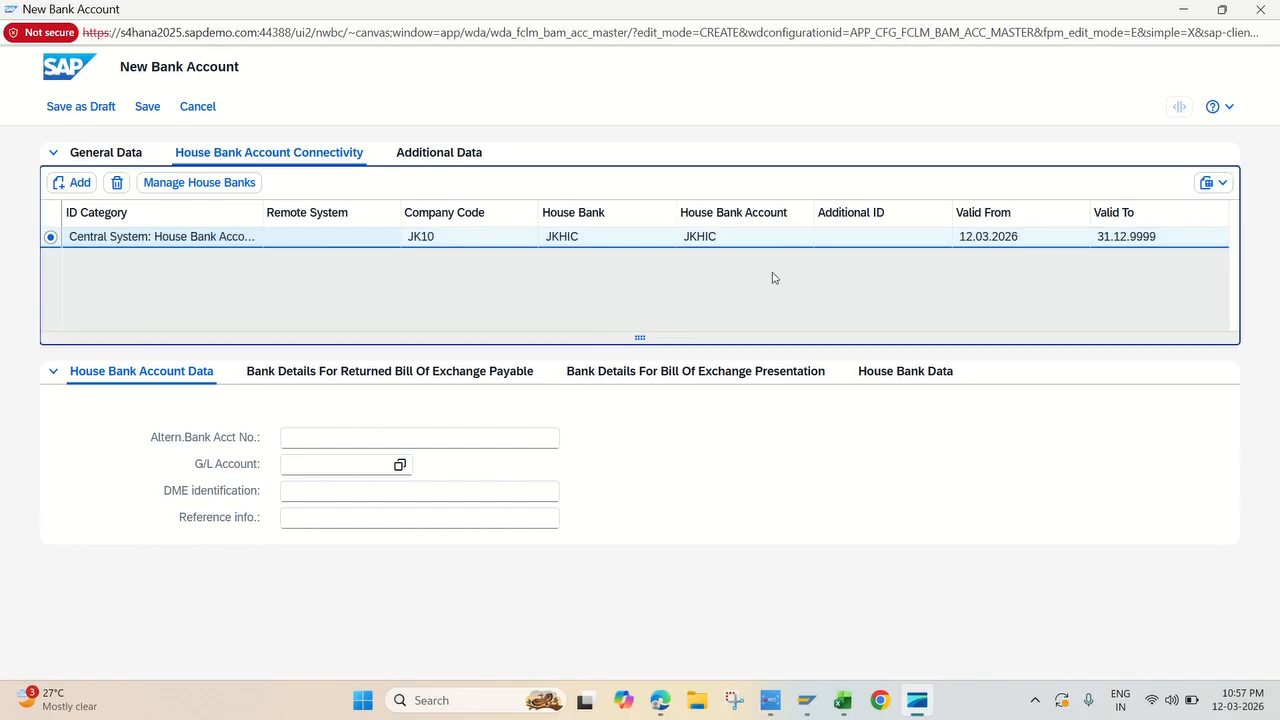
double_click(757, 246)
left_click(742, 246)
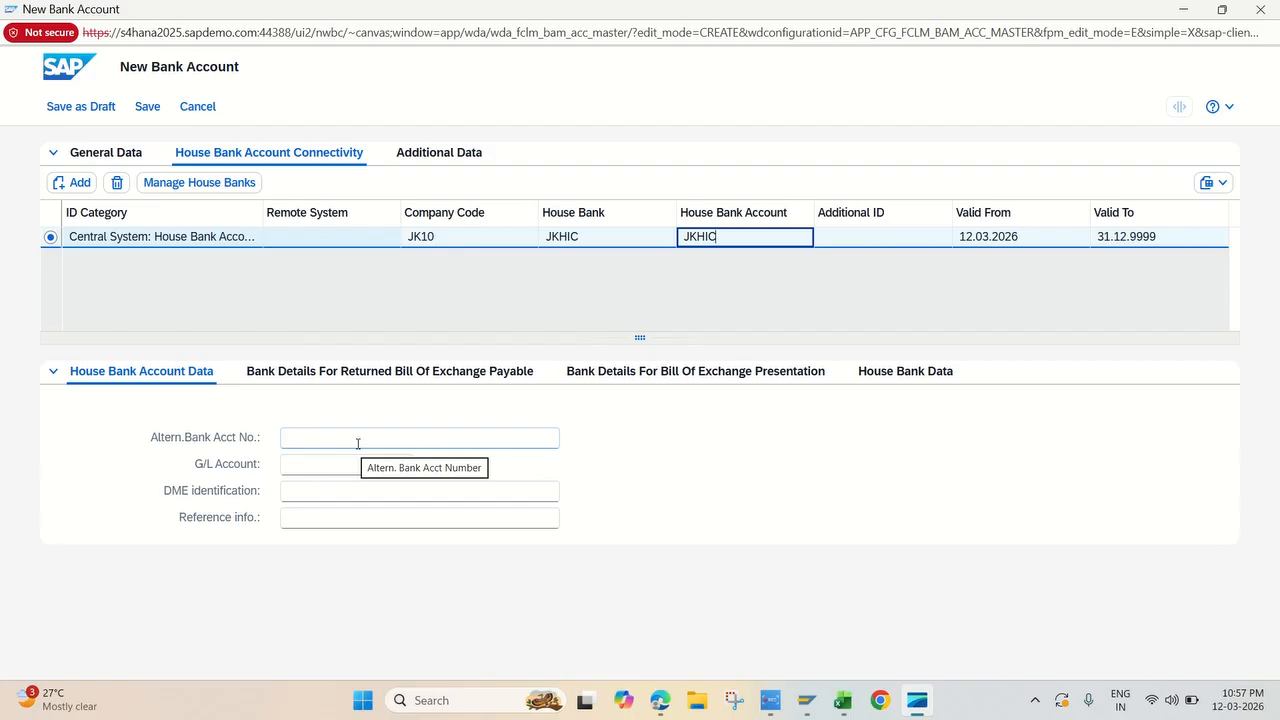
Step: Open FS00 in a new SAP session and copy the number of the Cash & Bank account ICICI MAIN BANK A/C
left_click(303, 466)
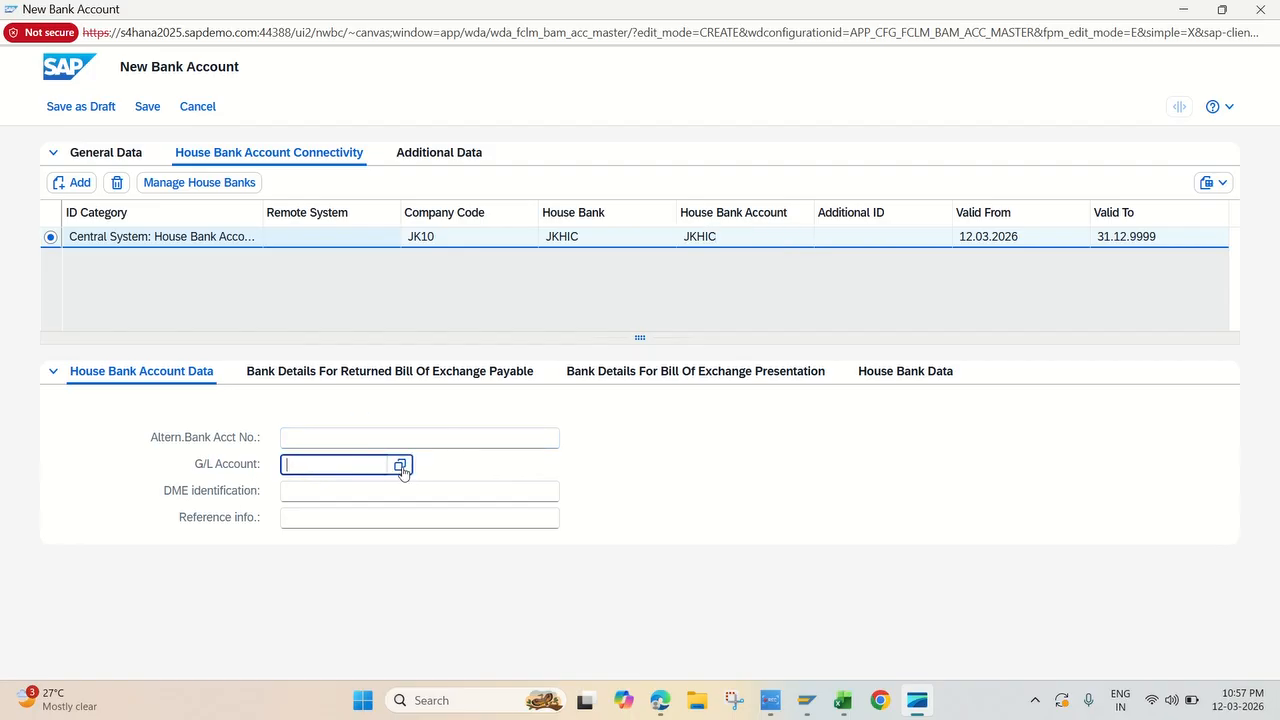
key("alt+Tab")
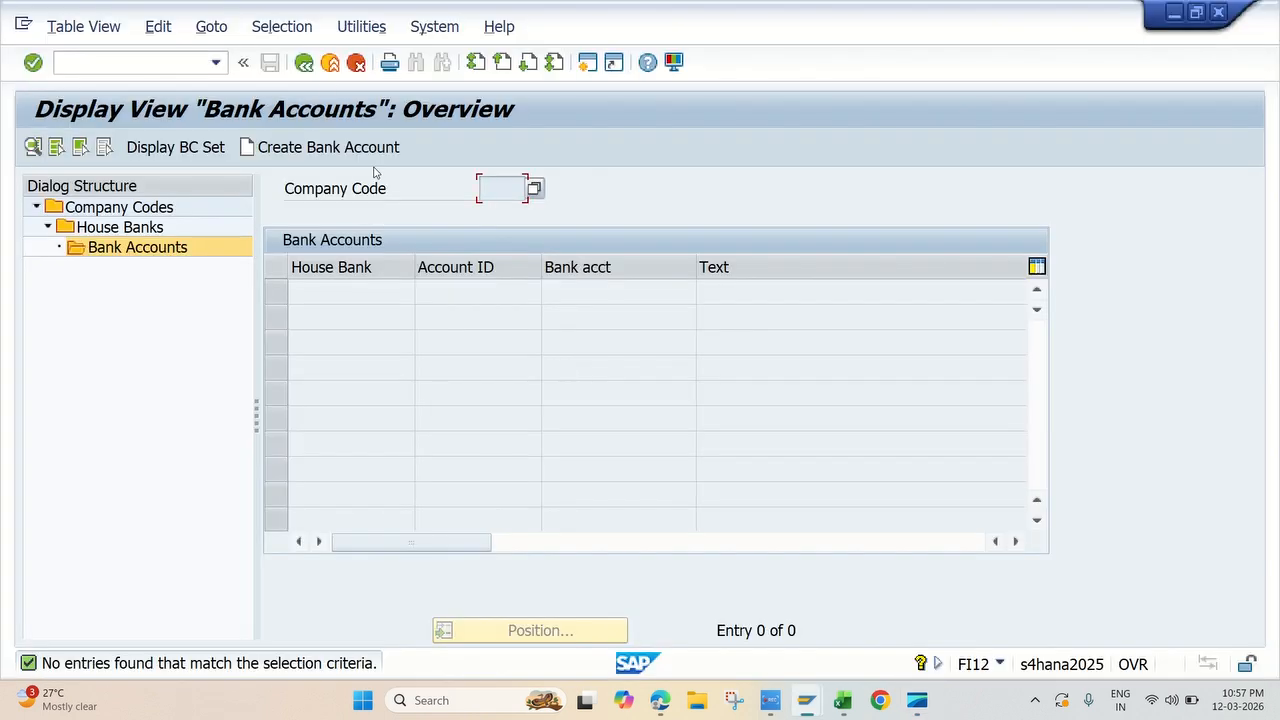
left_click(586, 63)
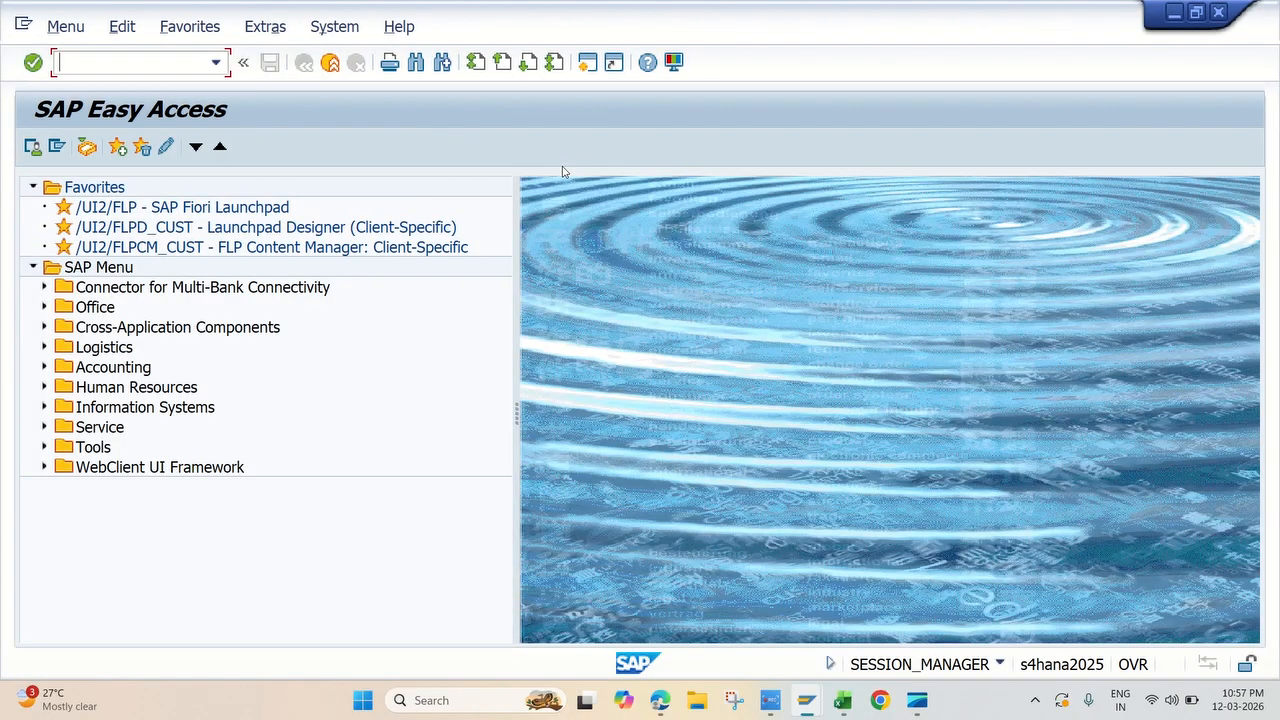
type("FS00")
key("Return")
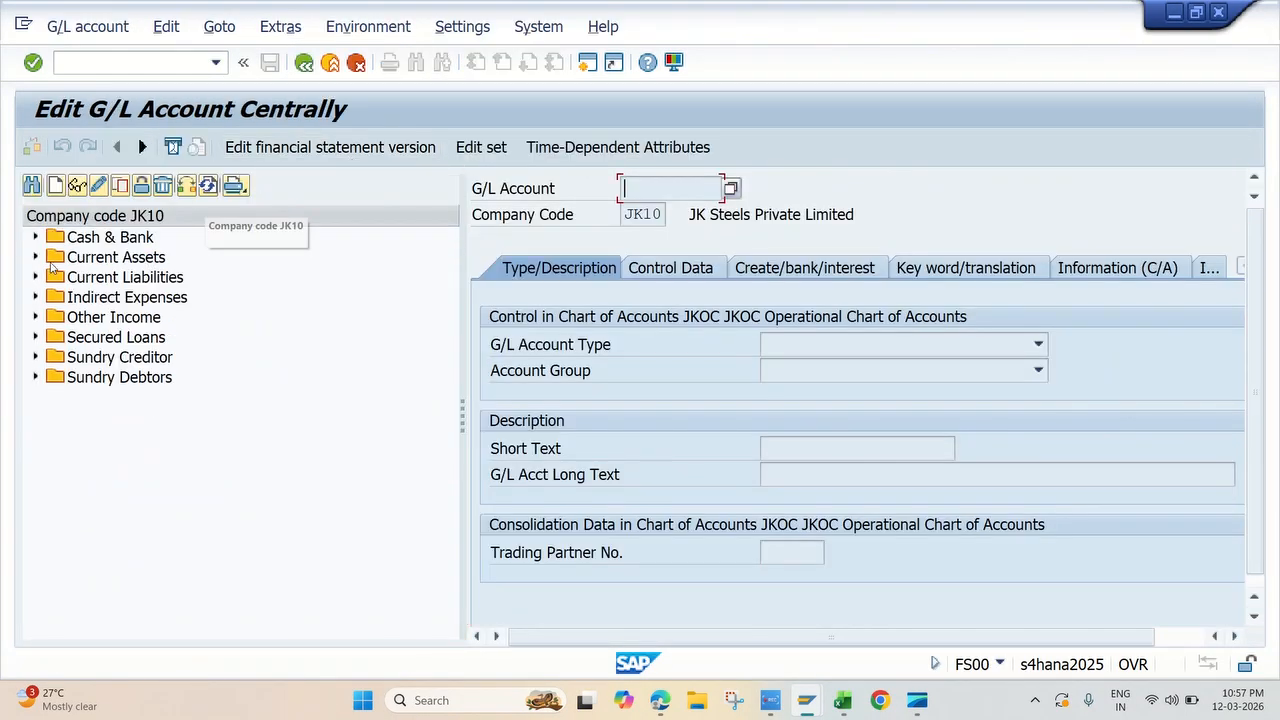
left_click(36, 237)
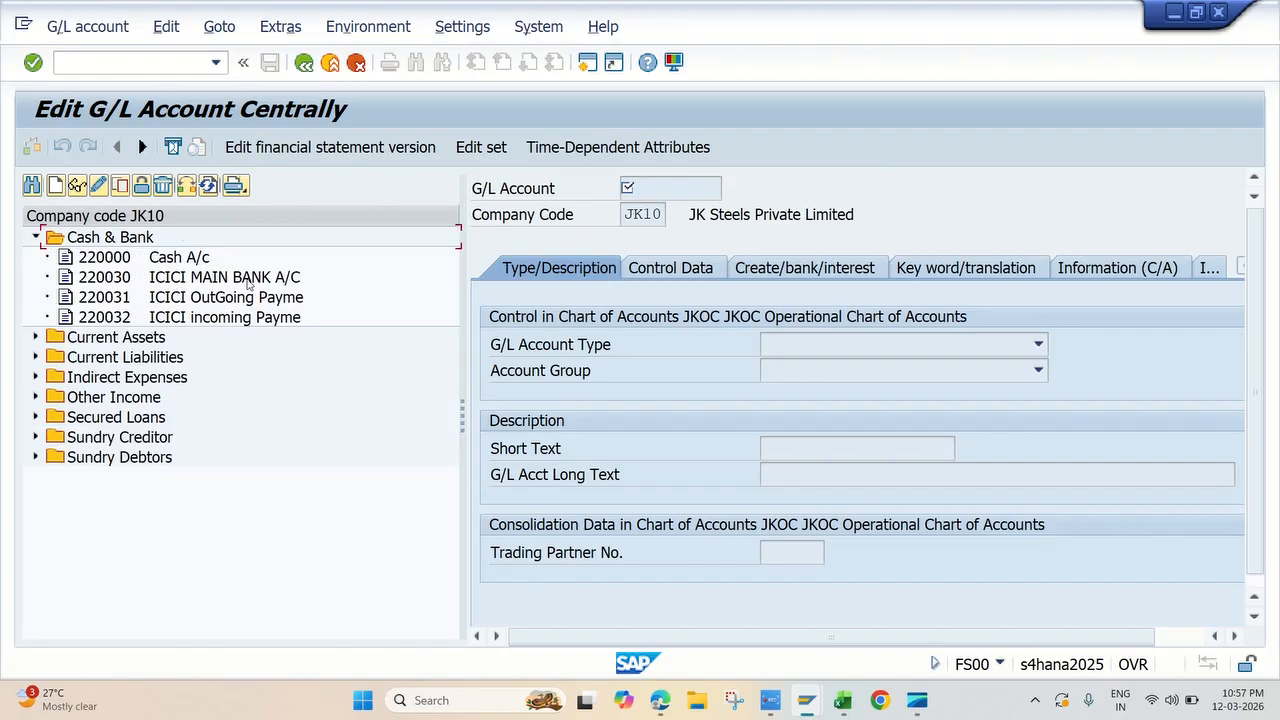
double_click(192, 280)
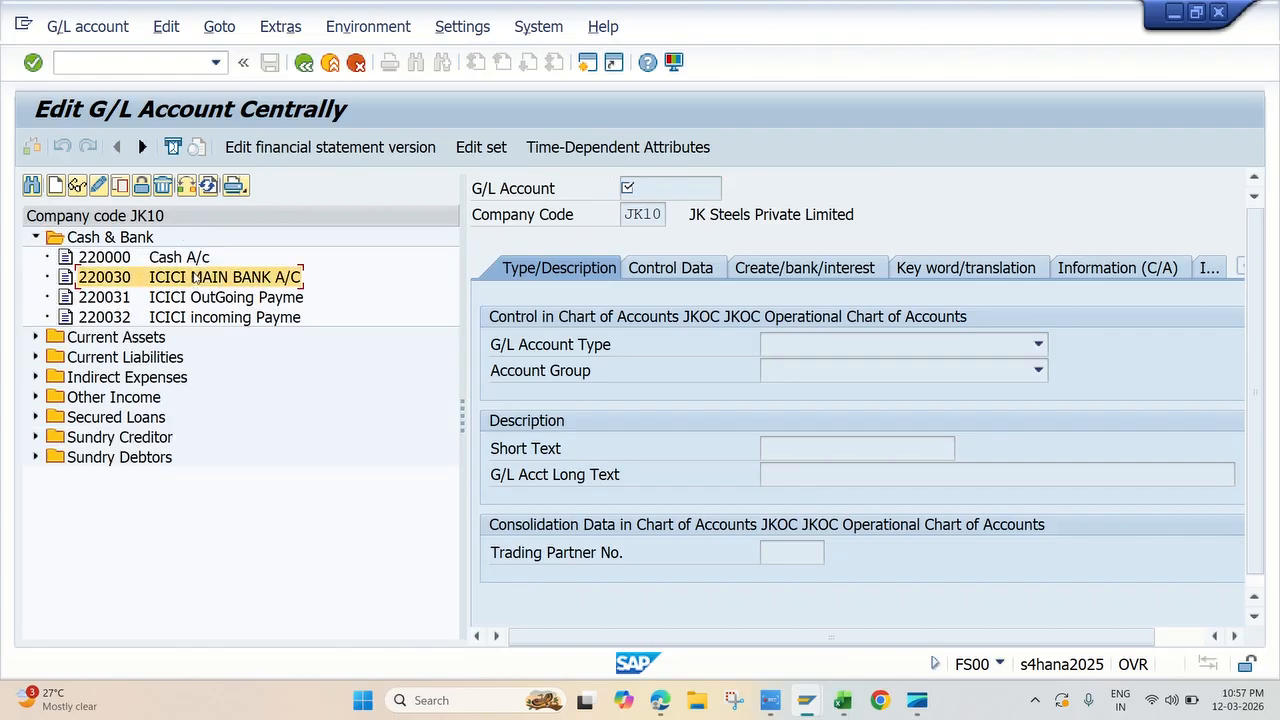
double_click(691, 191)
key("ctrl+c")
left_click(614, 191)
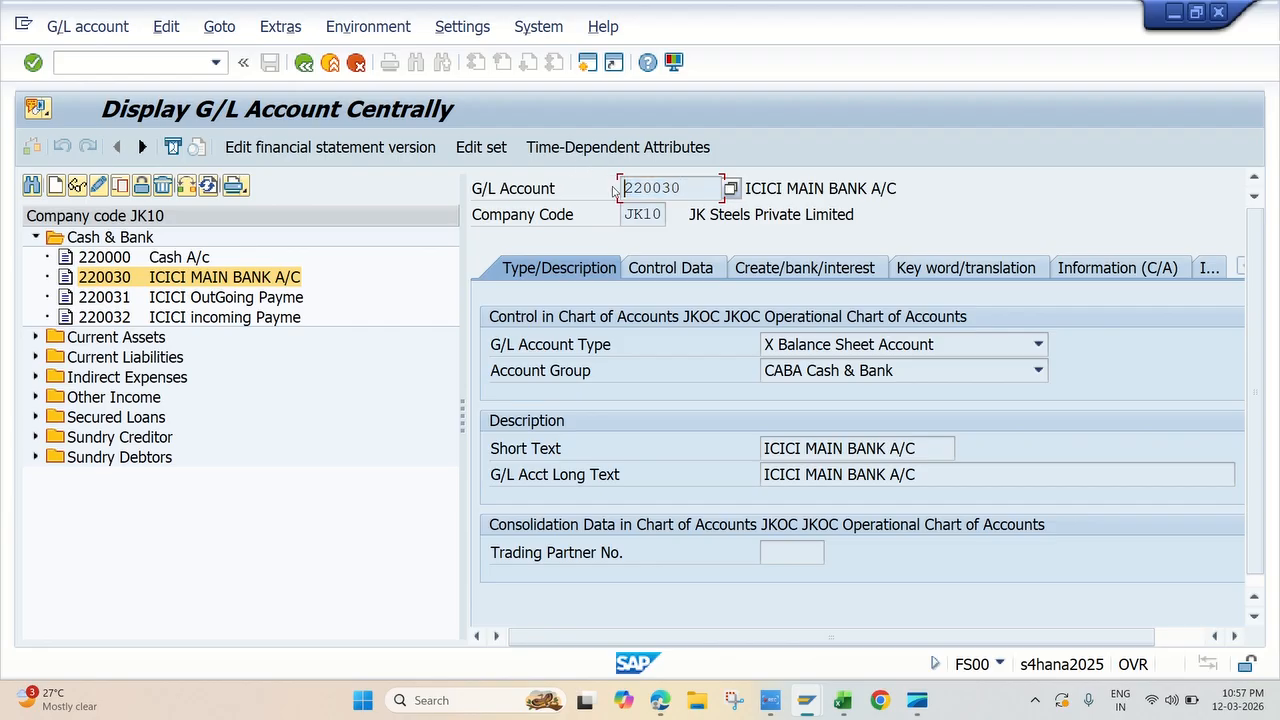
Step: Return to the New Bank Account form, enter G/L account 220030 for house bank account JKHIC and dismiss the message
key("alt+Tab")
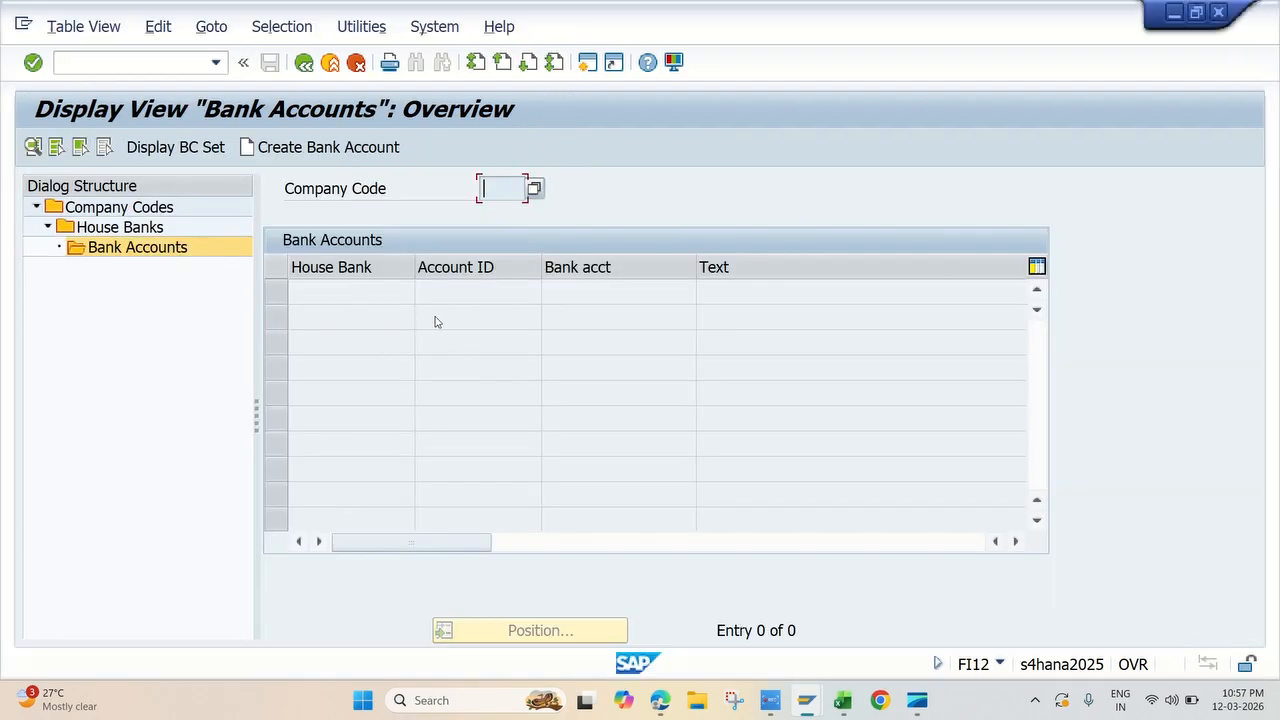
key("alt+Tab")
key("alt+Tab")
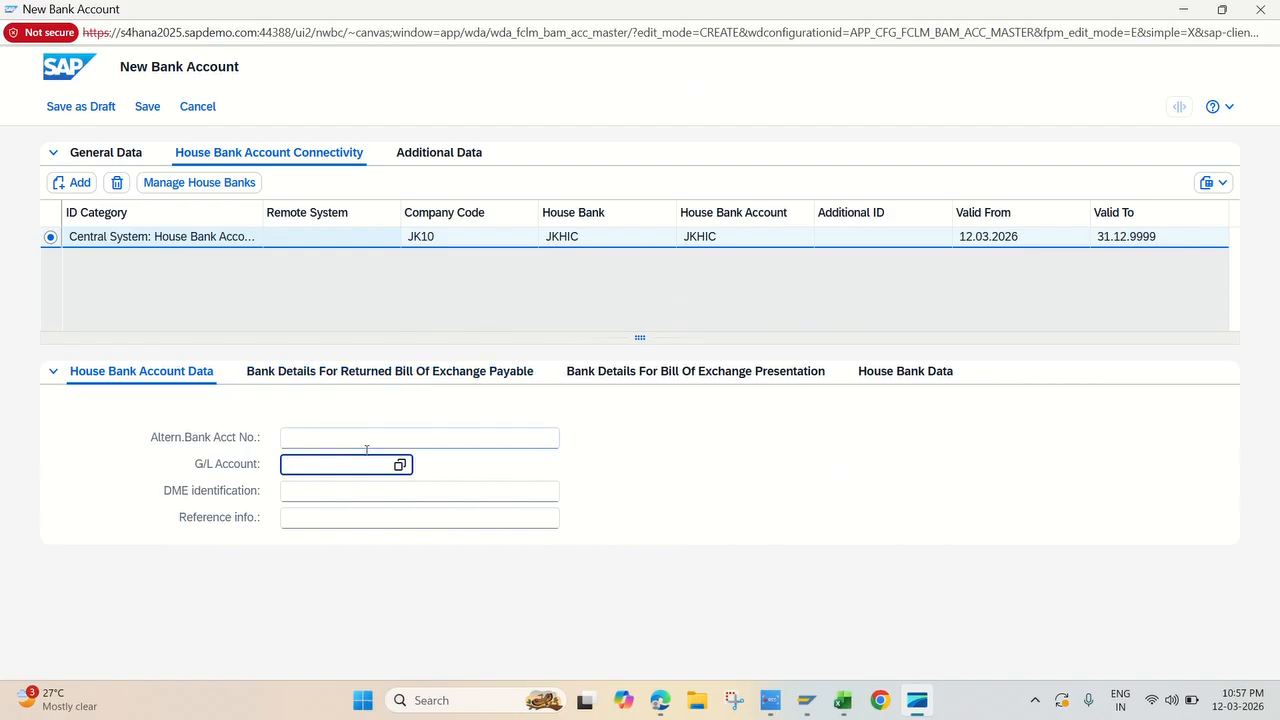
key("ctrl+v")
key("Return")
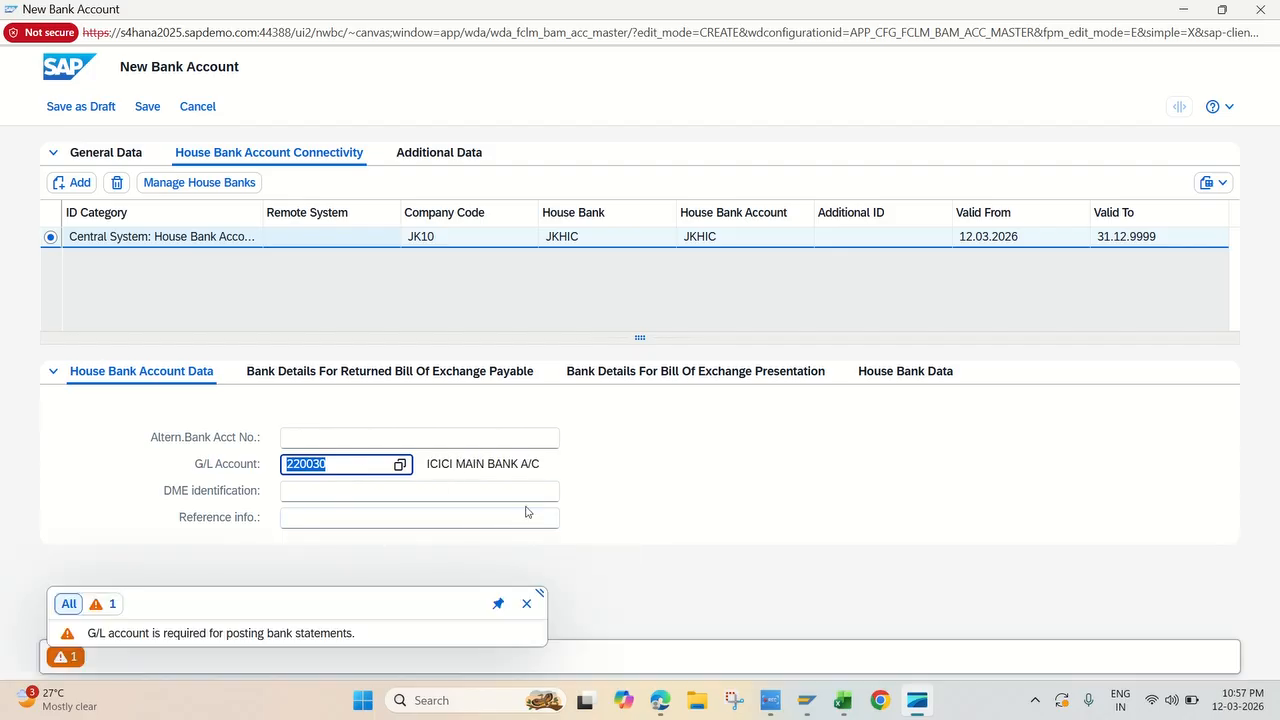
left_click(526, 603)
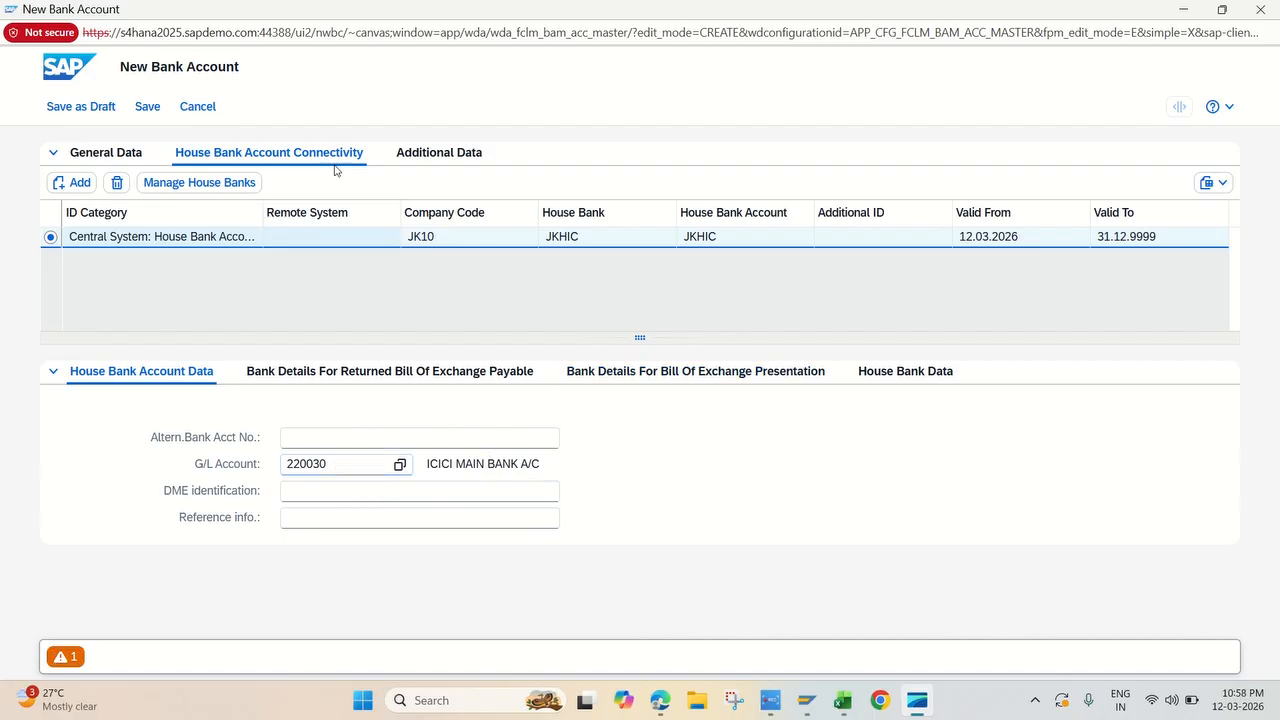
Step: Review the additional and general data of the new bank account and try to save it
left_click(439, 152)
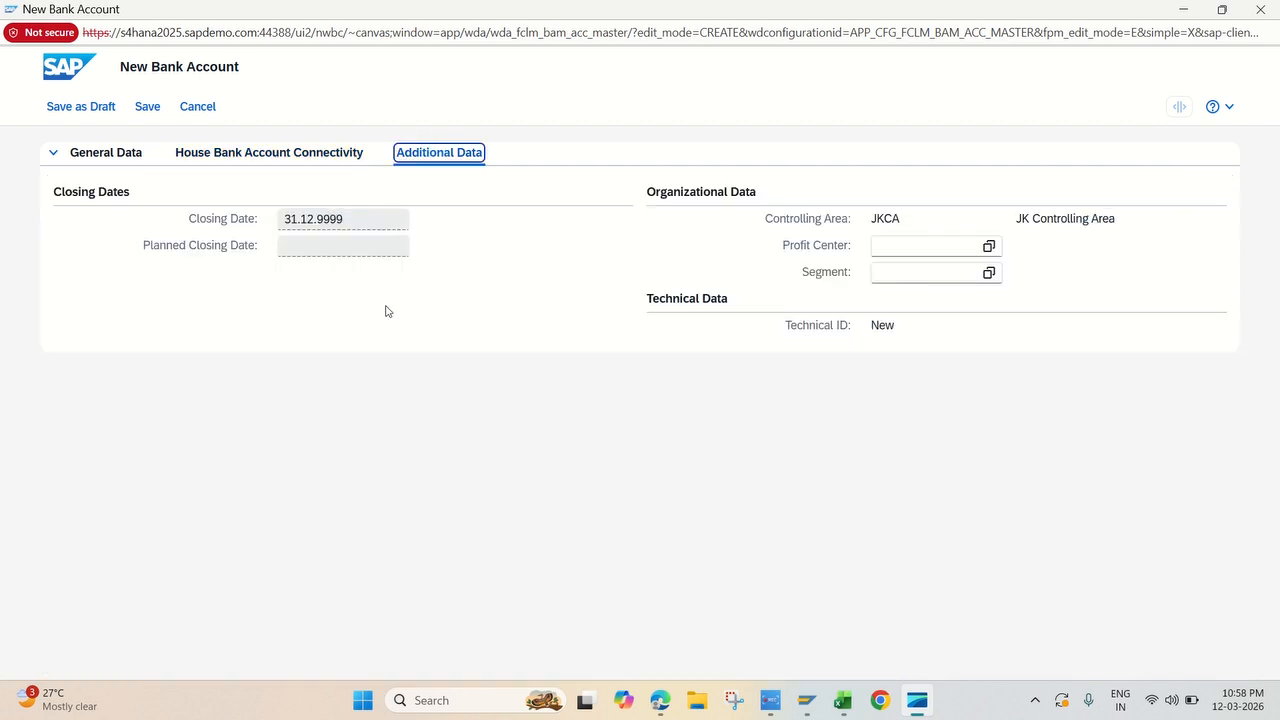
left_click(100, 154)
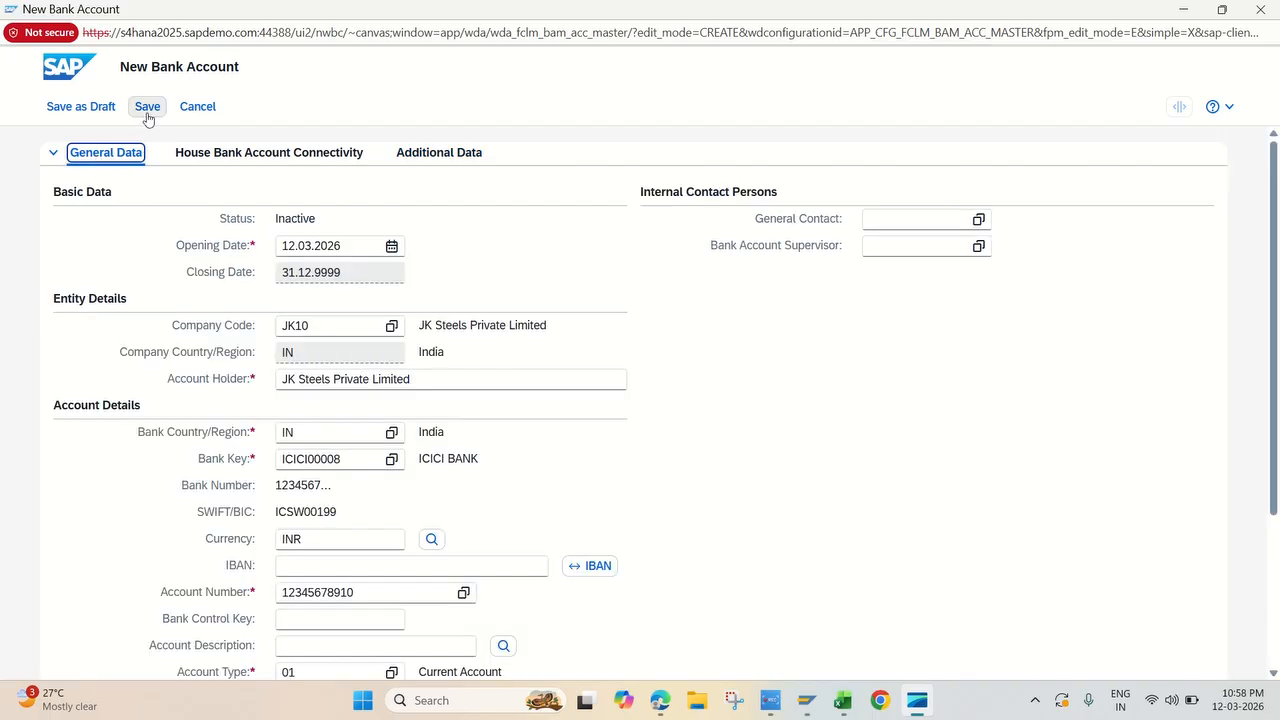
left_click(147, 106)
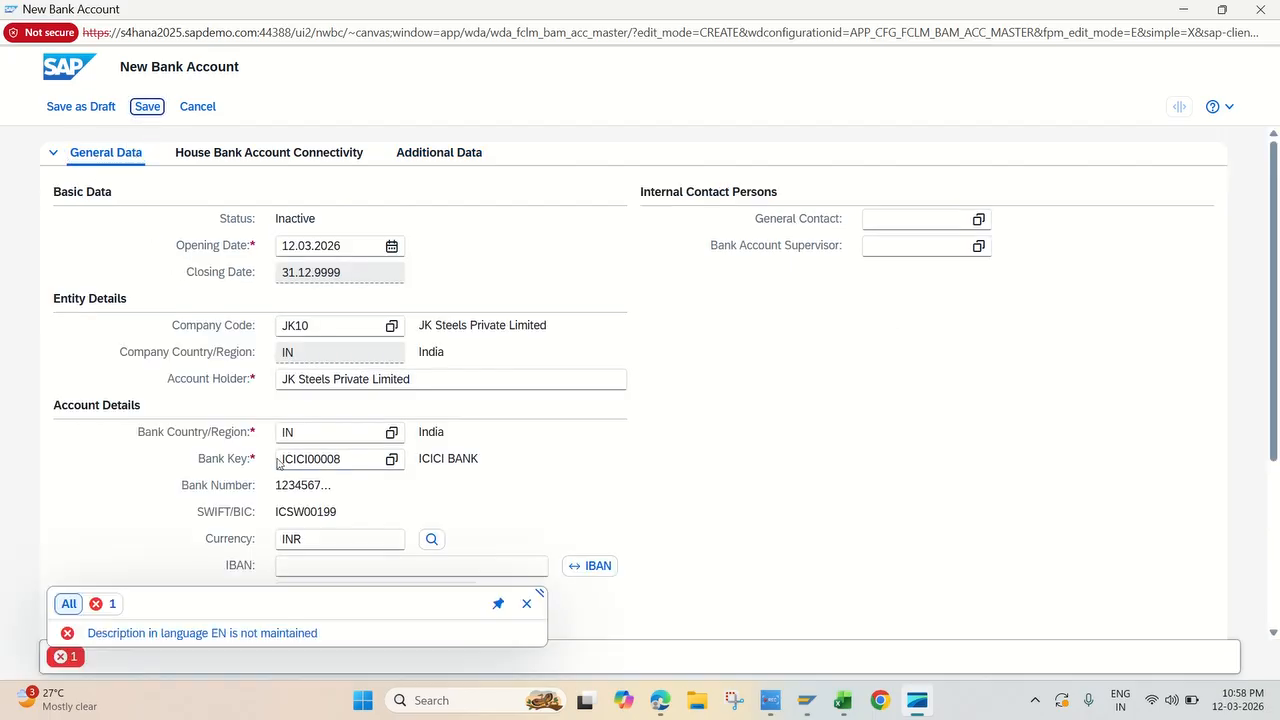
Step: Enter JK10 BANK as the account description and save the new bank account
scroll(797, 403, "down", 1)
scroll(797, 403, "down", 3)
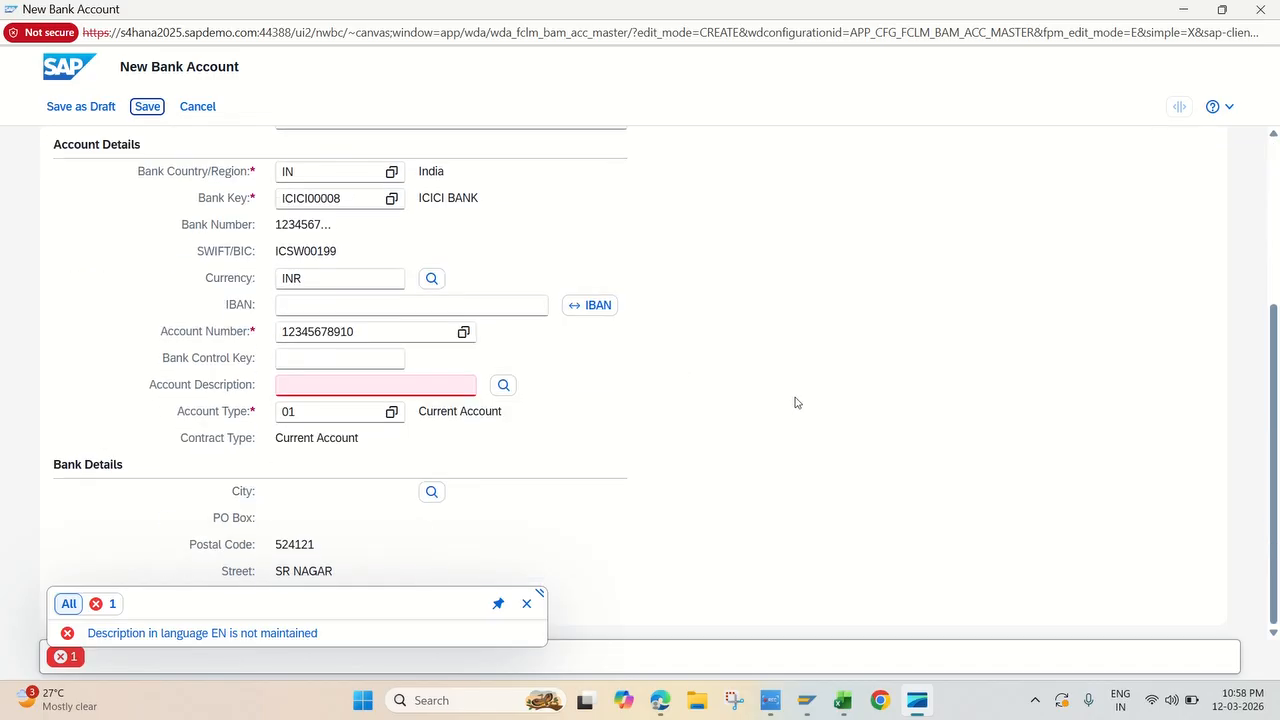
left_click(440, 386)
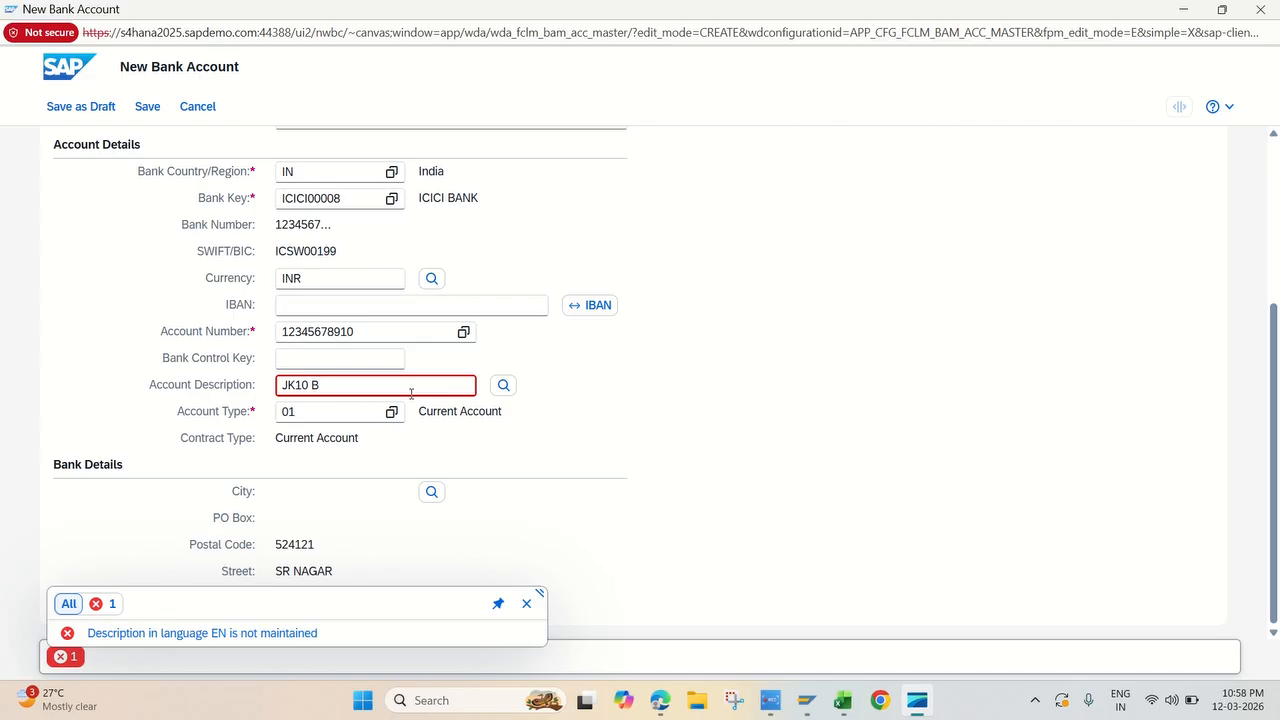
type("ANK")
key("Return")
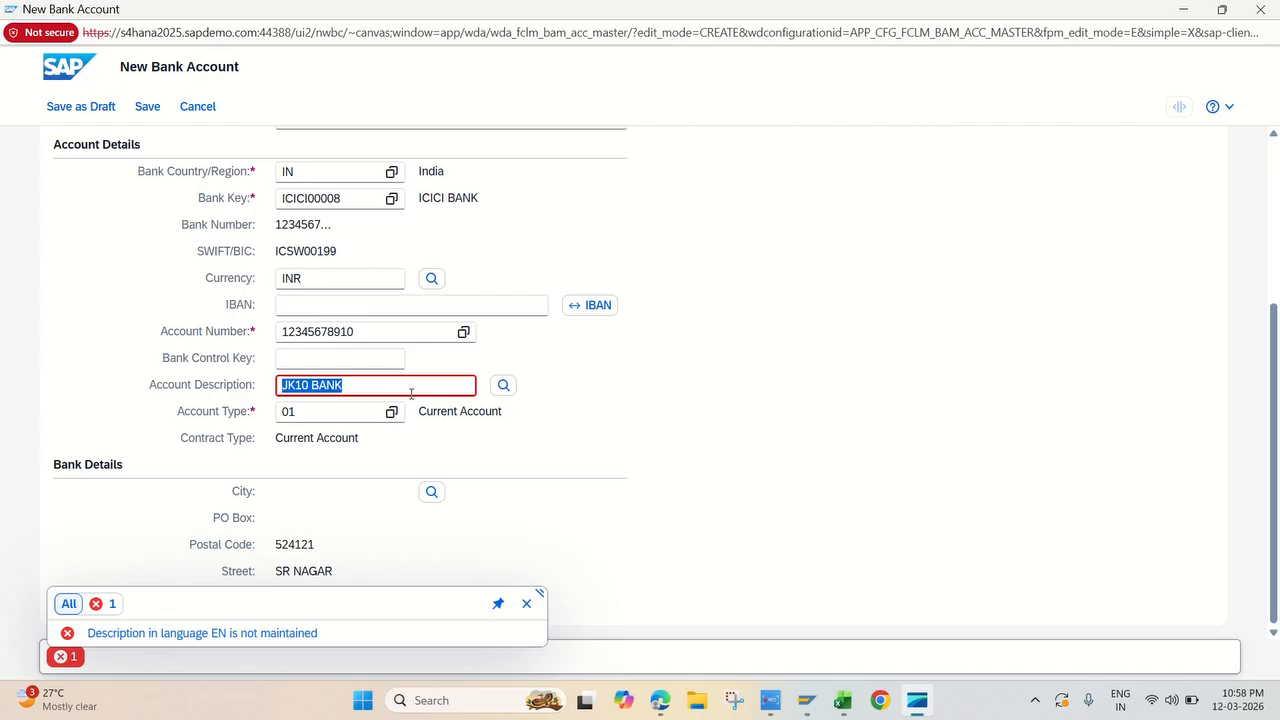
left_click(147, 106)
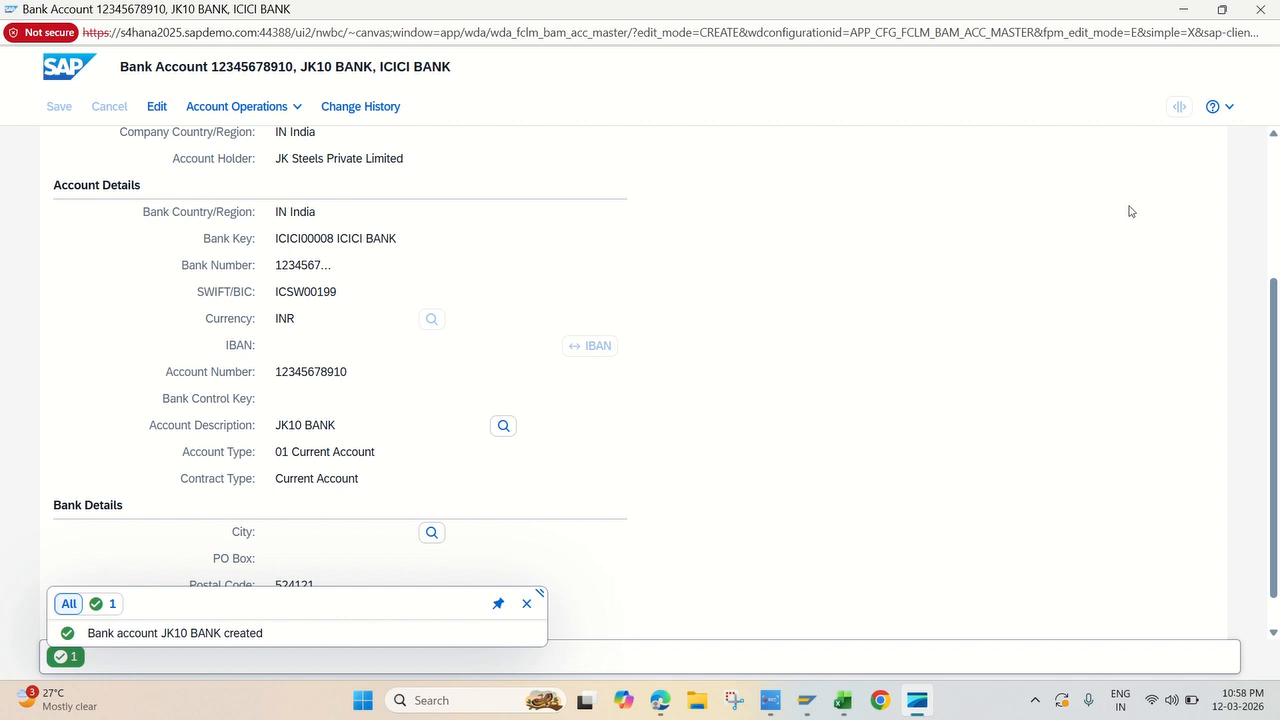
Step: Switch back to the FI12 session and check the bank accounts of house bank JKHIC
left_click(807, 700)
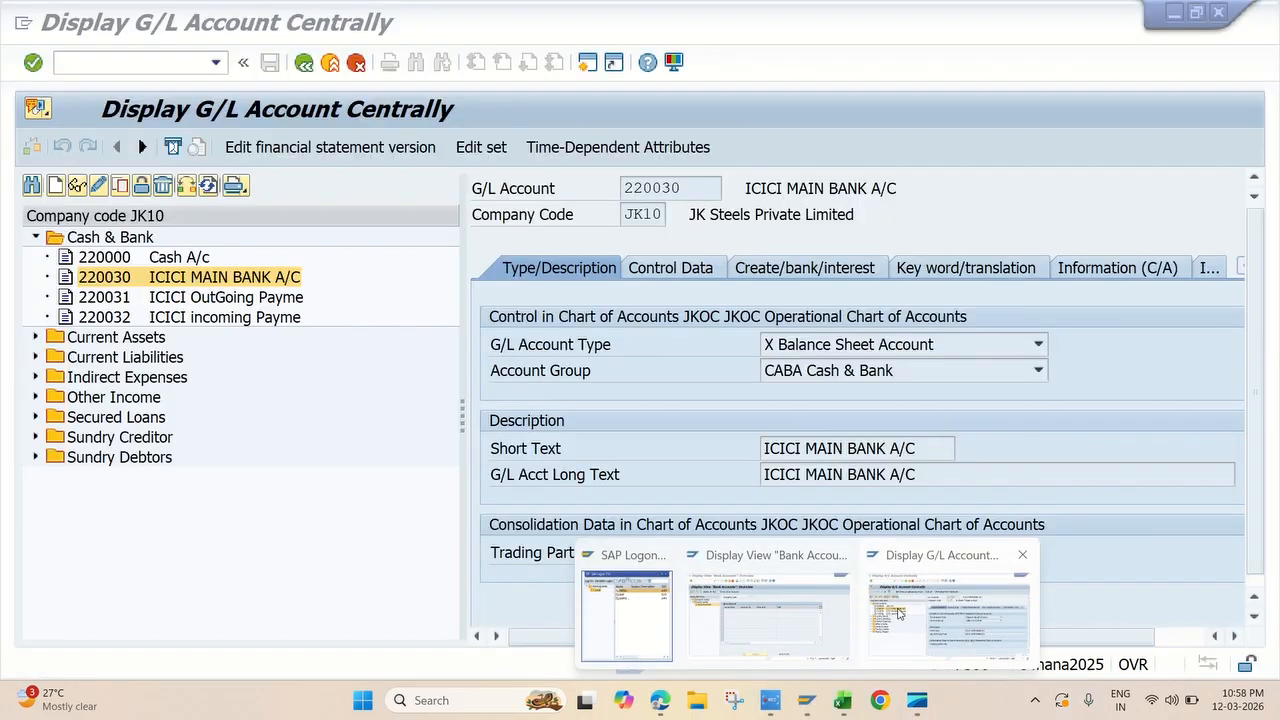
left_click(898, 612)
left_click(807, 700)
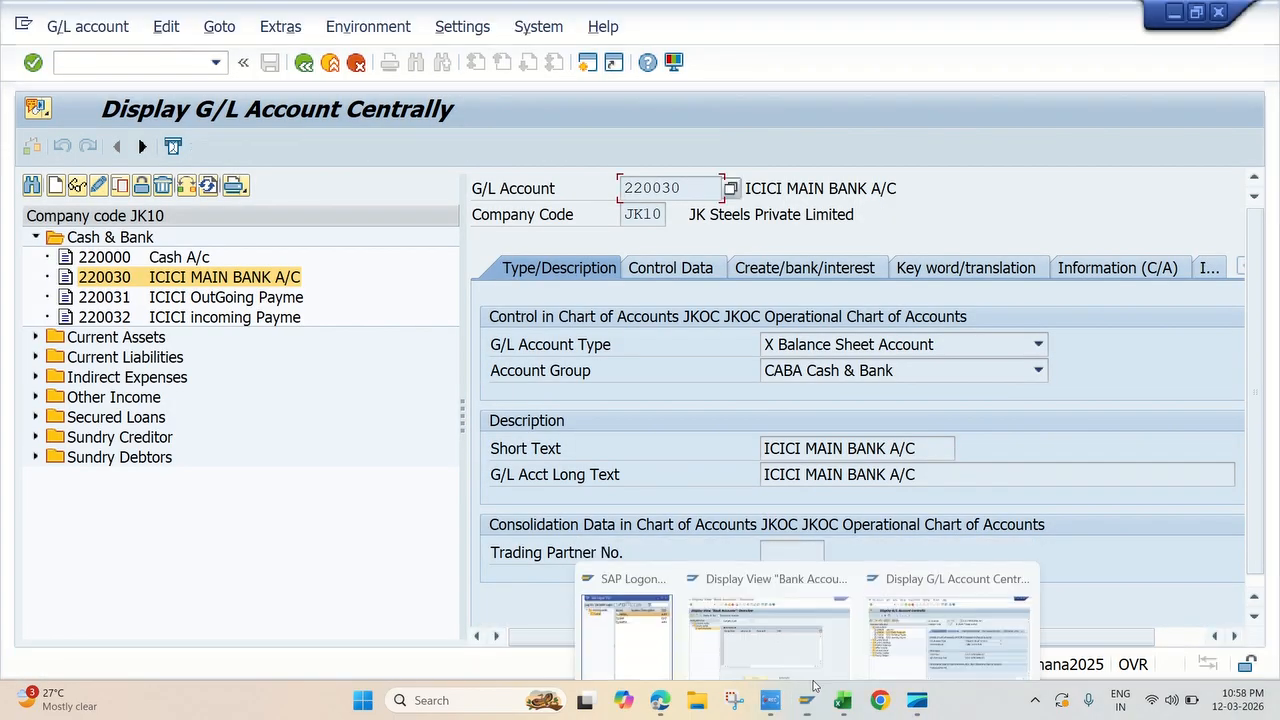
left_click(792, 622)
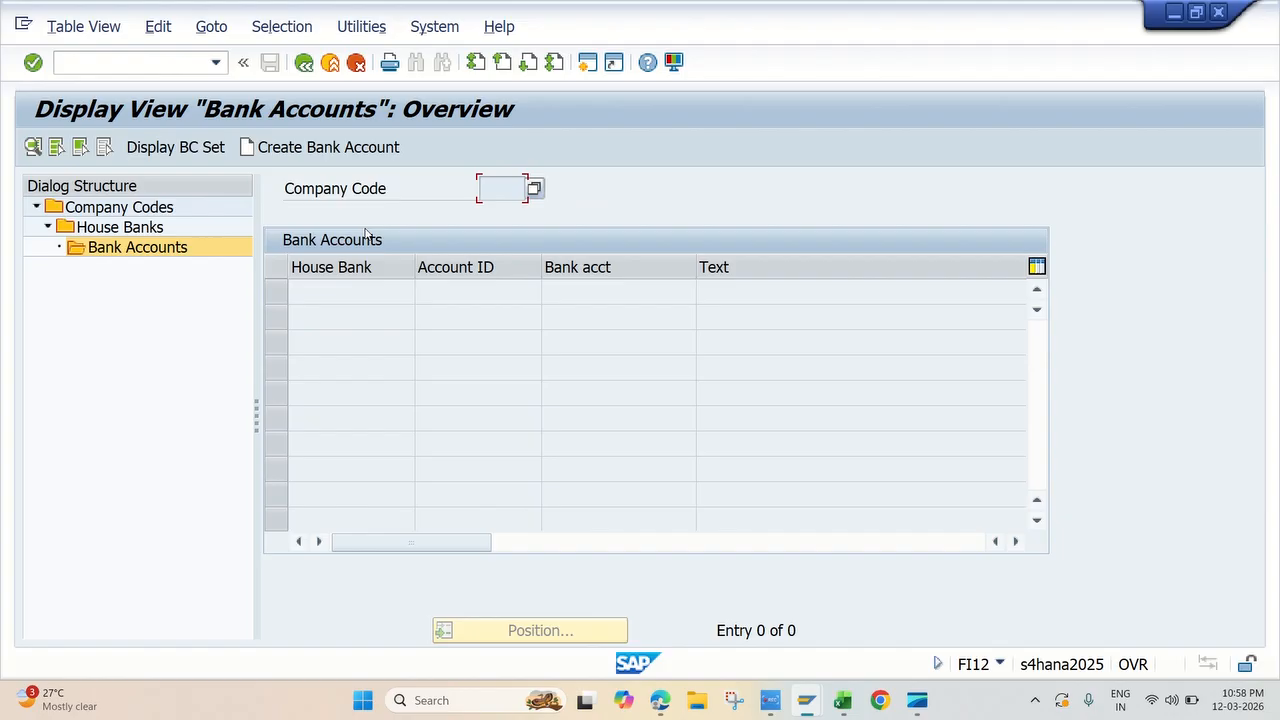
left_click(120, 232)
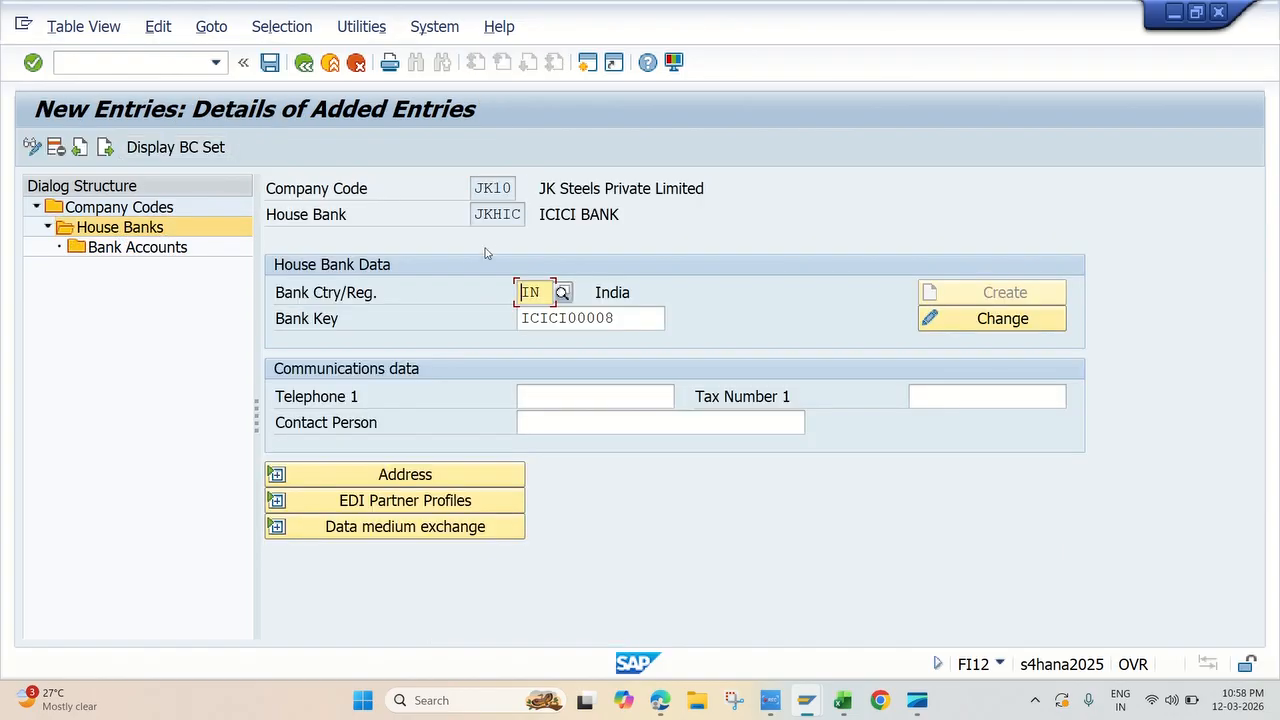
double_click(175, 248)
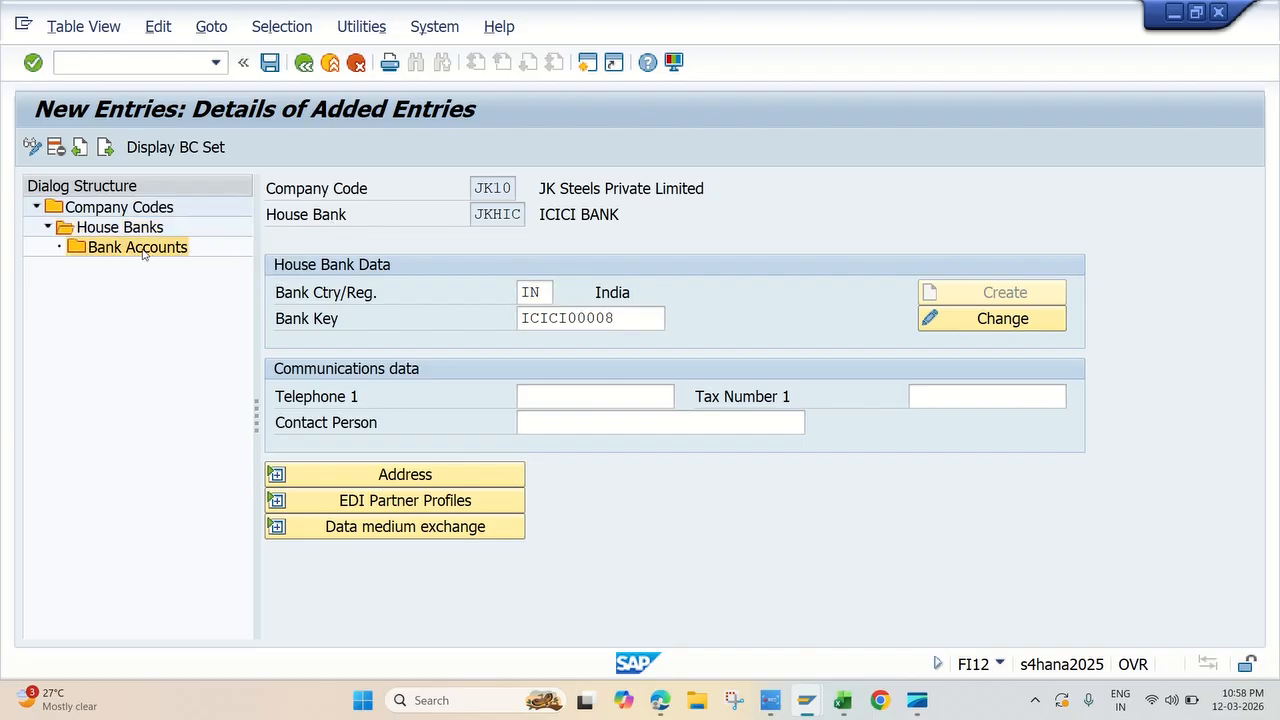
Step: Restart transaction FI12, locate company code JK10 and open its house banks
left_click(158, 57)
type("/NFI12")
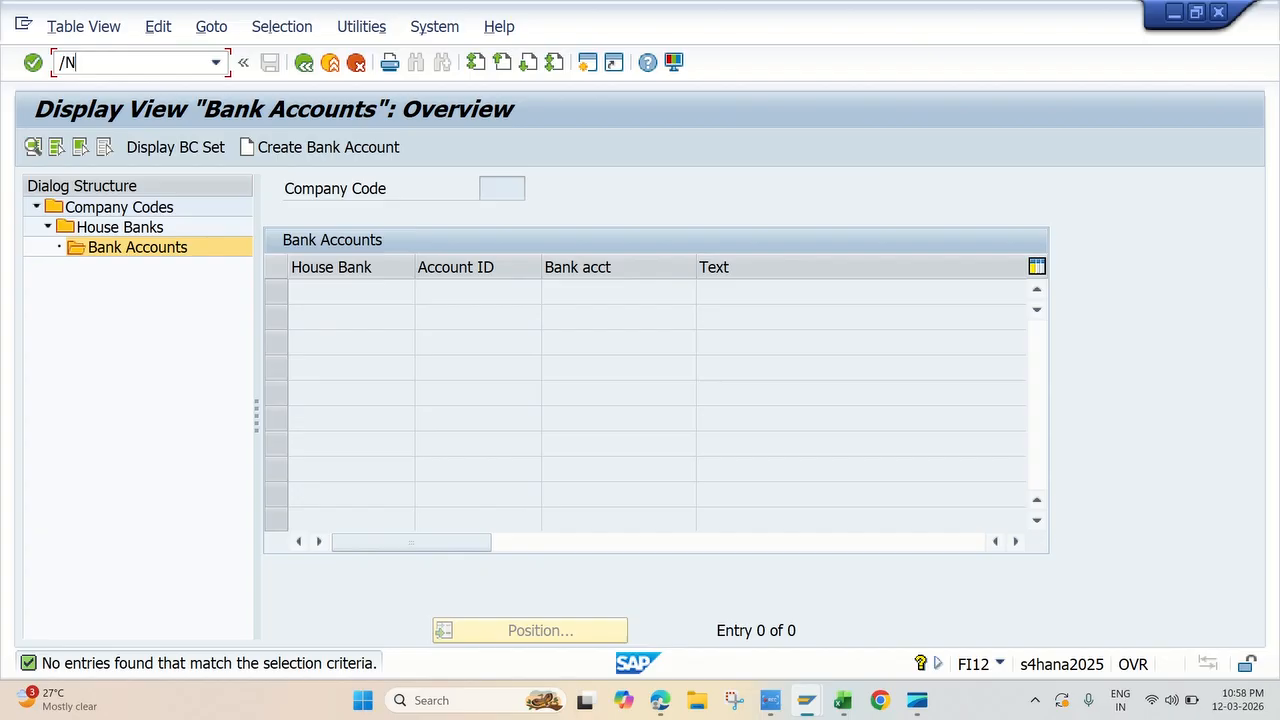
key("Return")
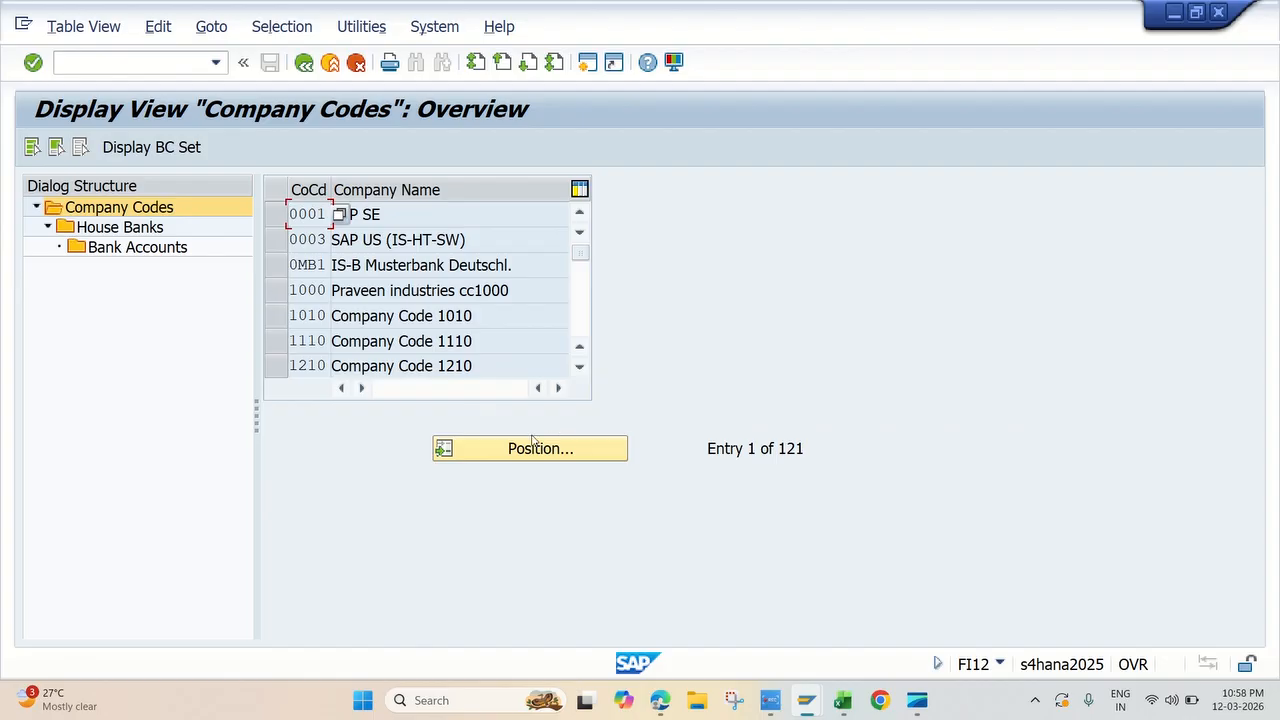
left_click(533, 446)
type("JK10")
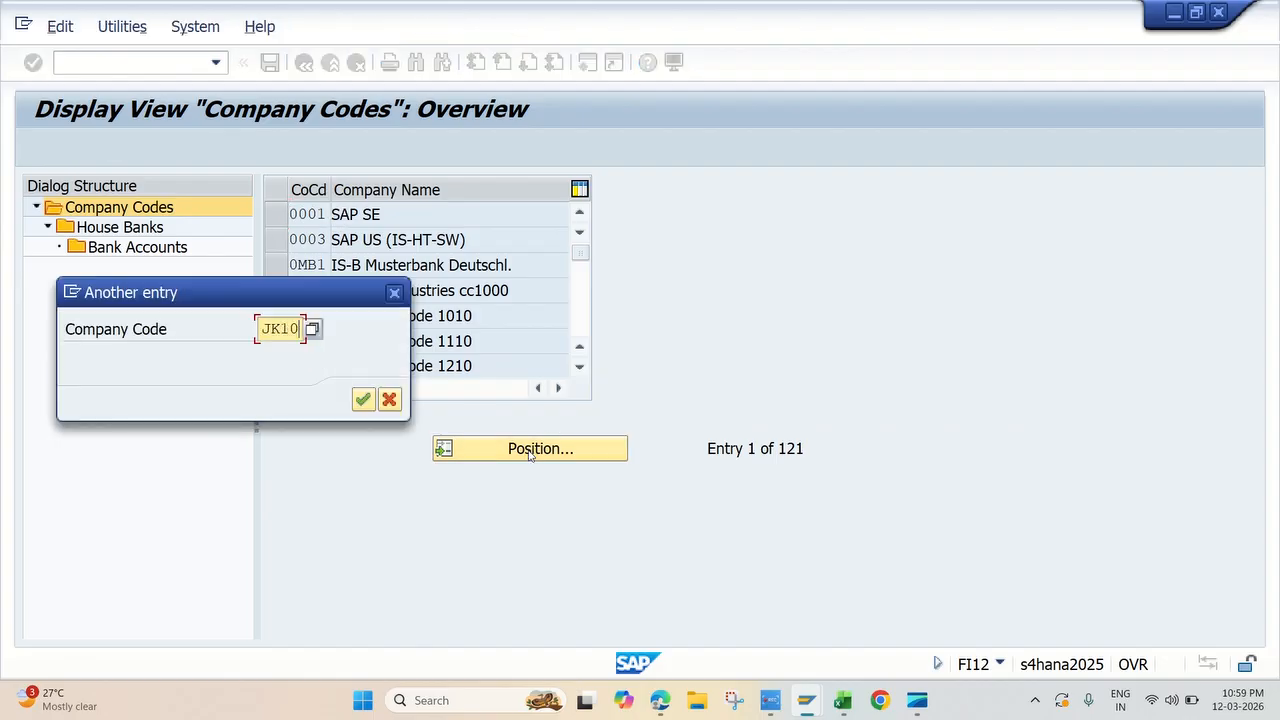
key("Return")
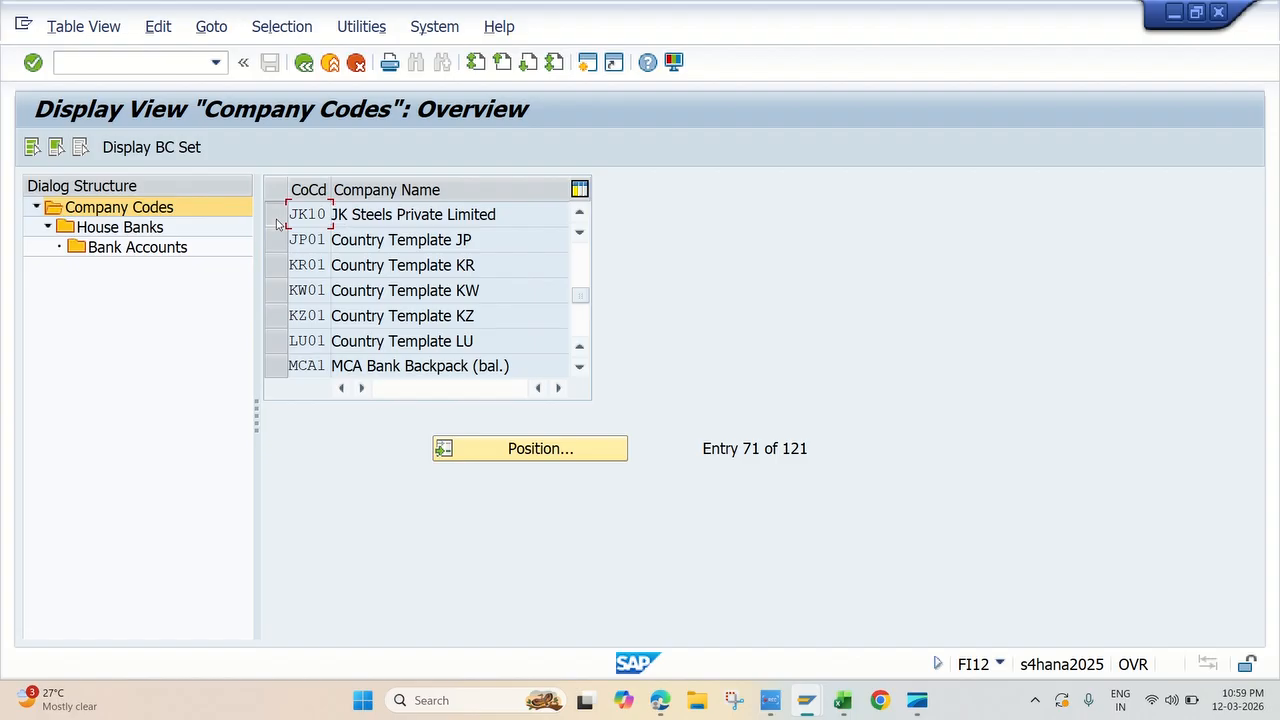
left_click(277, 214)
double_click(133, 228)
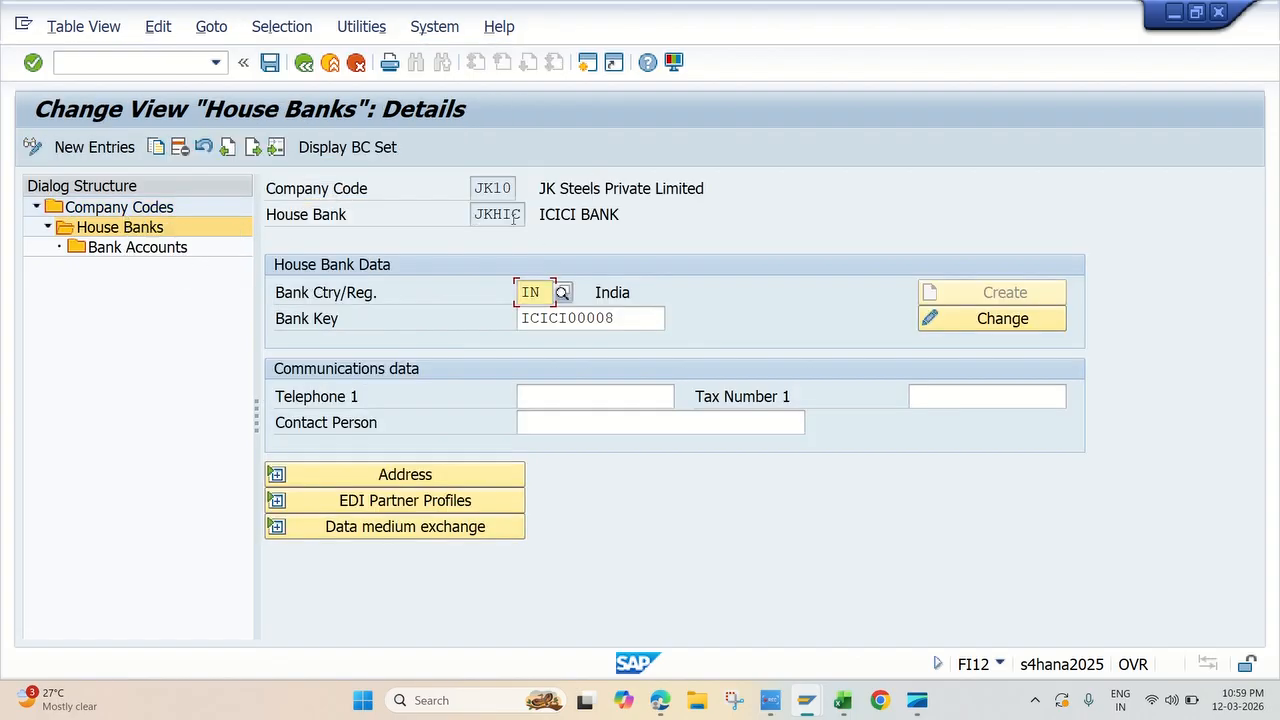
Step: Examine the bank account details of house bank JKHIC, including G/L account, currency, address and control data
double_click(157, 249)
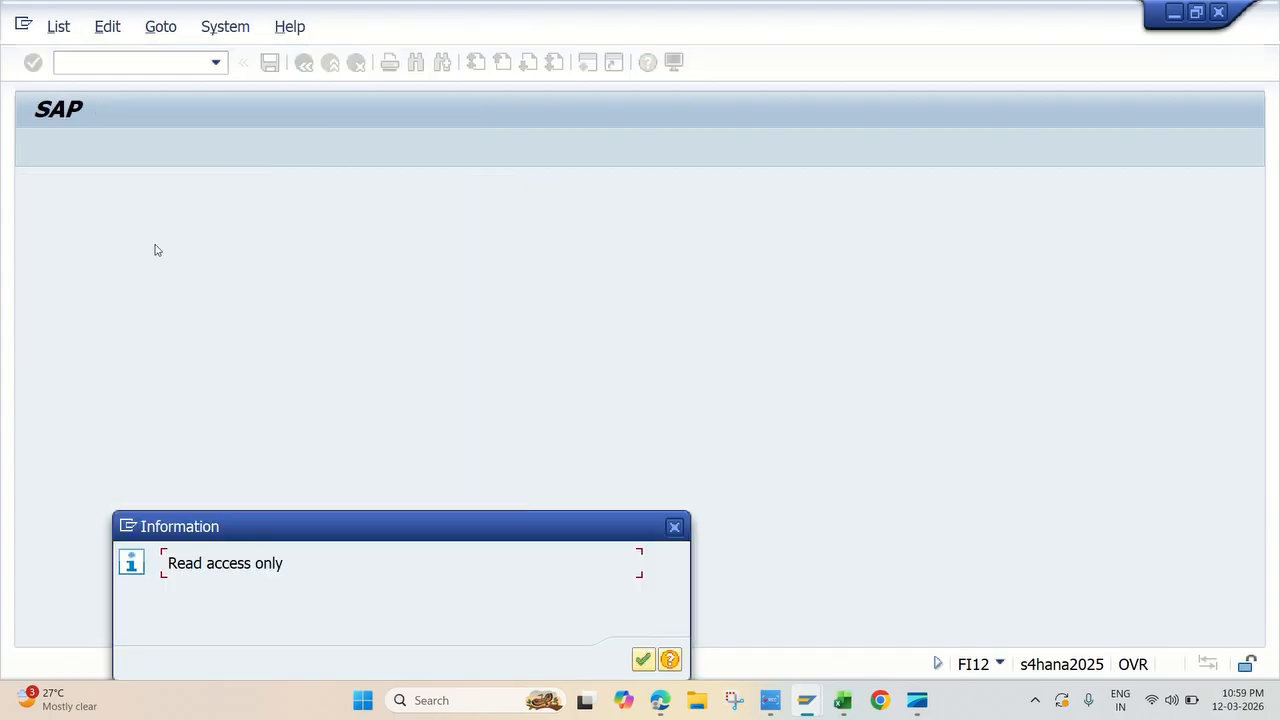
left_click(643, 660)
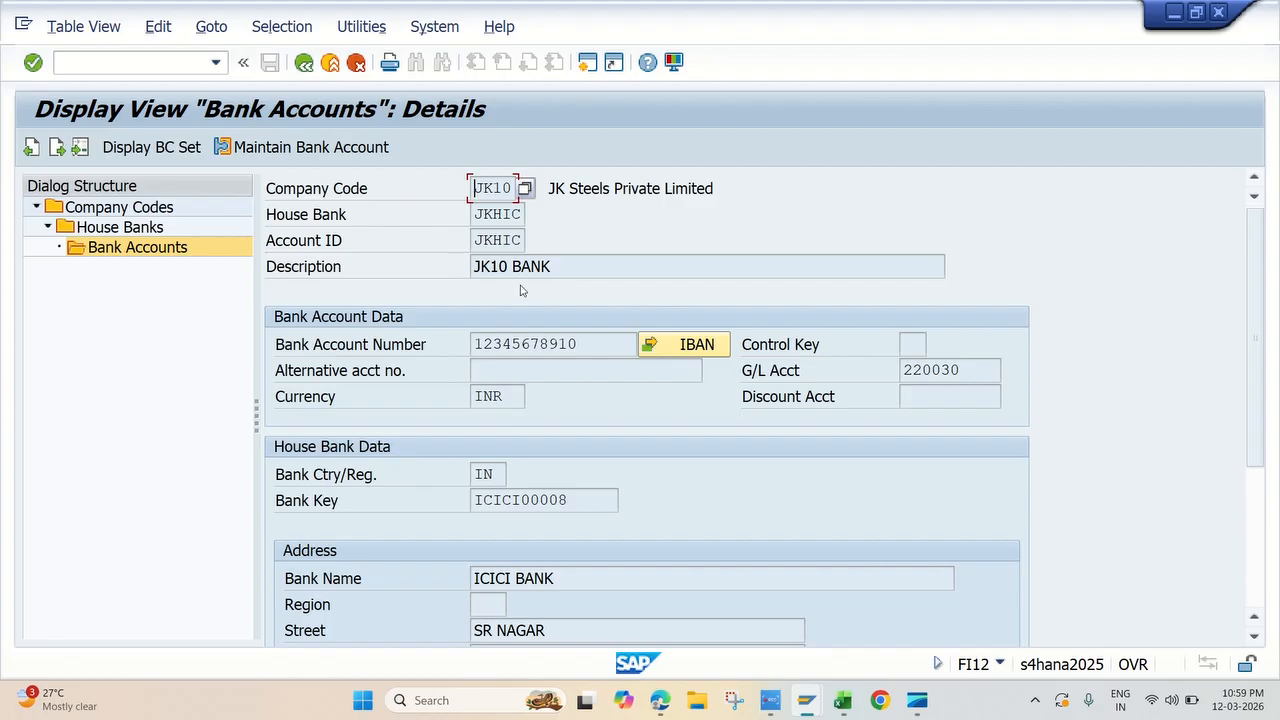
scroll(545, 447, "down", 1)
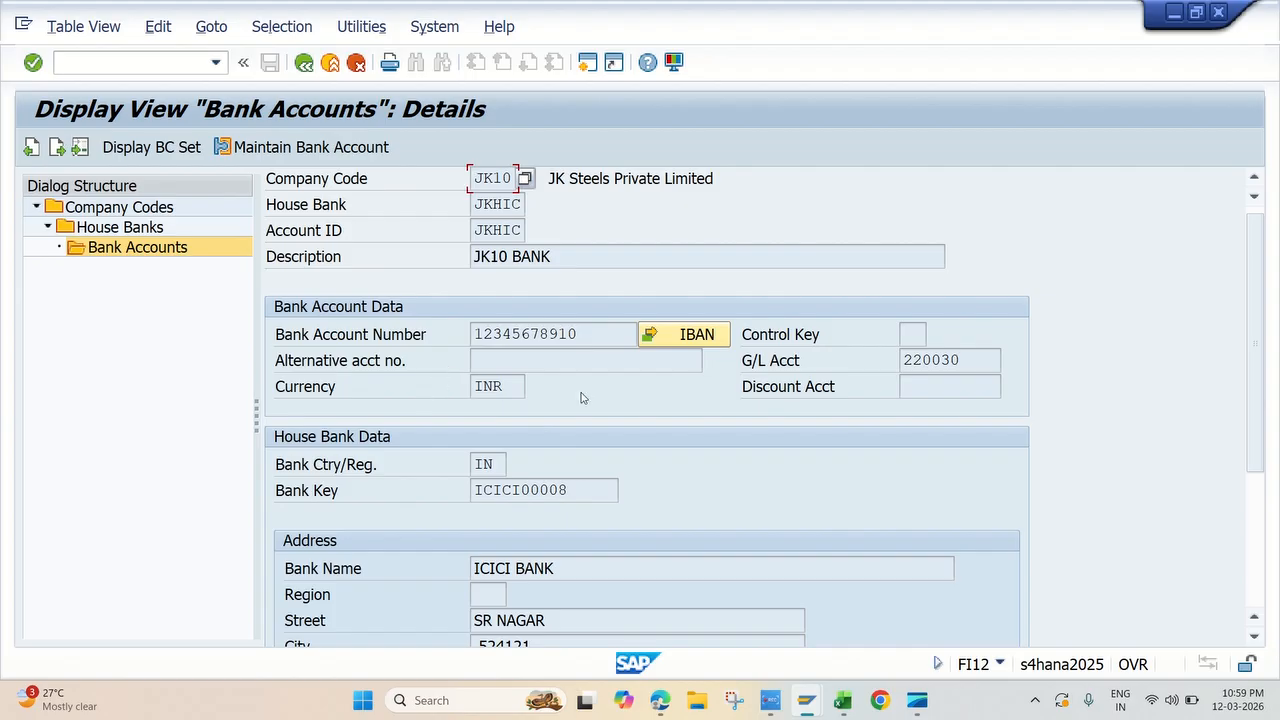
scroll(580, 405, "down", 3)
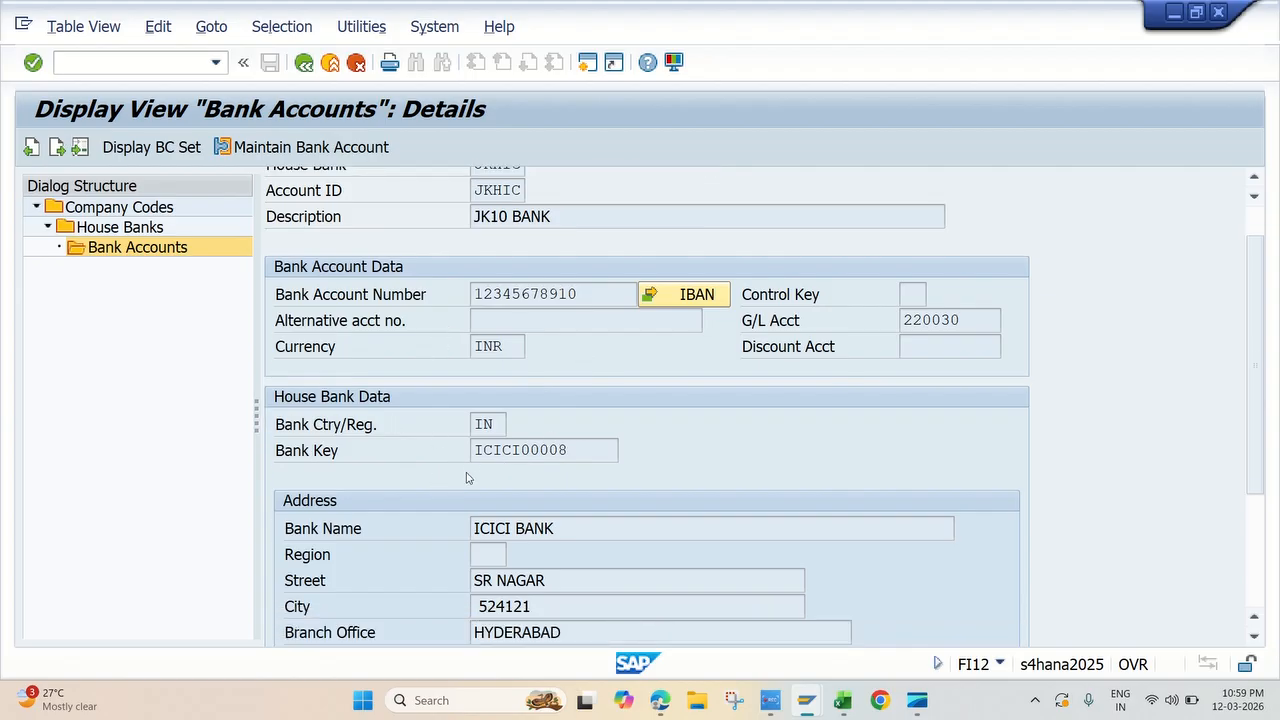
scroll(466, 478, "down", 3)
scroll(449, 495, "down", 3)
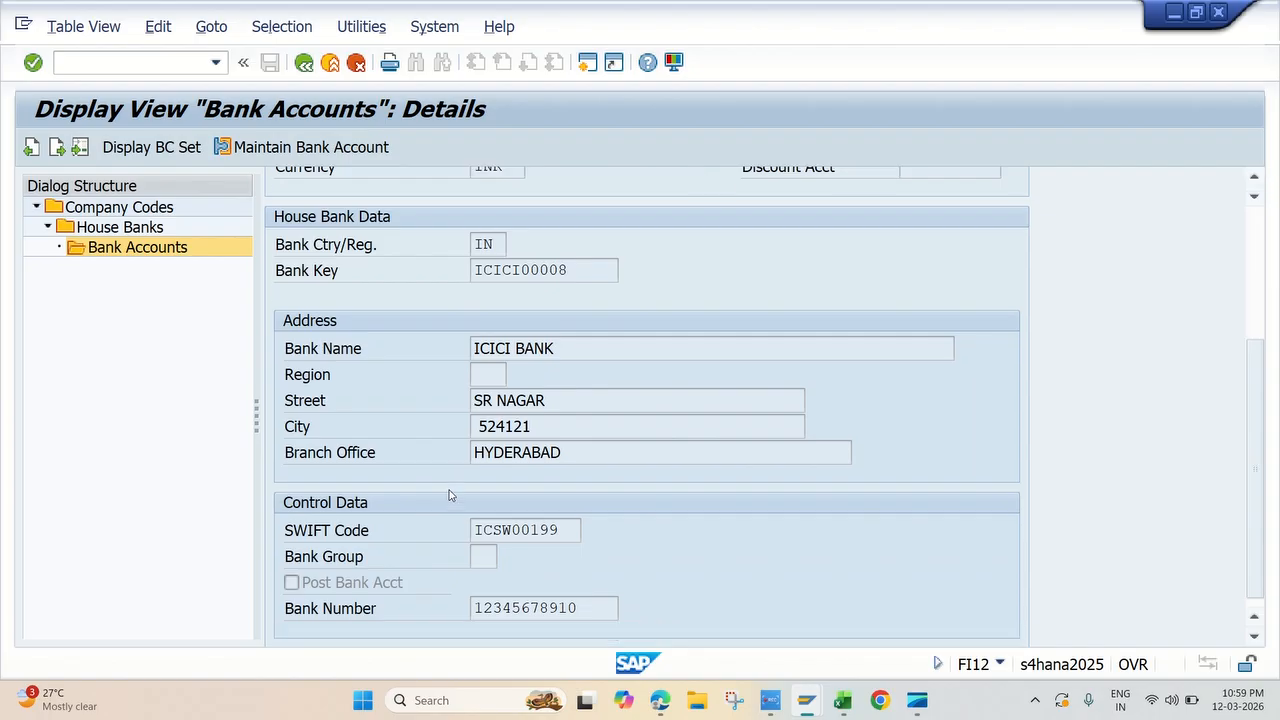
scroll(449, 495, "down", 1)
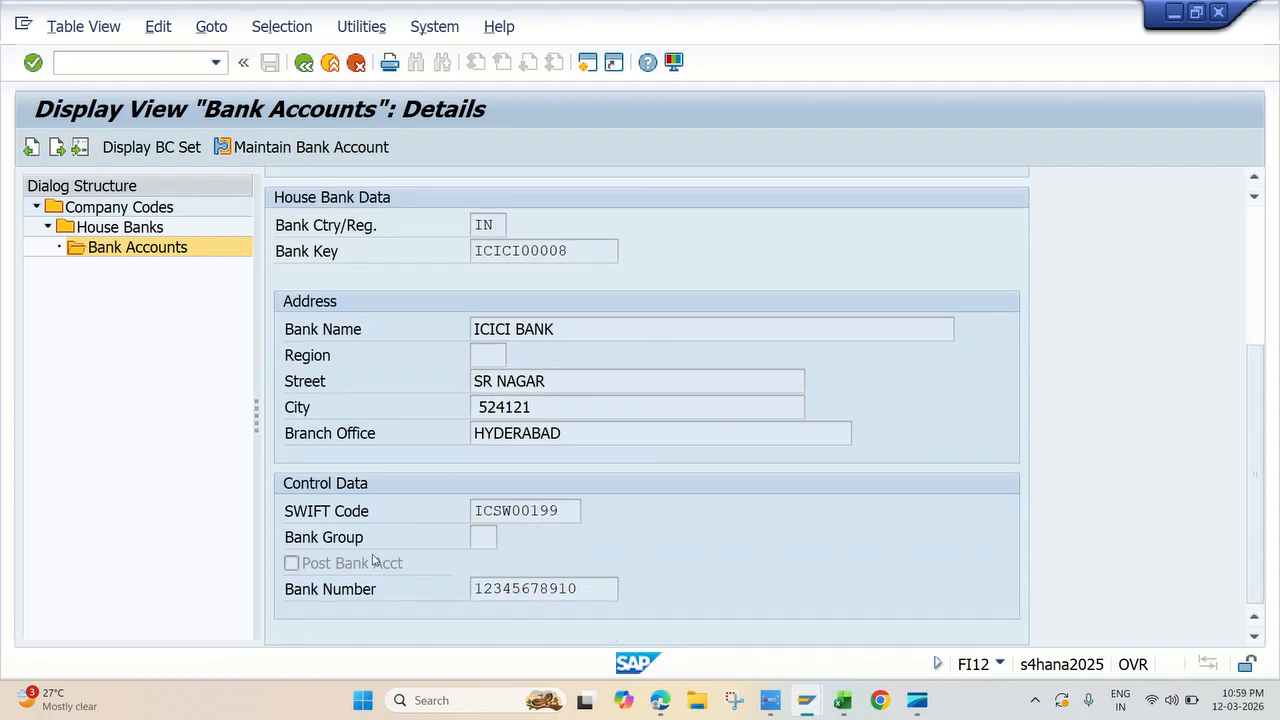
scroll(751, 465, "up", 8)
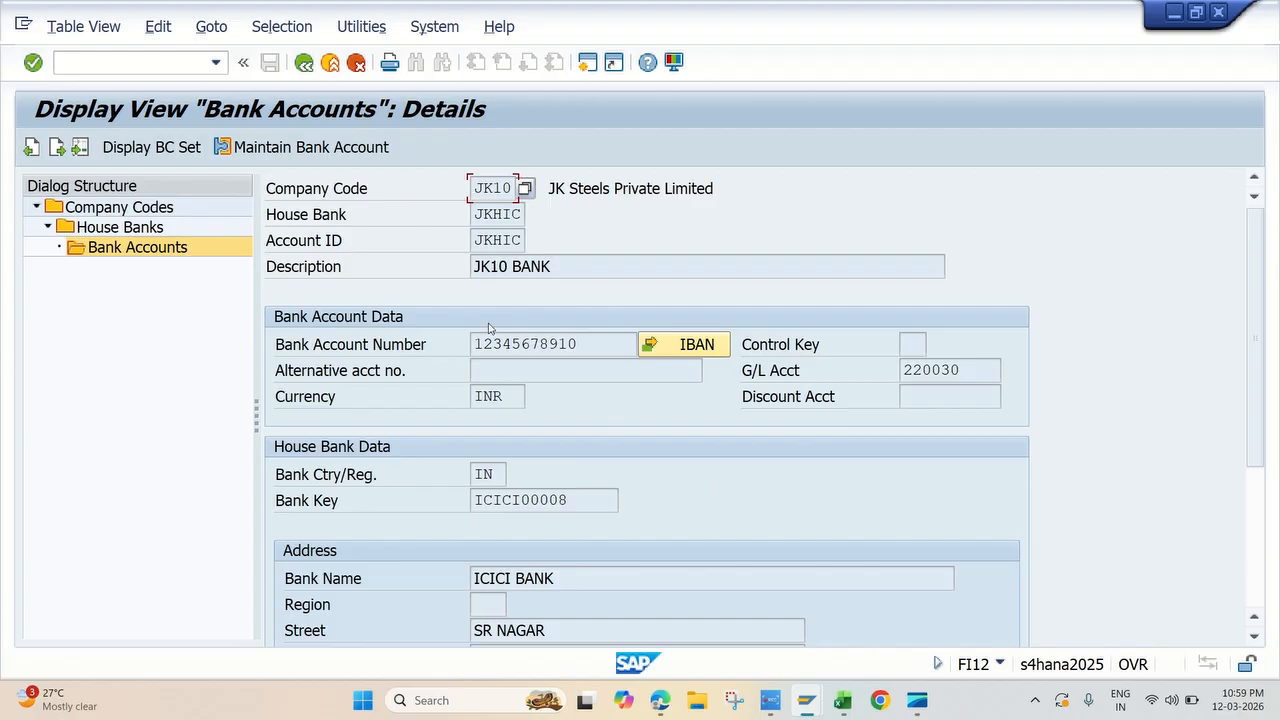
left_click(113, 228)
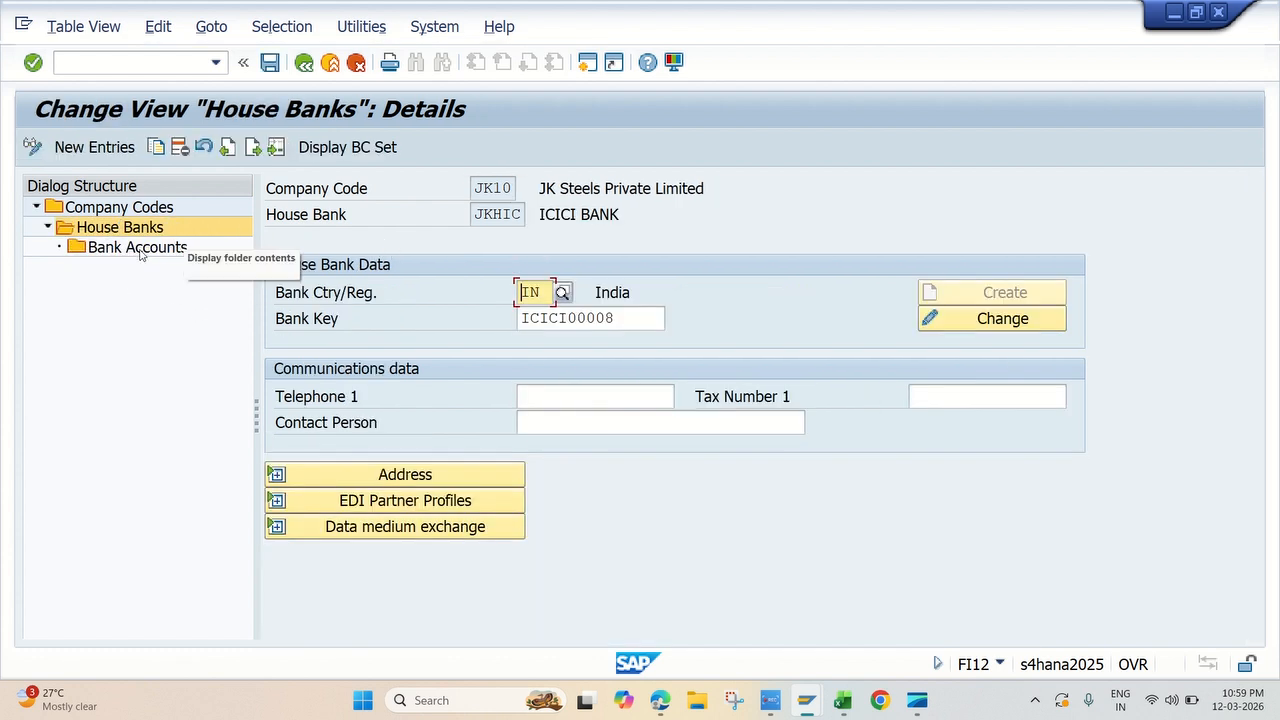
left_click(182, 249)
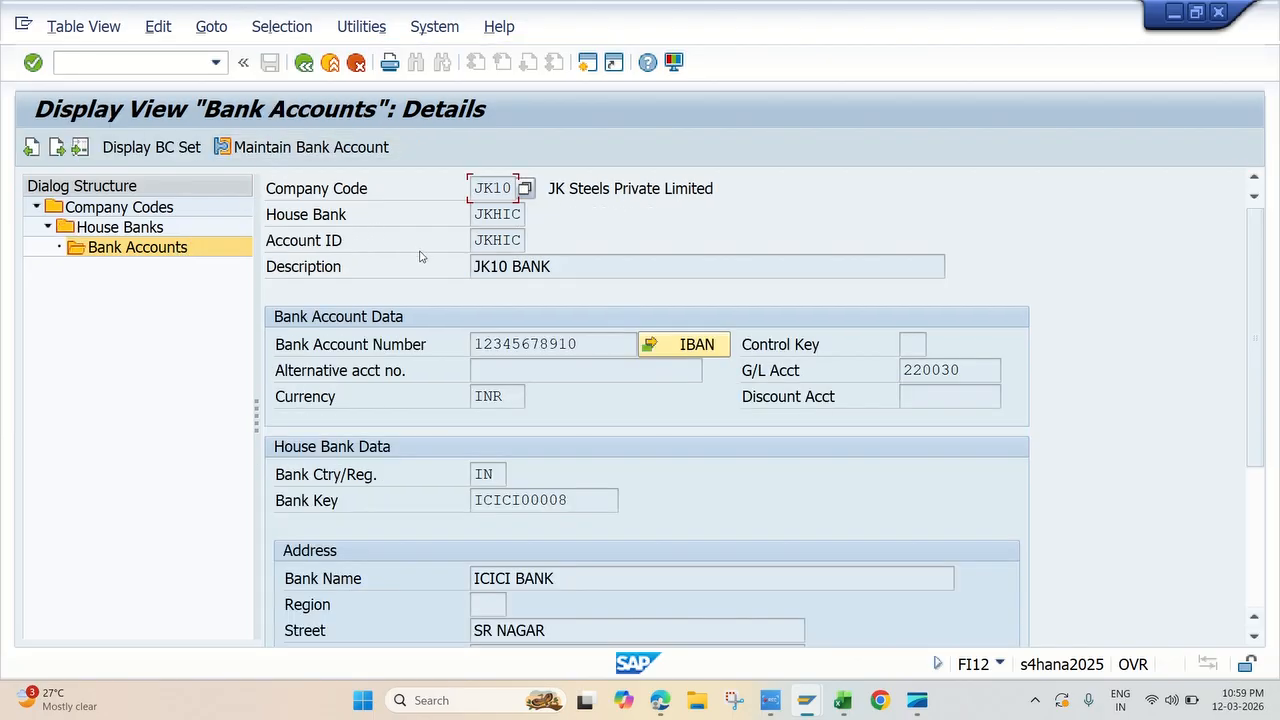
Step: Close the bank account details and consult the HOUSE BANK topic list in the Excel workbook
left_click(304, 64)
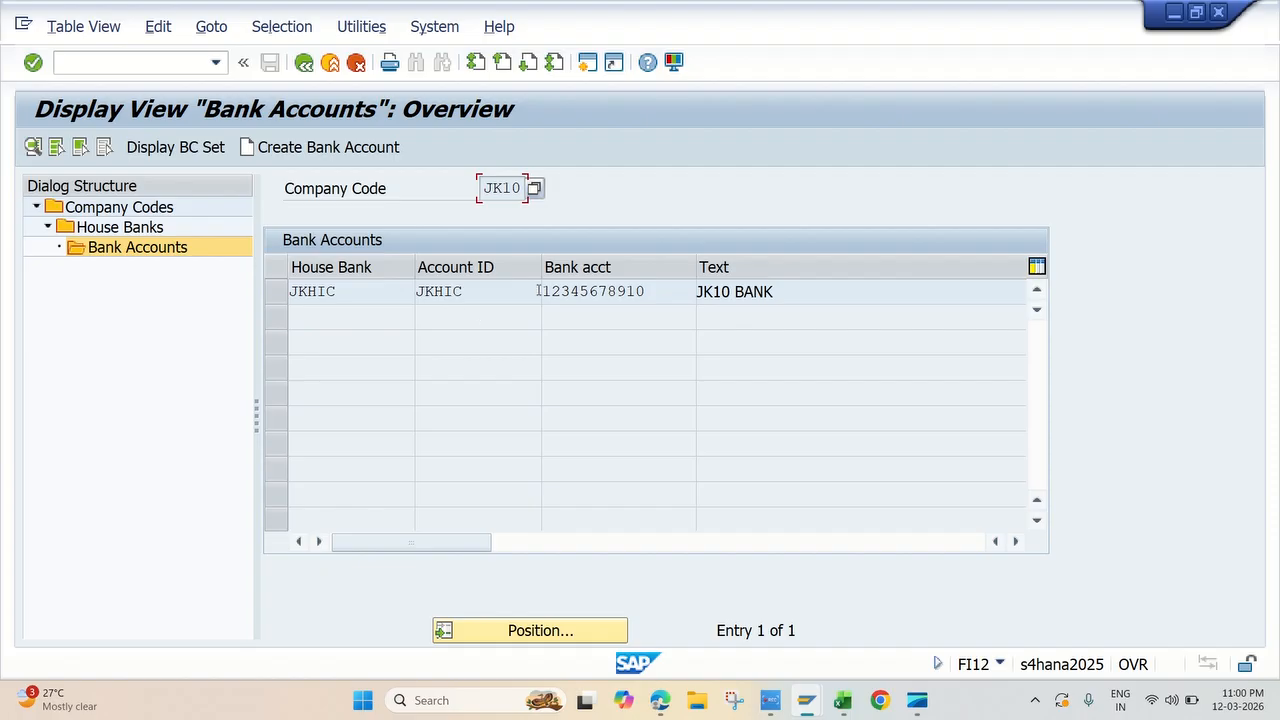
left_click(770, 700)
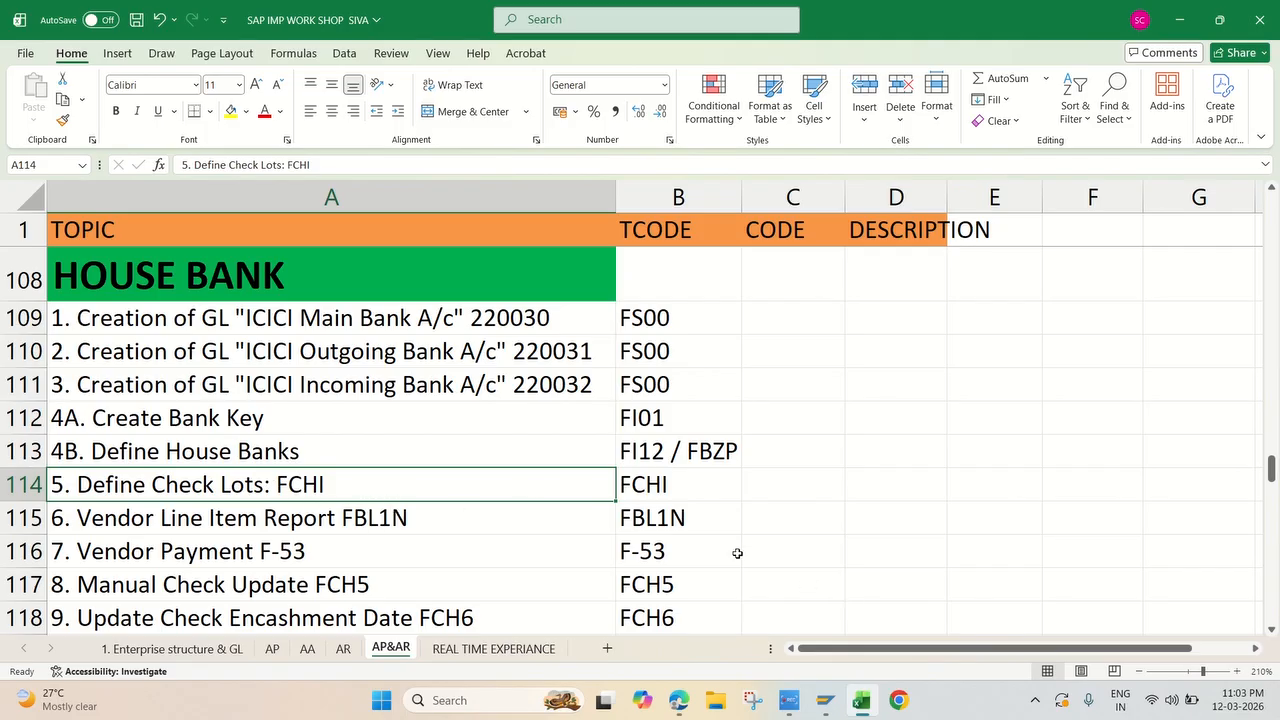
Step: Switch to the SAP Easy Access session and open the SAP Reference IMG through transaction SPRO
left_click(824, 700)
left_click(843, 604)
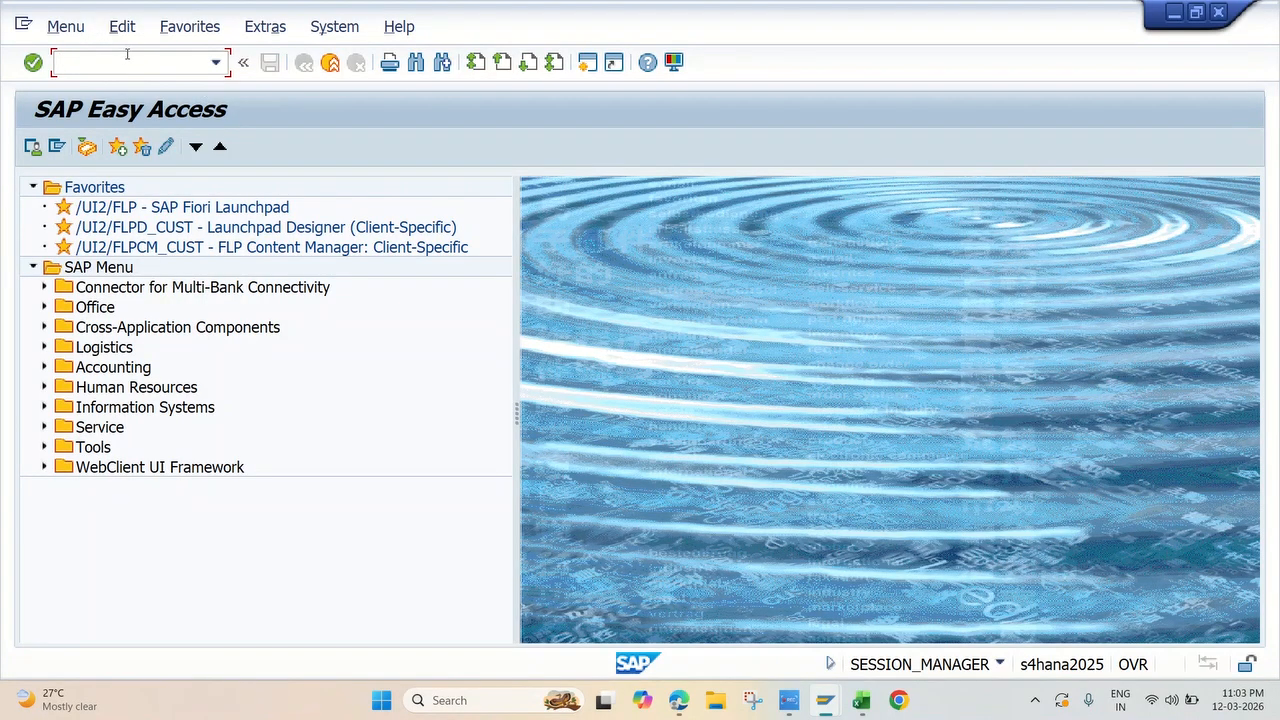
type("spro")
key("Return")
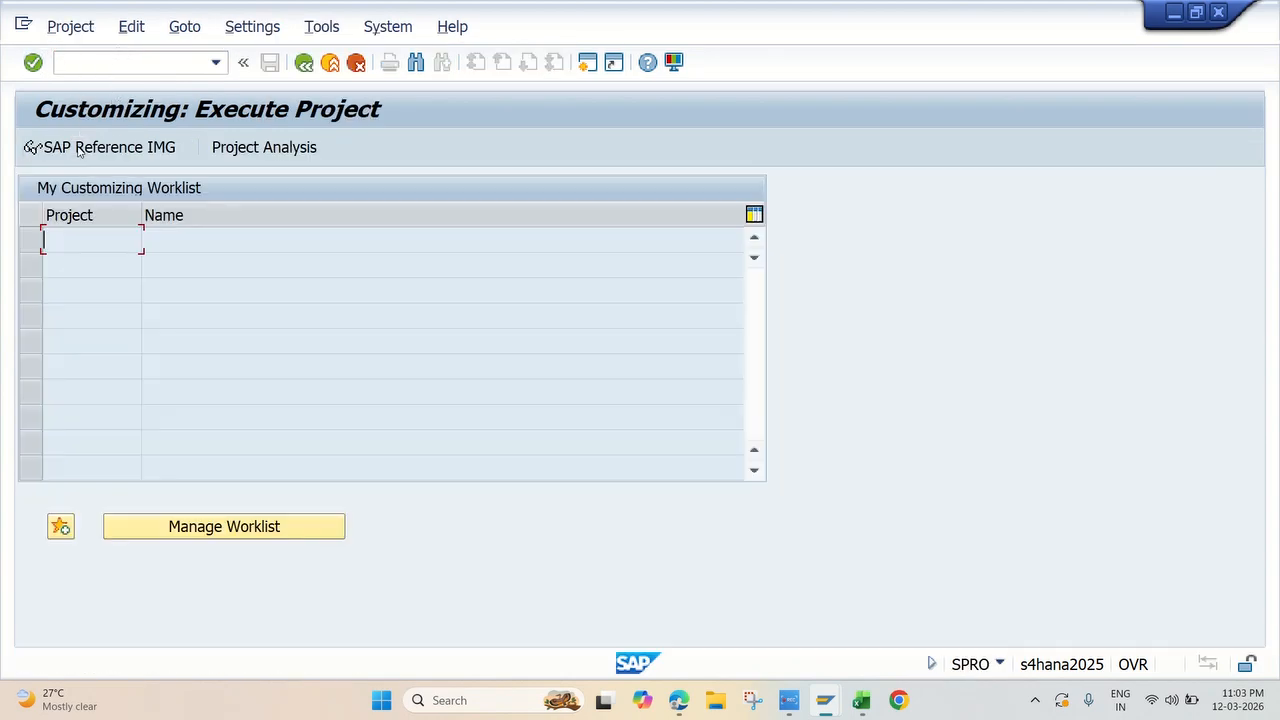
left_click(78, 150)
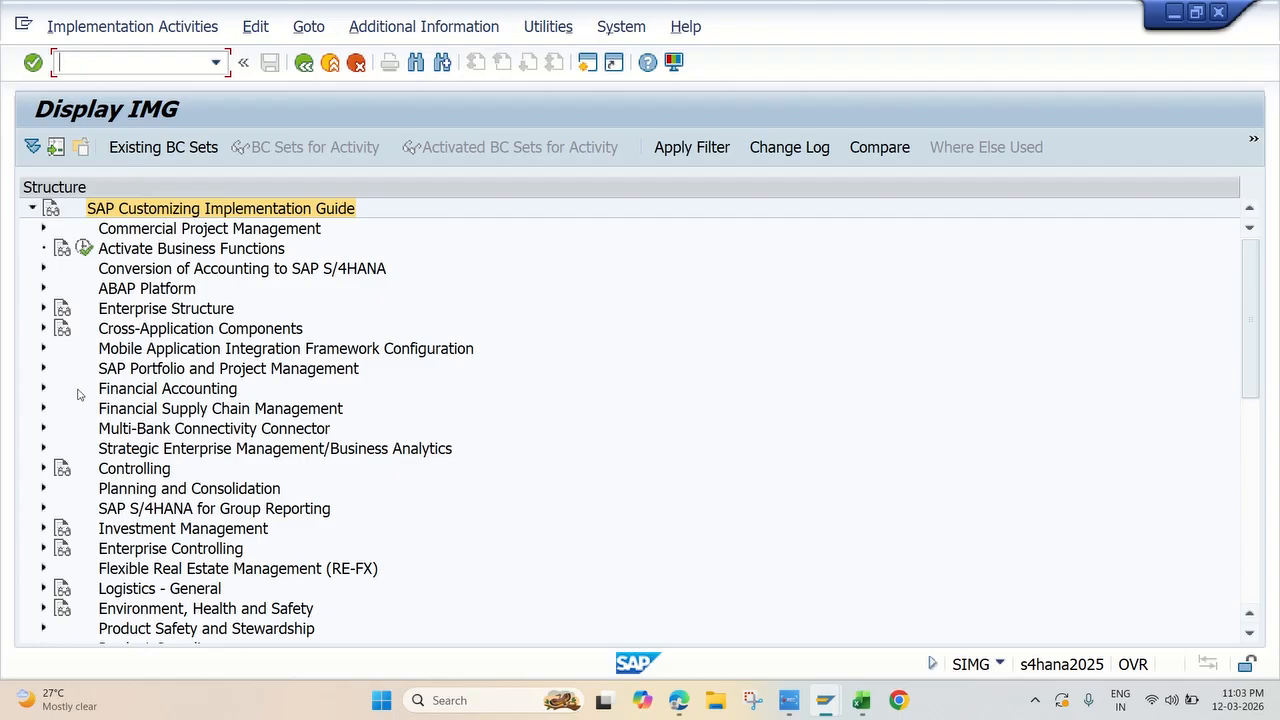
Step: Expand the IMG path Financial Accounting, Accounts Receivable and Accounts Payable, Business Transactions, Outgoing Payments, Automatic Outgoing Payments, Payment Media
left_click(43, 391)
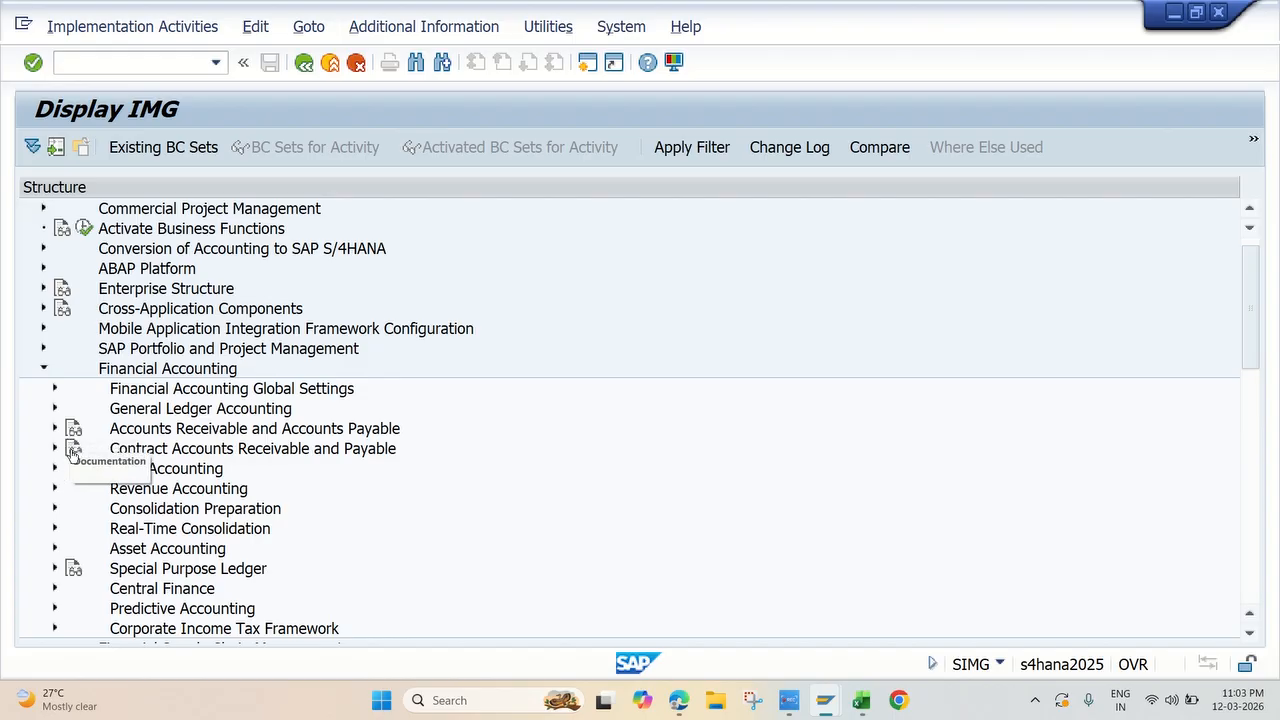
left_click(54, 429)
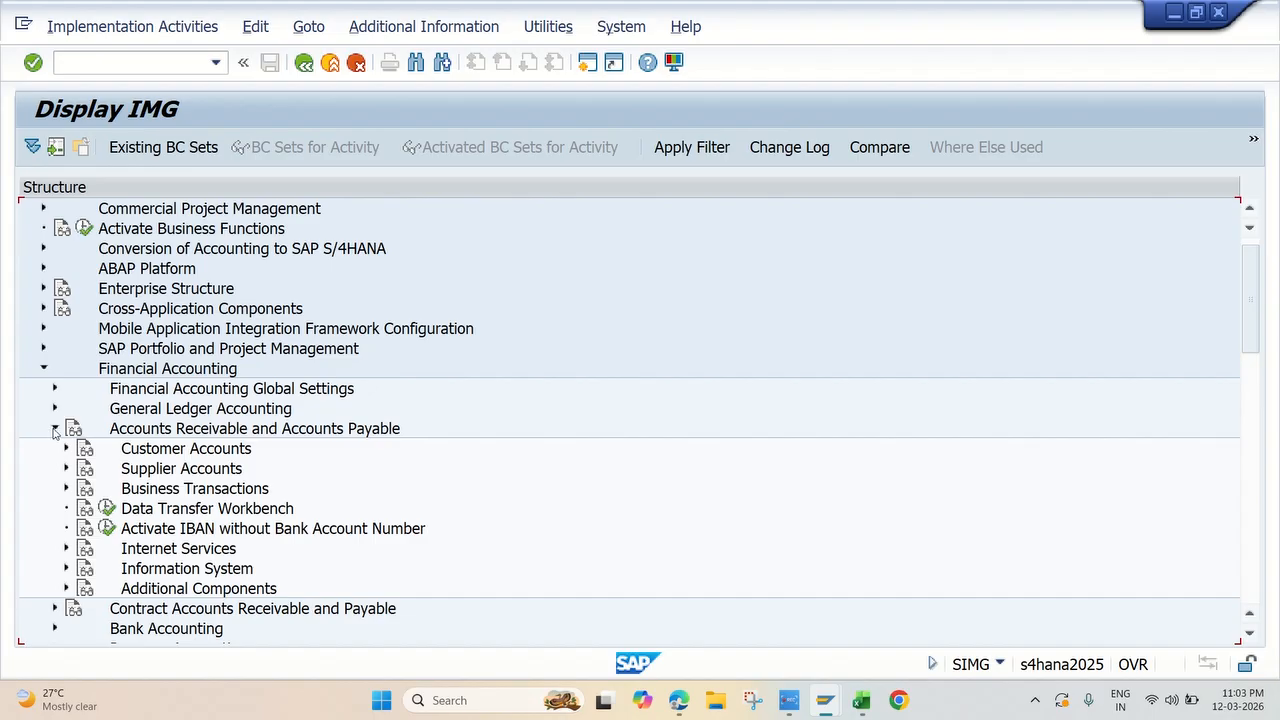
scroll(150, 450, "down", 2)
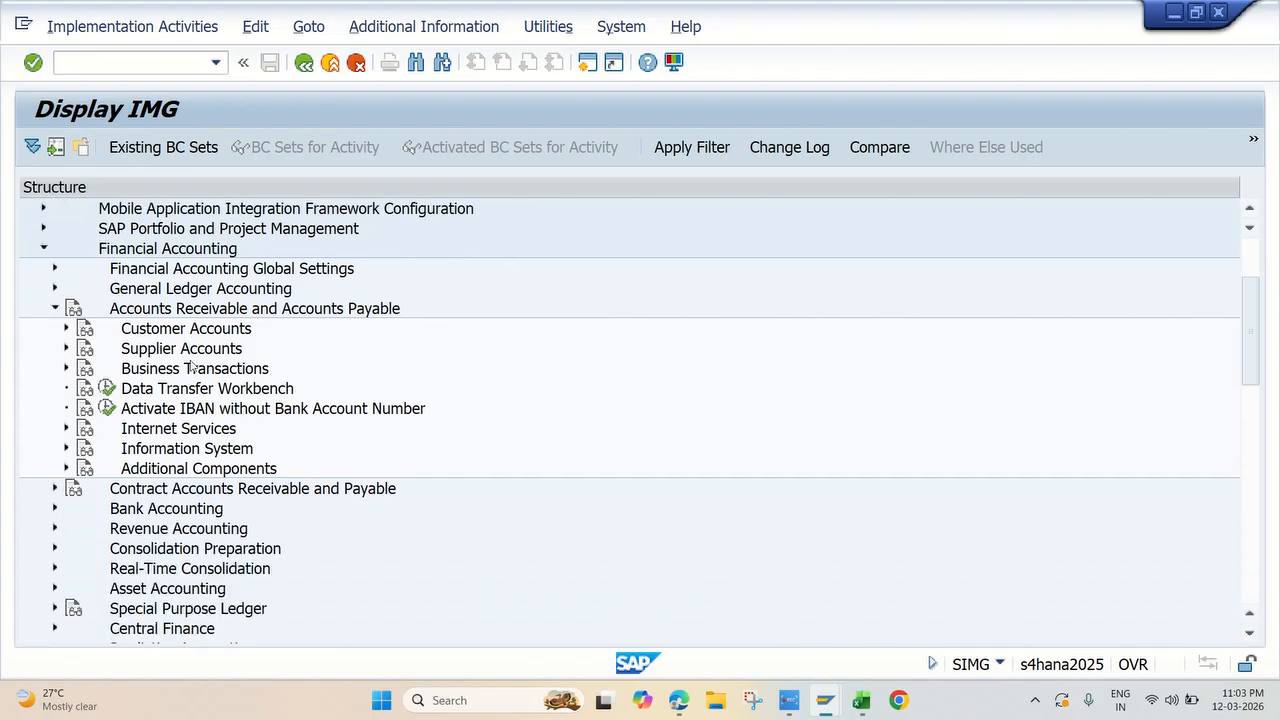
left_click(66, 369)
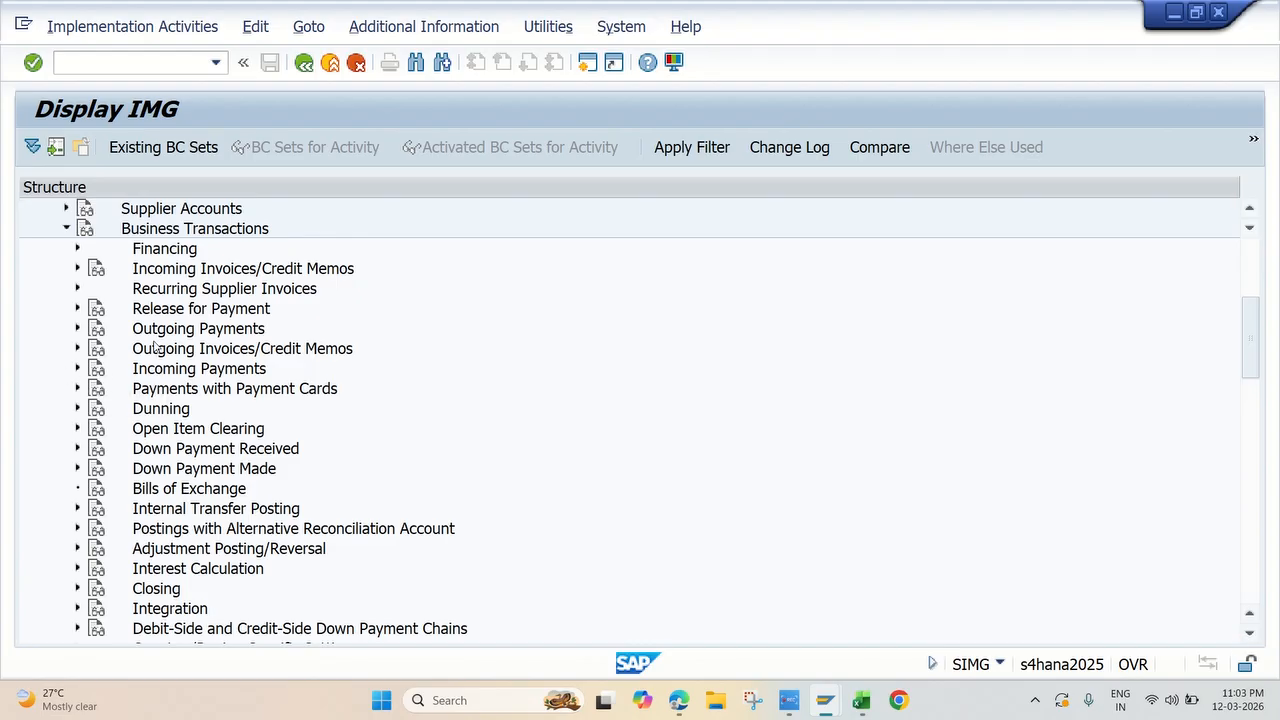
left_click(77, 329)
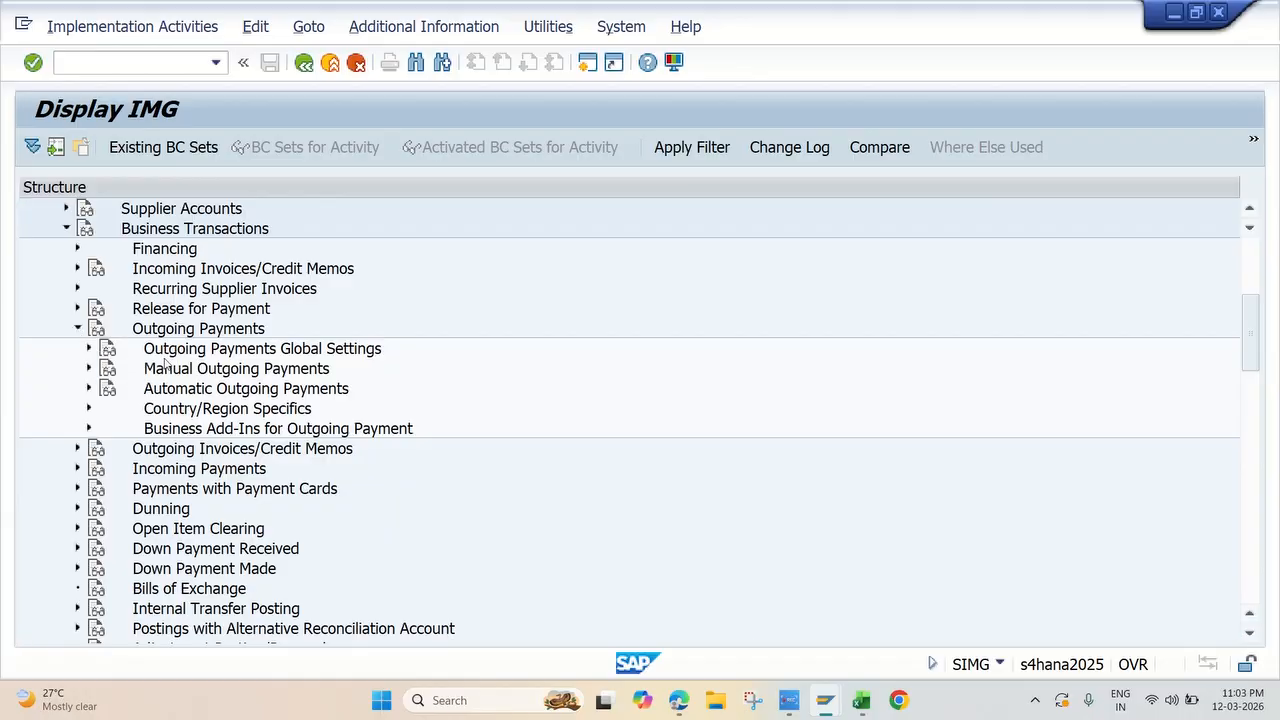
left_click(89, 389)
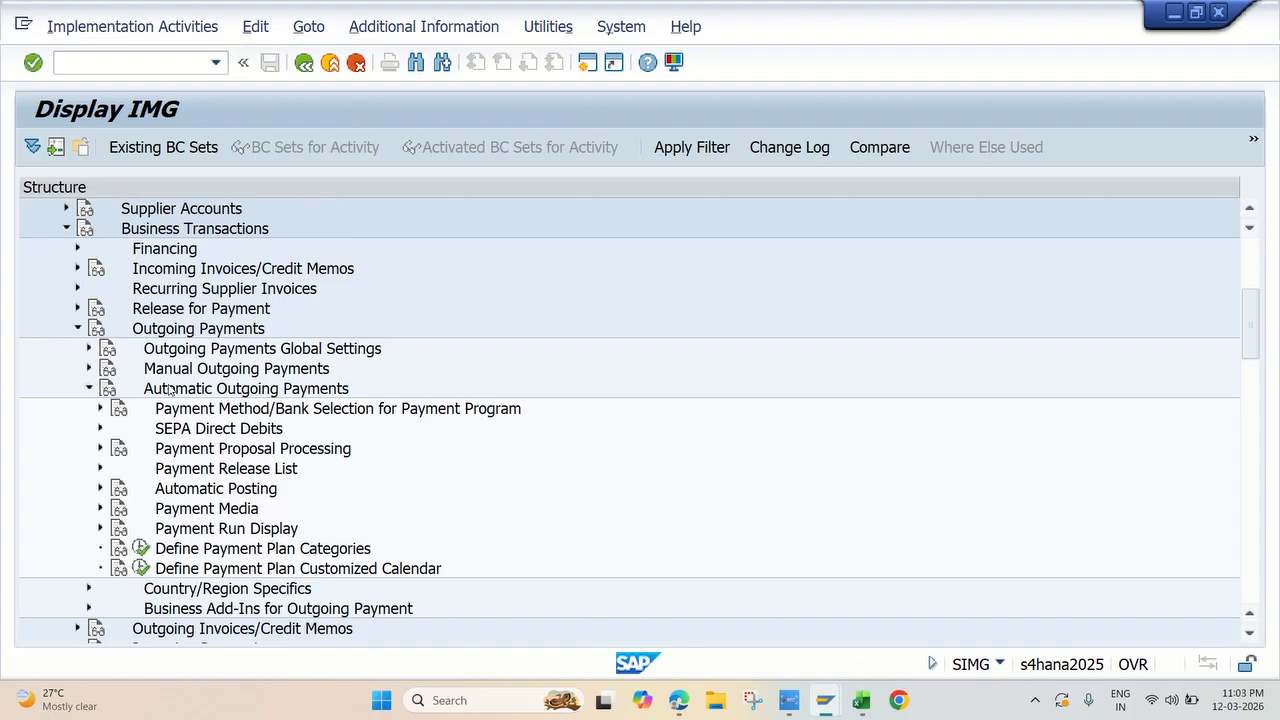
scroll(168, 389, "down", 1)
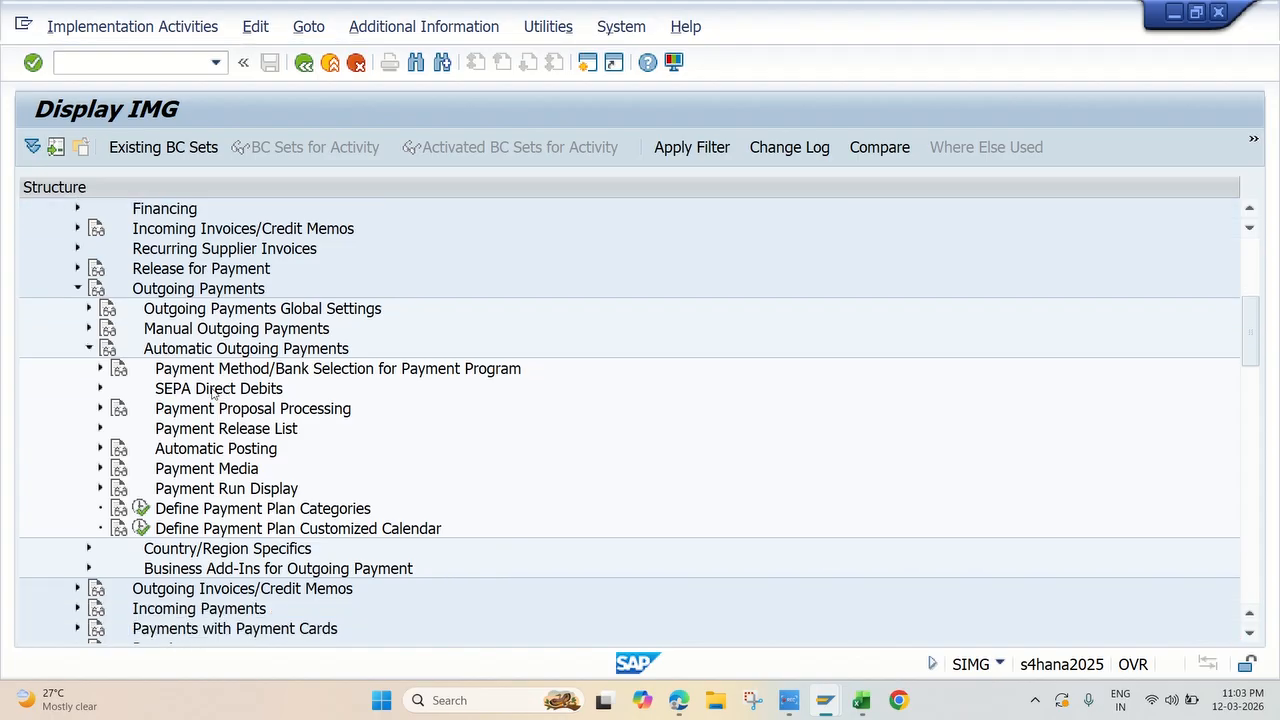
left_click(100, 468)
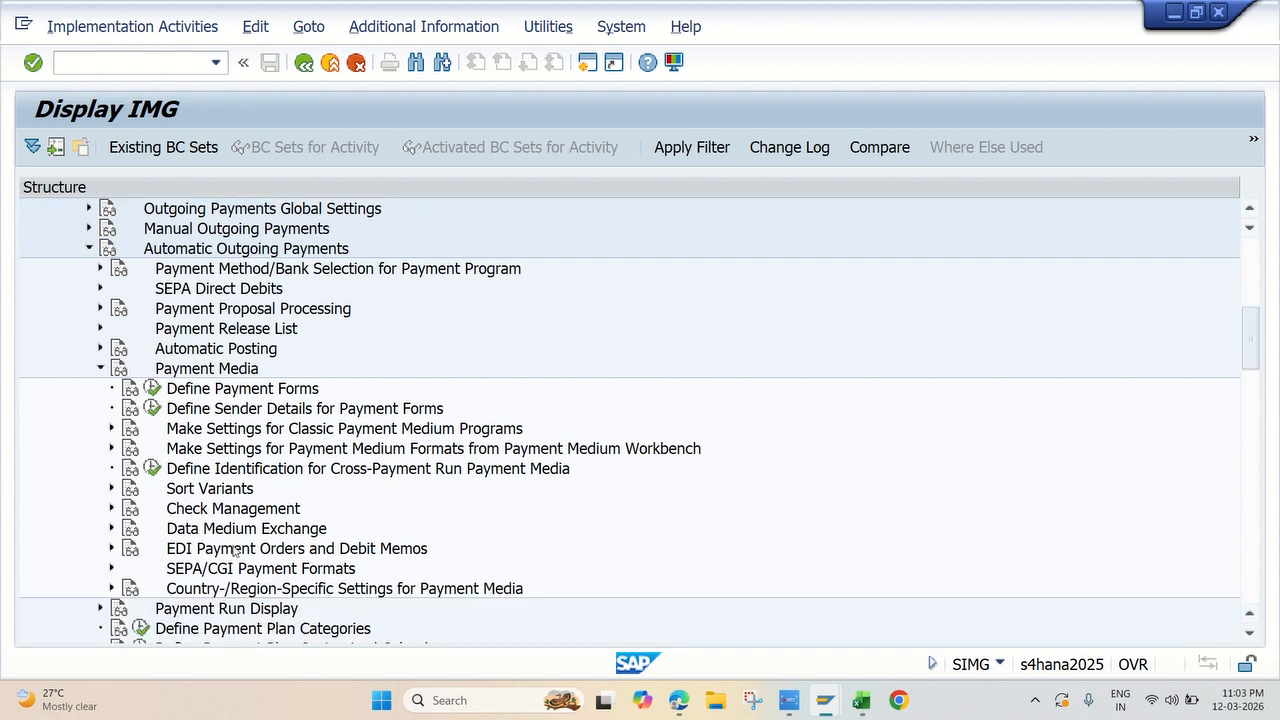
Step: Expand Check Management under Payment Media and execute the activity Define Number Ranges for Checks
scroll(236, 550, "down", 2)
scroll(232, 540, "down", 1)
scroll(210, 480, "down", 1)
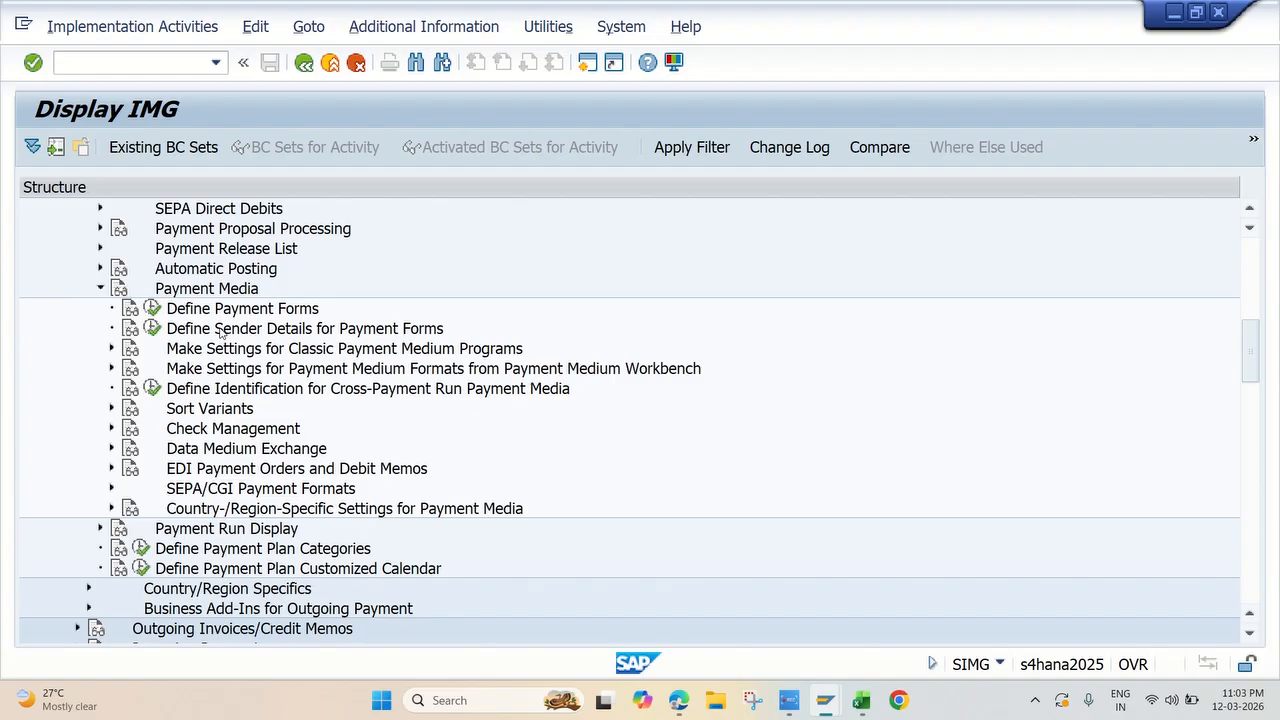
scroll(230, 340, "down", 1)
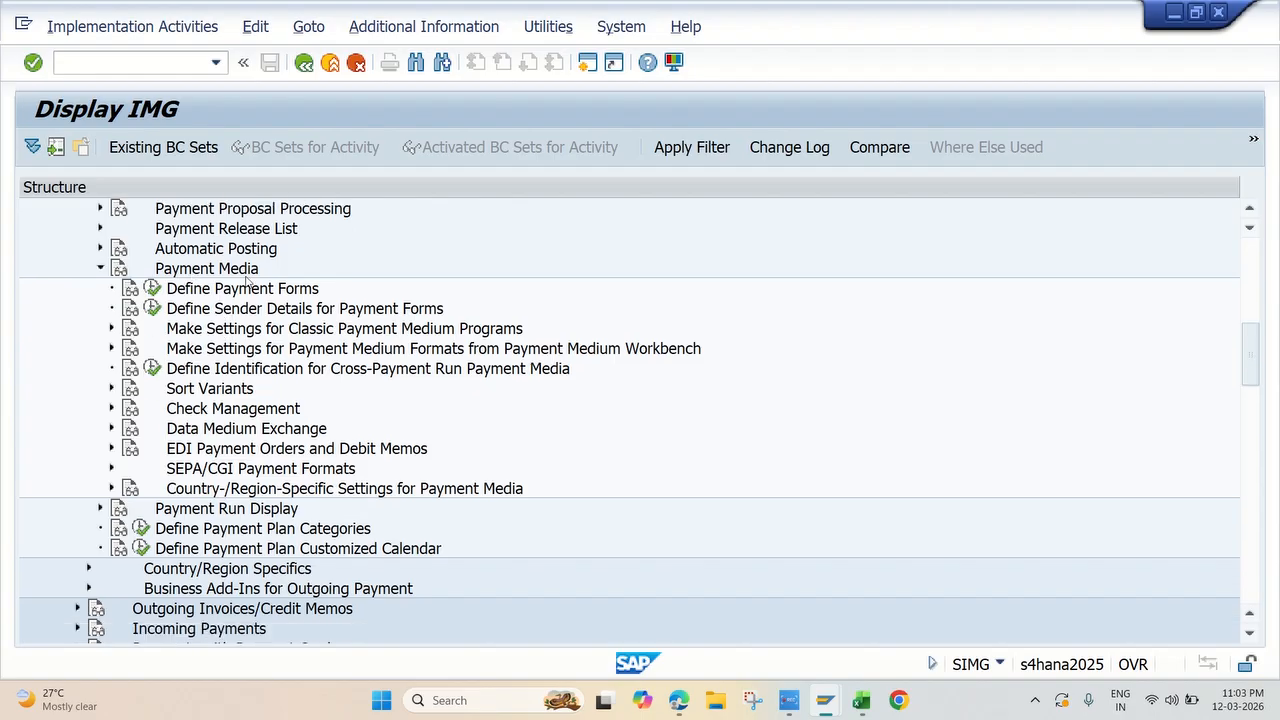
scroll(257, 377, "down", 1)
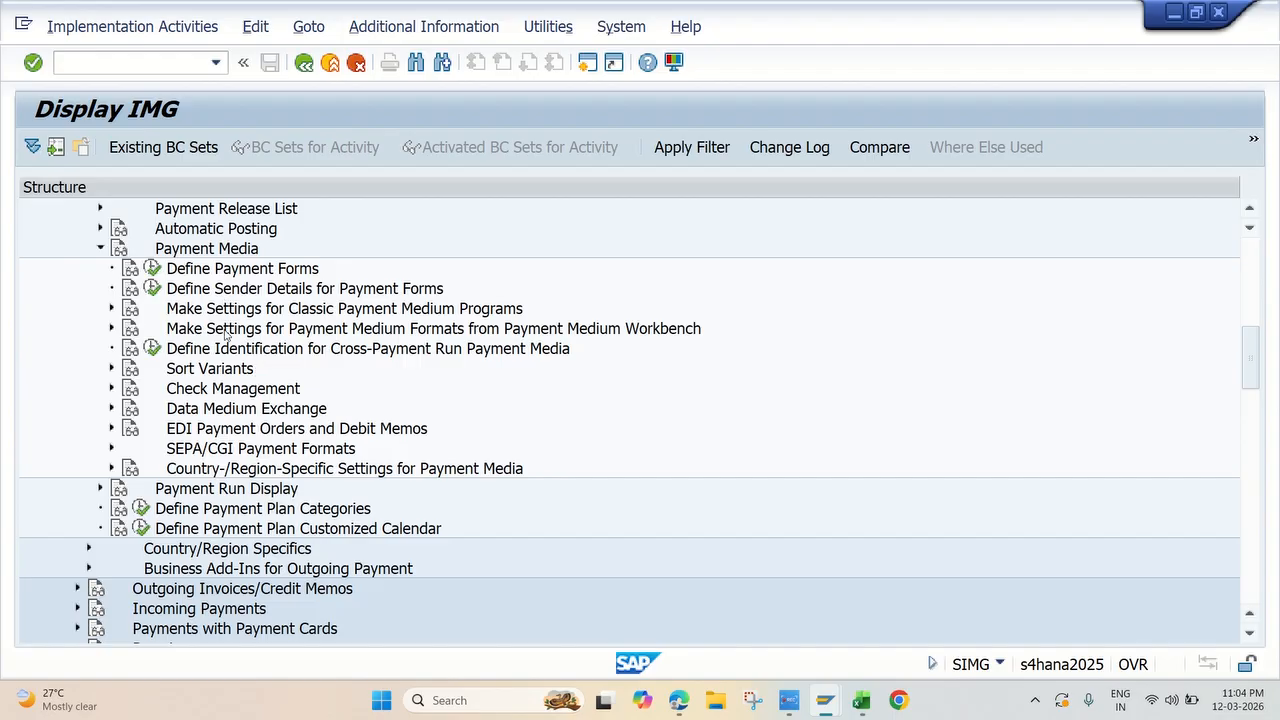
left_click(111, 389)
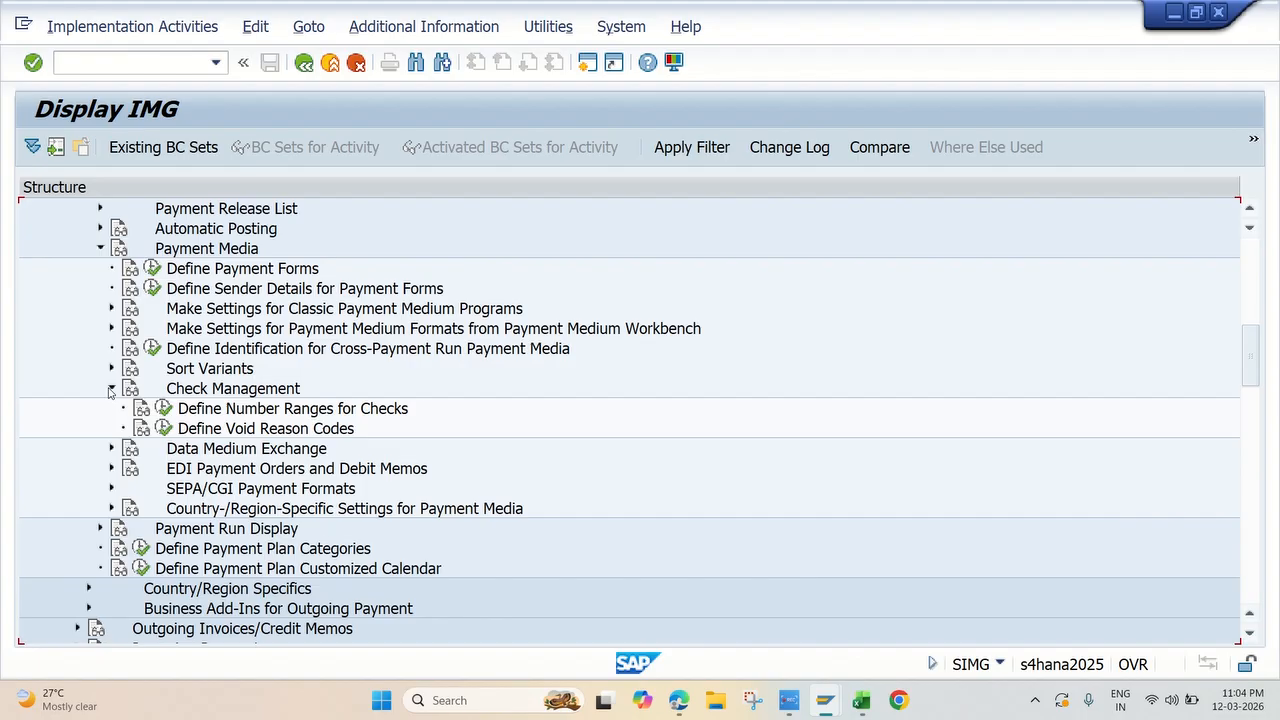
scroll(160, 386, "down", 1)
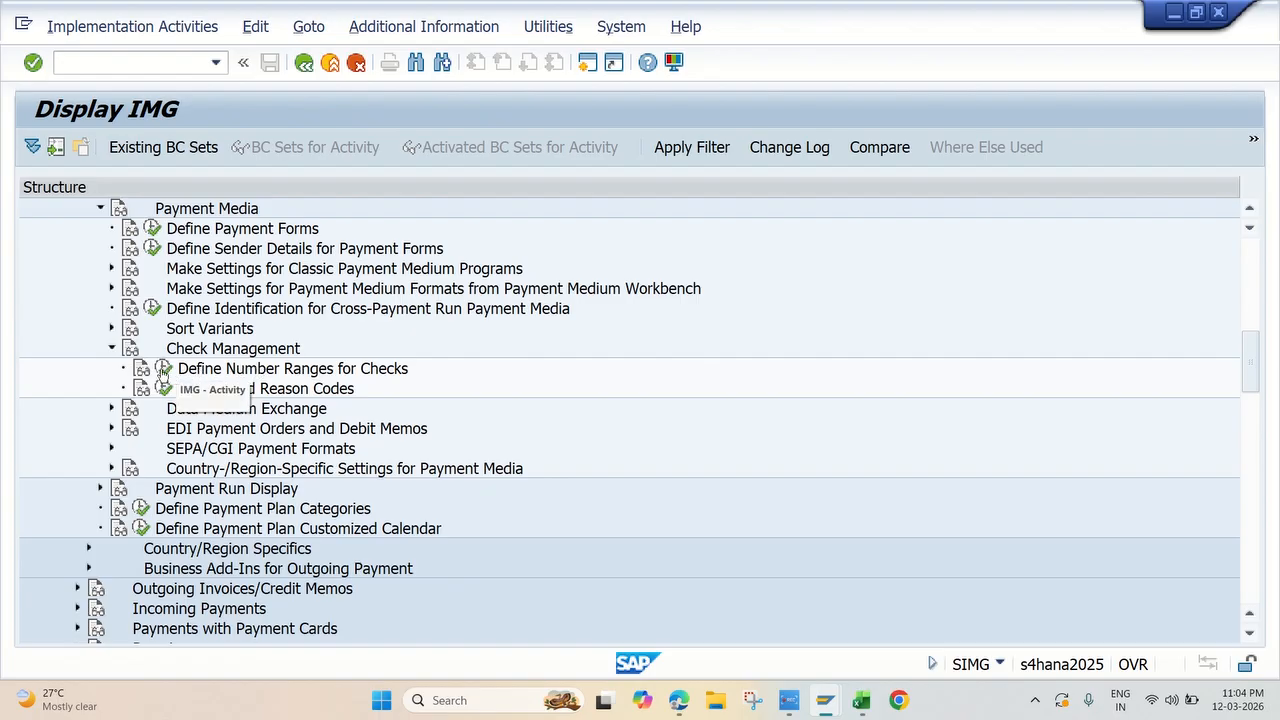
left_click(163, 372)
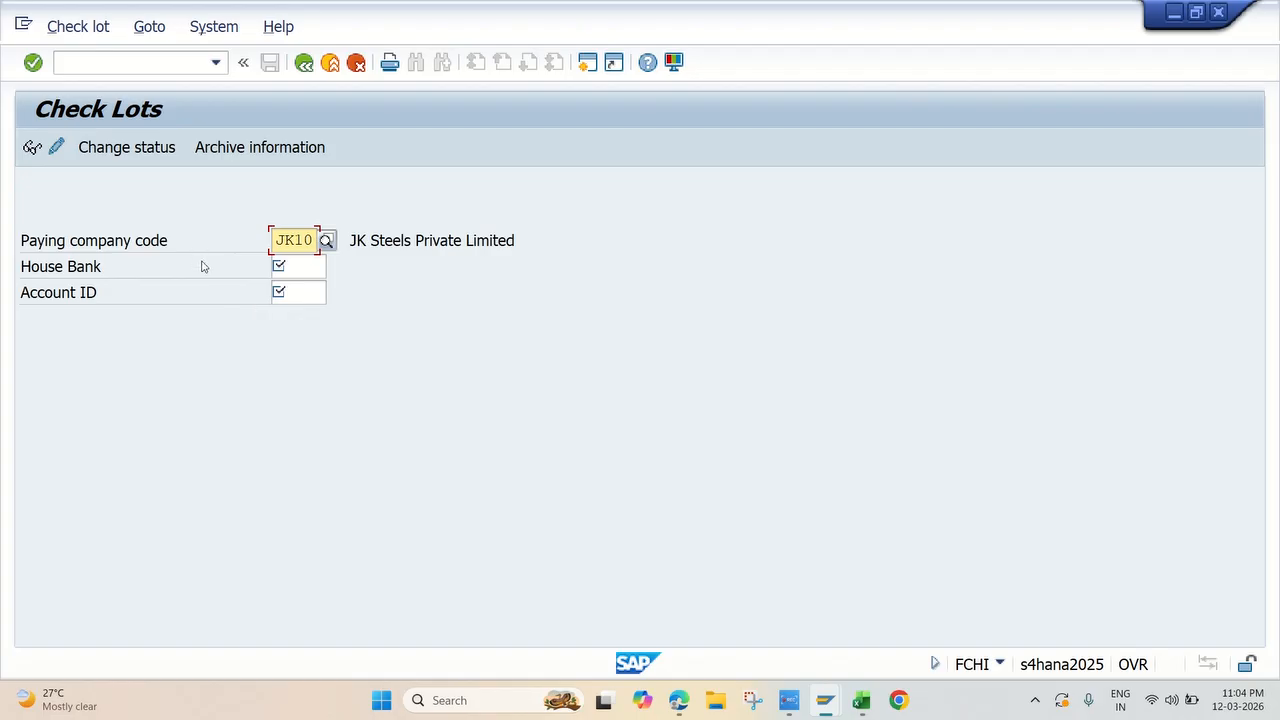
Step: Enter house bank JKHIC and account ID JKHIC for paying company code JK10 and confirm the selection
left_click(282, 267)
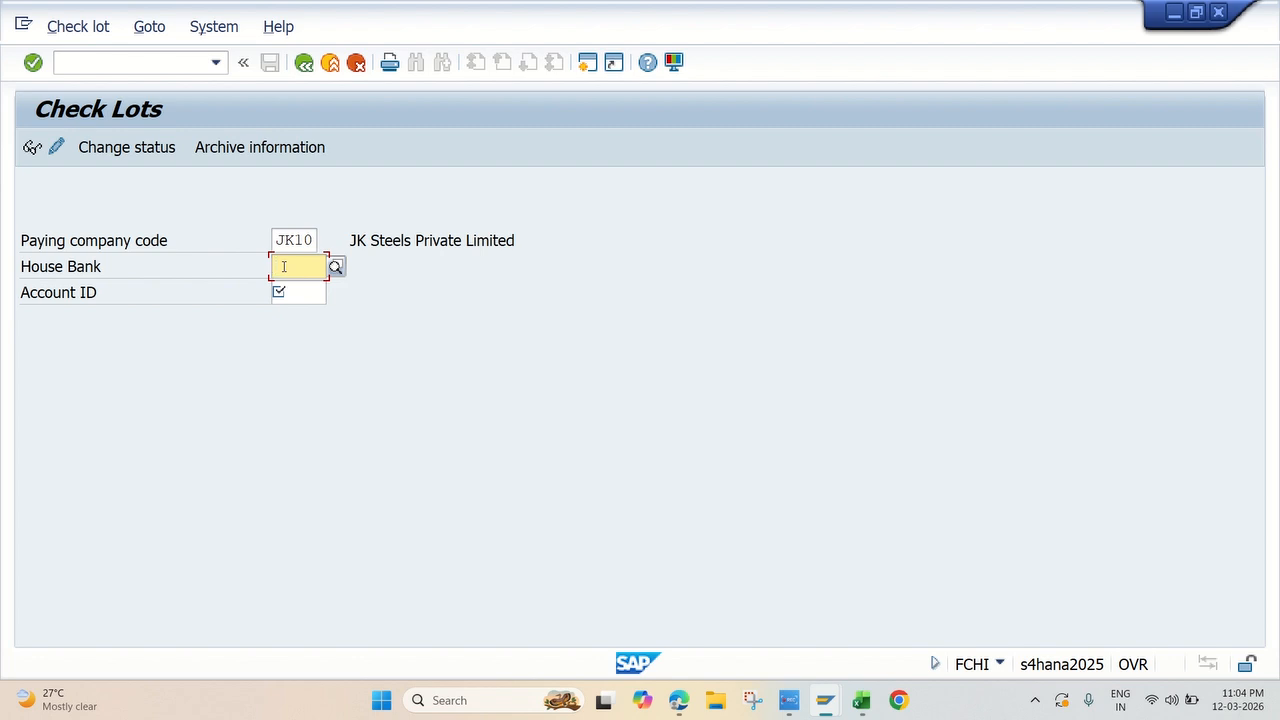
type("JKH")
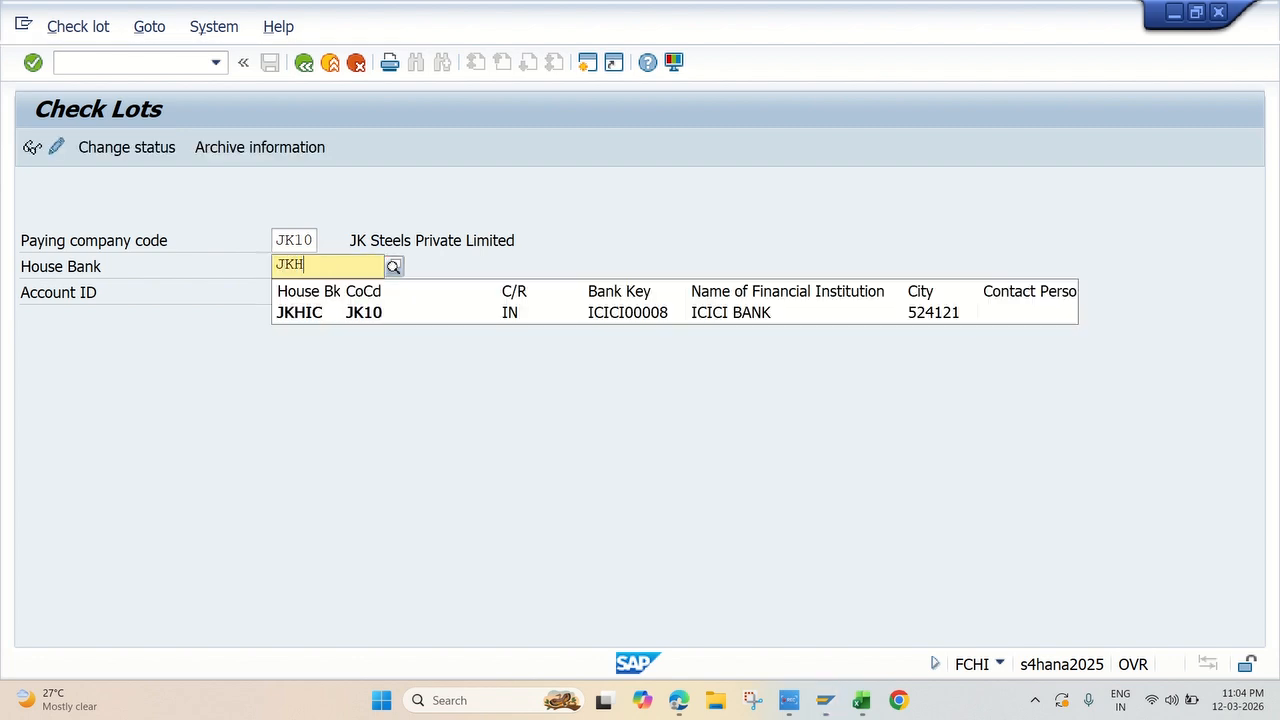
type("IC")
left_click(385, 316)
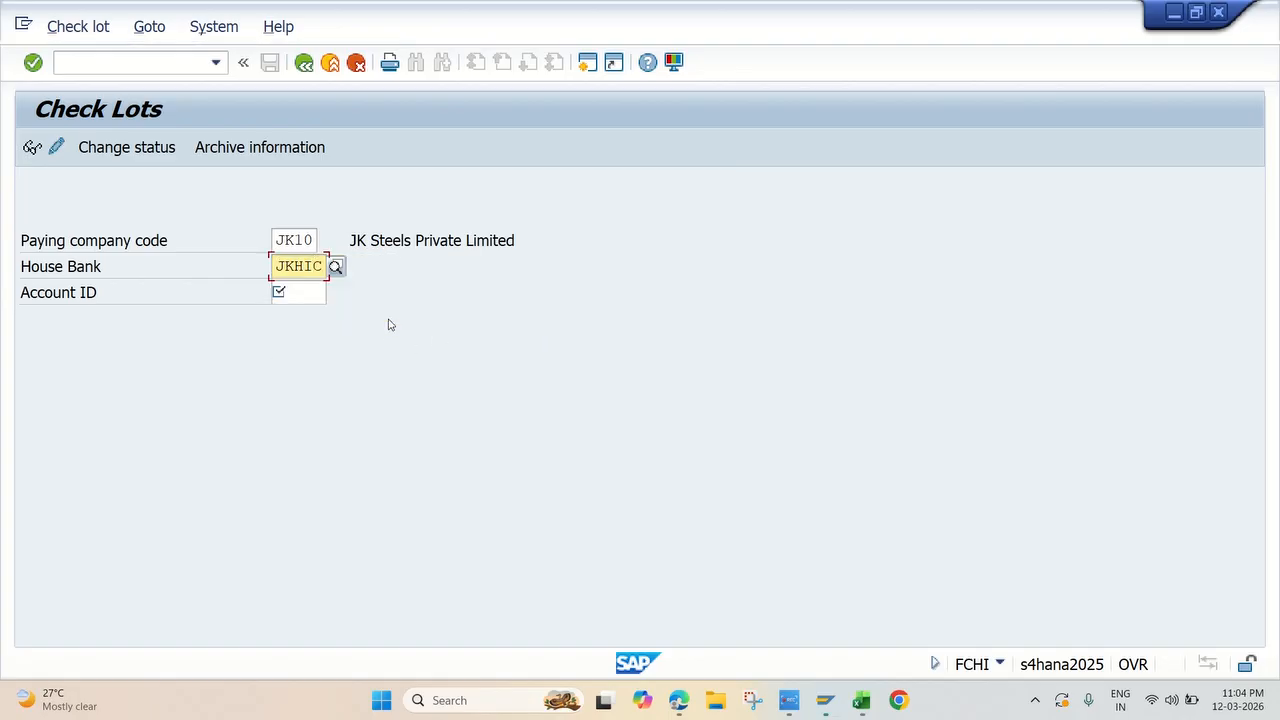
left_click(302, 296)
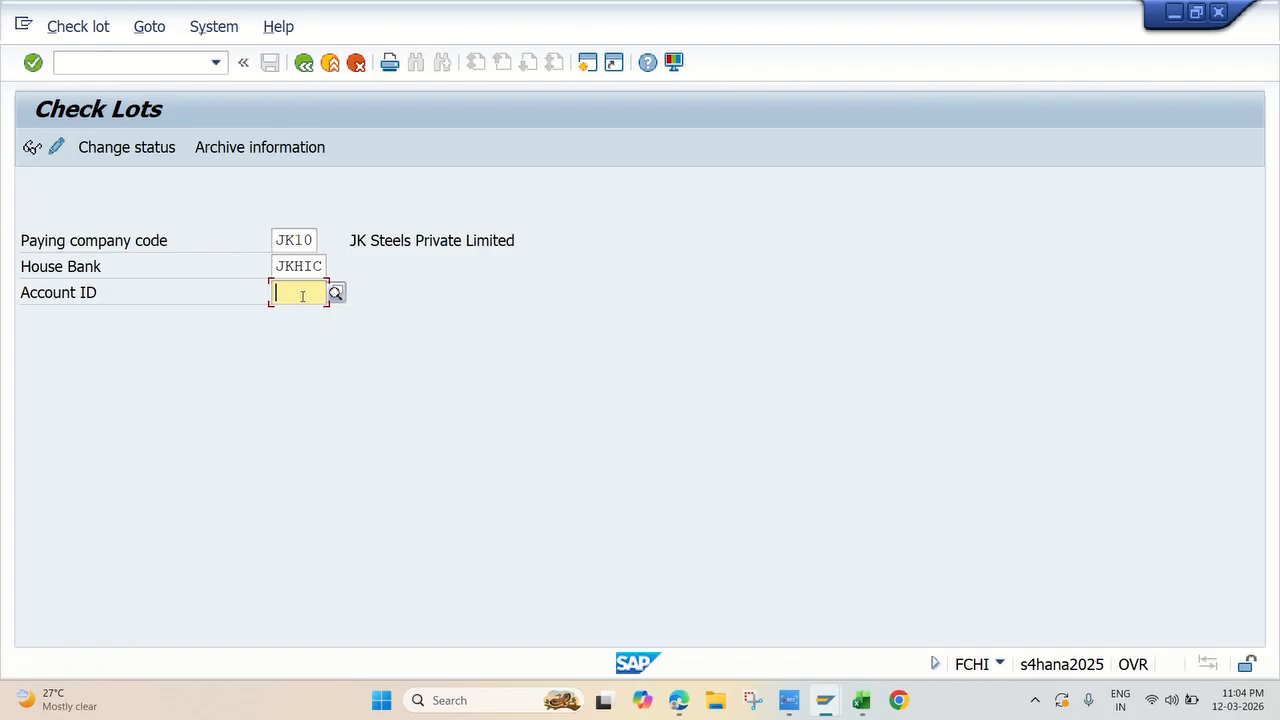
type("J")
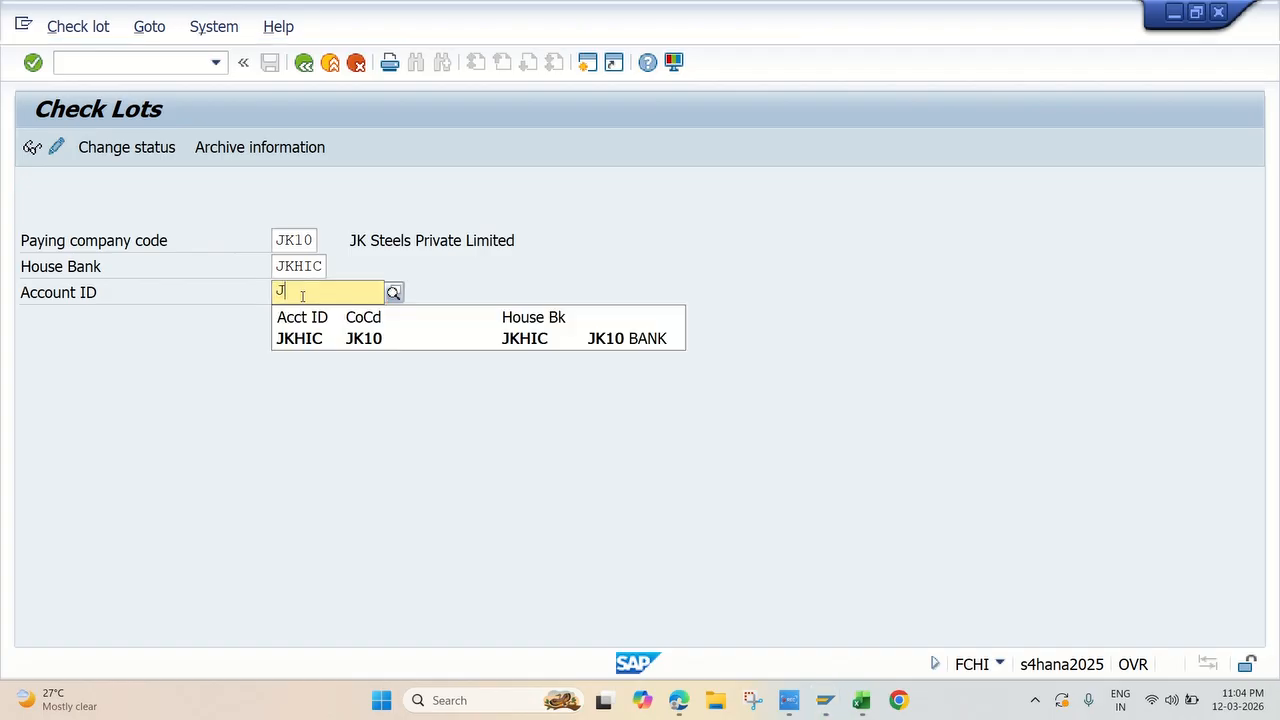
left_click(328, 343)
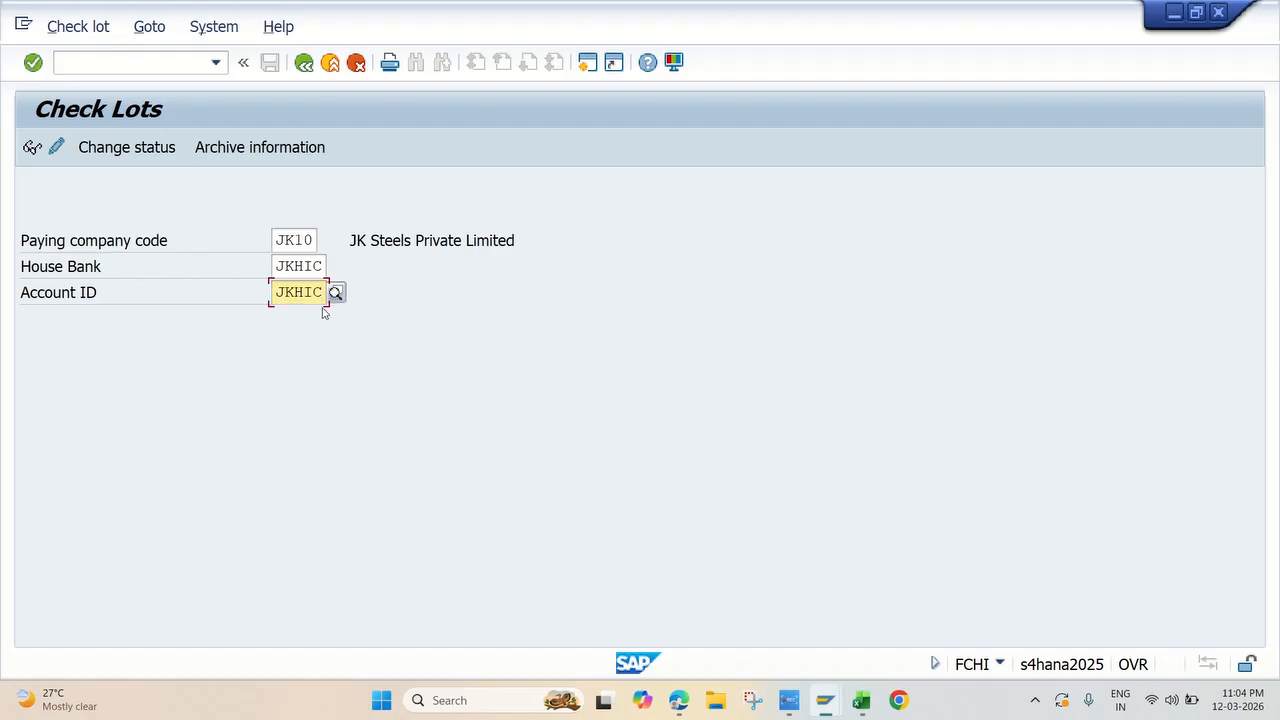
key("Return")
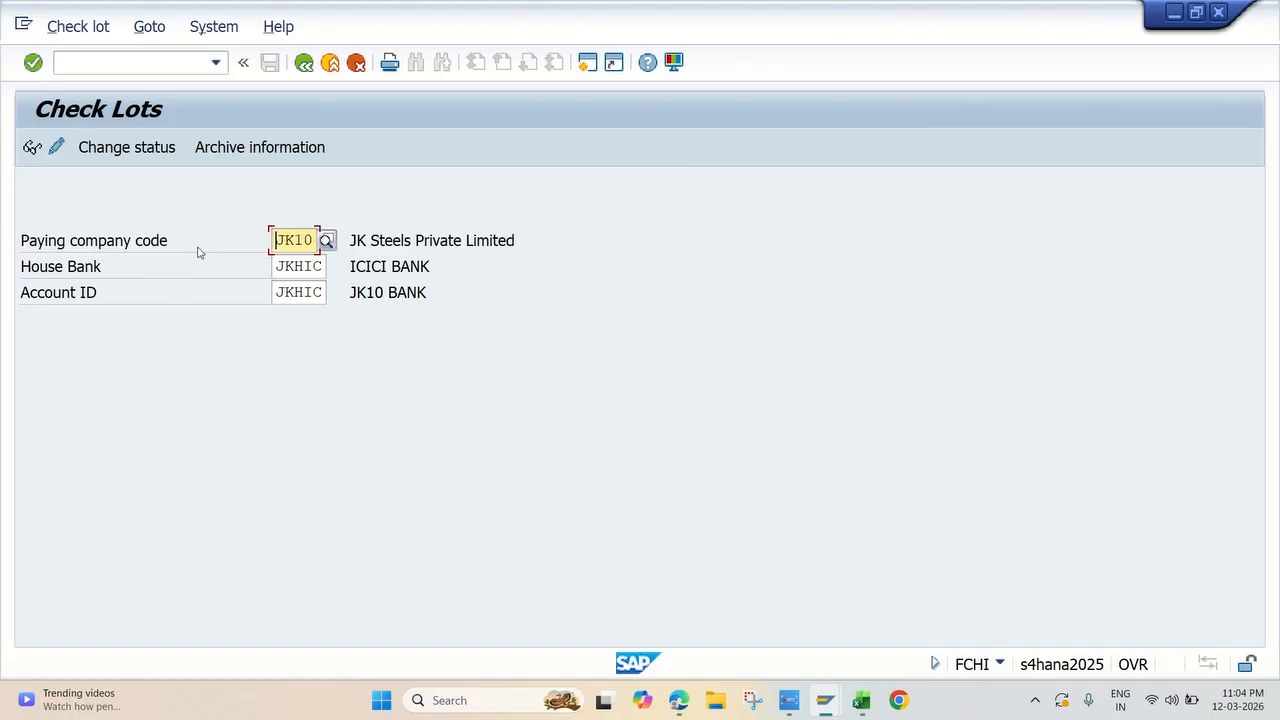
Step: Open the check lots for changing and fill in a new lot with lot number 100 and check numbers 100000 to 100099
left_click(57, 149)
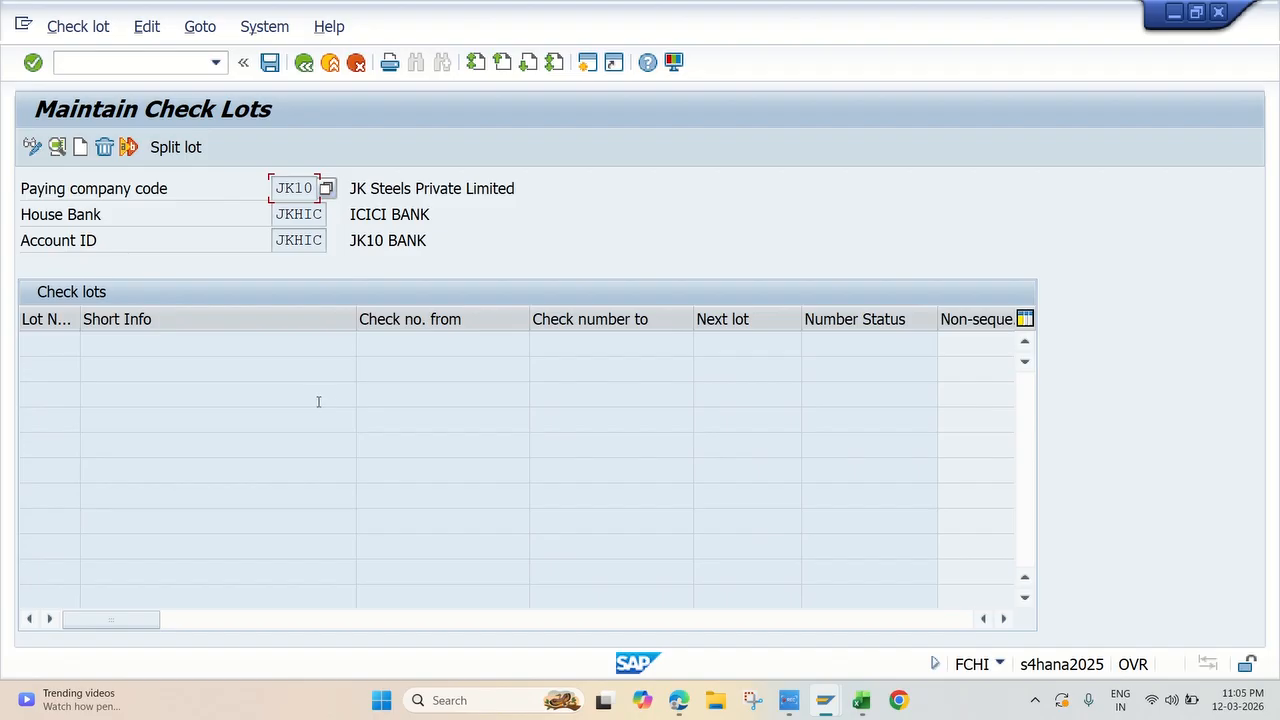
left_click(80, 148)
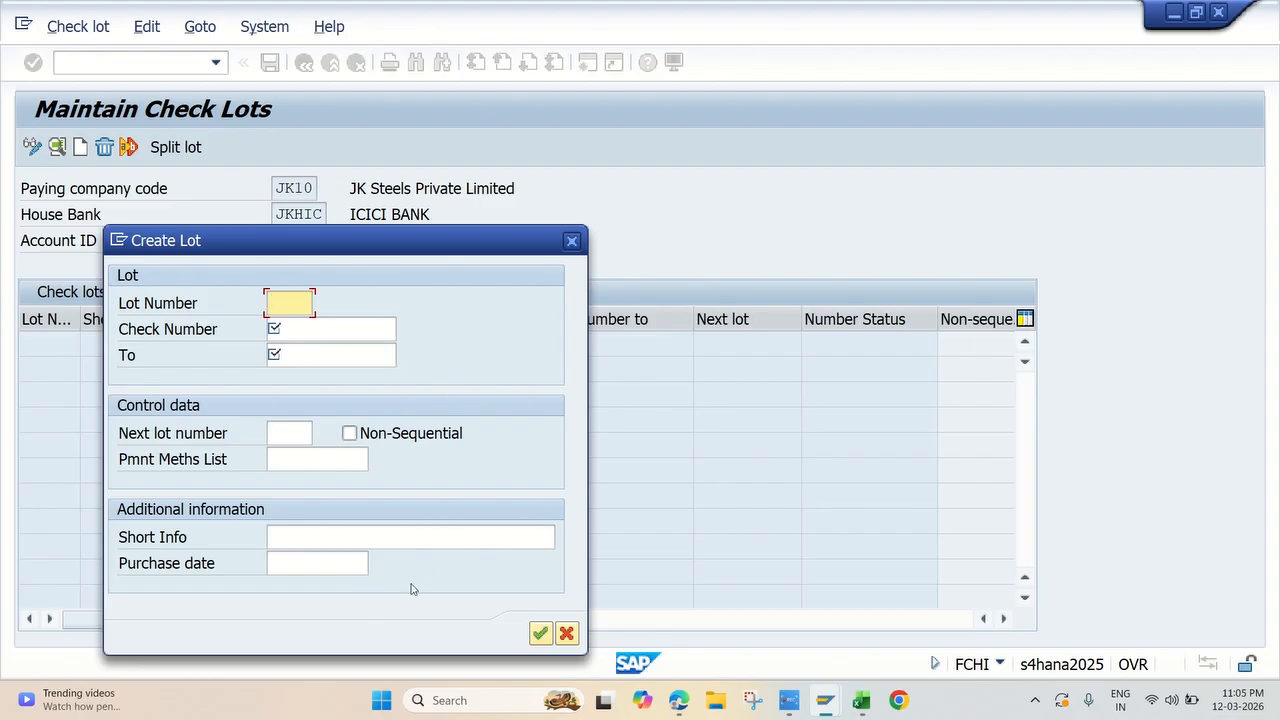
type("100")
left_click(297, 331)
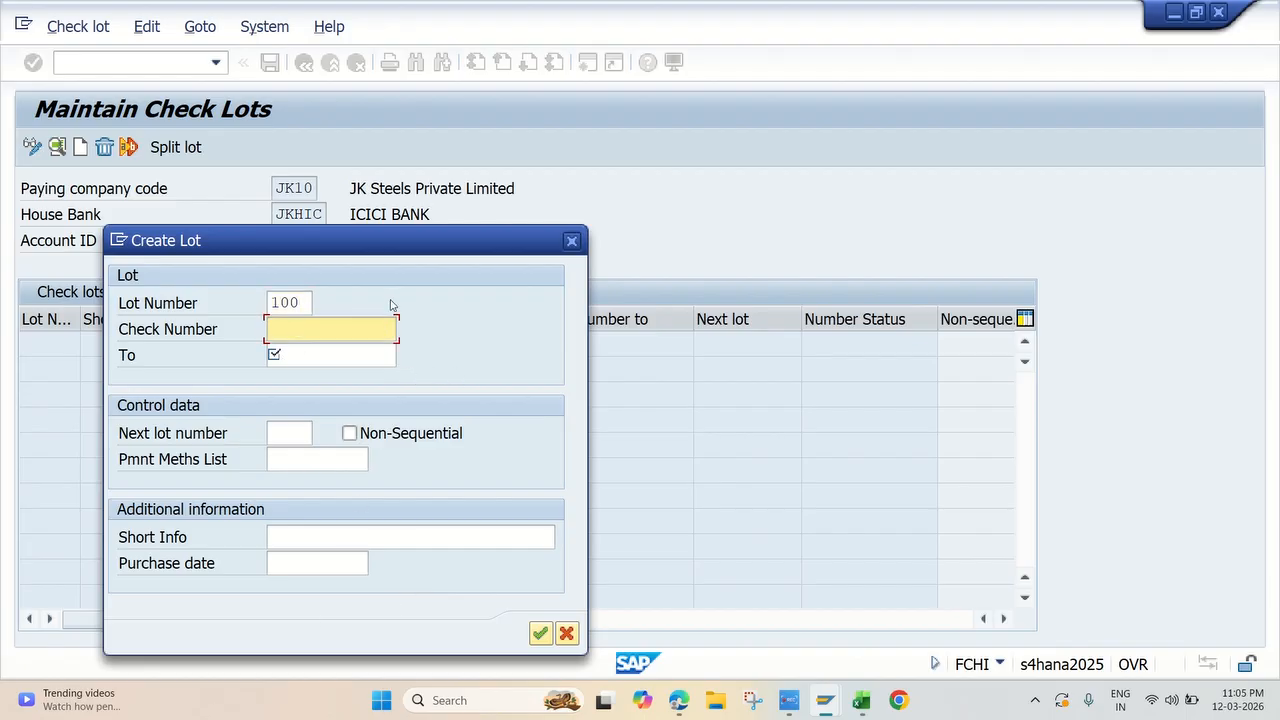
type("1")
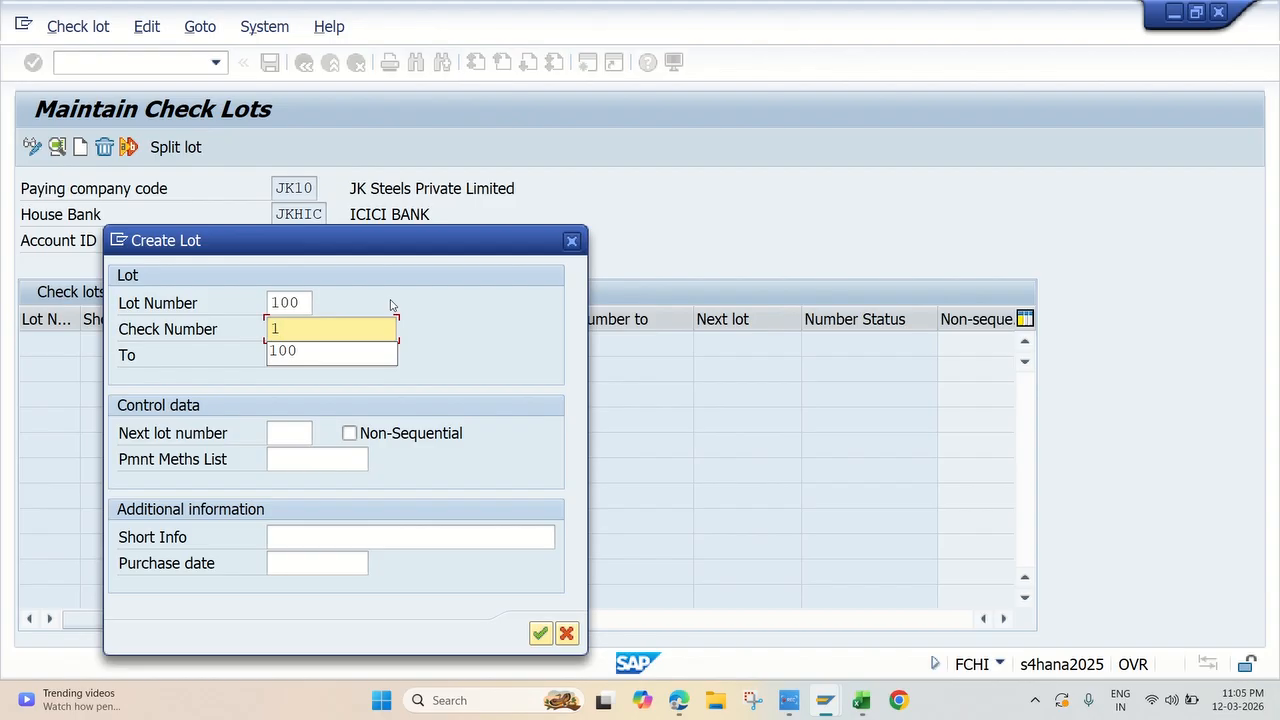
type("00000")
left_click(327, 354)
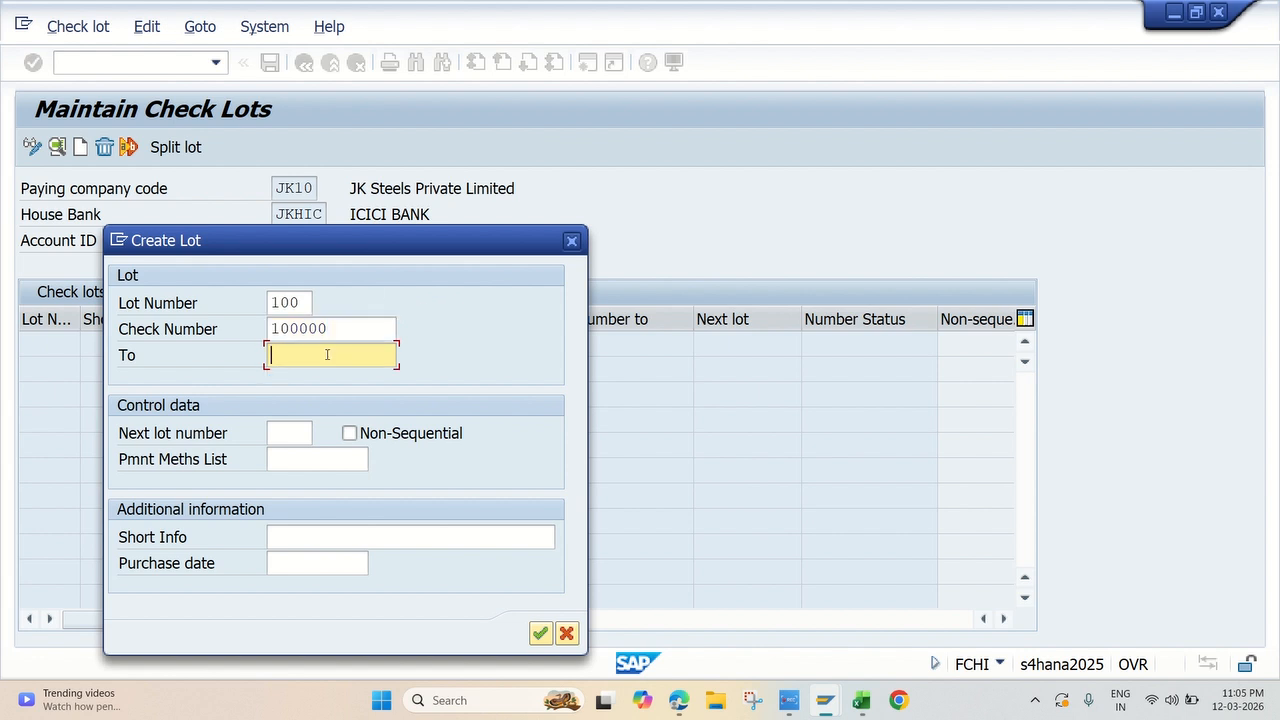
type("100099")
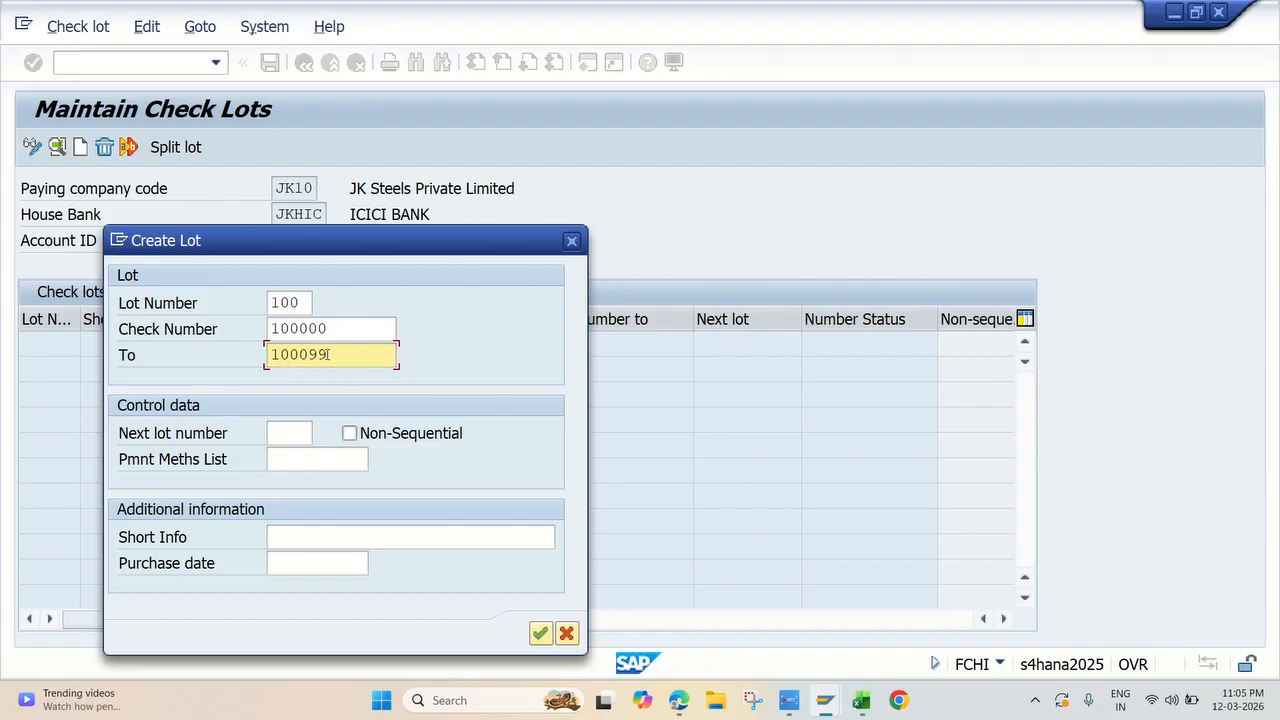
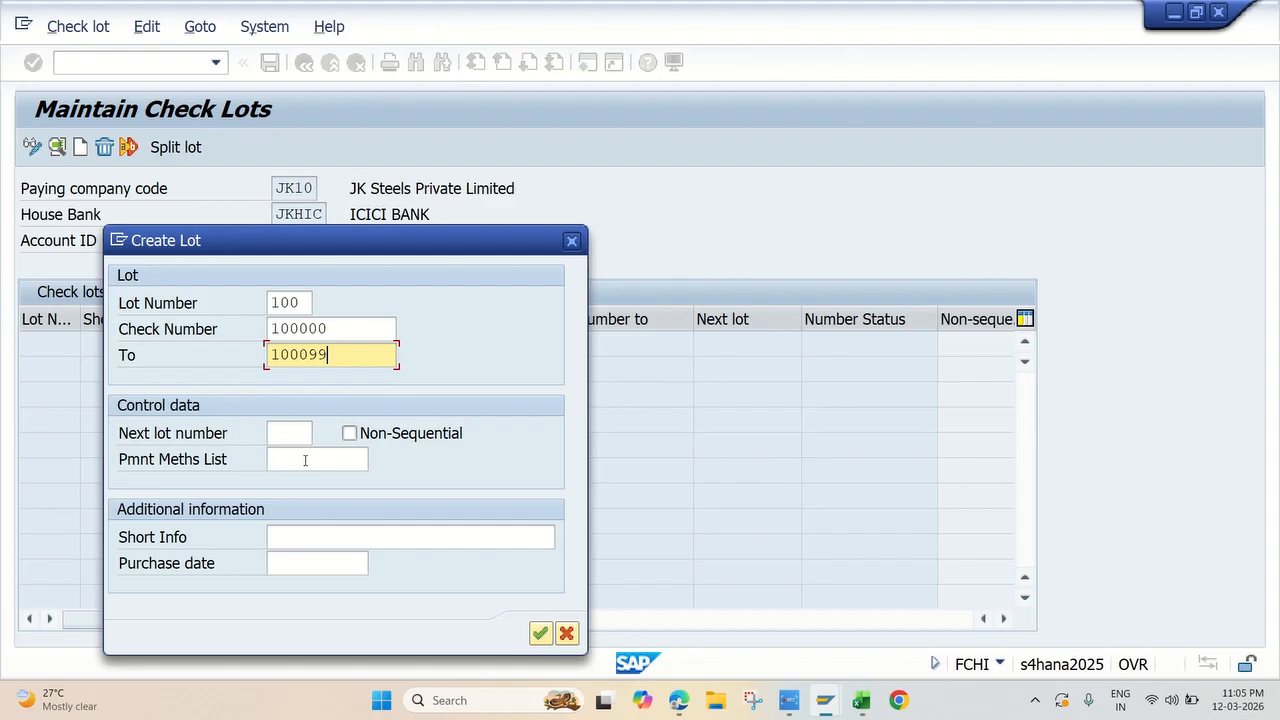
Step: Complete the new lot with short info ICICI cheque Book and purchase date 12.03.2026, and save the check lots
left_click(302, 537)
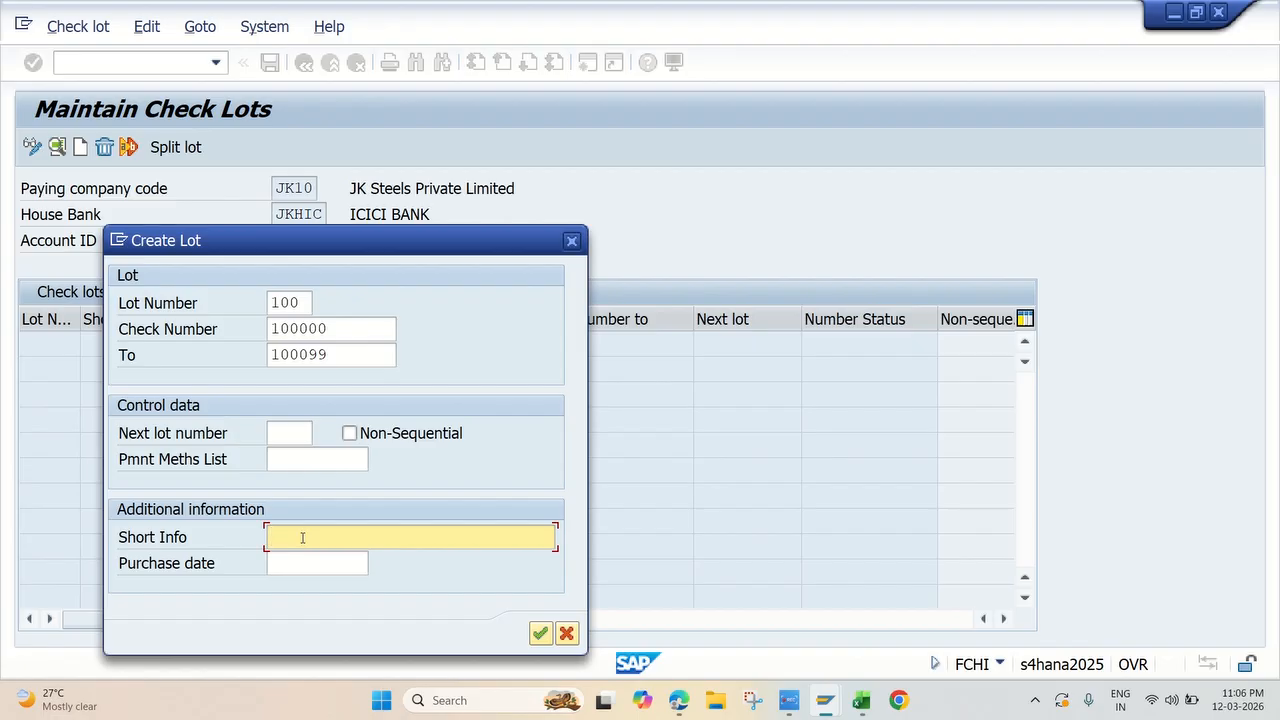
type("ICICI")
type(" chec")
type("que")
type(" Book")
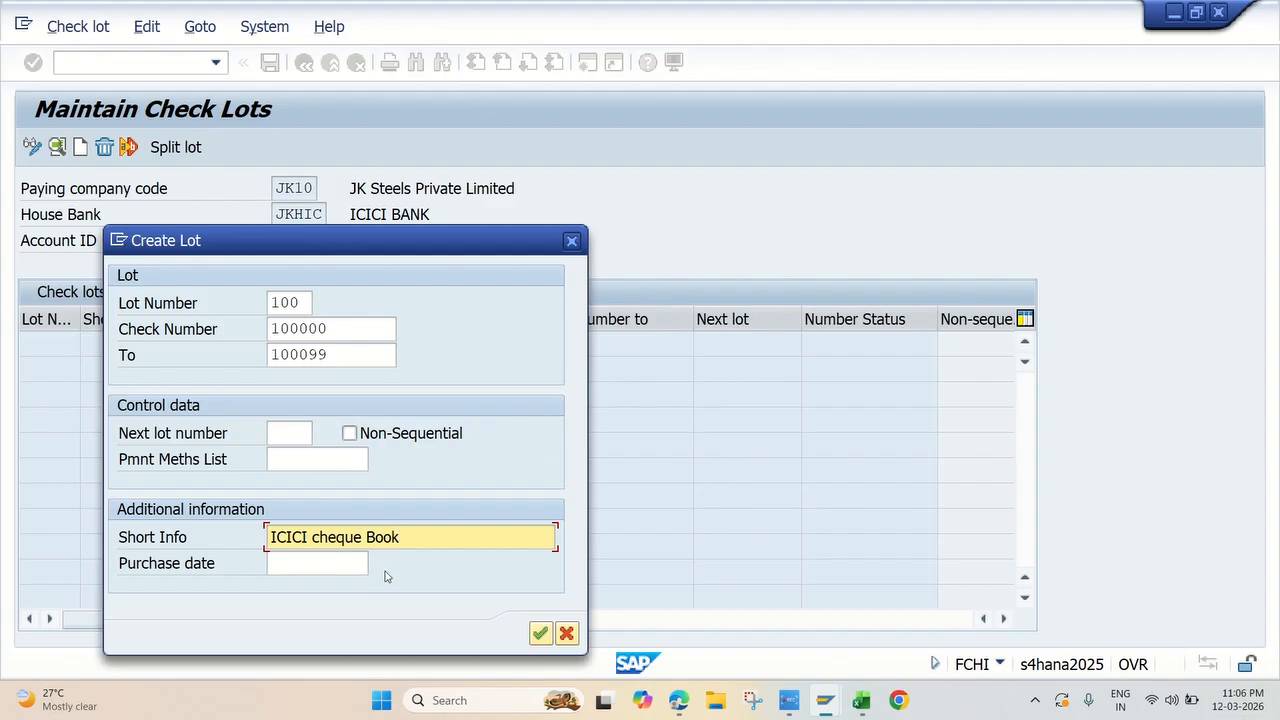
left_click(330, 567)
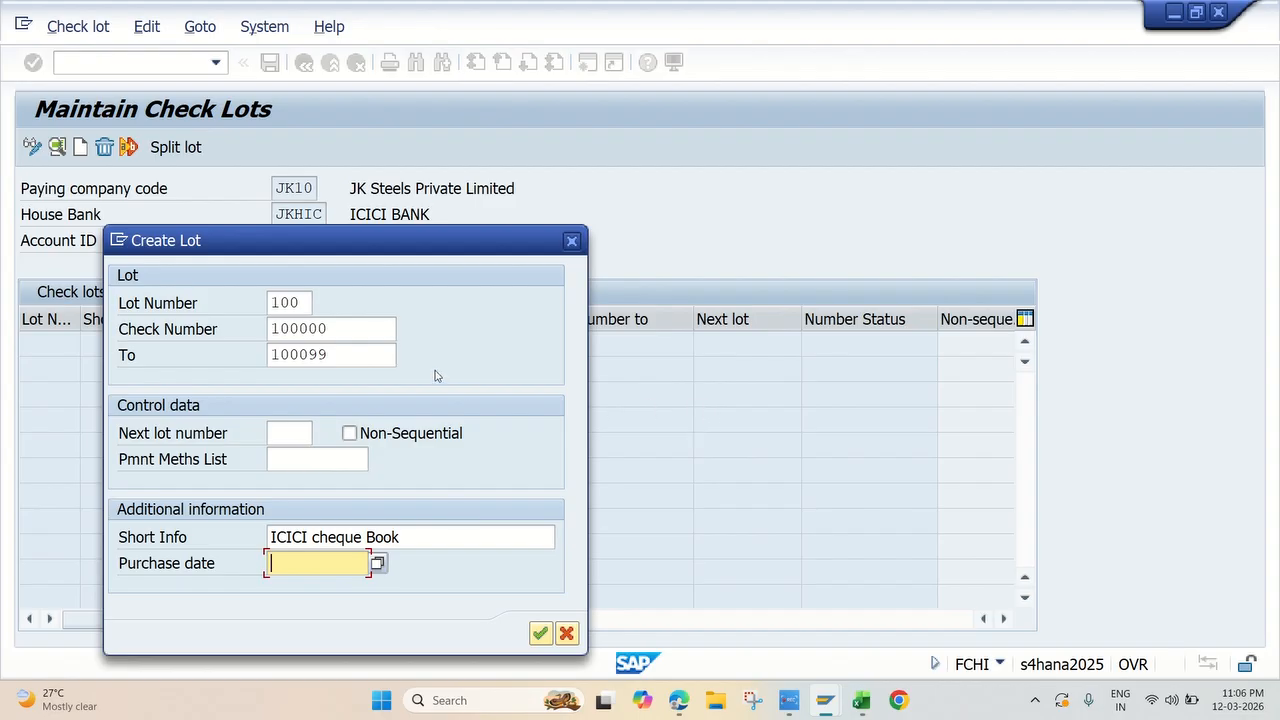
type("12.03.2026")
key("Return")
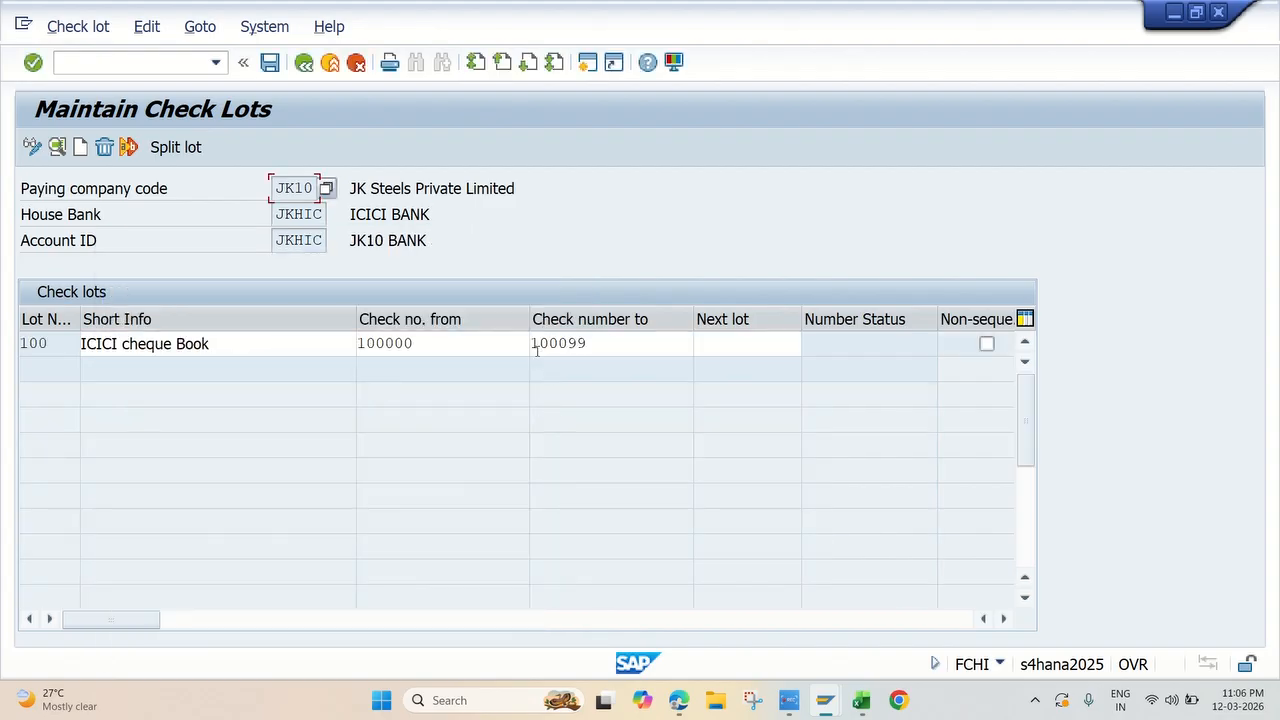
left_click(599, 215)
left_click(269, 64)
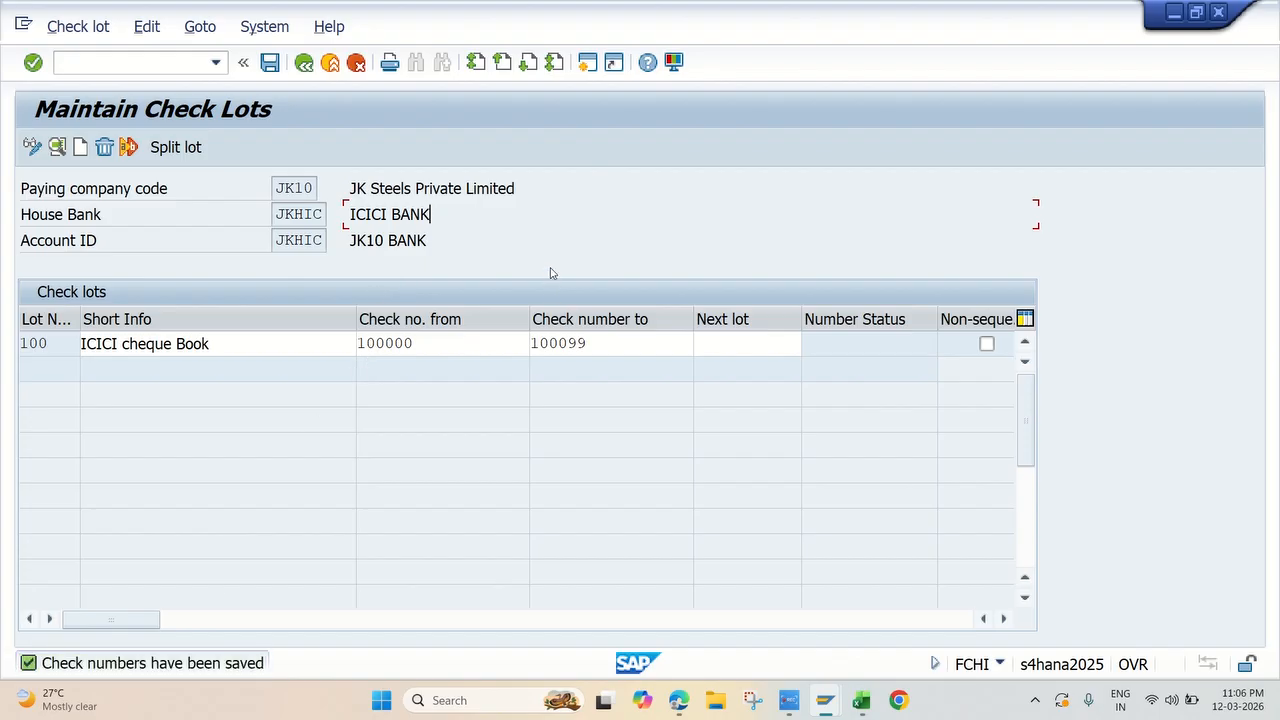
left_click(550, 273)
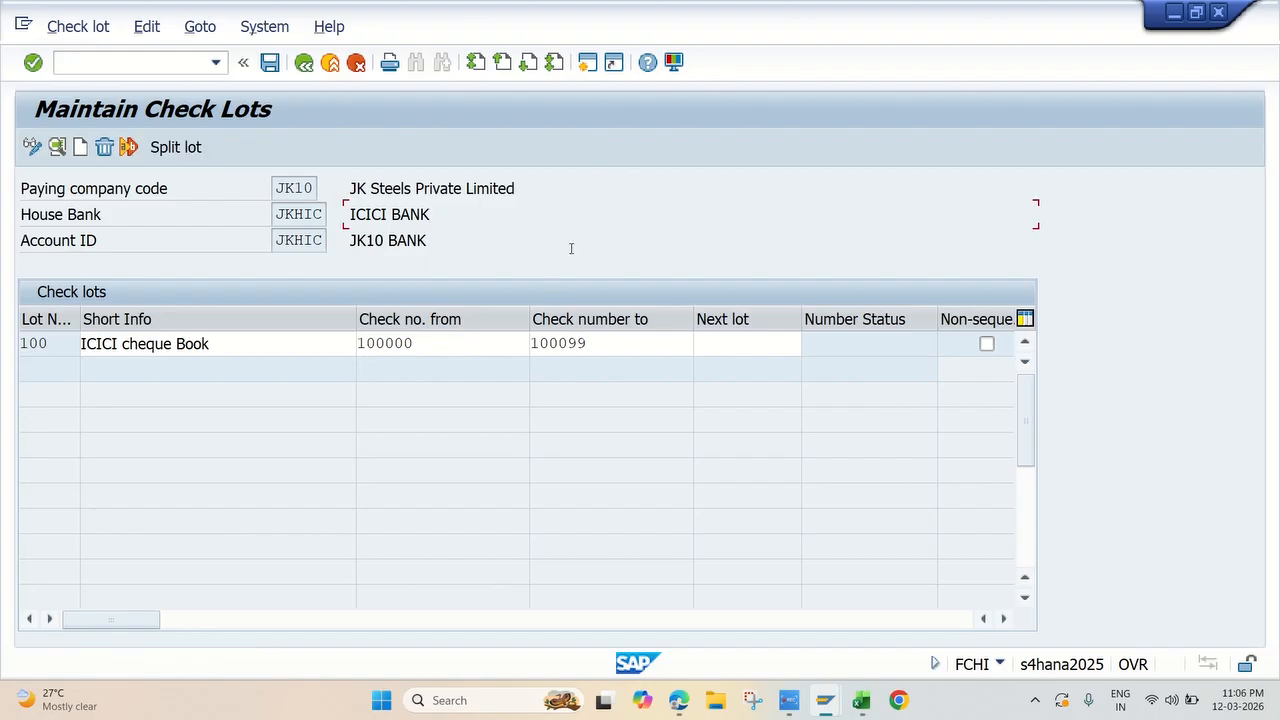
Step: Check the testing list in the Excel workbook, return to the SAP Easy Access session and start transaction FBL1N
left_click(789, 699)
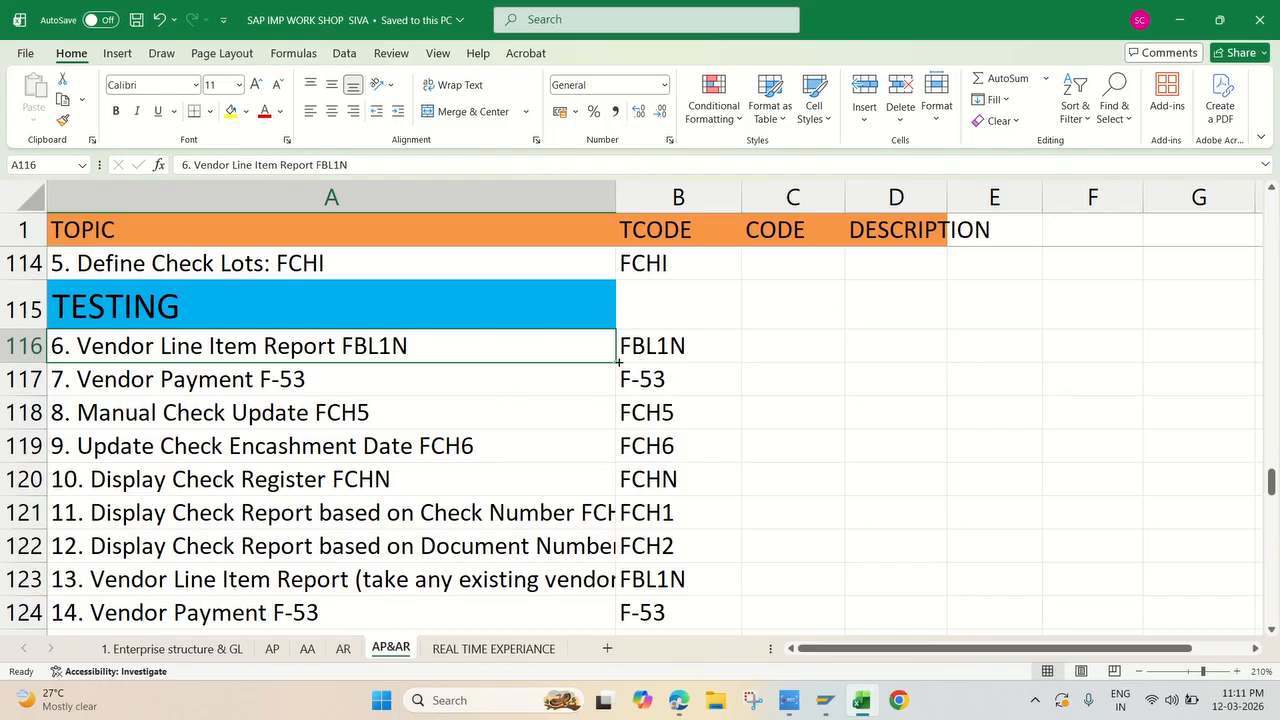
mouse_move(824, 700)
left_click(905, 605)
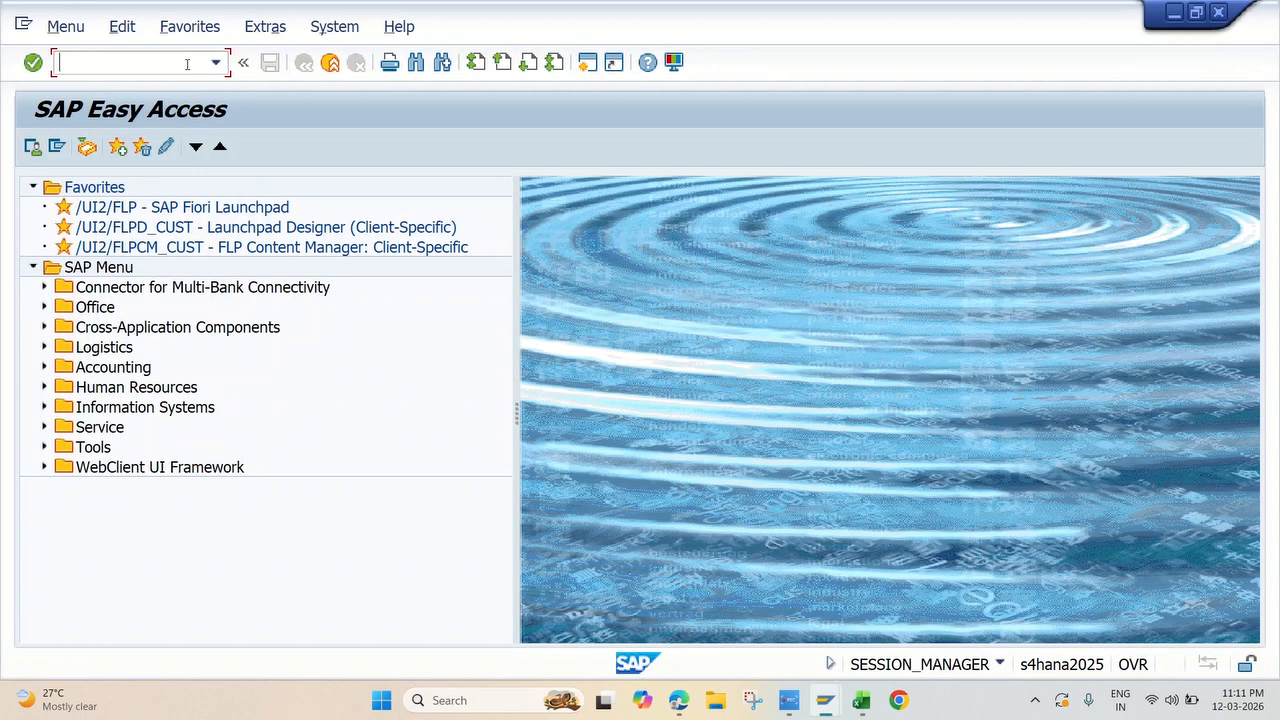
type("fbl1n")
key("Return")
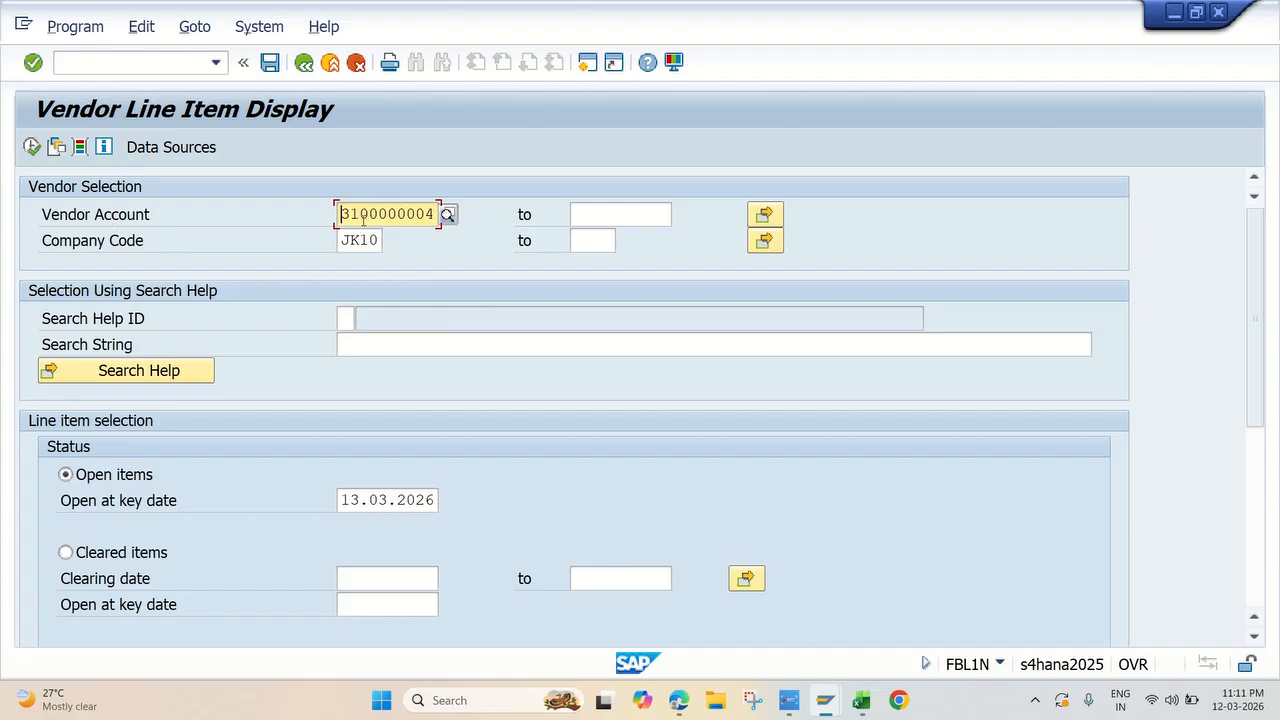
Step: Search for the vendor account among suppliers with country key IN and city hyderabad
left_click(447, 215)
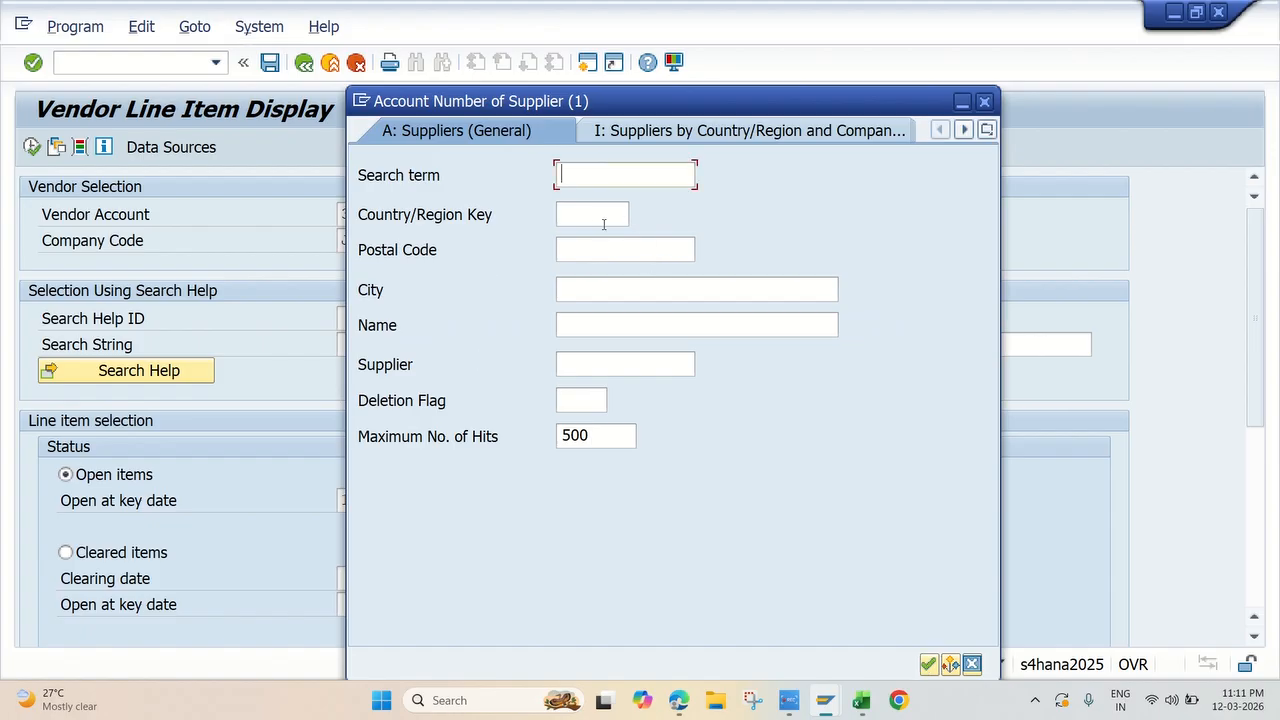
left_click(585, 224)
type("in")
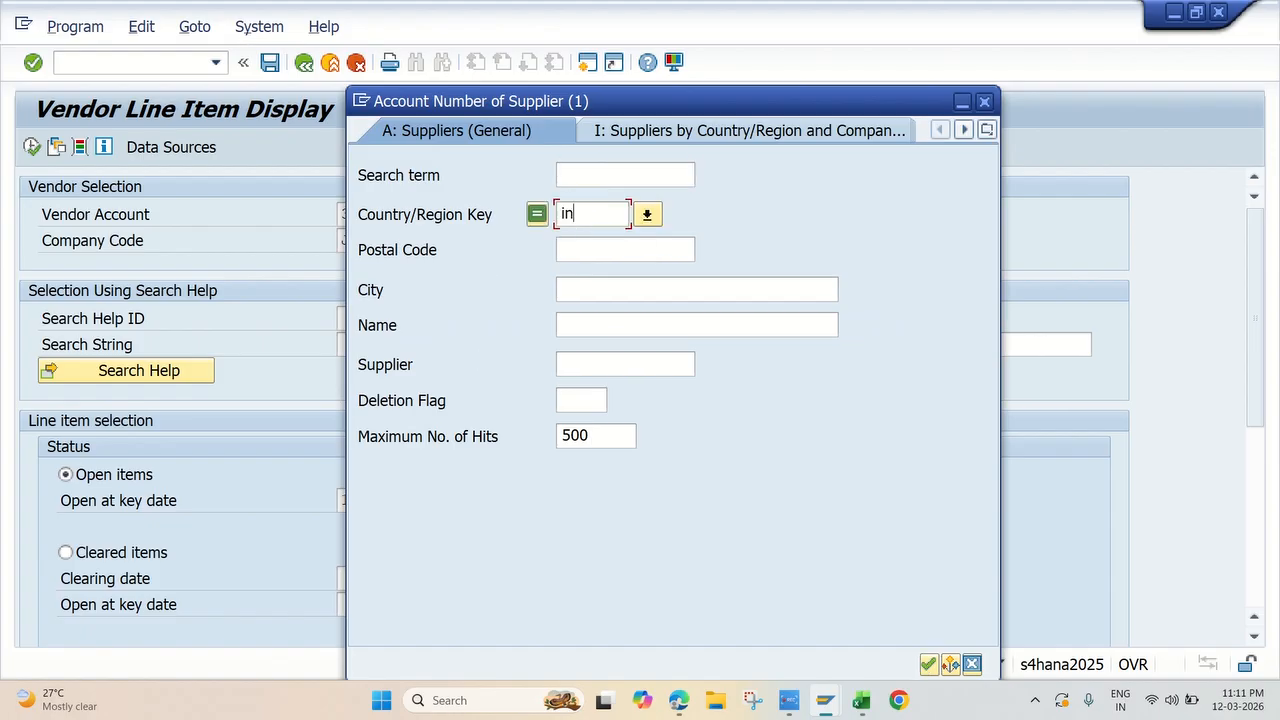
left_click(583, 289)
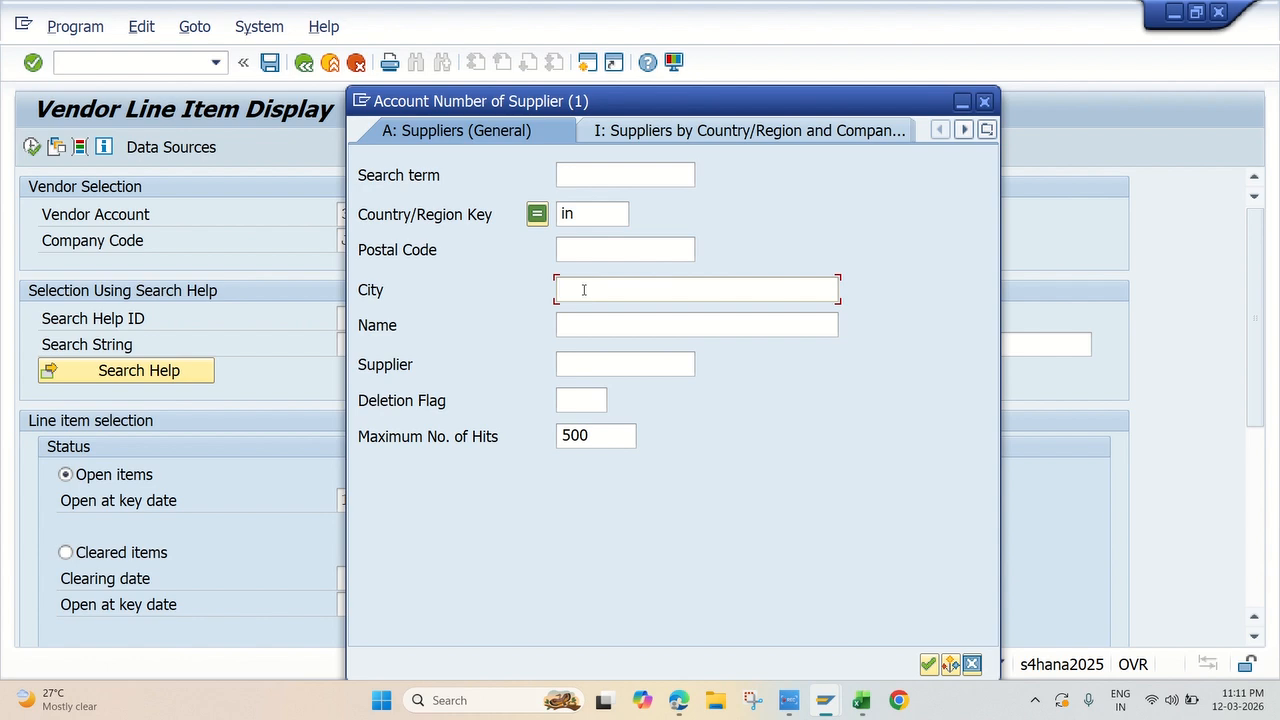
type("hyderabad")
key("Return")
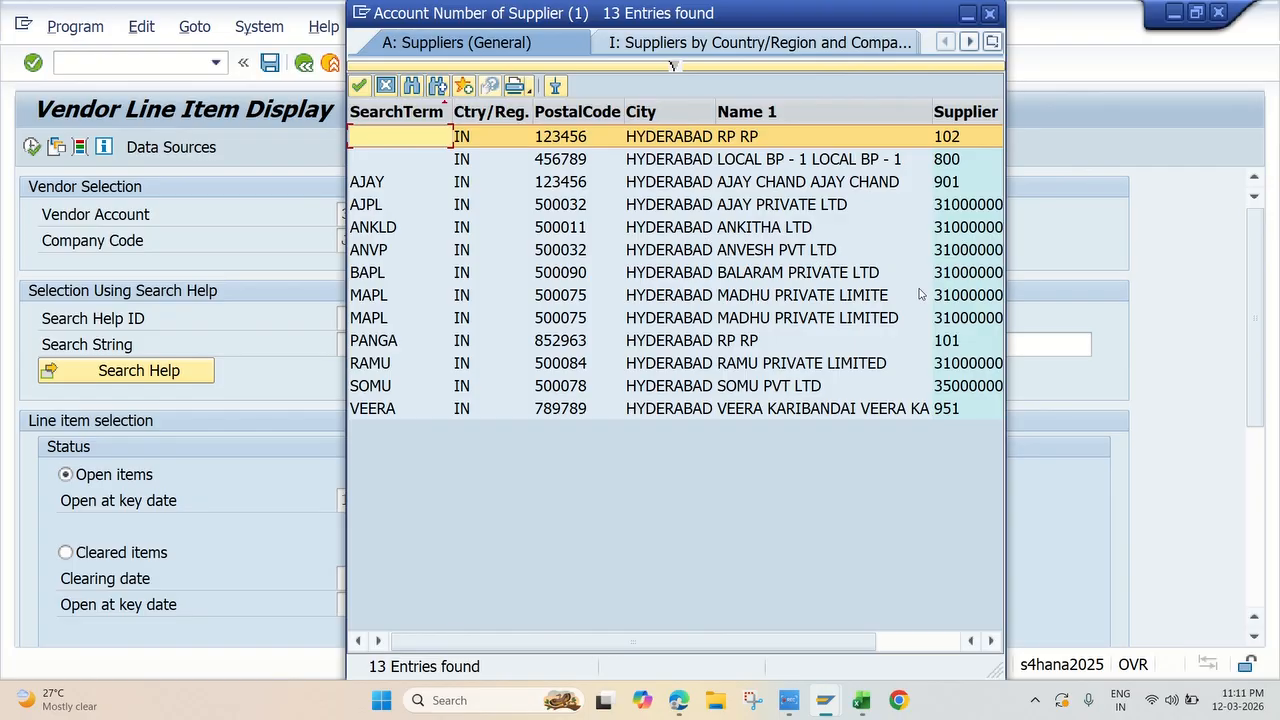
Step: Choose the supplier Ankitha Ltd from the hit list and run the open-item report for company code JK10
left_click_drag(780, 640, 862, 638)
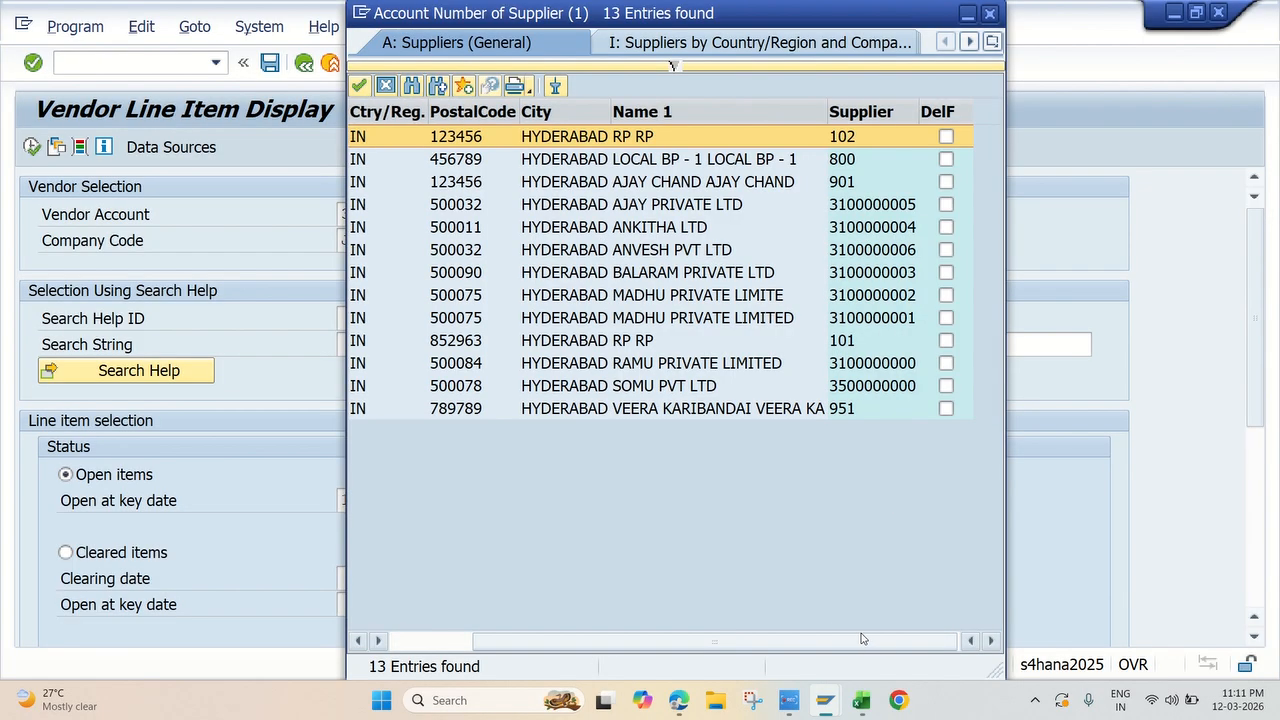
double_click(686, 228)
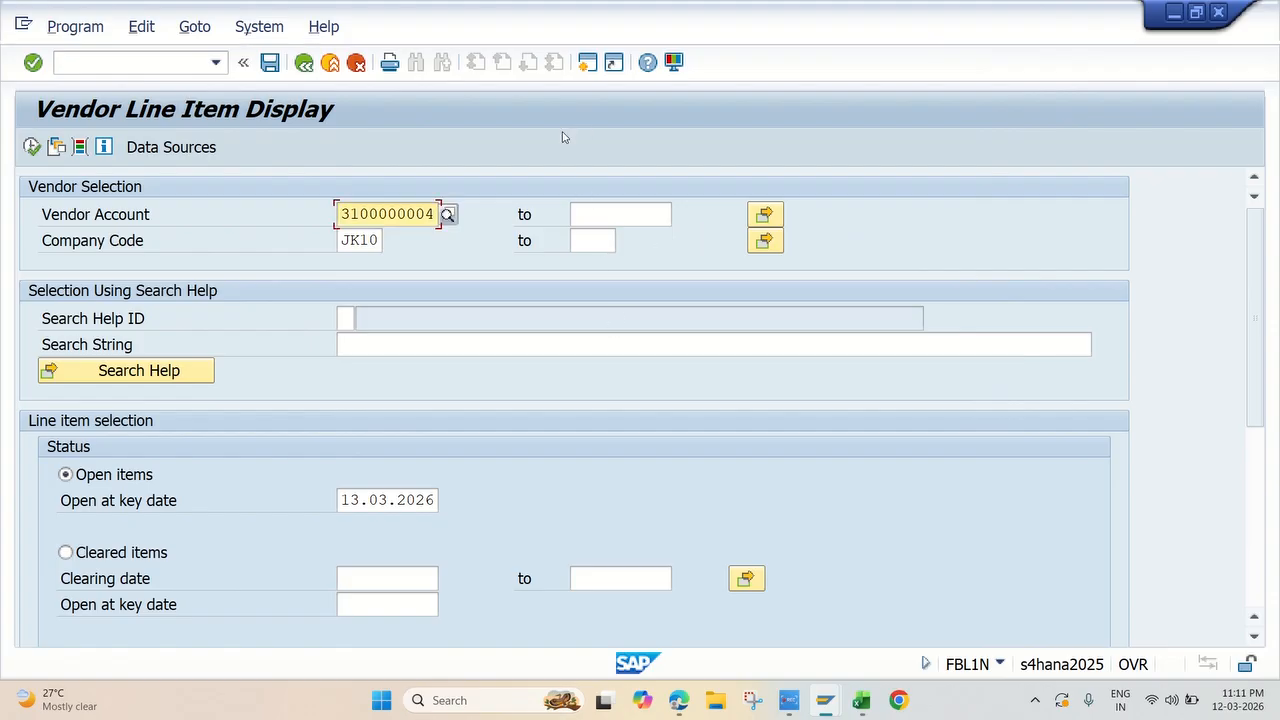
left_click(31, 147)
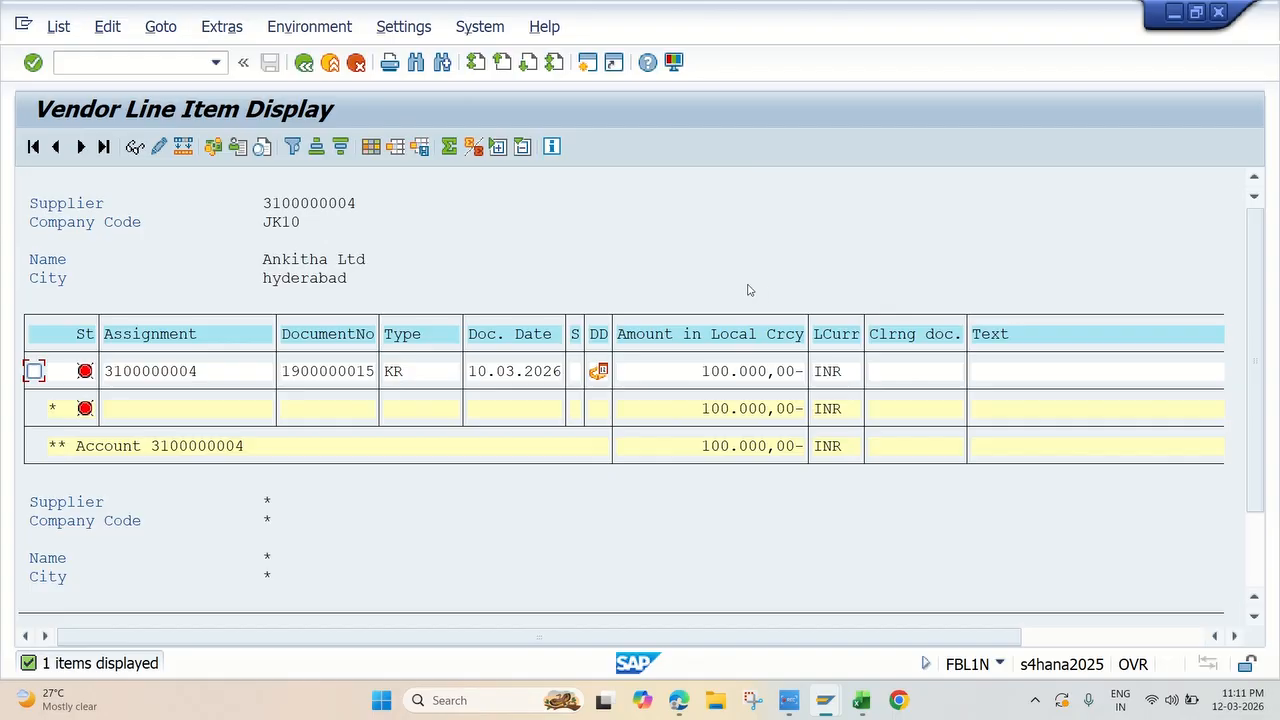
Step: Look up the transaction code for Vendor Payment in the Excel workbook and return to the SAP Easy Access session
key("alt+Tab")
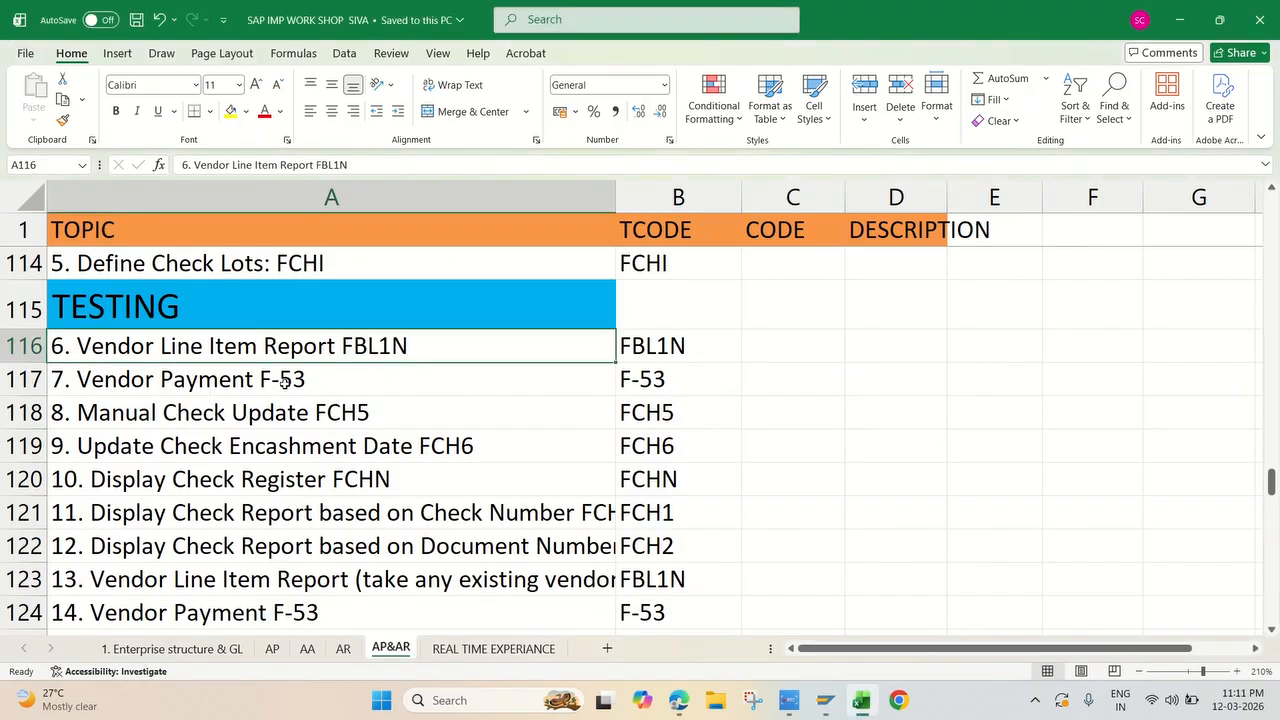
left_click(258, 379)
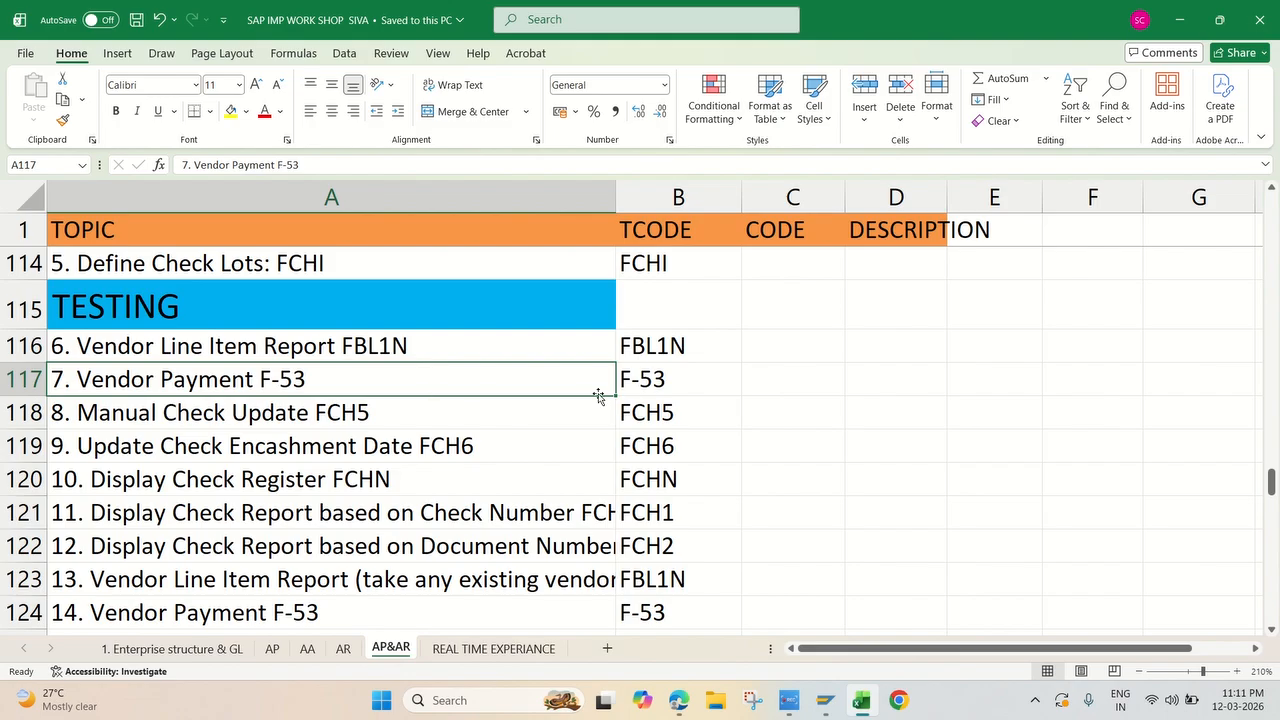
left_click(652, 379)
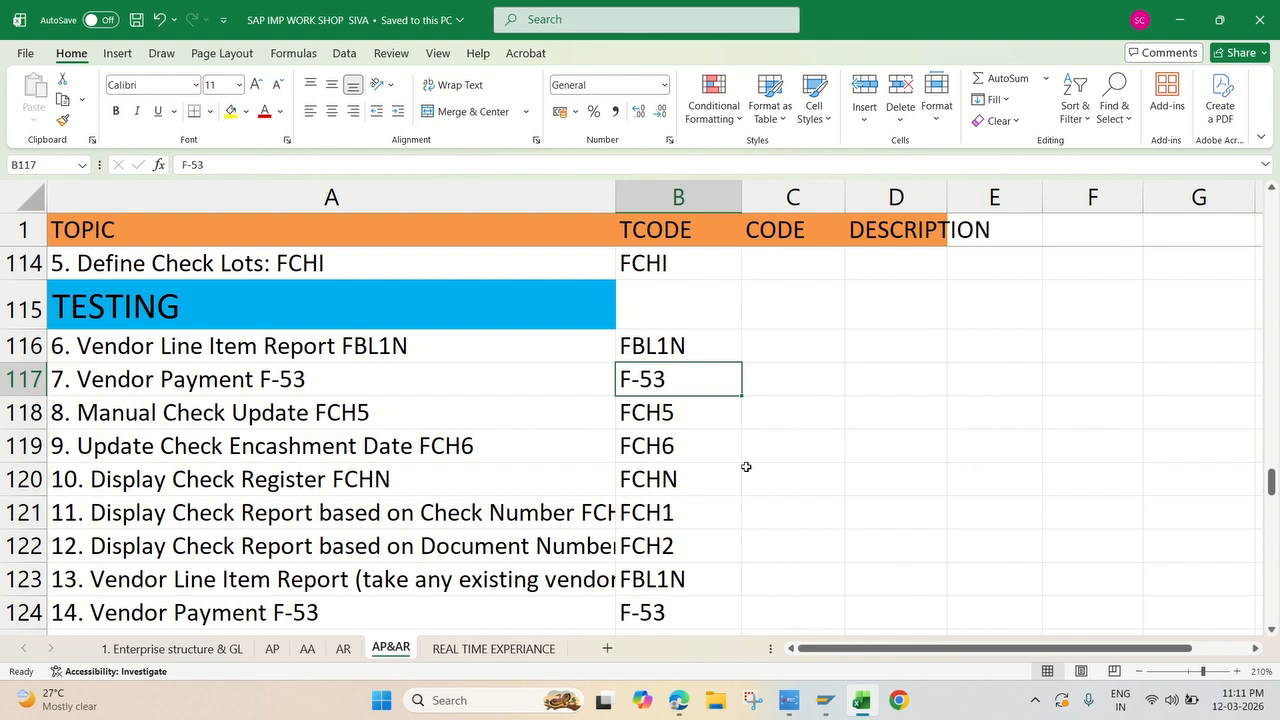
left_click(826, 700)
left_click(902, 620)
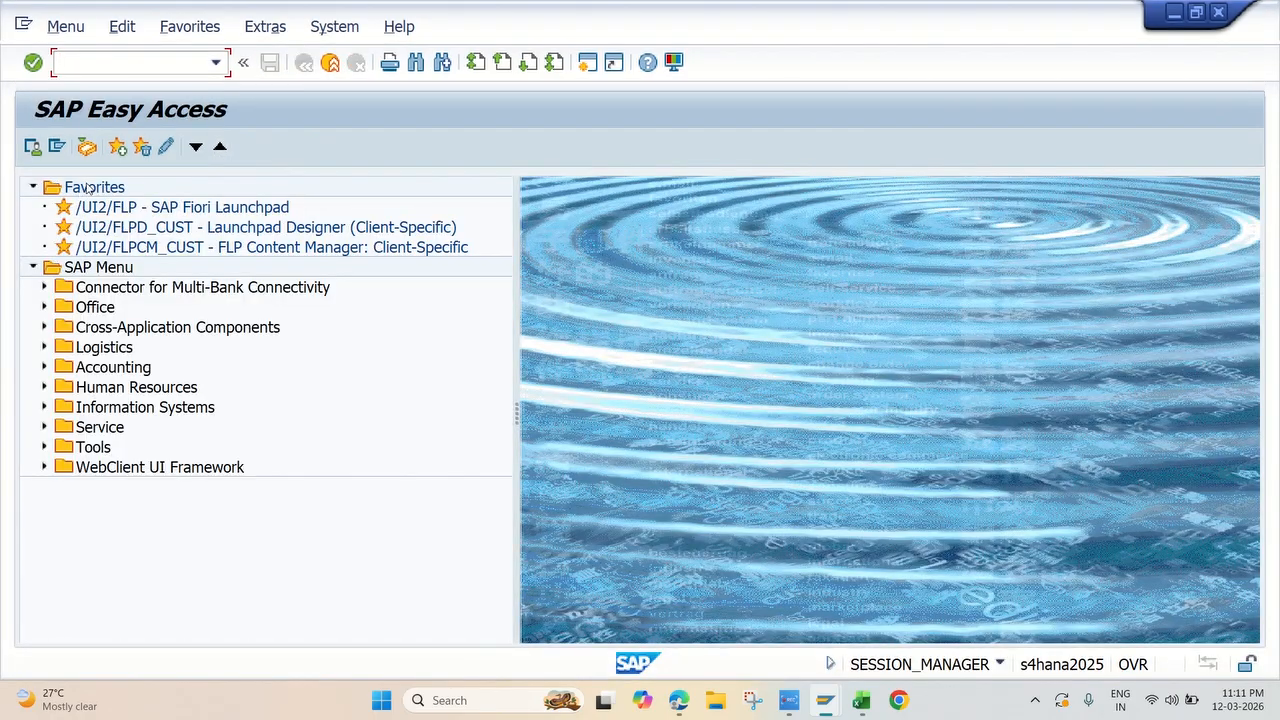
Step: Expand the SAP Menu path Accounting, Financial Accounting, Accounts Payable, Document Entry
left_click(44, 367)
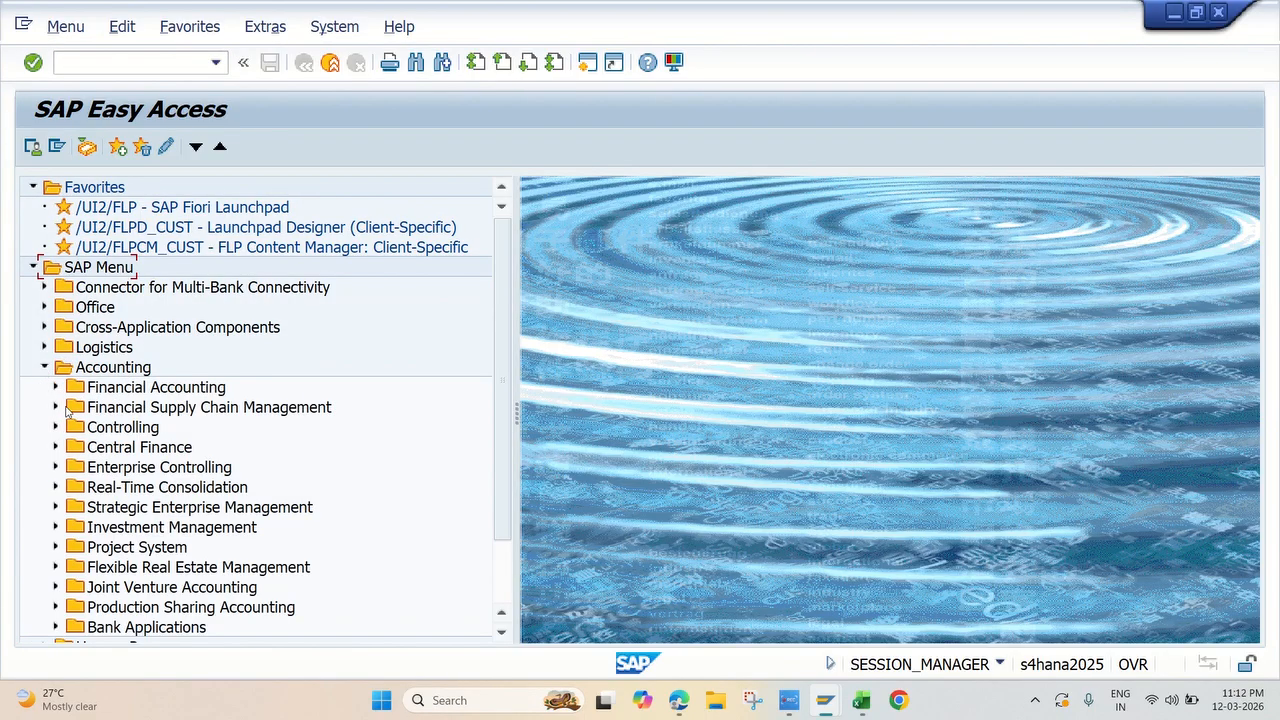
left_click(55, 389)
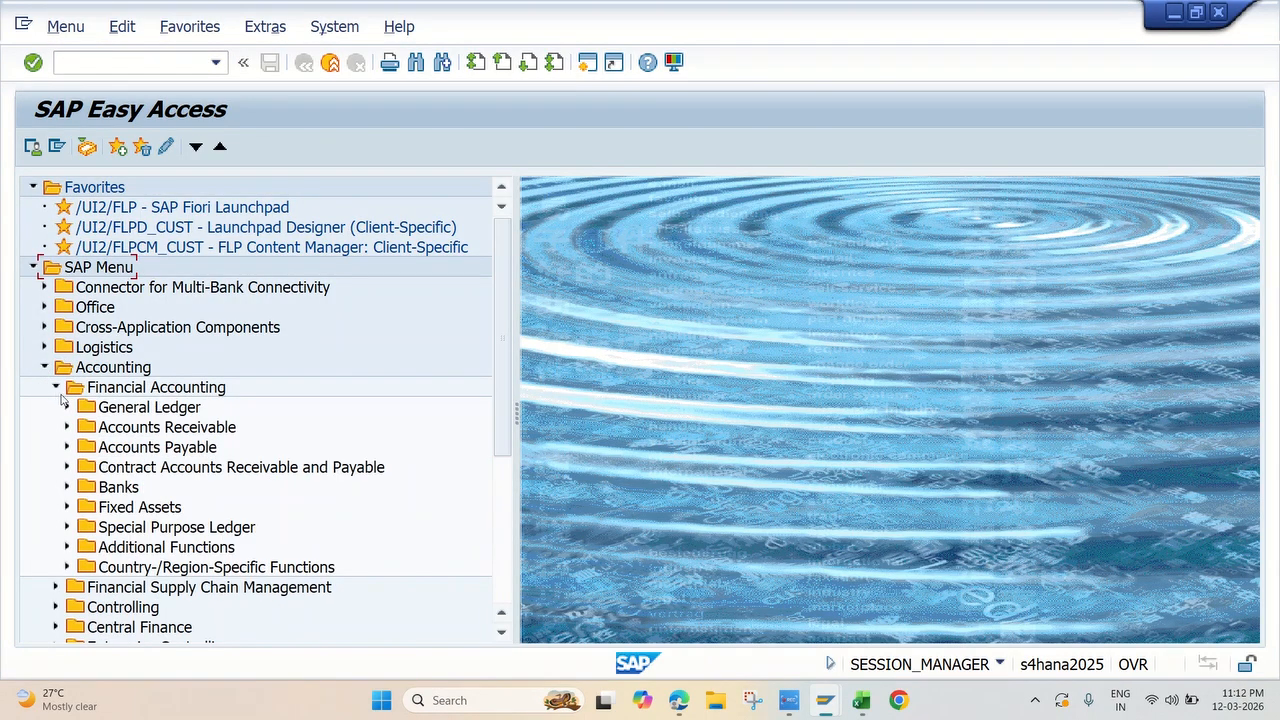
left_click(66, 448)
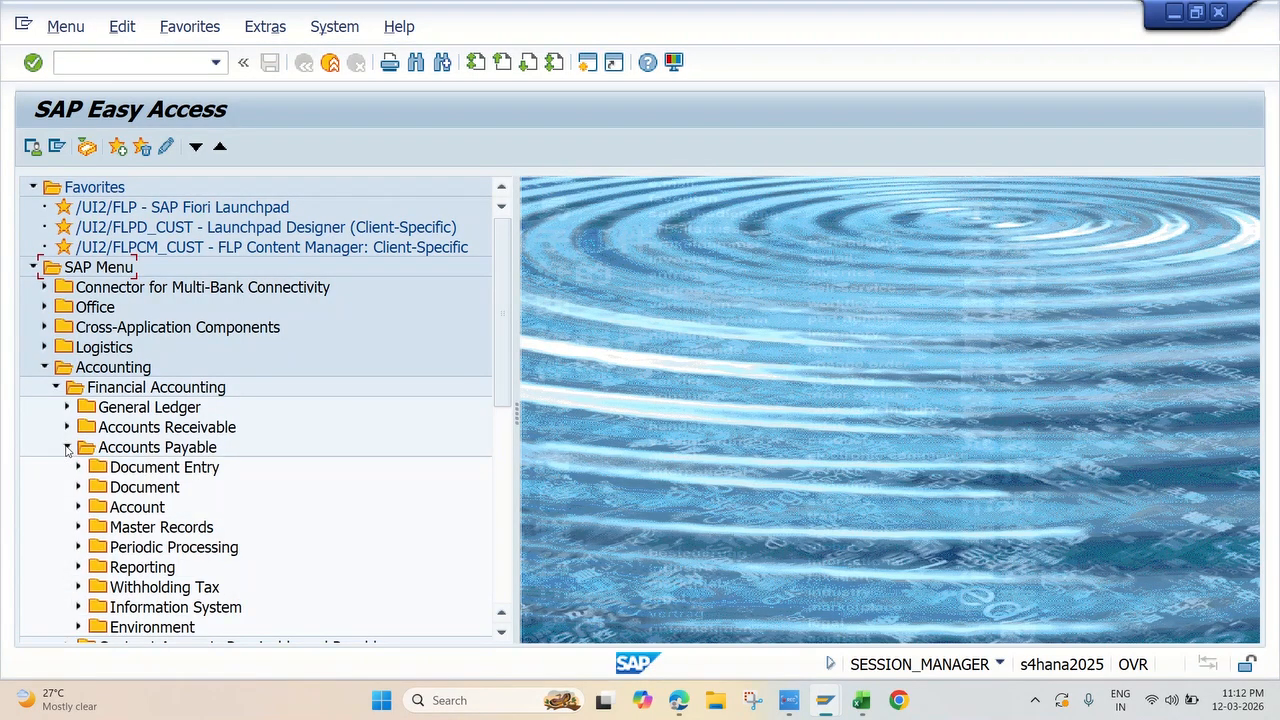
left_click(77, 467)
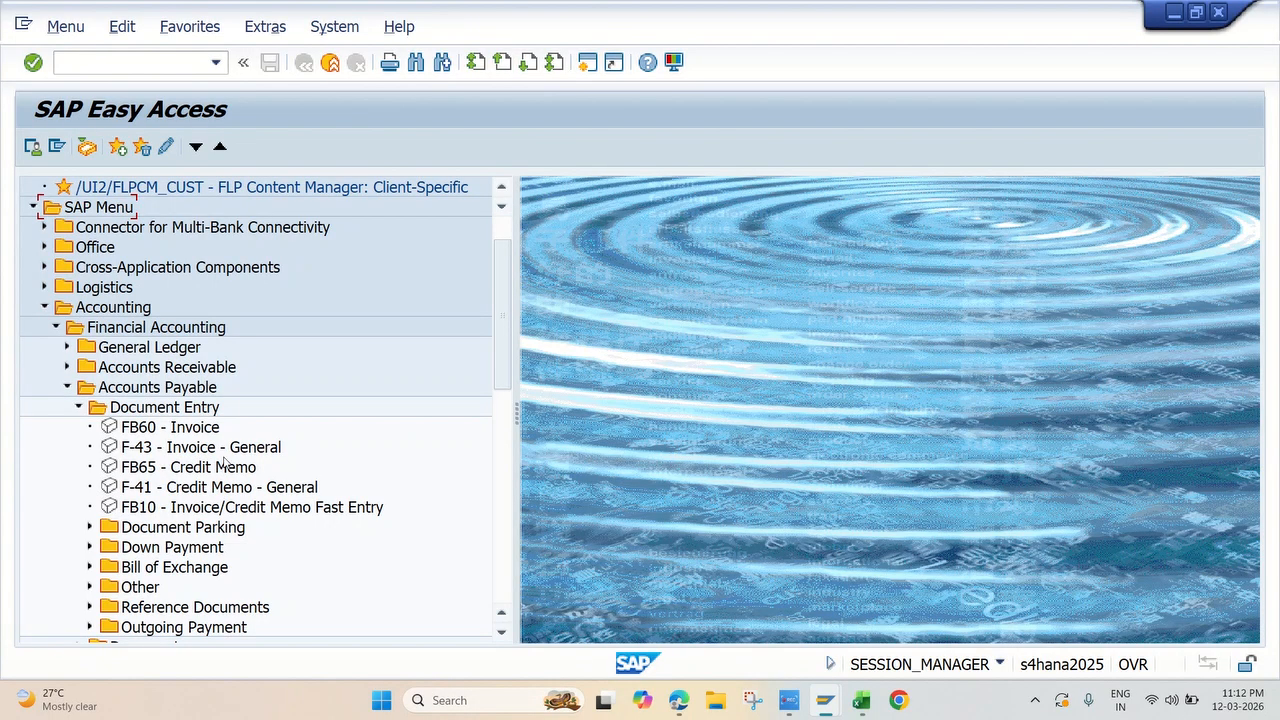
Step: Expand Outgoing Payment under Document Entry and open the transaction F-53 - Post
scroll(209, 475, "down", 1)
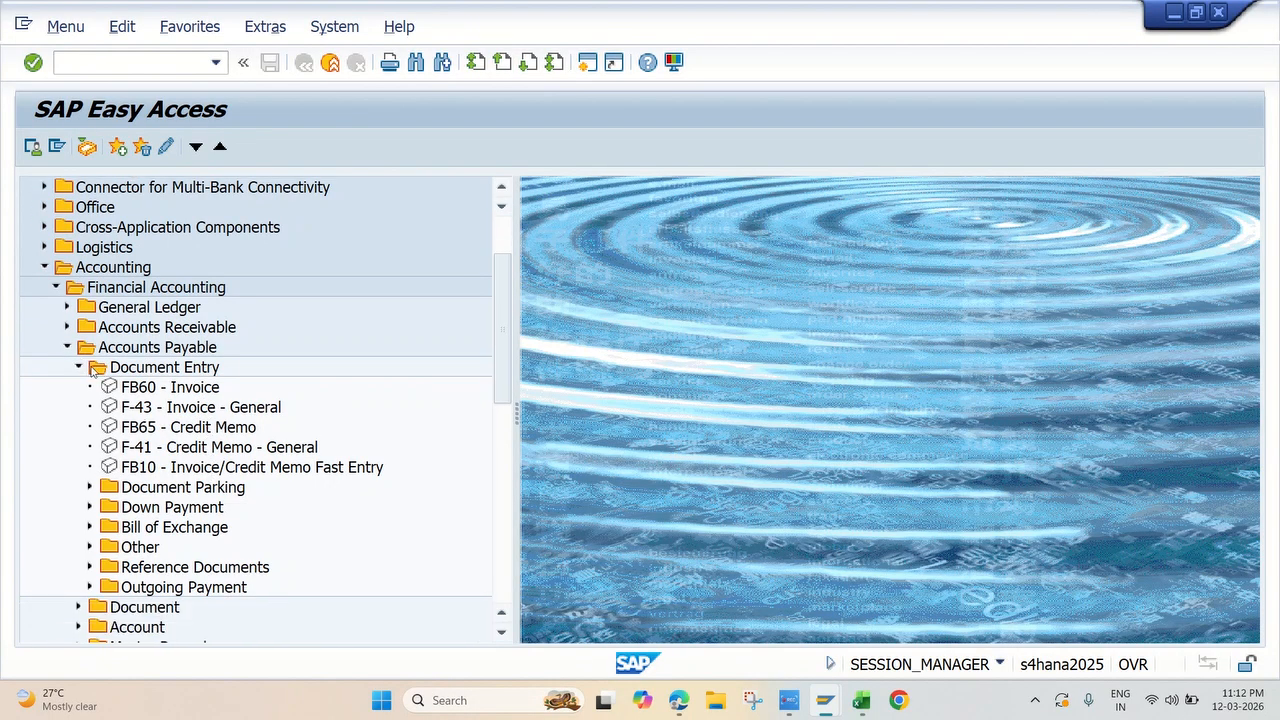
scroll(188, 407, "down", 1)
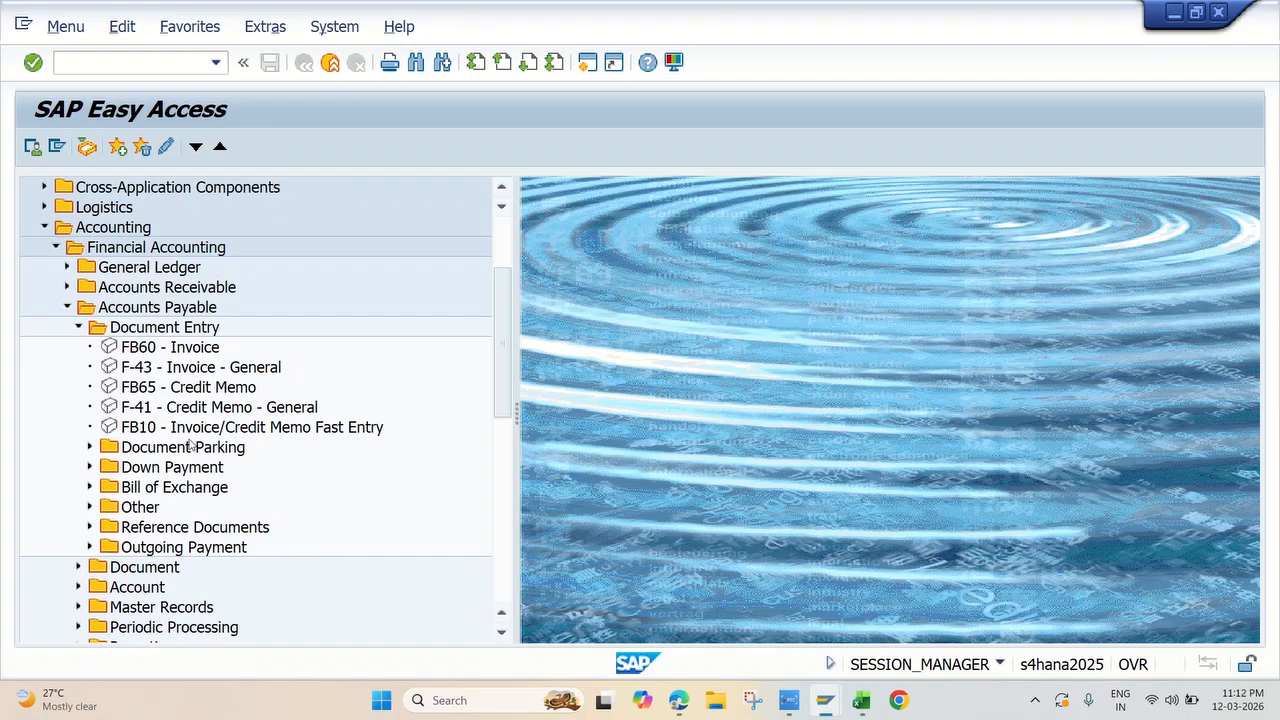
left_click(90, 547)
scroll(308, 436, "down", 3)
scroll(308, 436, "down", 1)
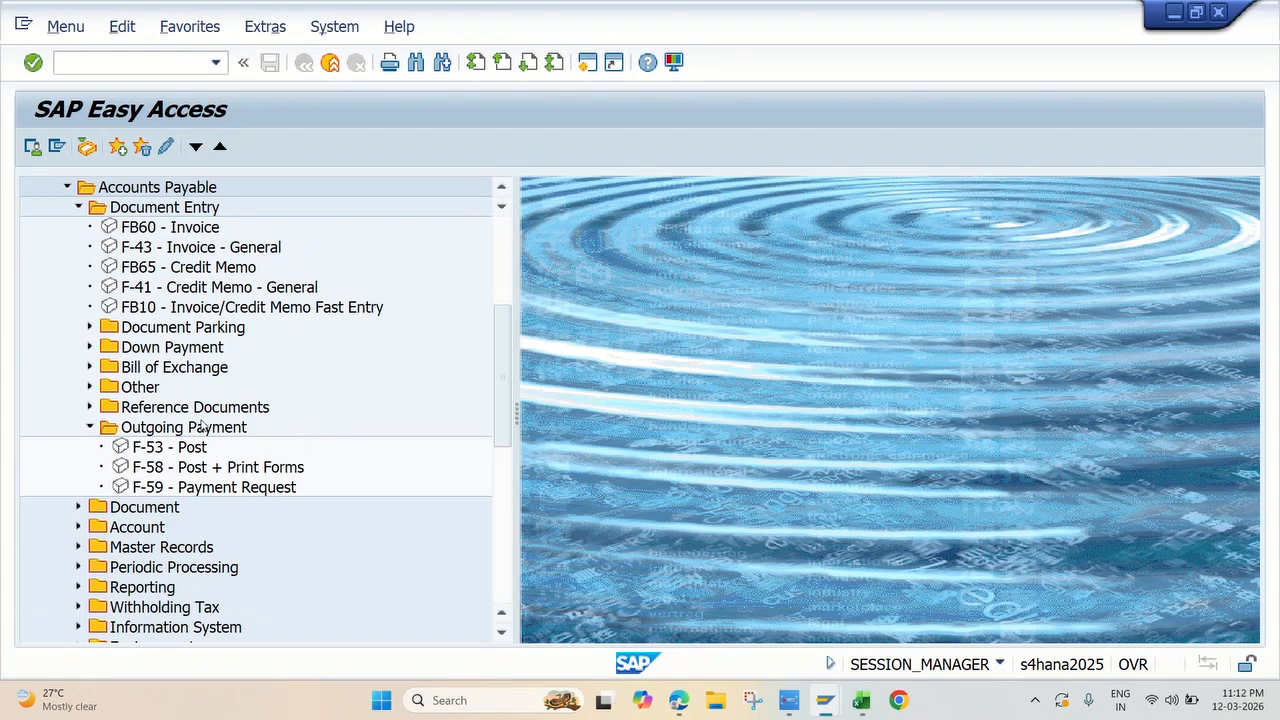
double_click(160, 447)
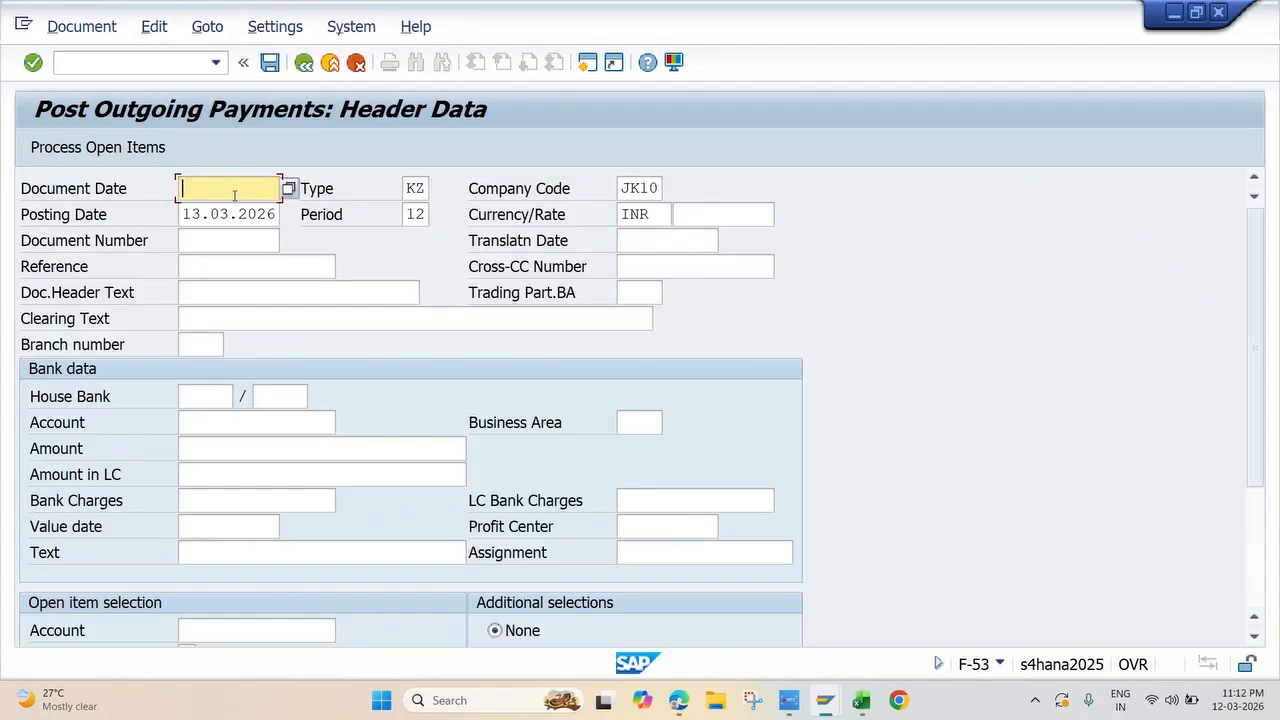
Step: Set the outgoing payment's document date to 13.03.2026 and its reference to test check lot
left_click(288, 189)
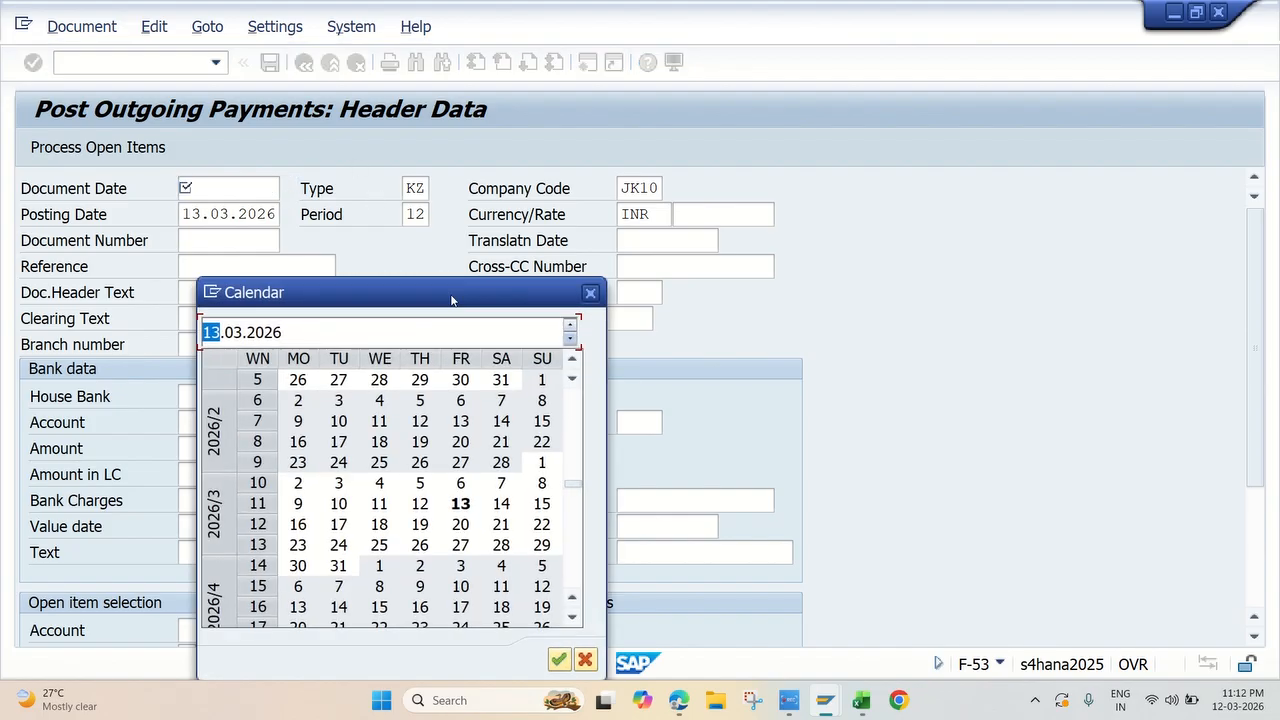
double_click(458, 507)
left_click(226, 240)
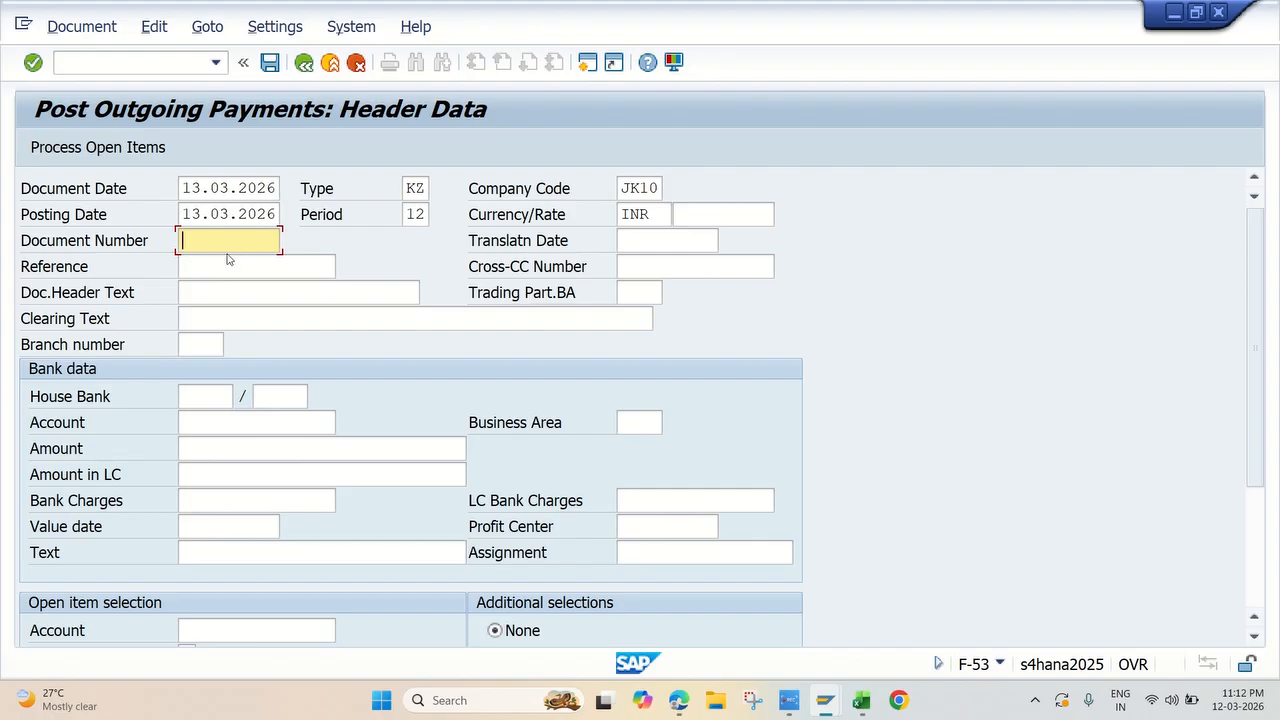
left_click(221, 267)
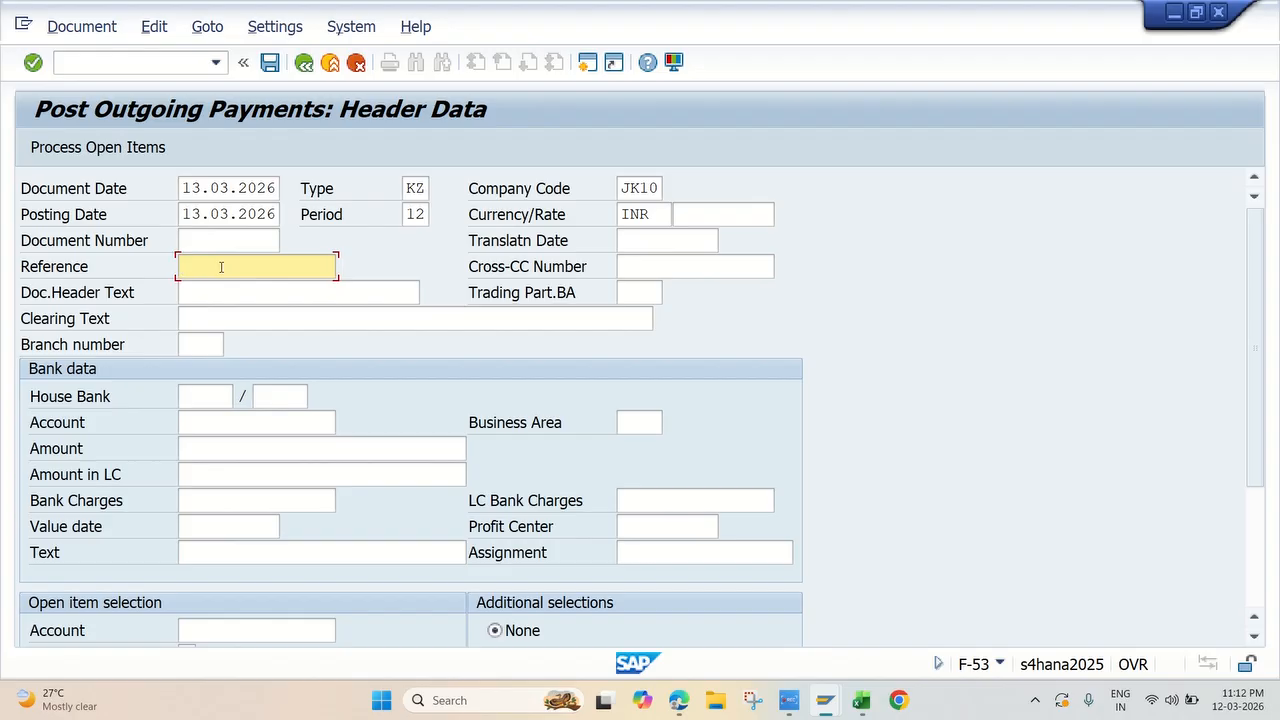
type("test check loot")
key("BackSpace")
key("BackSpace")
Step: Set the bank data account to 220031, ICICI Out Going Payment, using the G/L account search, and the amount to 100000
left_click(226, 420)
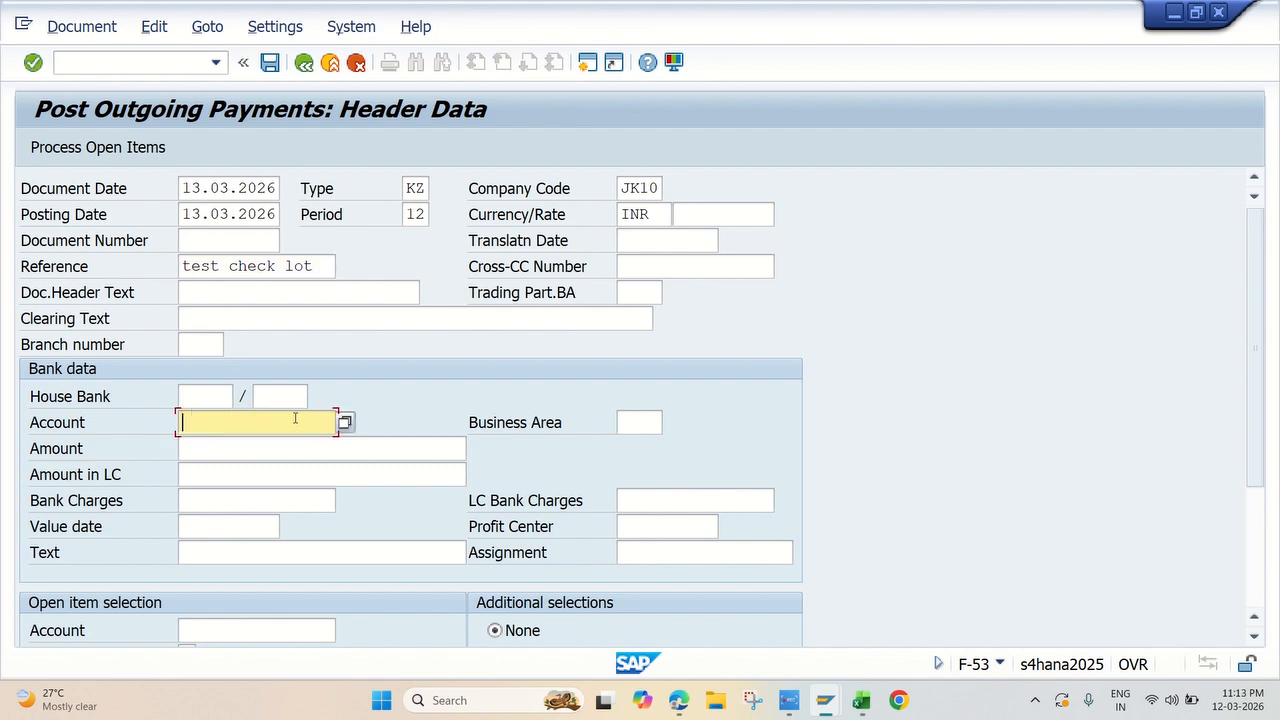
left_click(344, 423)
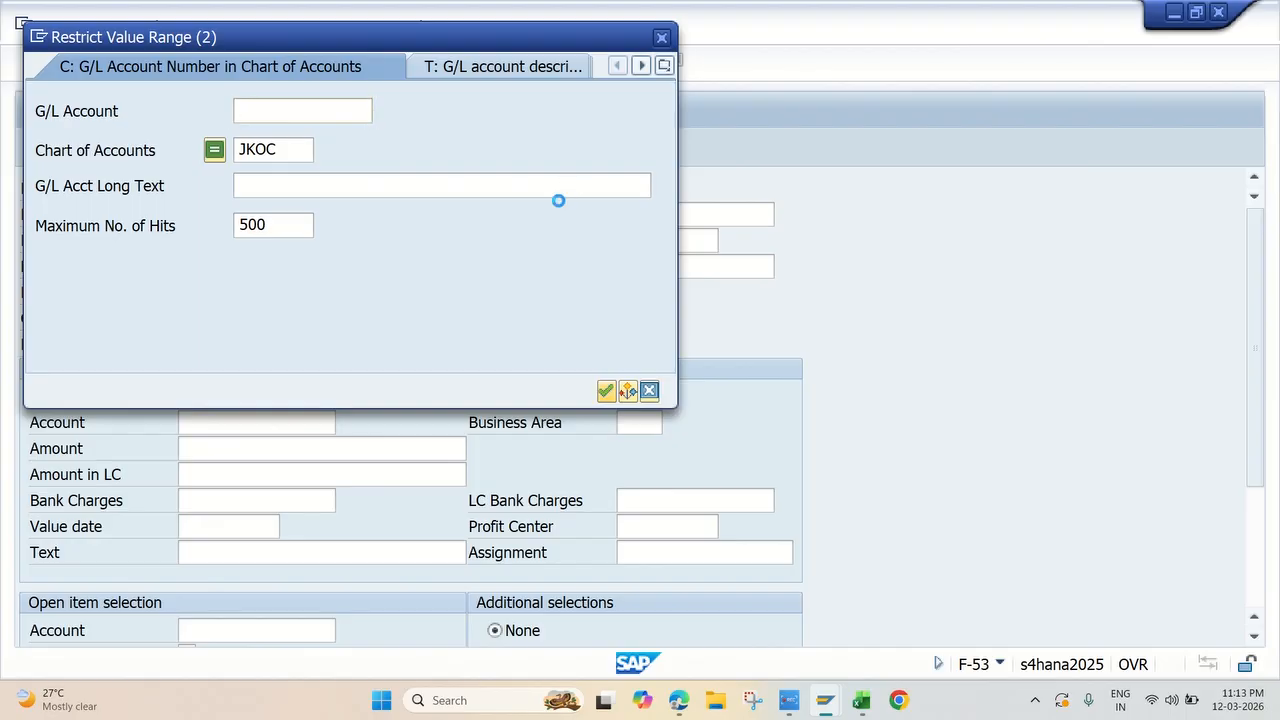
key("Return")
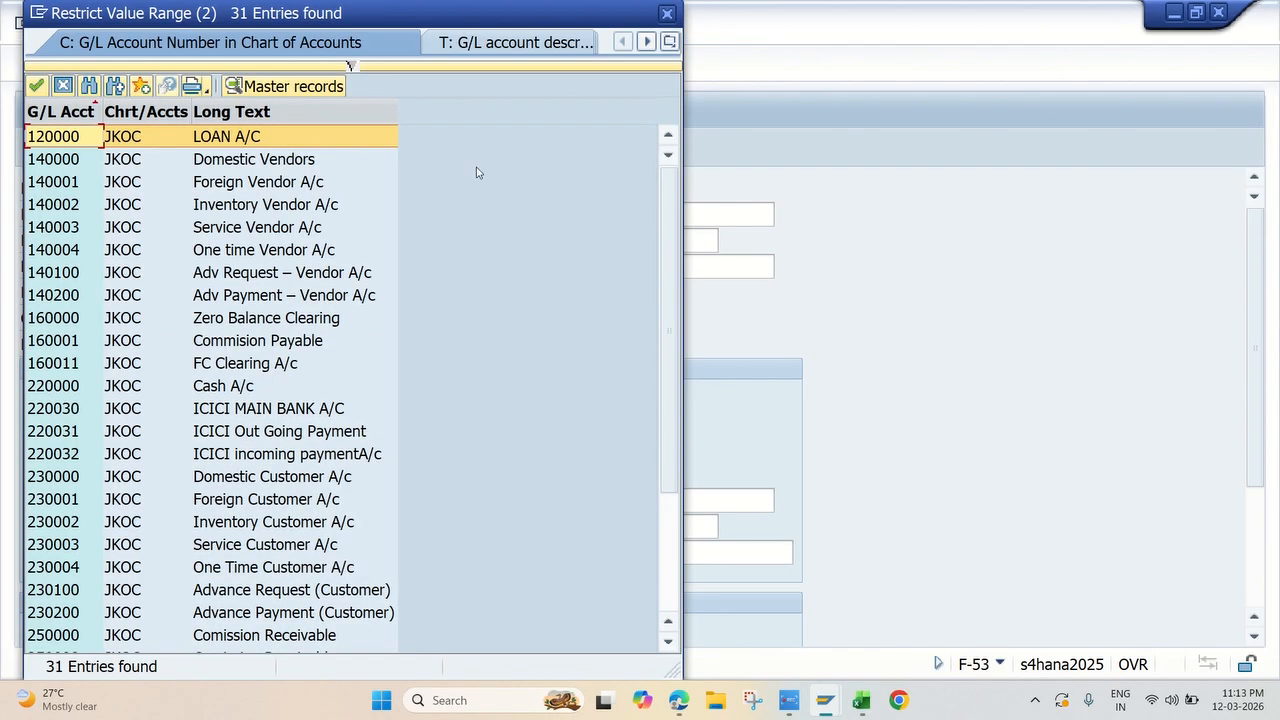
scroll(258, 330, "down", 3)
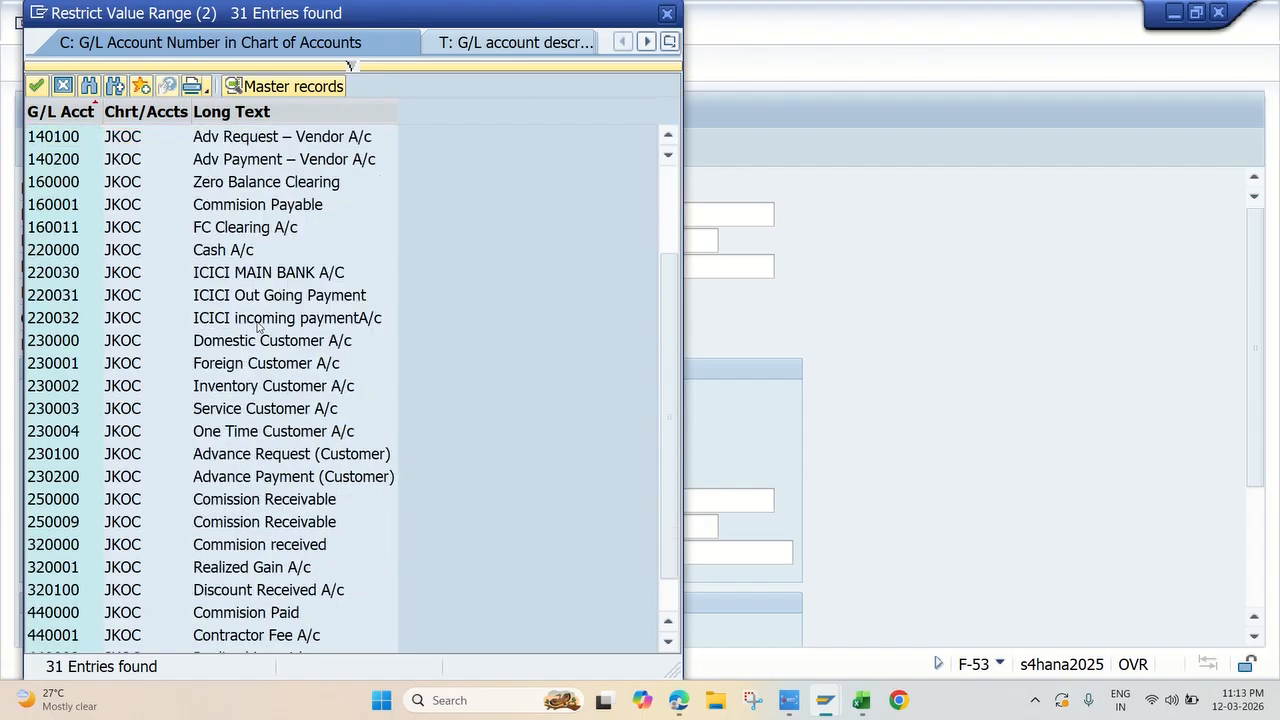
scroll(259, 322, "up", 3)
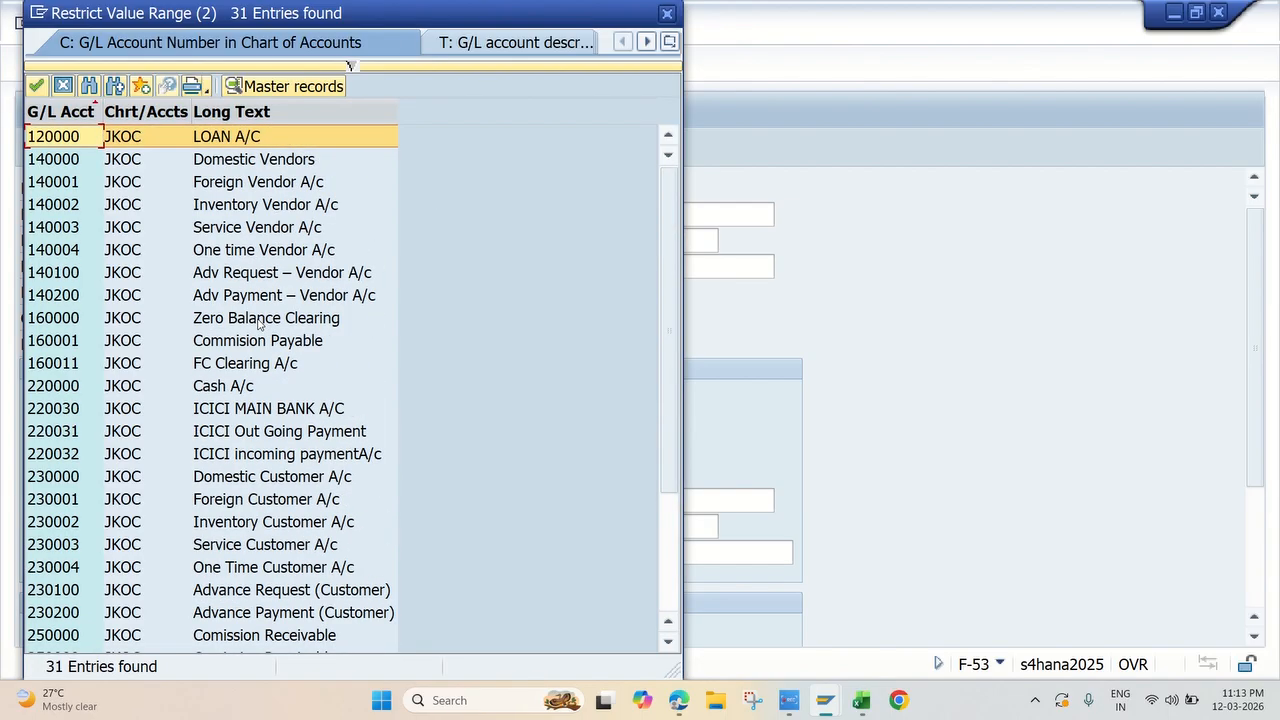
scroll(262, 365, "down", 2)
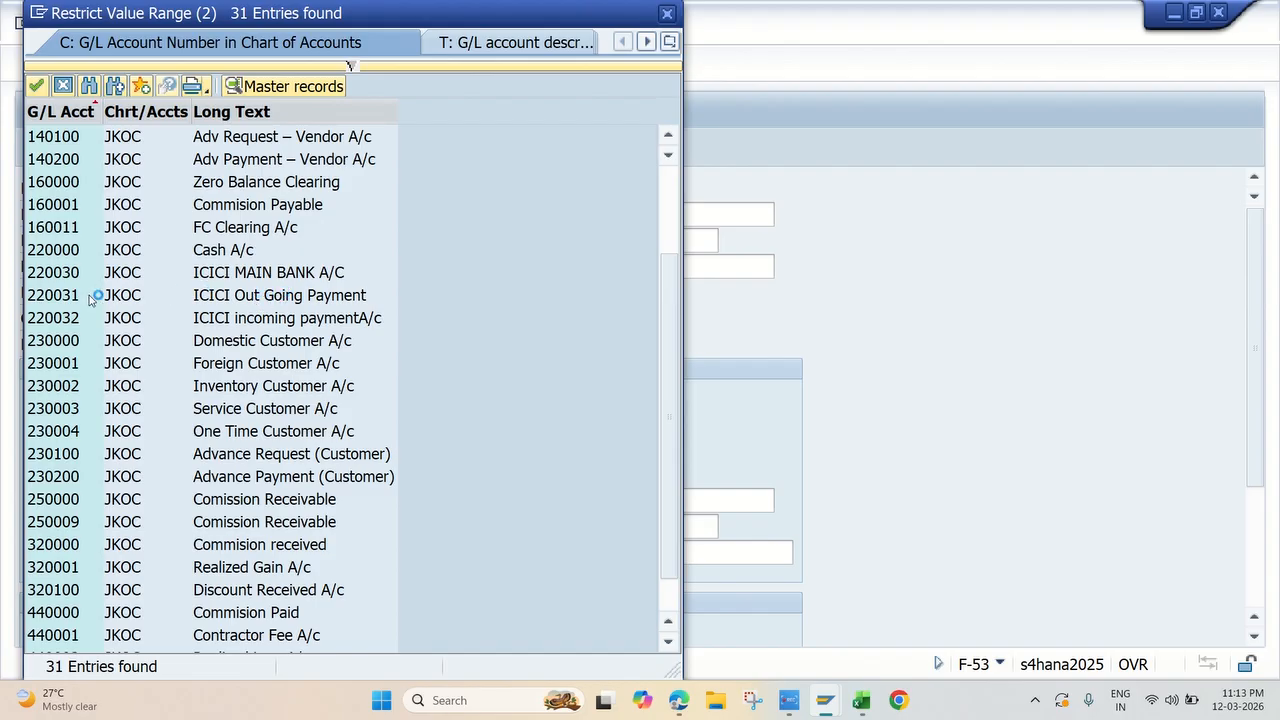
double_click(272, 300)
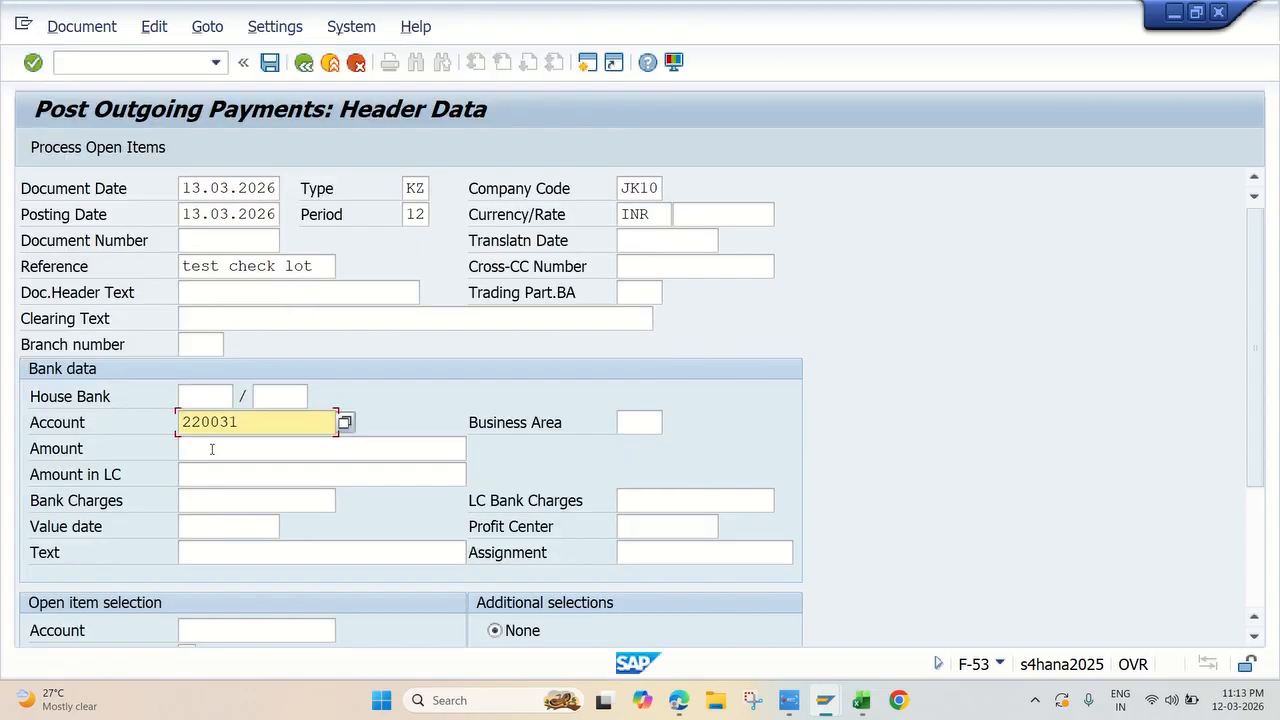
left_click(211, 449)
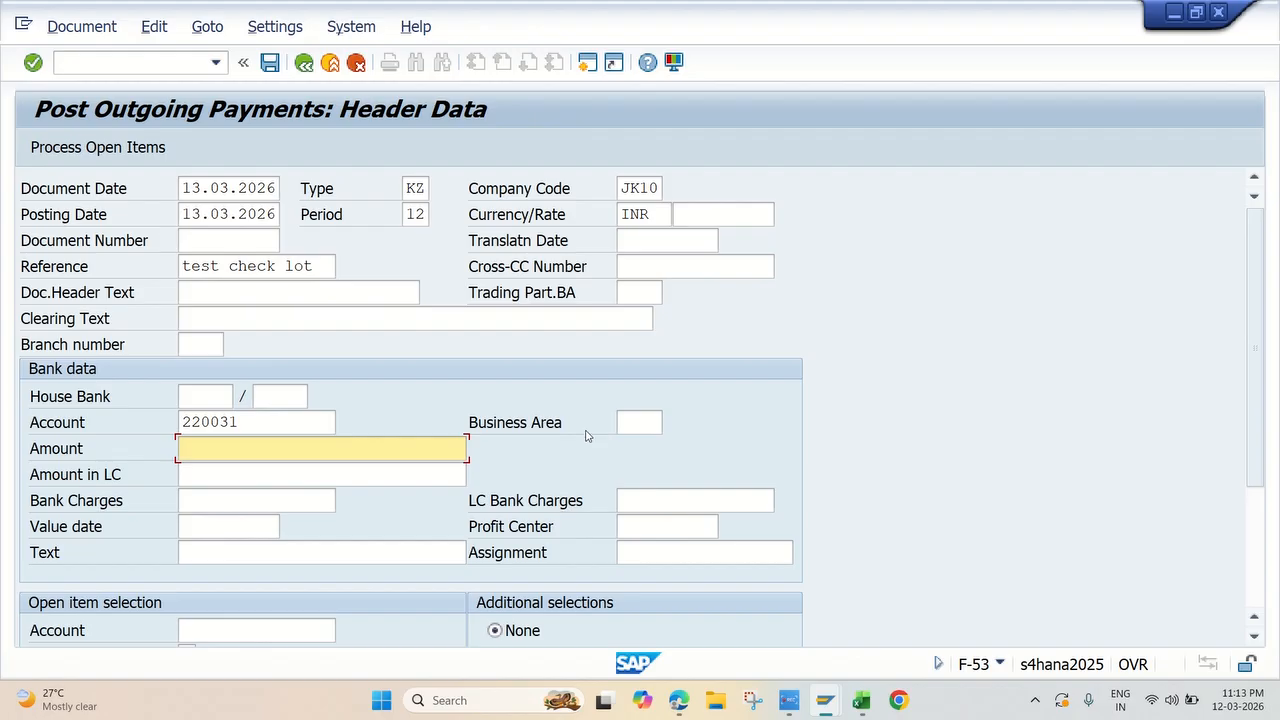
type("100000")
Step: Copy the supplier number from the Vendor Line Item Display session into the open item selection account of the outgoing payment
scroll(445, 458, "down", 1)
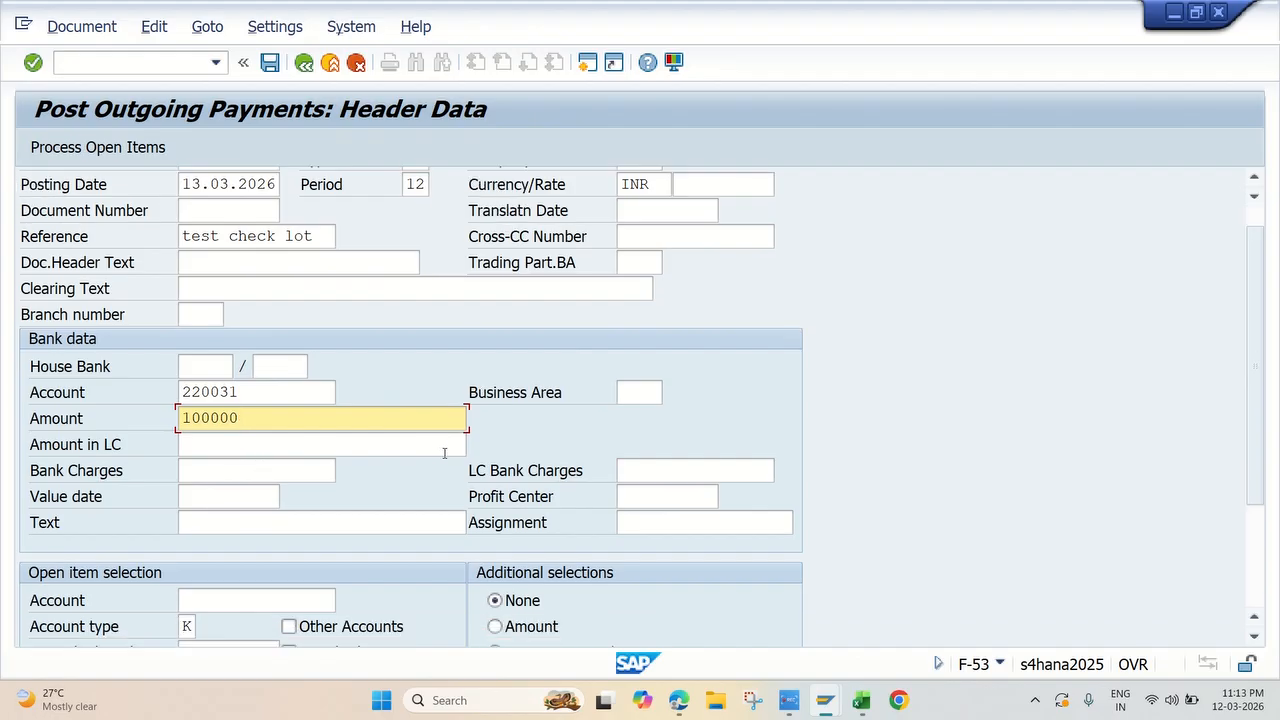
left_click(237, 598)
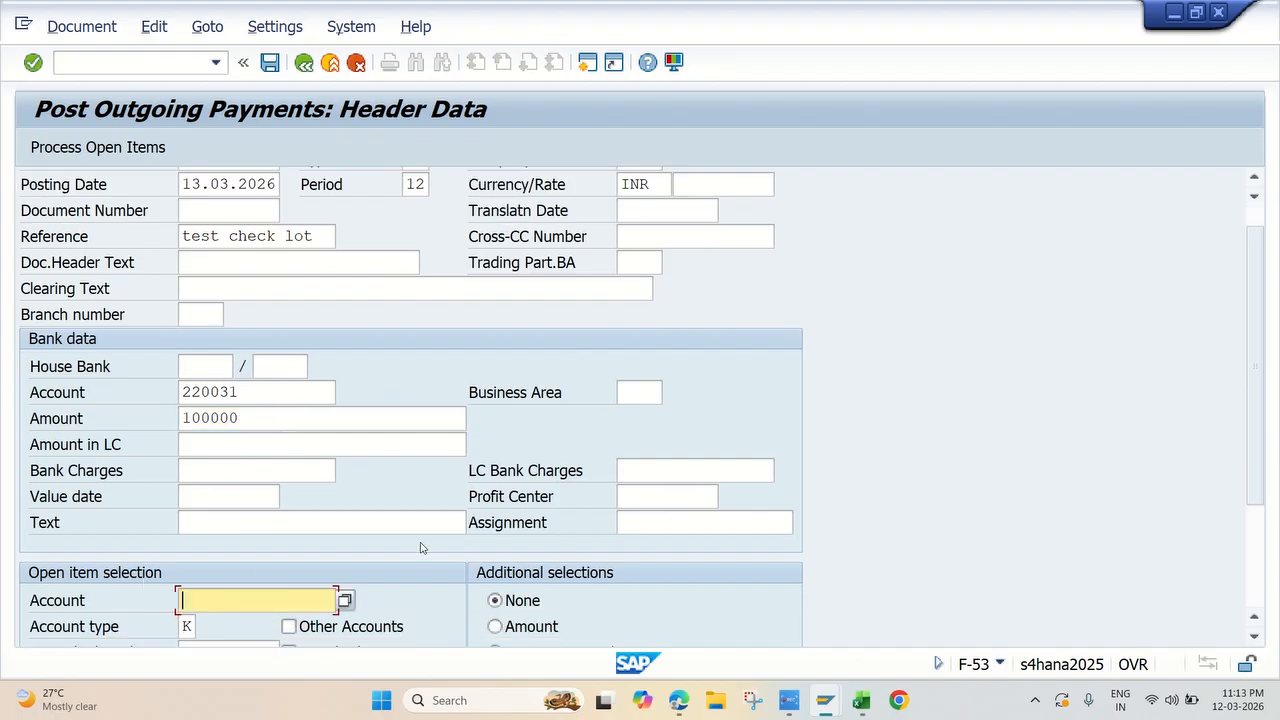
scroll(421, 548, "down", 2)
left_click(828, 703)
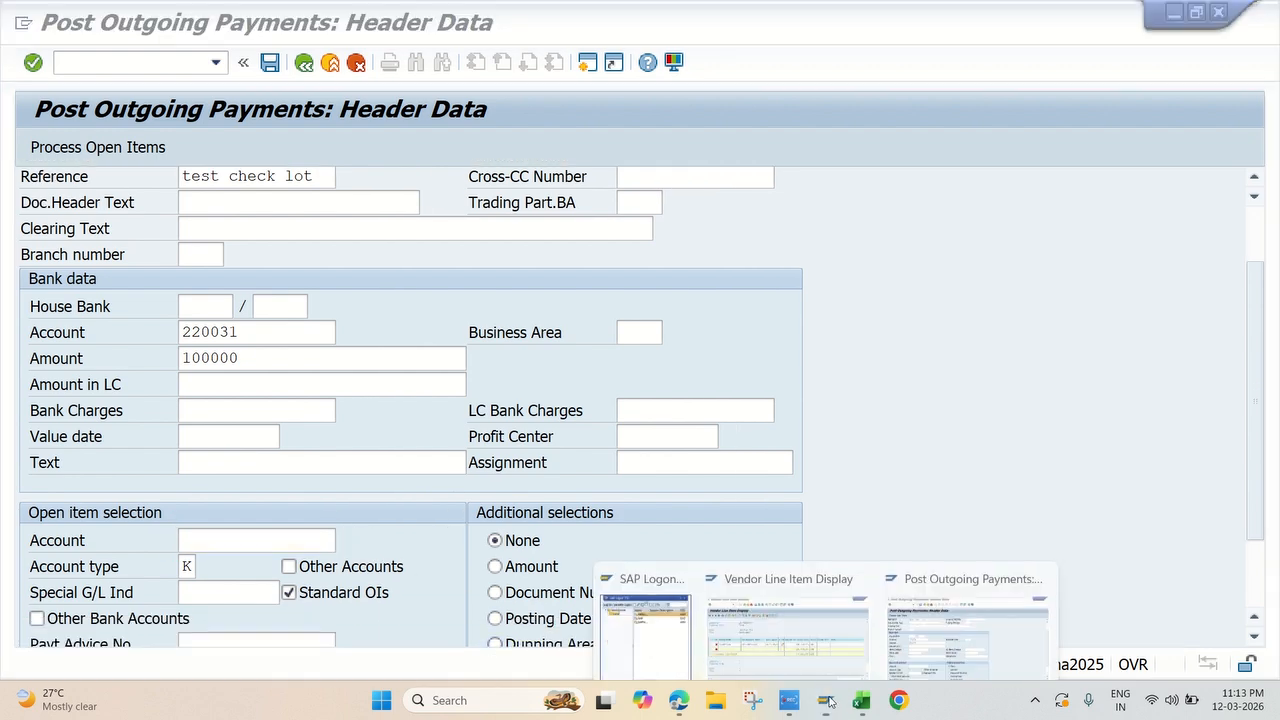
left_click(788, 615)
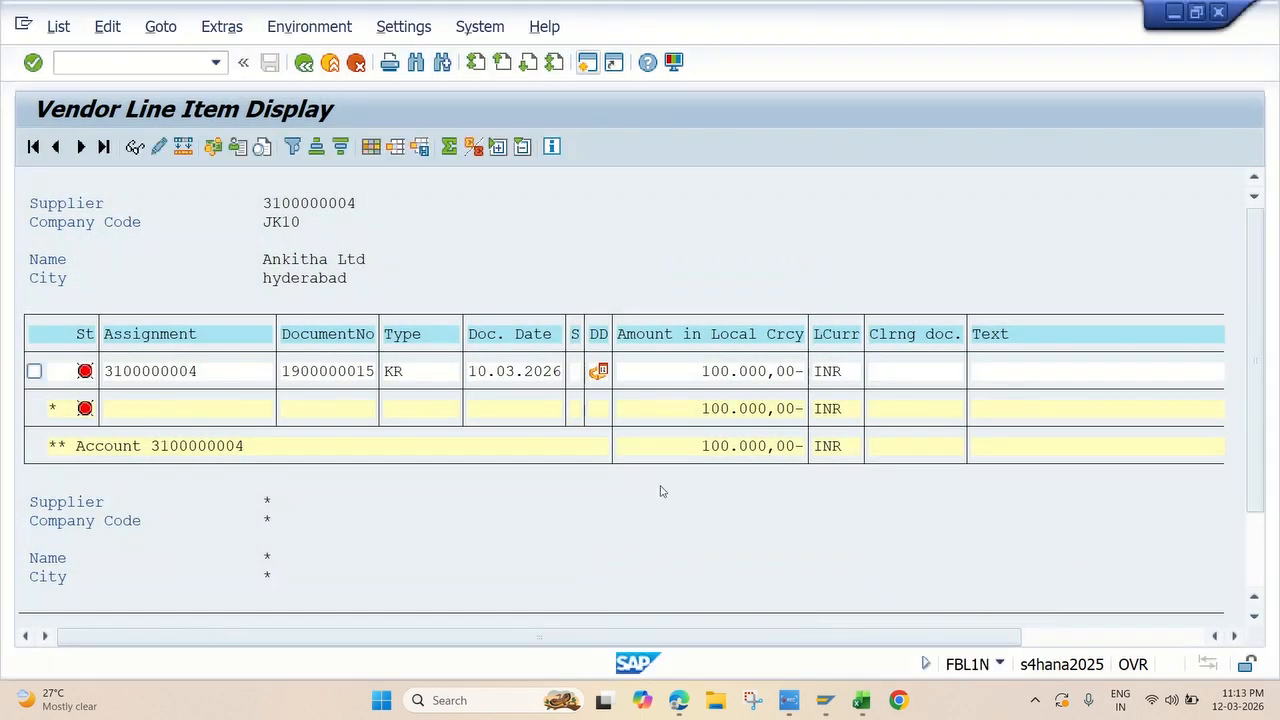
left_click(257, 203)
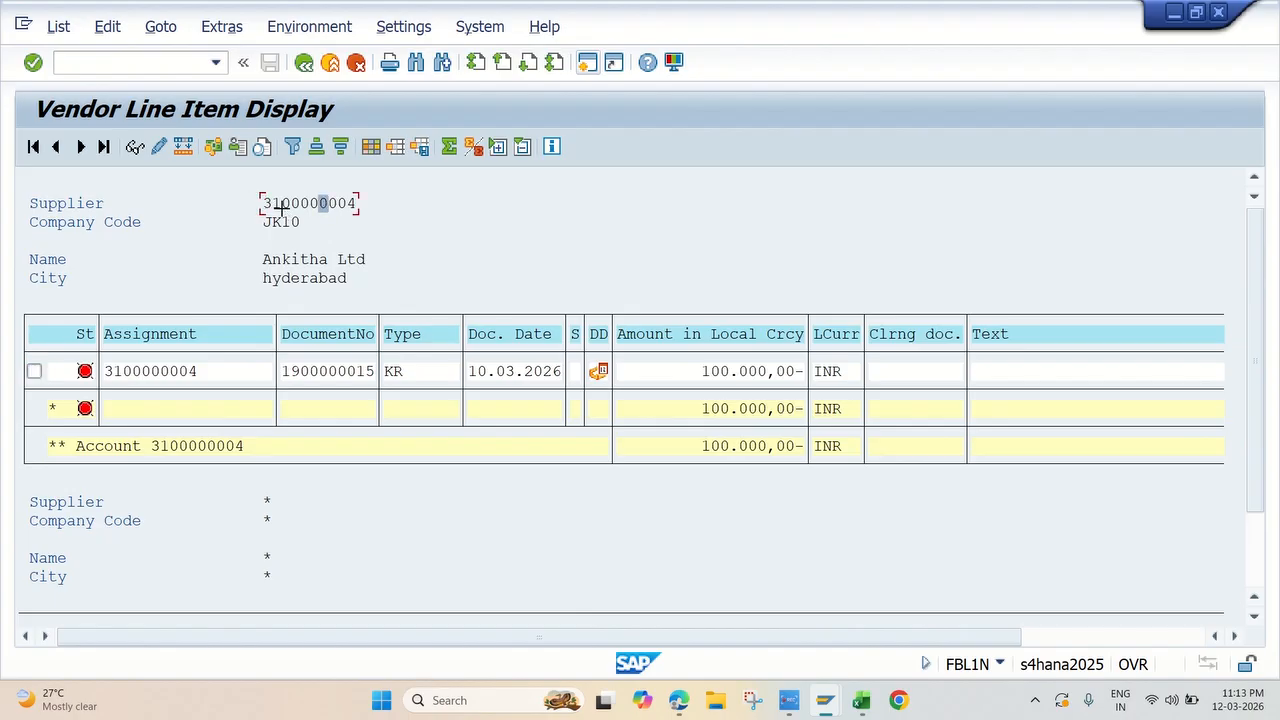
left_click_drag(257, 197, 366, 201)
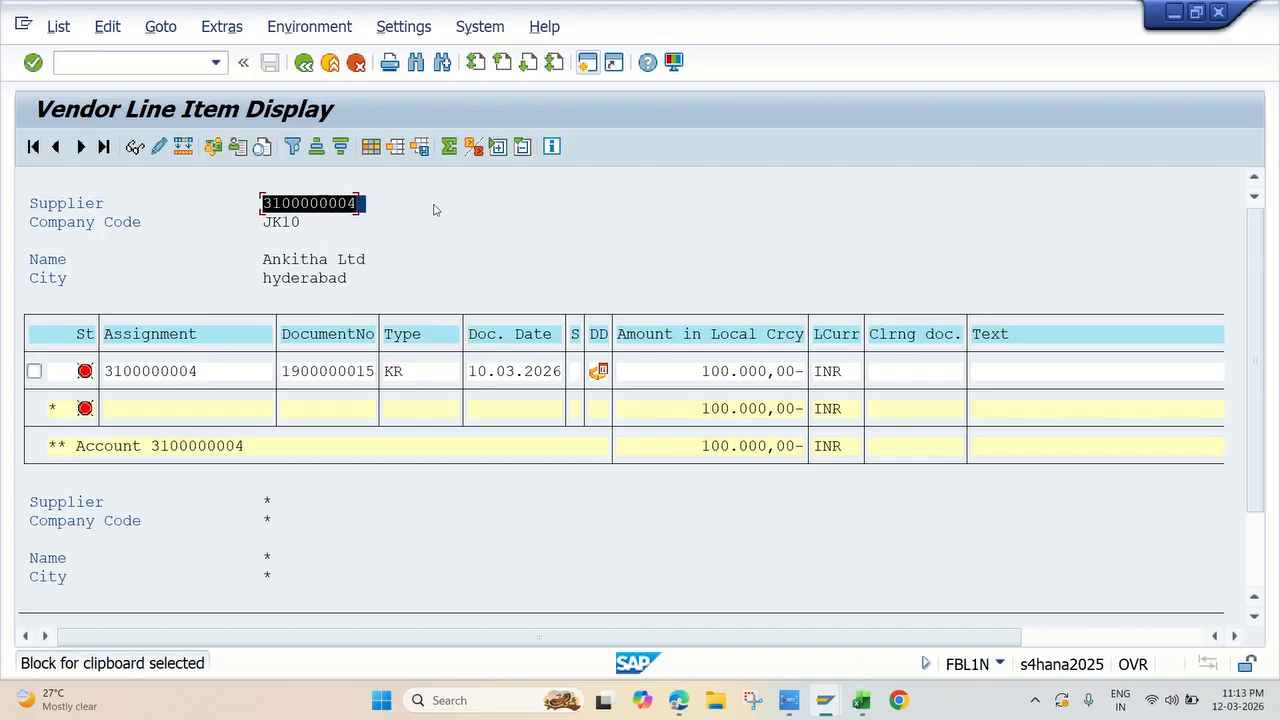
key("ctrl+c")
key("alt+Tab")
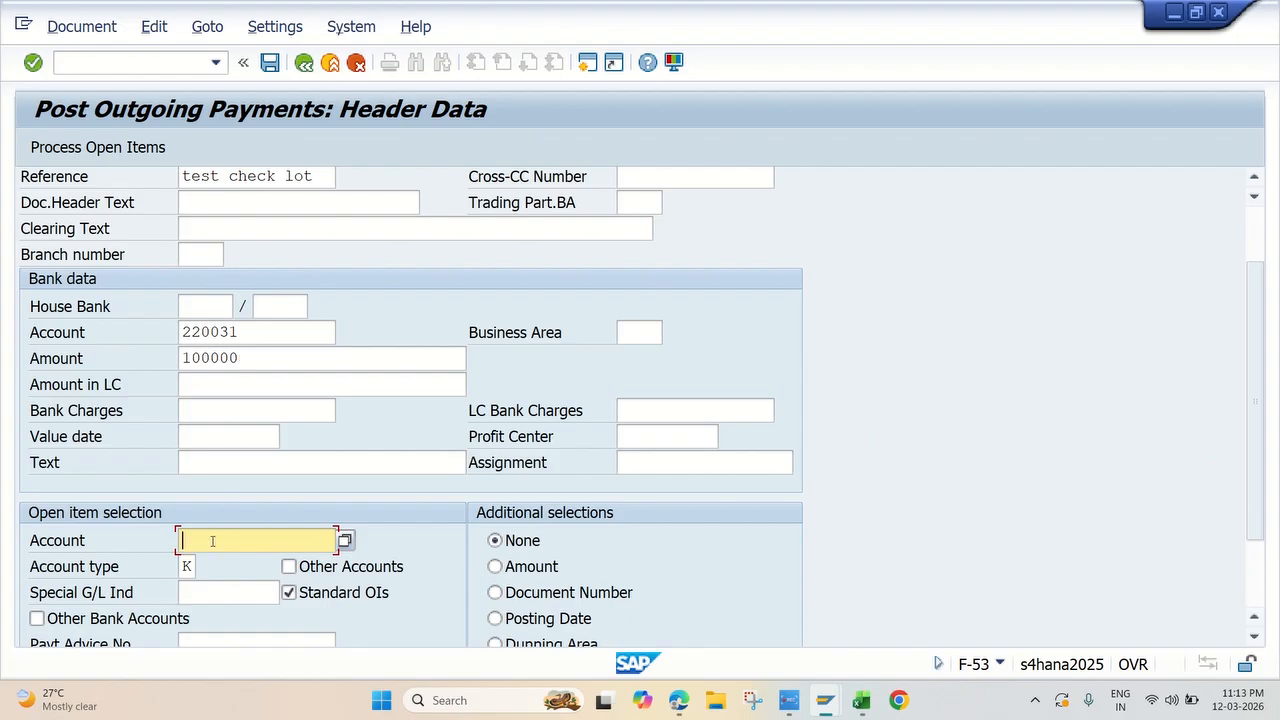
key("ctrl+v")
scroll(357, 463, "down", 4)
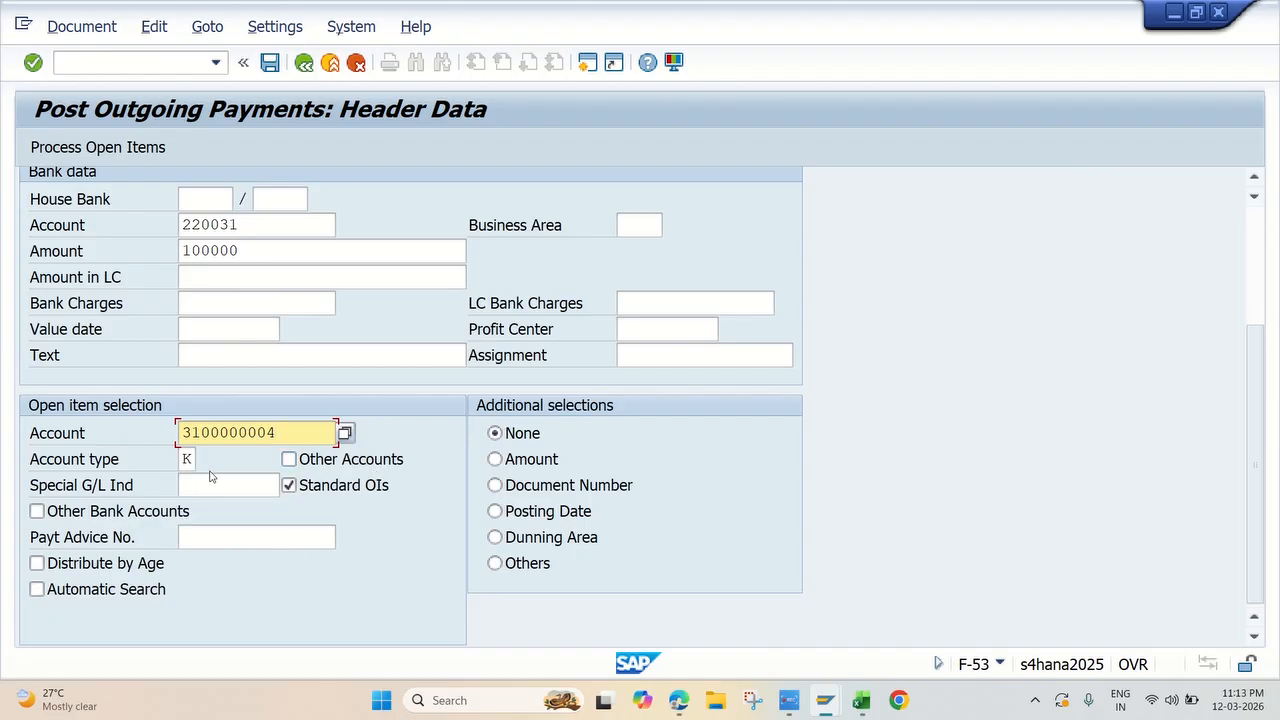
Step: Process the supplier's open items and simulate the outgoing payment document
scroll(382, 424, "up", 7)
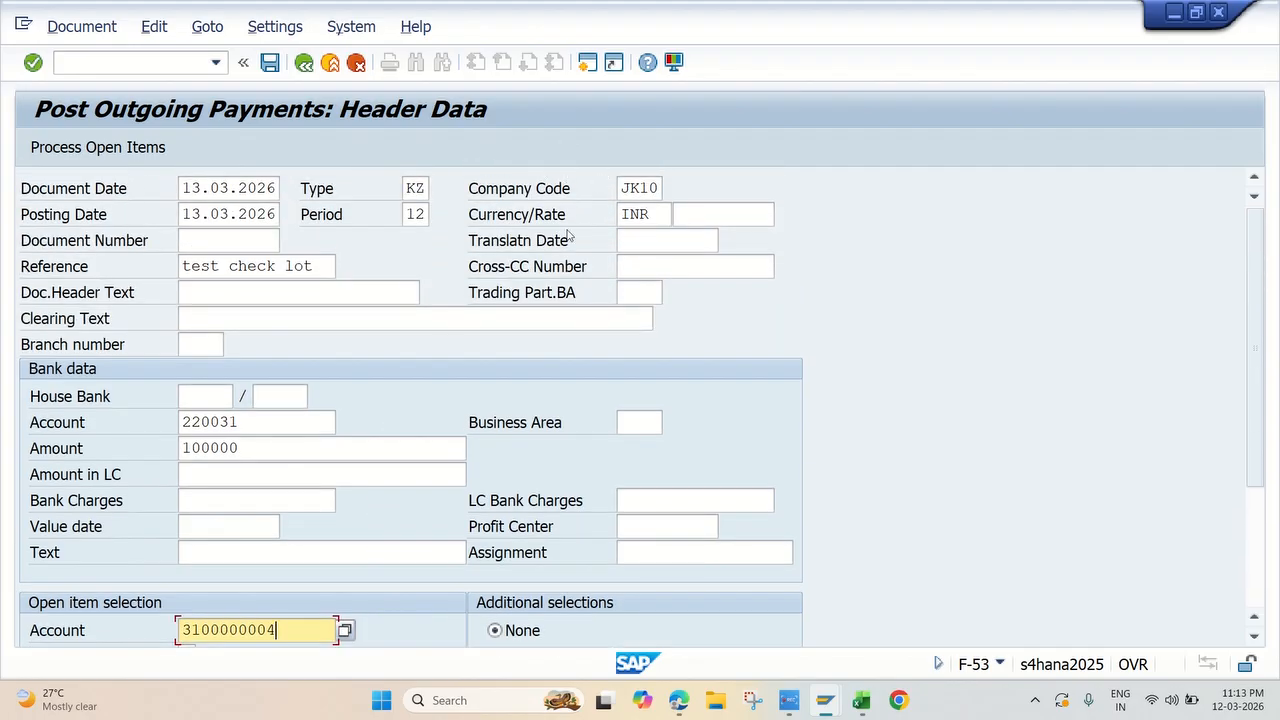
left_click(130, 150)
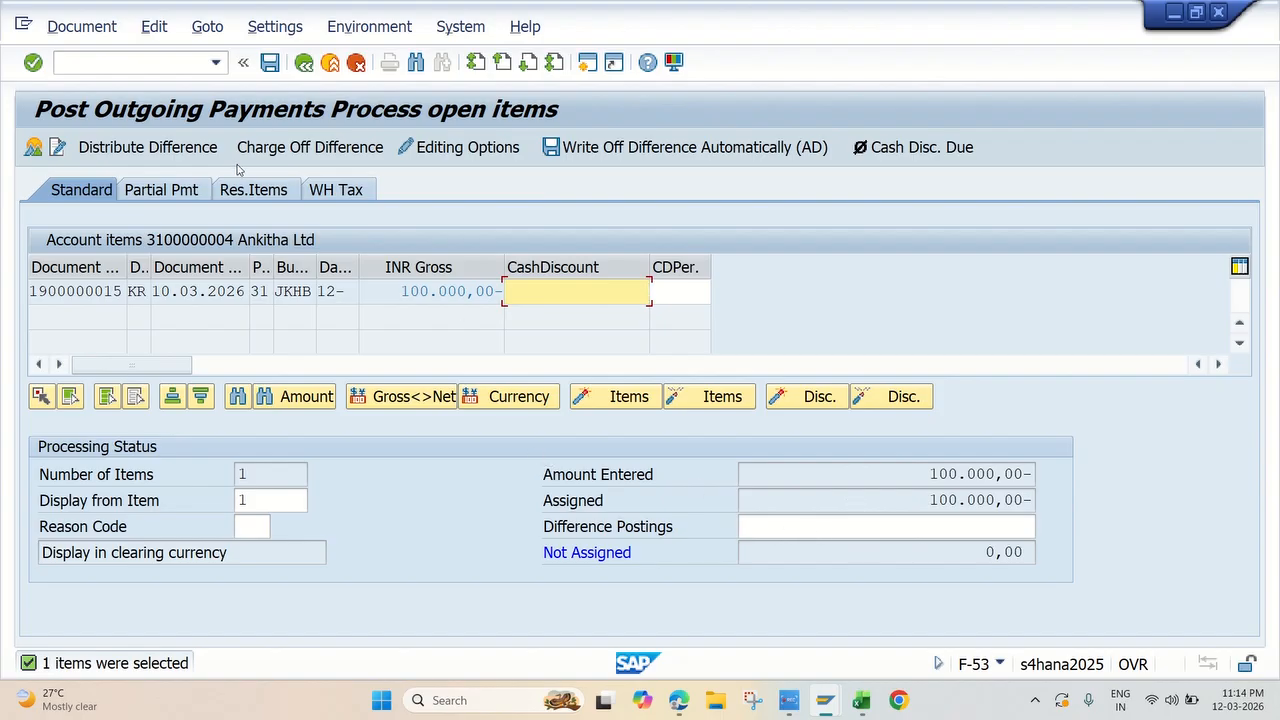
left_click(97, 20)
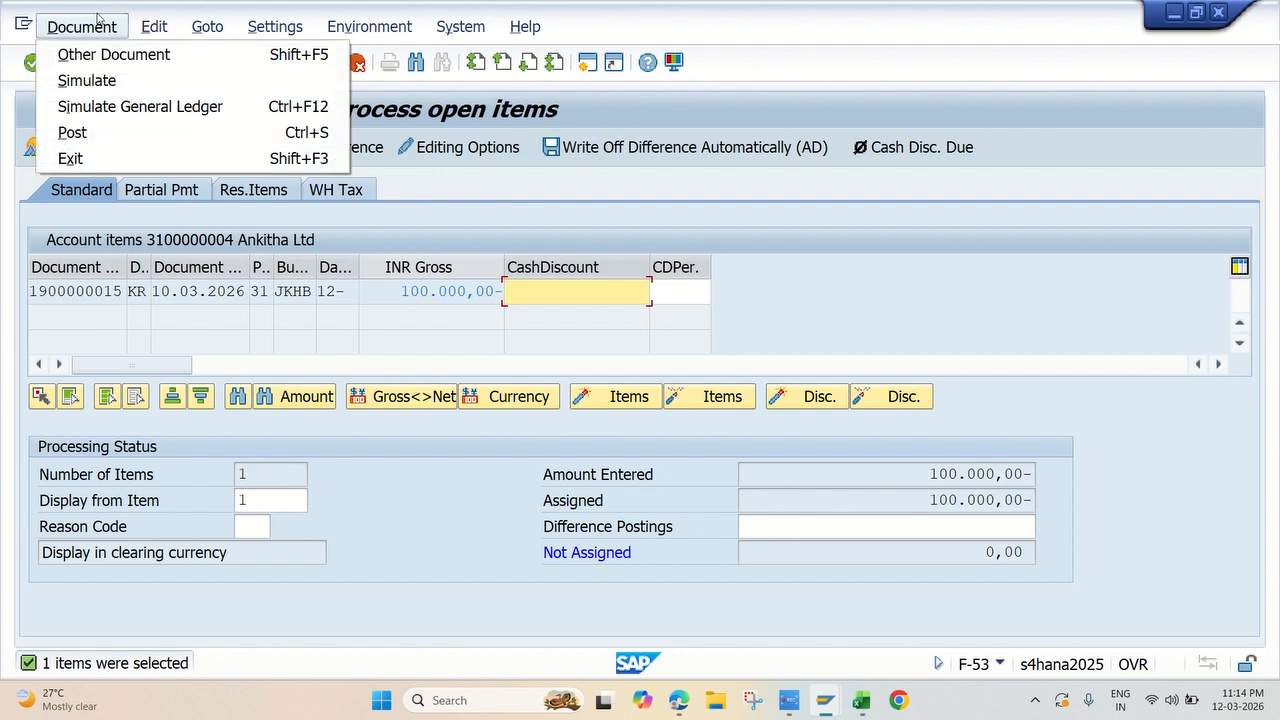
left_click(104, 82)
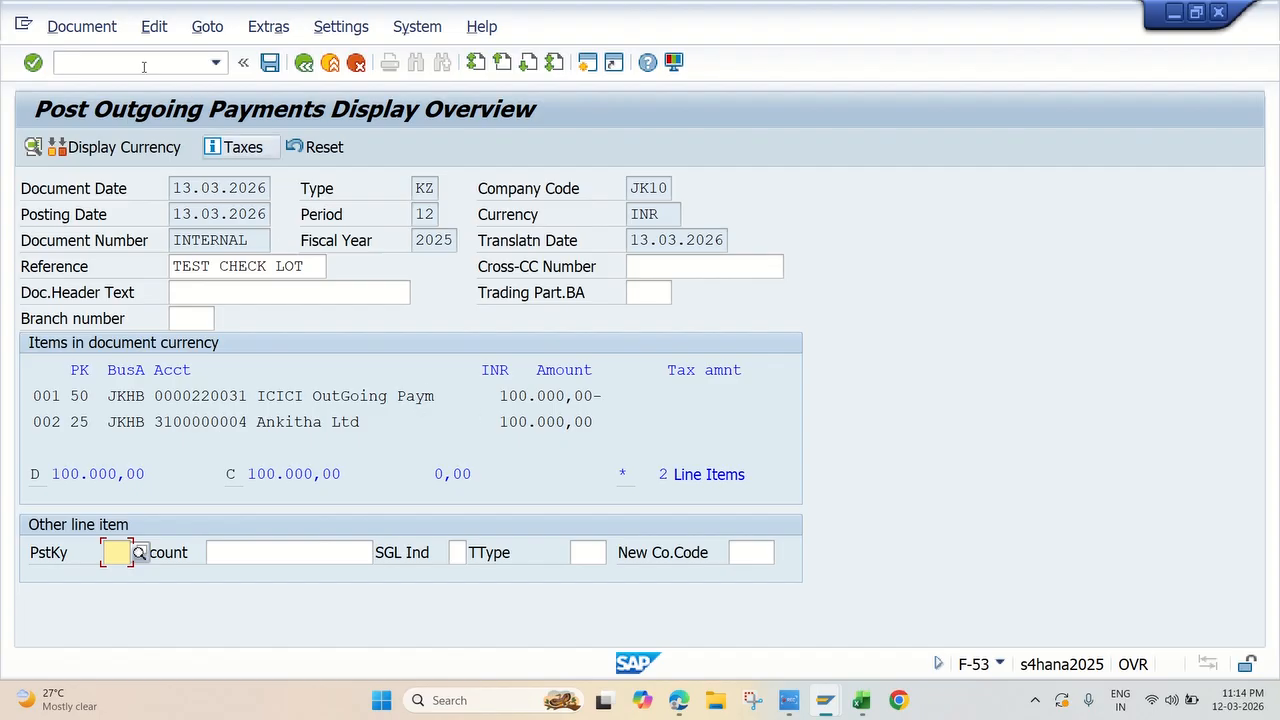
Step: Run the general ledger simulation of the payment and examine its document splitting in Expert Mode
left_click(82, 26)
left_click(118, 157)
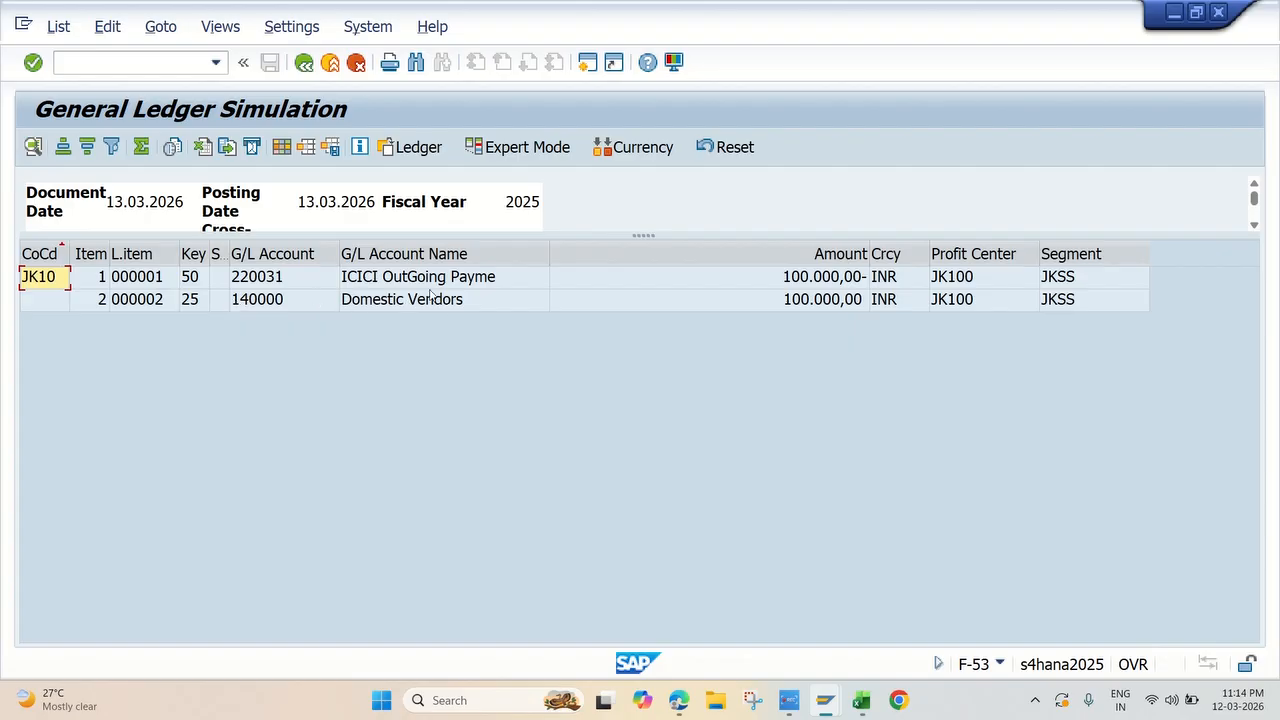
left_click(540, 147)
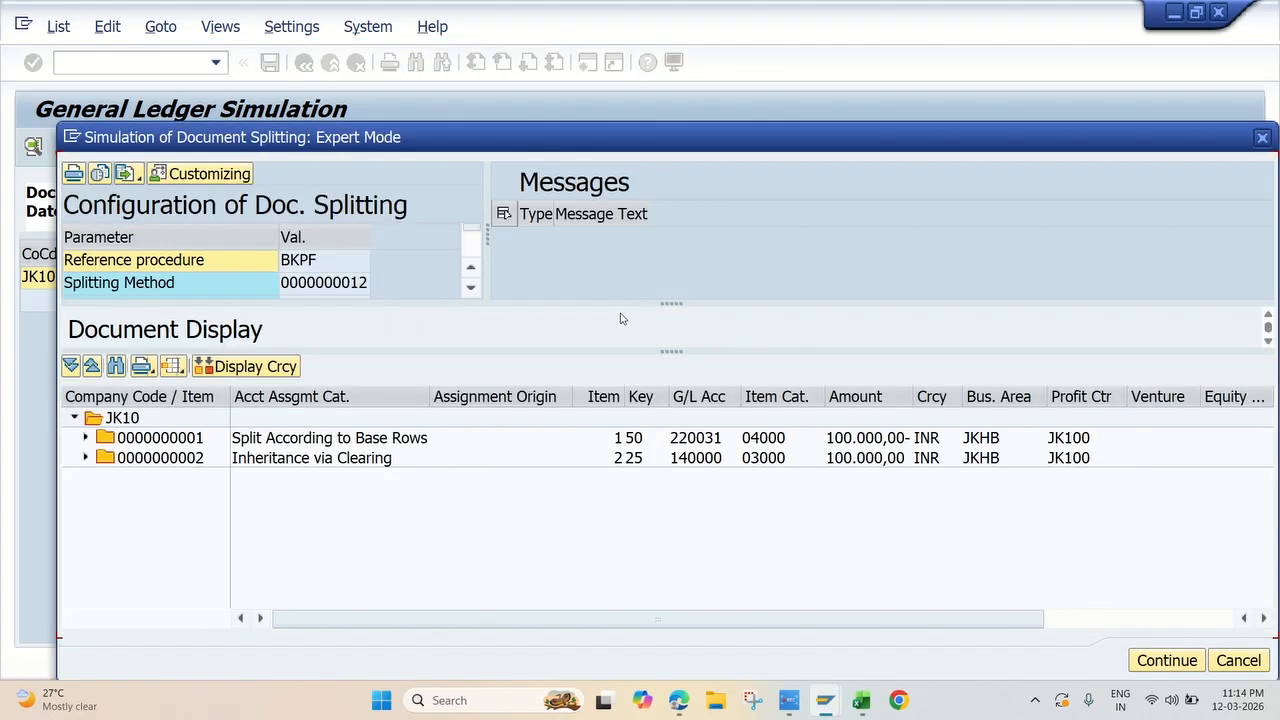
left_click(1262, 137)
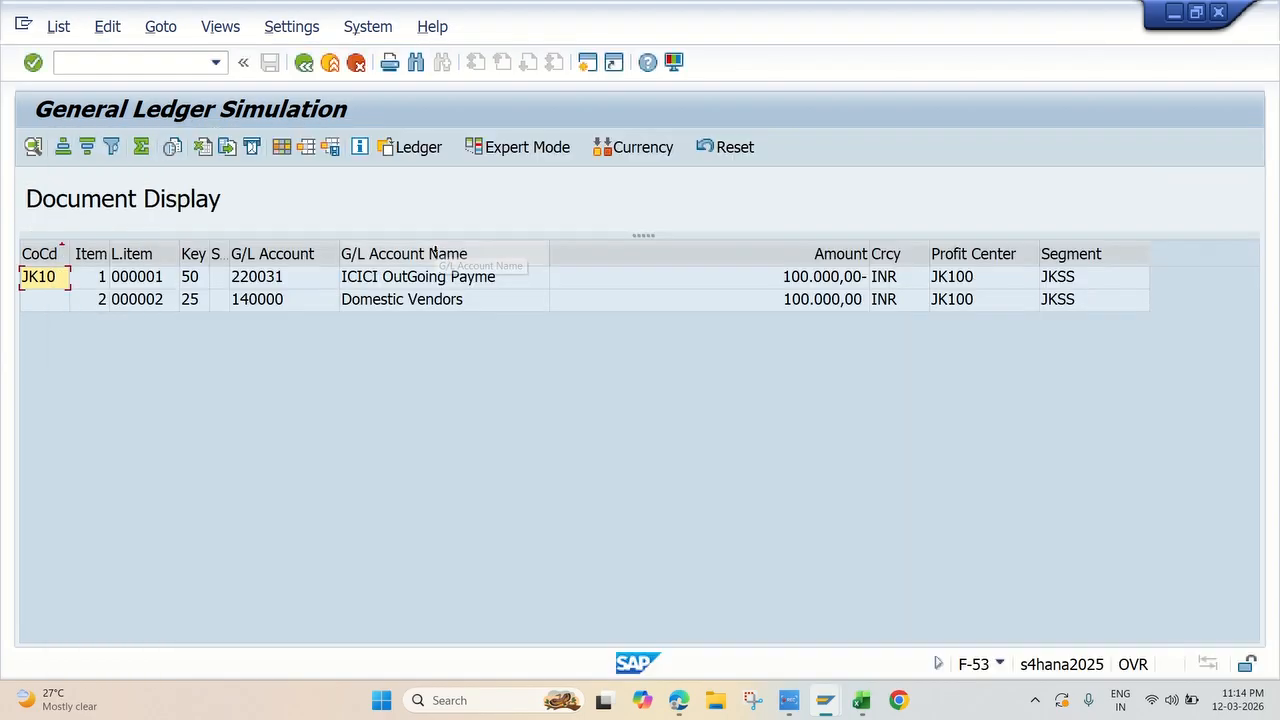
Step: Leave the general ledger simulation and post the outgoing payment
left_click(305, 62)
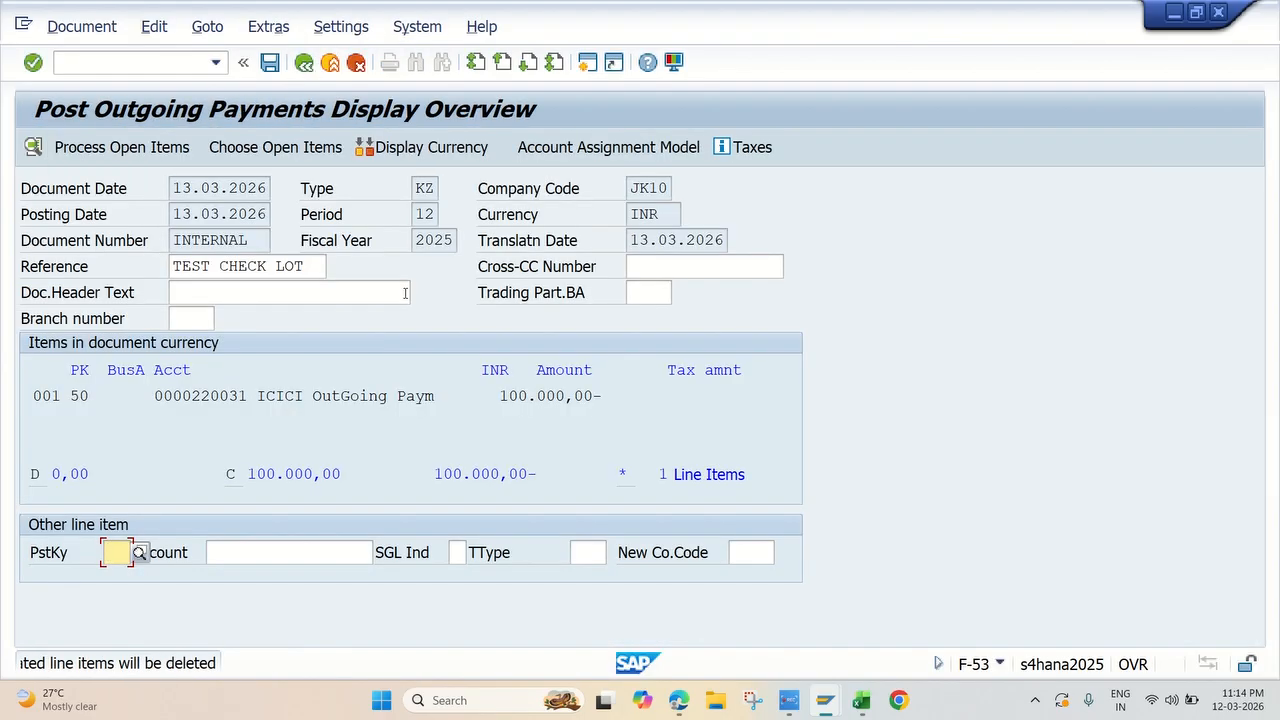
left_click(271, 64)
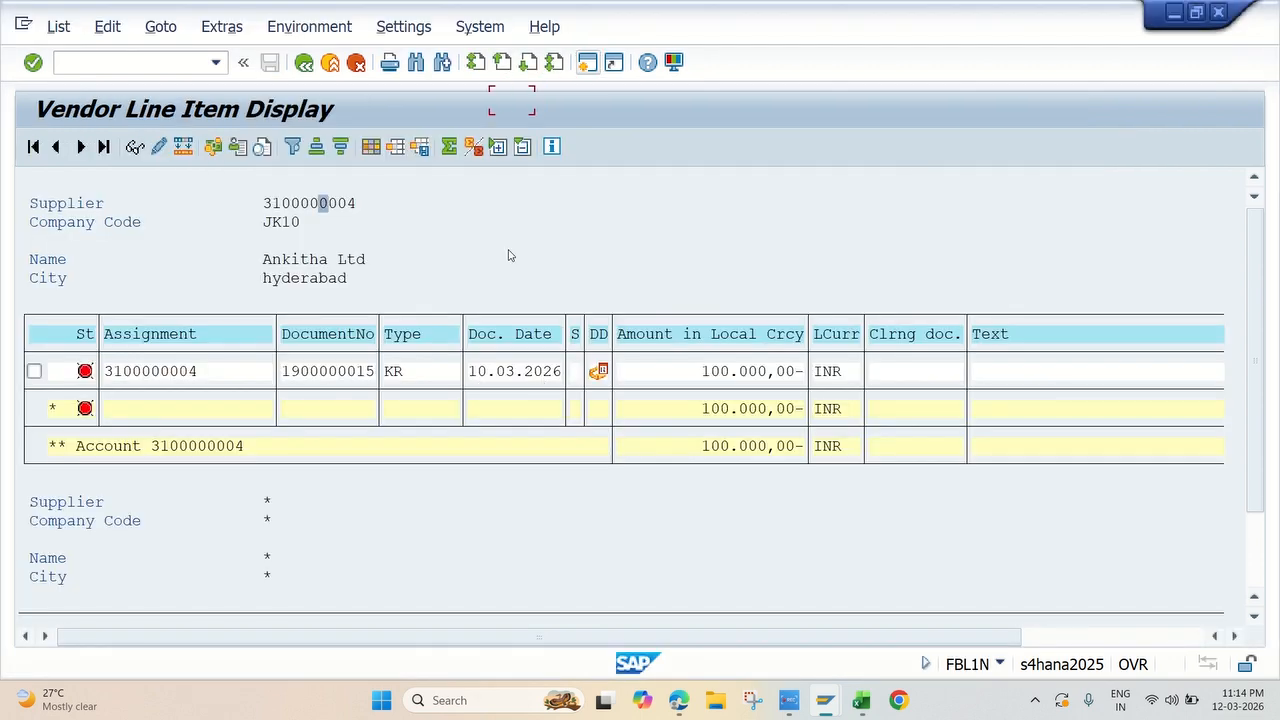
Step: Refresh the supplier's open items in the Vendor Line Item Display session and dismiss the information message
left_click(58, 26)
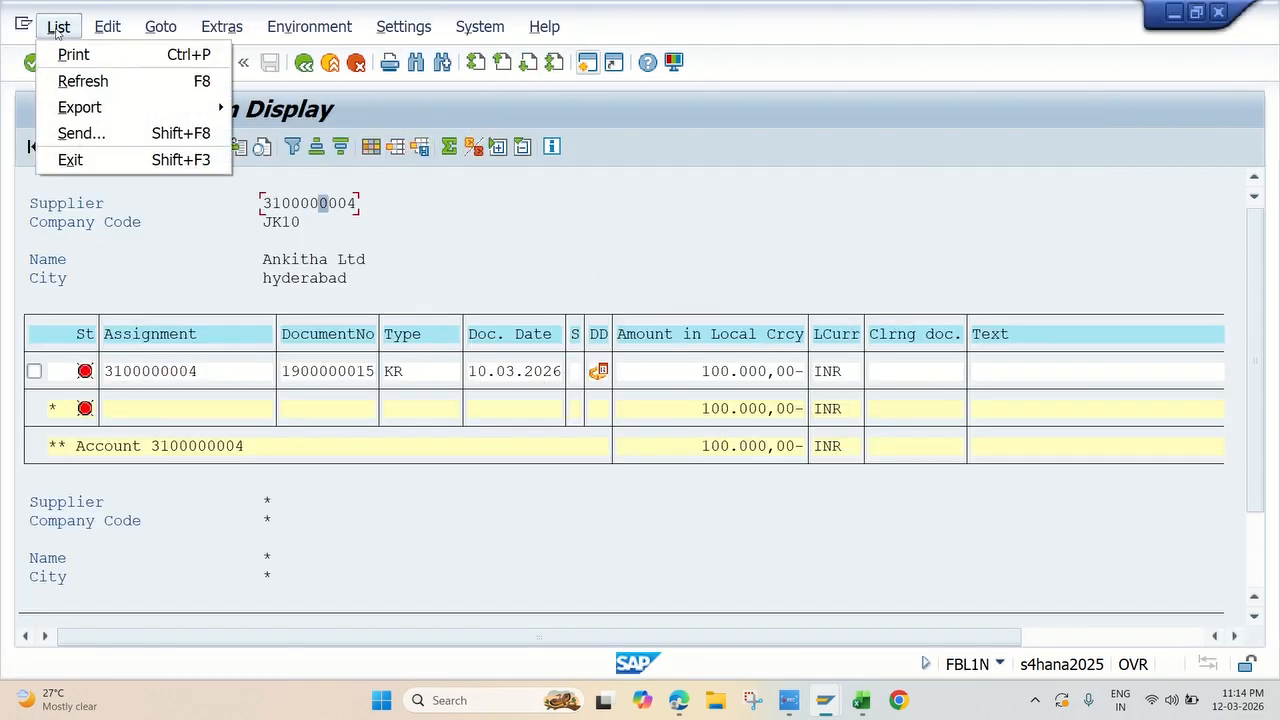
left_click(70, 81)
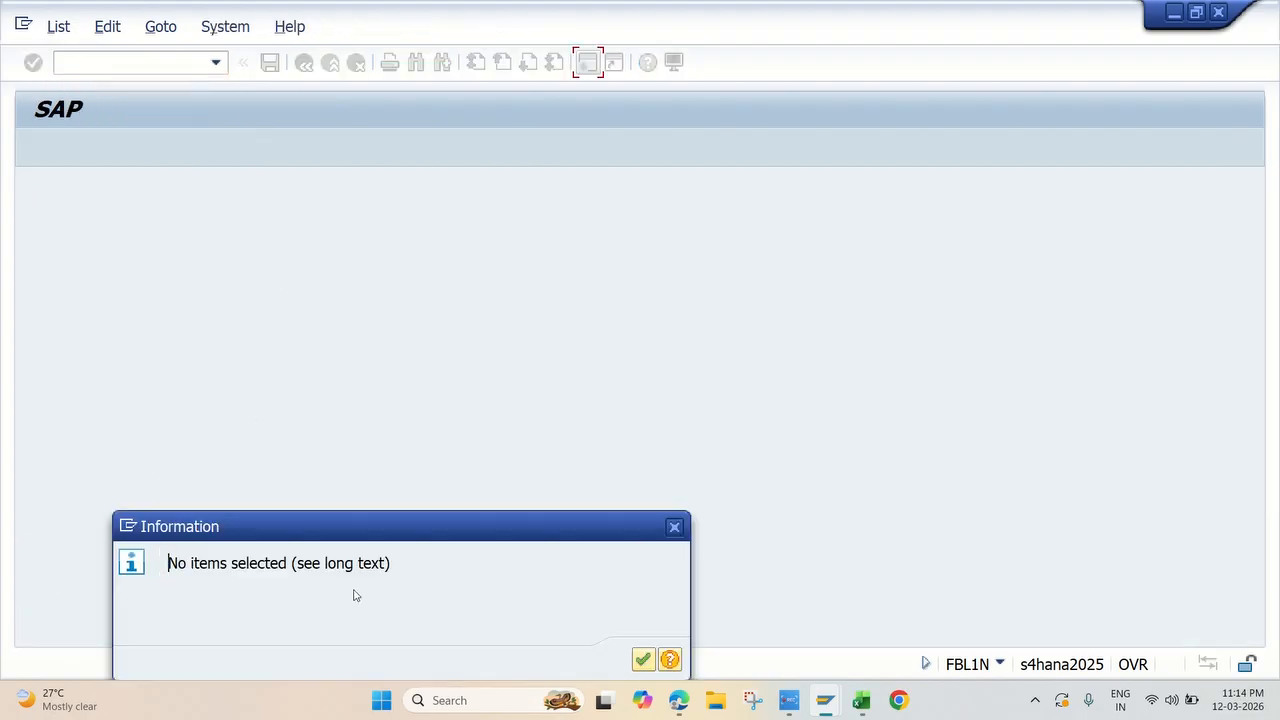
left_click(674, 526)
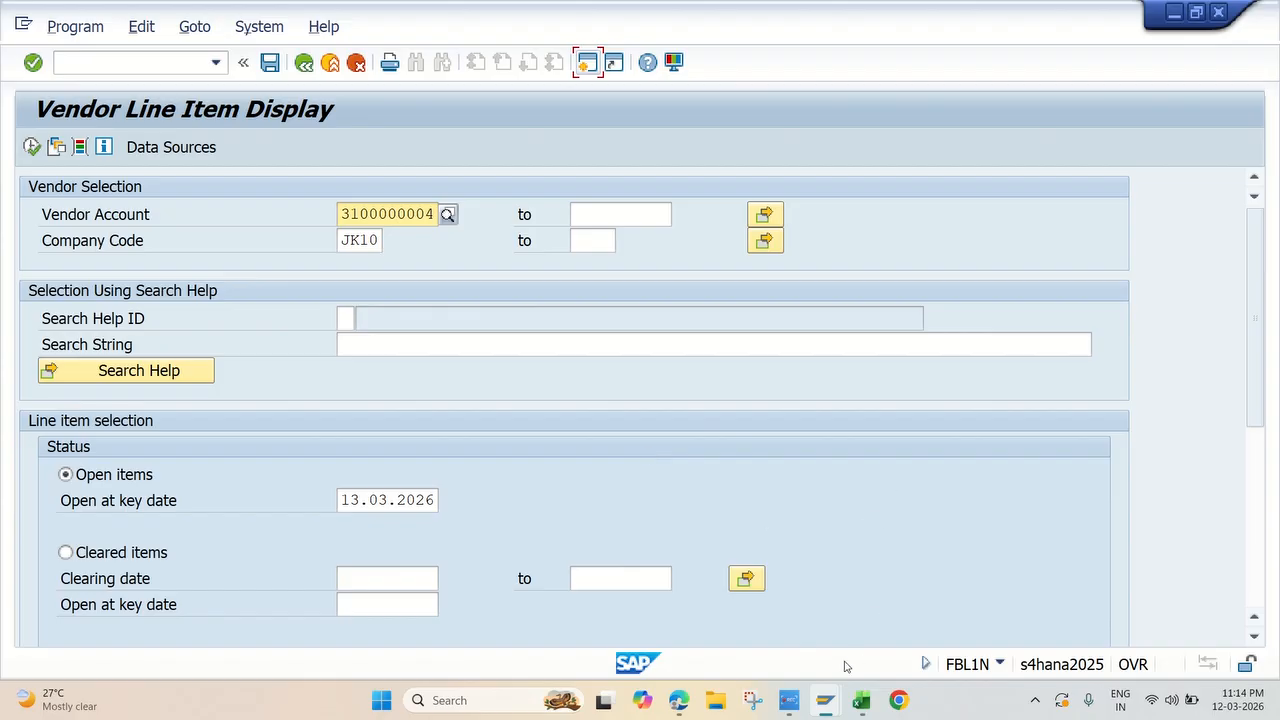
Step: Switch to the Excel workbook and look up the transaction code for Manual Check Update on the AP&AR sheet
left_click(807, 700)
left_click(1218, 641)
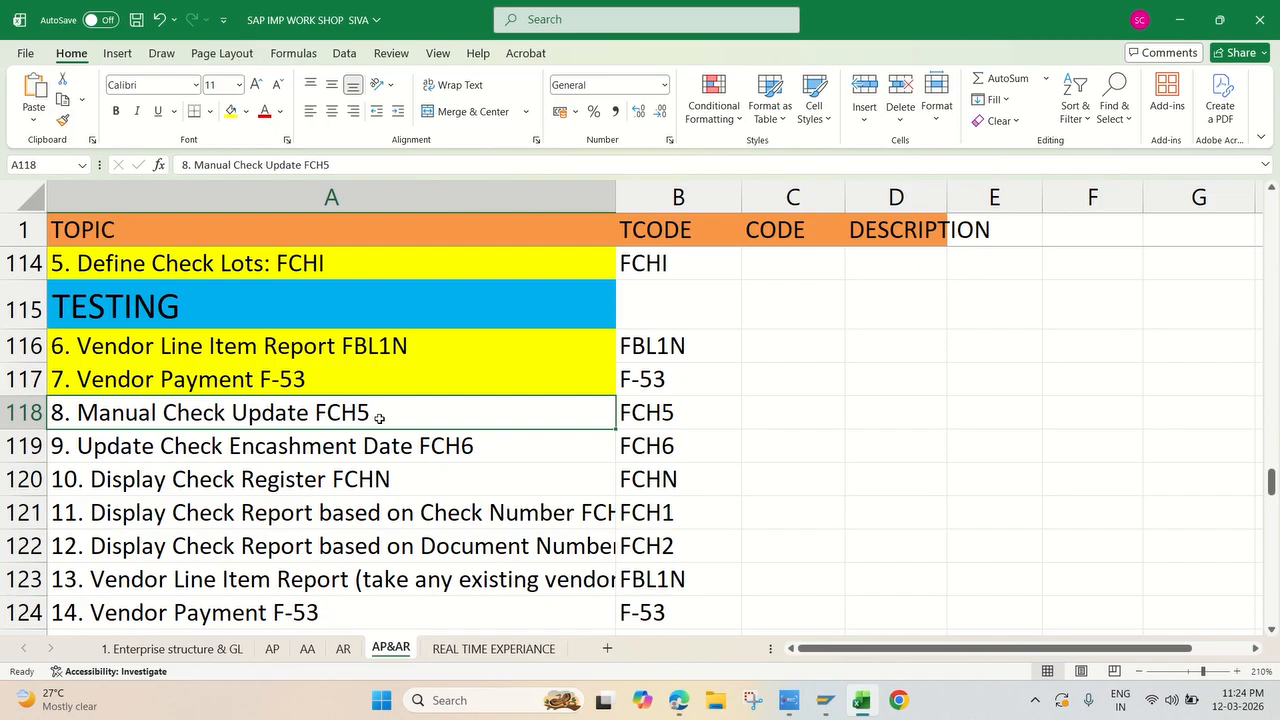
left_click(646, 416)
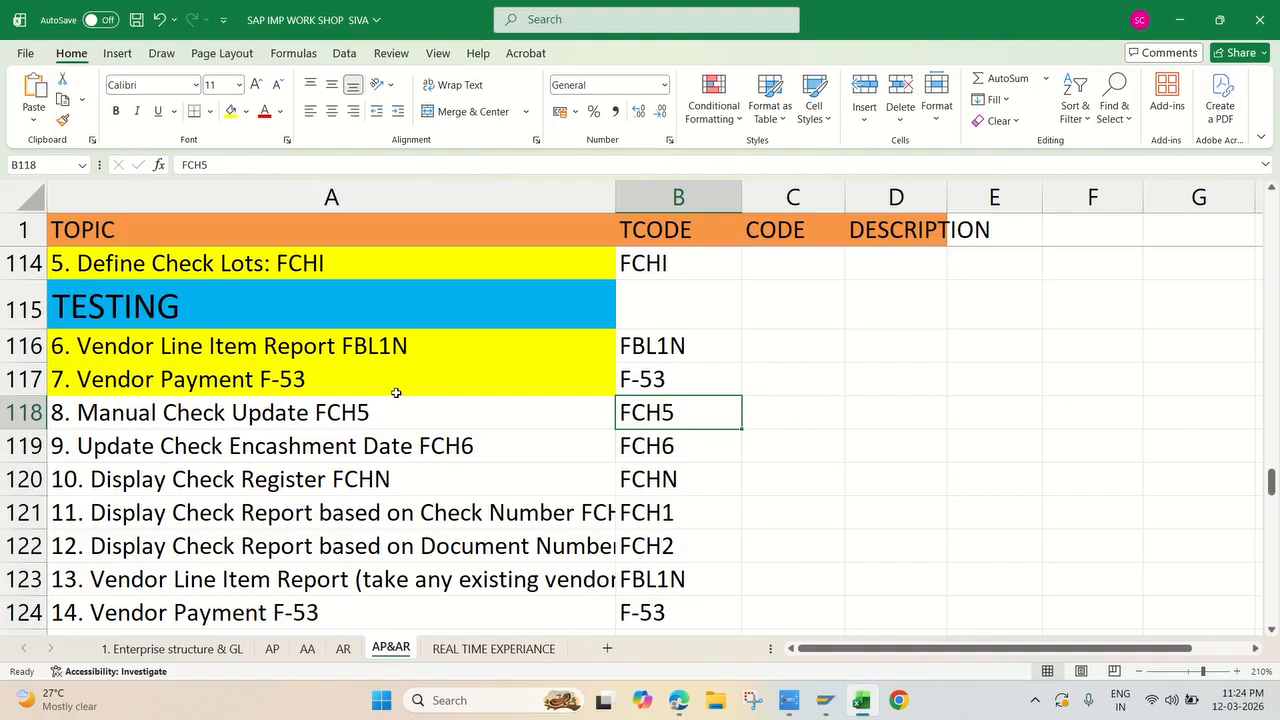
left_click(186, 386)
left_click(643, 382)
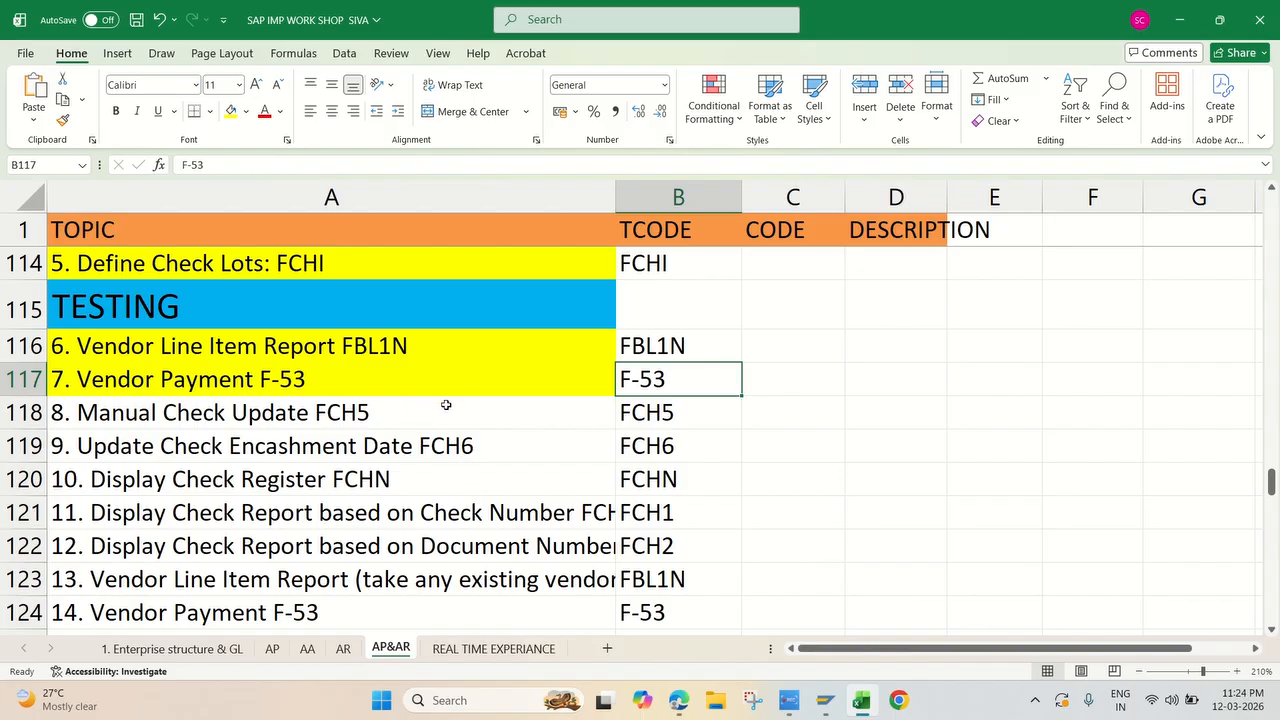
left_click(395, 414)
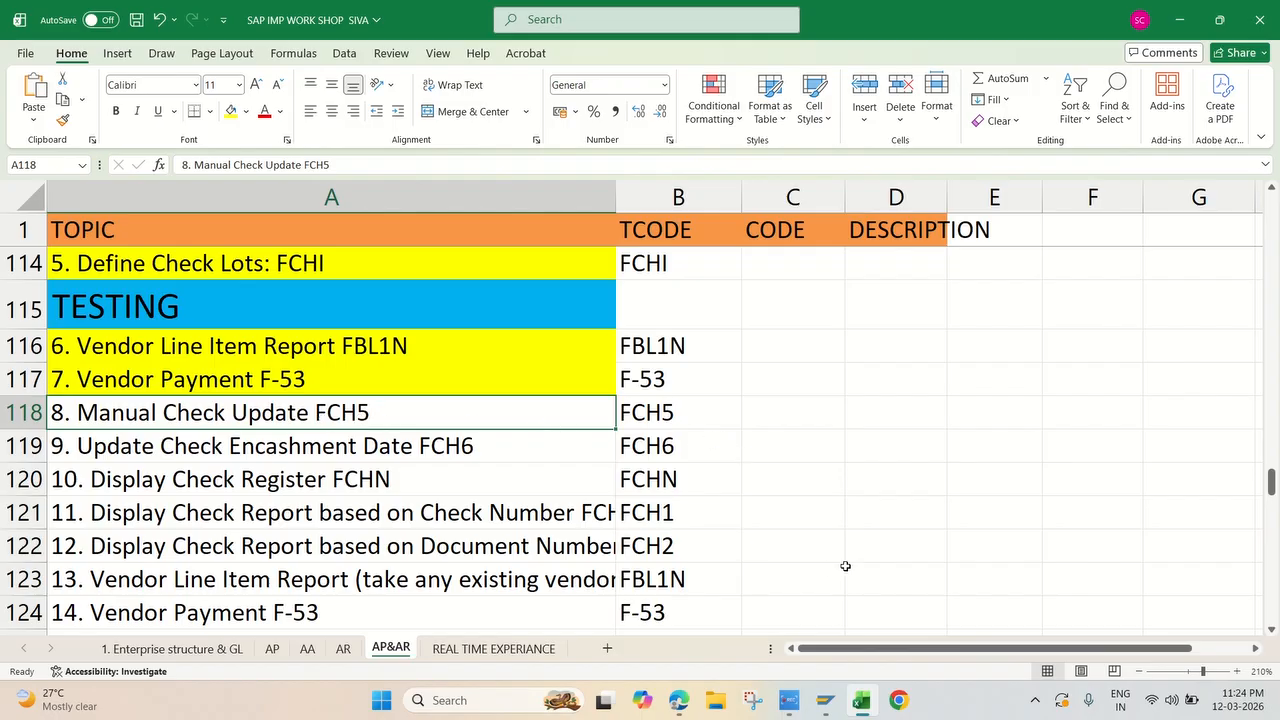
Step: Switch to the SAP Easy Access session and open FCH5 - Manual Checks under Accounts Payable > Environment > Check Information > Create
mouse_move(827, 703)
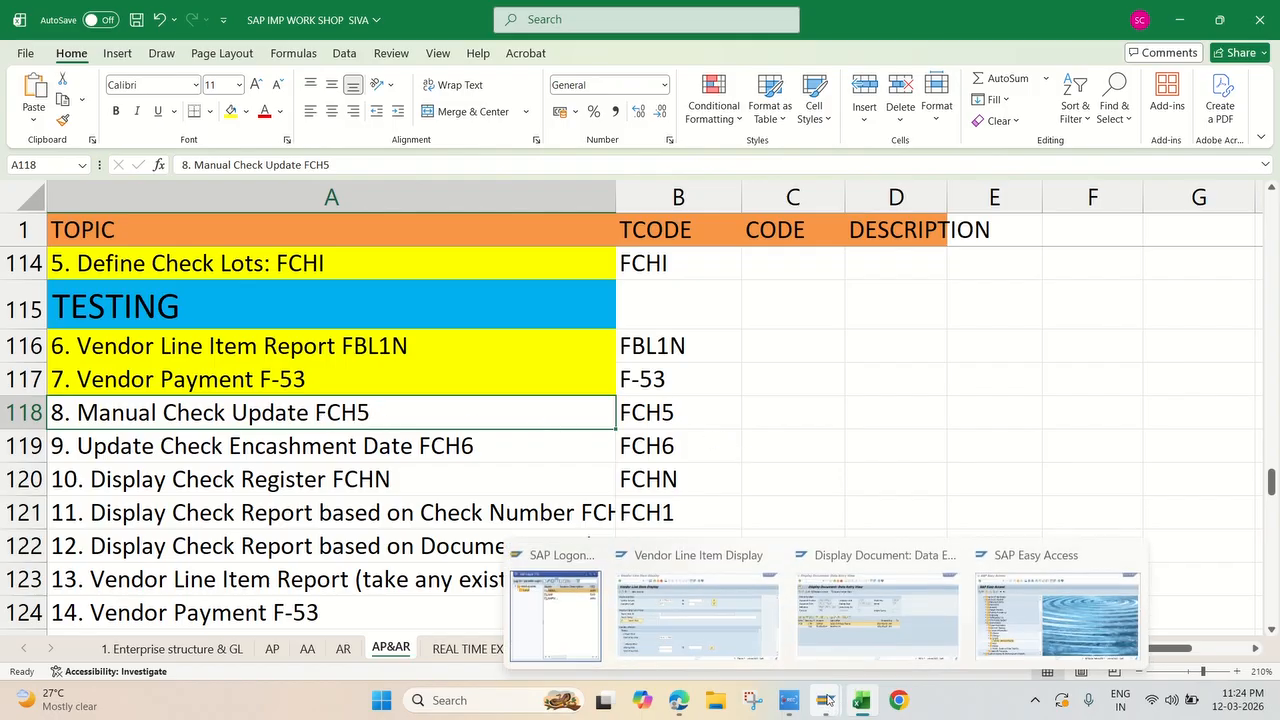
left_click(827, 700)
scroll(409, 357, "up", 2)
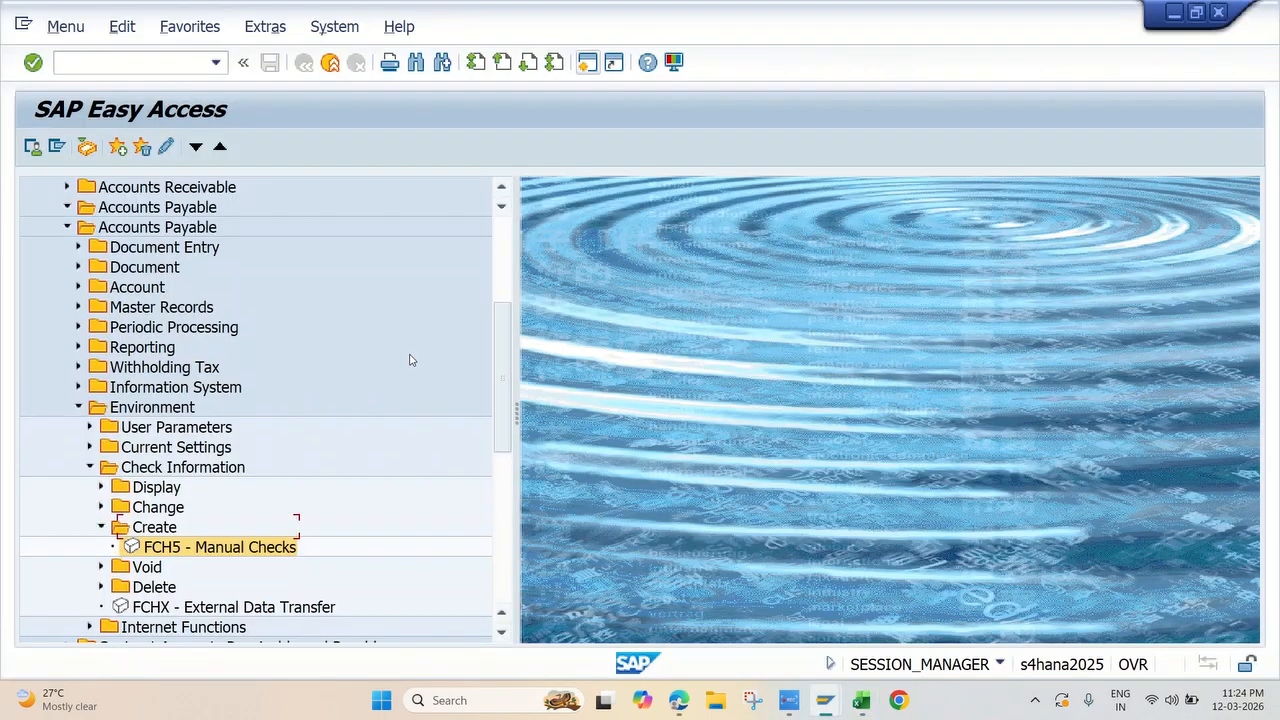
scroll(297, 543, "down", 1)
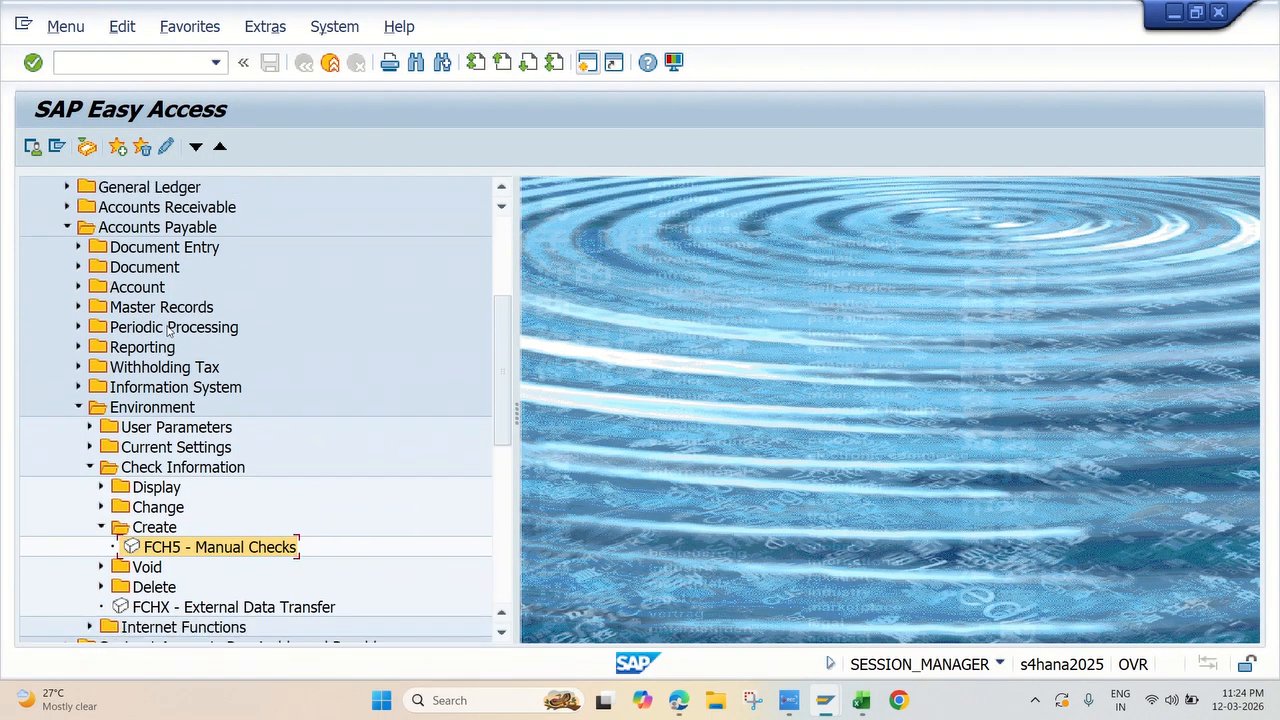
scroll(168, 332, "up", 3)
scroll(168, 332, "up", 1)
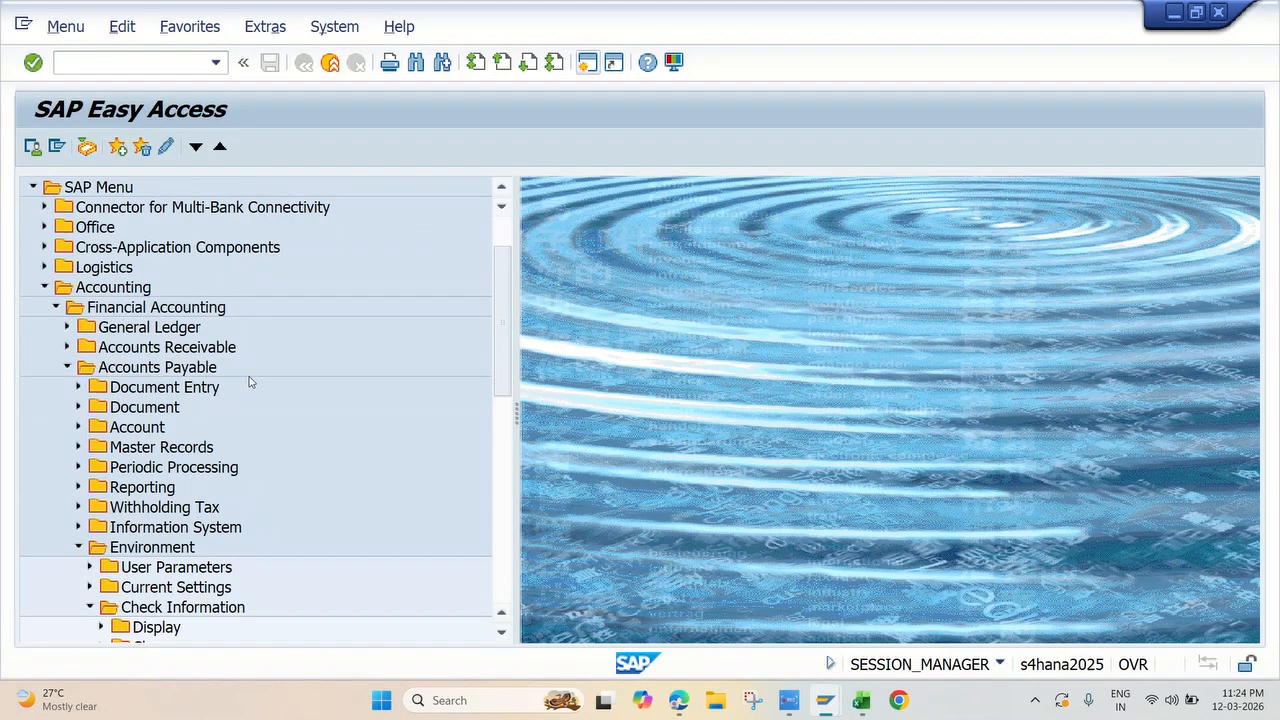
scroll(252, 378, "down", 4)
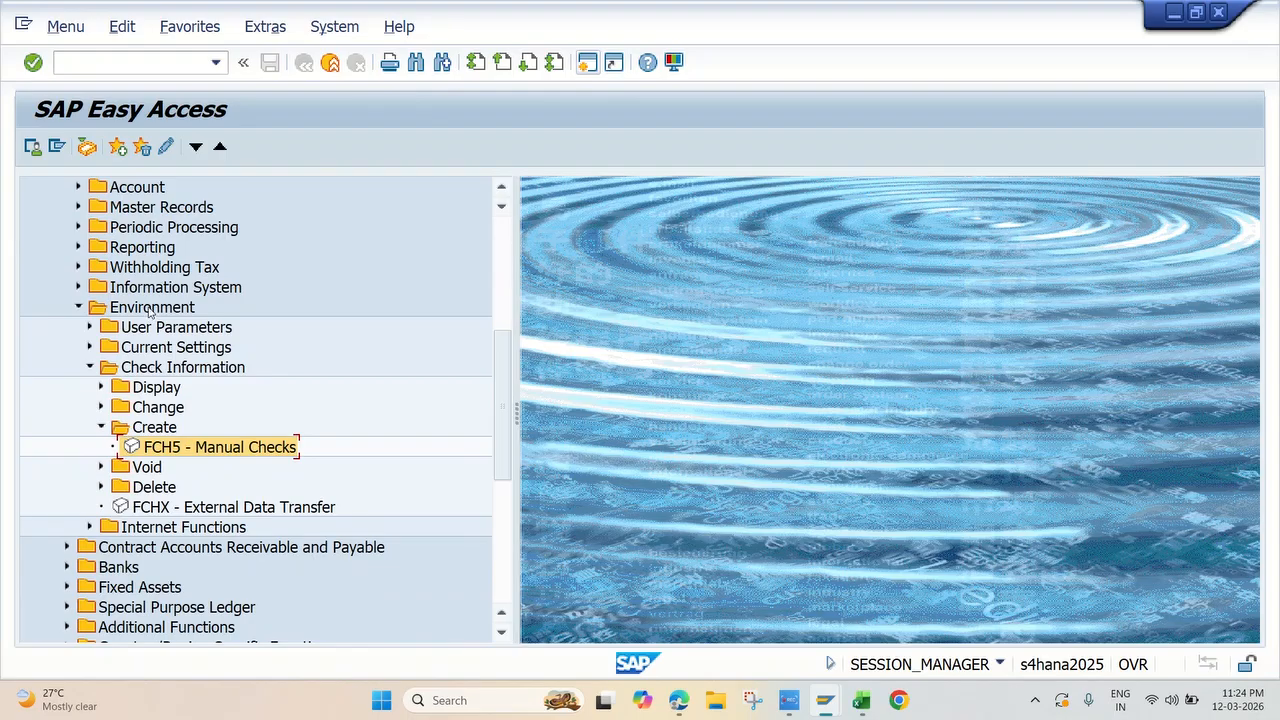
double_click(240, 449)
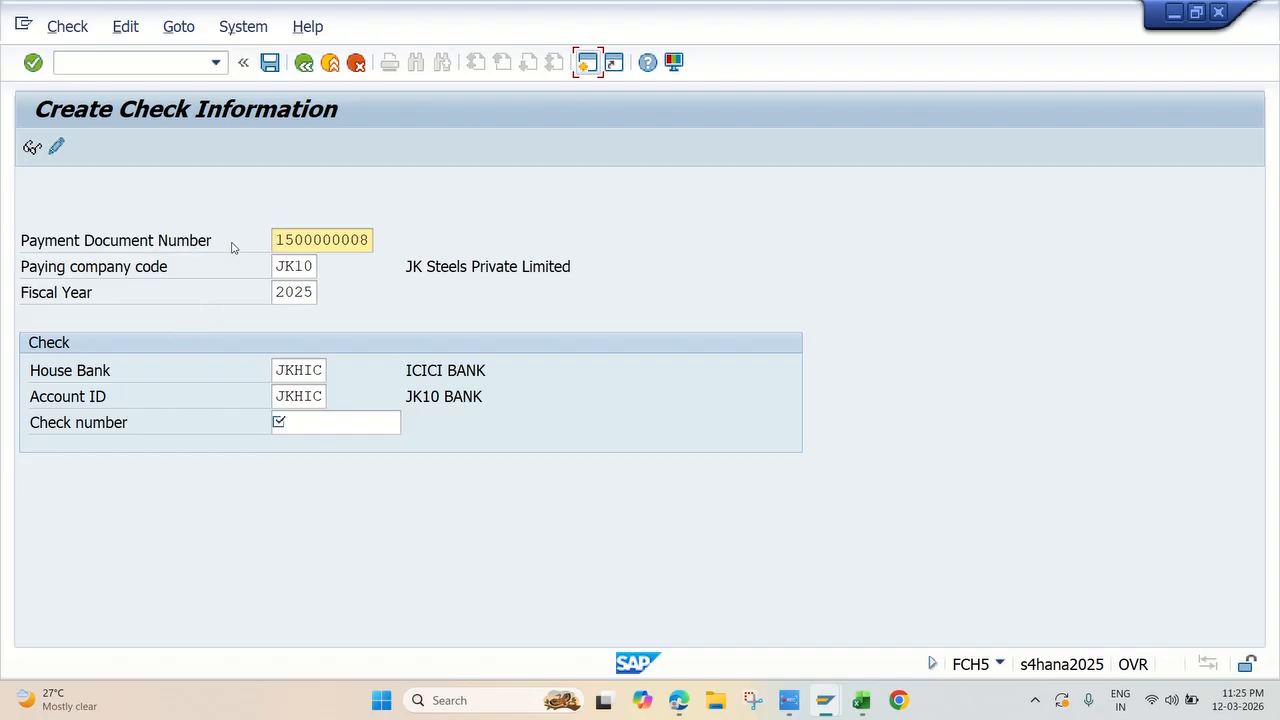
Step: Compare the payment document number with the one in the Display Document session and set the check number to 100000 in FCH5
left_click(860, 702)
left_click(860, 702)
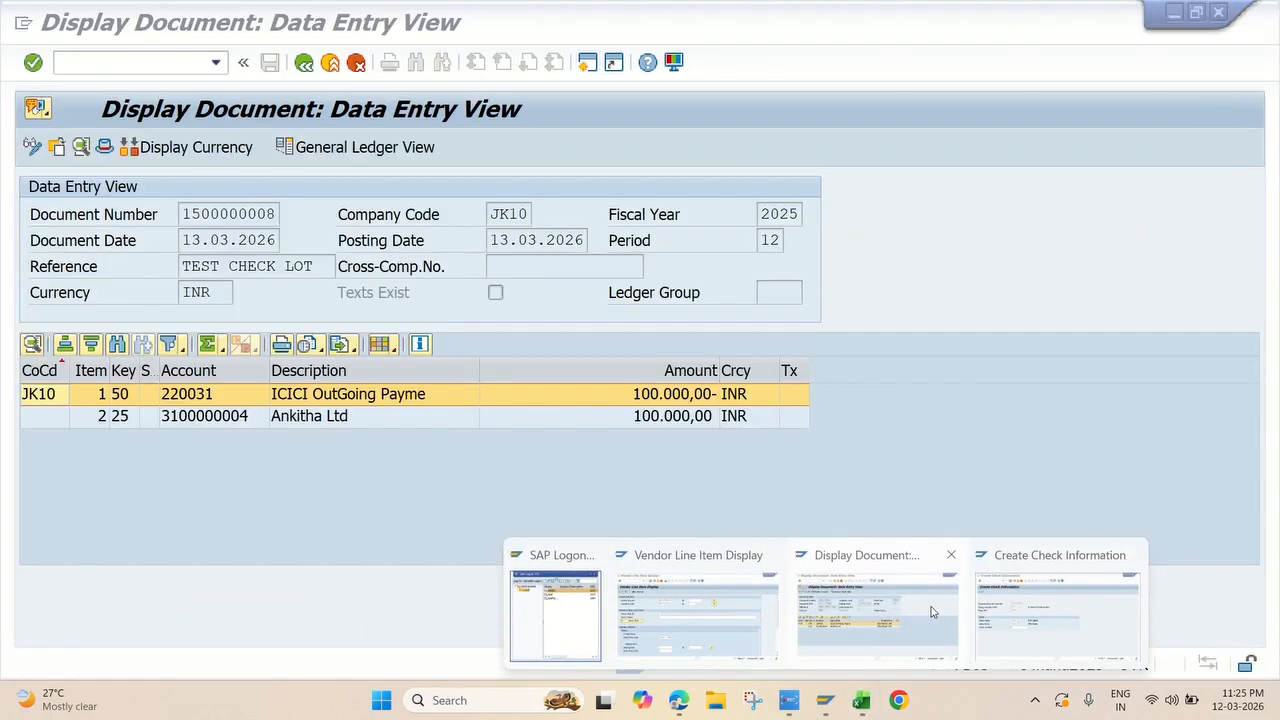
left_click(931, 612)
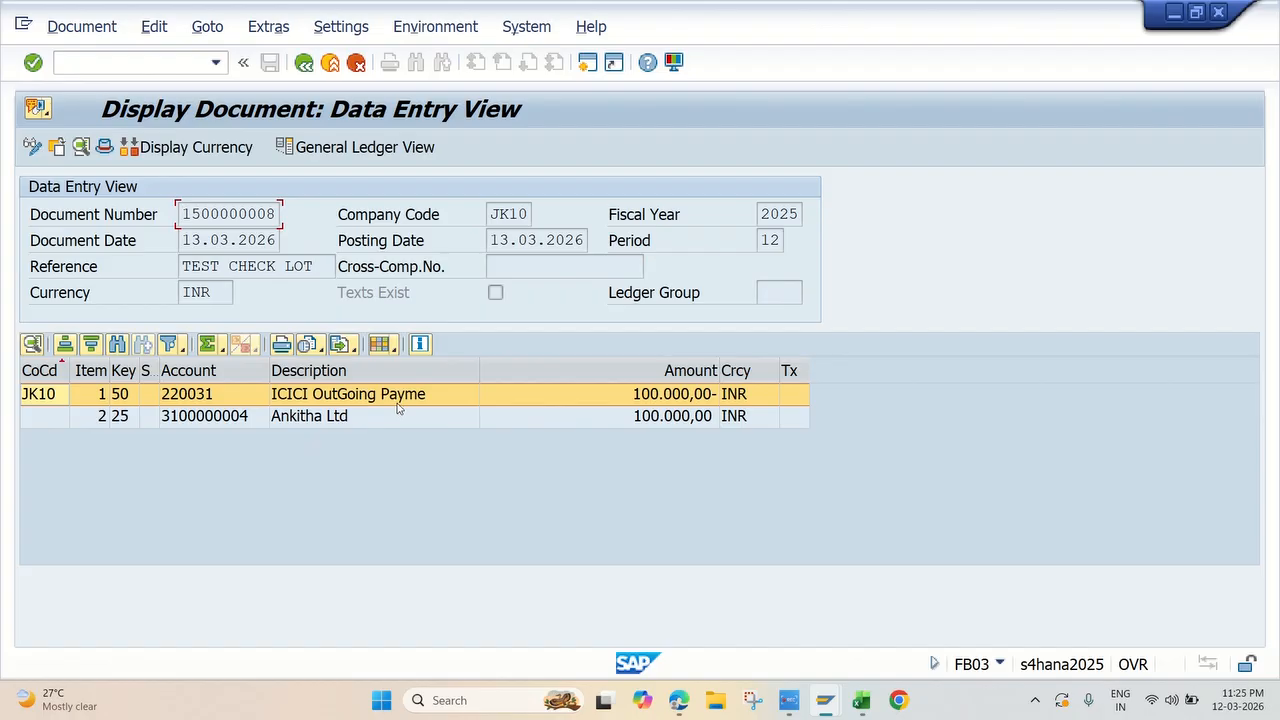
left_click_drag(182, 214, 304, 215)
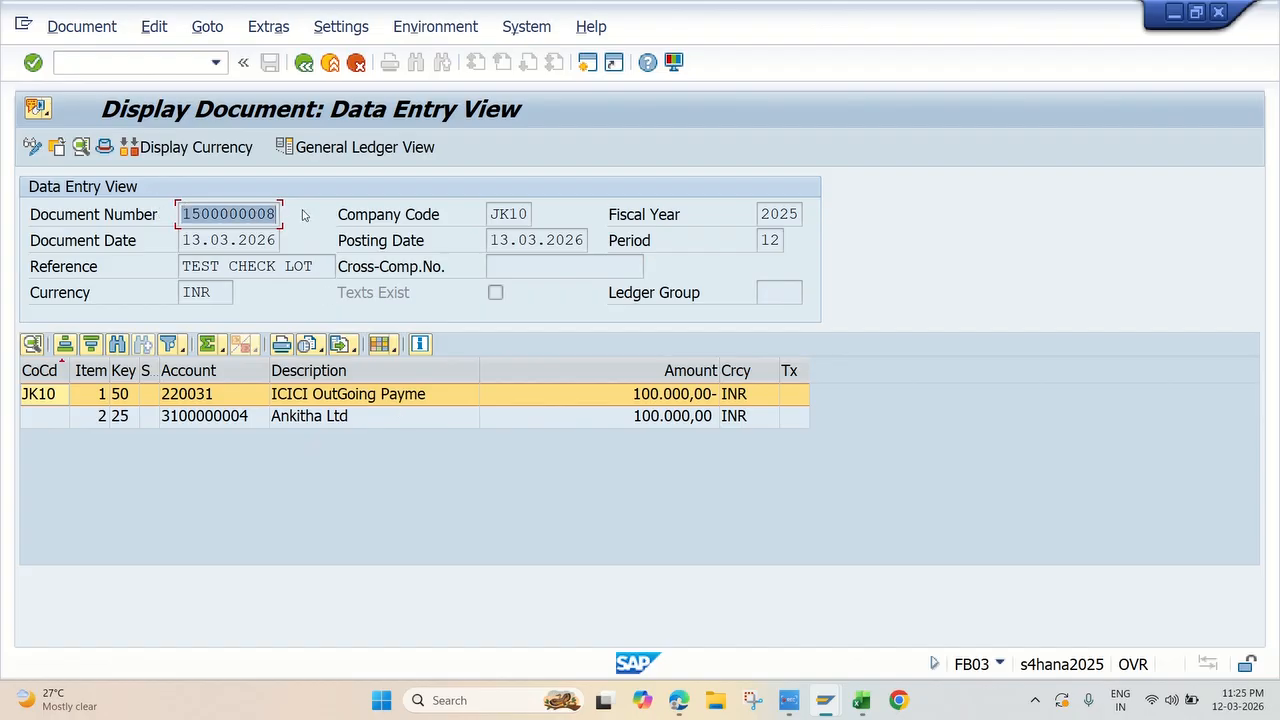
key("alt+Tab")
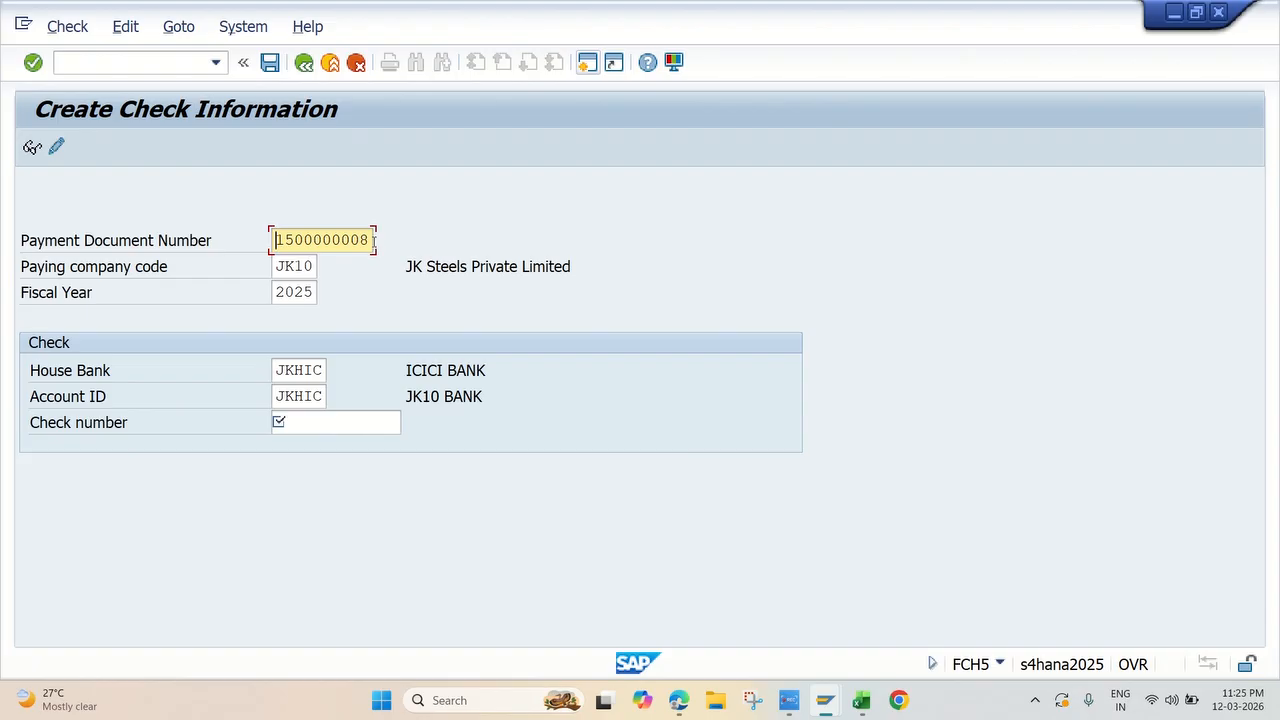
left_click_drag(368, 240, 234, 237)
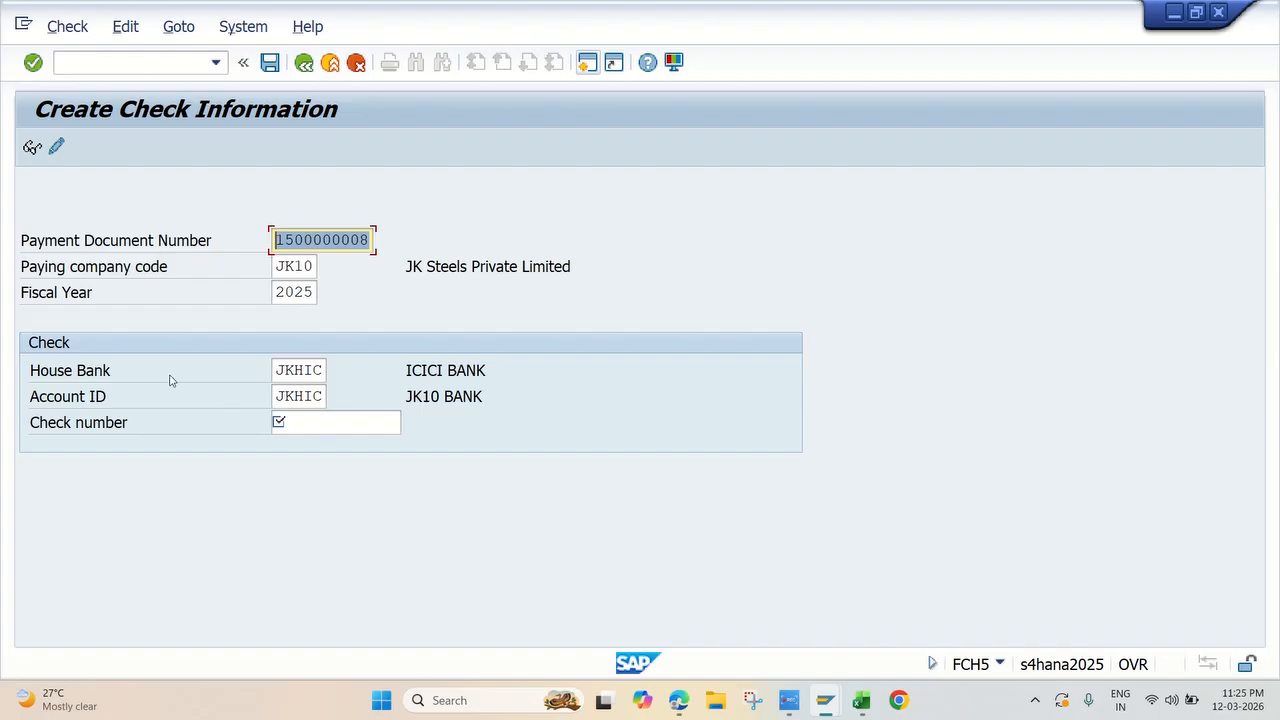
left_click(322, 422)
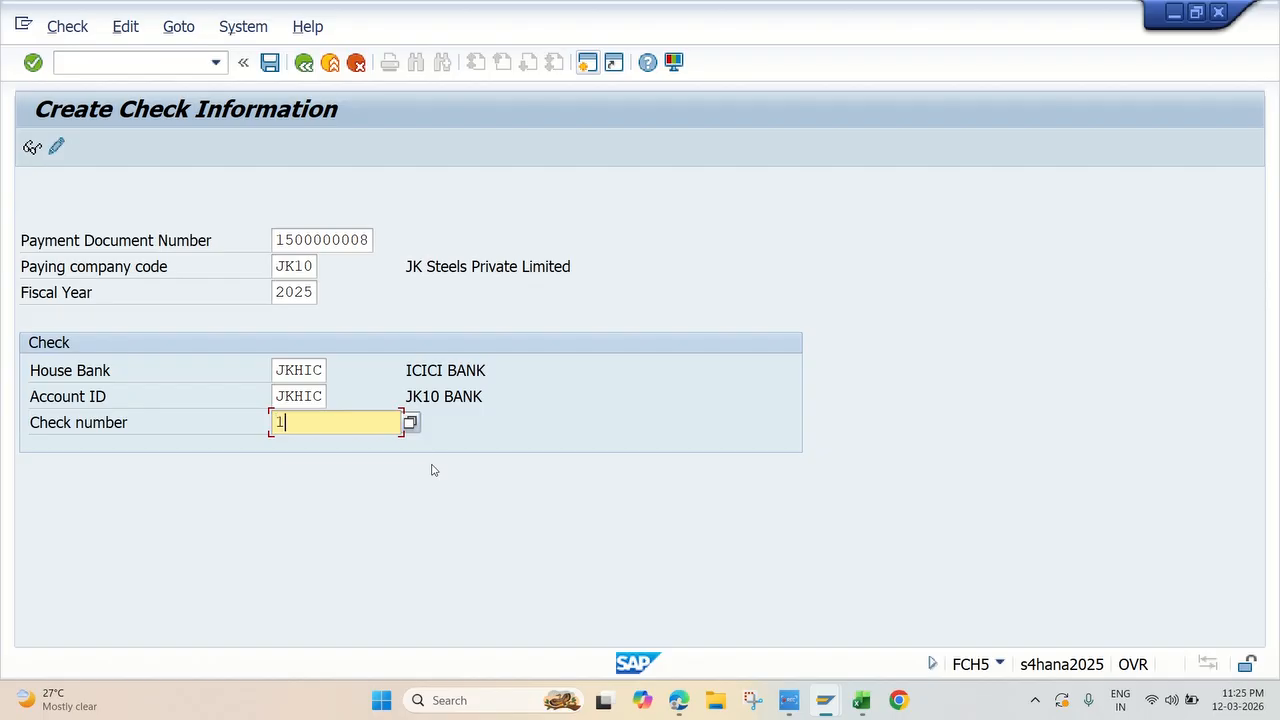
type("100000")
Step: Open FS00 in a new session and display the Create/bank/interest settings of the ICICI outgoing payment account
left_click(589, 64)
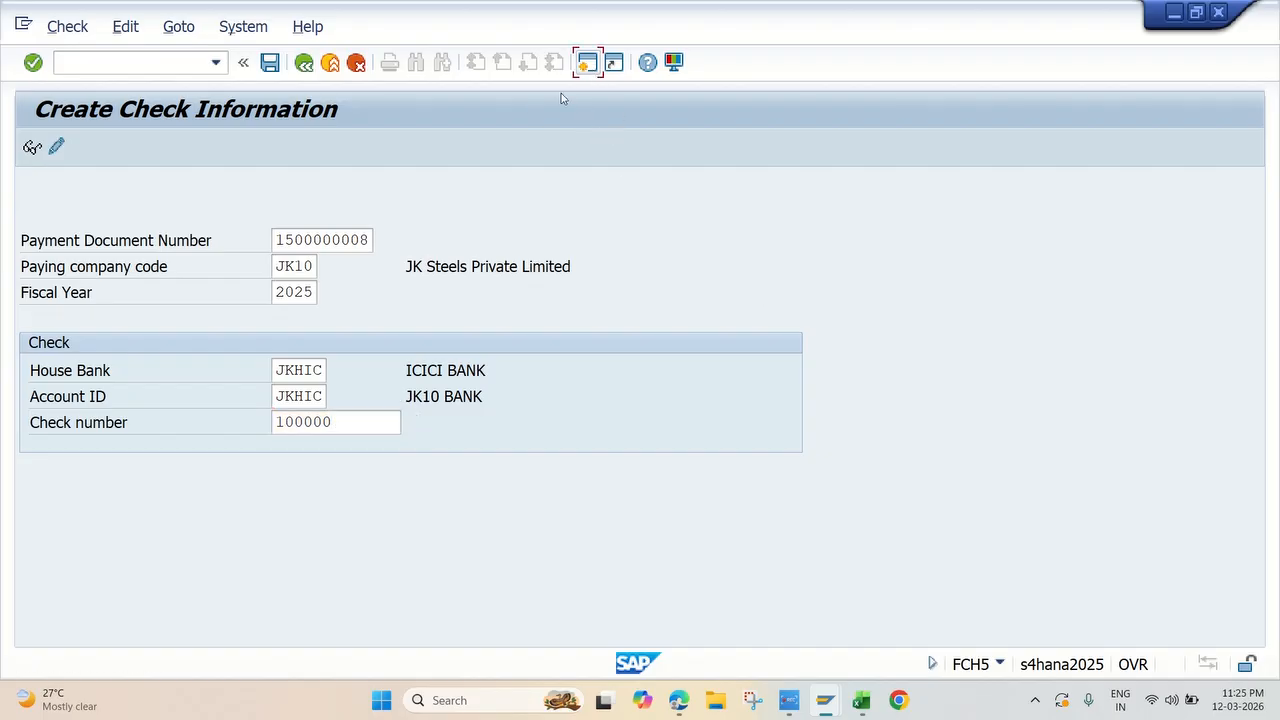
type("fs00")
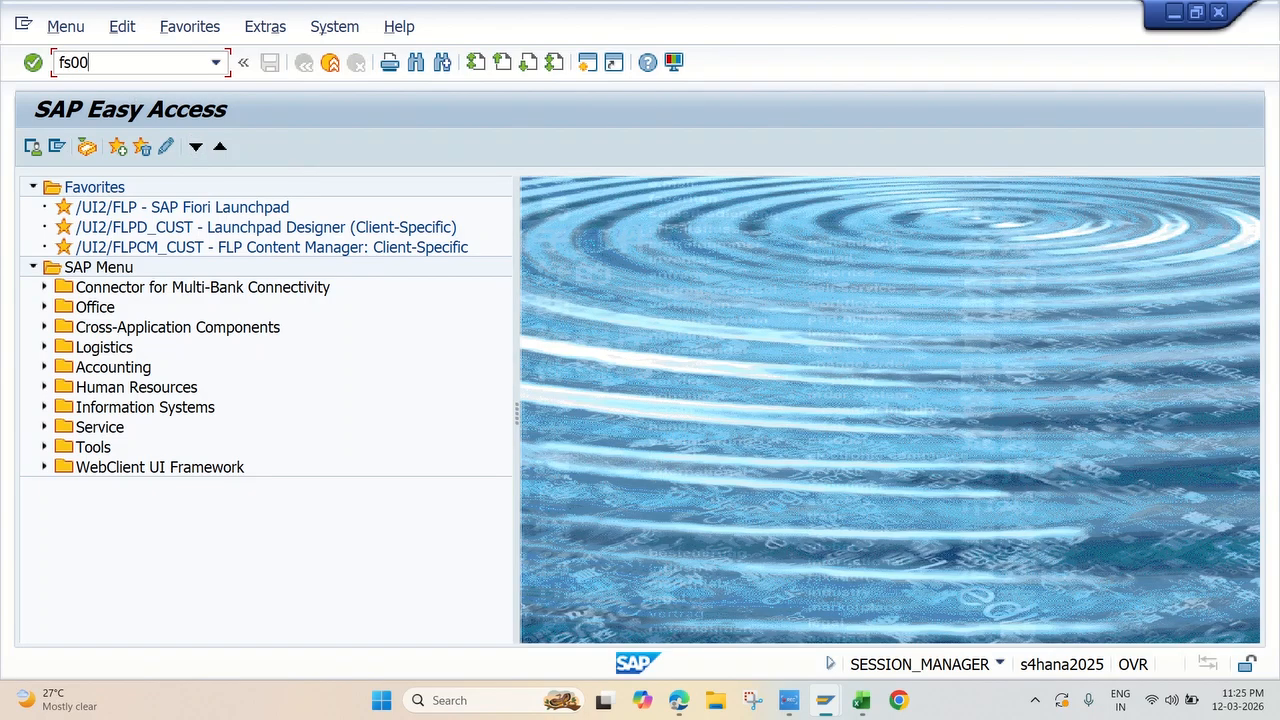
key("Return")
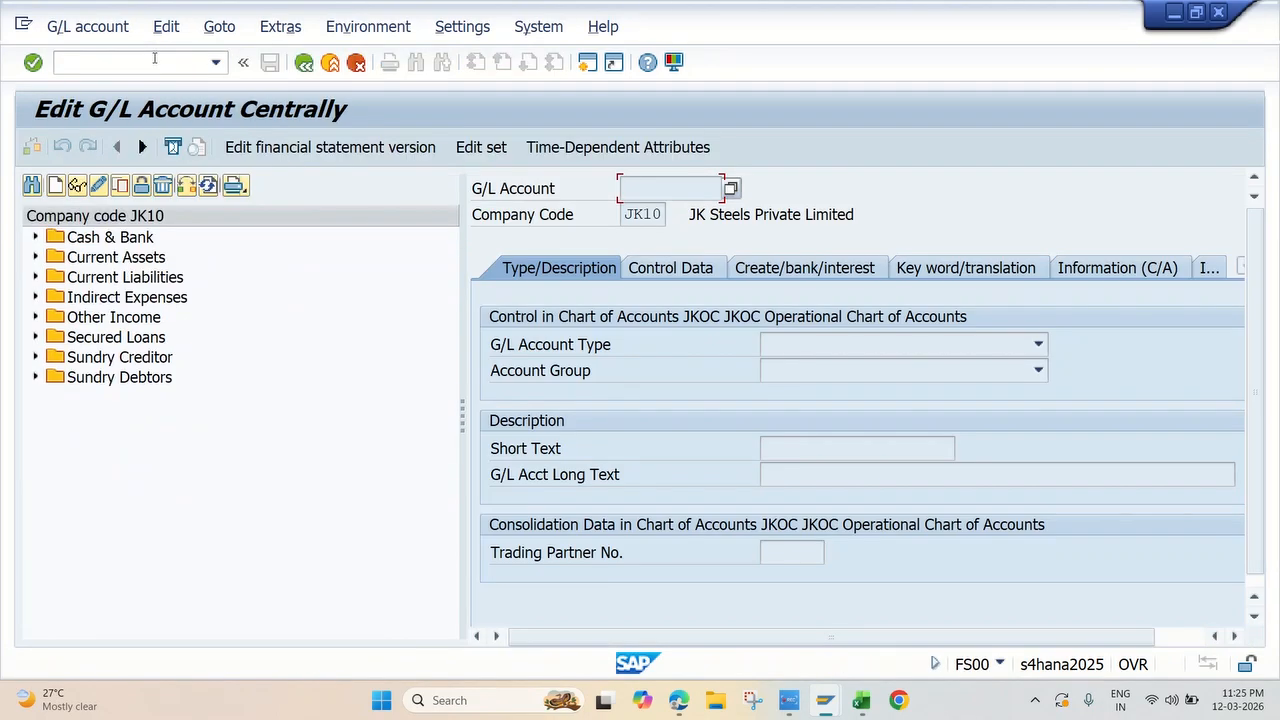
left_click(36, 238)
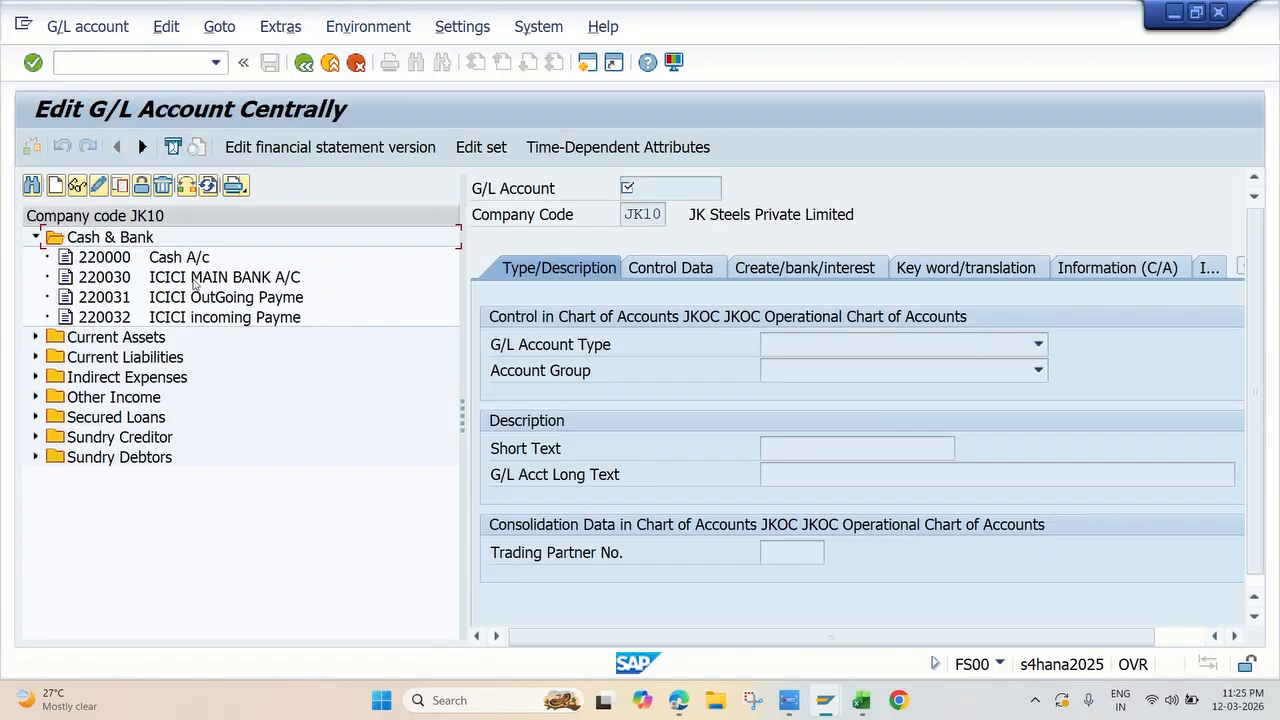
double_click(238, 298)
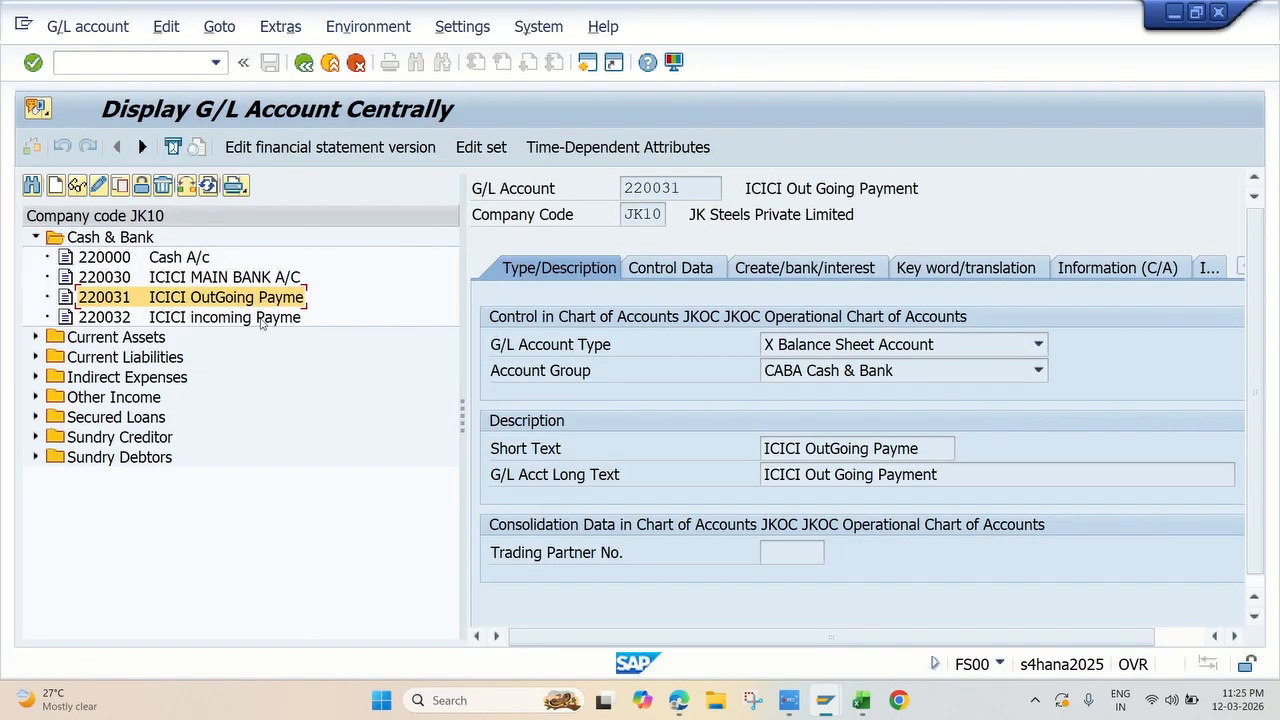
left_click(806, 270)
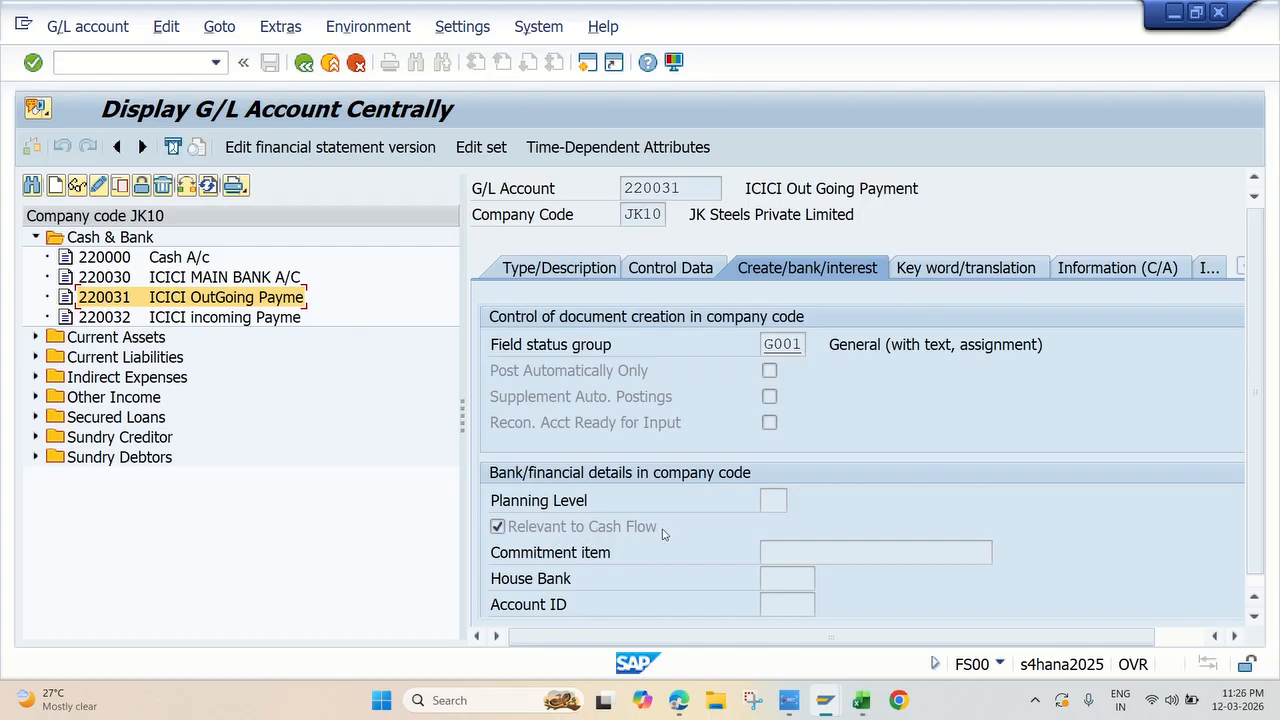
Step: Check the Relevant to Cash Flow setting of the ICICI outgoing payment account in change mode, save and dismiss the message
left_click(98, 187)
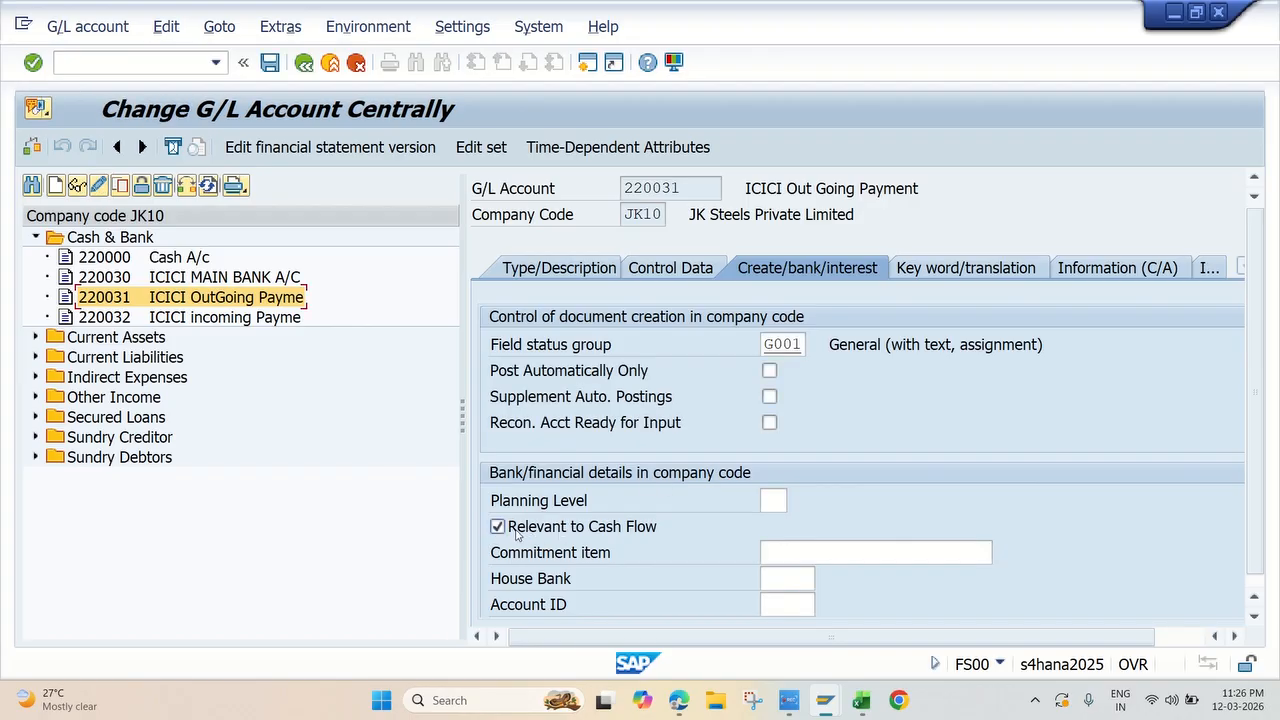
left_click(516, 528)
left_click(268, 64)
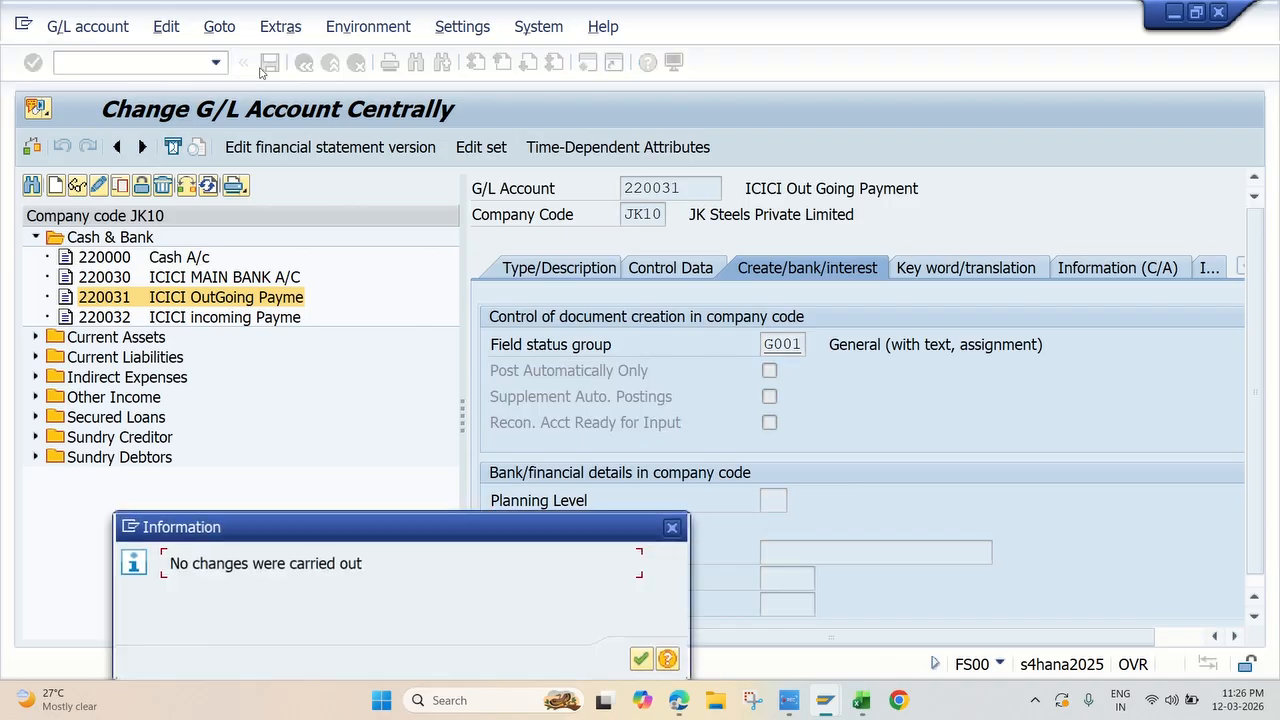
left_click(641, 660)
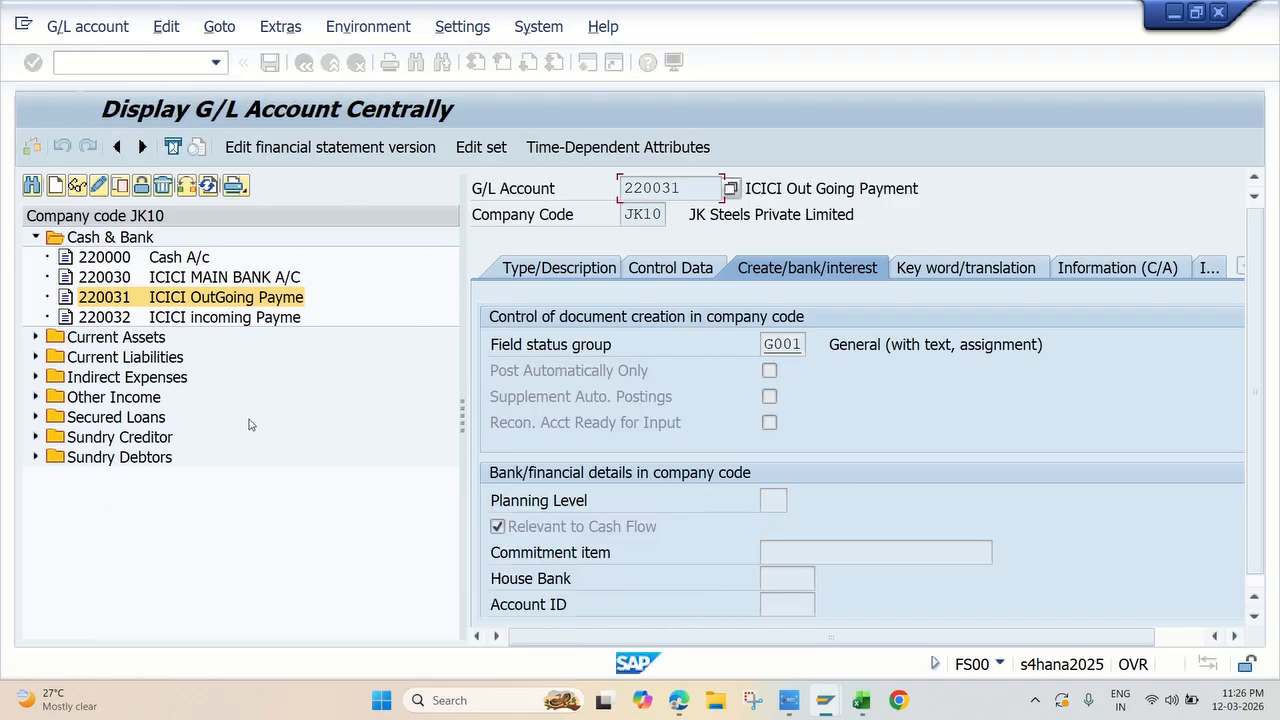
Step: Check the Relevant to Cash Flow setting of the ICICI incoming payment account, save and dismiss the message
double_click(221, 318)
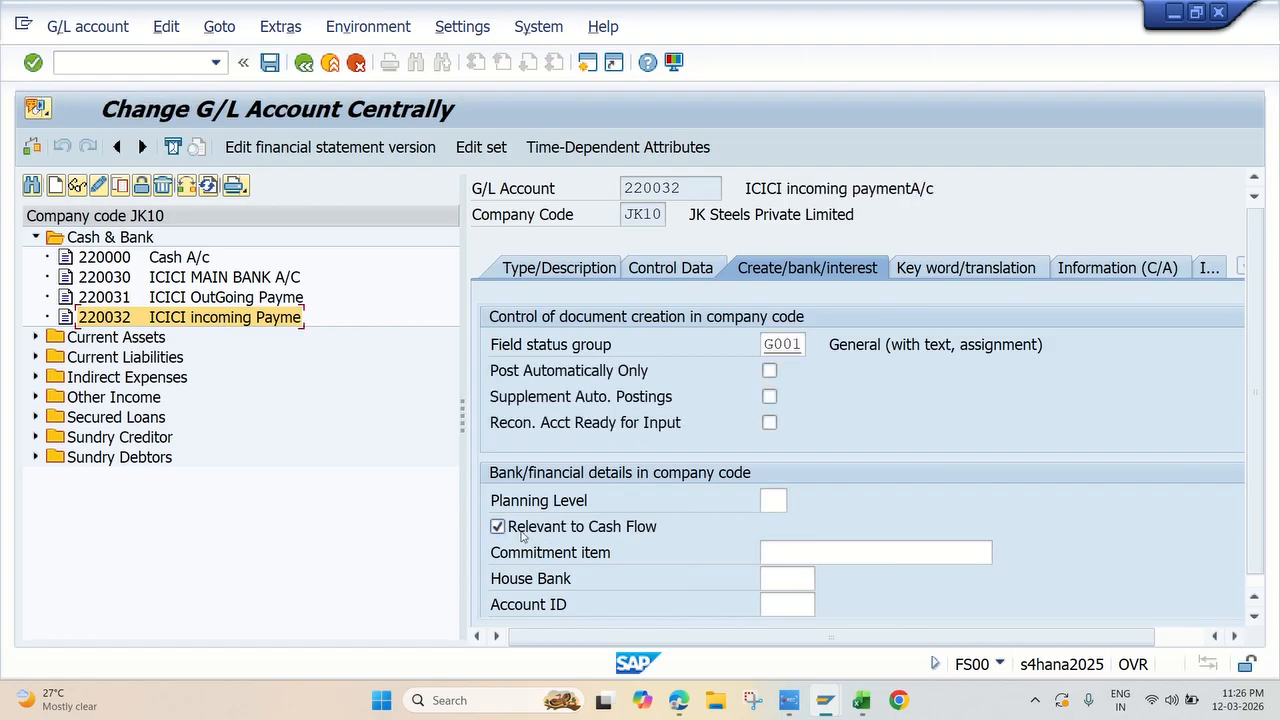
left_click(268, 62)
left_click(674, 526)
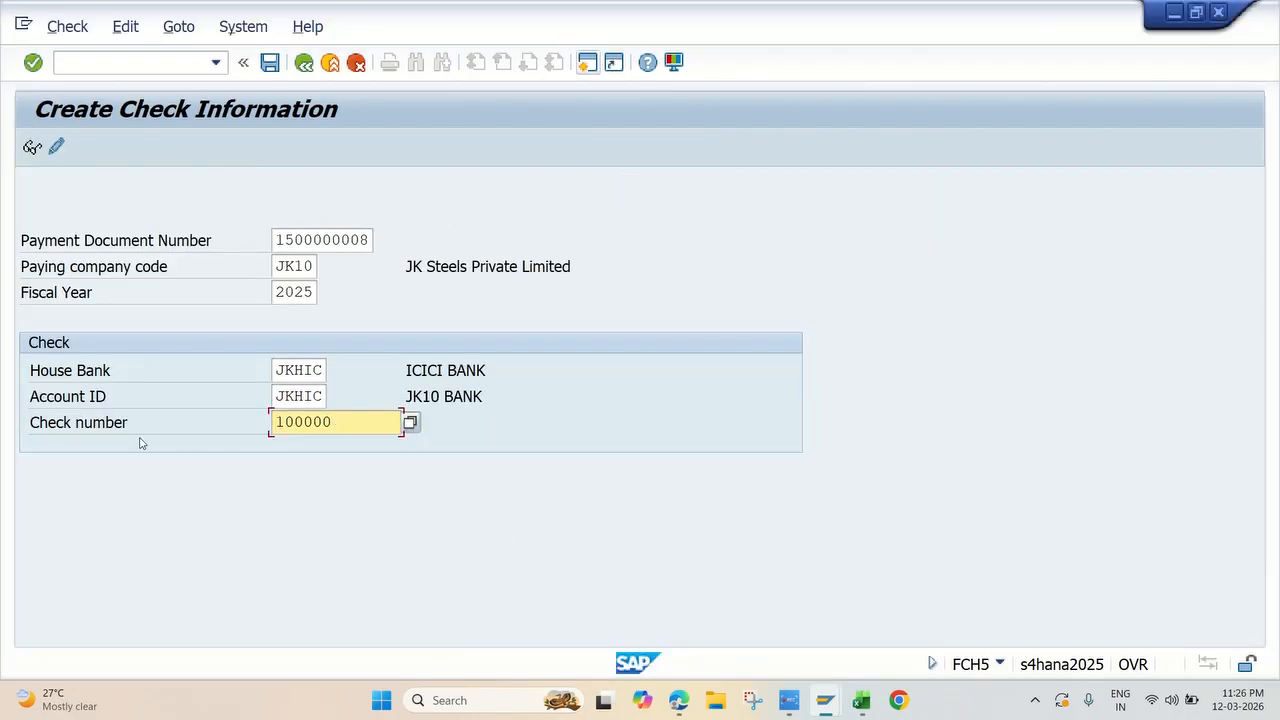
Step: Proceed to the details of check 100000 in FCH5, review the payment amount and payee address, and save the check information
key("Return")
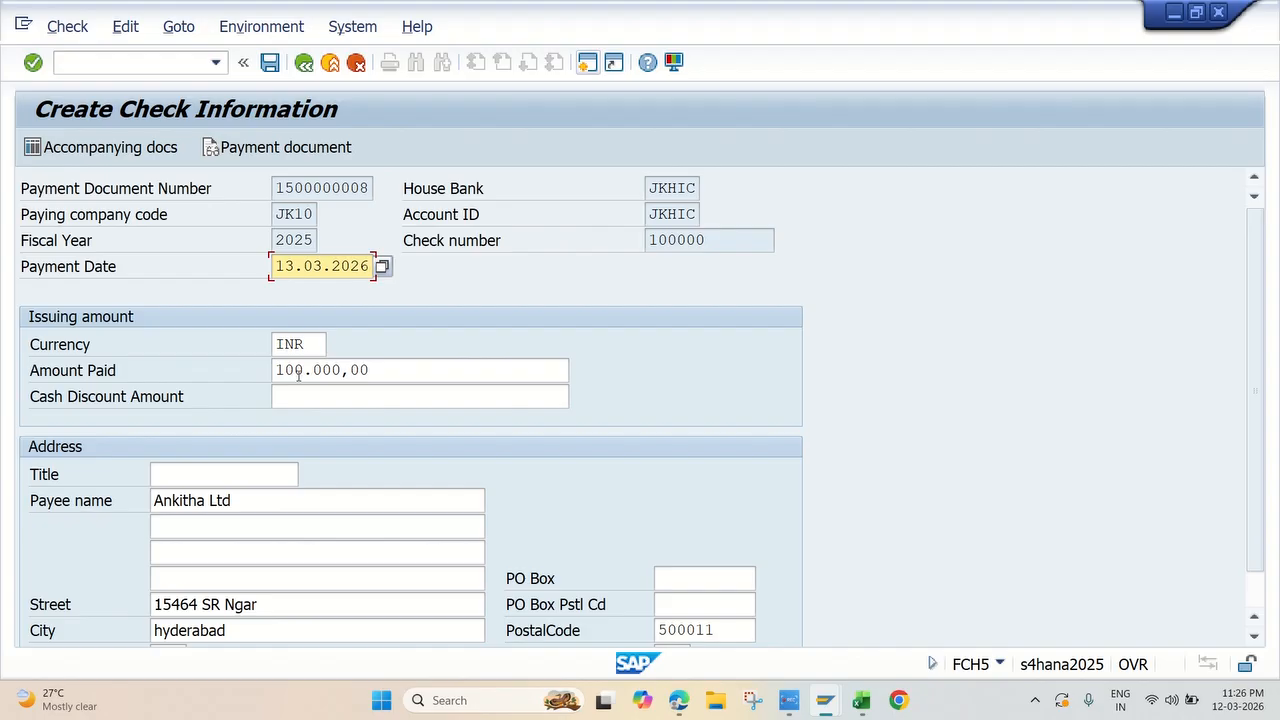
scroll(300, 425, "down", 2)
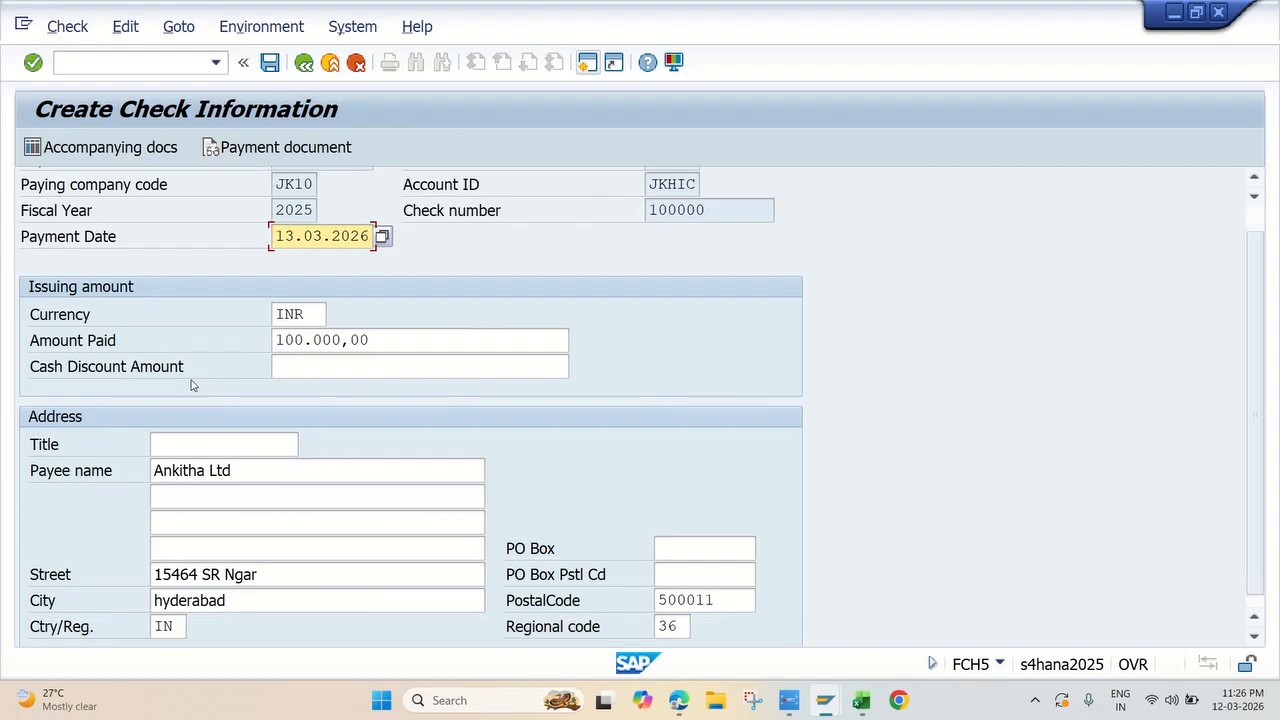
scroll(300, 430, "down", 1)
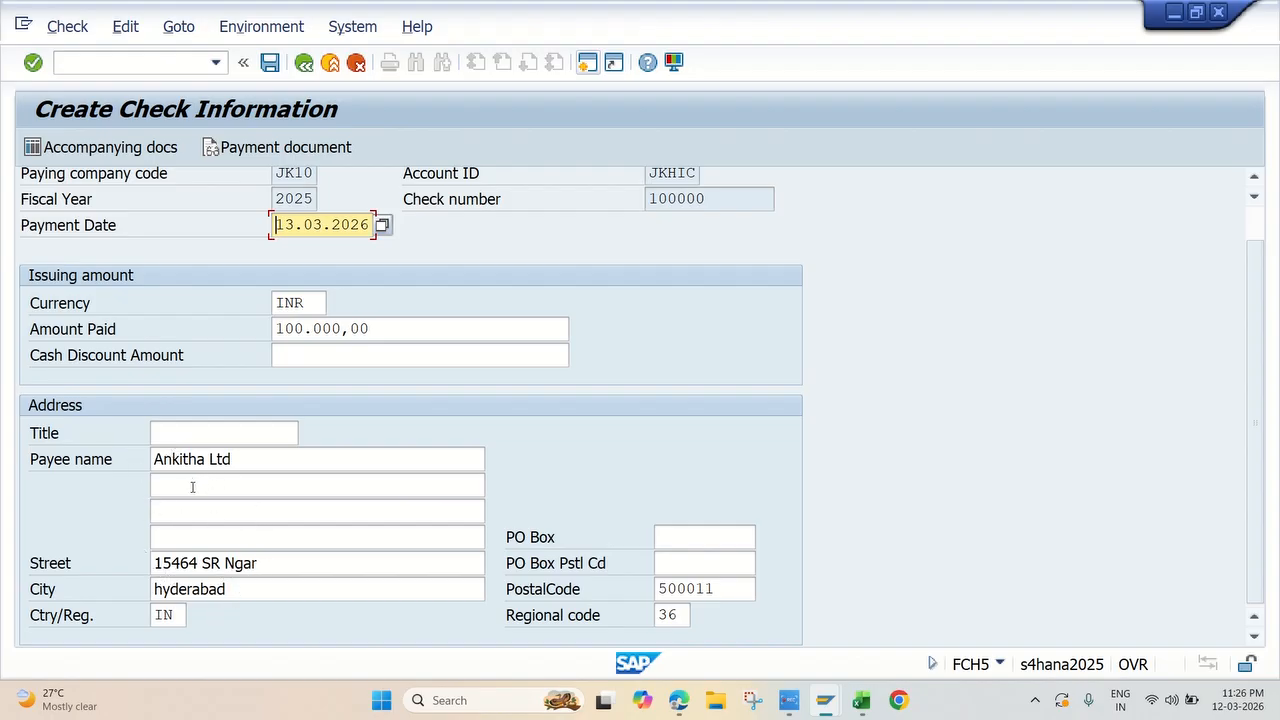
left_click(240, 458)
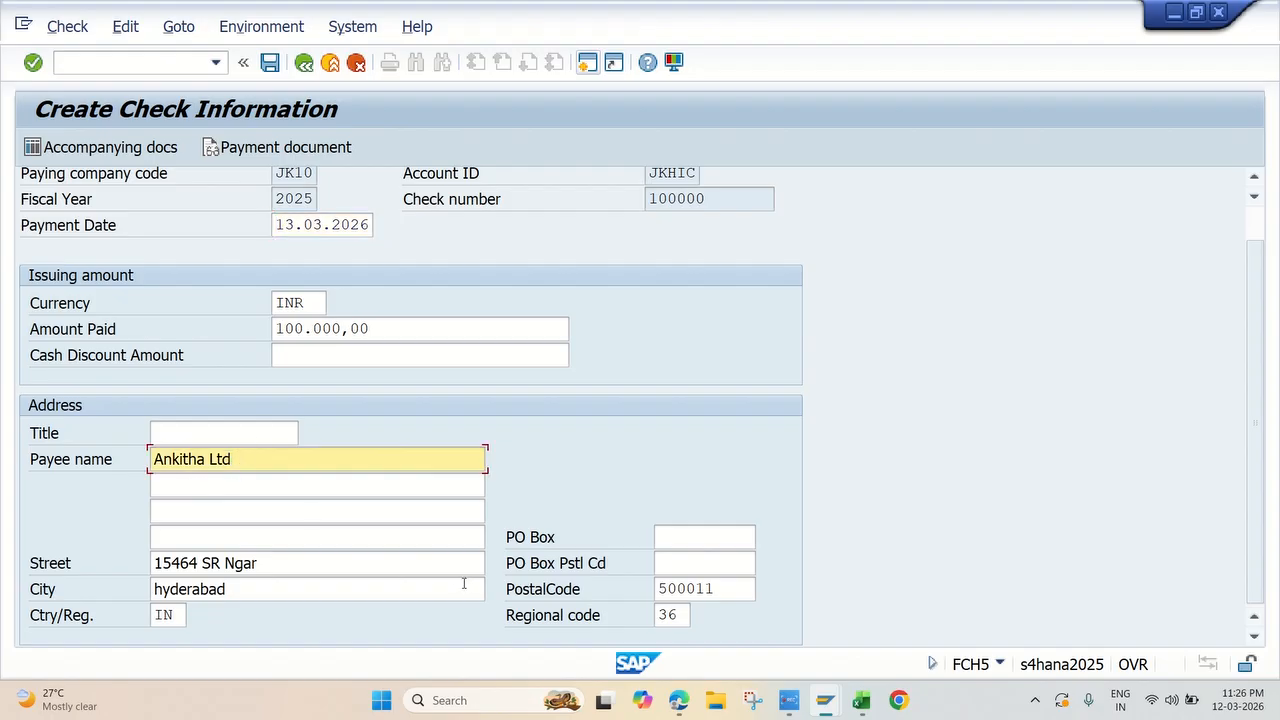
scroll(625, 533, "up", 2)
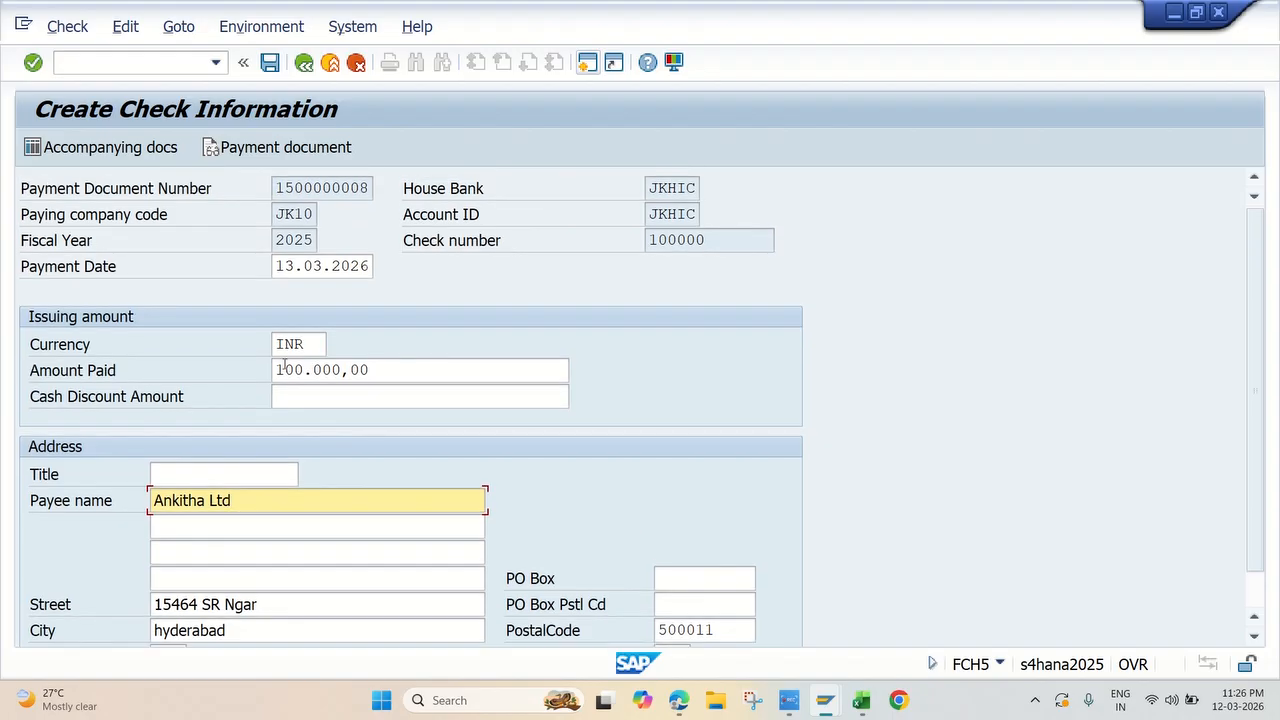
left_click(270, 63)
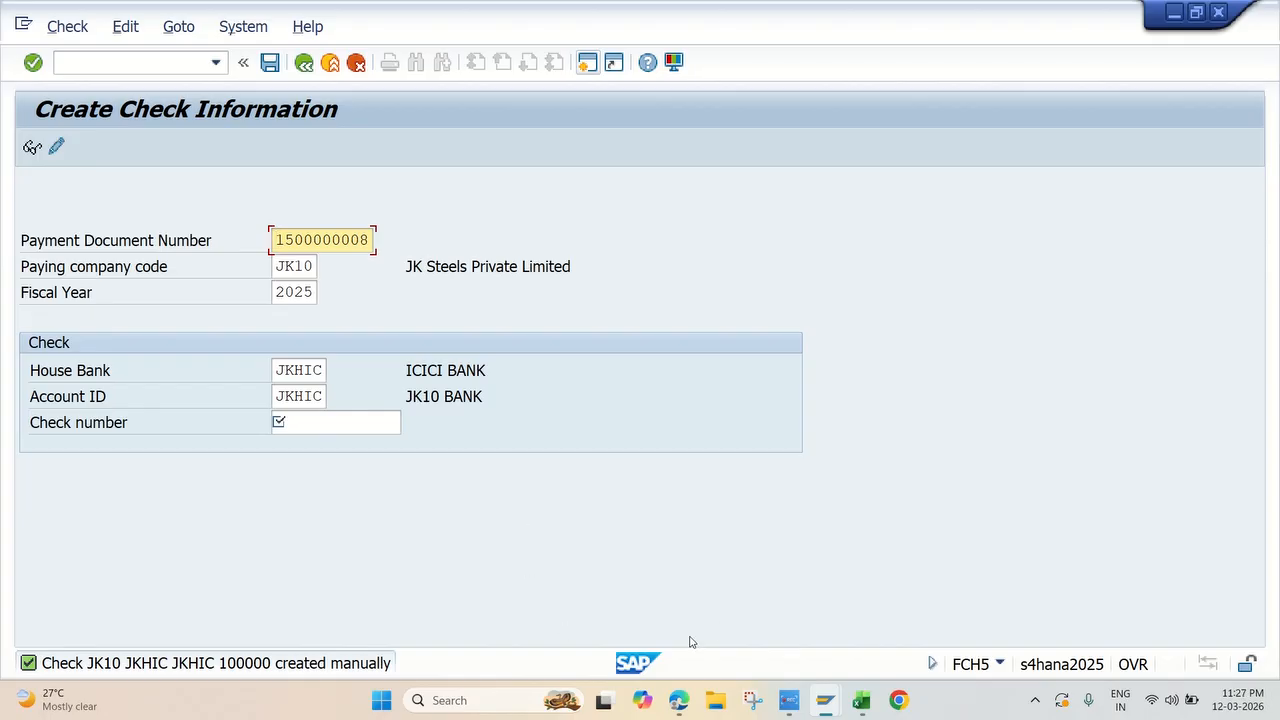
key("alt+Tab")
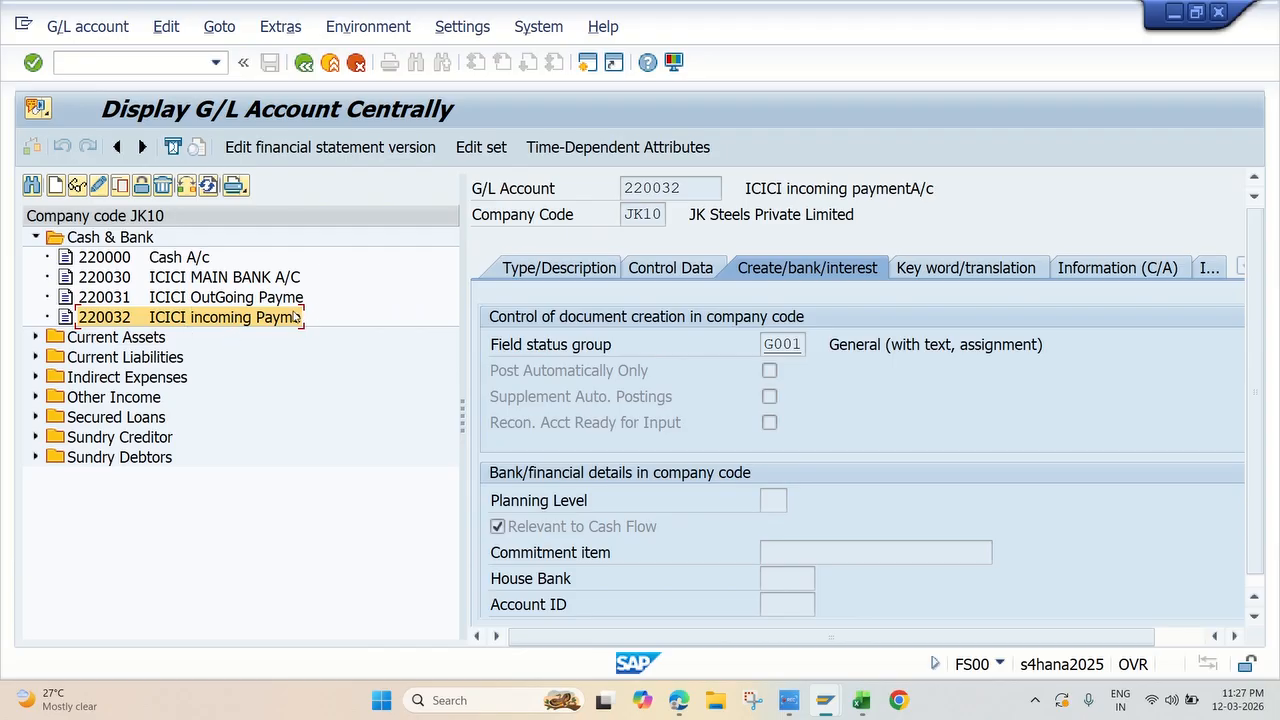
scroll(686, 452, "down", 2)
scroll(686, 452, "up", 2)
scroll(686, 452, "down", 1)
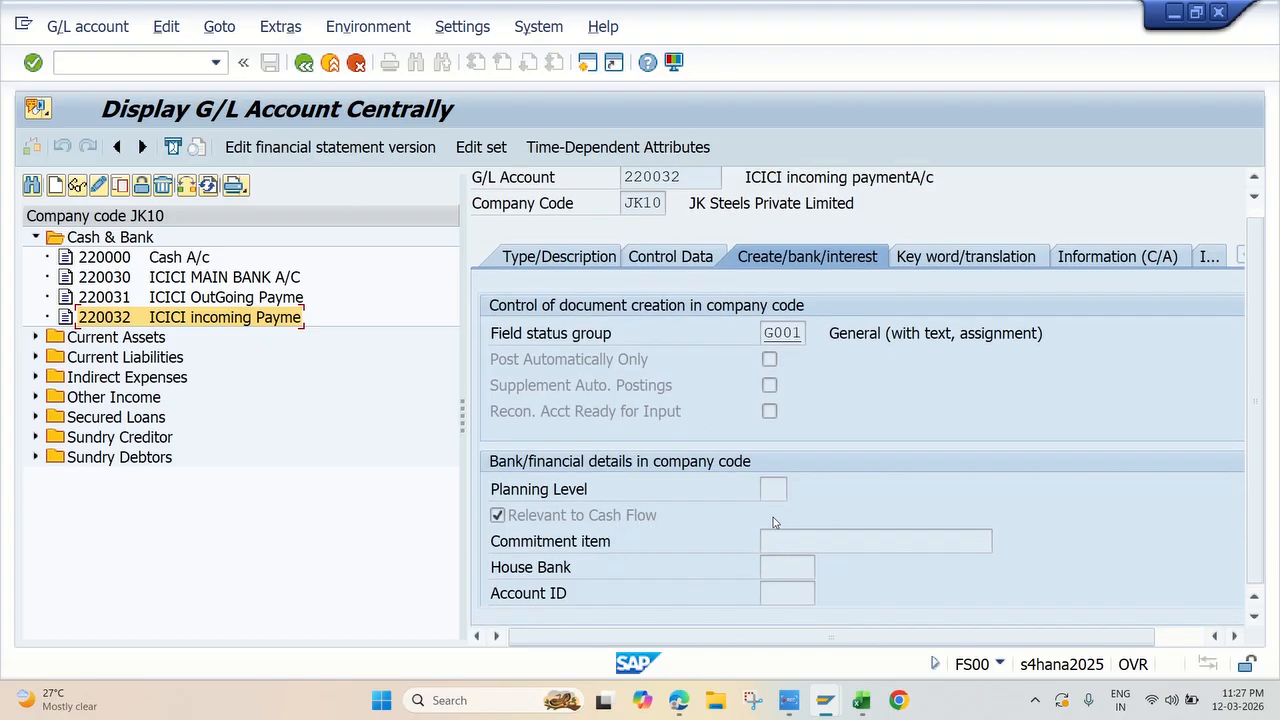
Step: Switch to the Excel workbook and fill the "8. Manual Check Update FCH5" cell with yellow
left_click(860, 700)
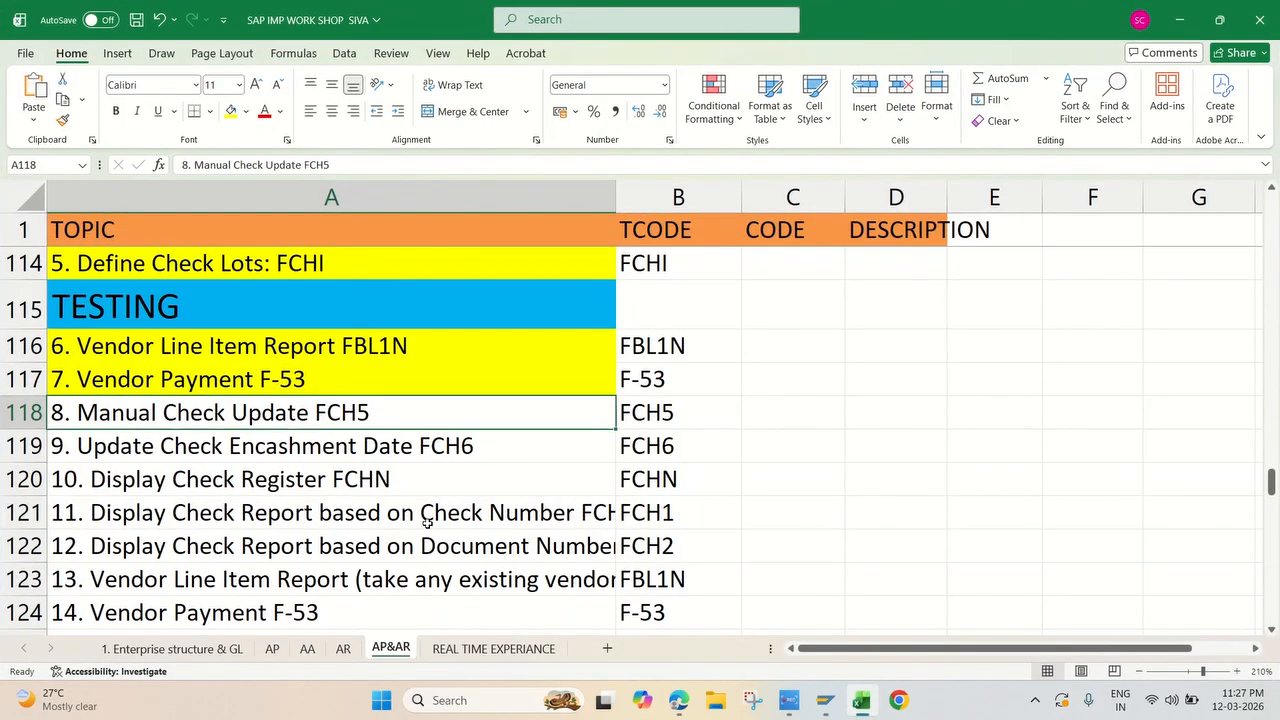
left_click(231, 111)
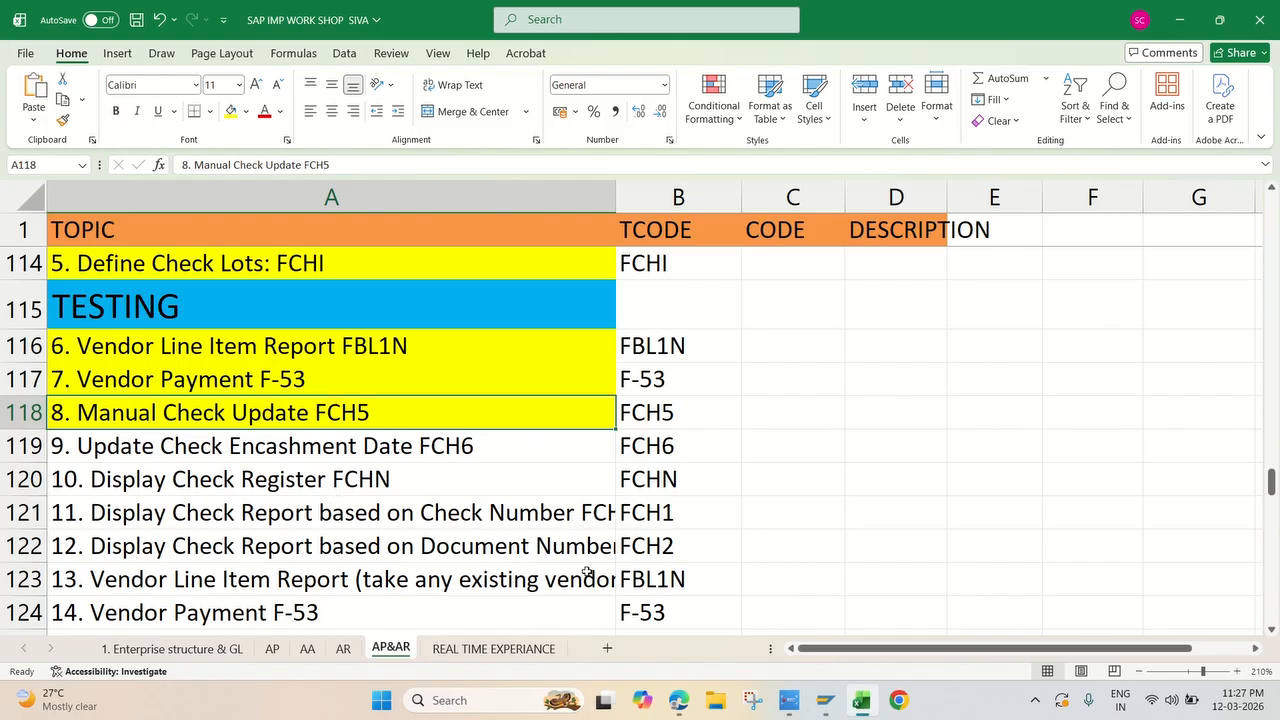
left_click(826, 712)
Step: Look up the transaction code for Update Check Encashment Date on the AP&AR sheet and switch to the SAP Easy Access session
left_click(251, 445)
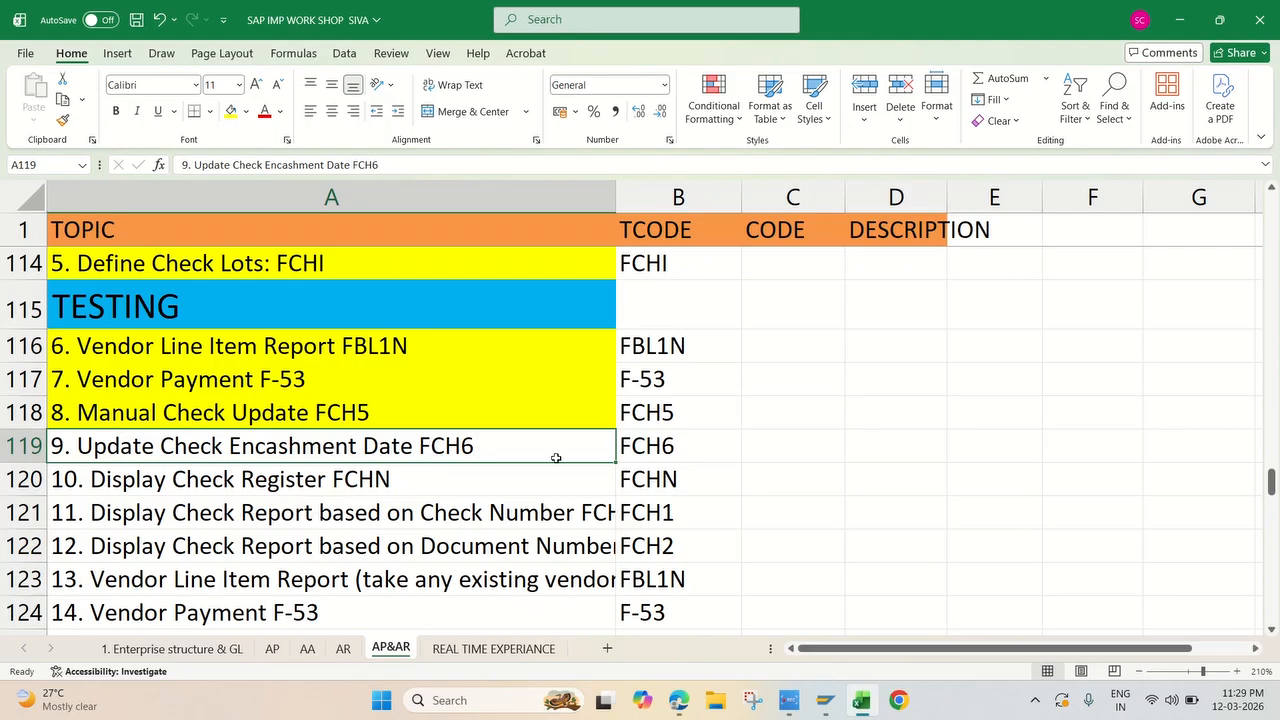
left_click(634, 448)
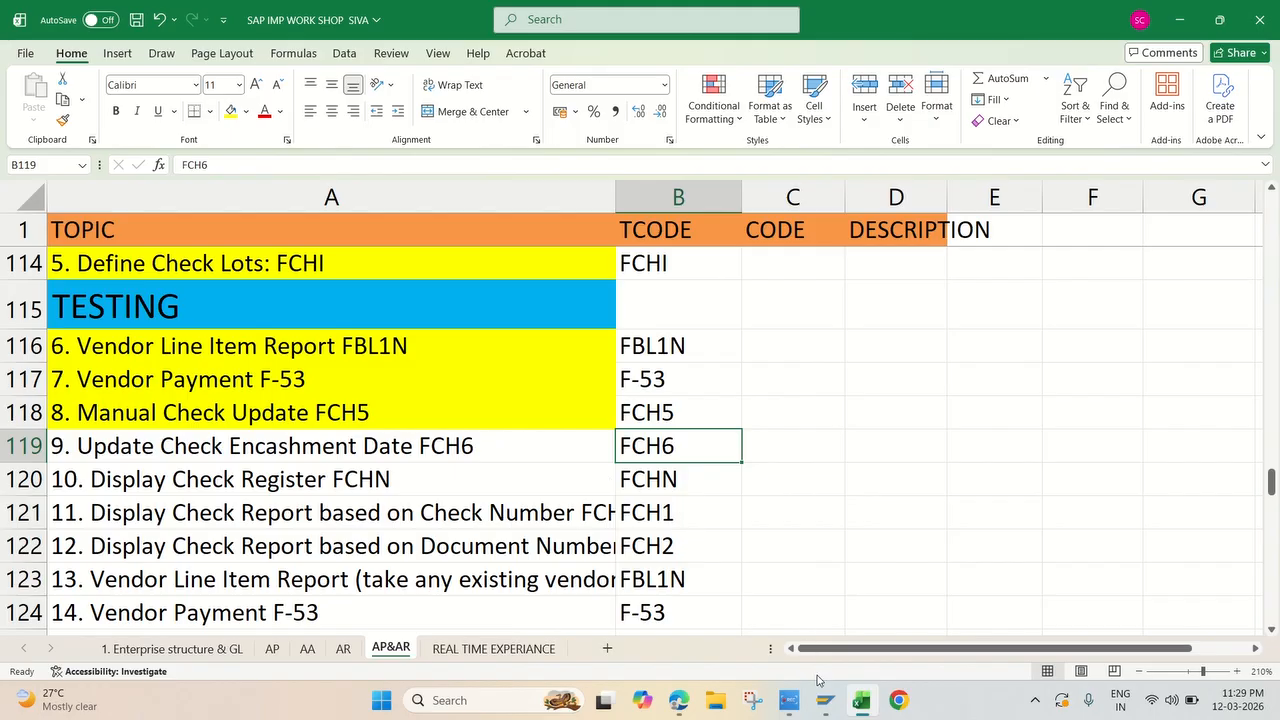
left_click(822, 704)
left_click(886, 604)
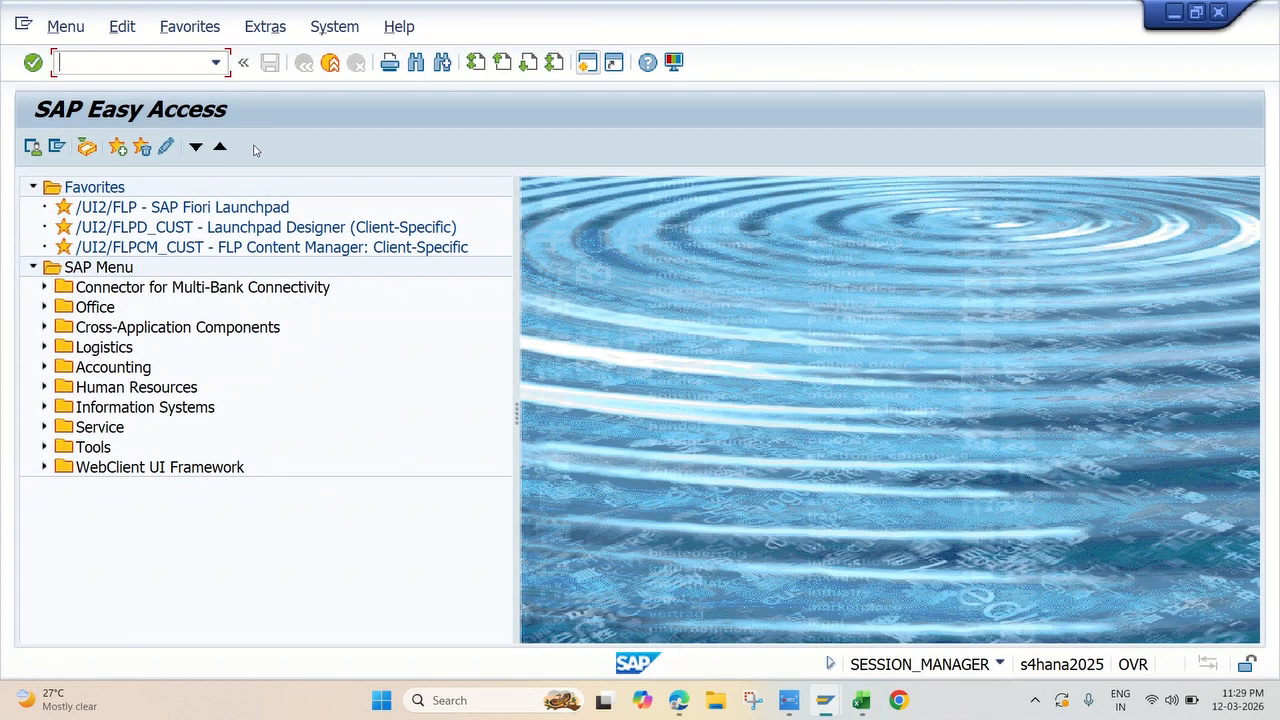
Step: Open transaction FCH6 - Additional Info/Cash among the check information change functions of the Accounts Payable environment
left_click(43, 367)
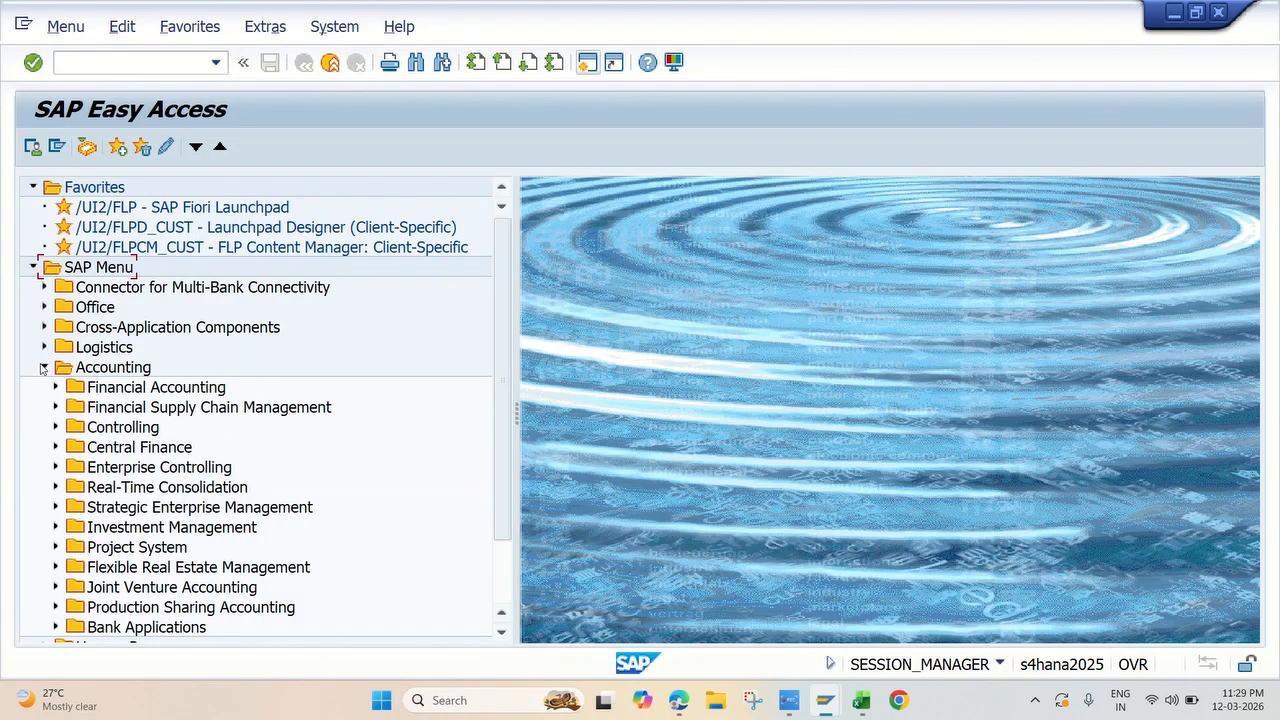
left_click(56, 387)
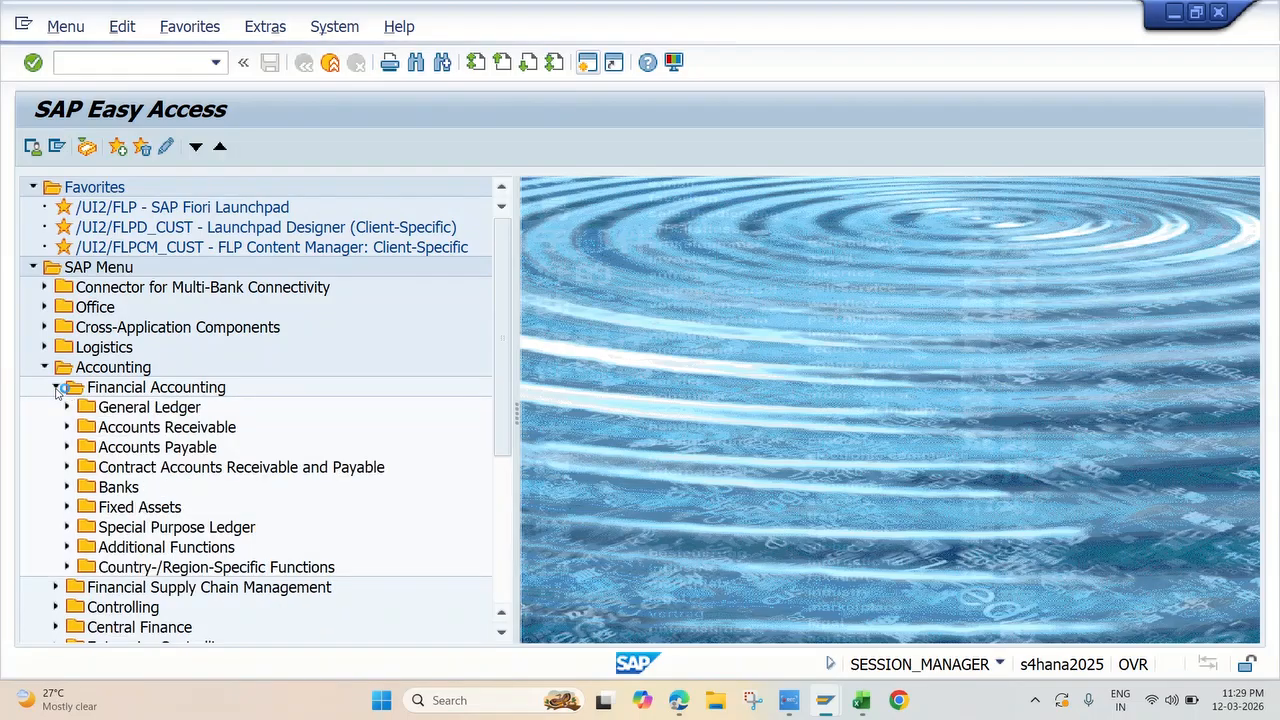
left_click(67, 447)
scroll(66, 450, "down", 2)
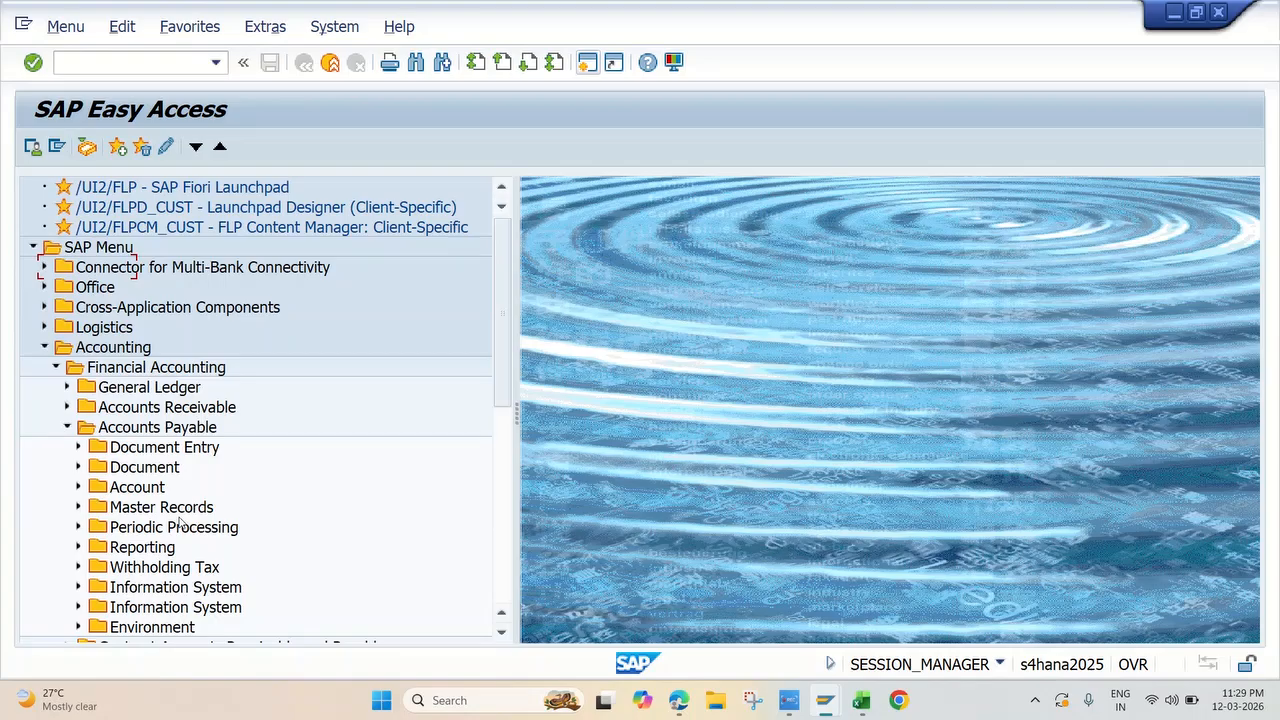
left_click(77, 508)
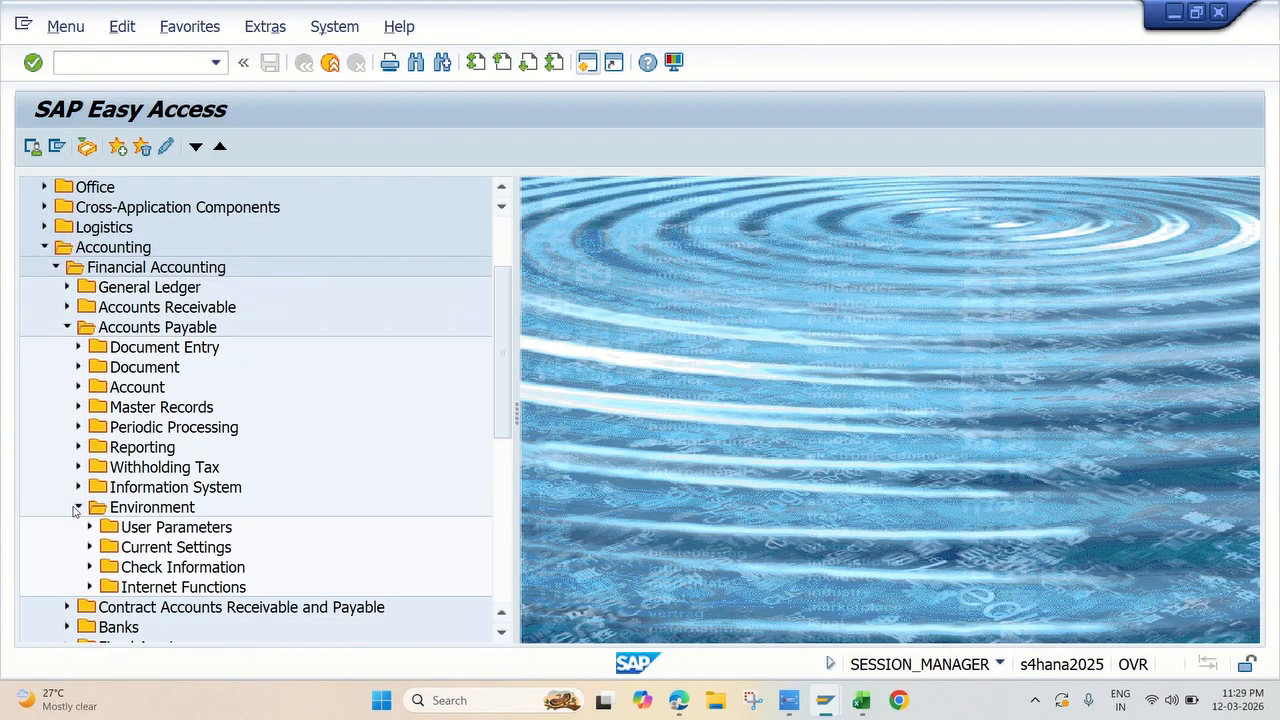
scroll(75, 510, "down", 1)
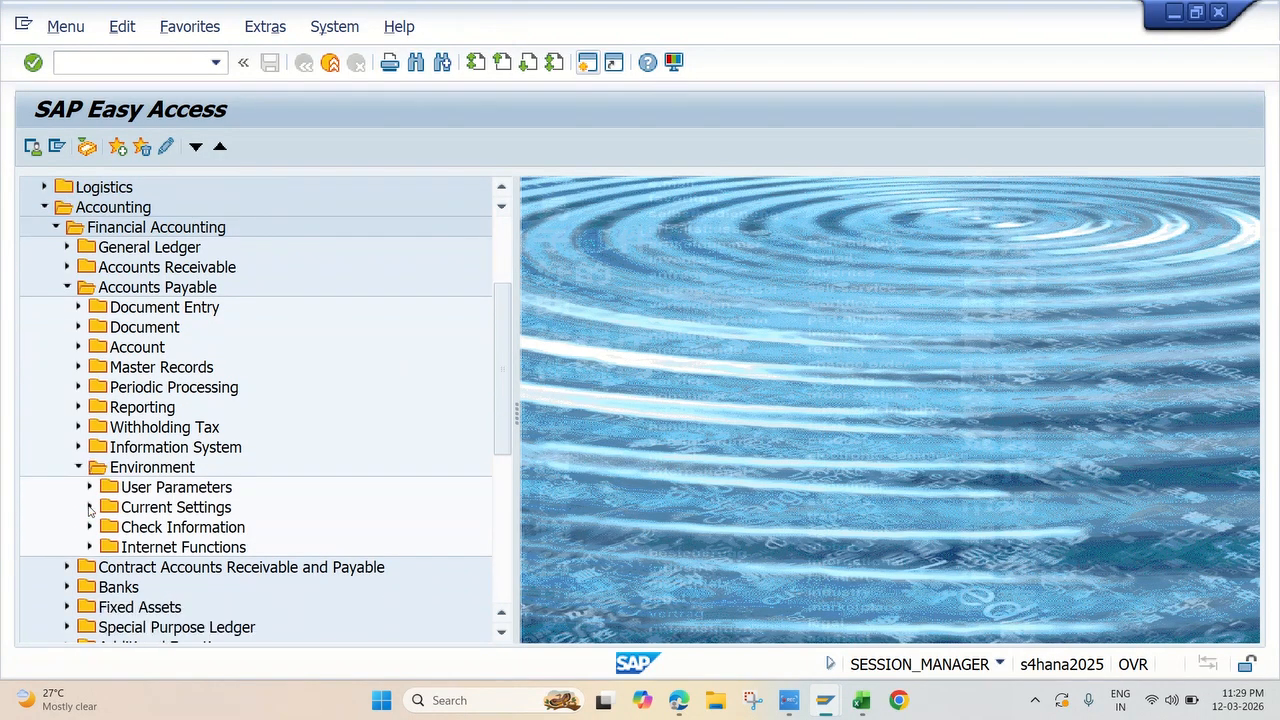
left_click(91, 529)
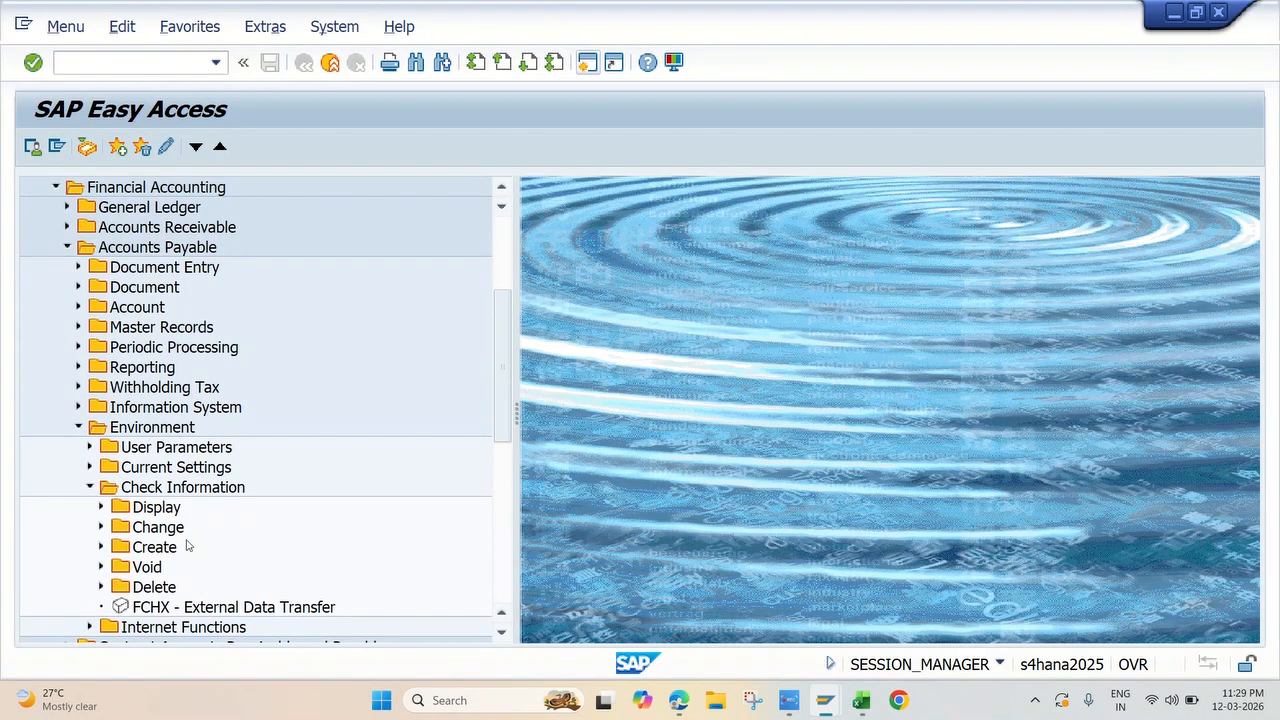
scroll(188, 542, "down", 1)
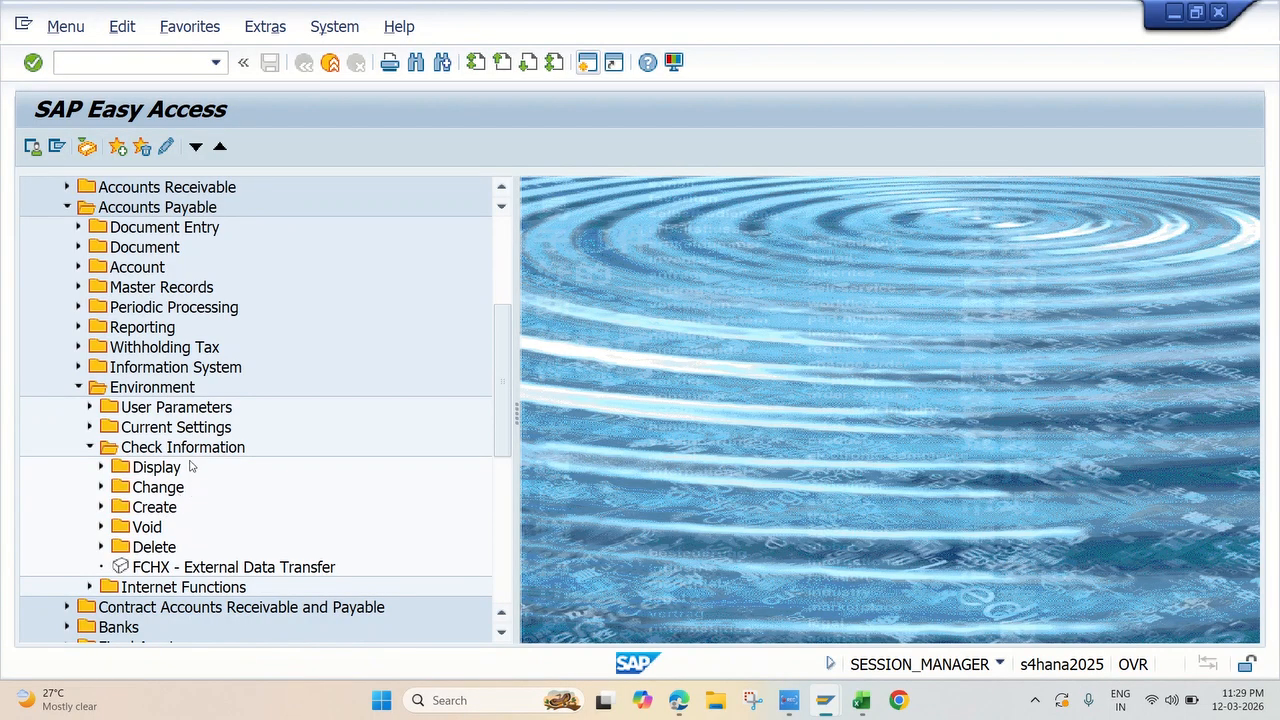
left_click(101, 488)
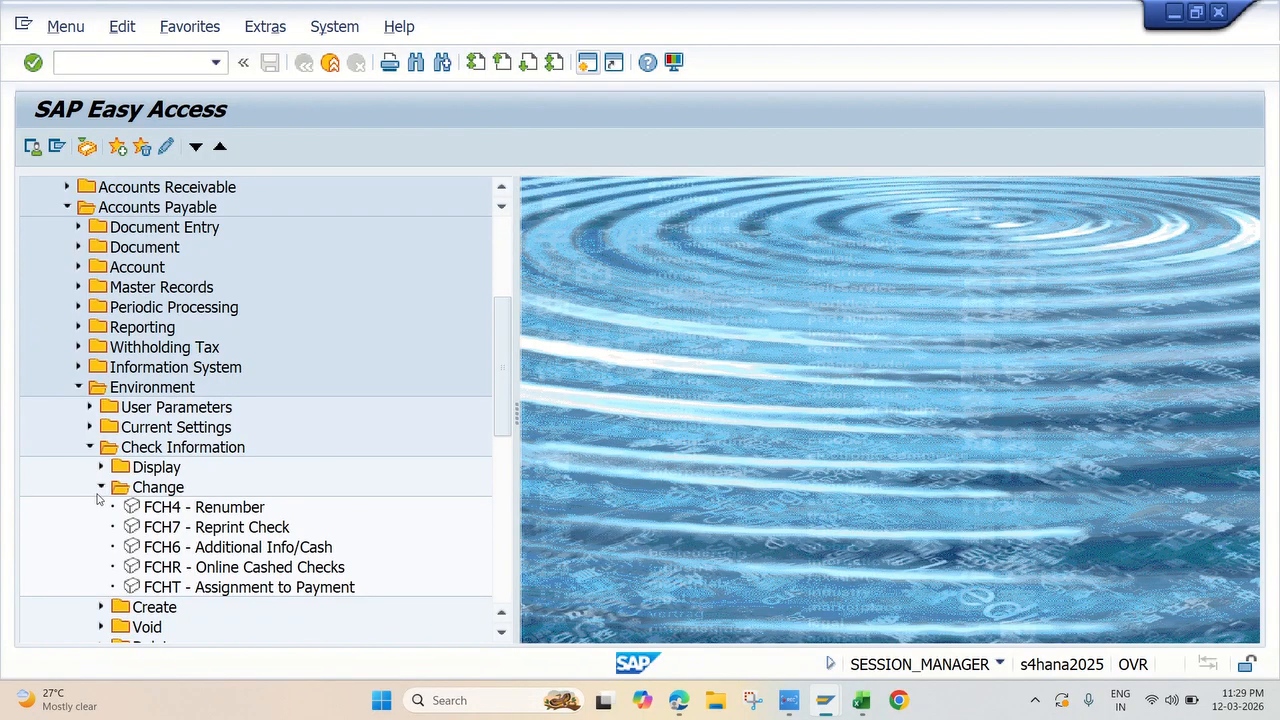
scroll(292, 512, "down", 1)
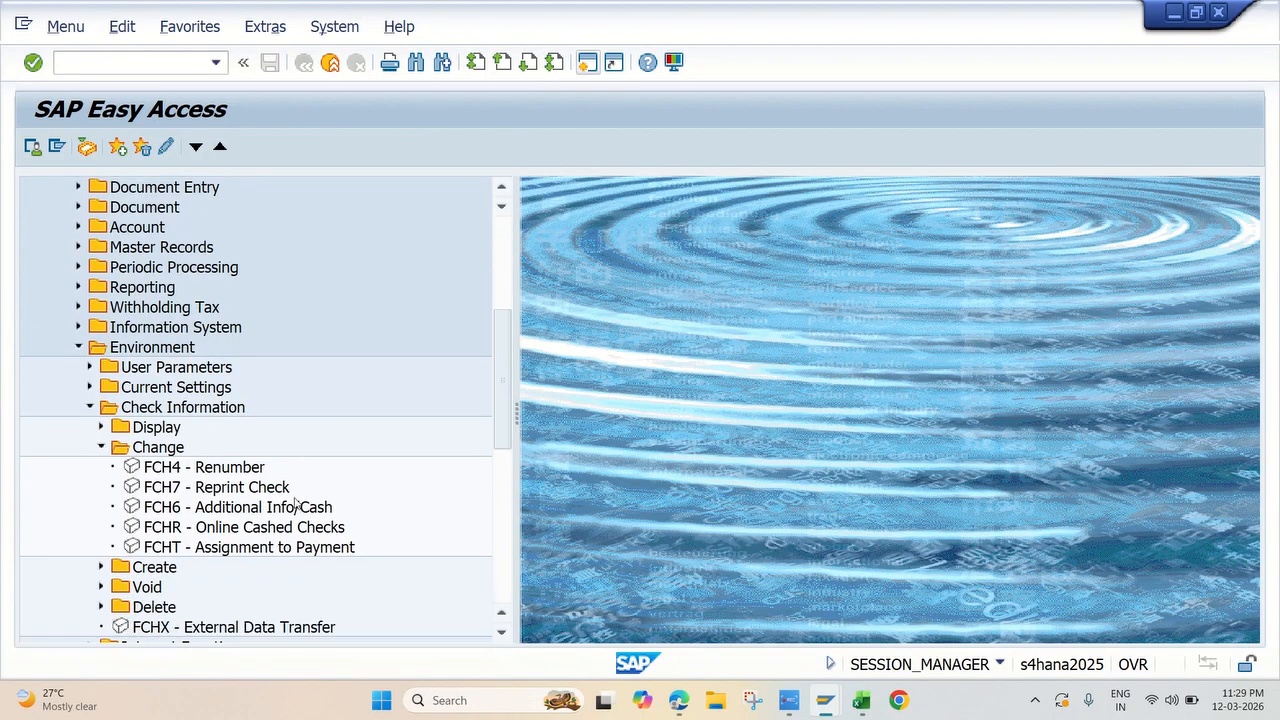
double_click(164, 510)
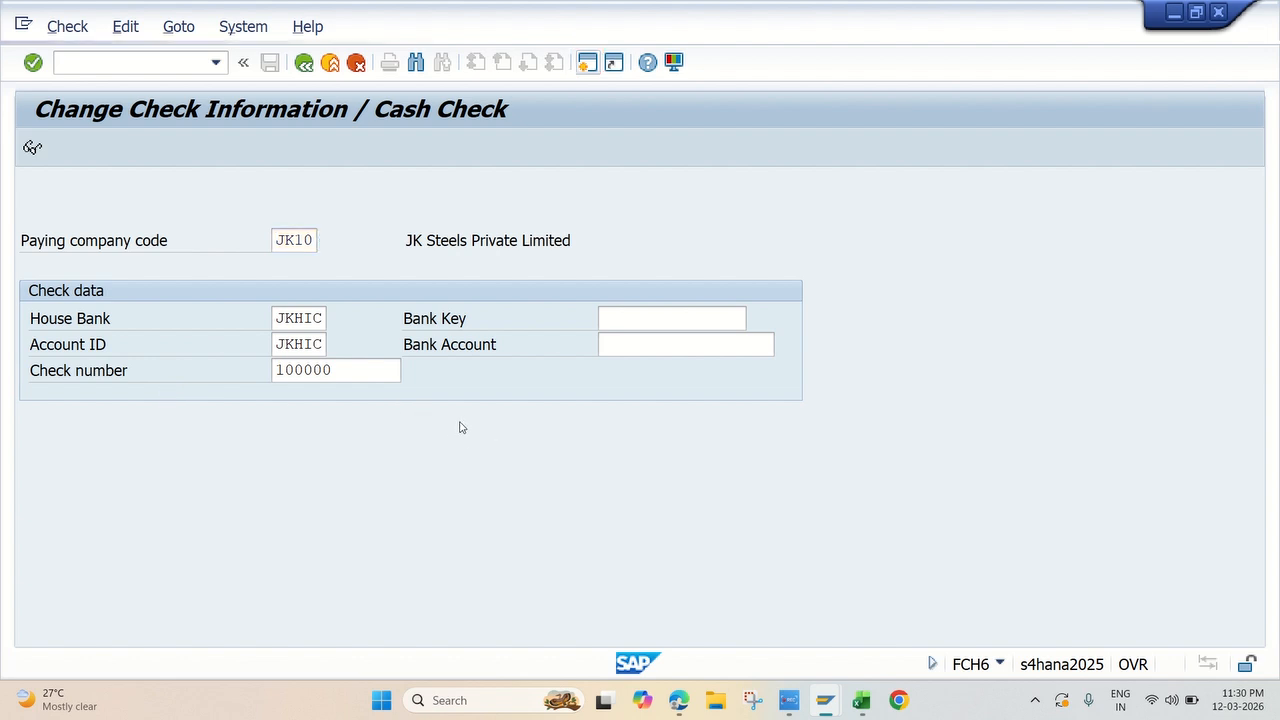
Step: Open the details of check 100000 in FCH6, set the check encashment date to 14.03.2026, and save
key("Return")
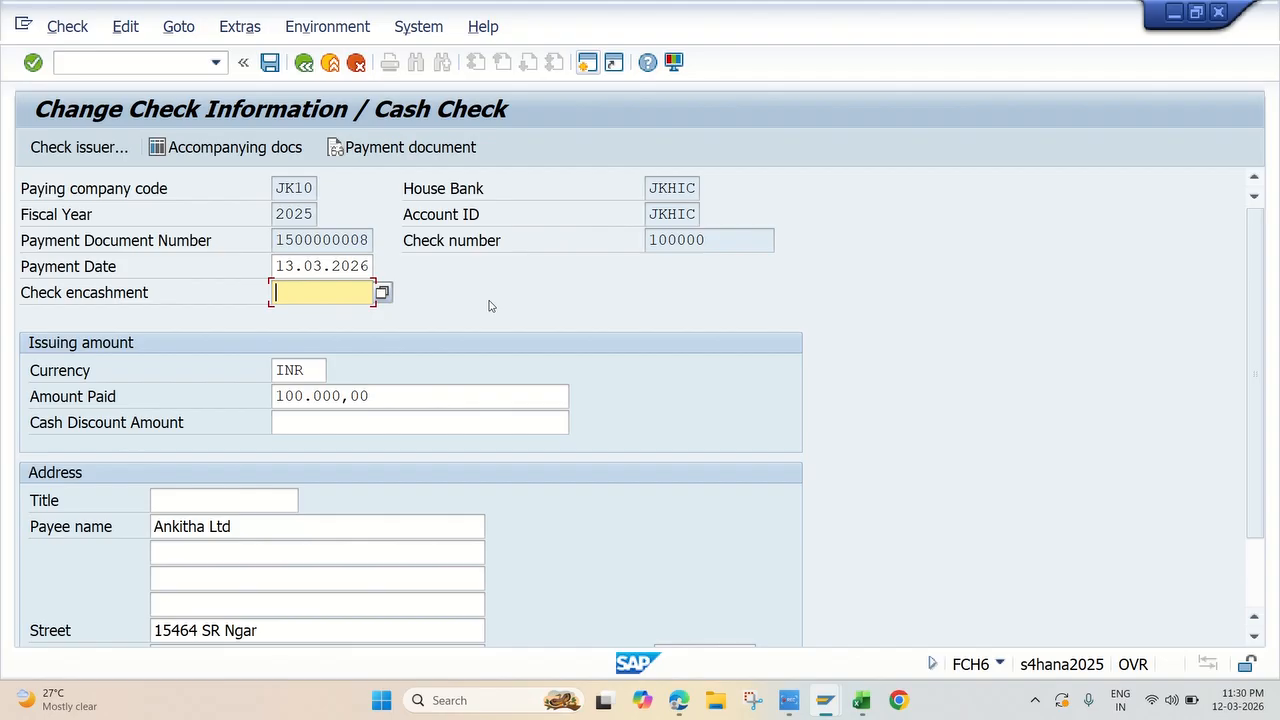
type("14.03.2026")
key("Return")
scroll(527, 326, "down", 2)
scroll(527, 326, "up", 2)
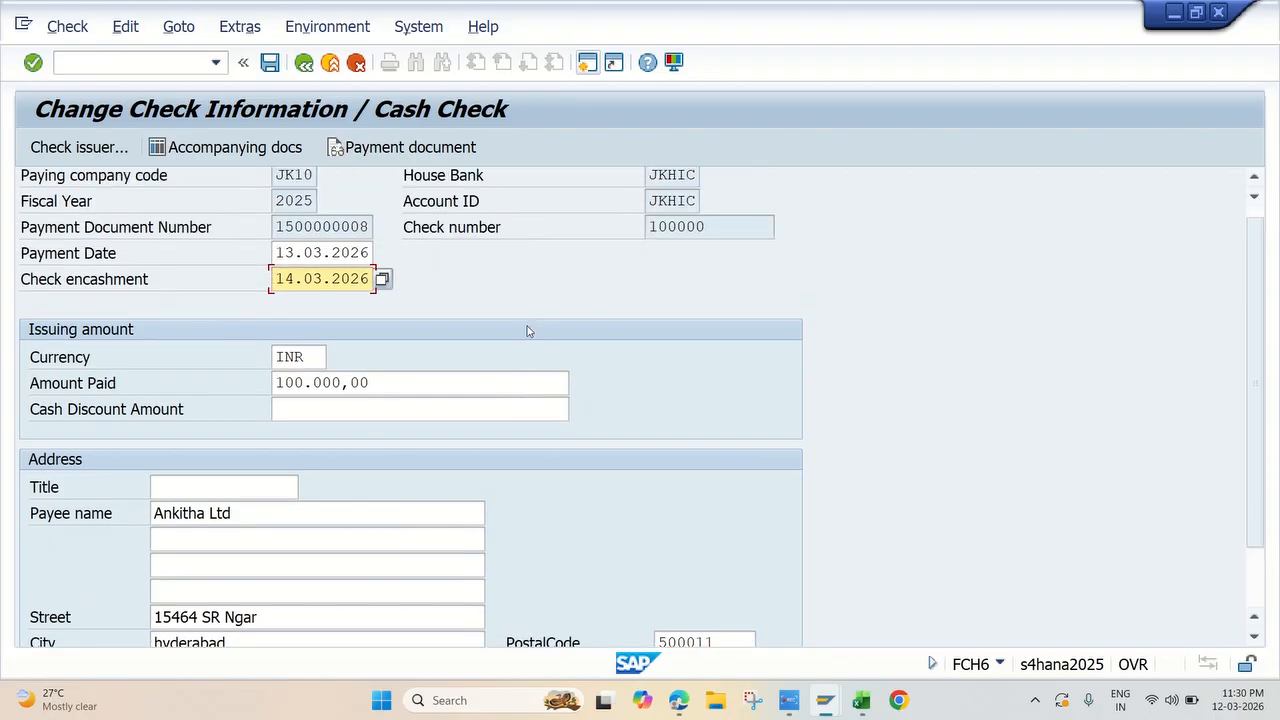
left_click(270, 62)
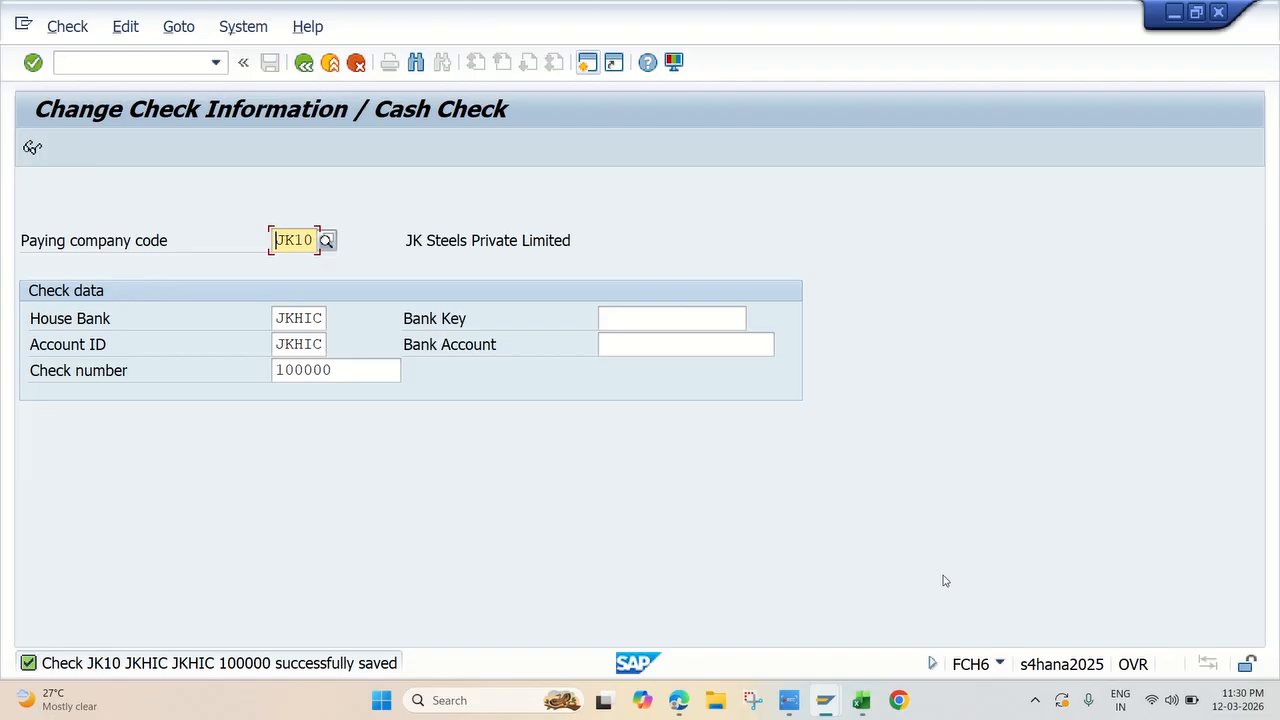
Step: Look up the Display Check Register topic on the AP&AR sheet in the Excel workbook and switch back to SAP
left_click(790, 700)
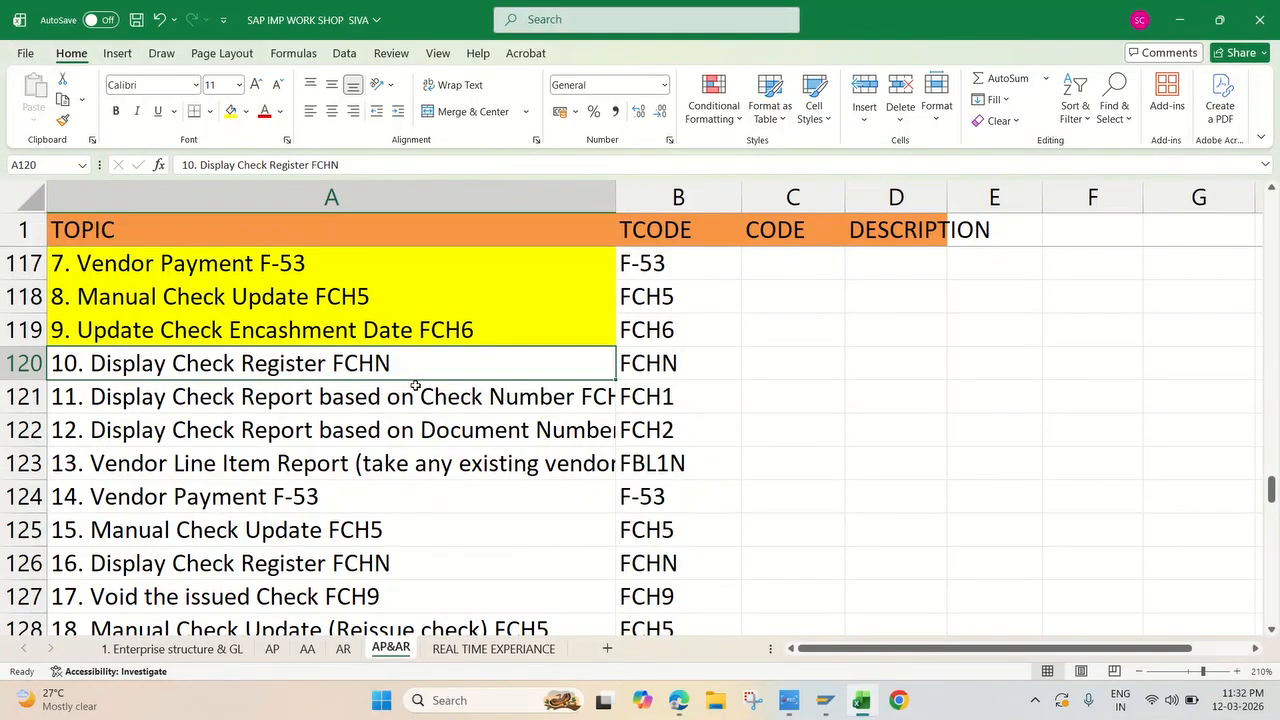
mouse_move(835, 709)
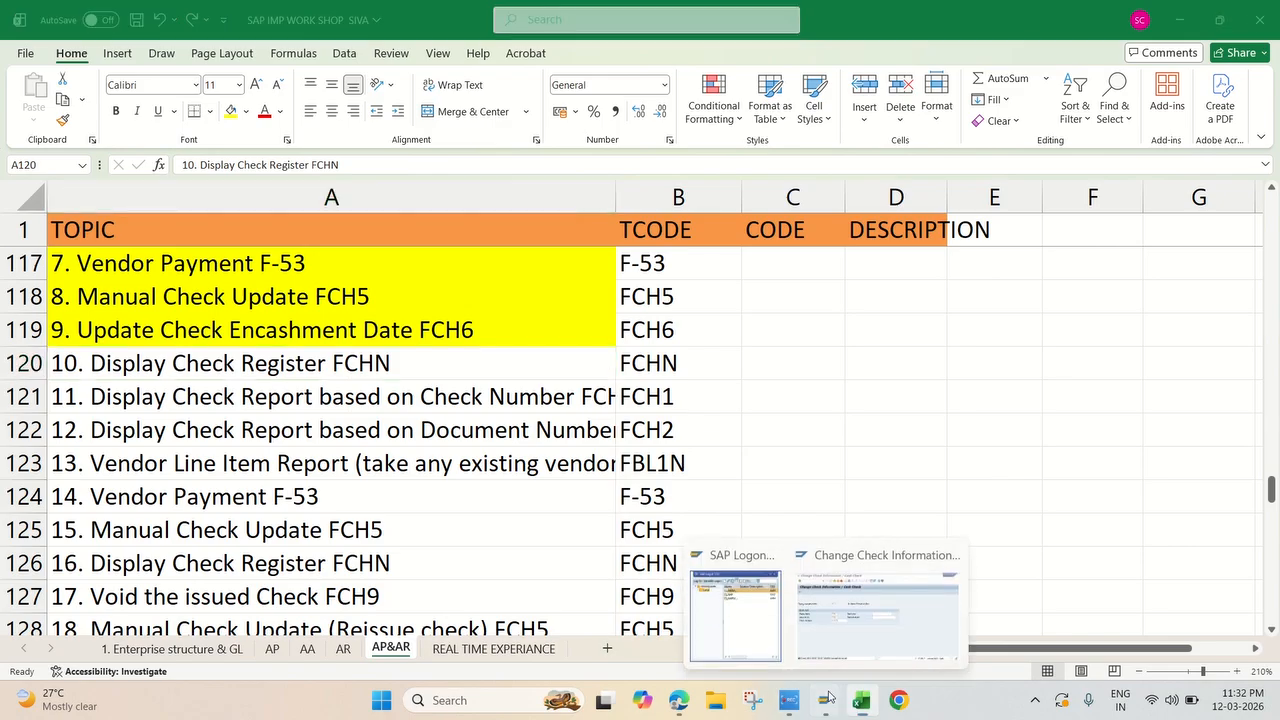
left_click(875, 600)
Step: Leave FCH6 and open transaction FCHN - Check Register among the check information display functions
left_click(303, 63)
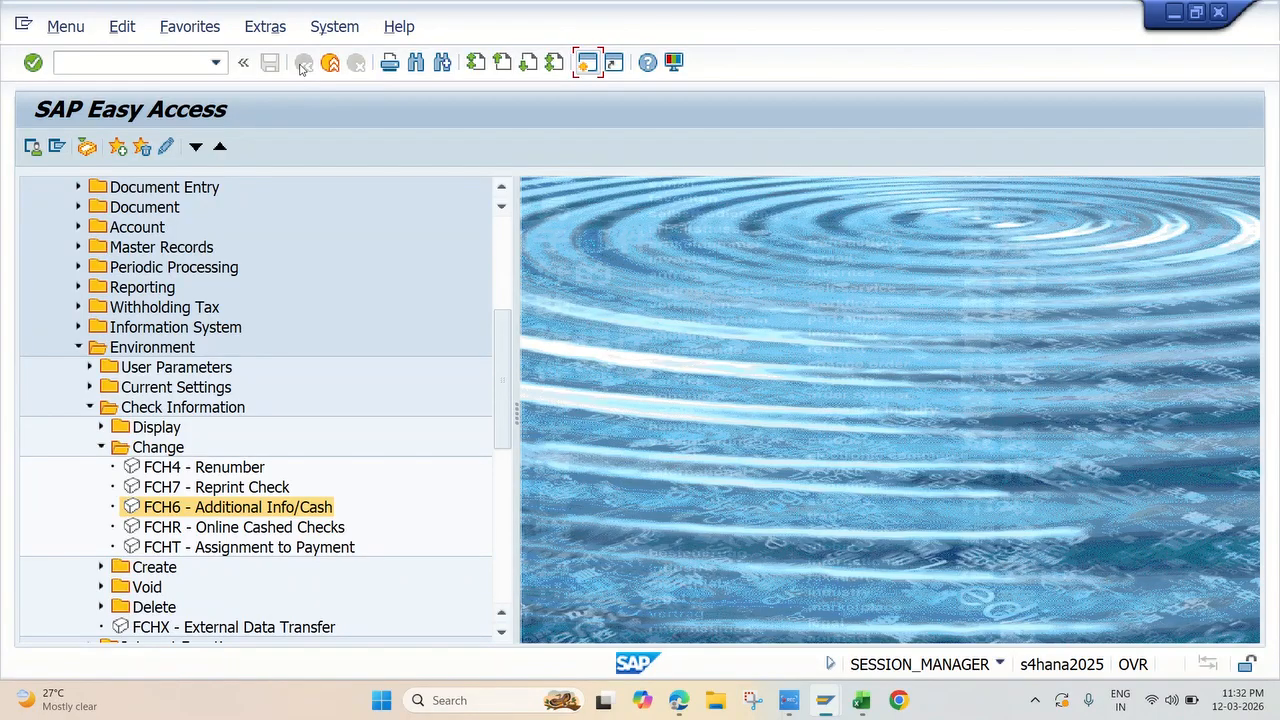
left_click(101, 447)
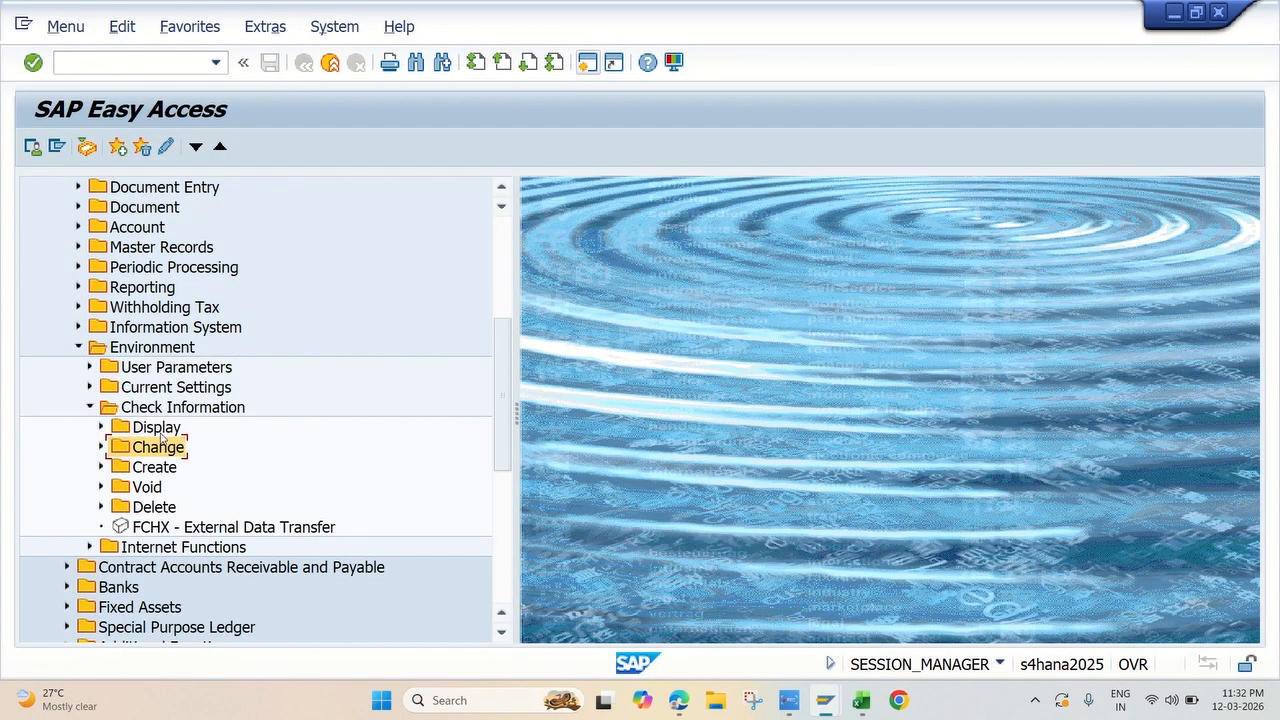
left_click(100, 427)
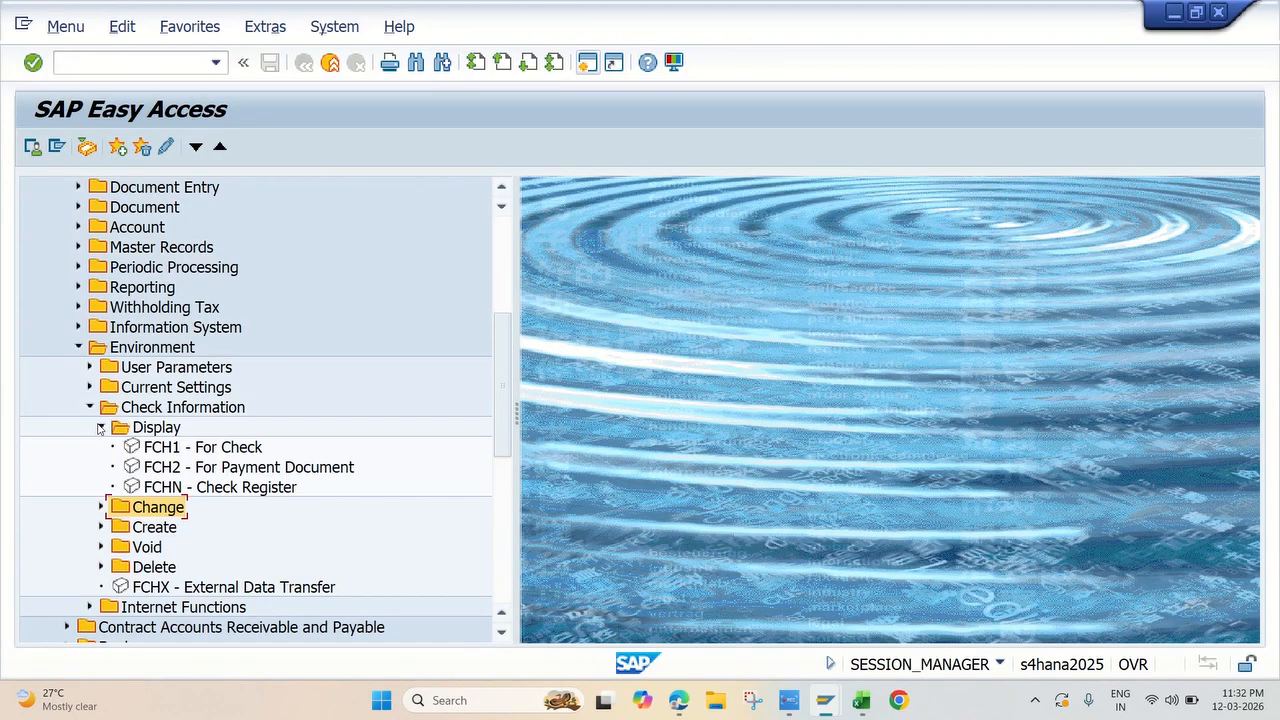
double_click(181, 488)
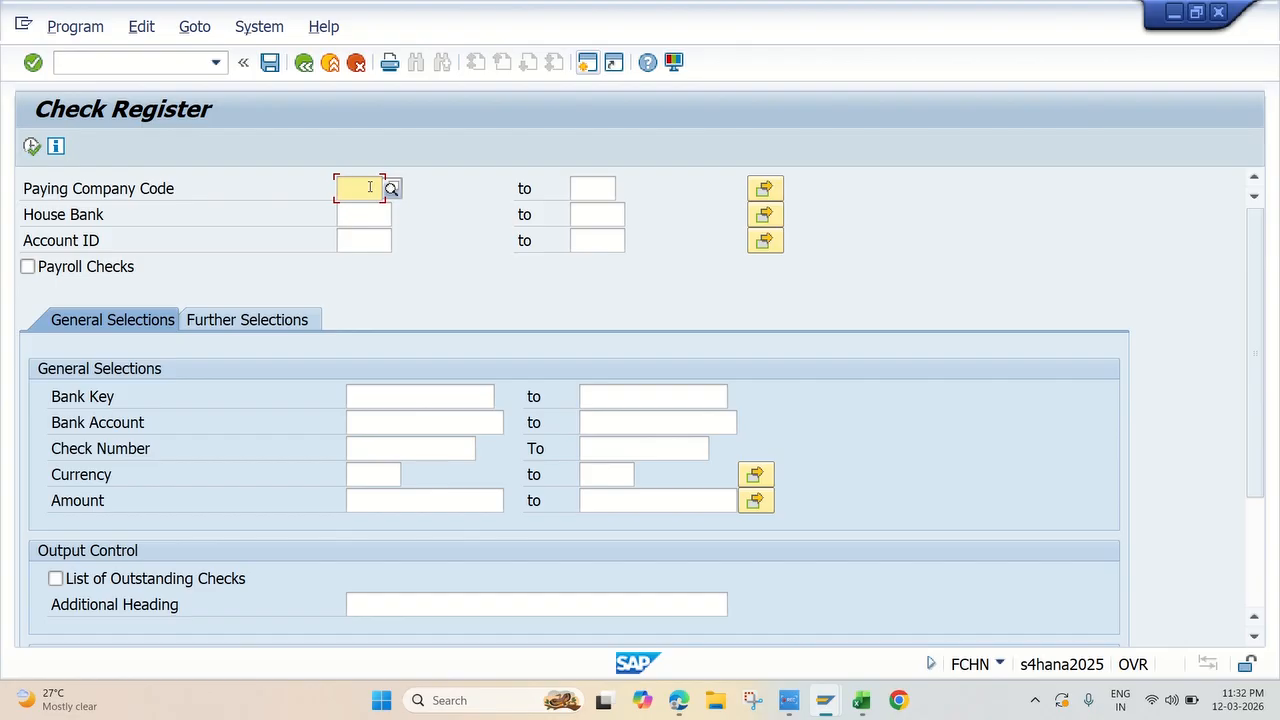
Step: Run the check register for paying company code JK10, house bank JKHIC and account ID JKHIC
type("jk10")
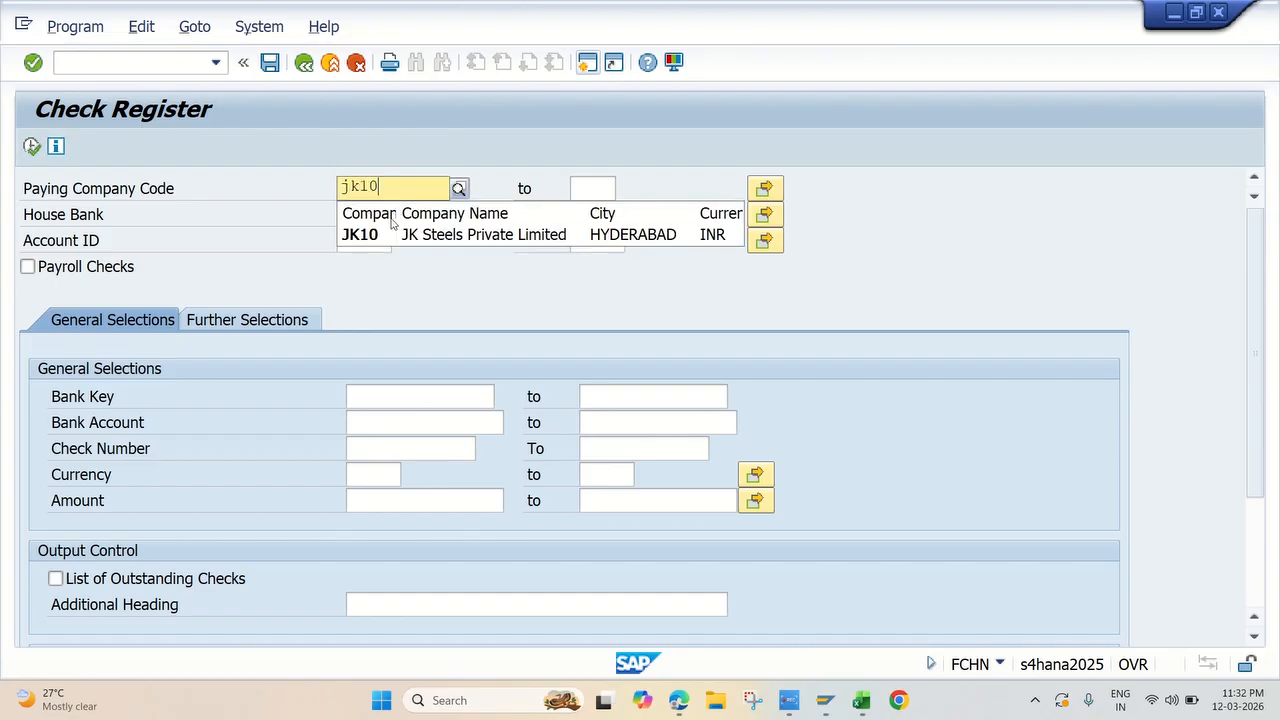
left_click(377, 230)
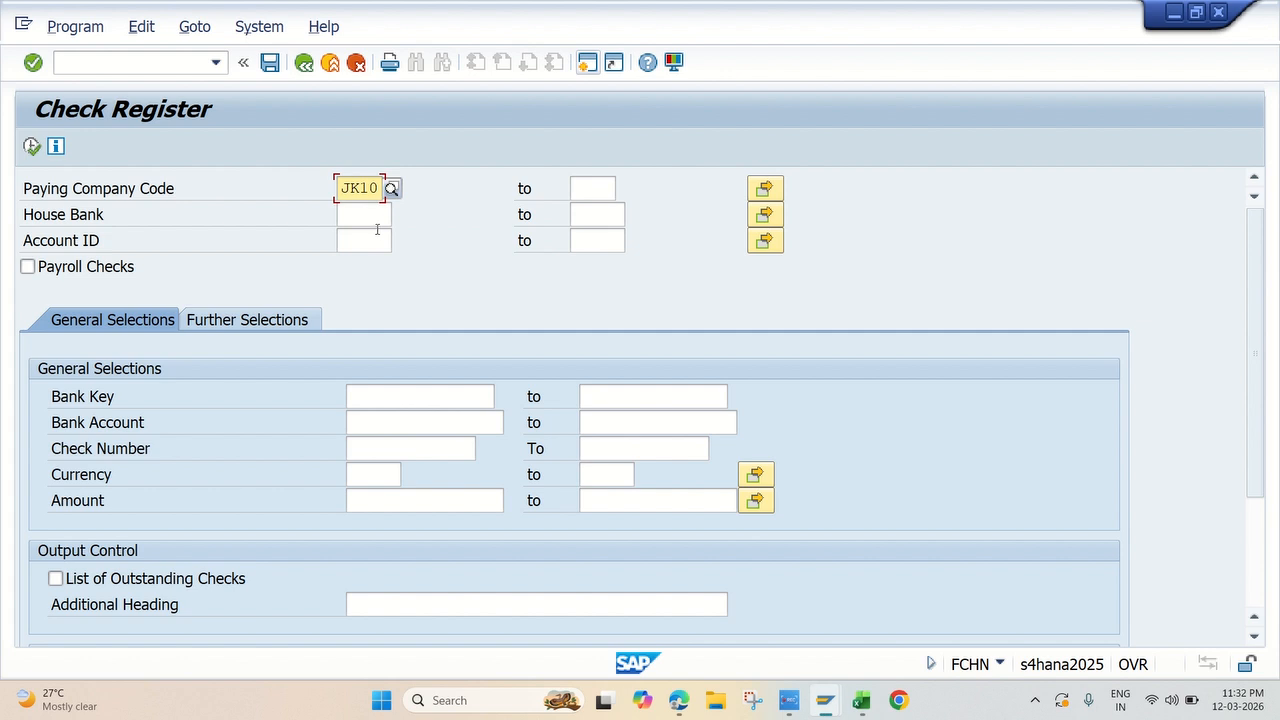
left_click(368, 215)
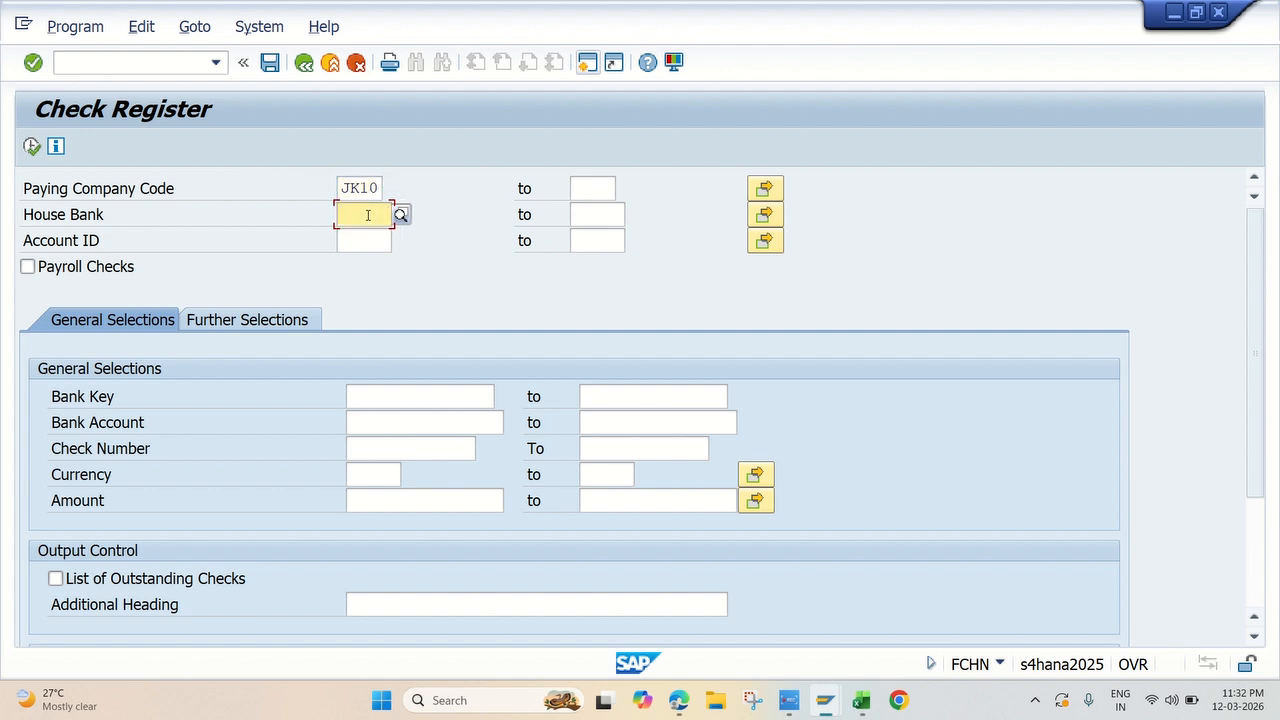
type("jkh")
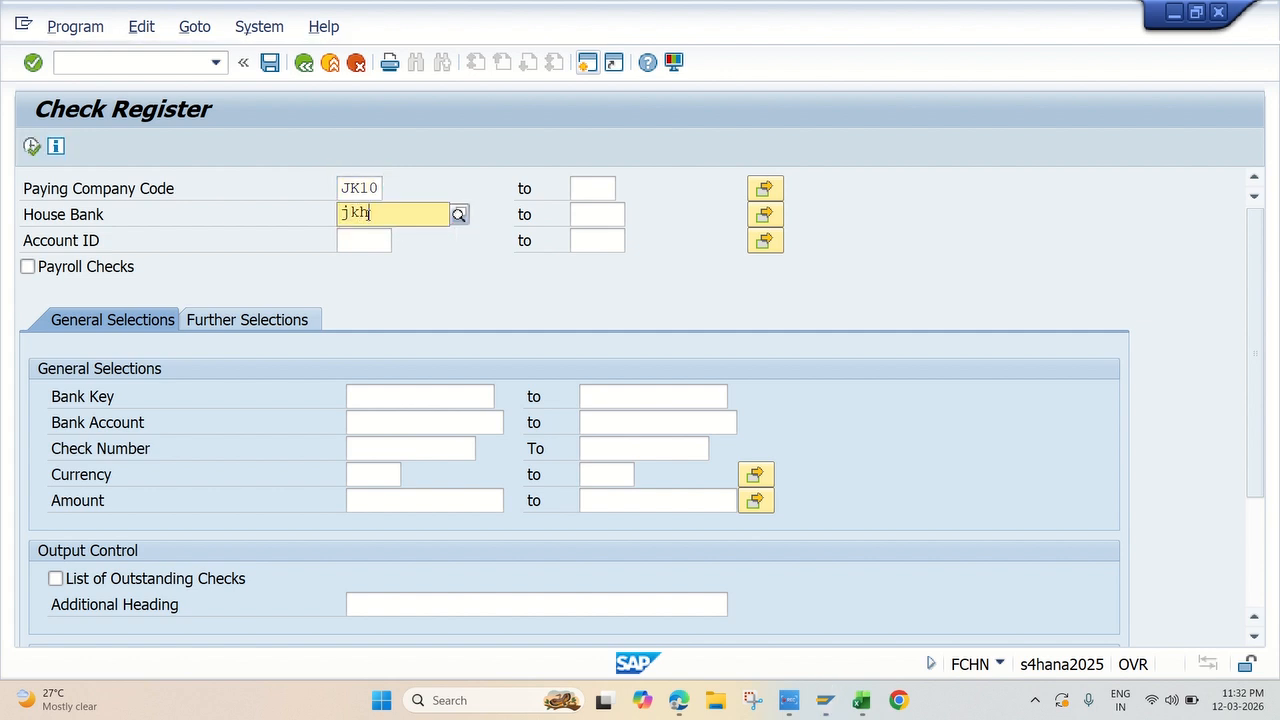
left_click(415, 260)
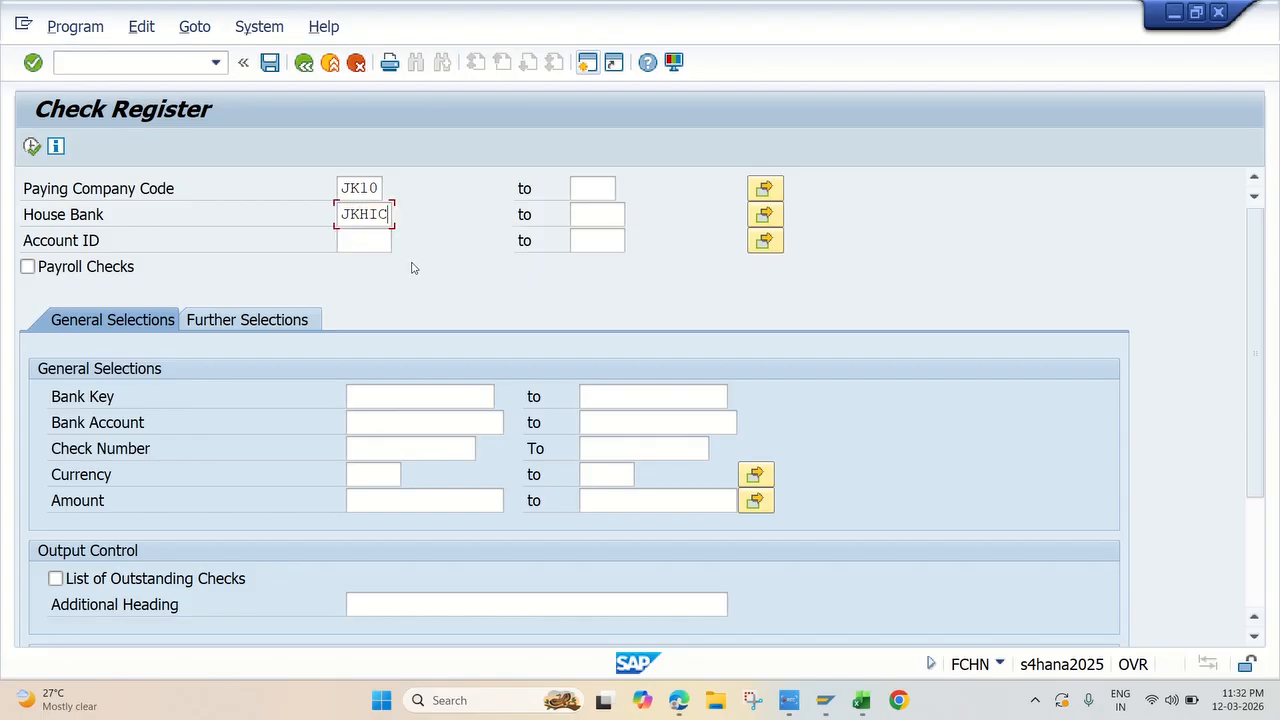
left_click(365, 242)
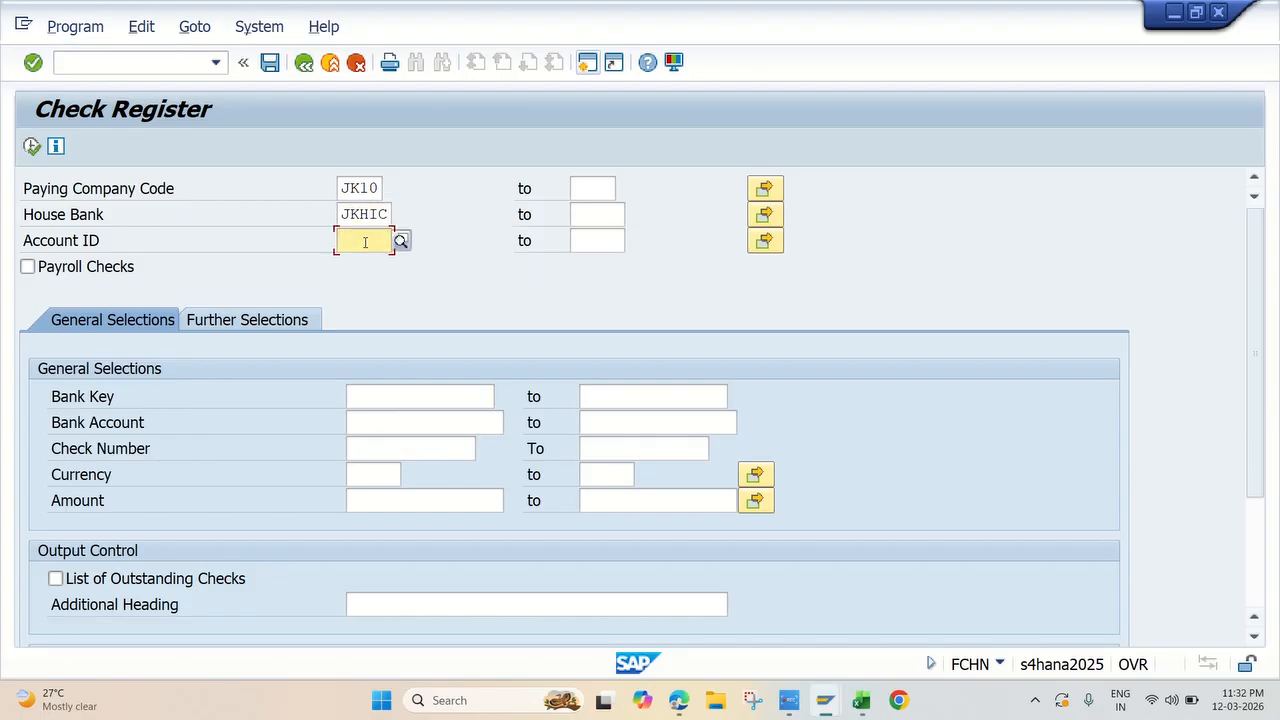
type("JKH")
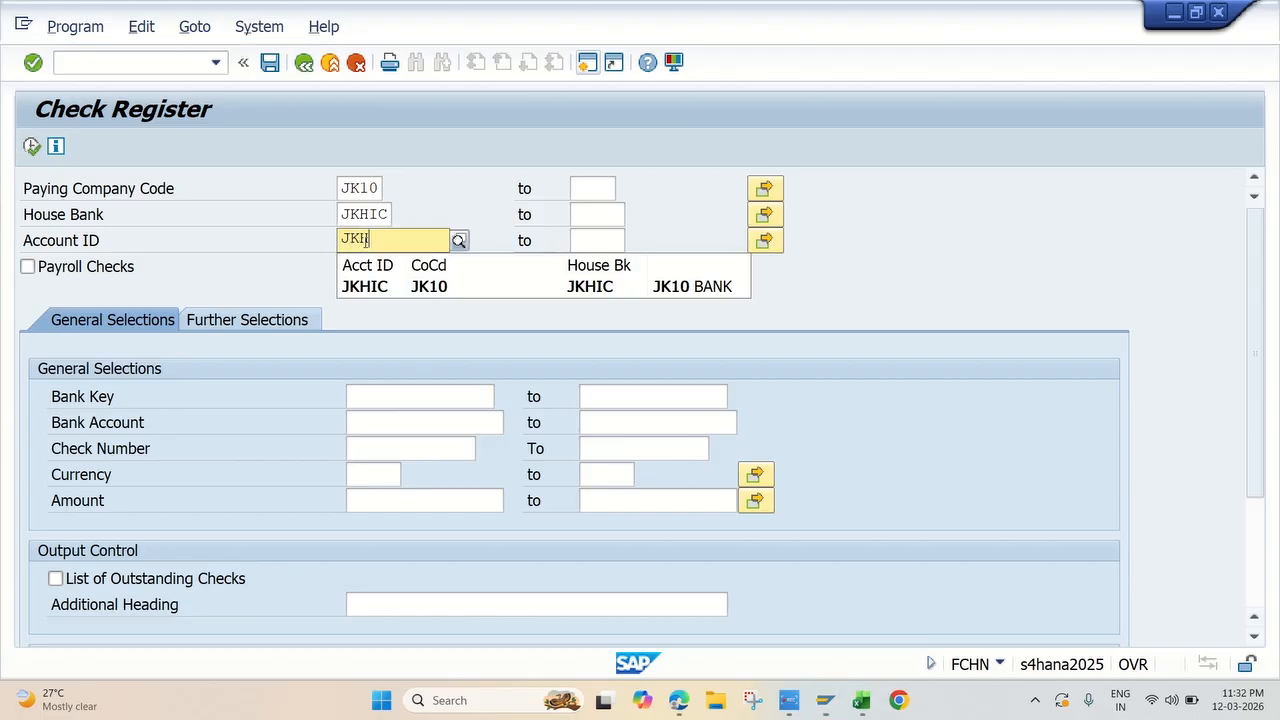
left_click(462, 285)
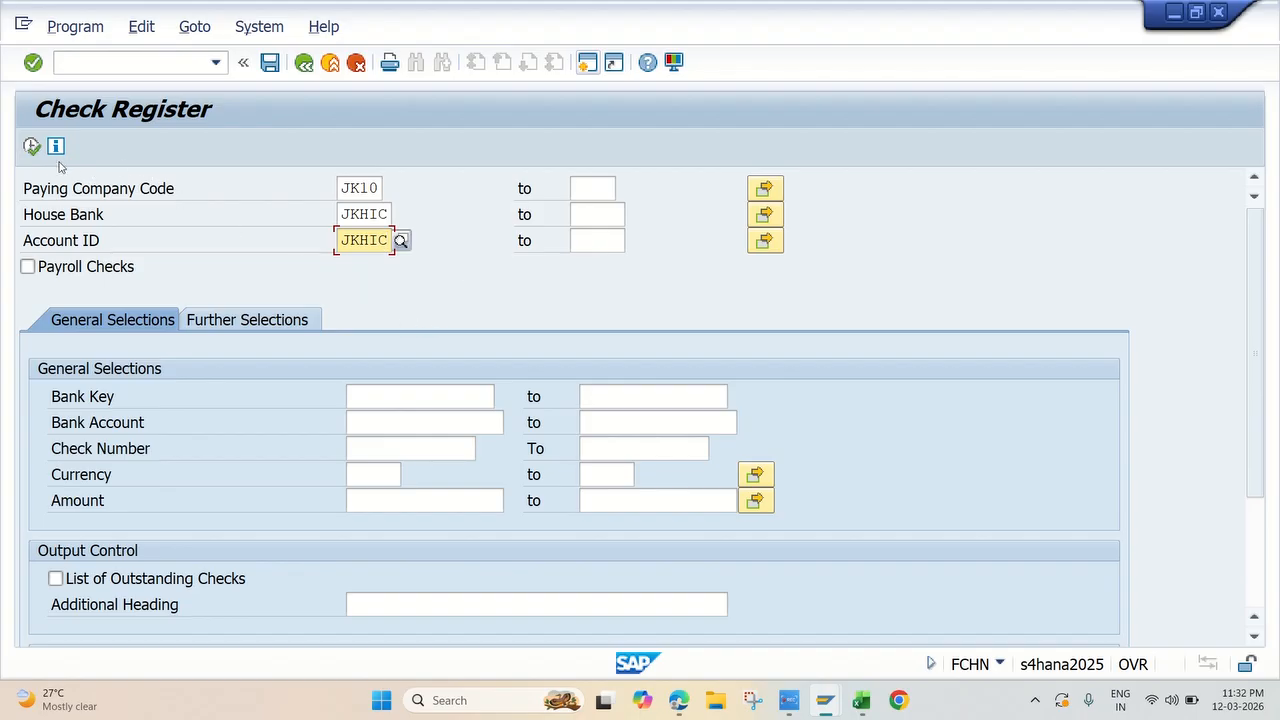
left_click(33, 147)
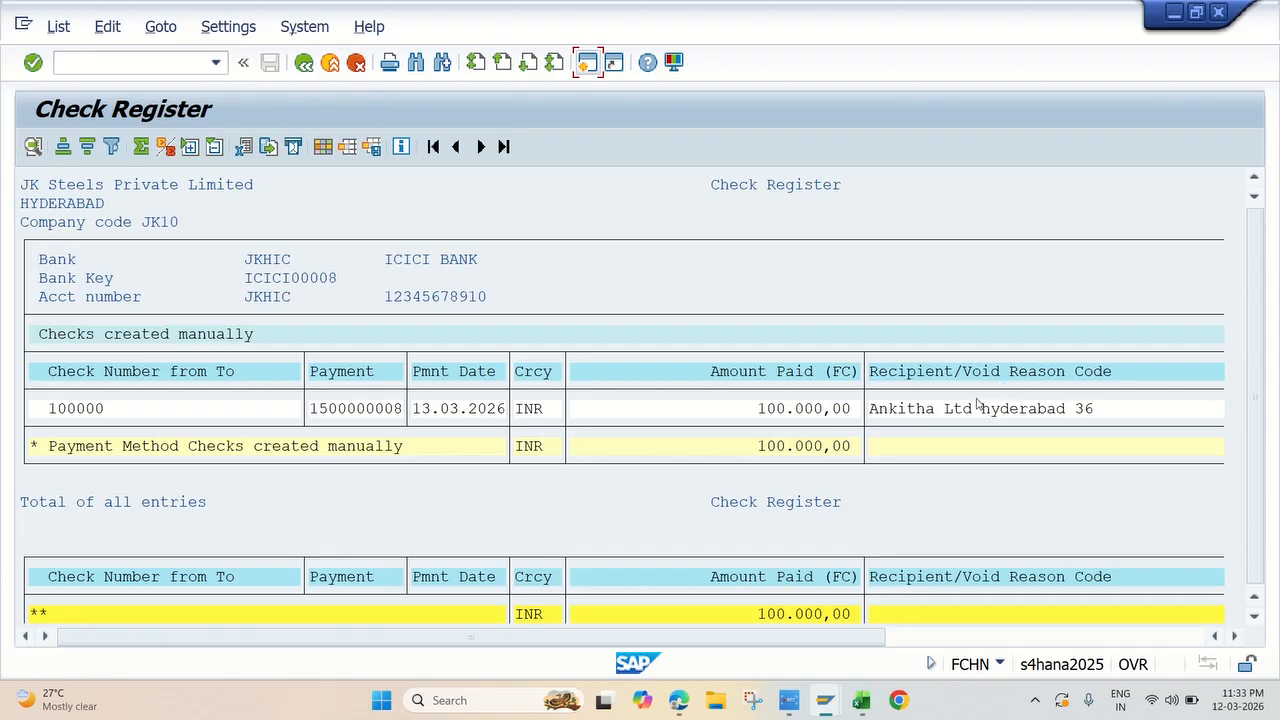
left_click(897, 529)
Step: Look up the transaction code for Display Check Report based on Check Number in the Excel workbook and return to SAP
left_click(790, 705)
left_click(860, 700)
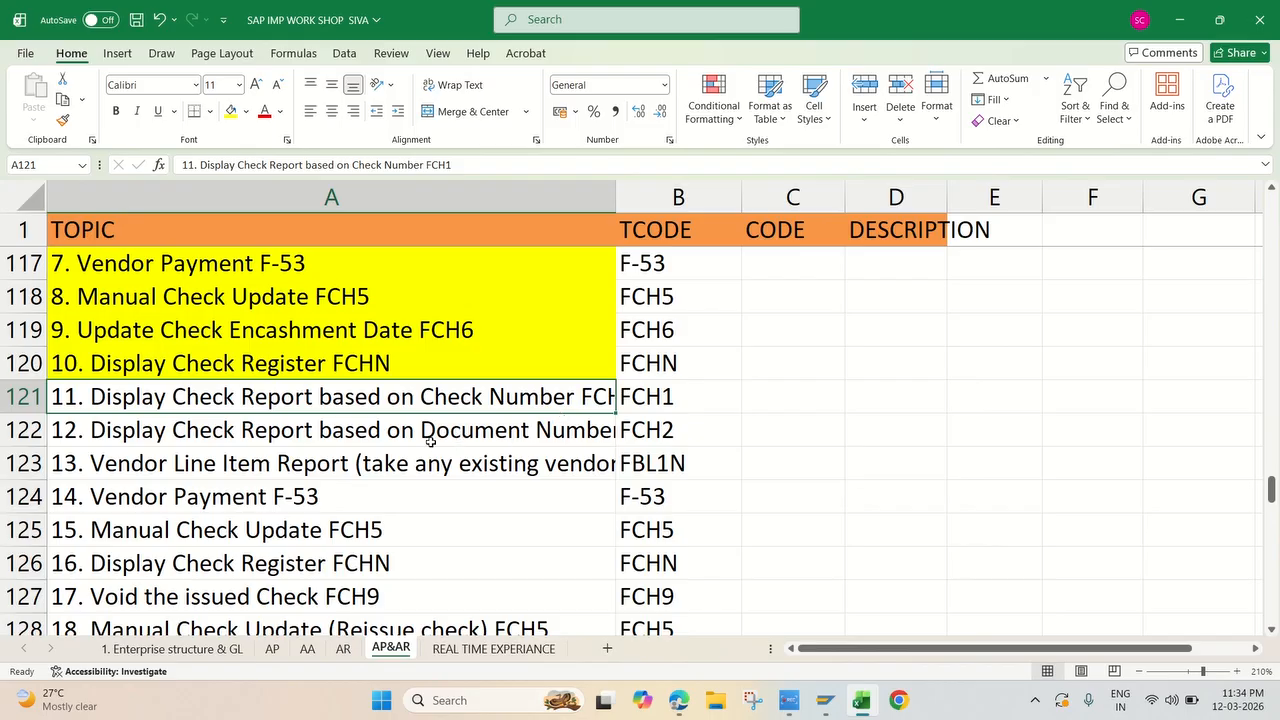
left_click(662, 398)
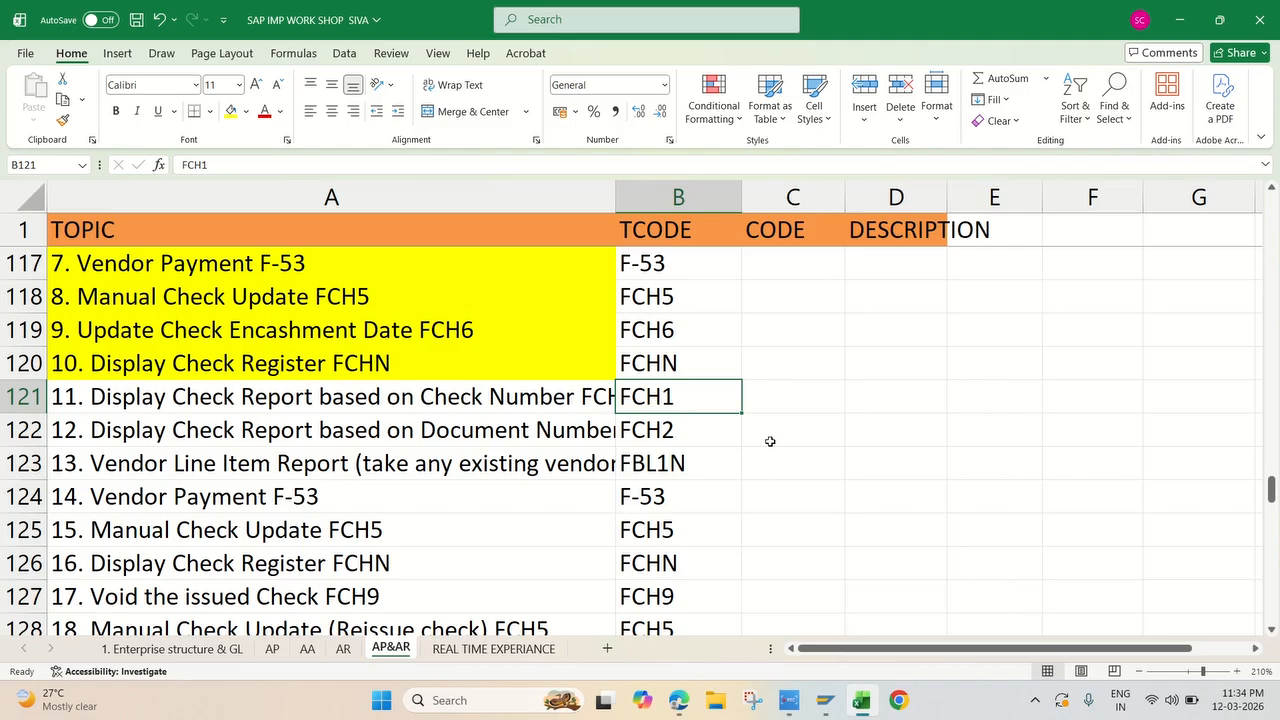
mouse_move(826, 700)
left_click(882, 630)
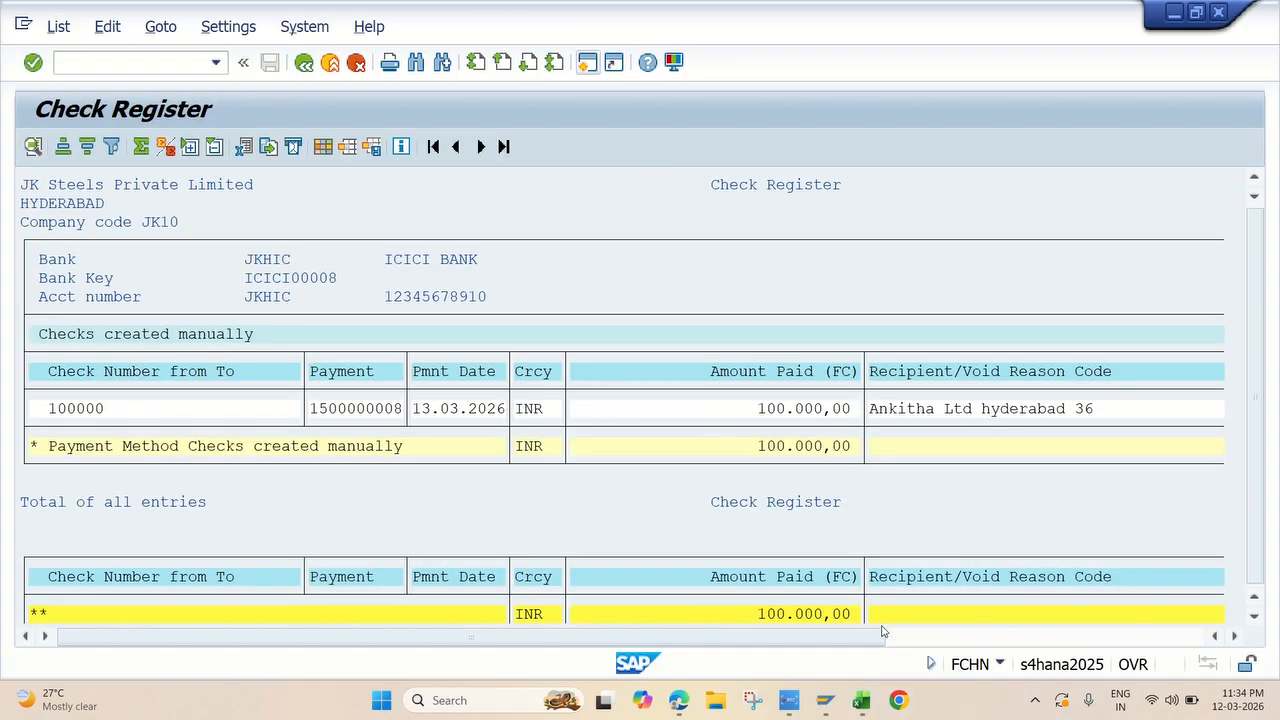
Step: Leave the check register and display the information for check 100000 of company code JK10 in FCH1
left_click(304, 63)
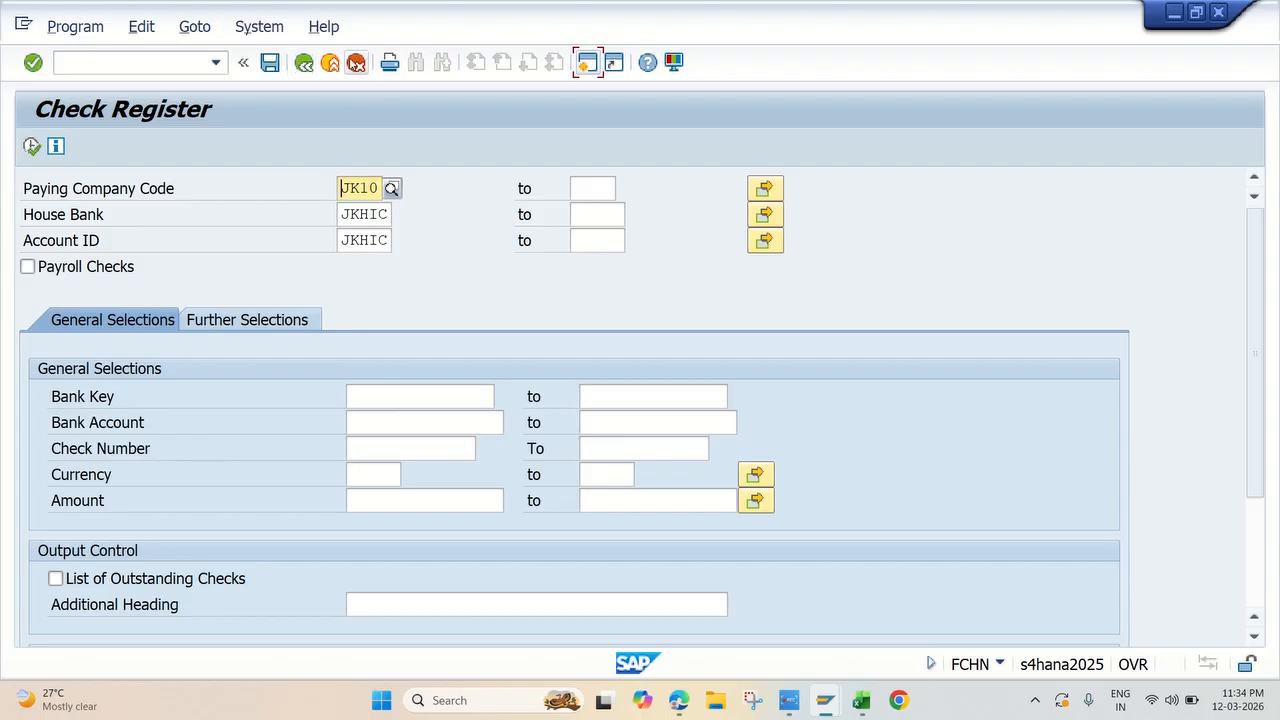
left_click(304, 63)
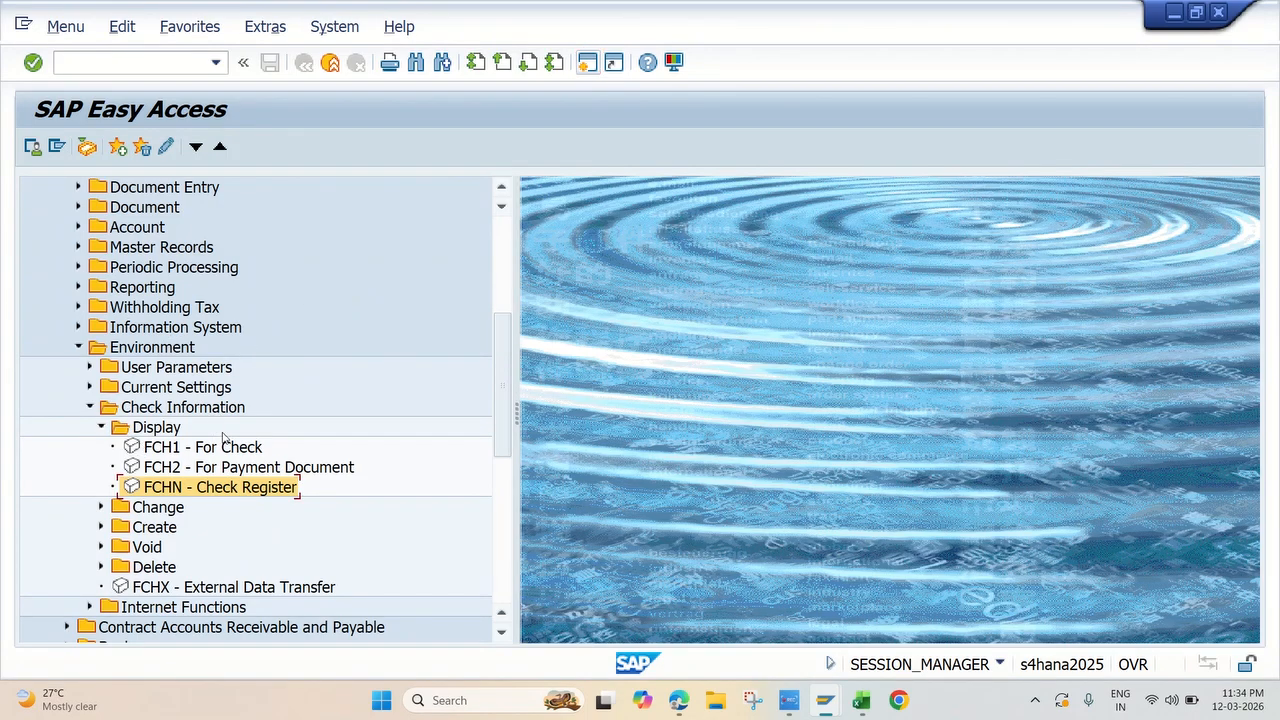
double_click(172, 449)
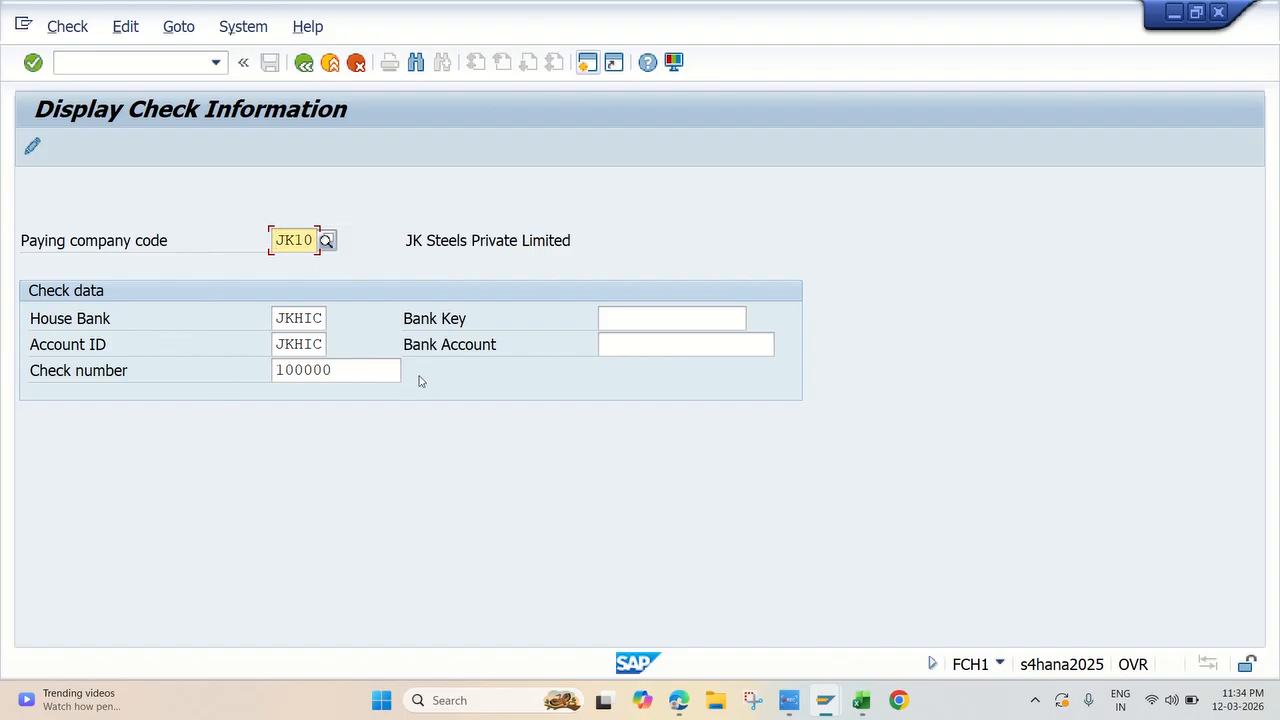
key("Return")
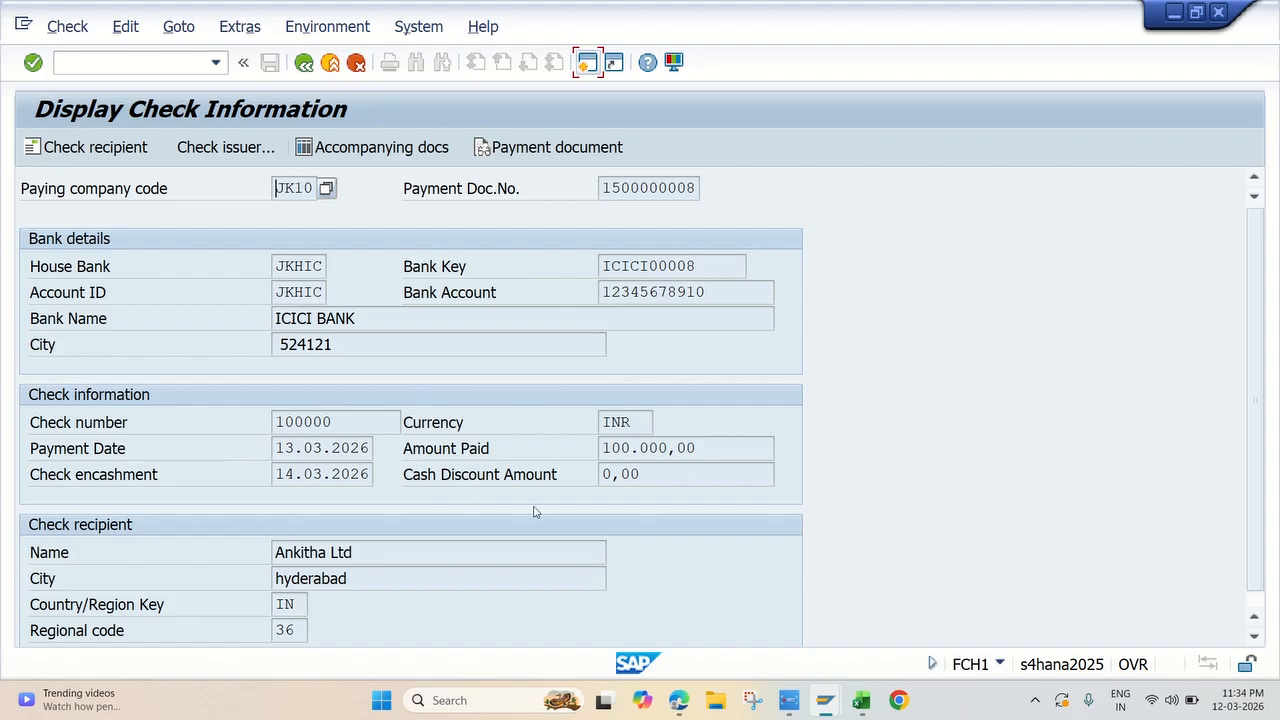
Step: Review the details of check 100000, switch to the Excel workbook and fill the topic Display Check Report based on Check Number yellow
scroll(452, 295, "down", 1)
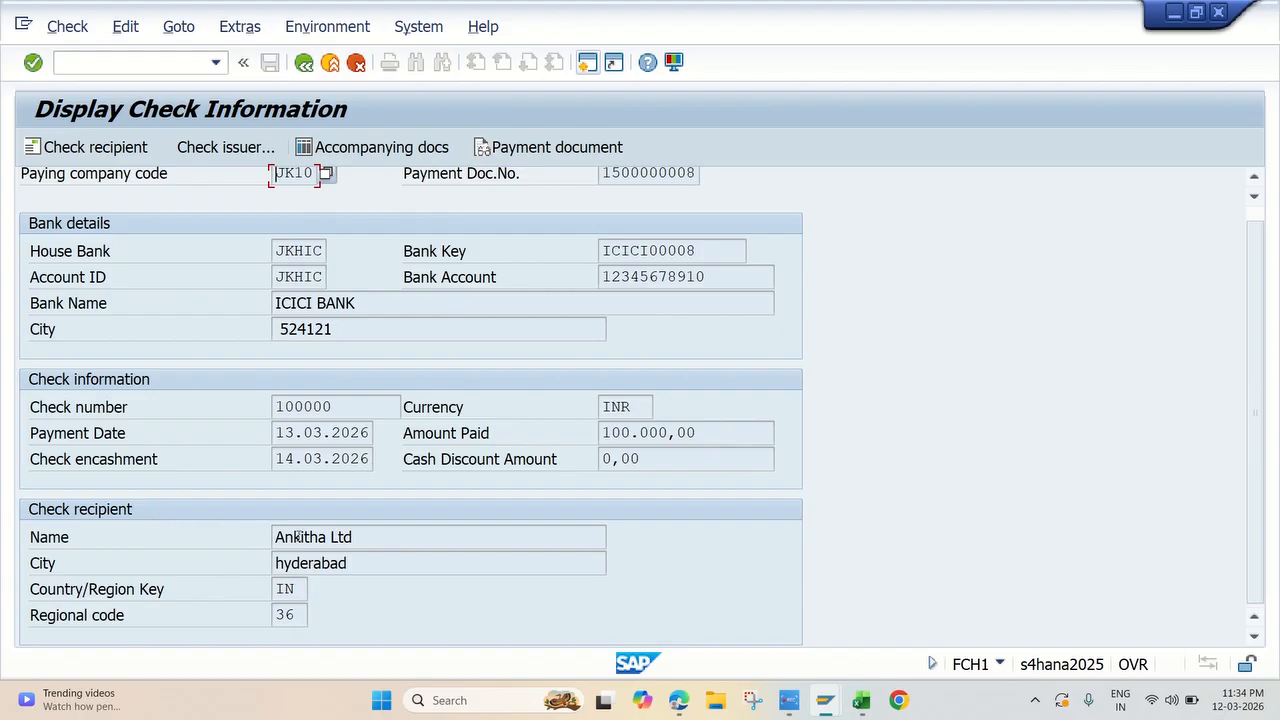
scroll(389, 563, "up", 1)
scroll(389, 563, "down", 1)
scroll(380, 570, "up", 1)
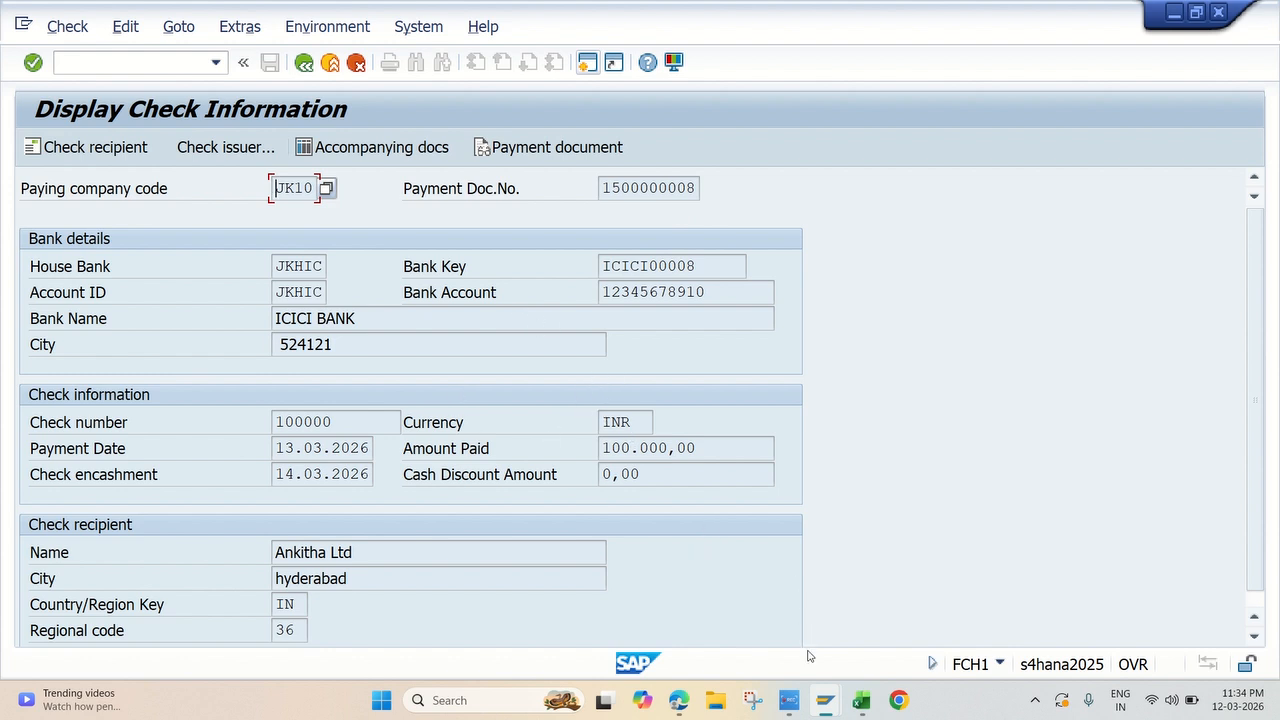
left_click(852, 699)
left_click(256, 408)
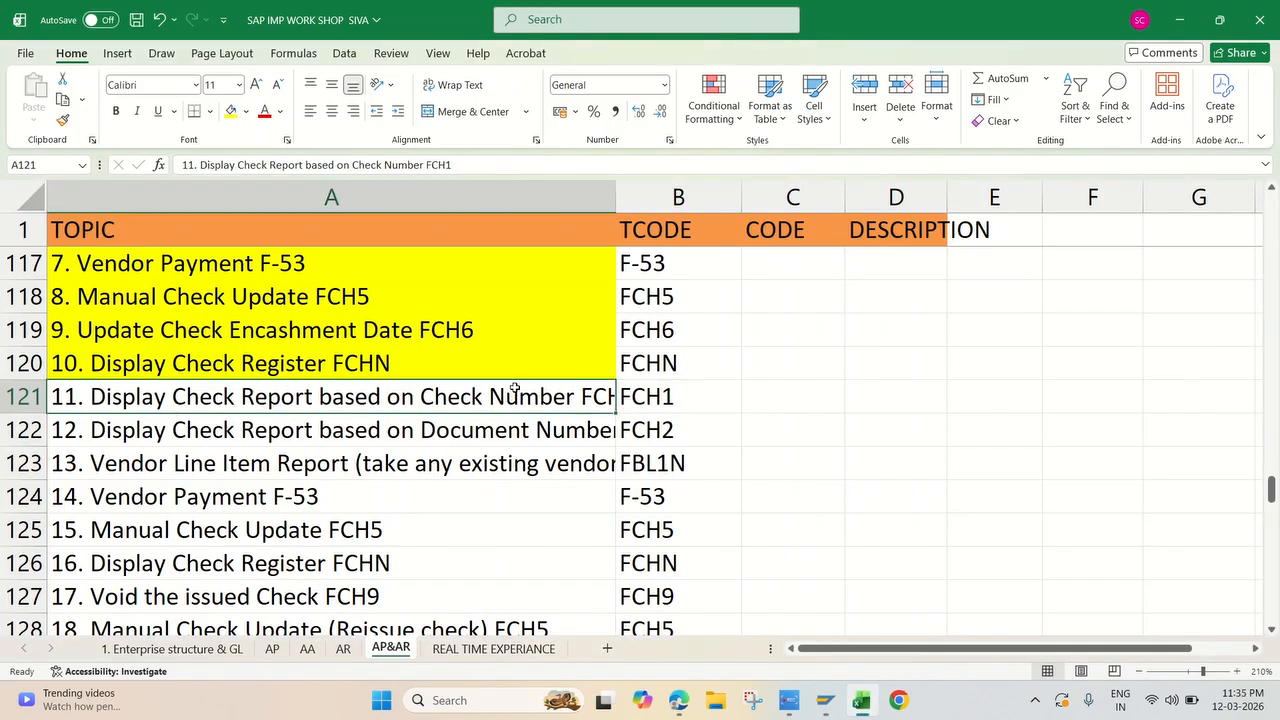
left_click(233, 112)
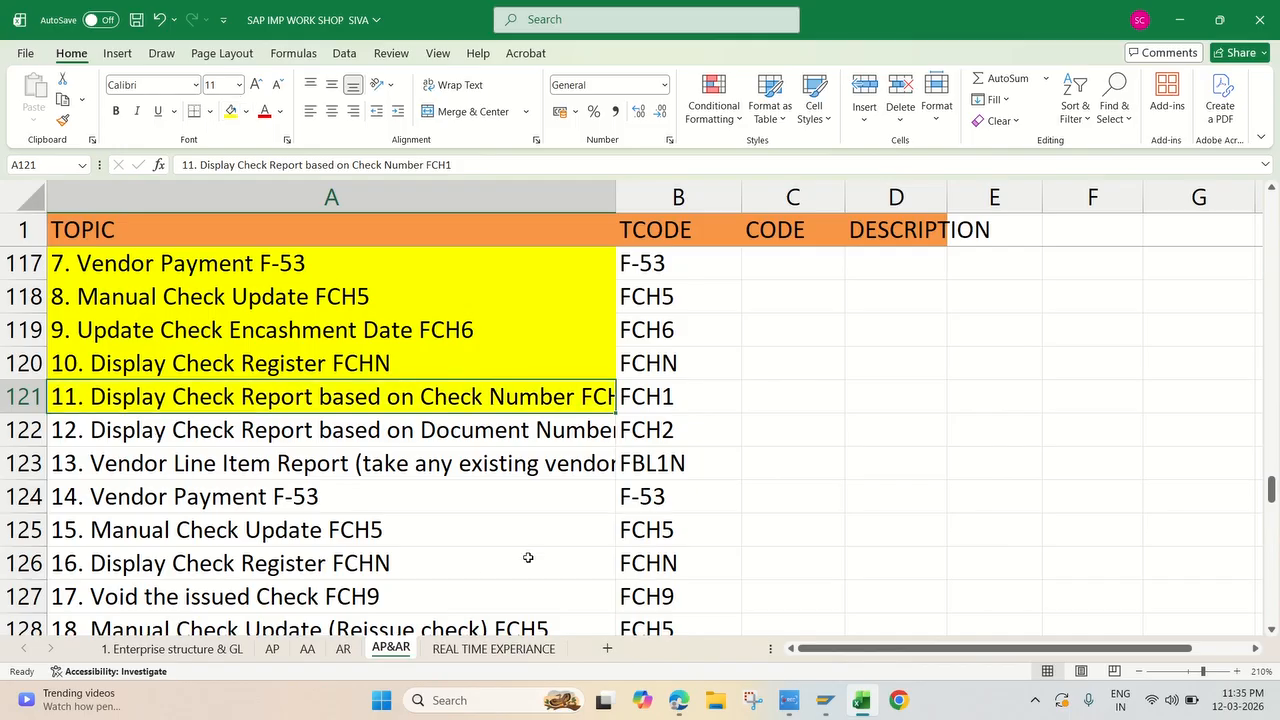
Step: Look up the Display Check Report based on Document Number topic in Excel and return to SAP to examine the check's payment document number
left_click(222, 440)
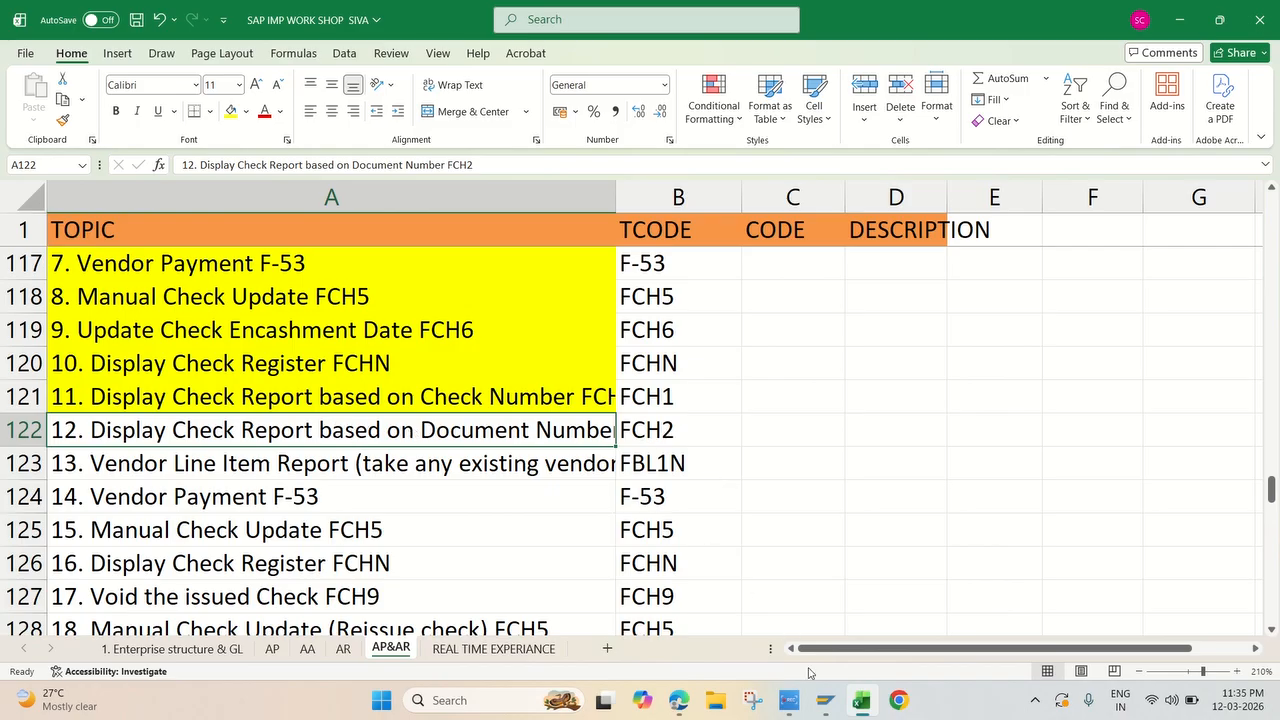
mouse_move(825, 700)
left_click(872, 605)
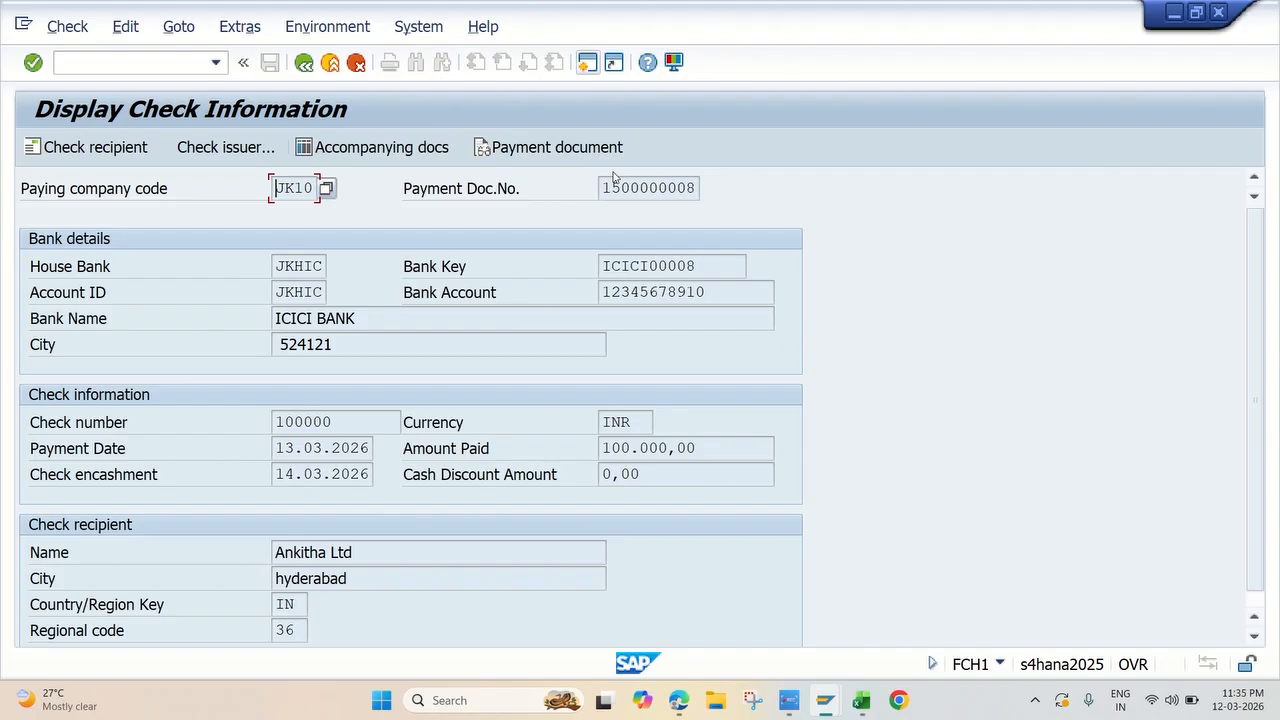
left_click_drag(601, 188, 697, 188)
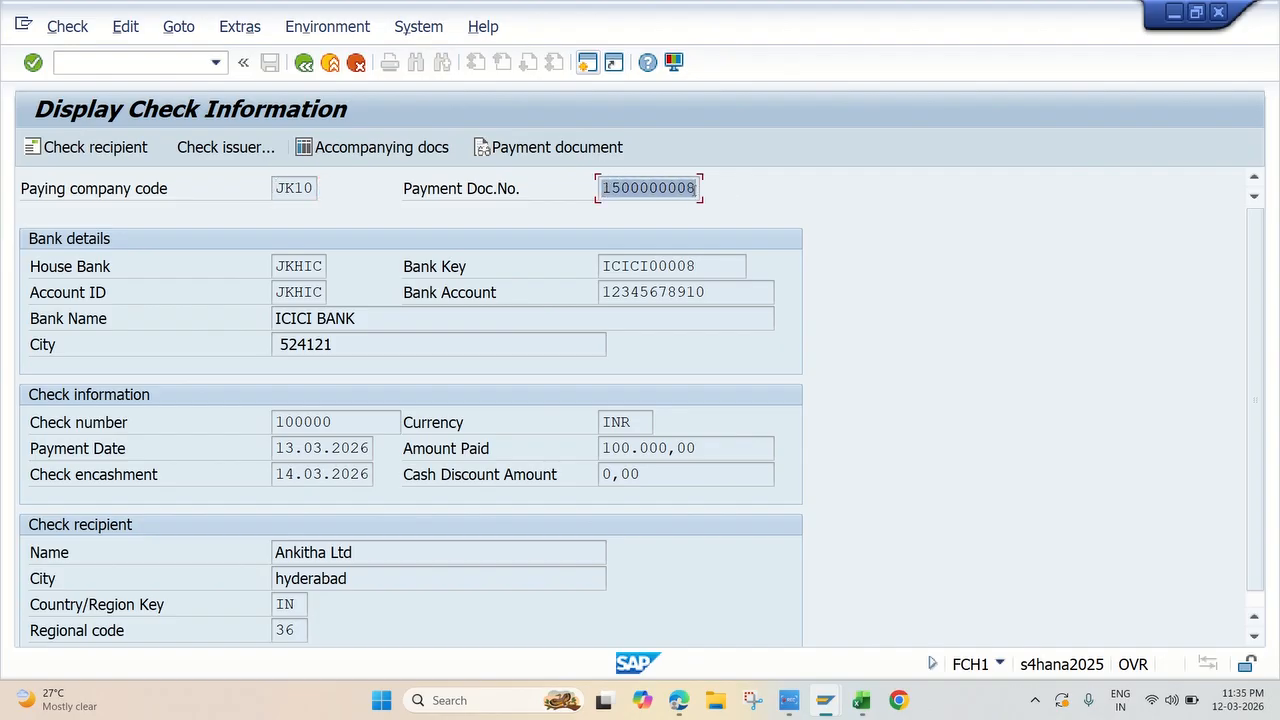
left_click(900, 192)
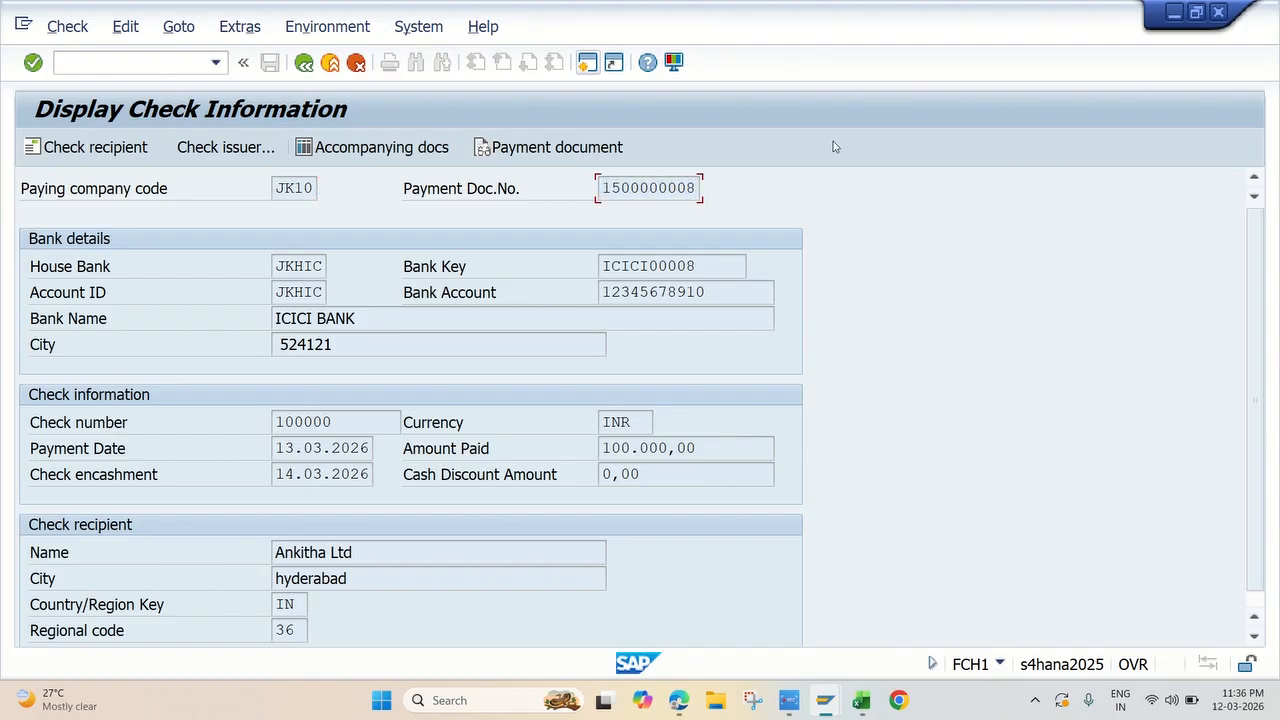
left_click(304, 63)
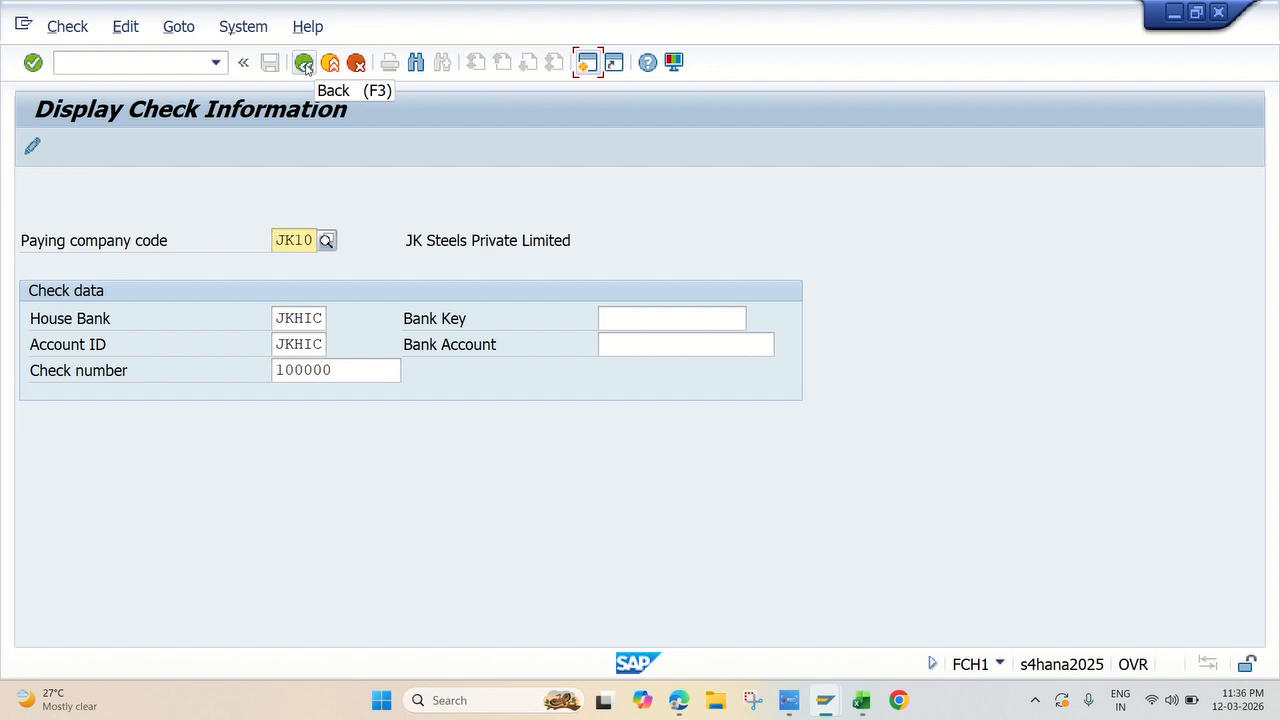
left_click(304, 63)
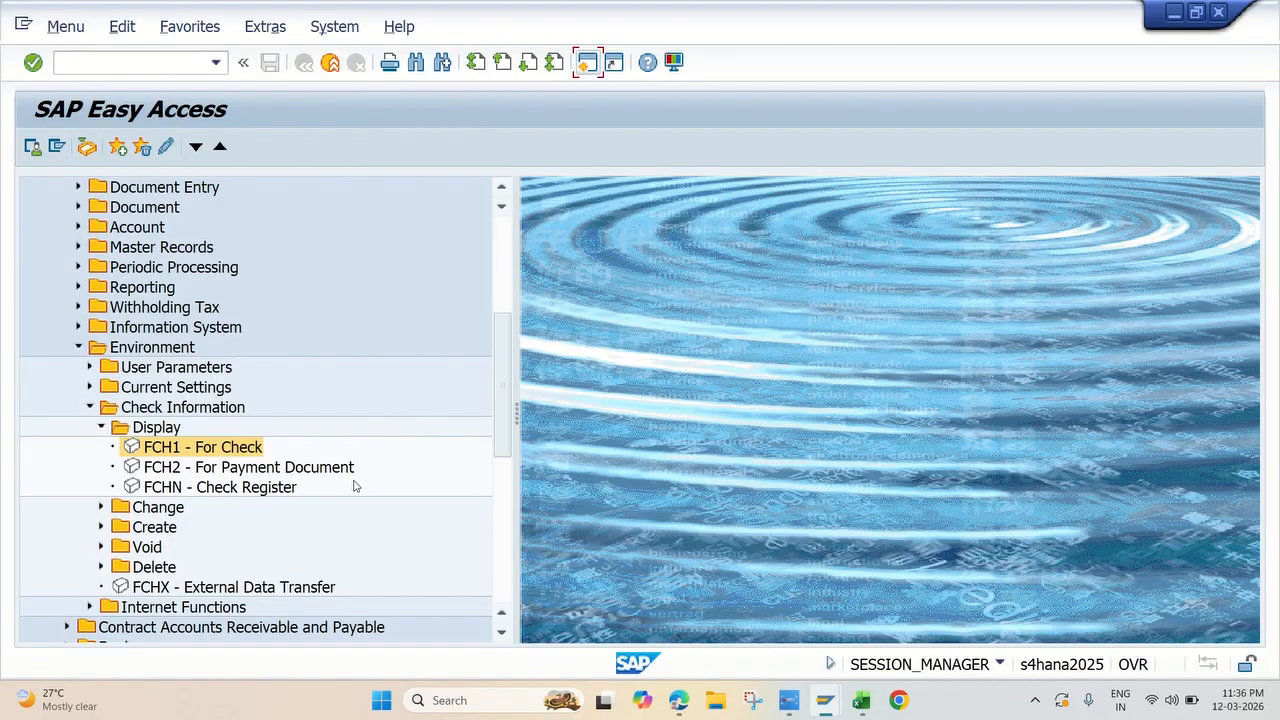
double_click(167, 476)
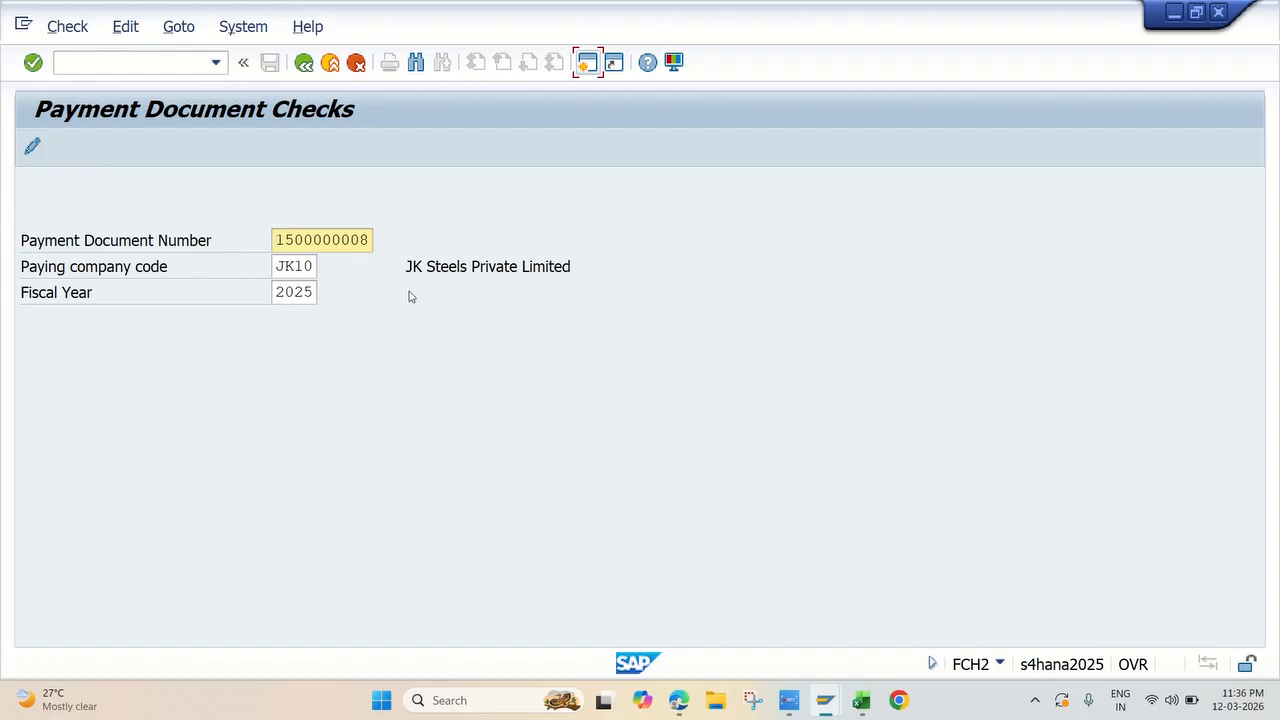
key("Return")
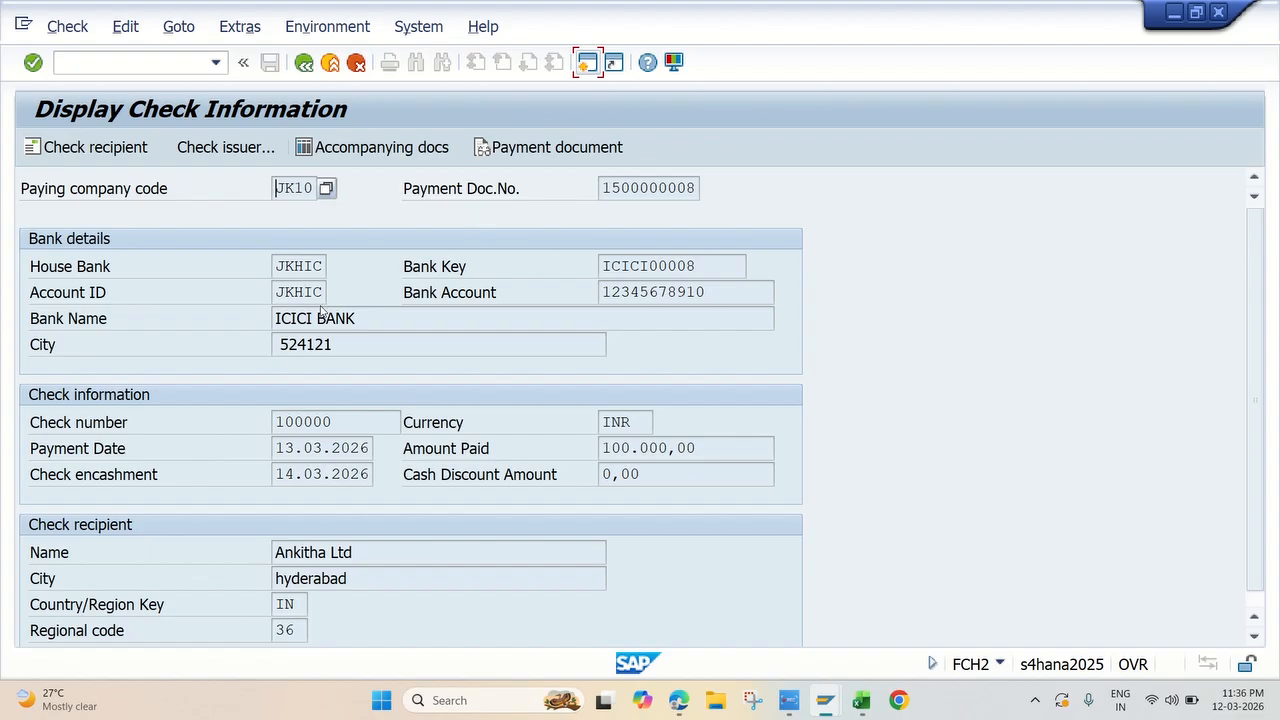
scroll(320, 305, "down", 1)
scroll(333, 318, "up", 1)
scroll(486, 350, "down", 1)
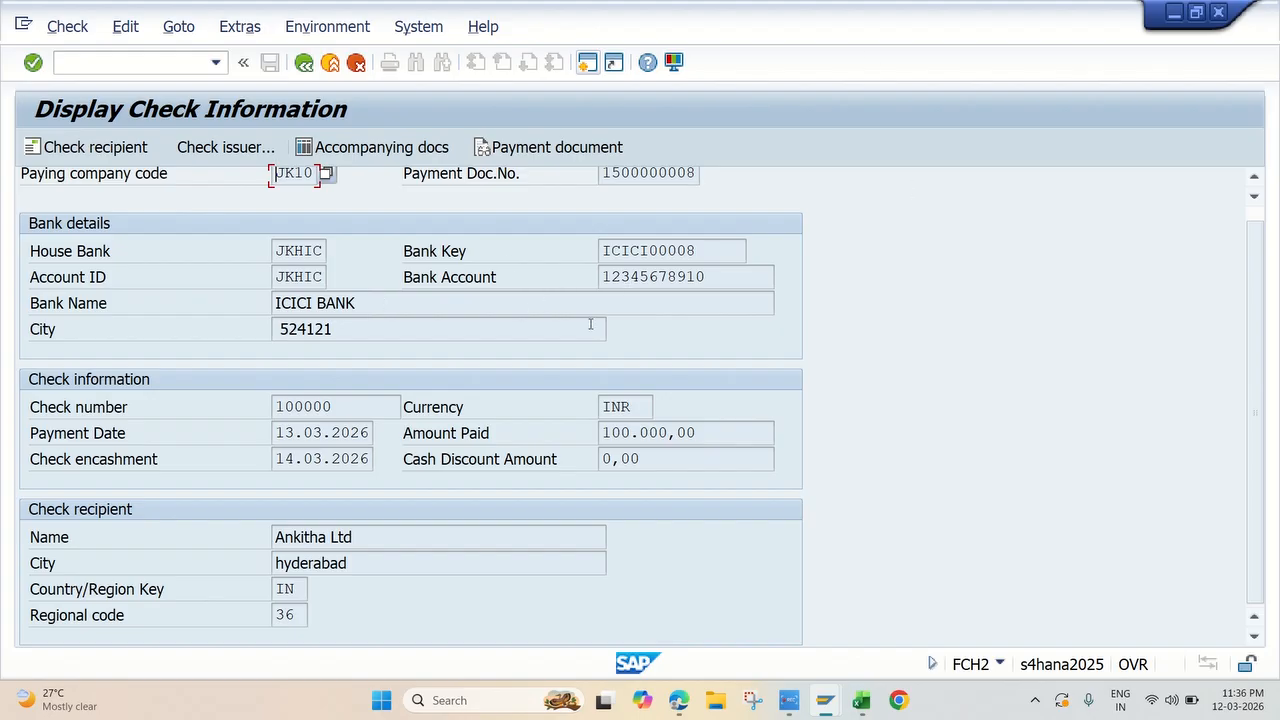
left_click(789, 700)
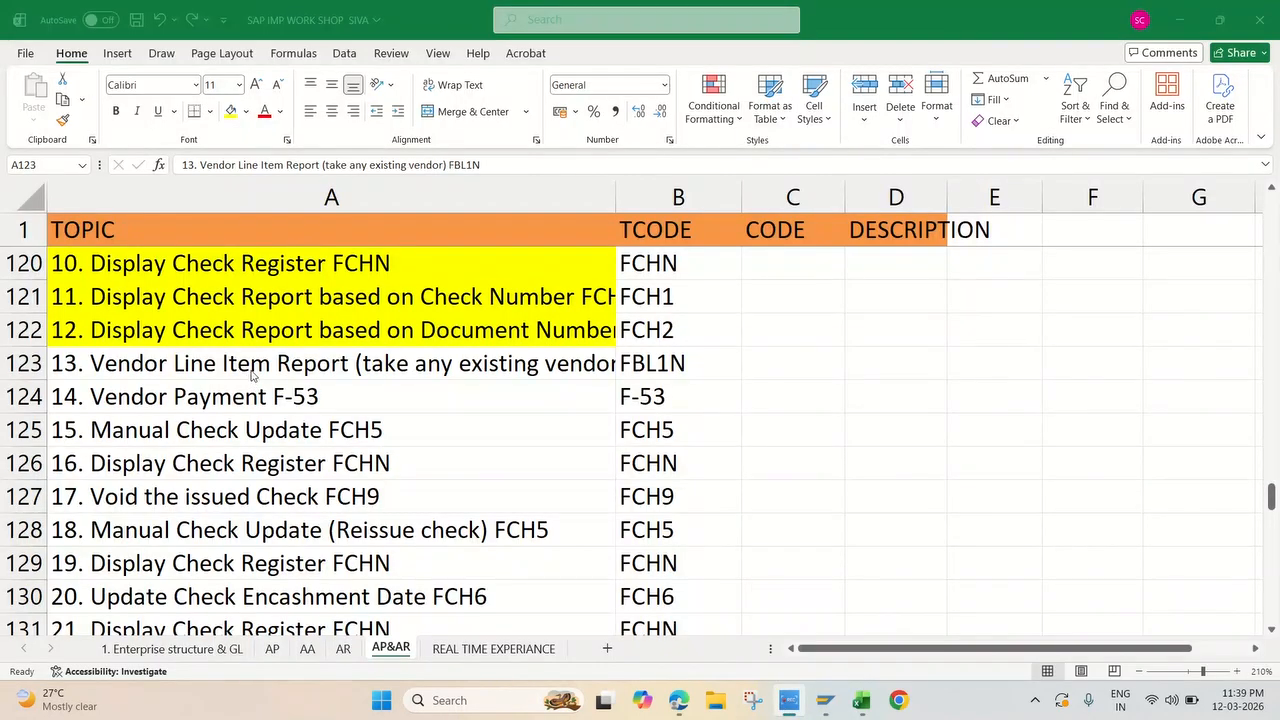
Step: Review the upcoming topics in the Excel workbook, from the Vendor Line Item Report to Void the issued Check, and return to SAP
left_click(225, 357)
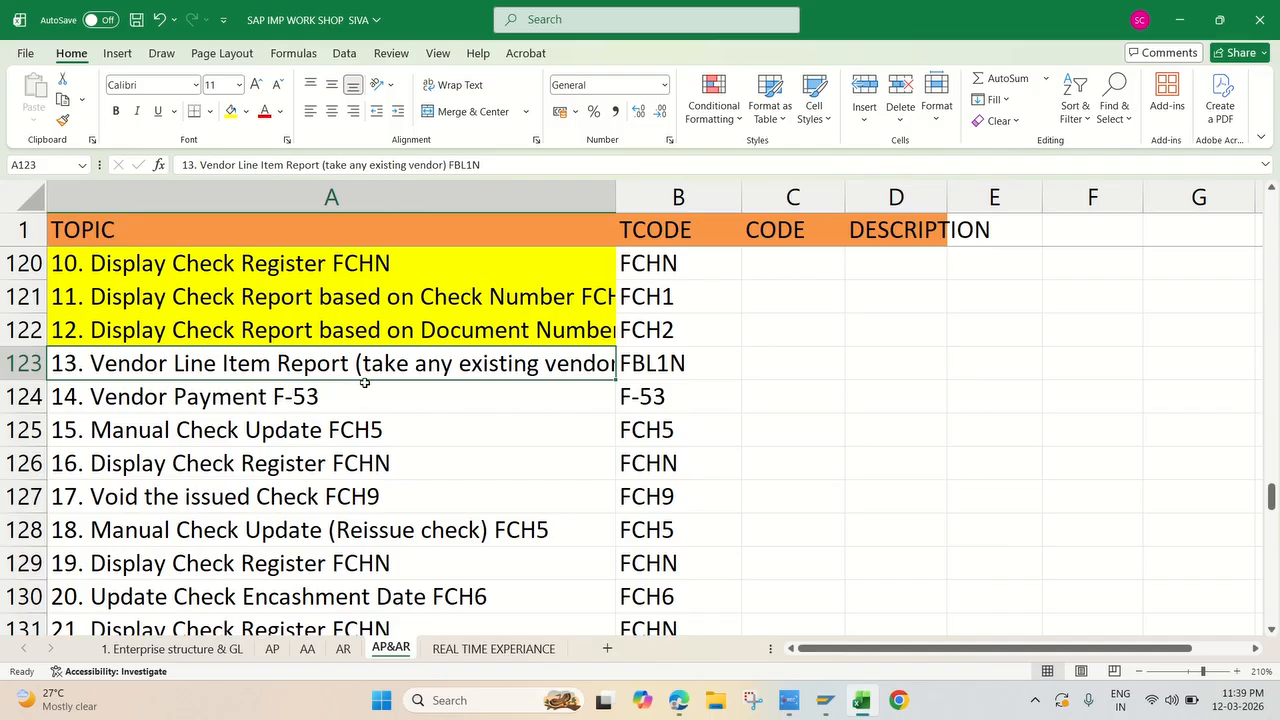
left_click(311, 398)
left_click(310, 432)
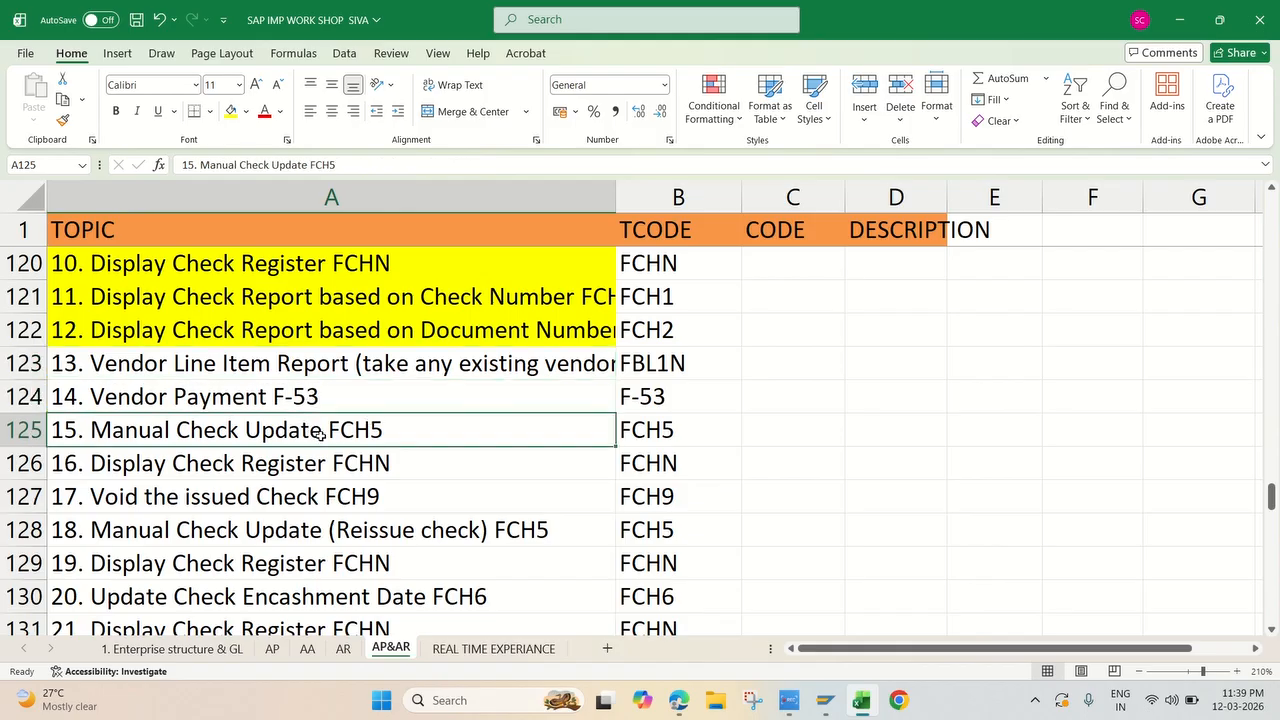
left_click(346, 455)
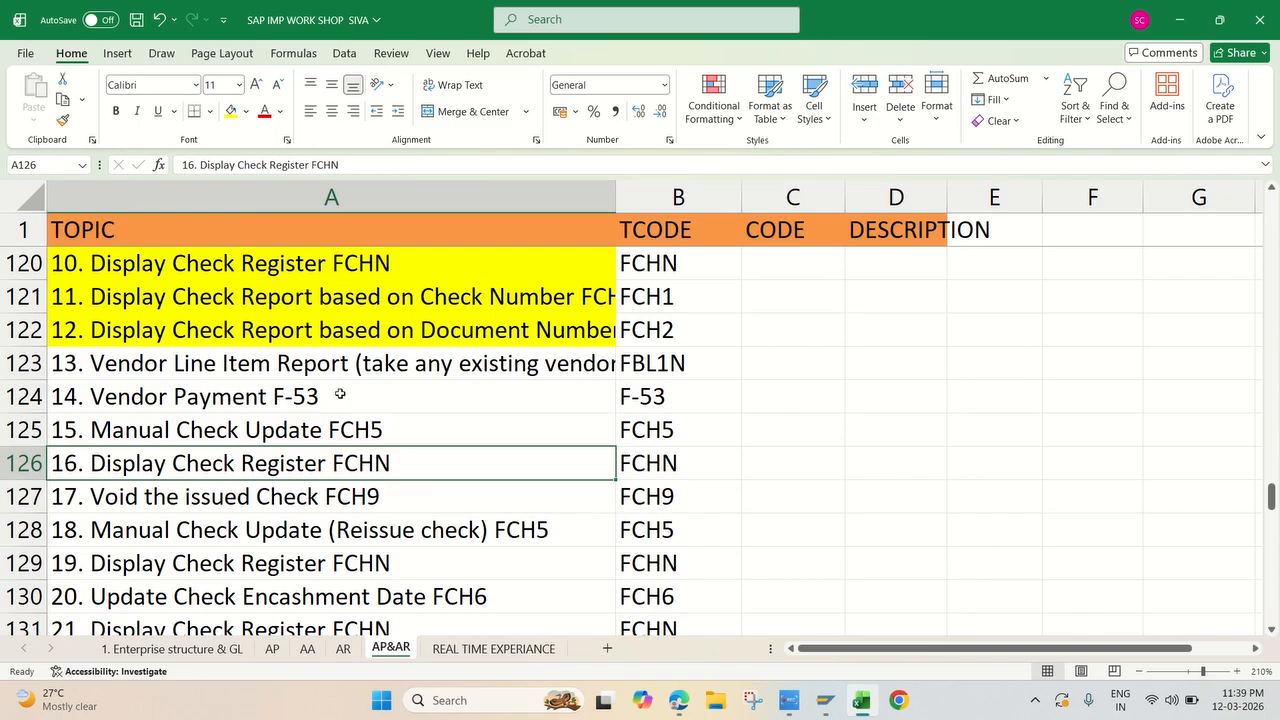
left_click(172, 510)
left_click(318, 397)
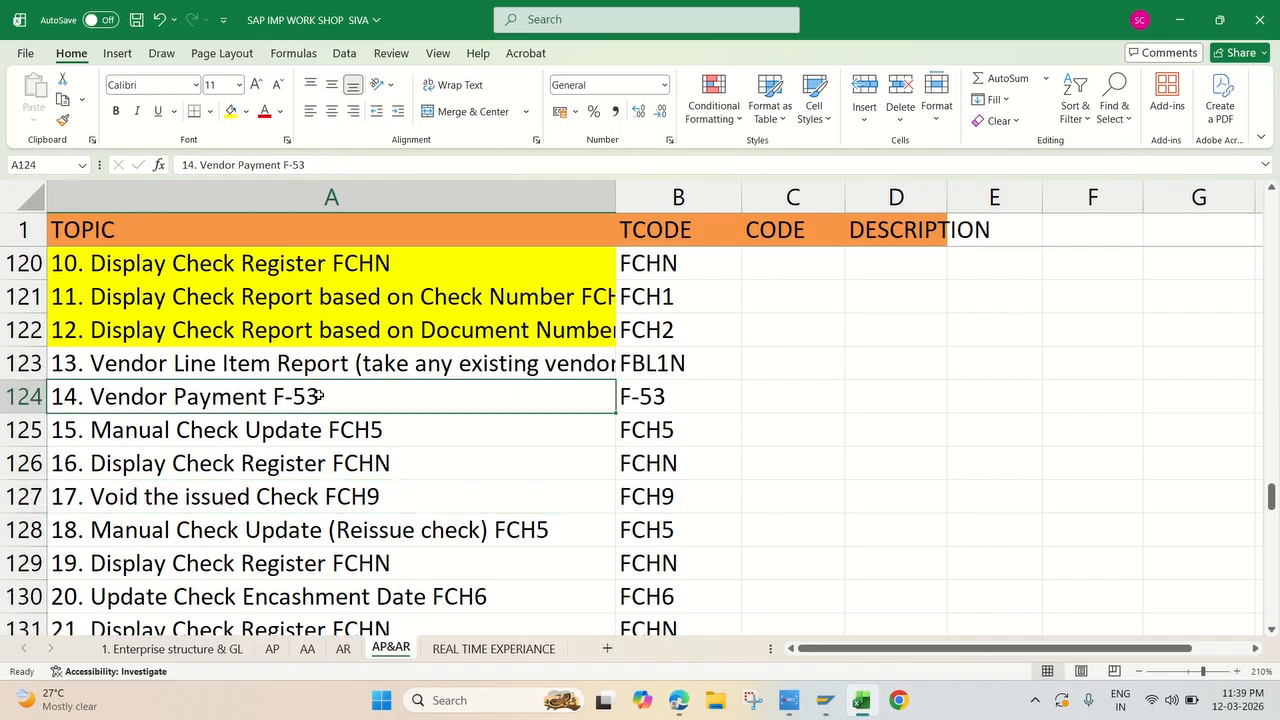
left_click(312, 367)
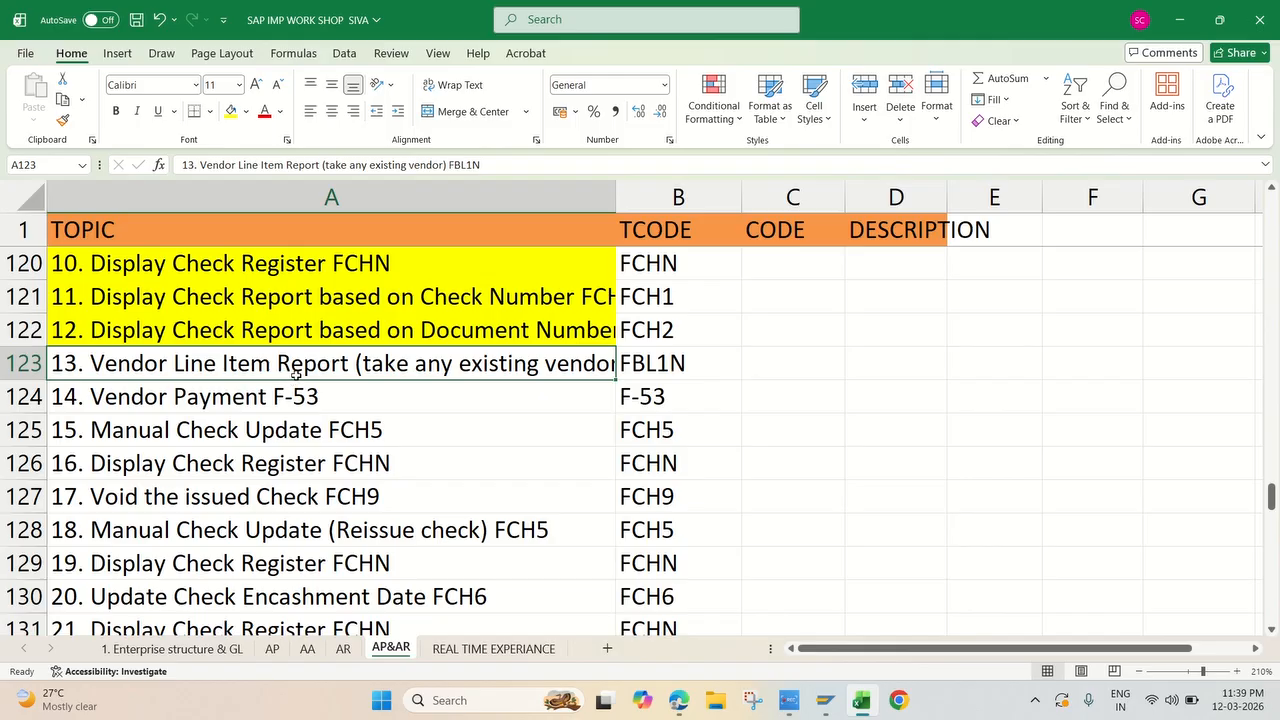
left_click(824, 700)
left_click(865, 653)
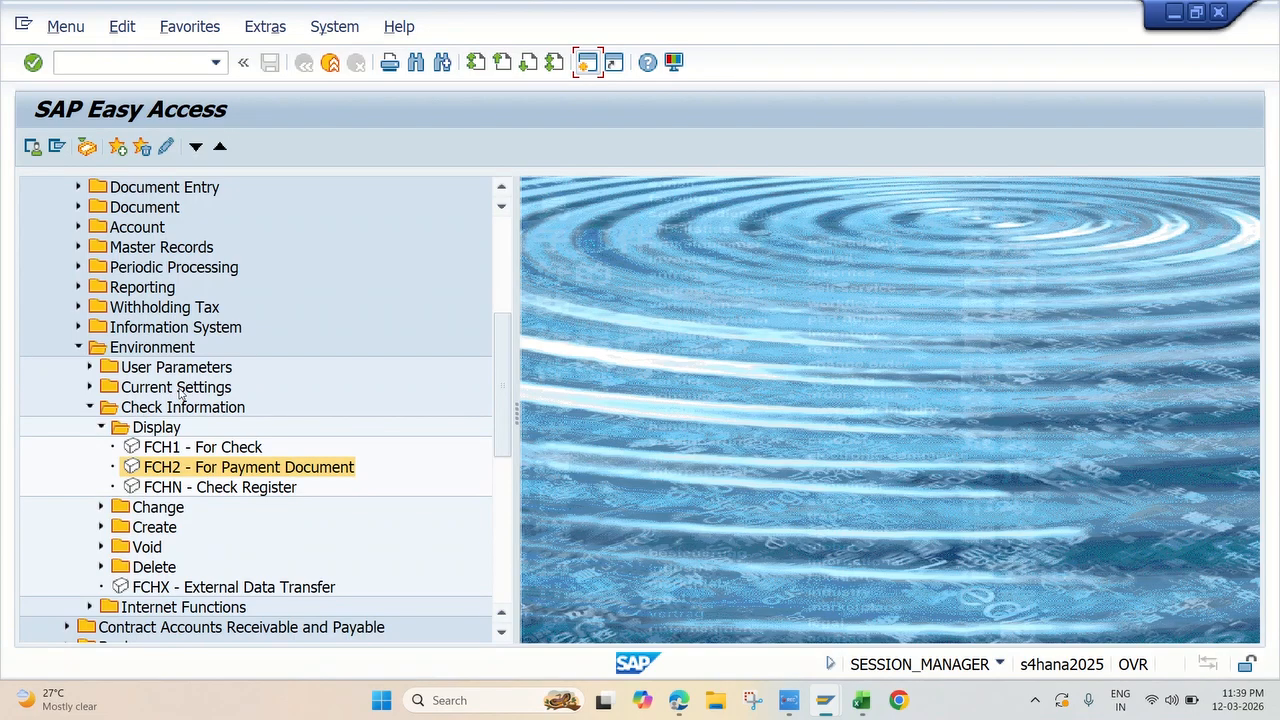
Step: Open FBL1N from the Accounts Payable account functions and list the vendor's open items in company code JK10 at key date 13.03.2026
left_click(78, 347)
scroll(248, 345, "up", 2)
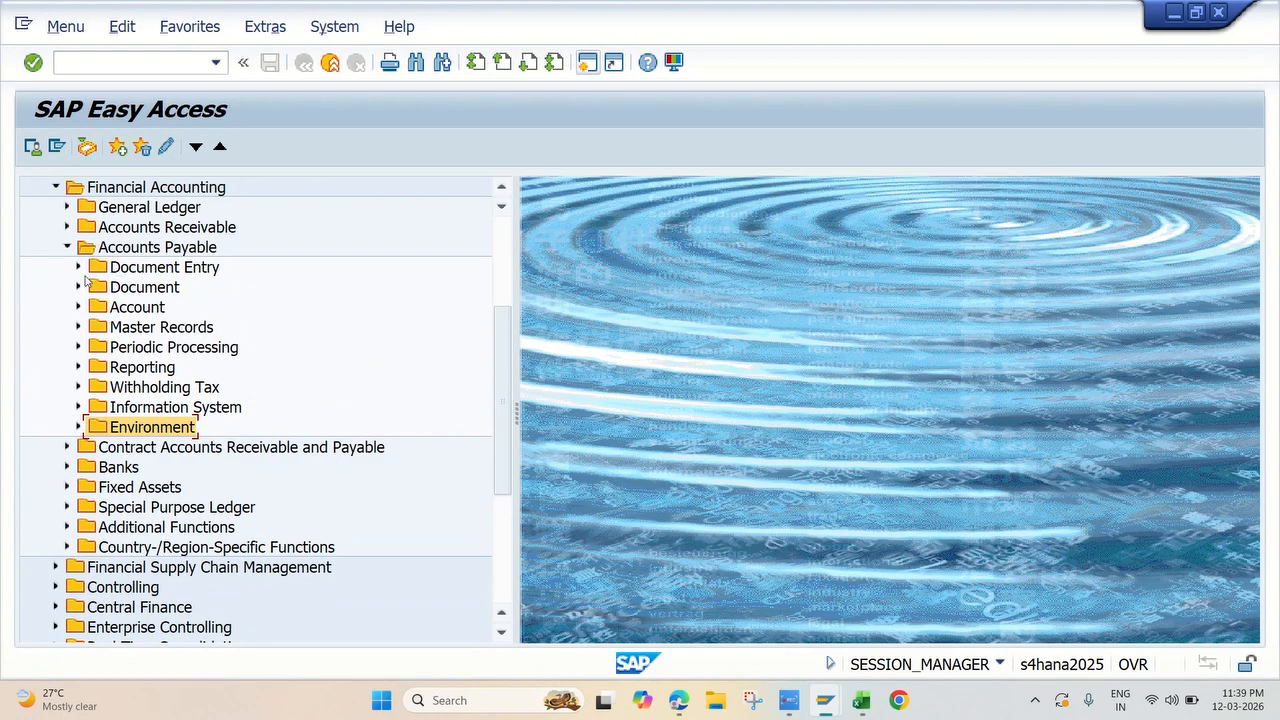
left_click(78, 308)
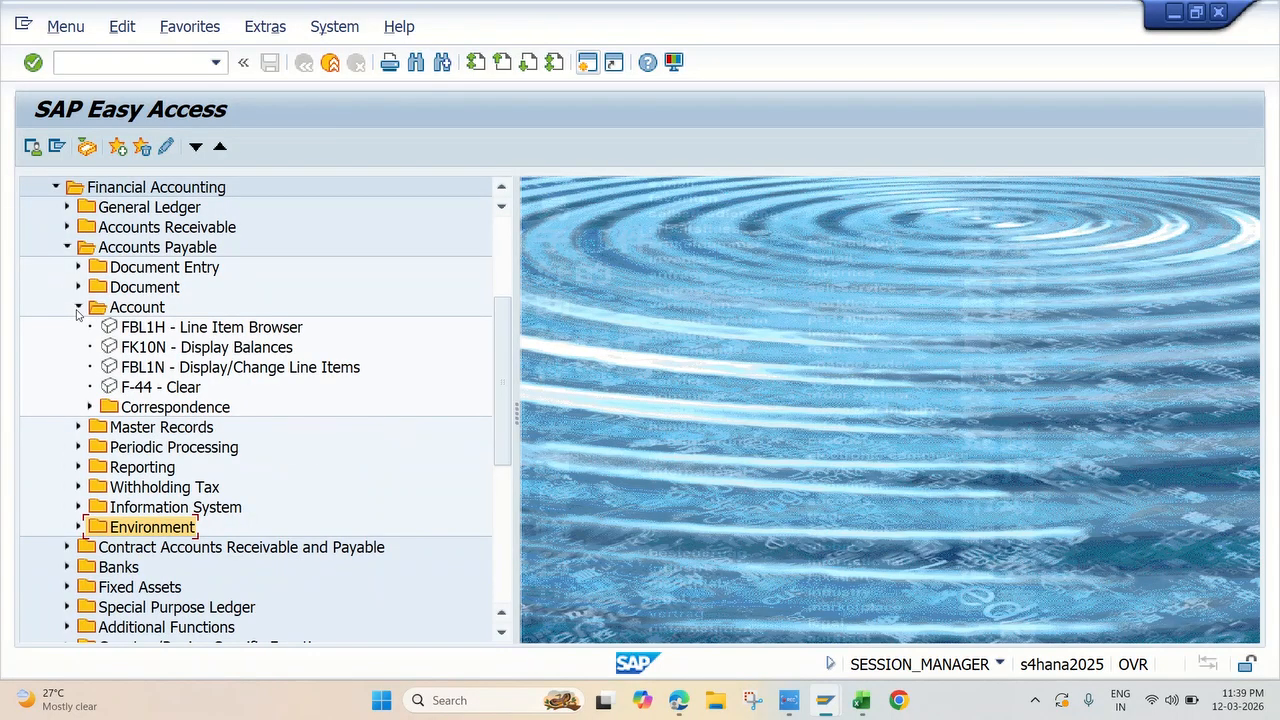
double_click(161, 367)
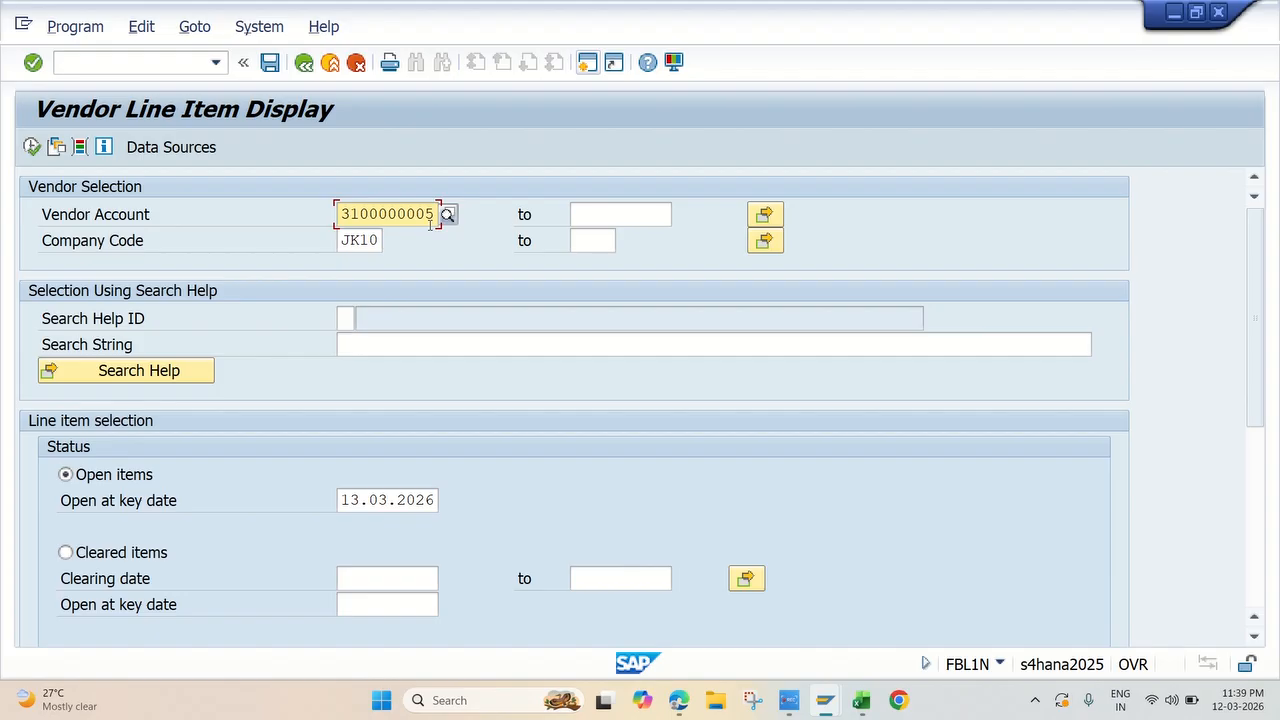
left_click(32, 147)
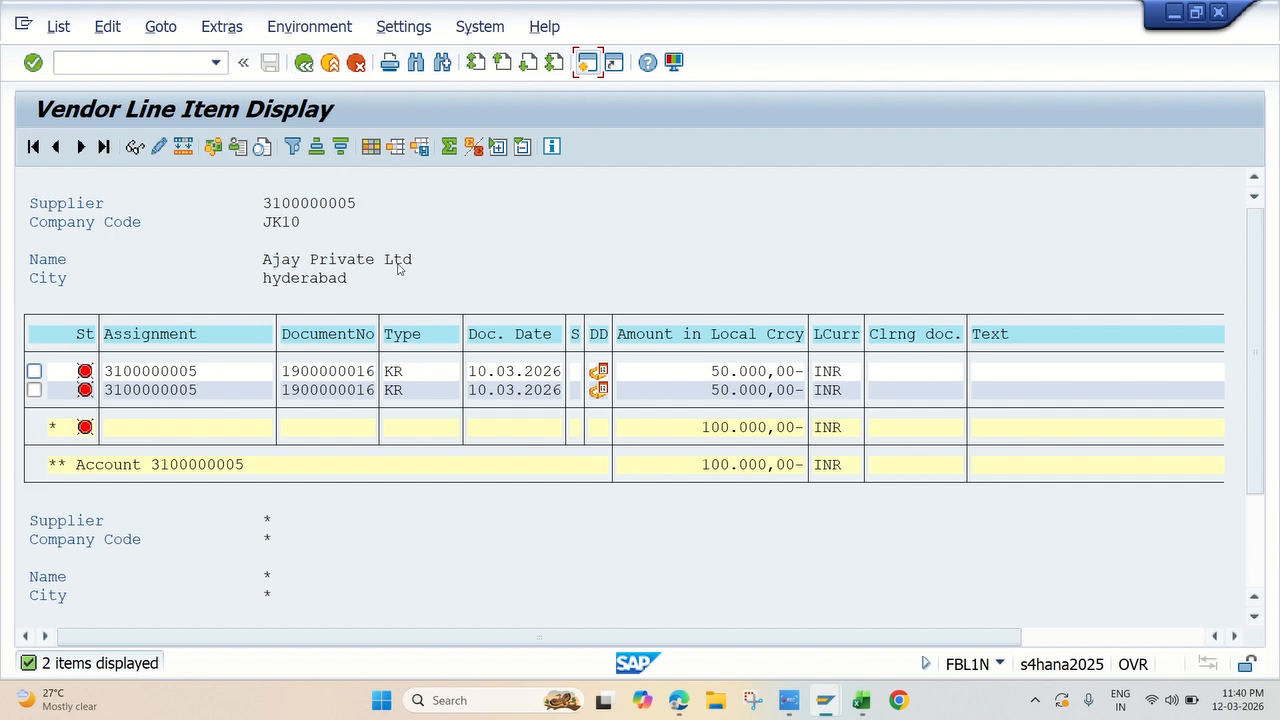
Step: Fill the Vendor Line Item Report topic yellow in the Excel workbook and return to SAP to examine the vendor's open item total
left_click(860, 700)
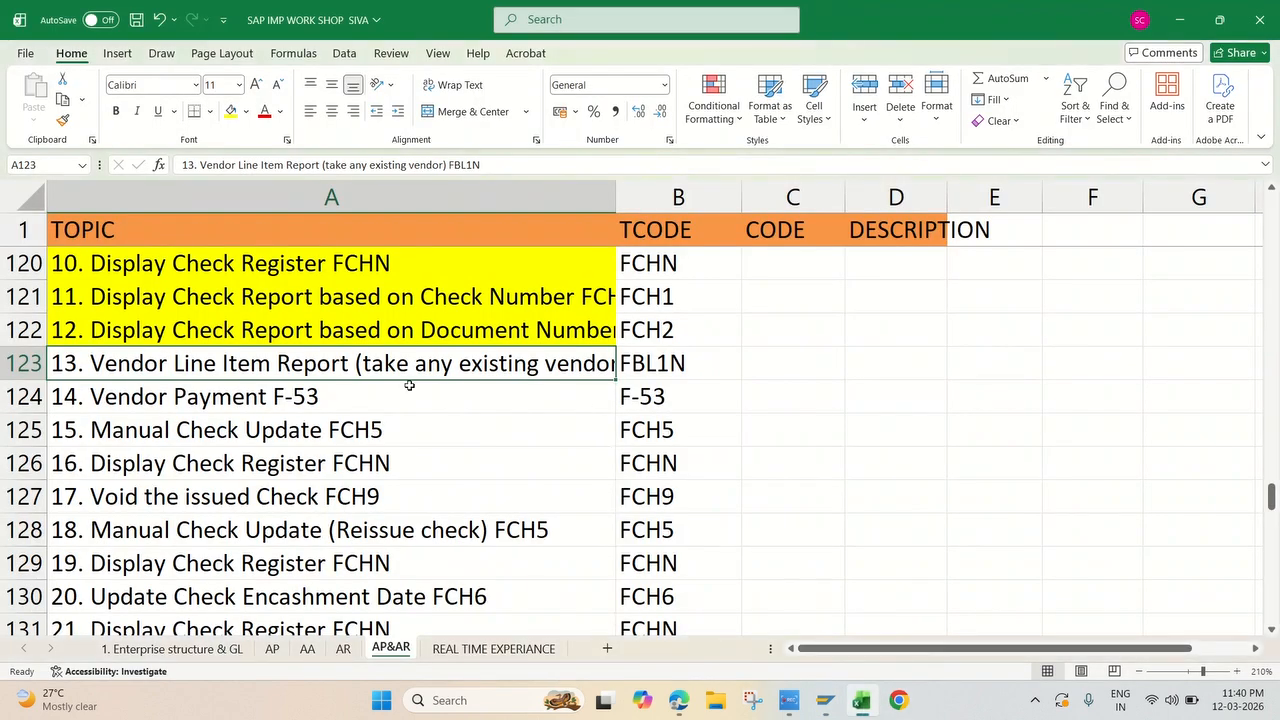
left_click(231, 111)
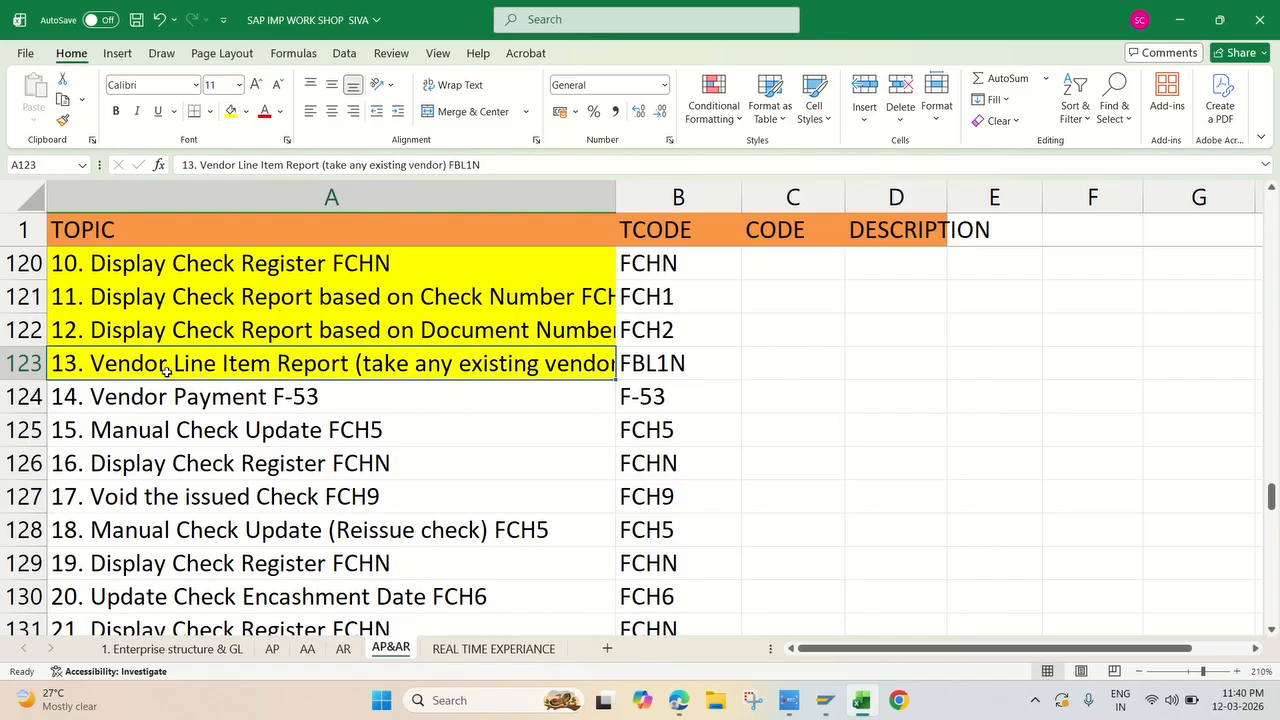
key("alt+Tab")
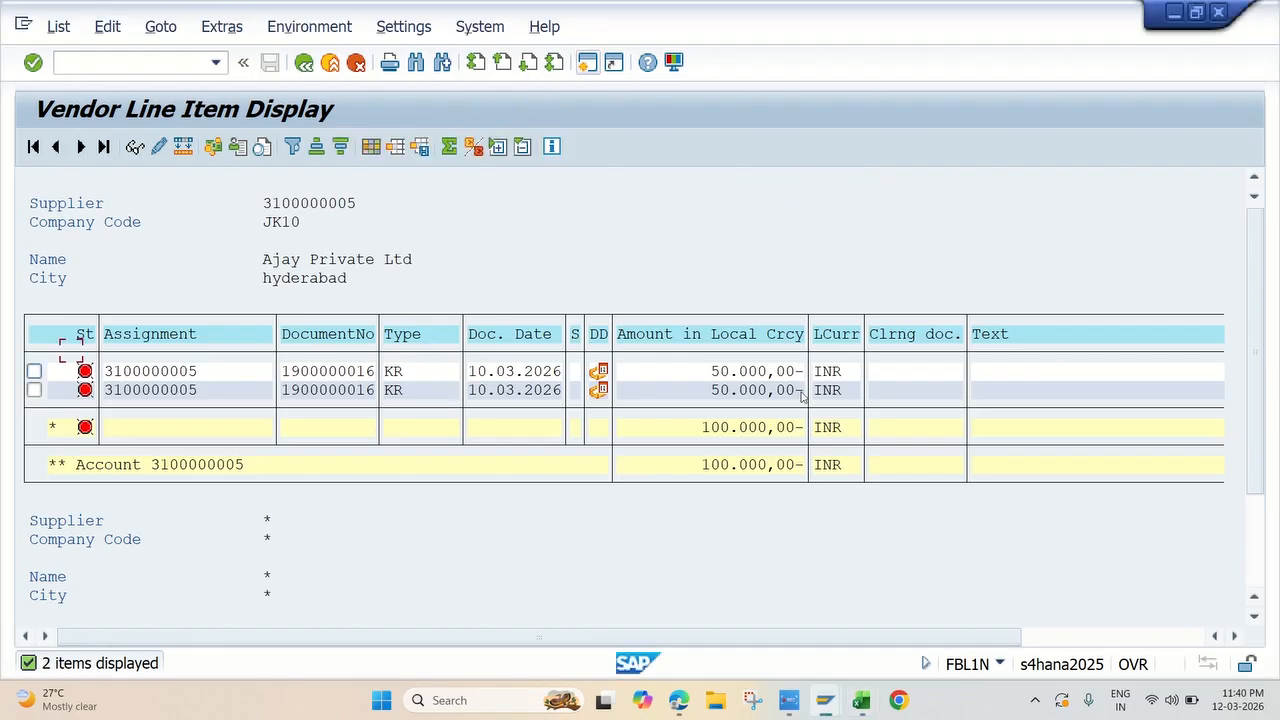
left_click(697, 428)
Step: Look up the Vendor Payment topic in Excel and open transaction F-53 in a new SAP session
key("alt+Tab")
left_click(229, 398)
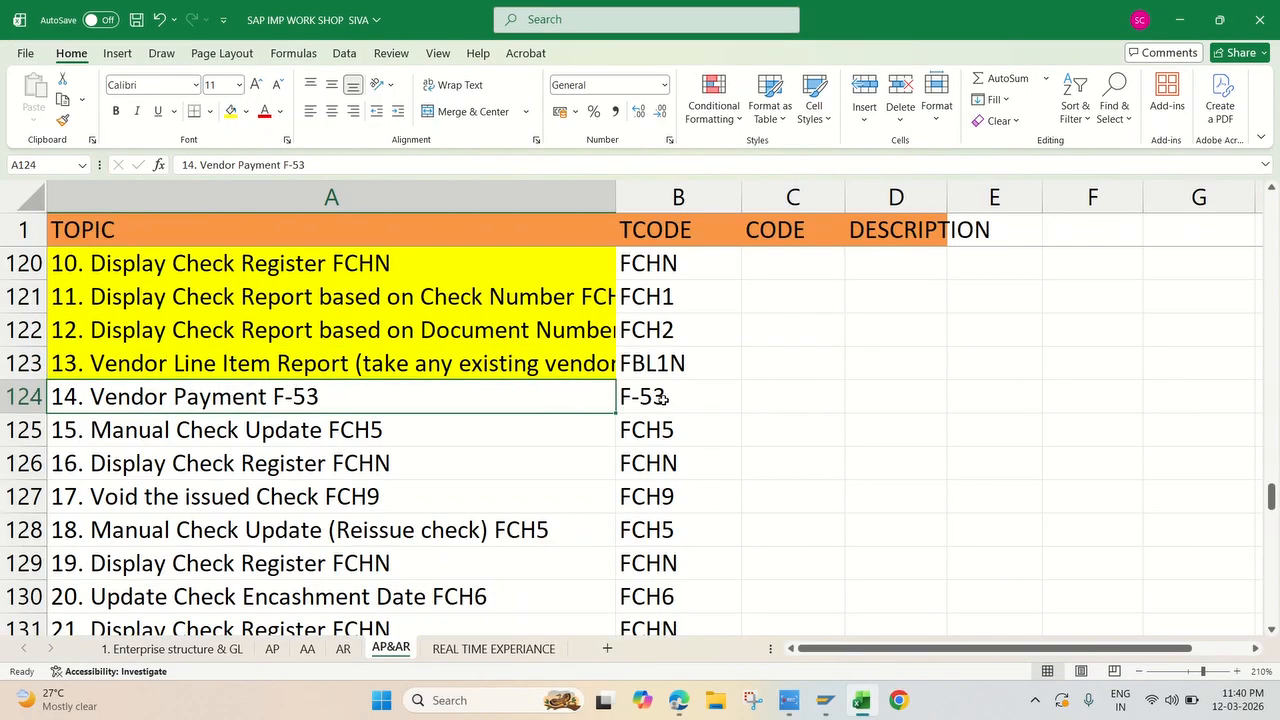
mouse_move(834, 706)
left_click(900, 610)
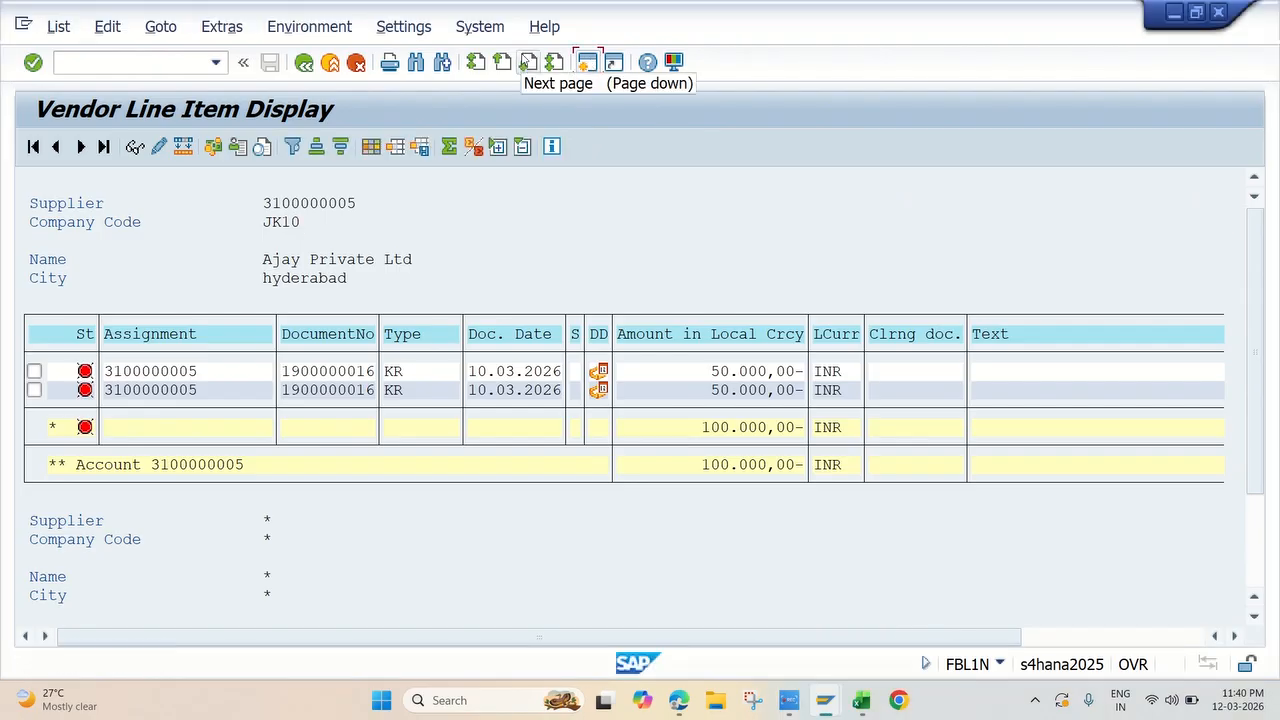
type("F")
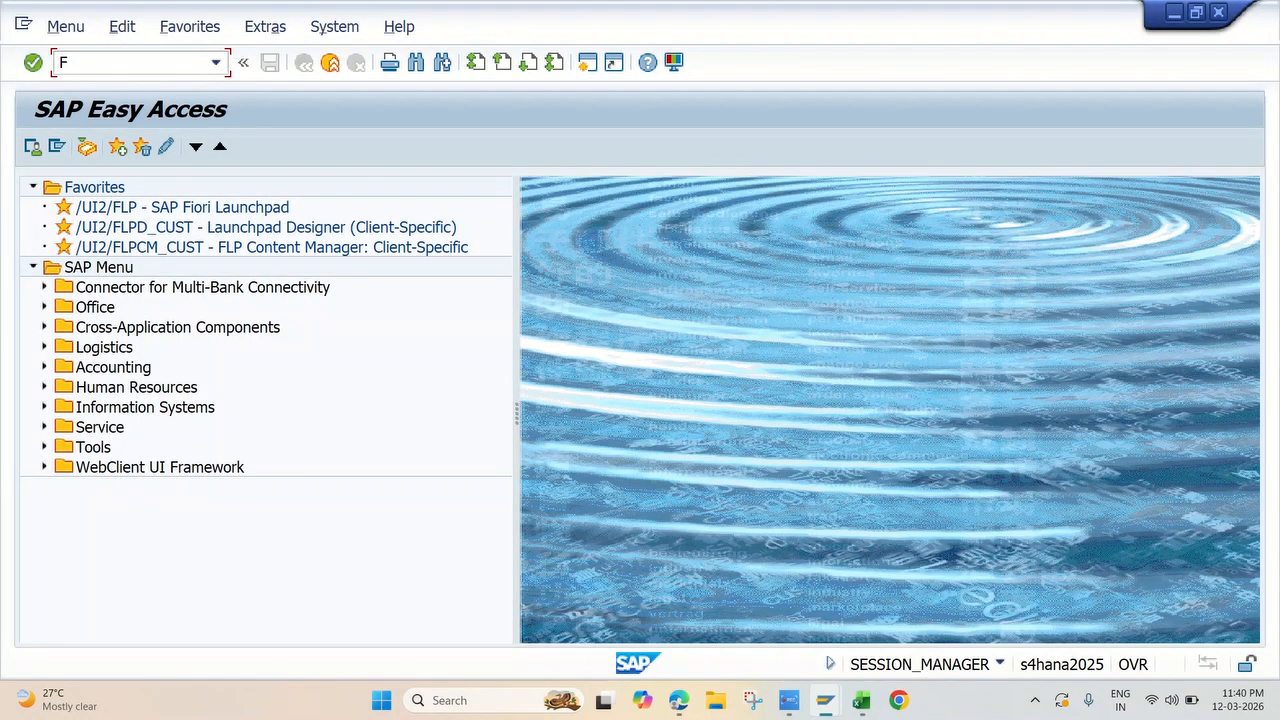
type("-53")
key("Return")
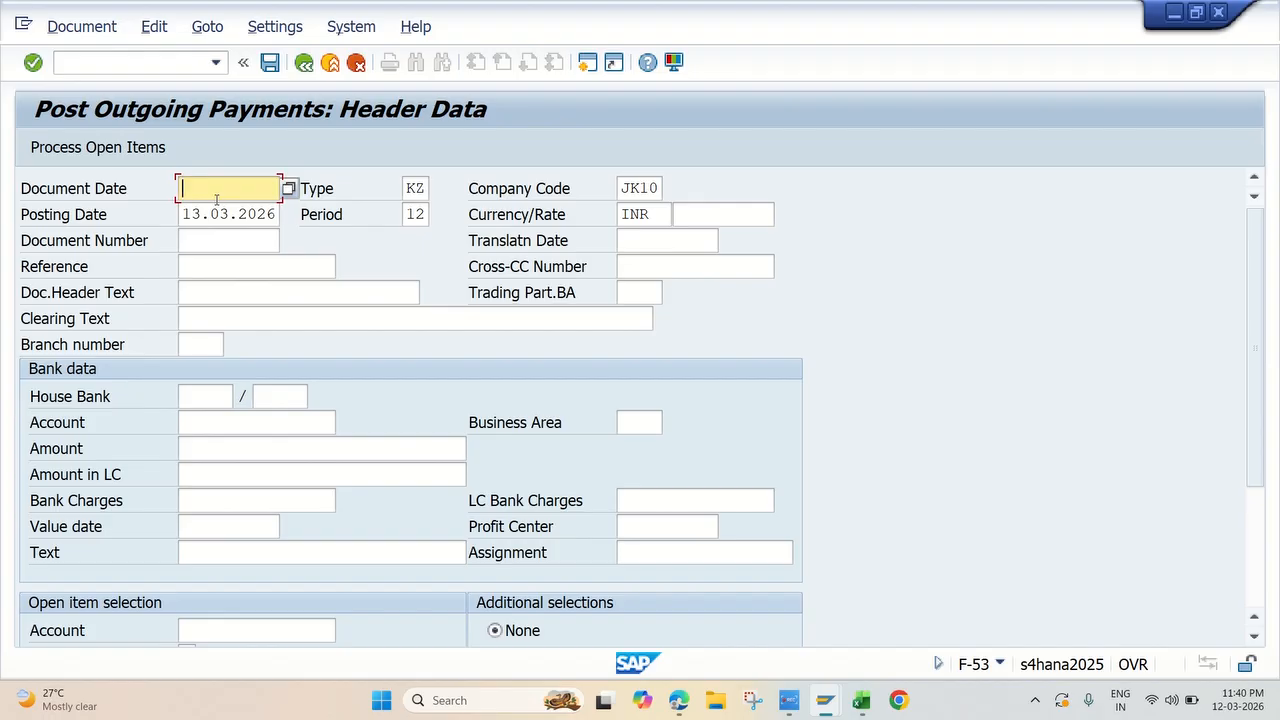
Step: Enter document date 13.03.2026 and reference VEN PAY in the outgoing payment header
left_click(216, 199)
left_click(220, 210)
left_click(229, 267)
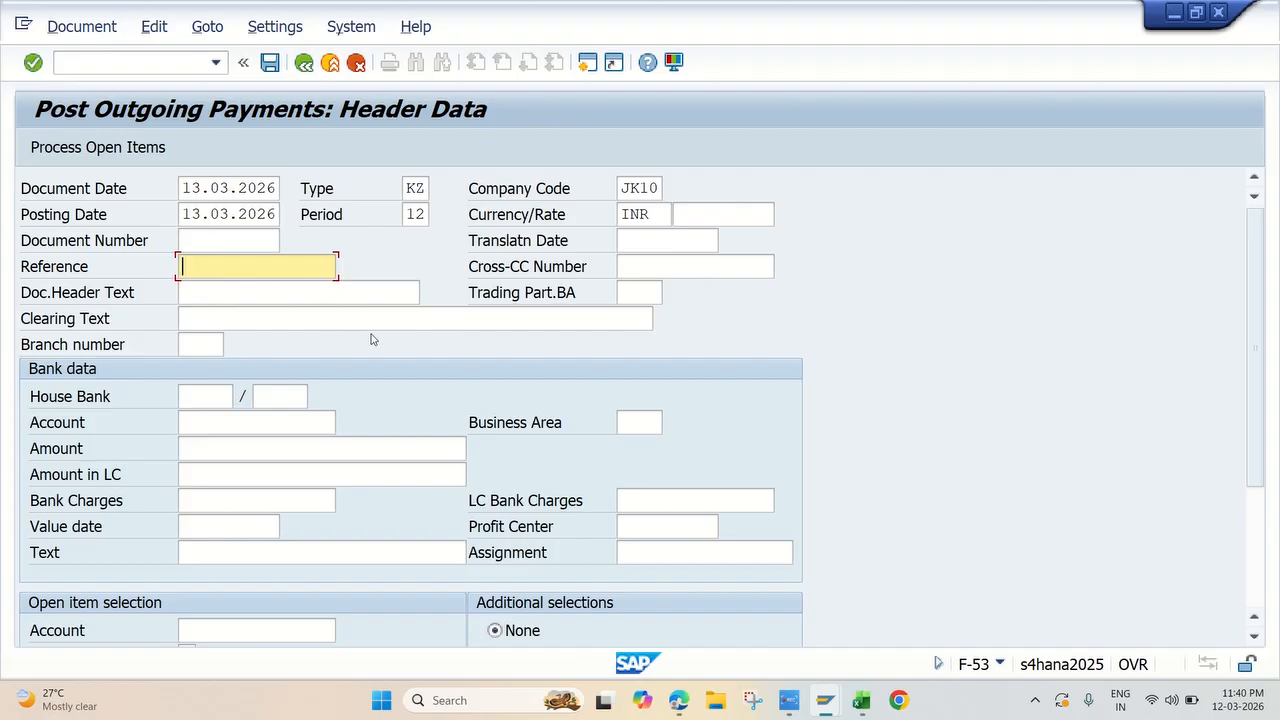
type("VEN PAY")
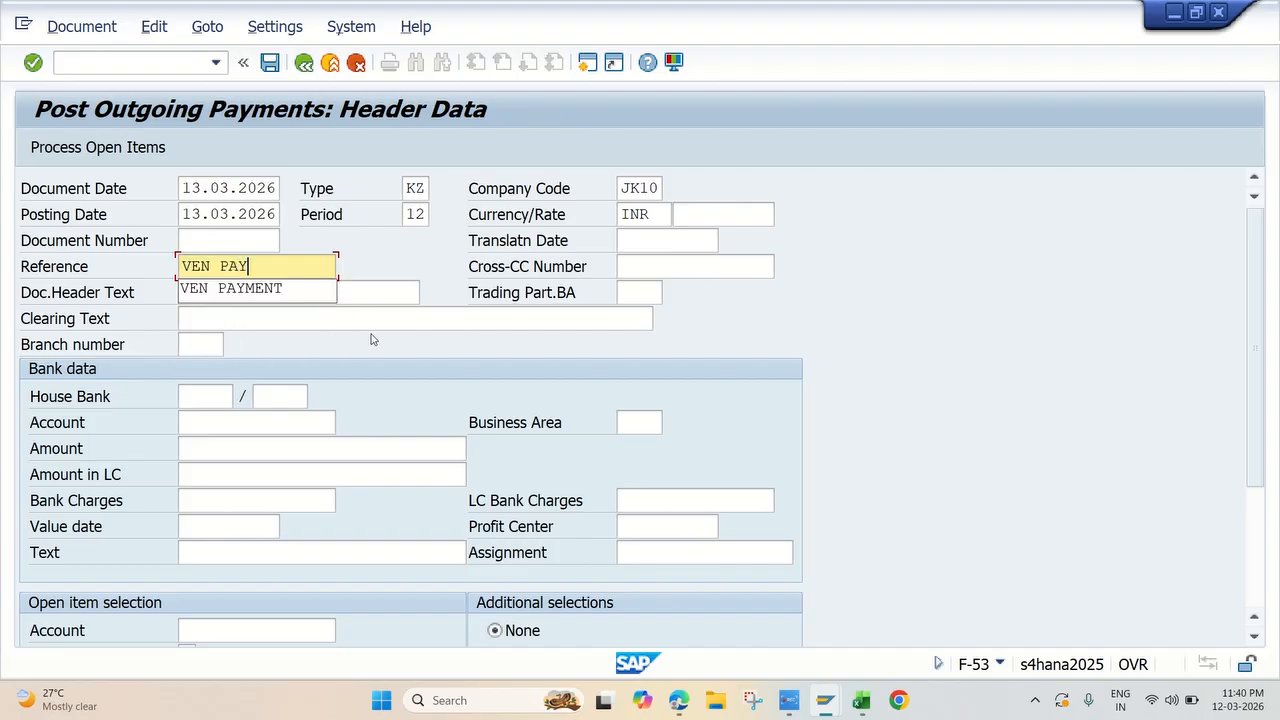
left_click(384, 320)
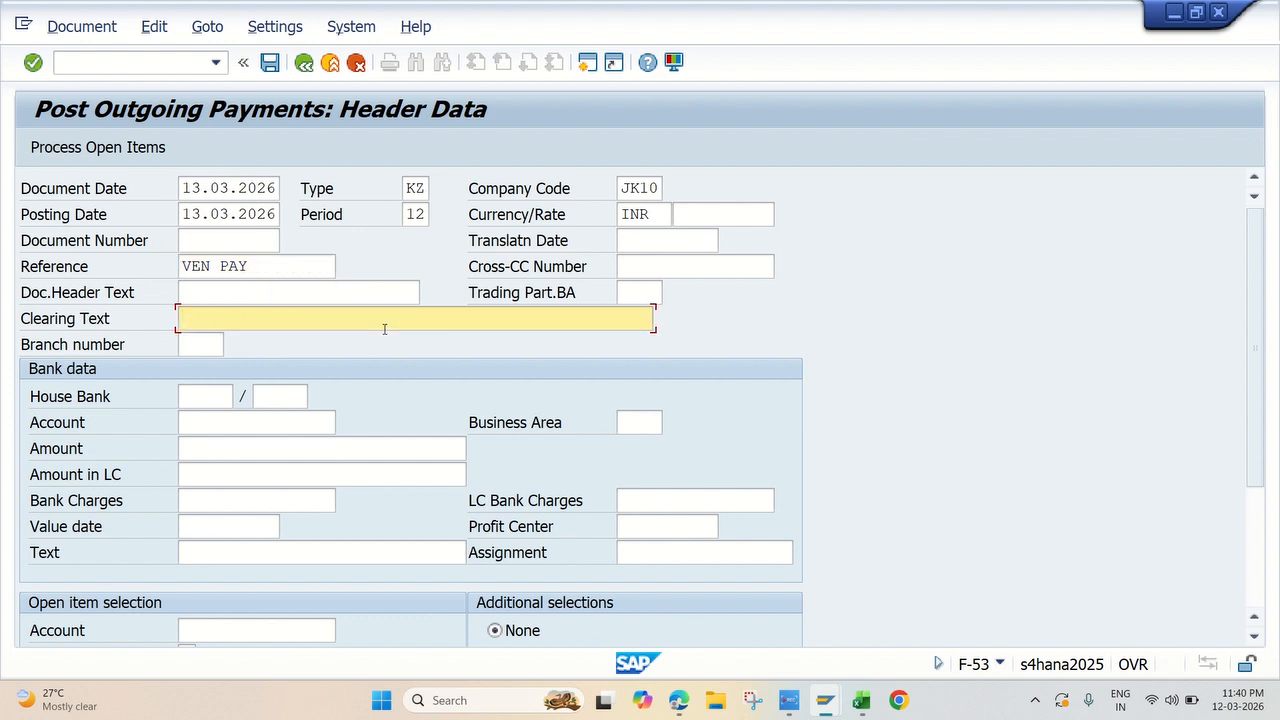
Step: In the bank data, choose ICICI outgoing payments G/L account 220031 and set the amount to 100000
left_click(200, 422)
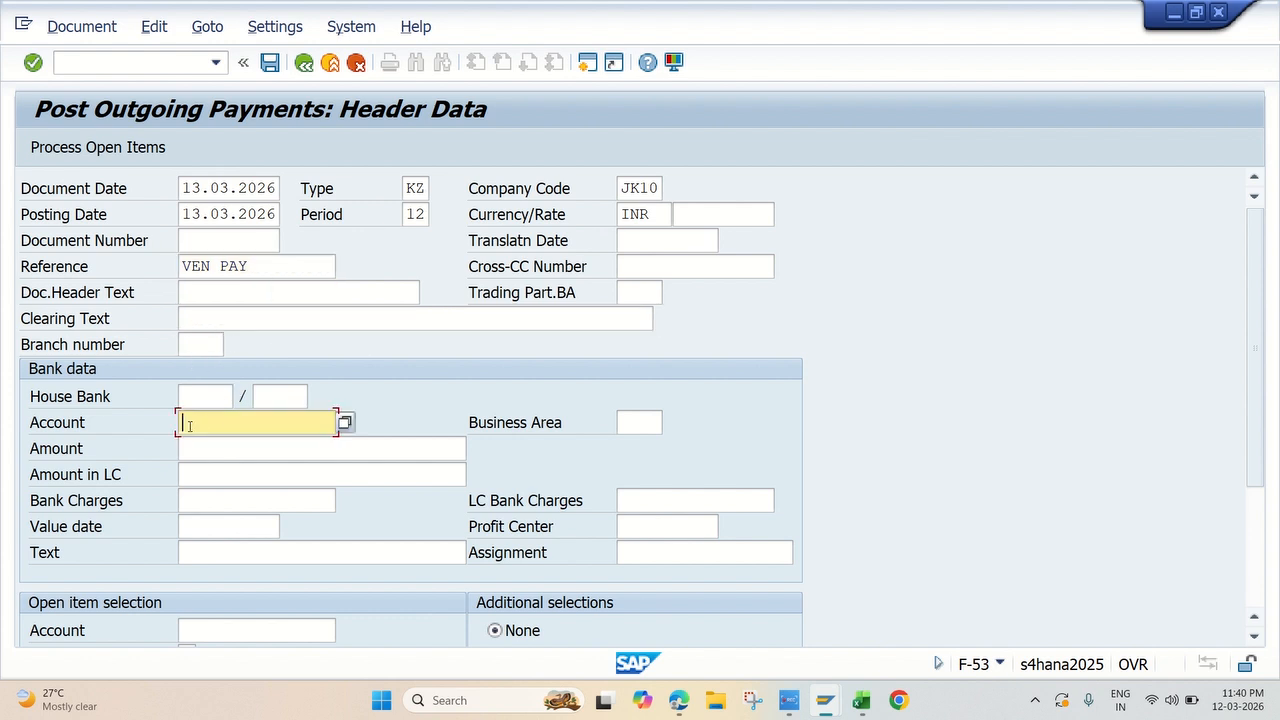
left_click(302, 430)
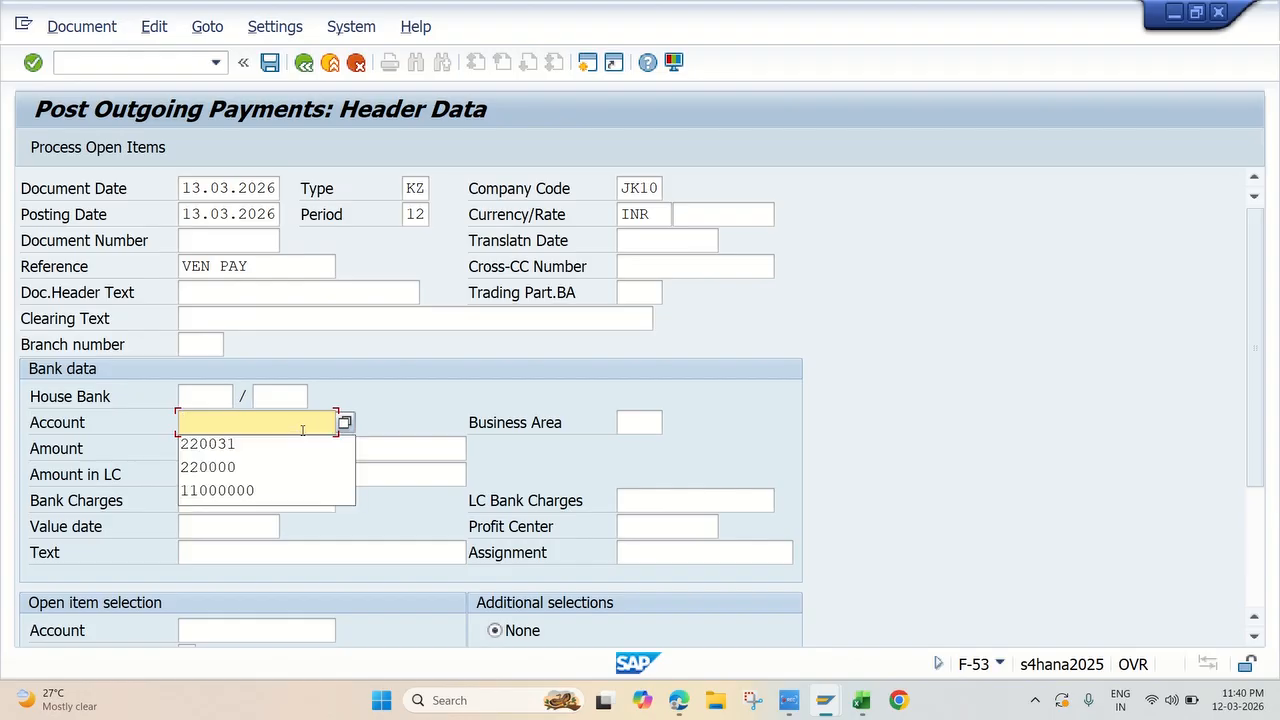
left_click(230, 445)
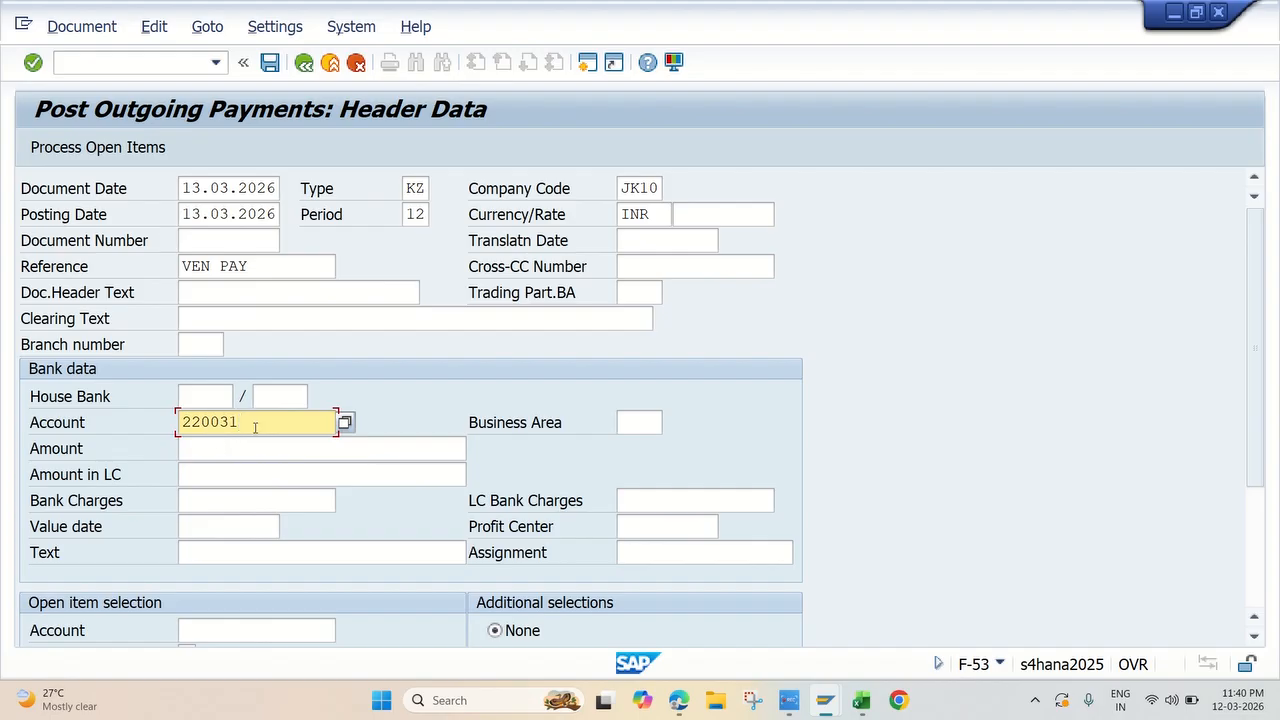
left_click(200, 448)
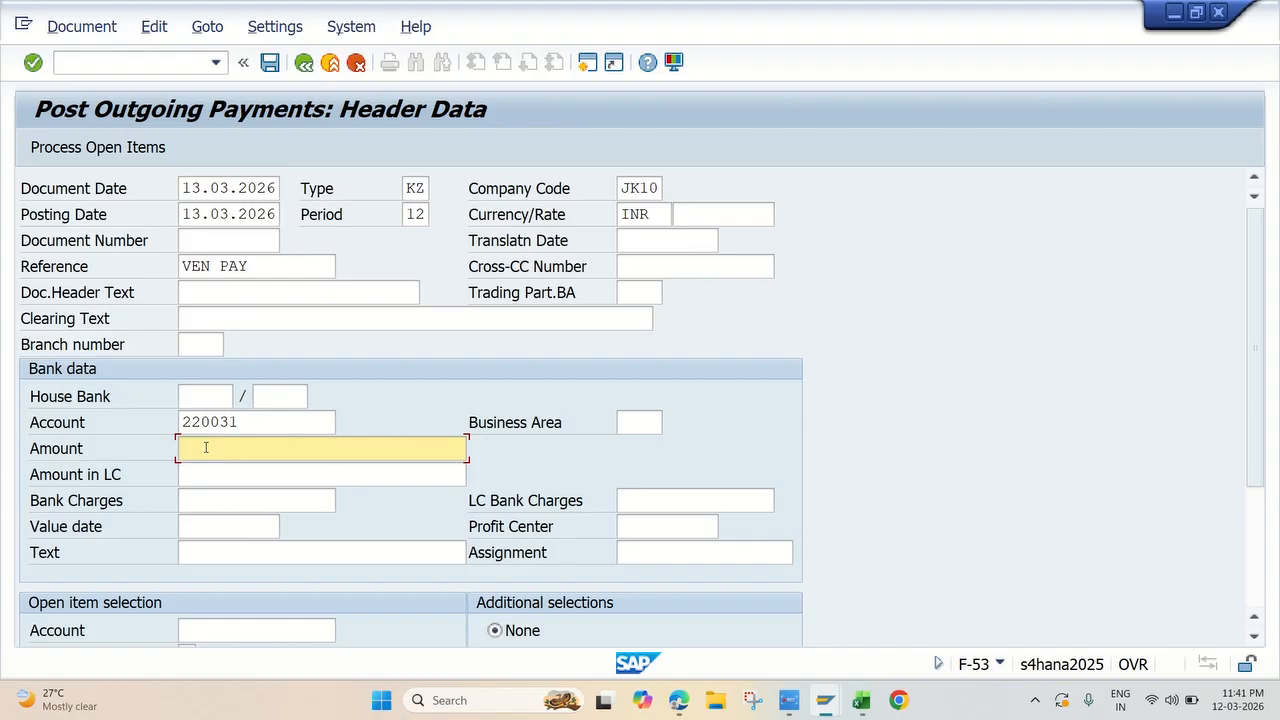
type("100000")
scroll(419, 424, "down", 2)
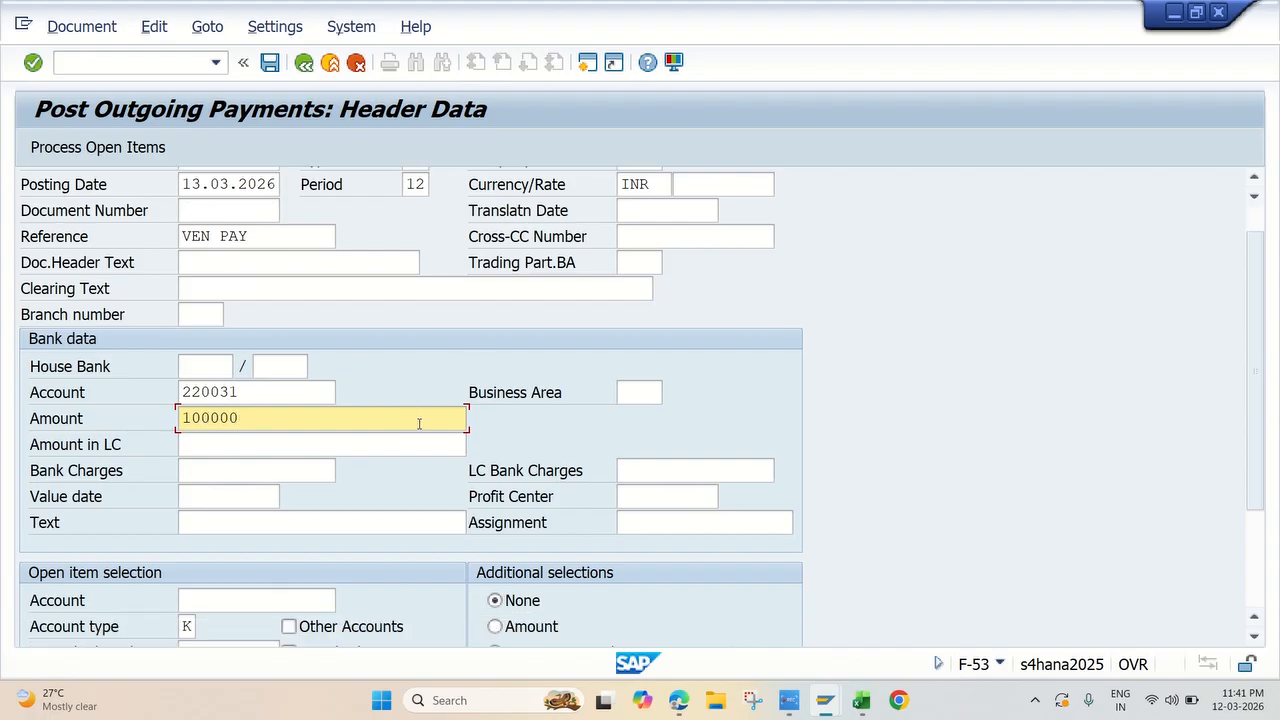
scroll(419, 424, "down", 1)
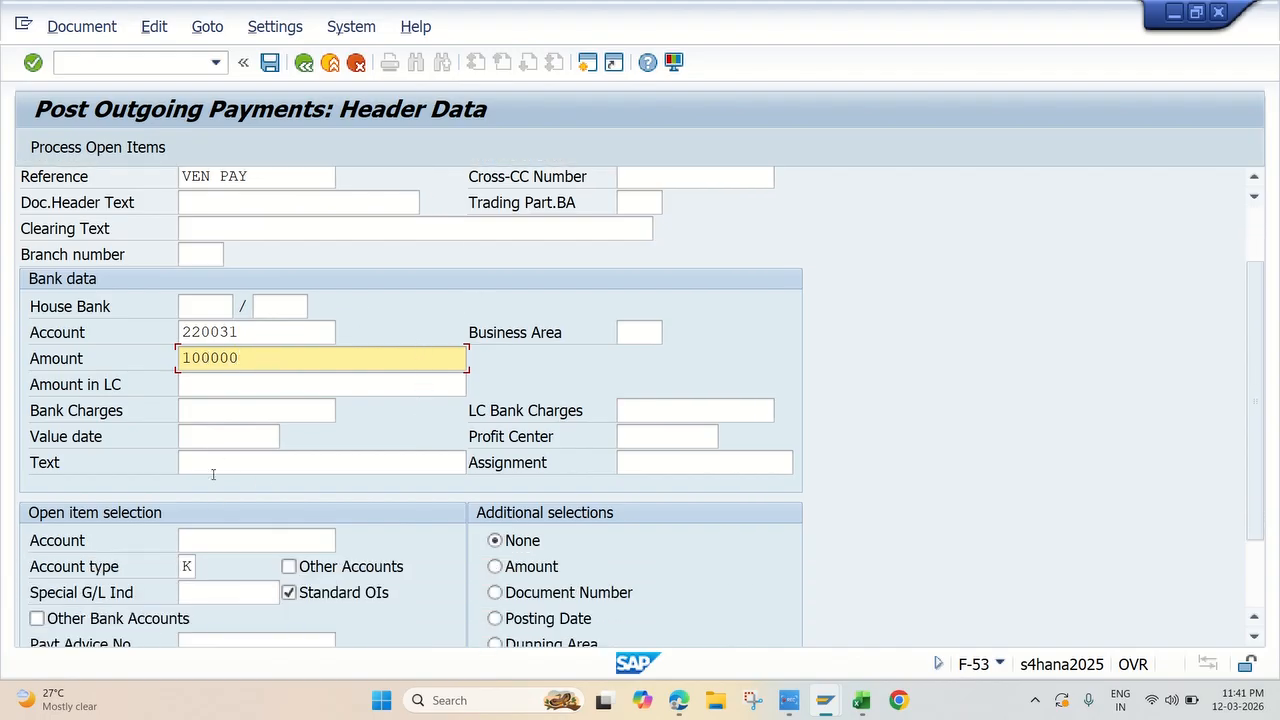
Step: Copy the supplier number from the vendor line item display into the open item selection account and process the open items
left_click(208, 541)
key("alt+Tab")
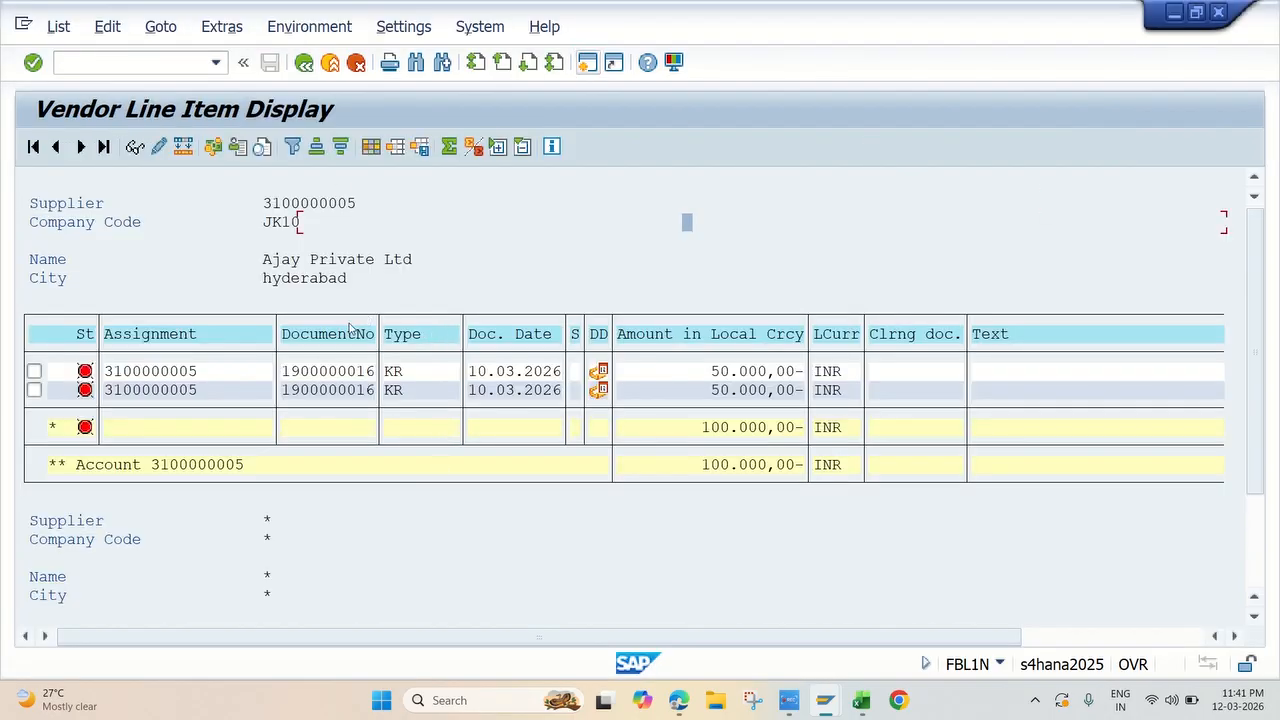
left_click(262, 203)
key("ctrl+y")
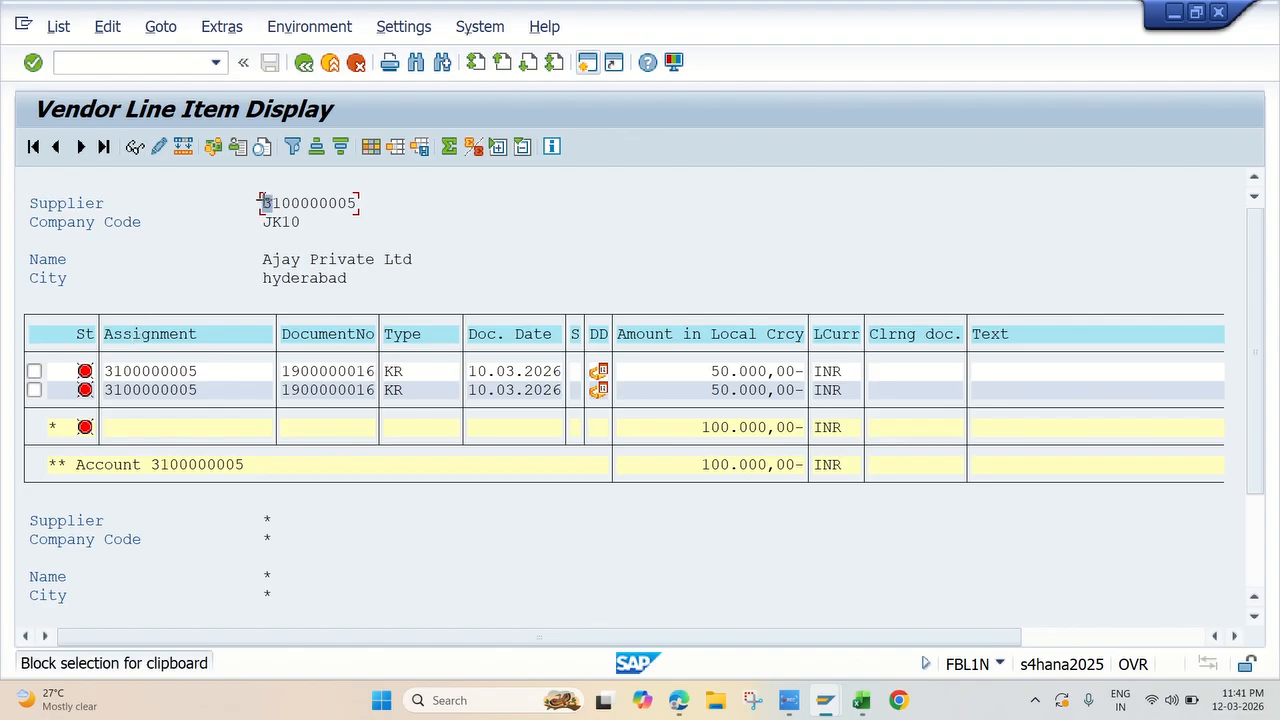
left_click_drag(262, 203, 467, 184)
key("ctrl+c")
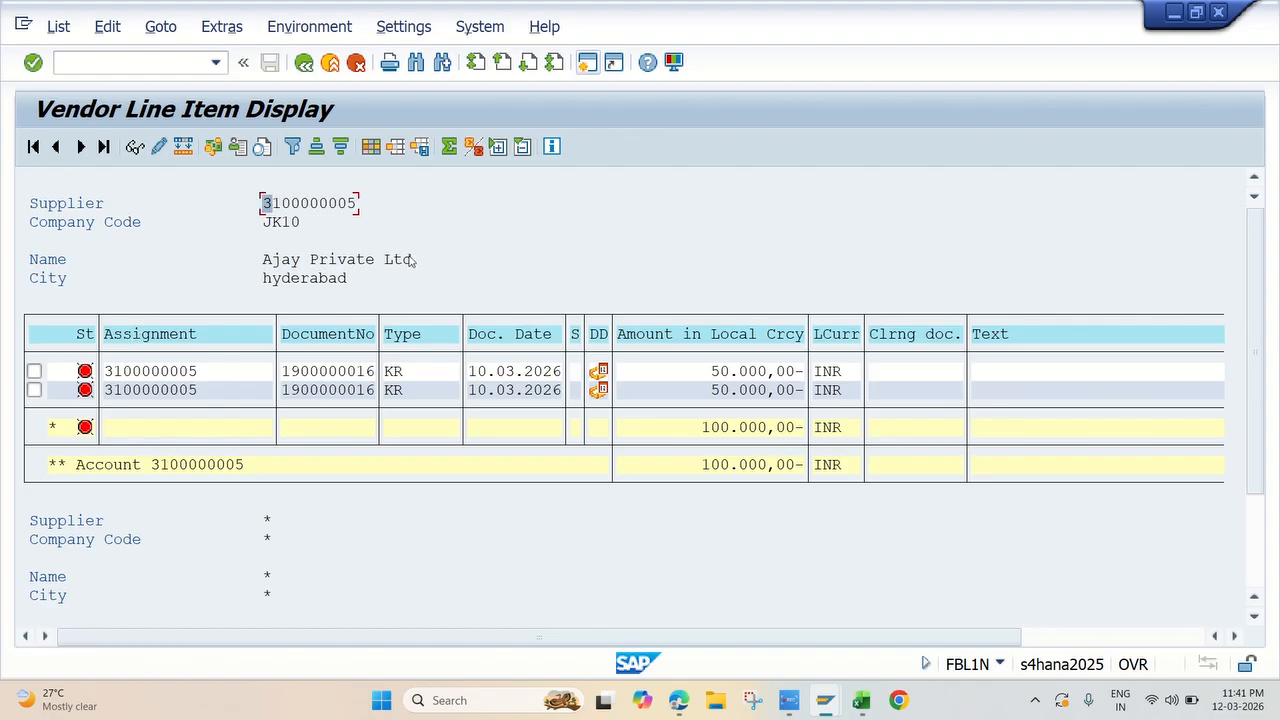
key("alt+Tab")
key("ctrl+v")
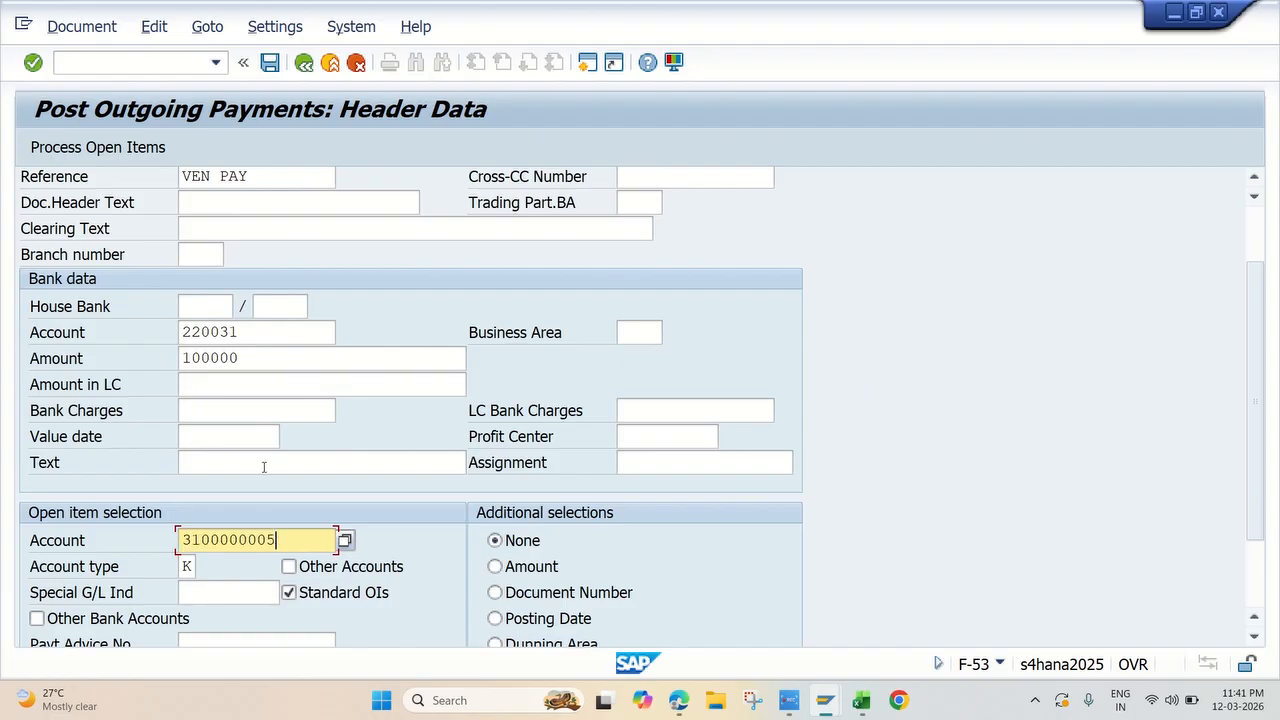
scroll(386, 512, "up", 3)
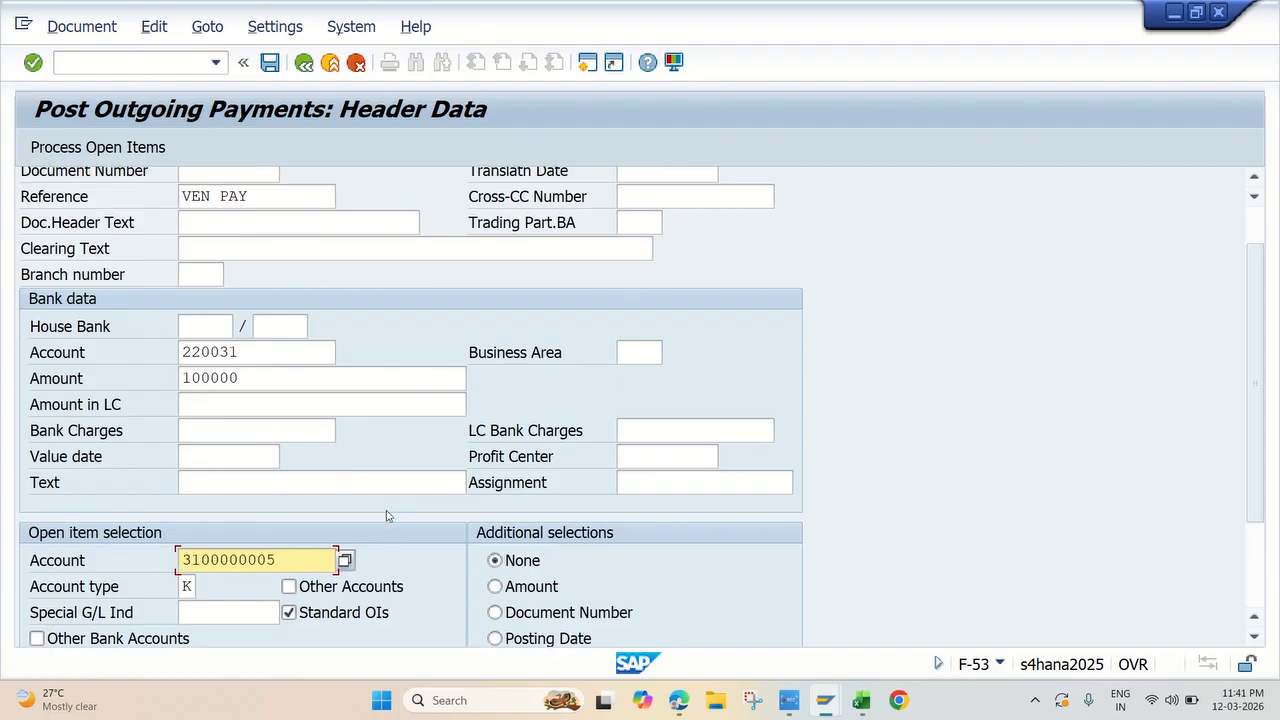
left_click(105, 150)
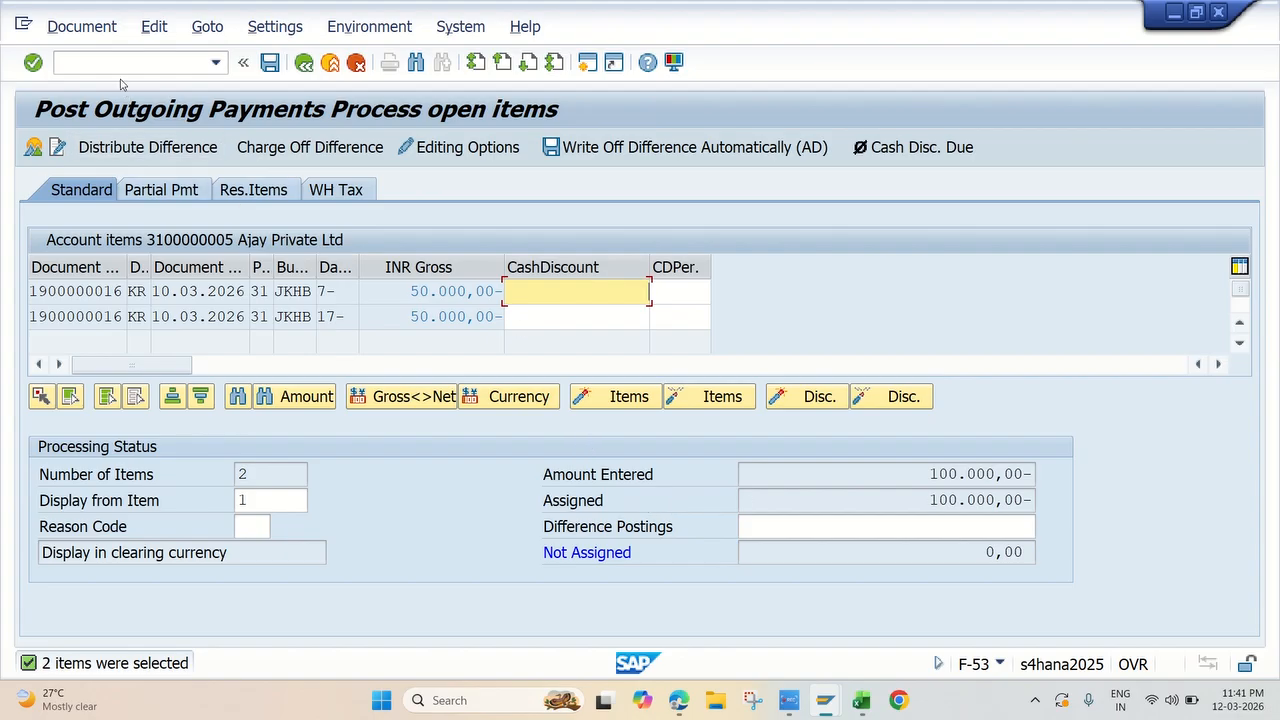
Step: Simulate the payment document, check its general ledger simulation in expert mode, and post the payment
left_click(82, 26)
left_click(108, 79)
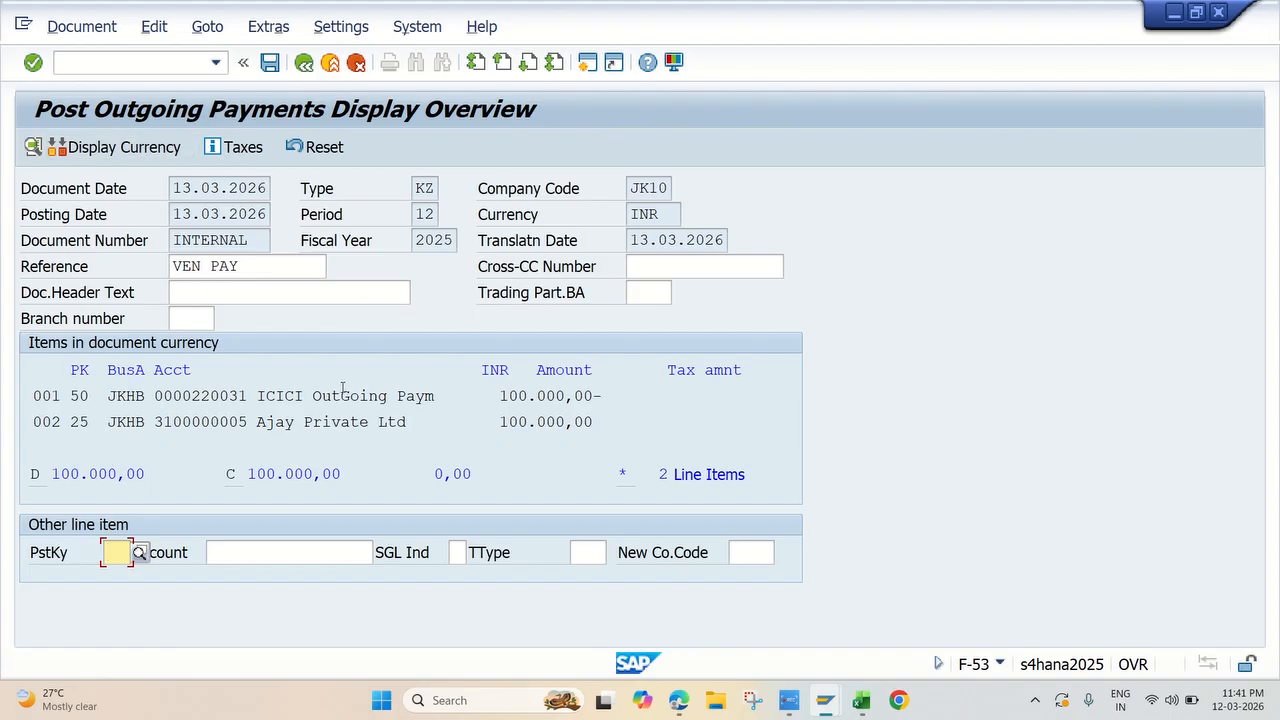
left_click(82, 26)
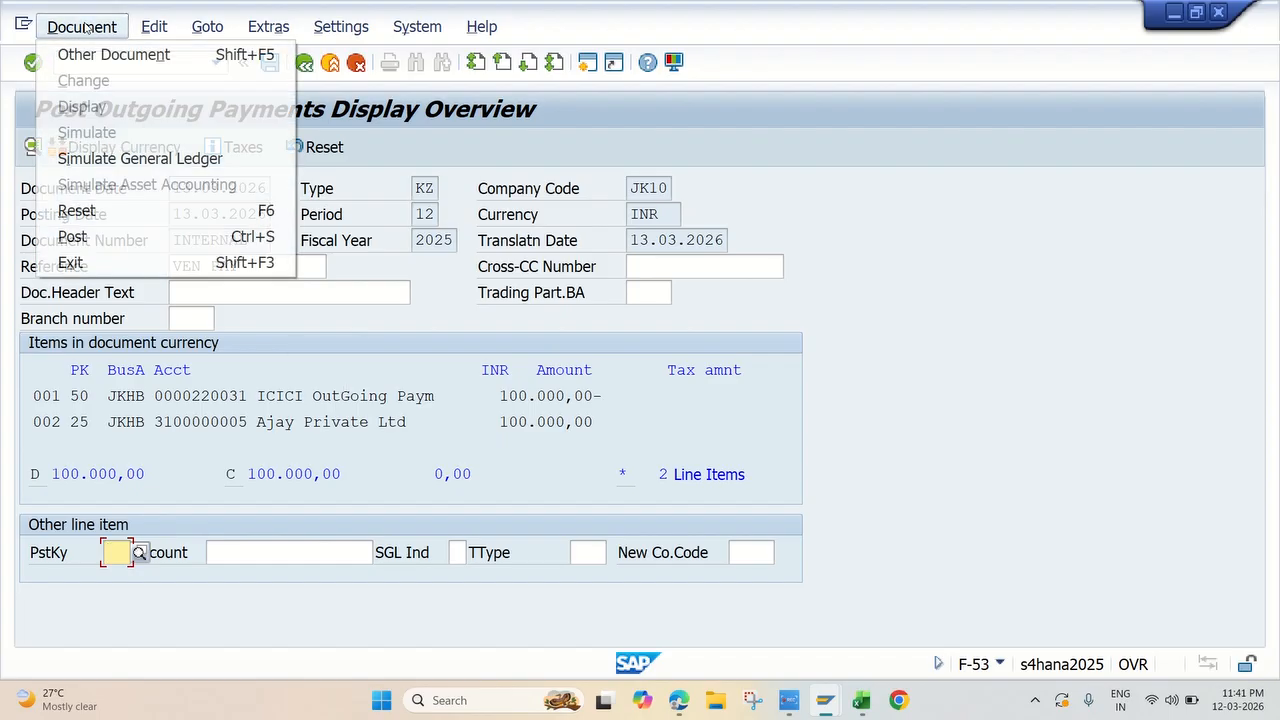
left_click(105, 158)
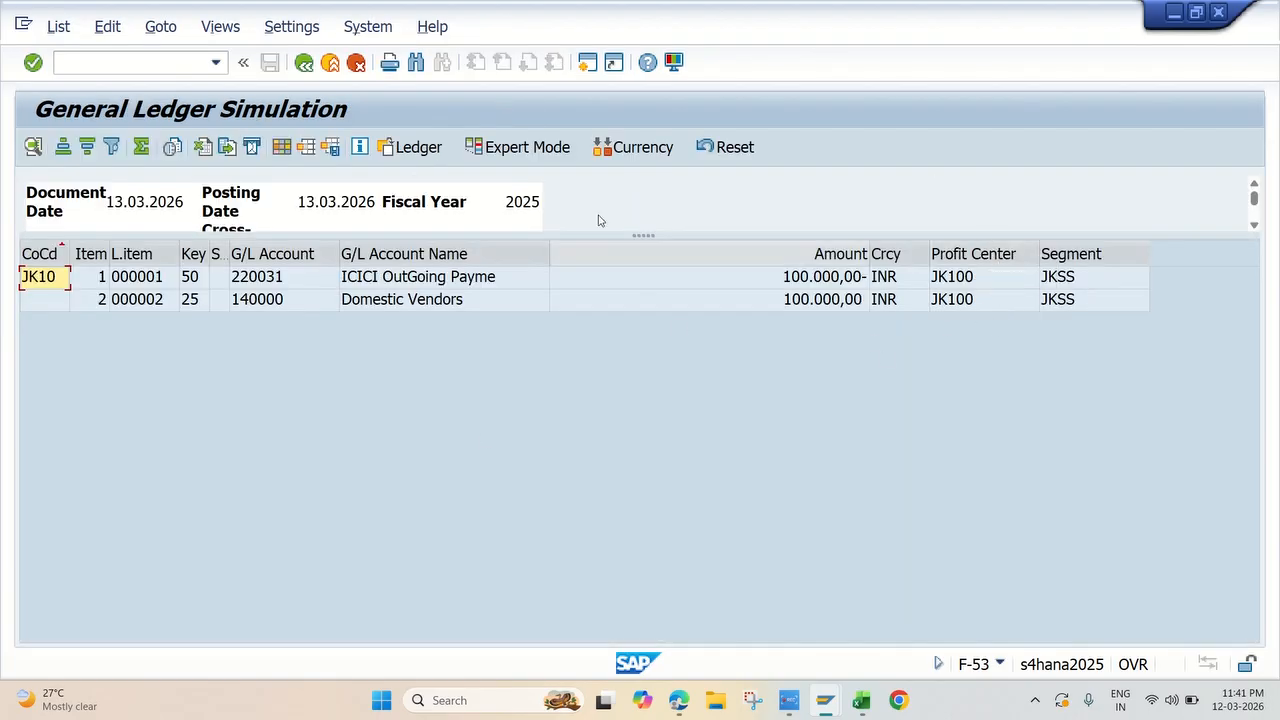
left_click(527, 147)
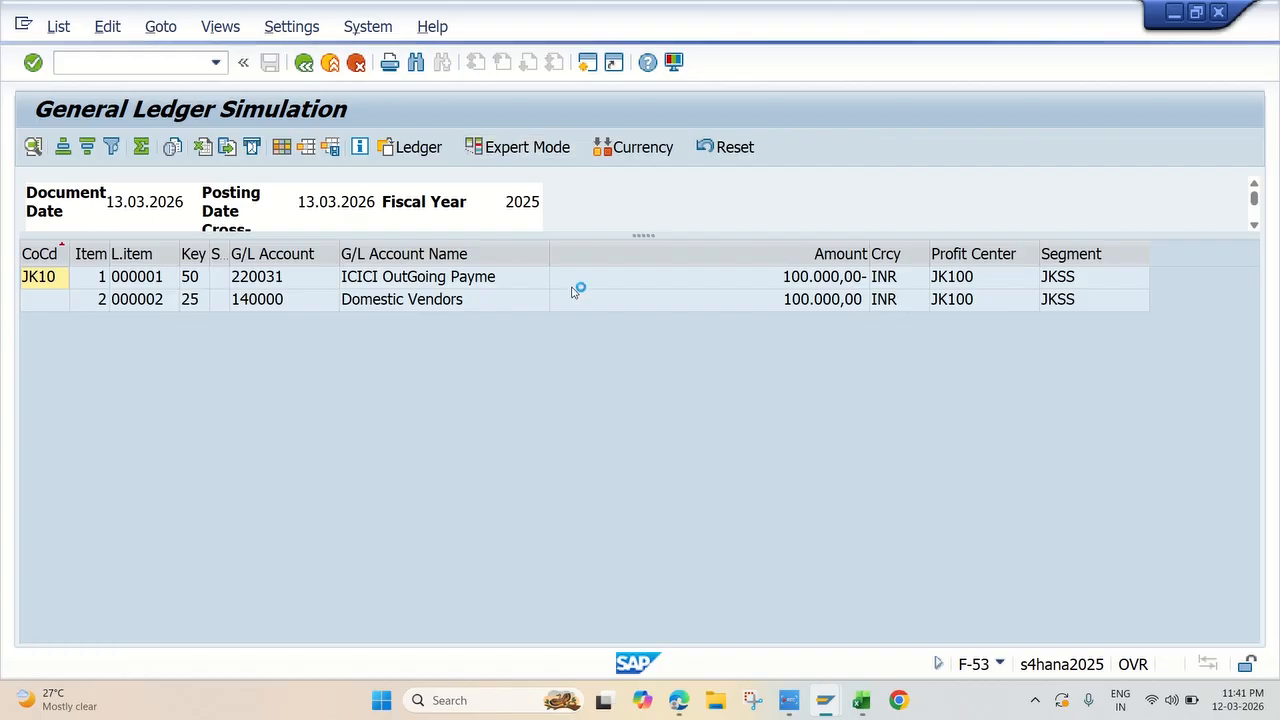
key("Escape")
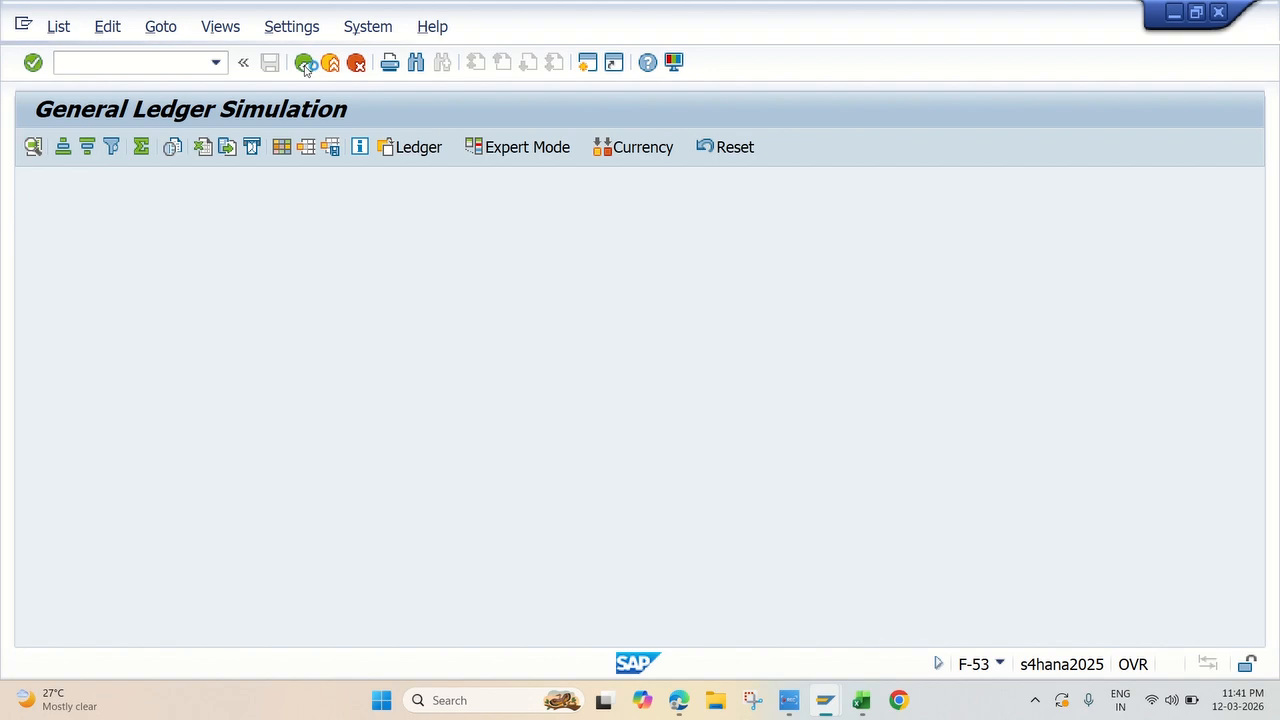
left_click(304, 62)
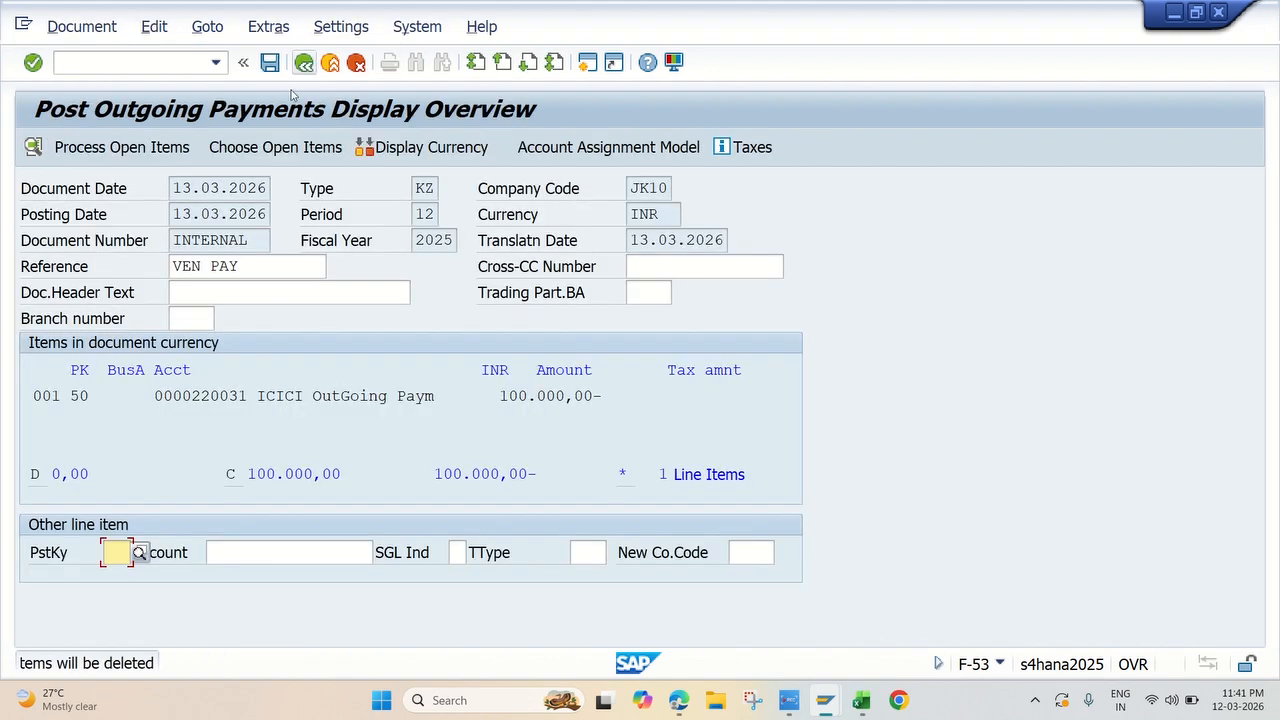
left_click(271, 63)
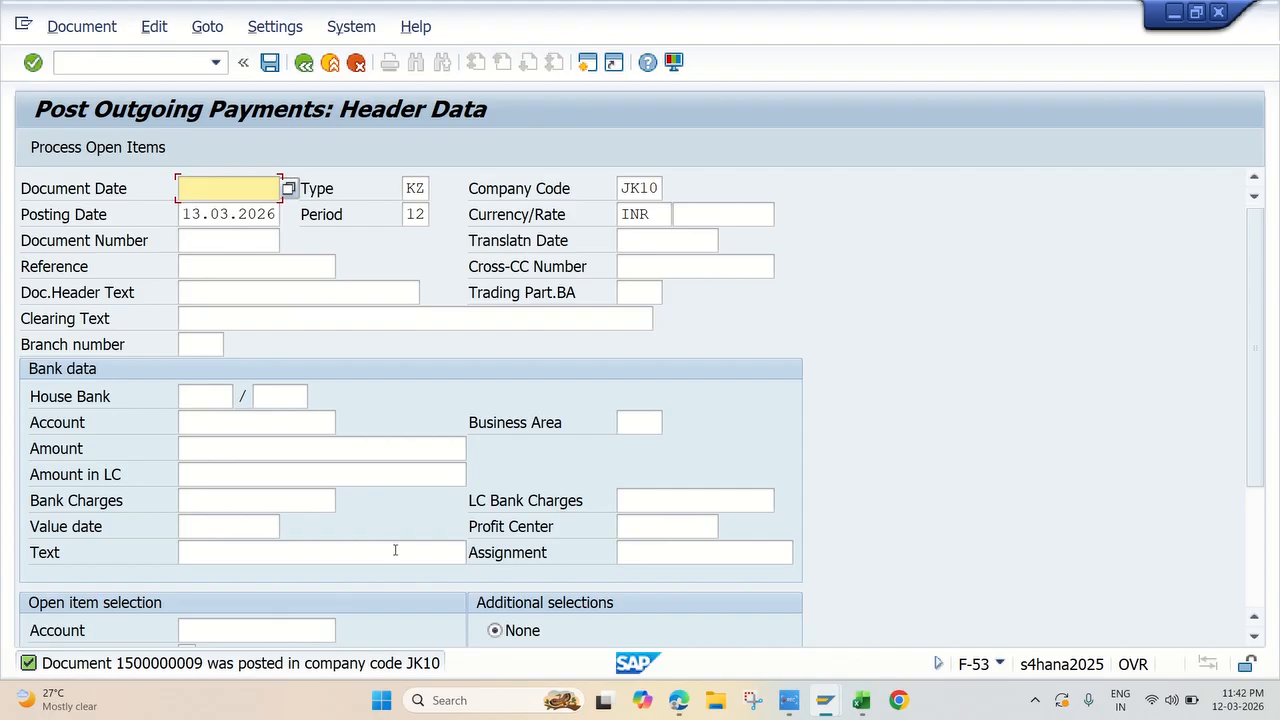
Step: Switch to Excel, fill the Vendor Payment F-53 topic yellow, and select the Manual Check Update FCH5 topic
left_click(861, 700)
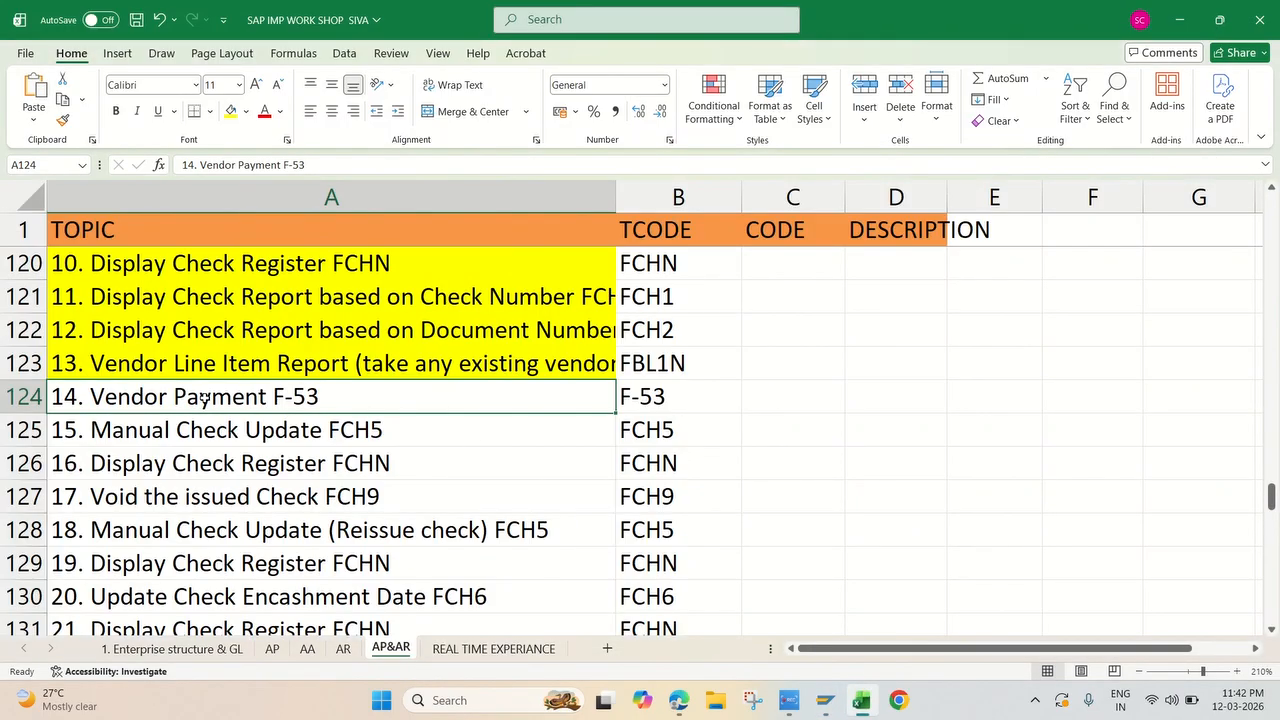
left_click(231, 111)
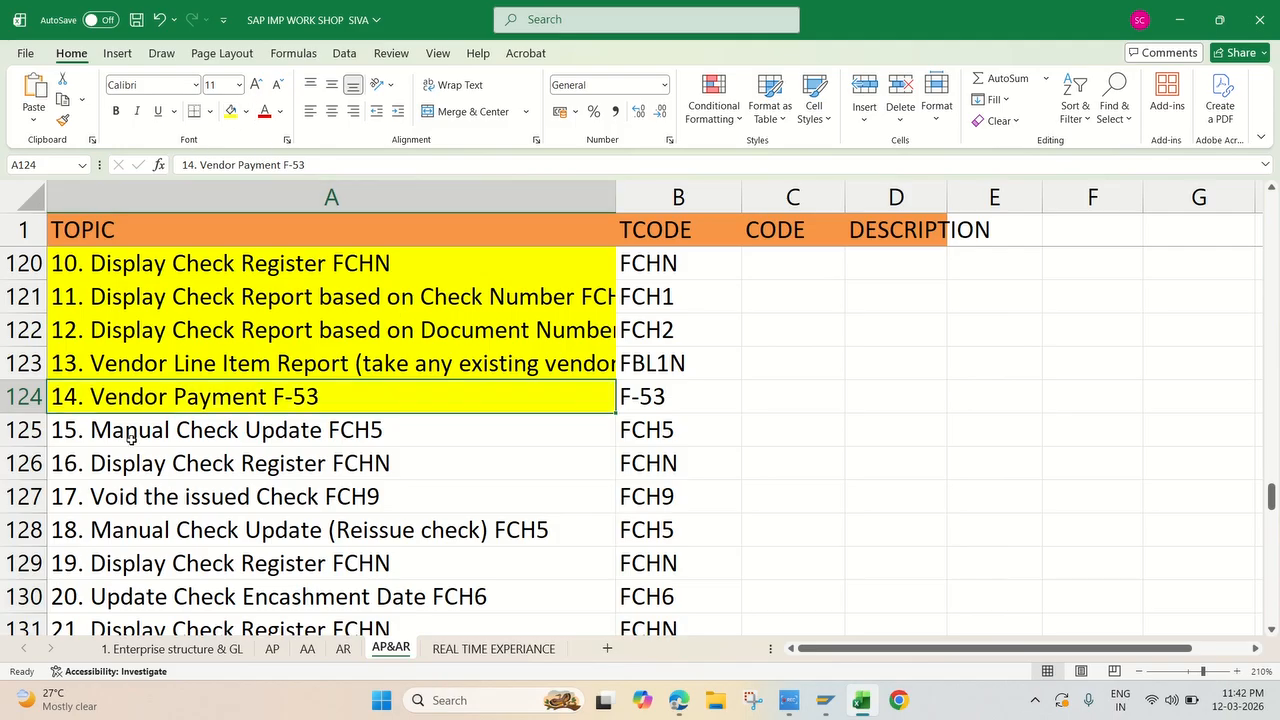
left_click(240, 431)
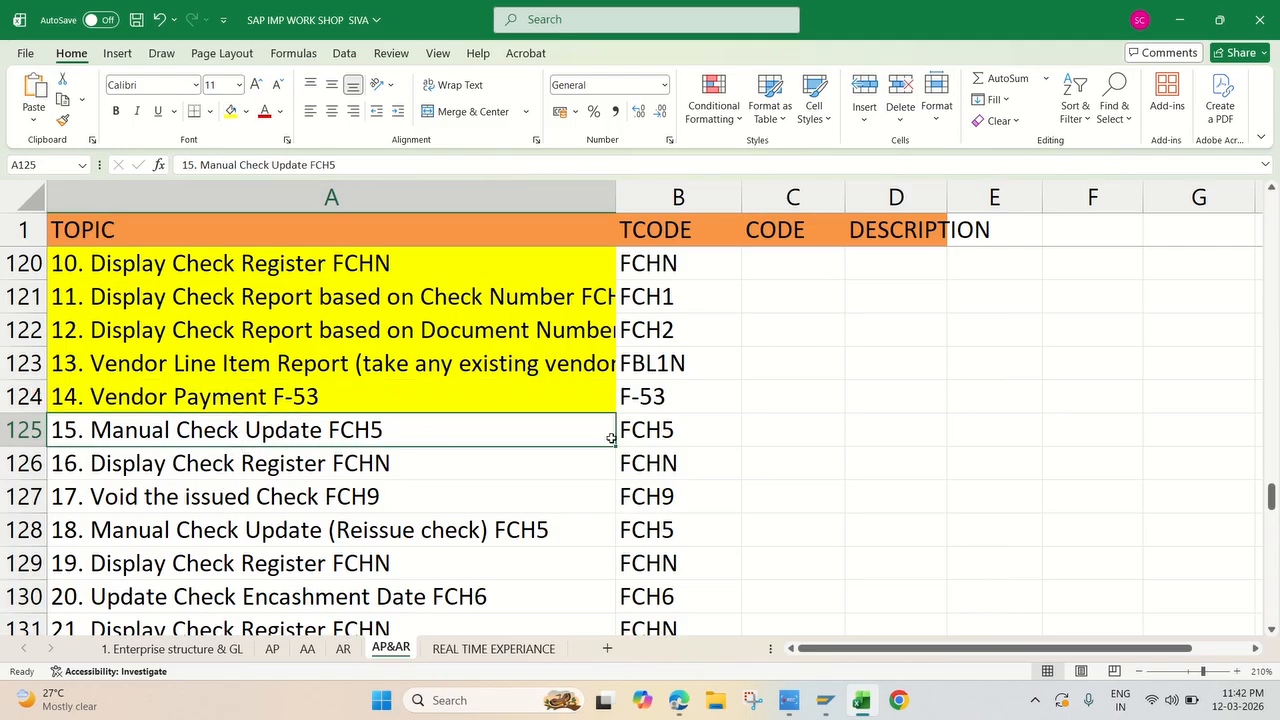
left_click(650, 434)
left_click(386, 433)
Step: Return to SAP and open transaction FCH5 for manual check creation from SAP Easy Access
mouse_move(826, 700)
left_click(950, 615)
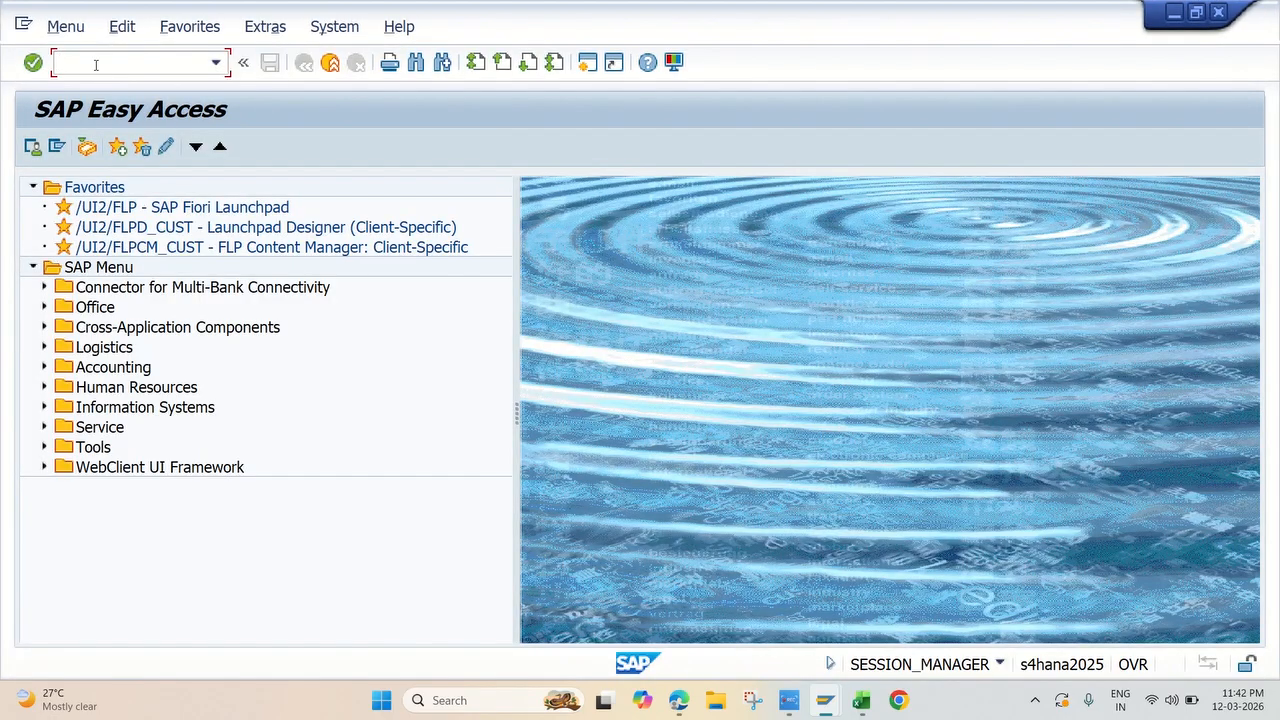
type("FCH5")
key("Return")
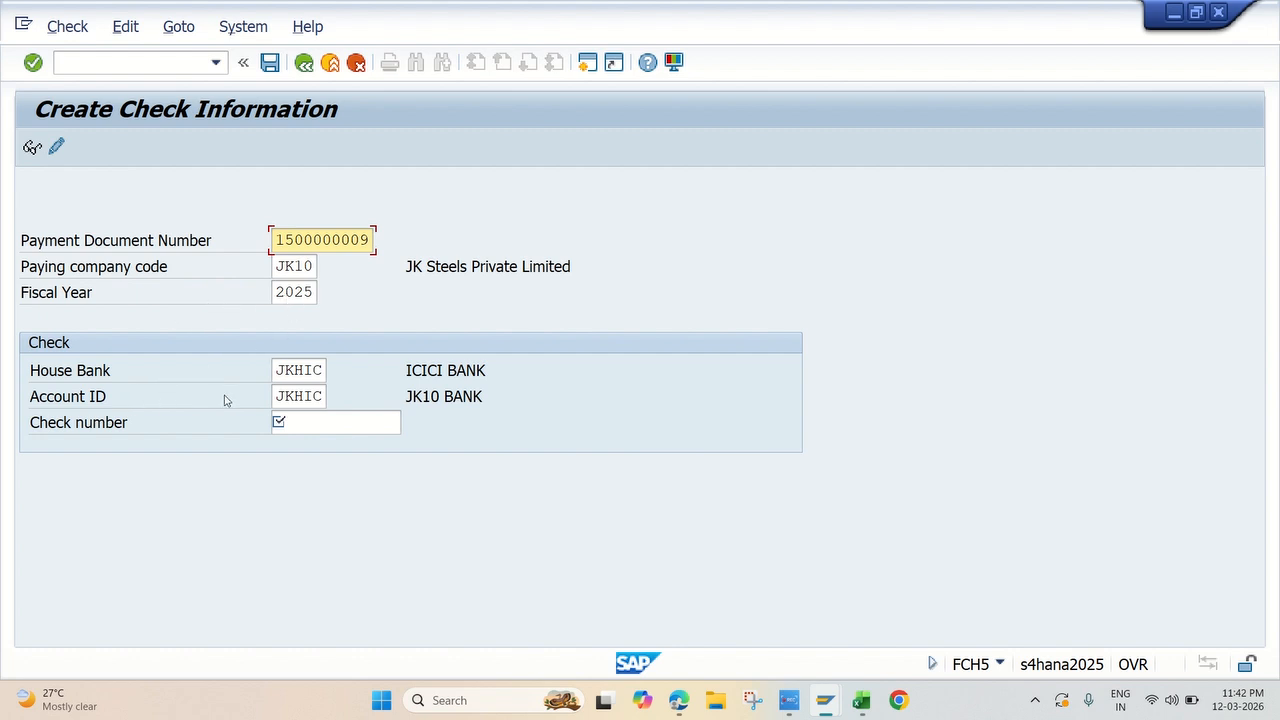
Step: Enter check number 100001 for the JKHIC payment document, review the check details, and save the manual check
left_click(360, 425)
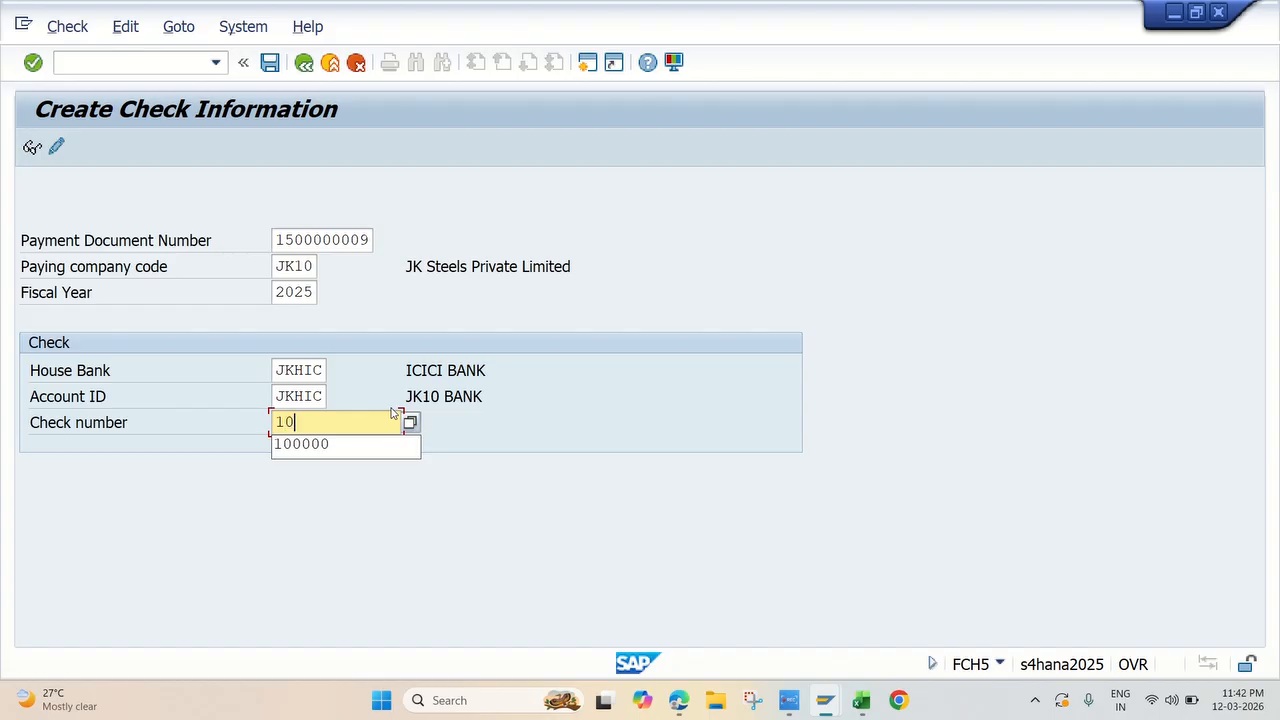
type("0001")
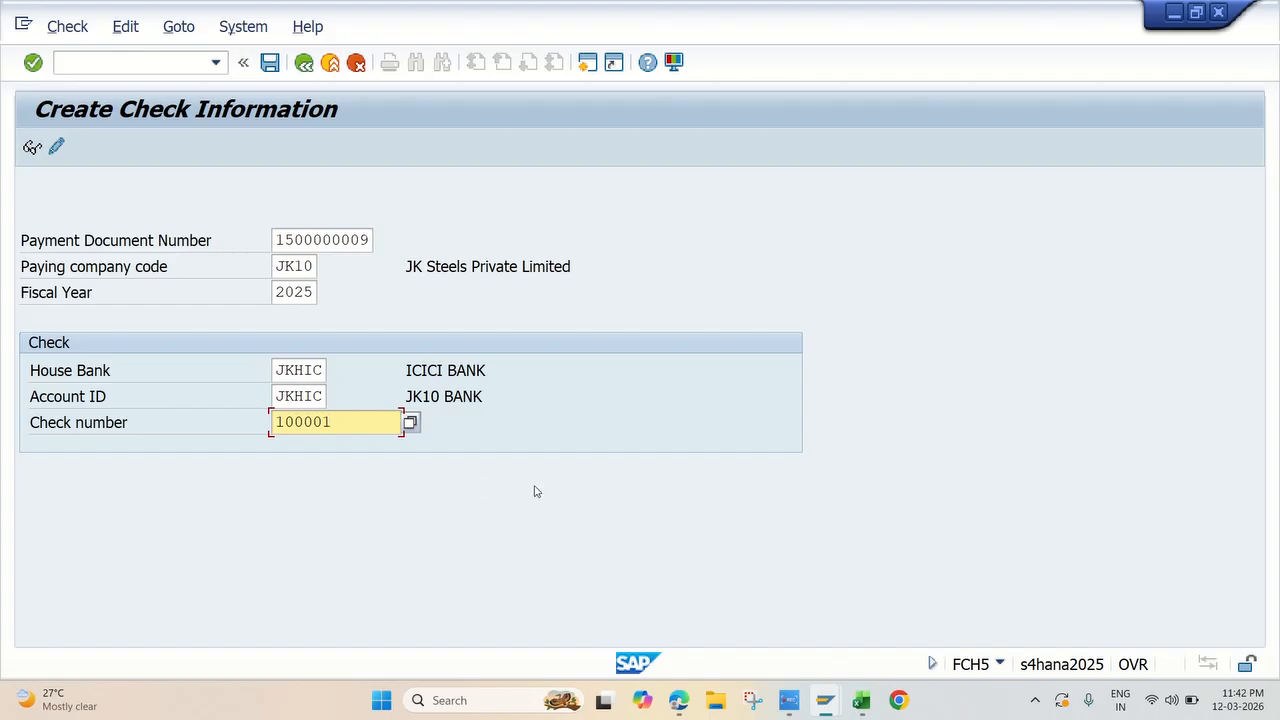
key("Return")
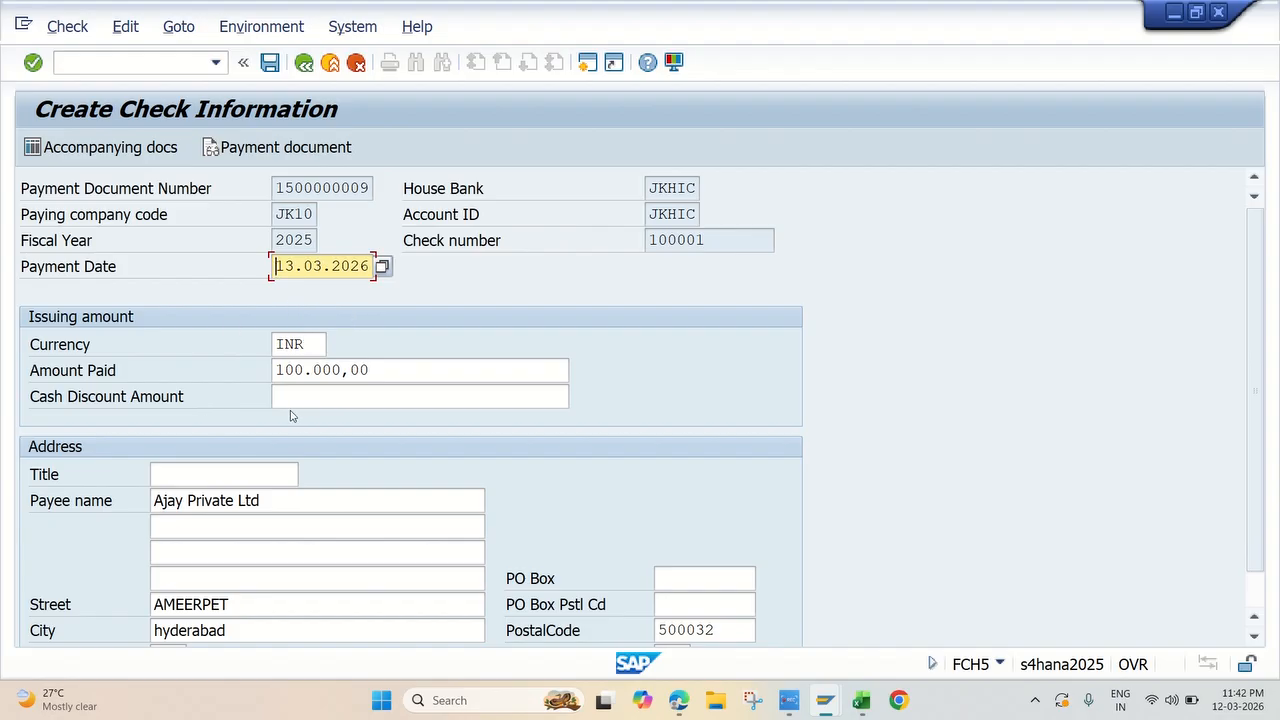
scroll(357, 343, "down", 2)
scroll(366, 369, "up", 2)
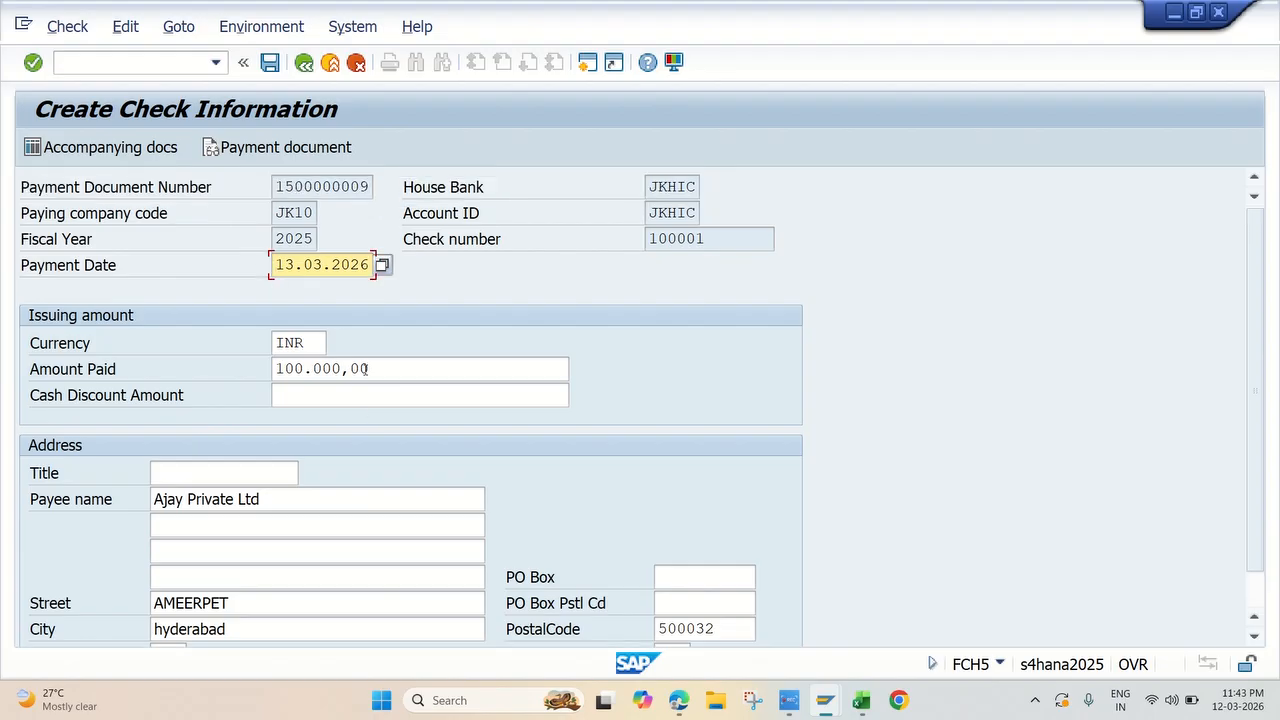
left_click(270, 63)
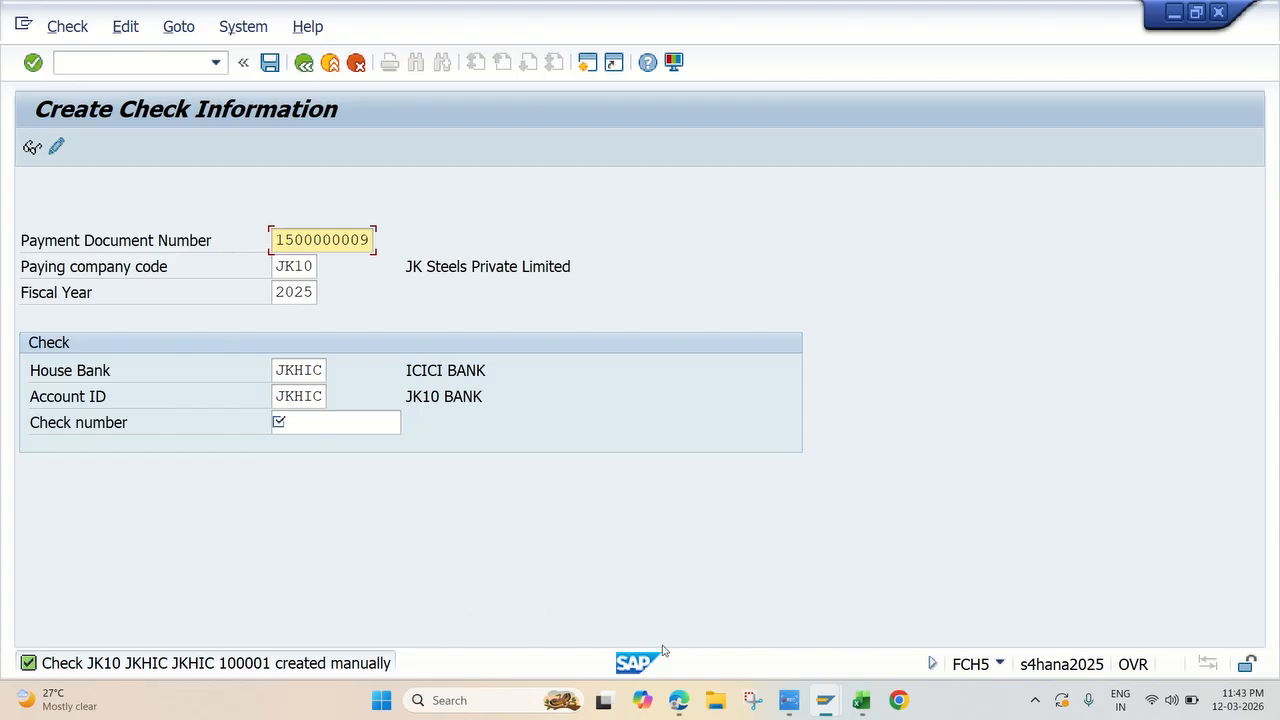
Step: Switch to Excel, fill the Manual Check Update FCH5 topic yellow, and select the Display Check Register FCHN topic below it
left_click(861, 700)
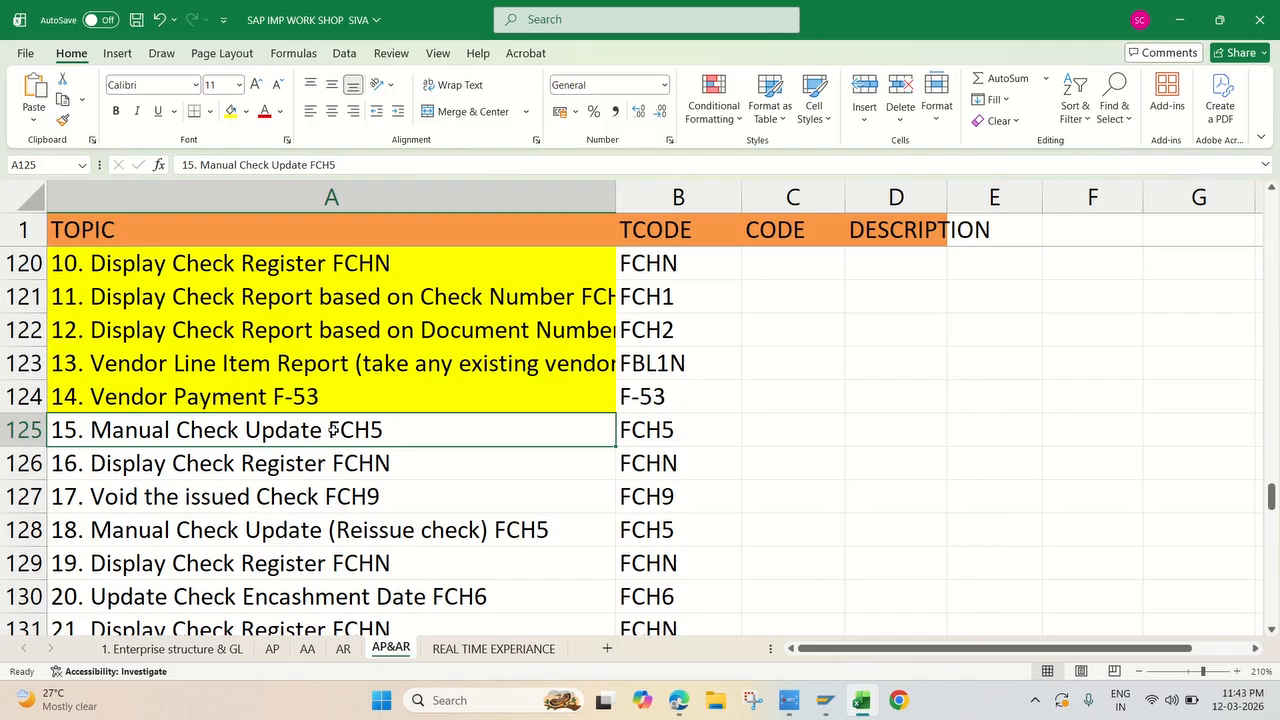
left_click(230, 112)
left_click(256, 452)
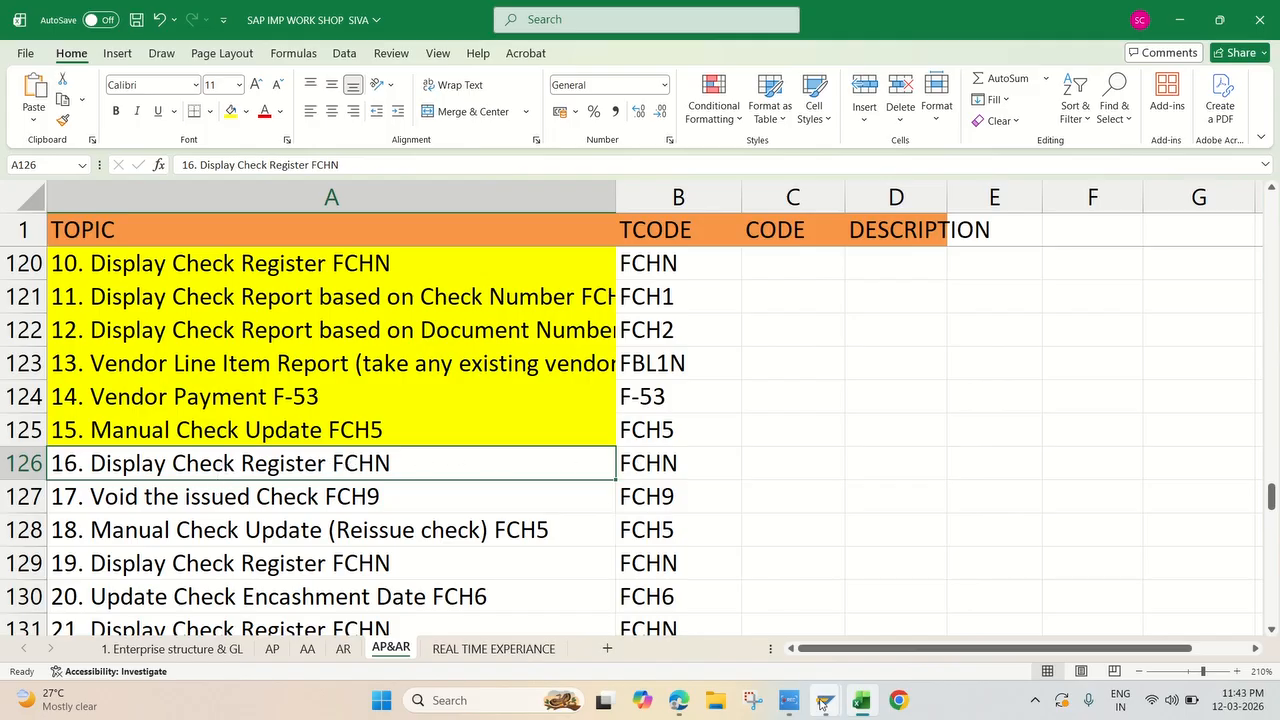
Step: Return to the SAP manual check screen and open transaction FCHN in a new session
mouse_move(825, 700)
left_click(980, 615)
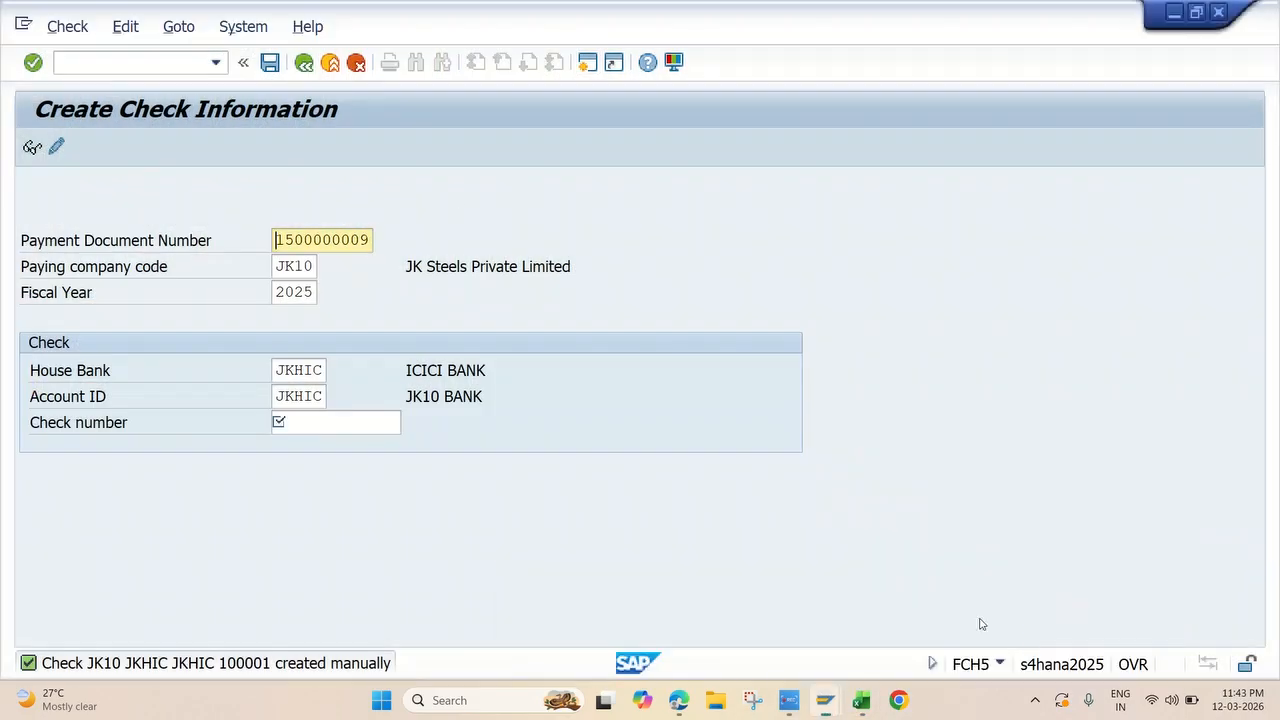
left_click(587, 62)
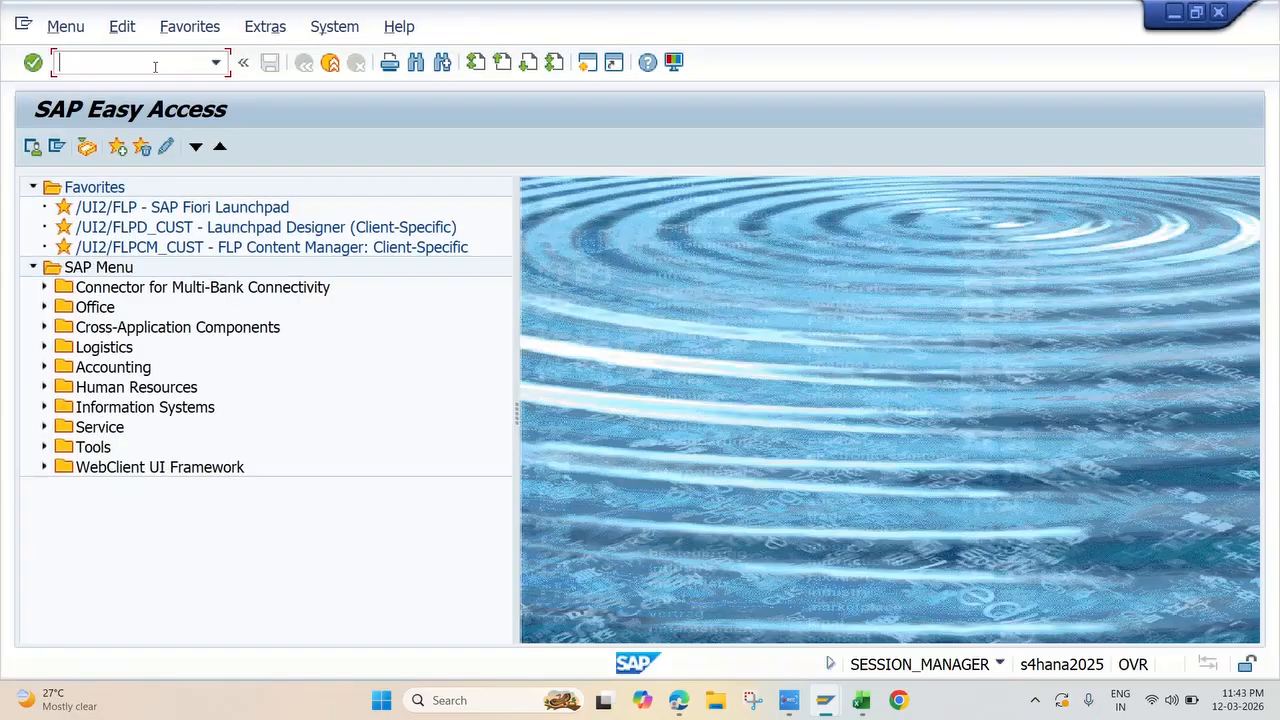
type("FCHN")
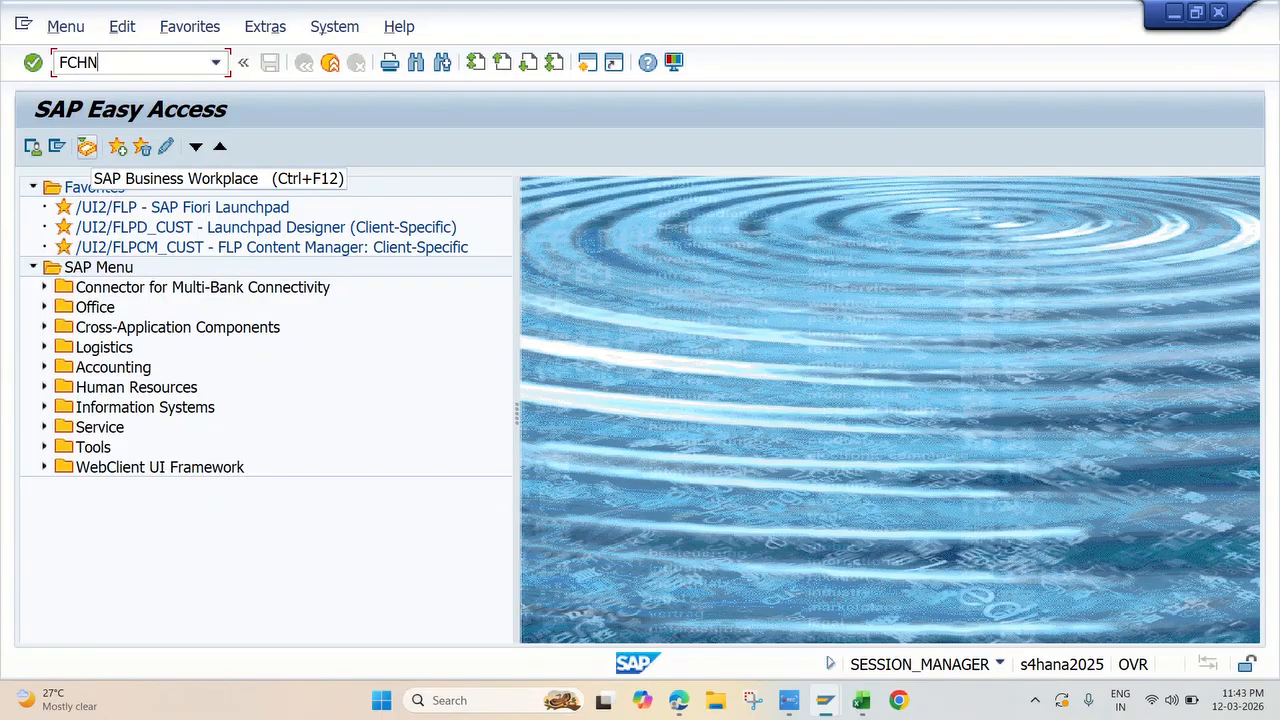
key("Return")
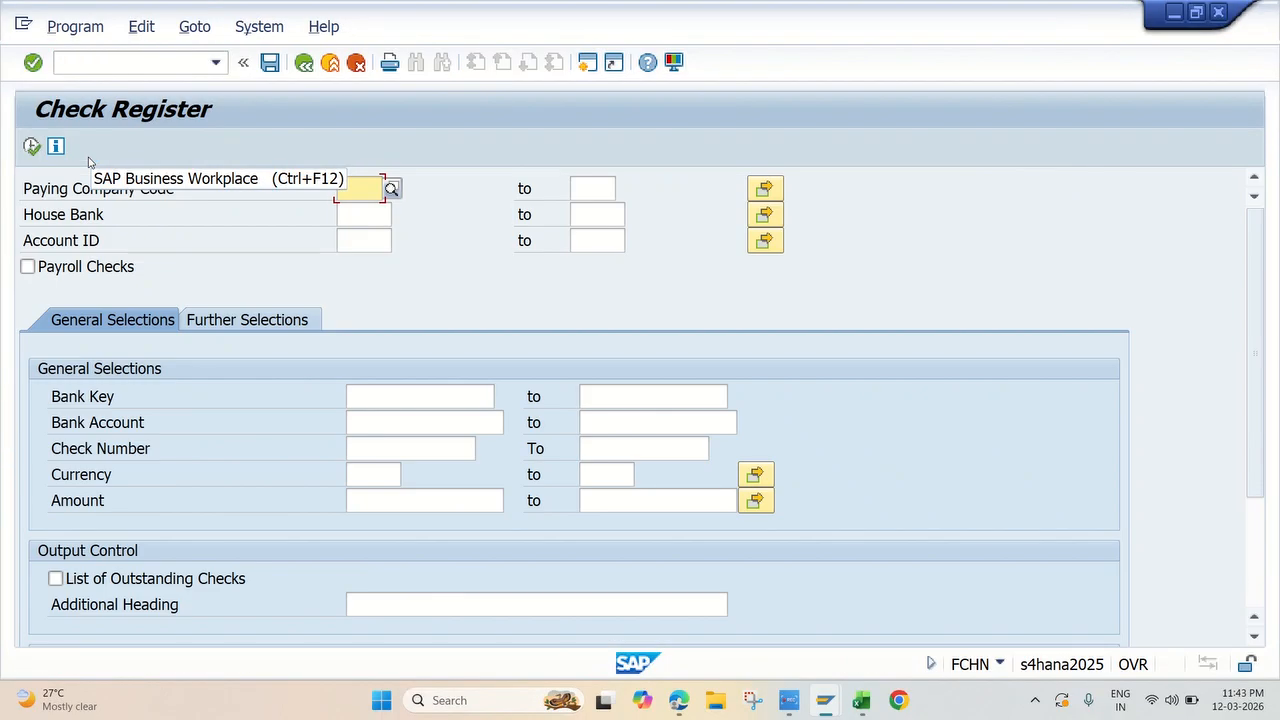
Step: Run the check register for company code JK10, house bank JKHIC and account ID JKHIC, and review the manually created checks and totals
left_click(348, 193)
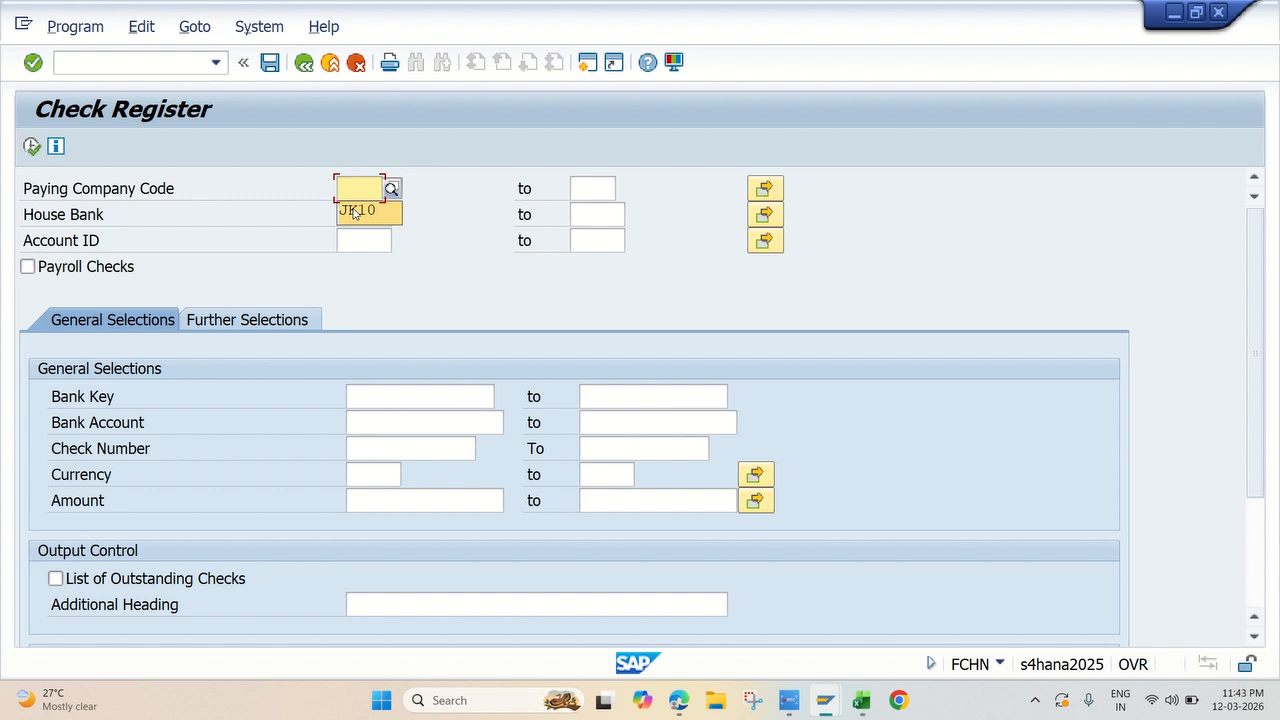
left_click(354, 208)
left_click(368, 213)
left_click(366, 236)
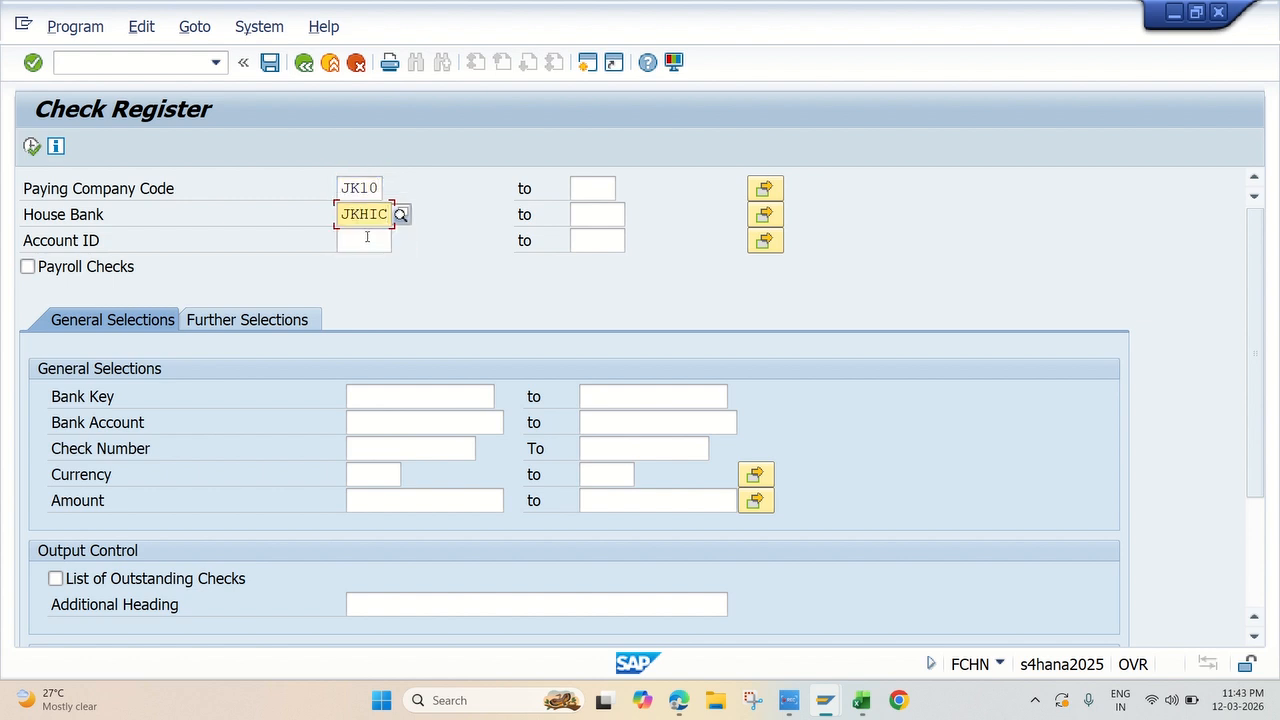
left_click(368, 240)
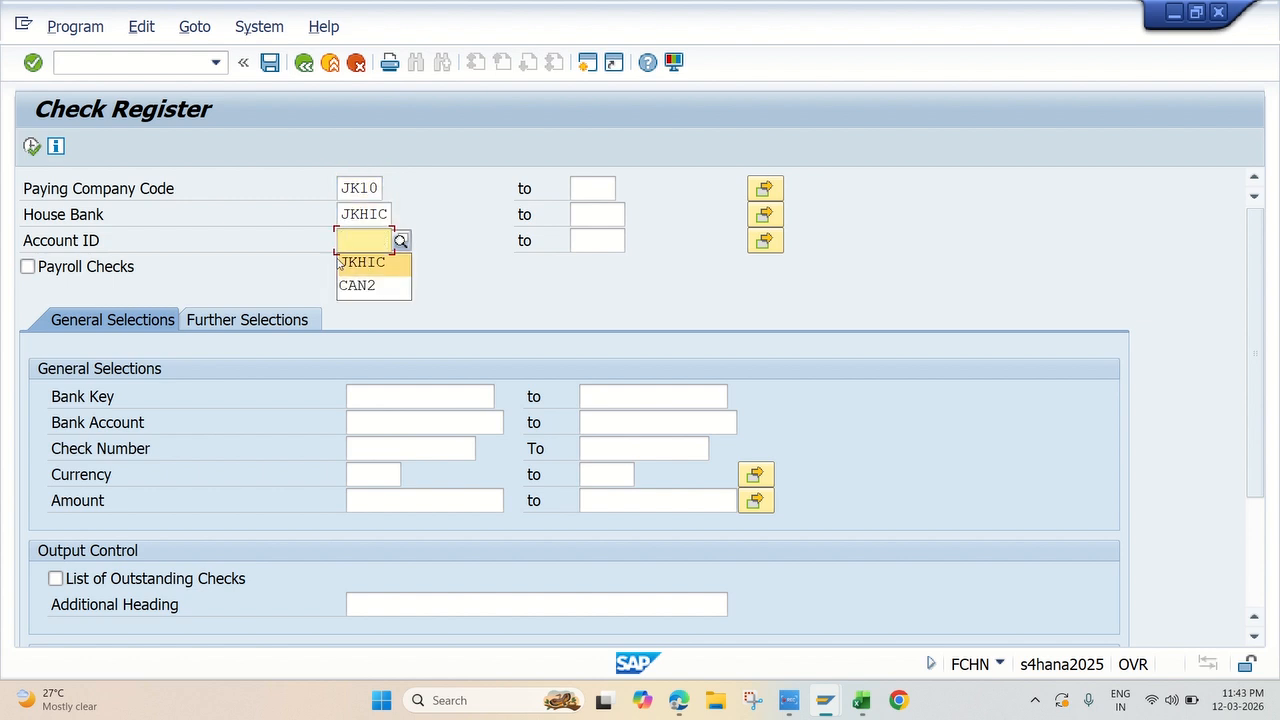
left_click(469, 264)
left_click(367, 246)
left_click(371, 262)
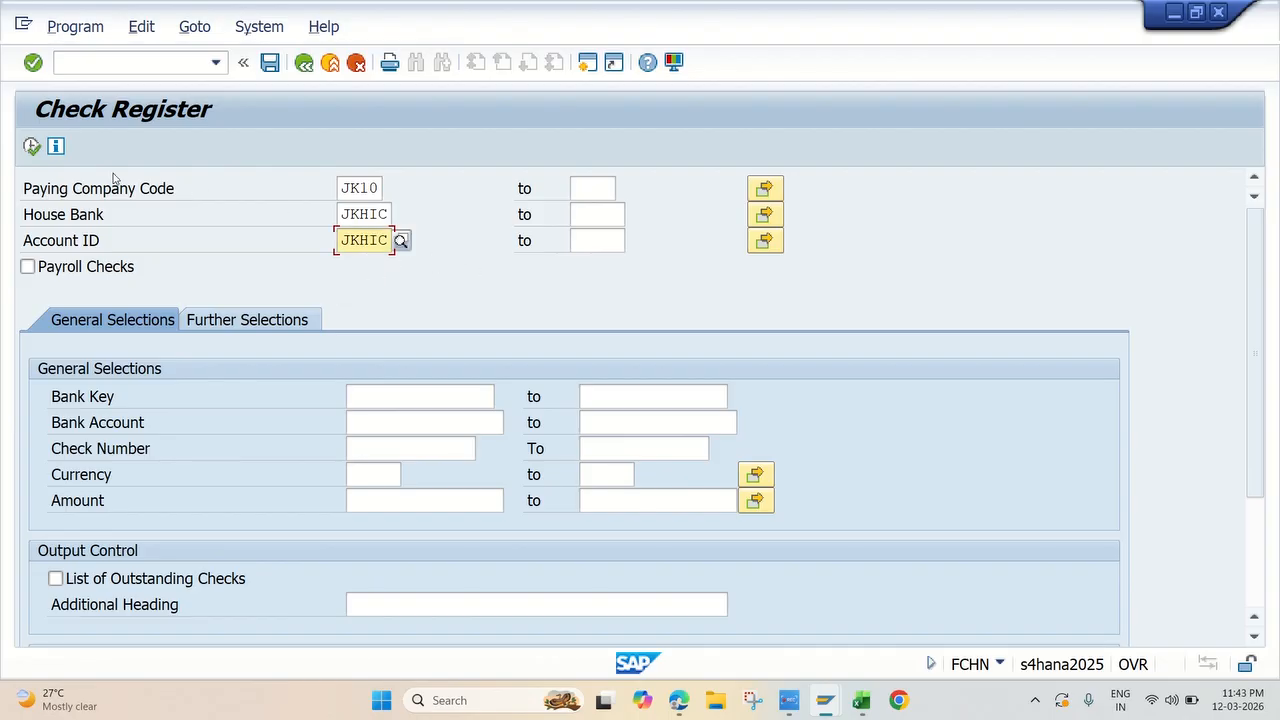
left_click(32, 146)
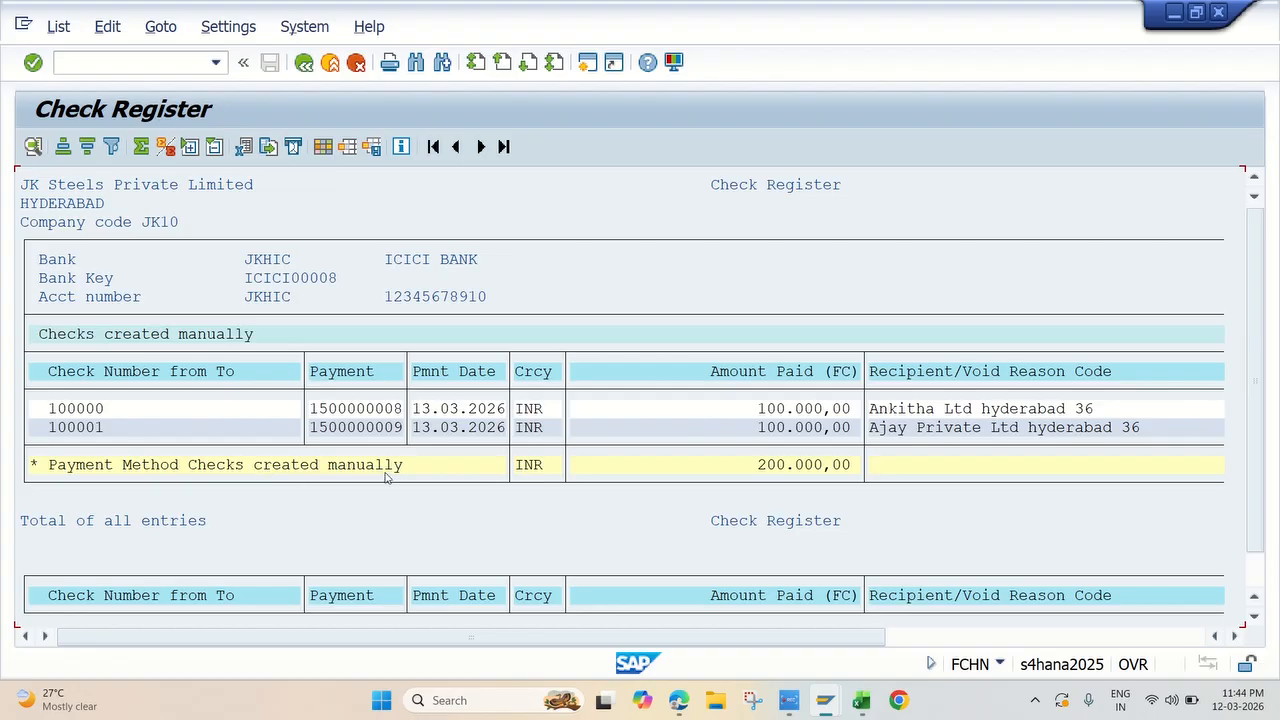
double_click(820, 474)
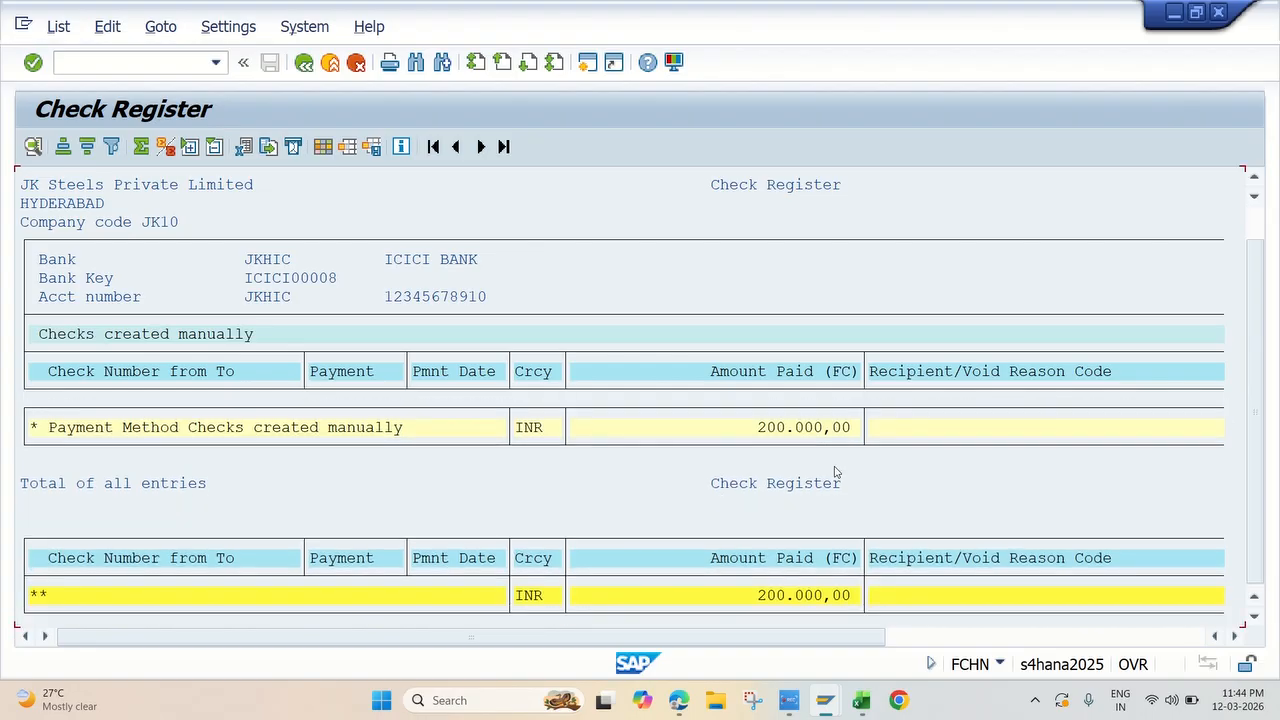
double_click(722, 424)
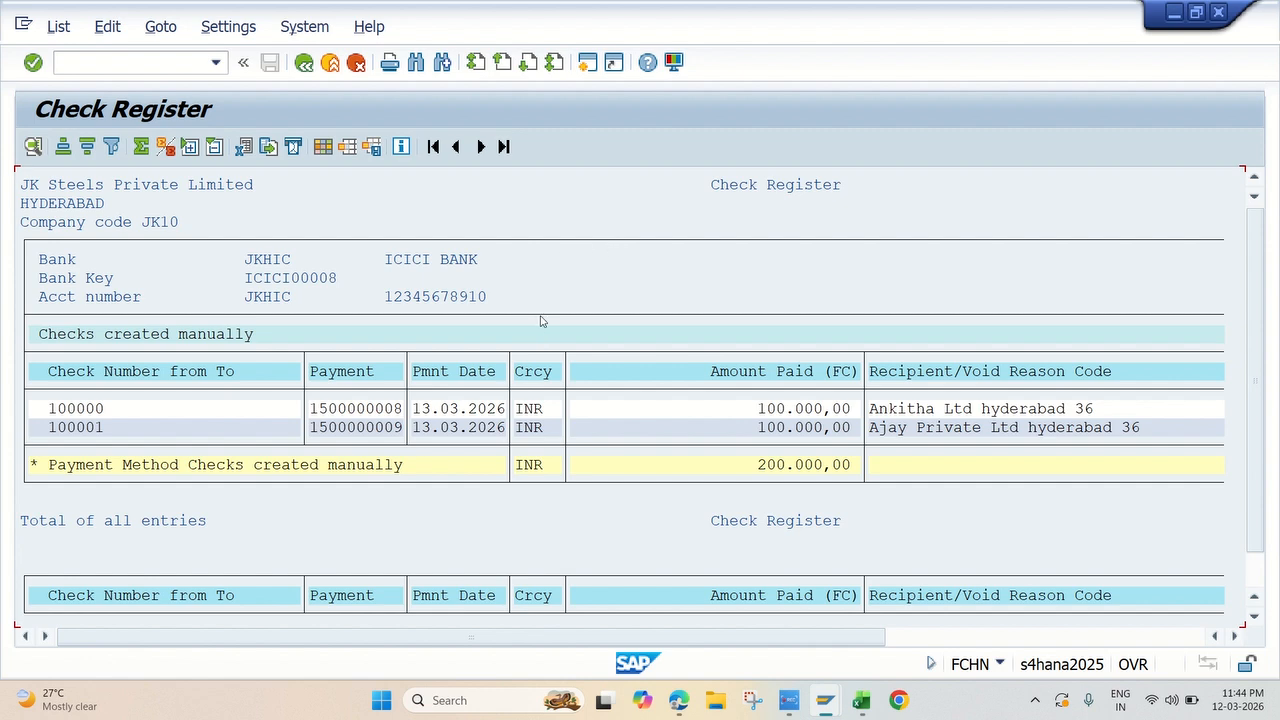
scroll(496, 422, "down", 1)
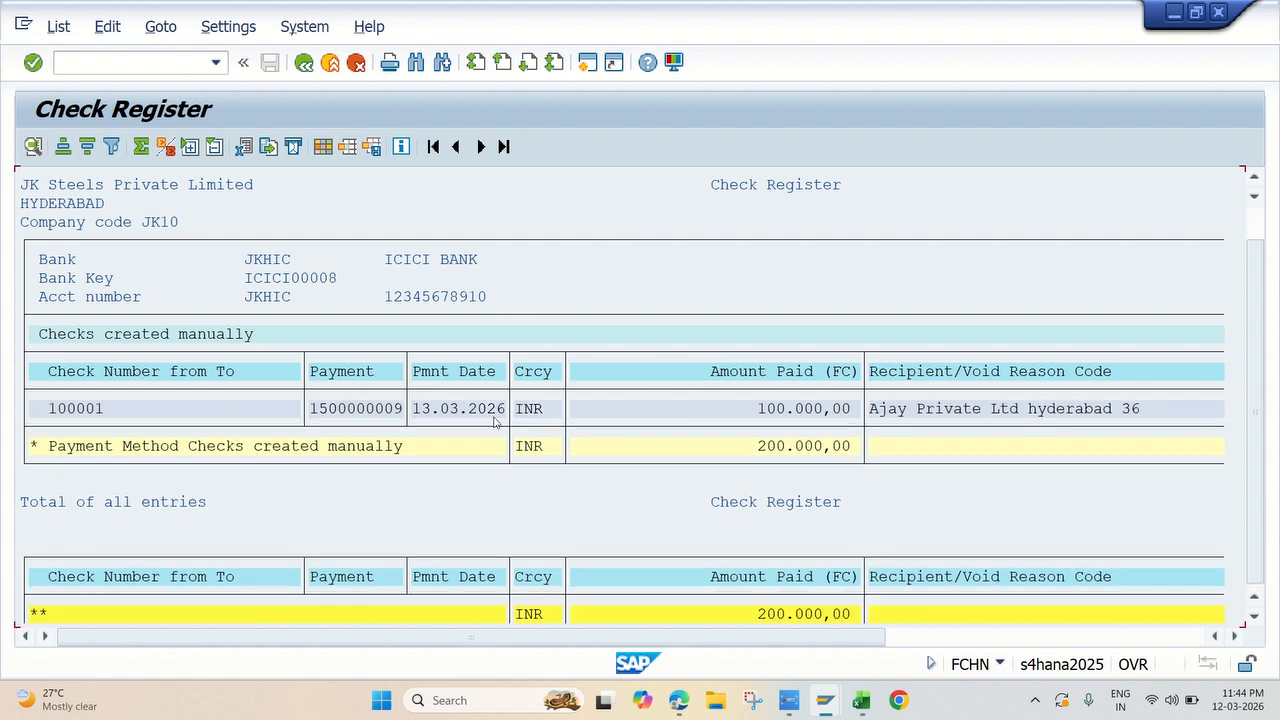
Step: Switch to Excel, fill the Display Check Register FCHN topic 16 yellow, and select the FCH9 code for voiding the issued check
left_click(789, 700)
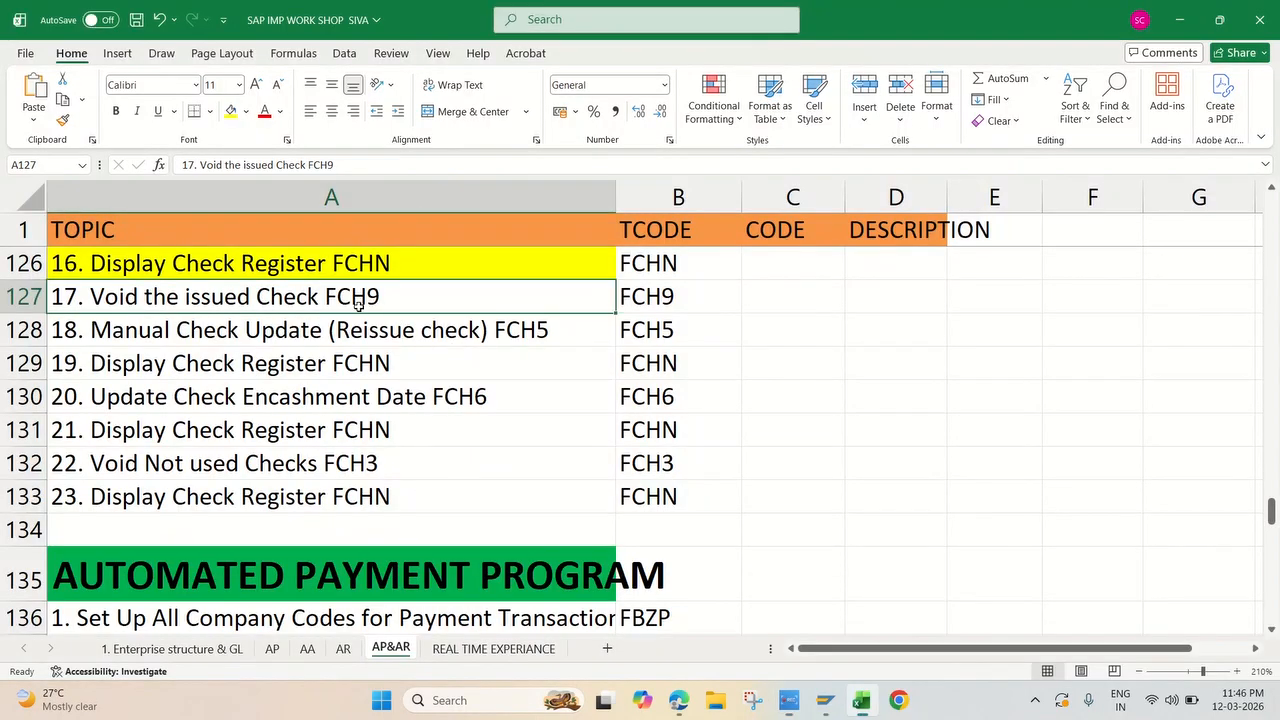
scroll(300, 348, "up", 1)
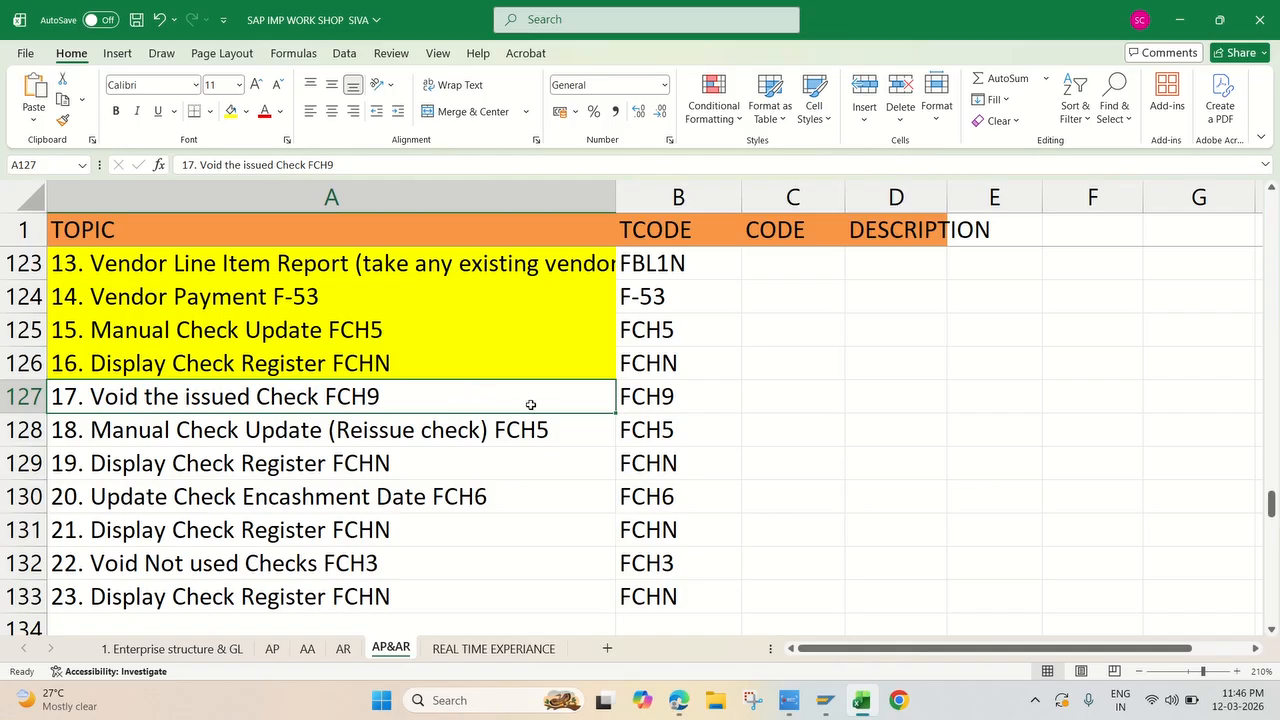
left_click(626, 404)
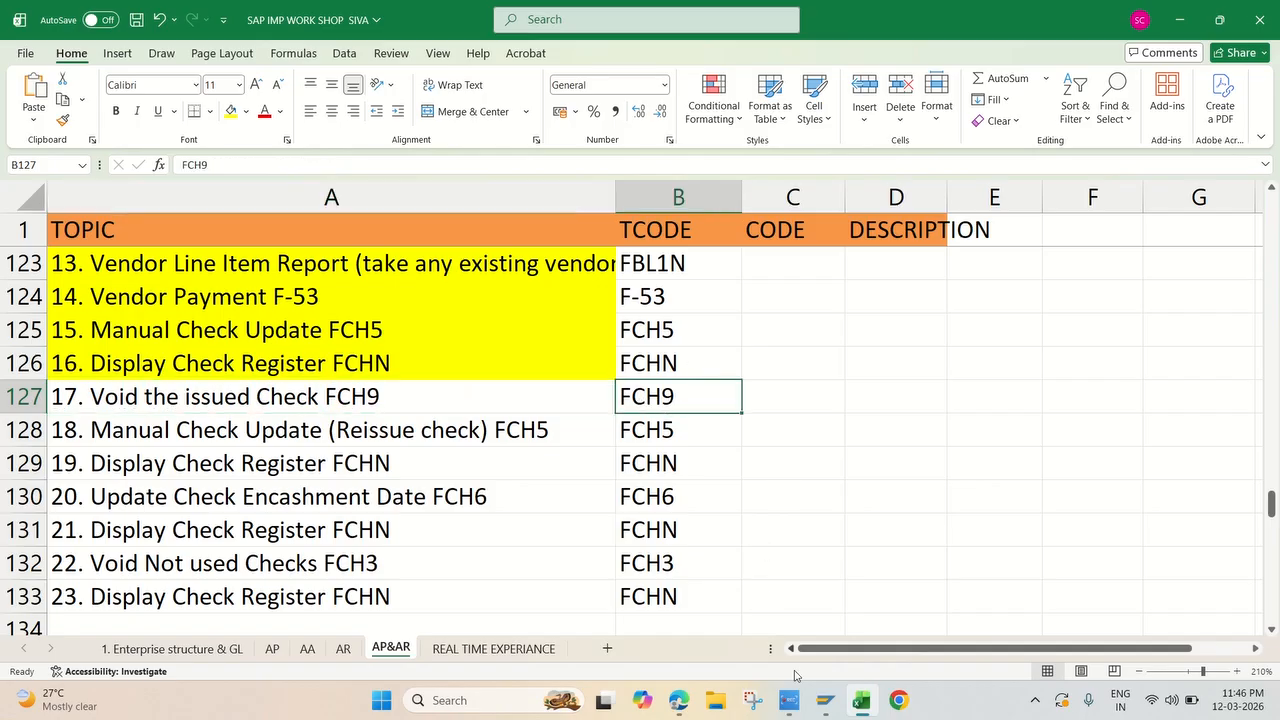
Step: Return to SAP Easy Access, collapse the Accounts Payable Account folder, and expand the Environment folder
left_click(825, 700)
left_click(862, 577)
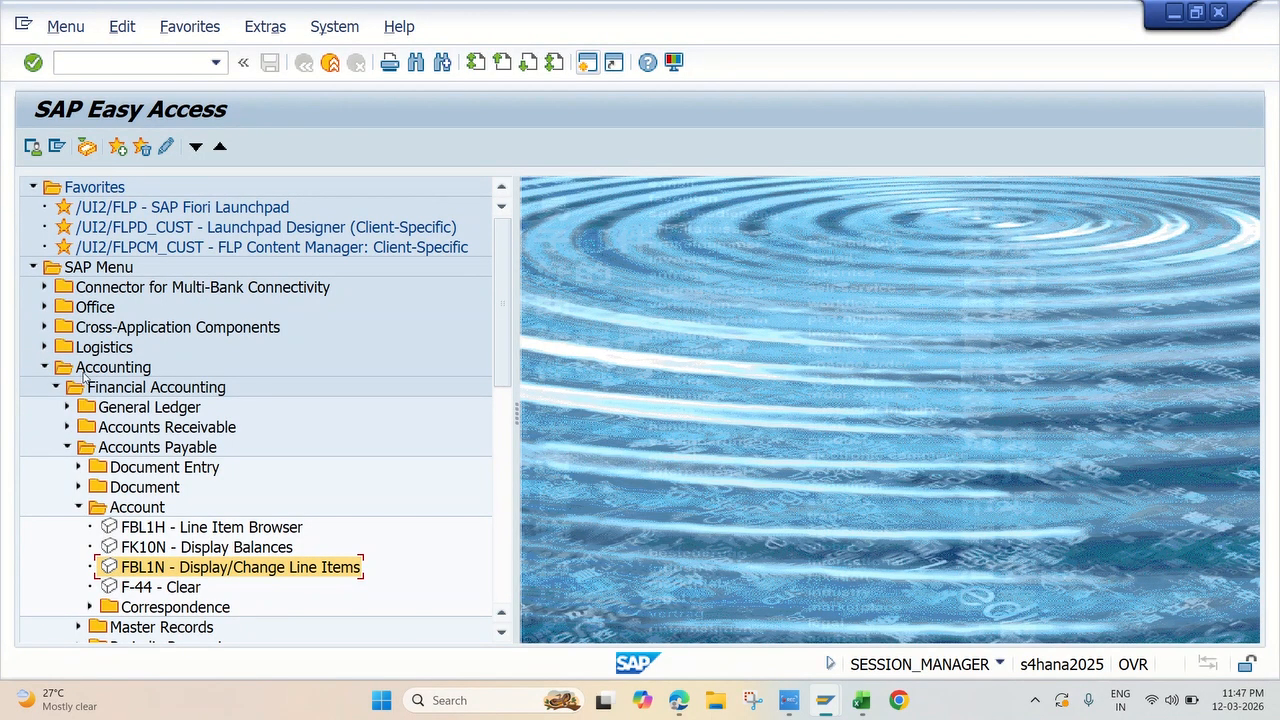
scroll(70, 395, "down", 2)
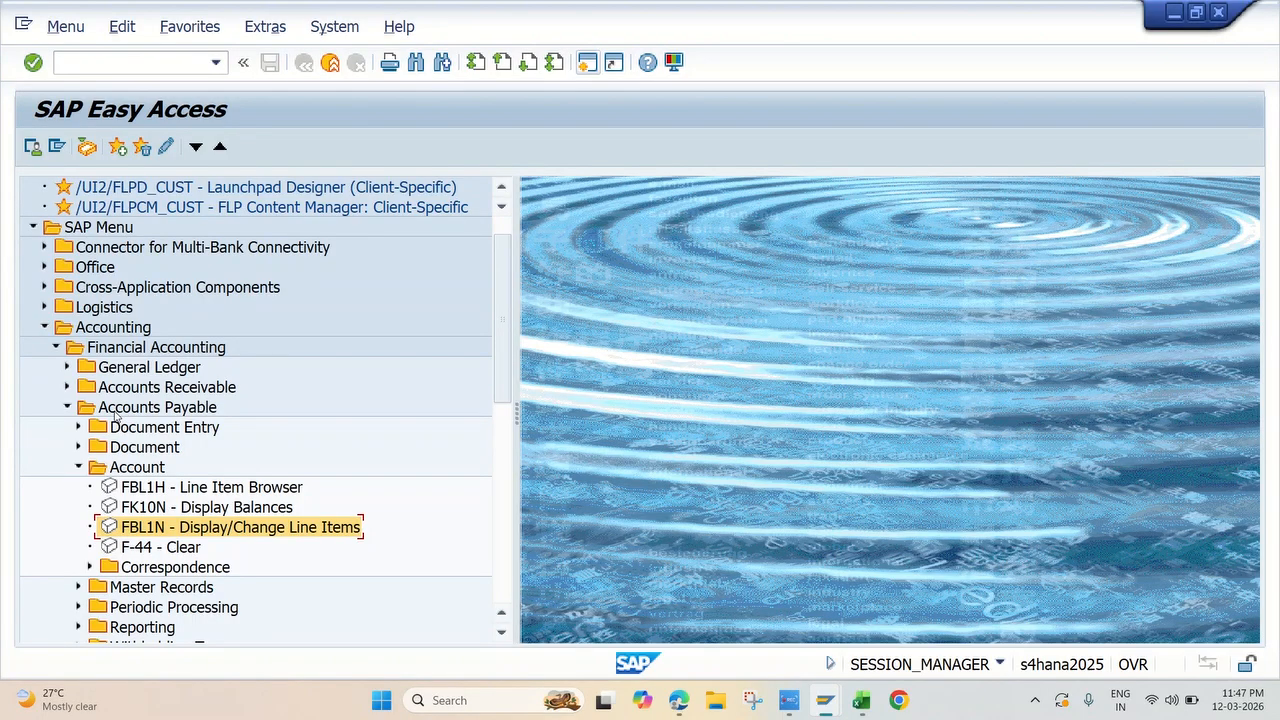
left_click(80, 470)
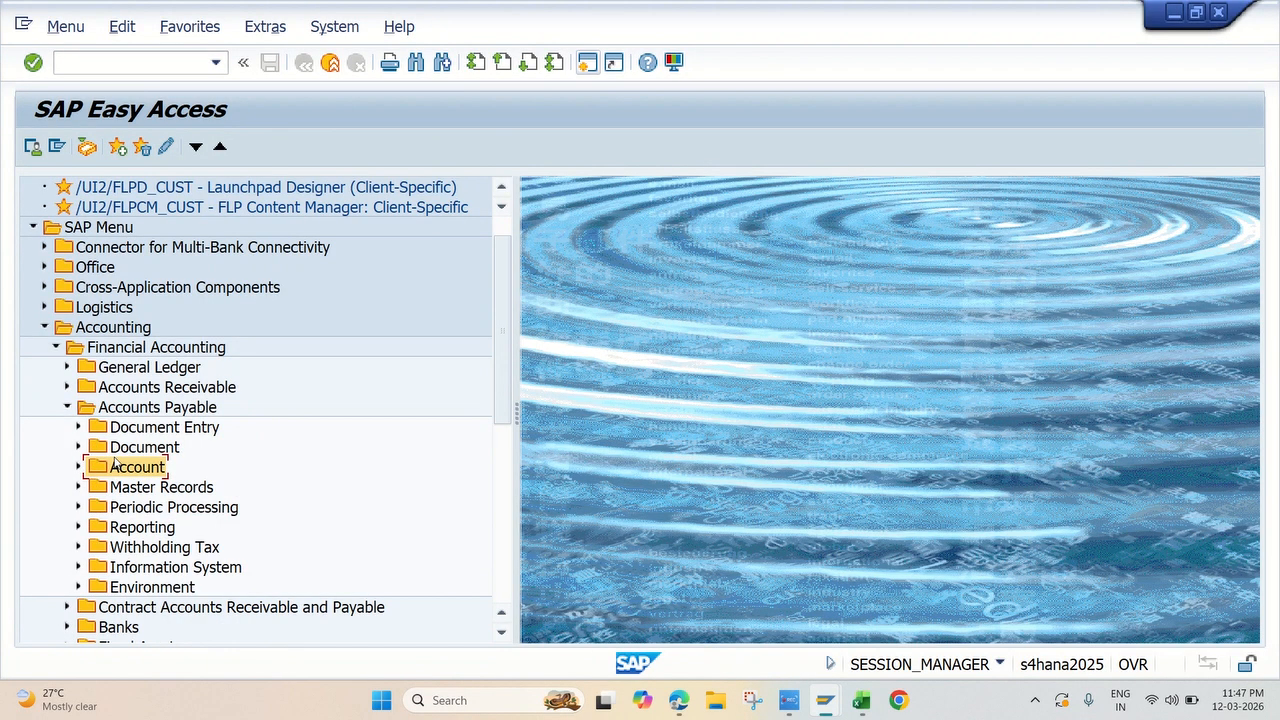
scroll(163, 501, "down", 2)
left_click(79, 547)
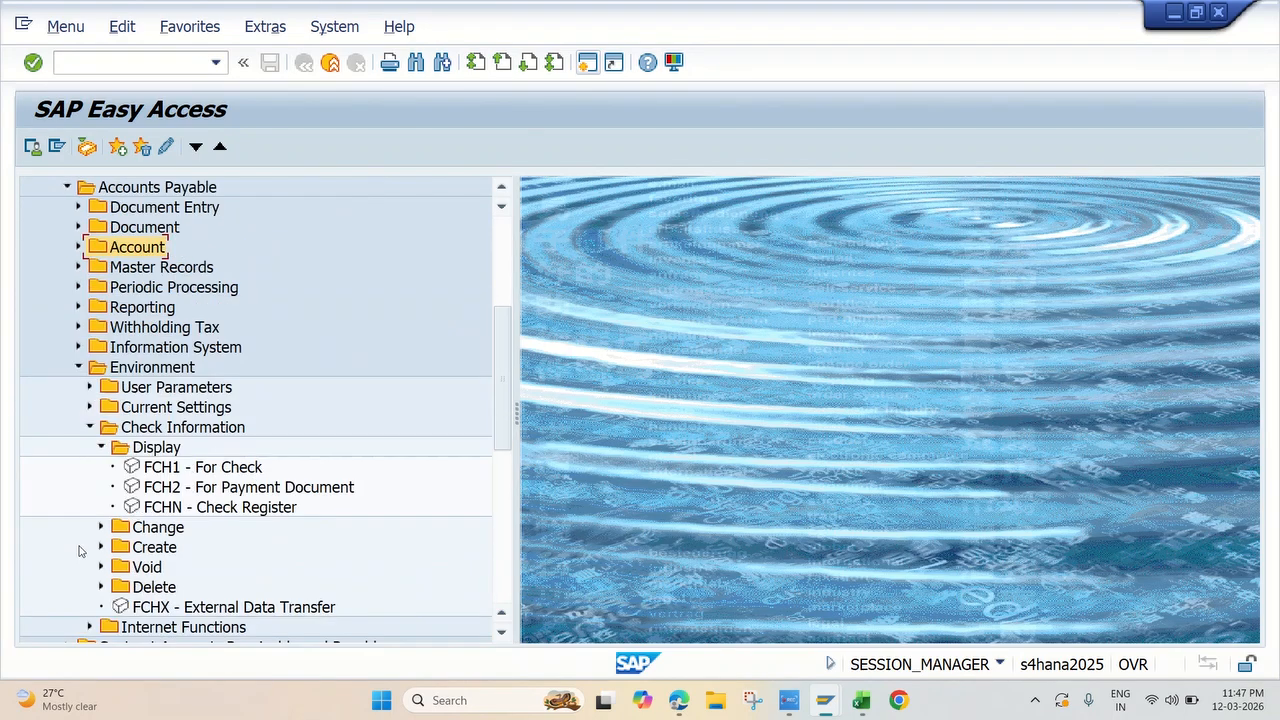
Step: Collapse the Display folder under Check Information, expand Void, and open FCH9 - Issued Checks
scroll(101, 535, "down", 2)
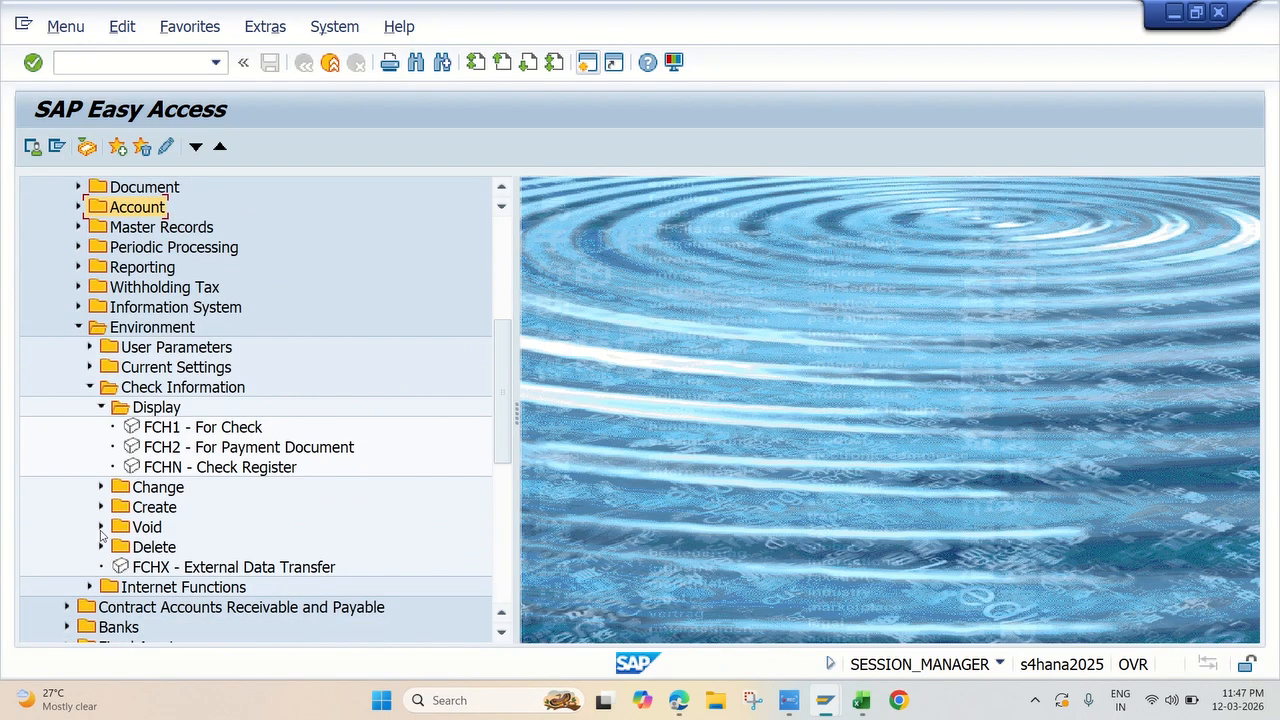
scroll(208, 456, "down", 1)
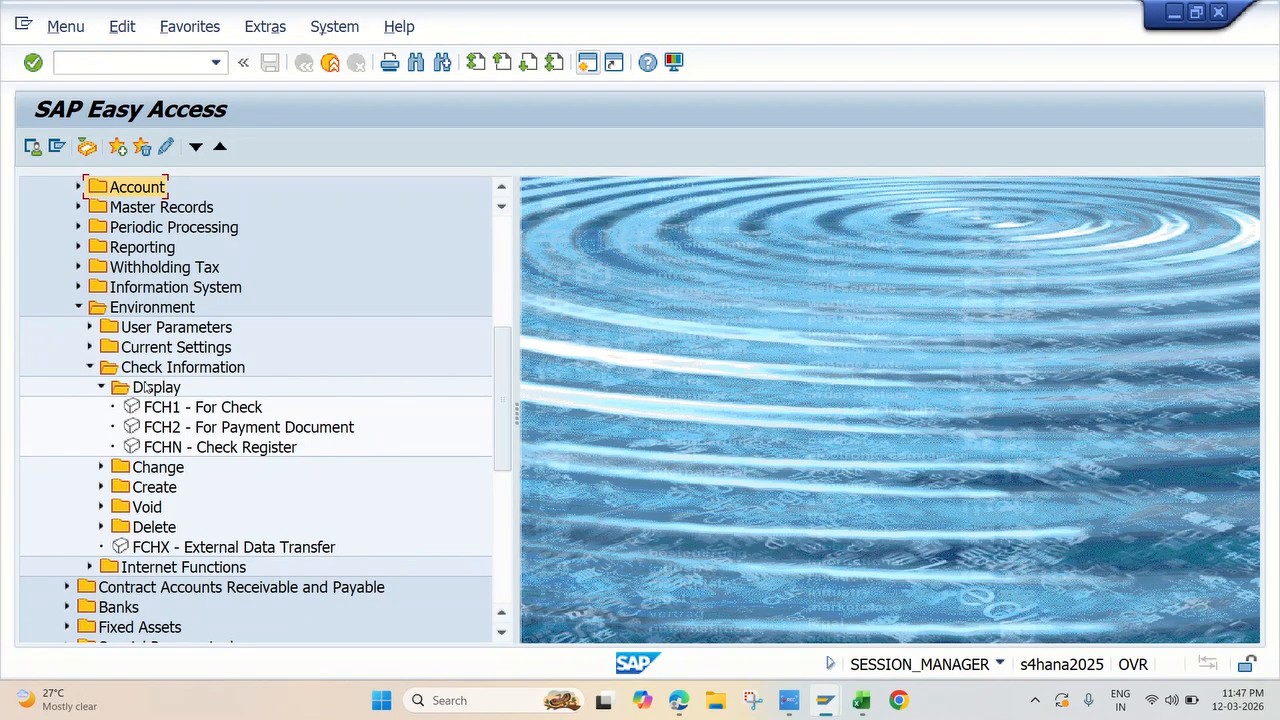
left_click(101, 388)
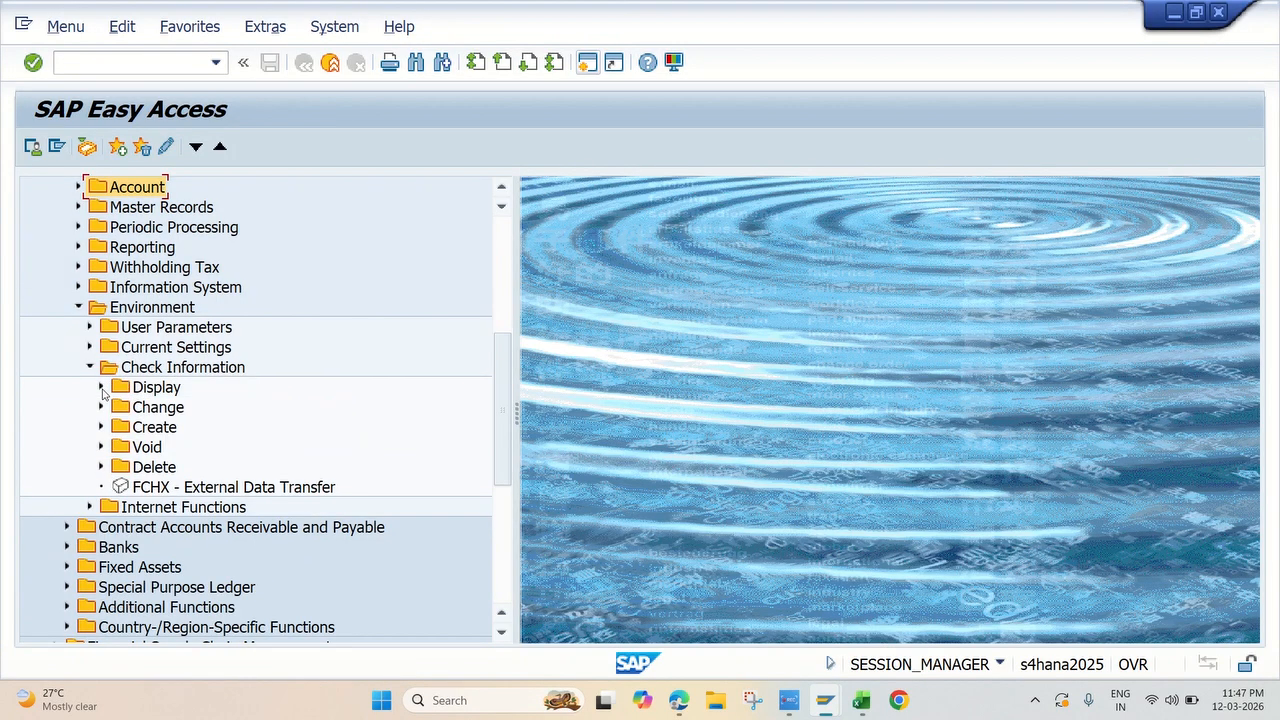
scroll(108, 410, "down", 2)
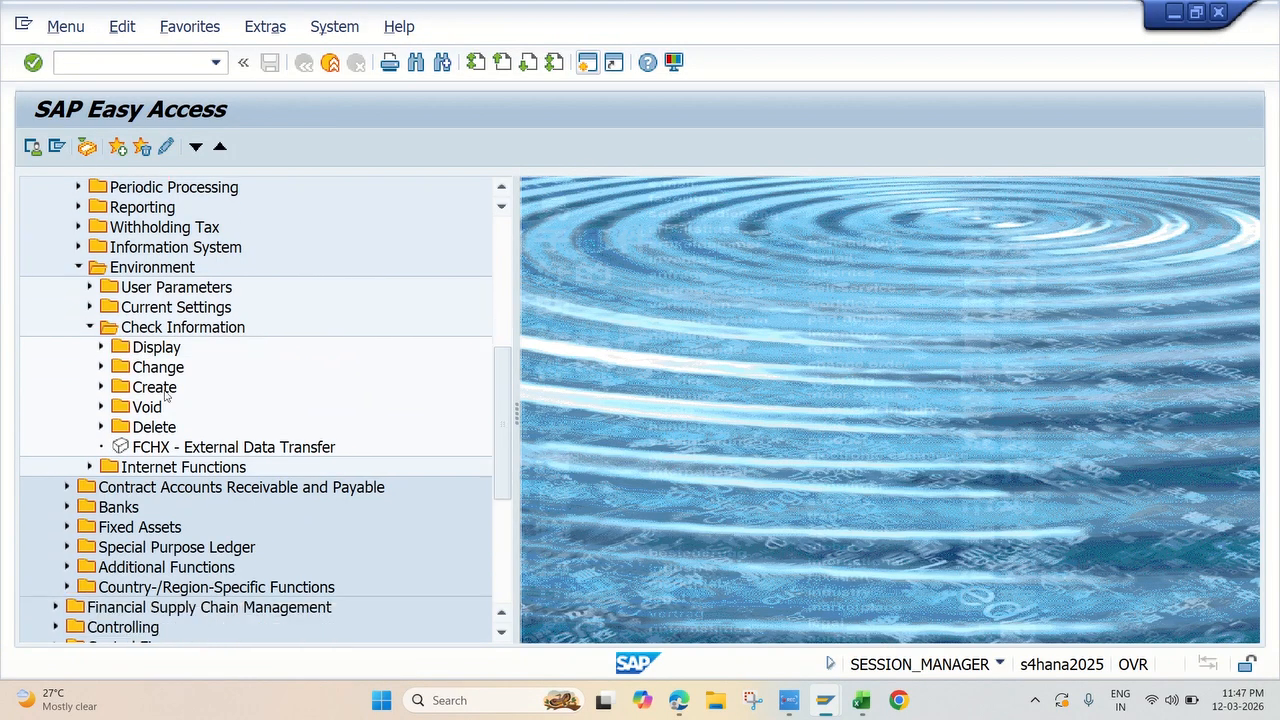
left_click(101, 408)
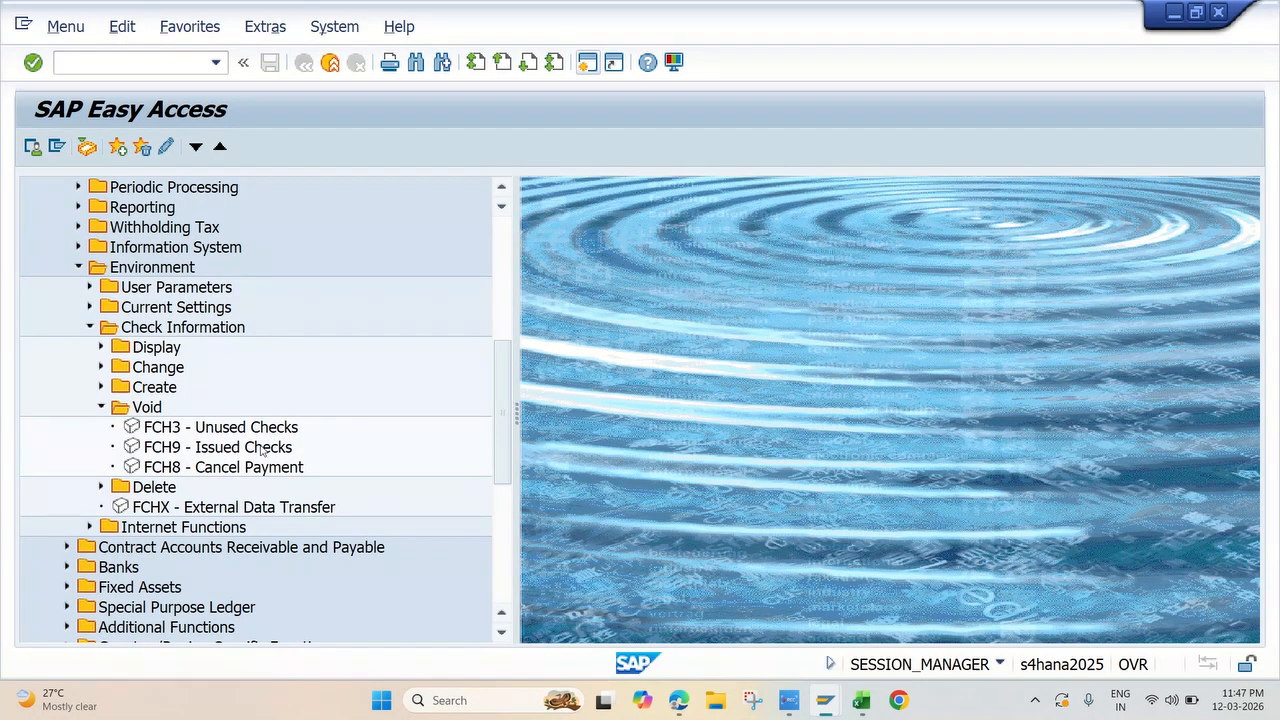
double_click(187, 456)
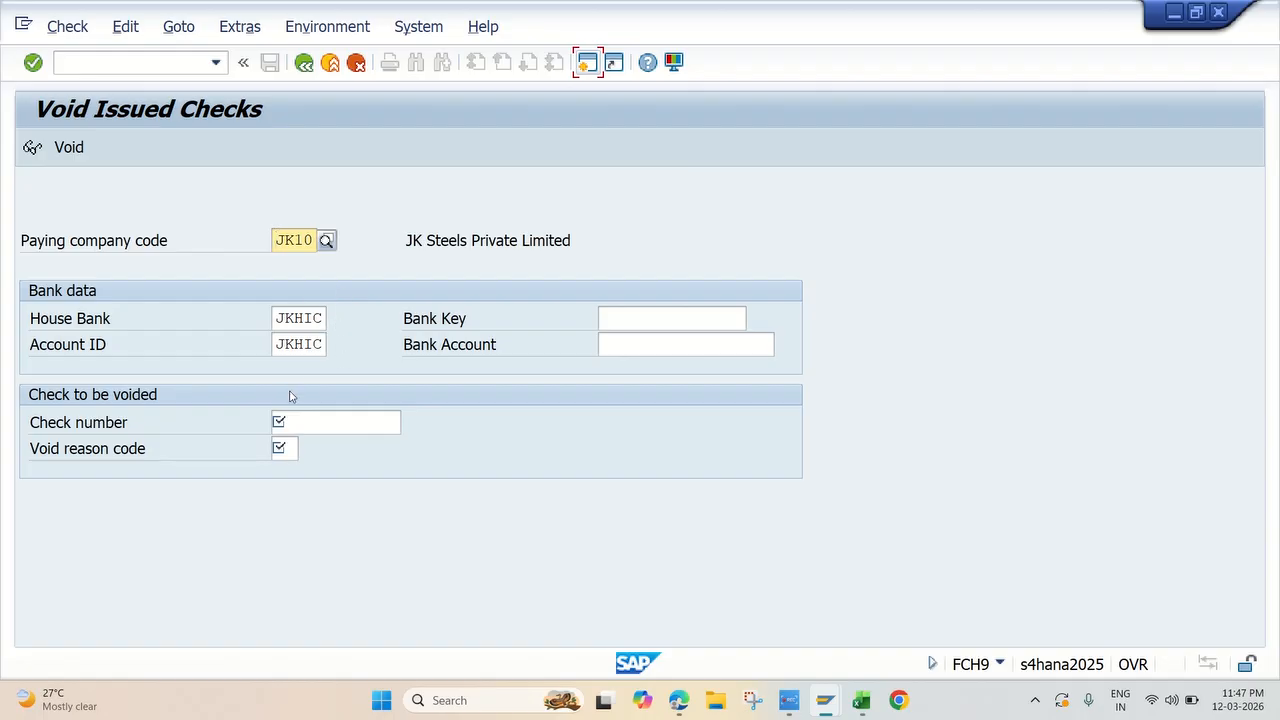
Step: Enter 100001 as the number of the check to void and go to the void reason code
left_click(296, 425)
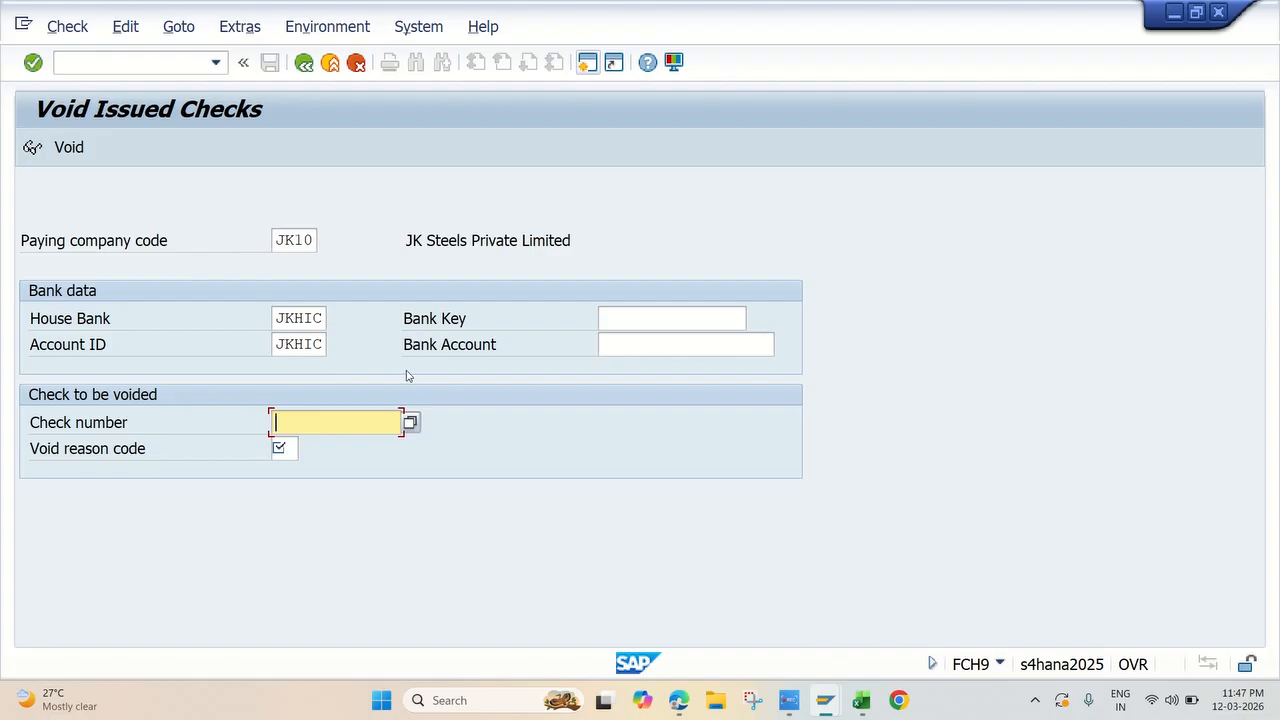
type("10000")
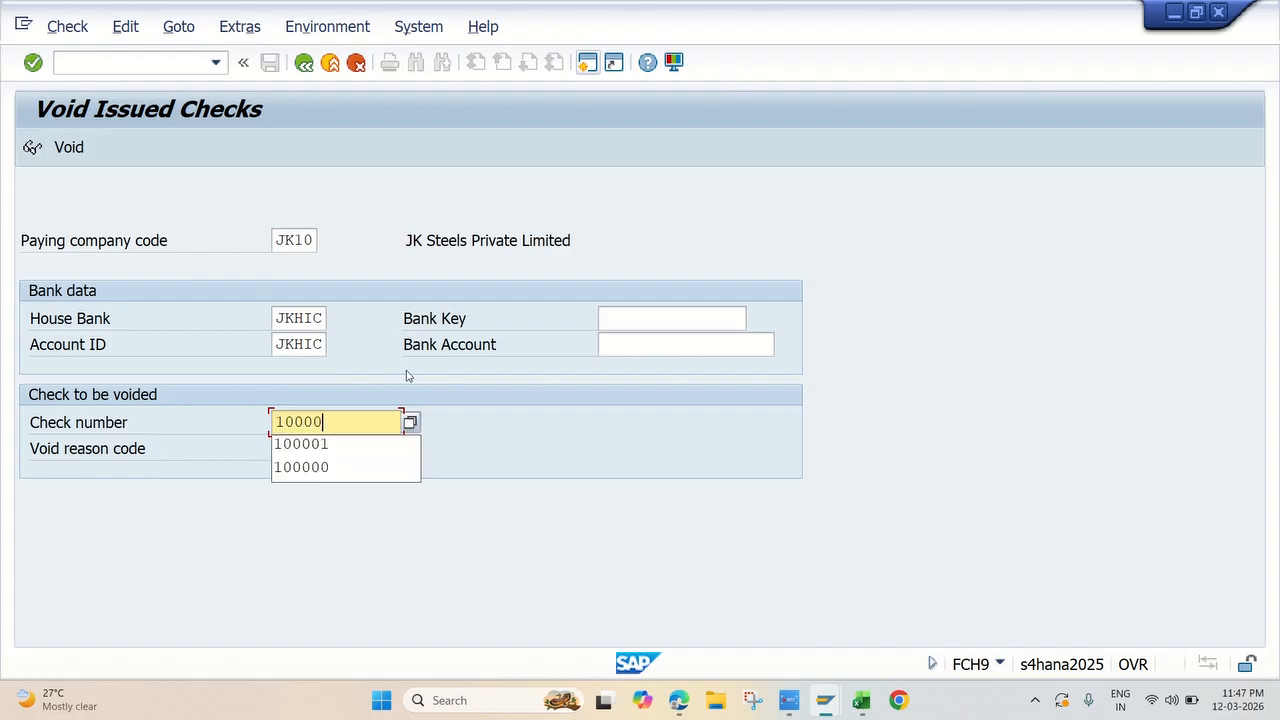
type("1")
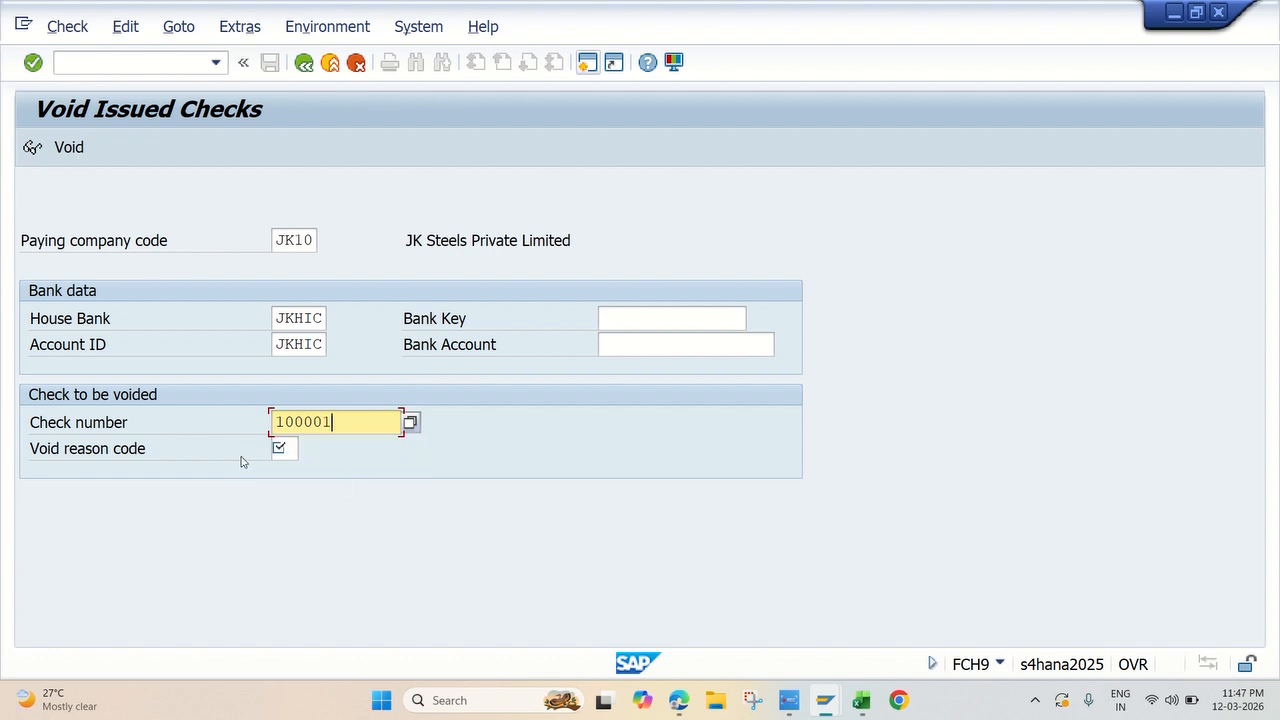
left_click(281, 450)
left_click(307, 449)
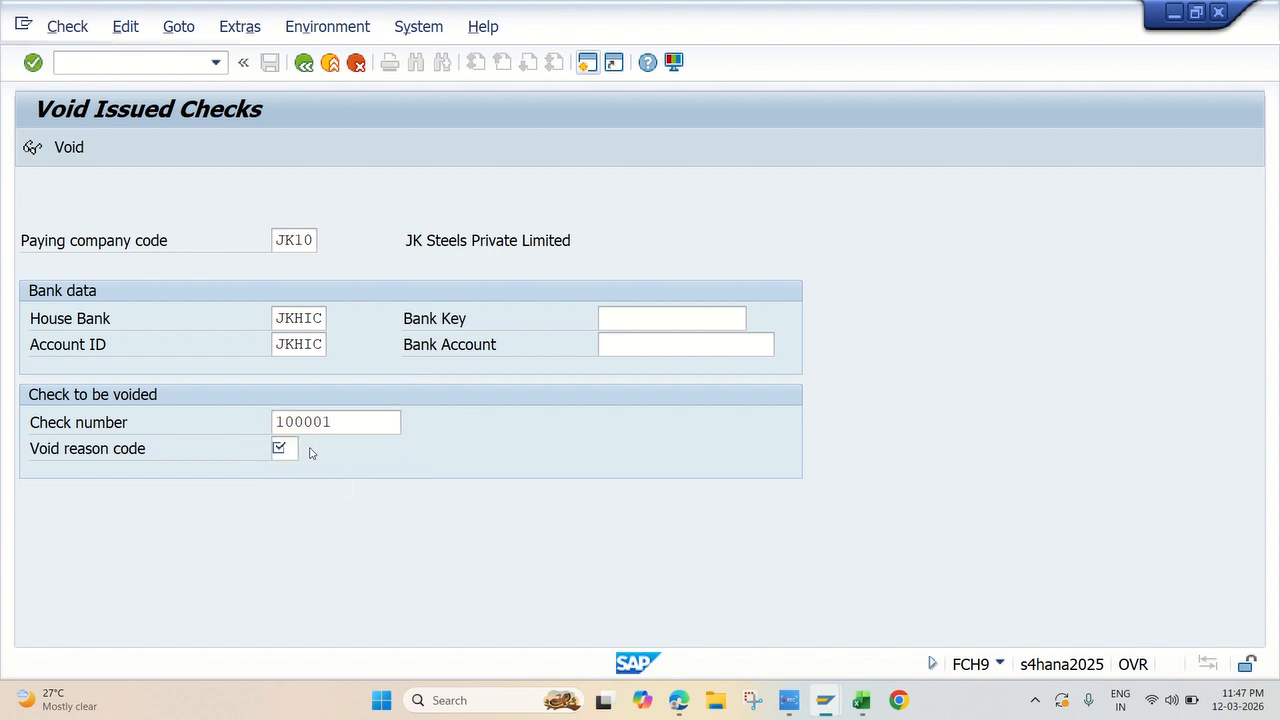
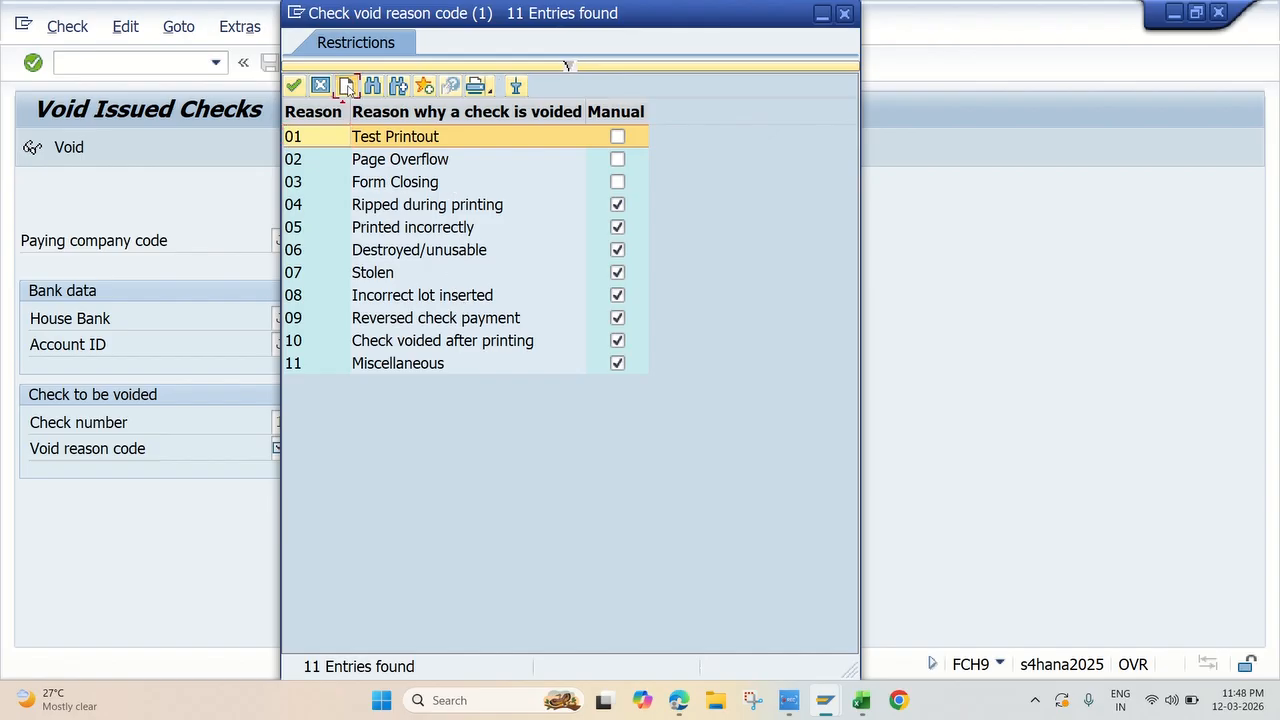
Step: Choose void reason code 07 Stolen for check 100001 and void the check
left_click(346, 86)
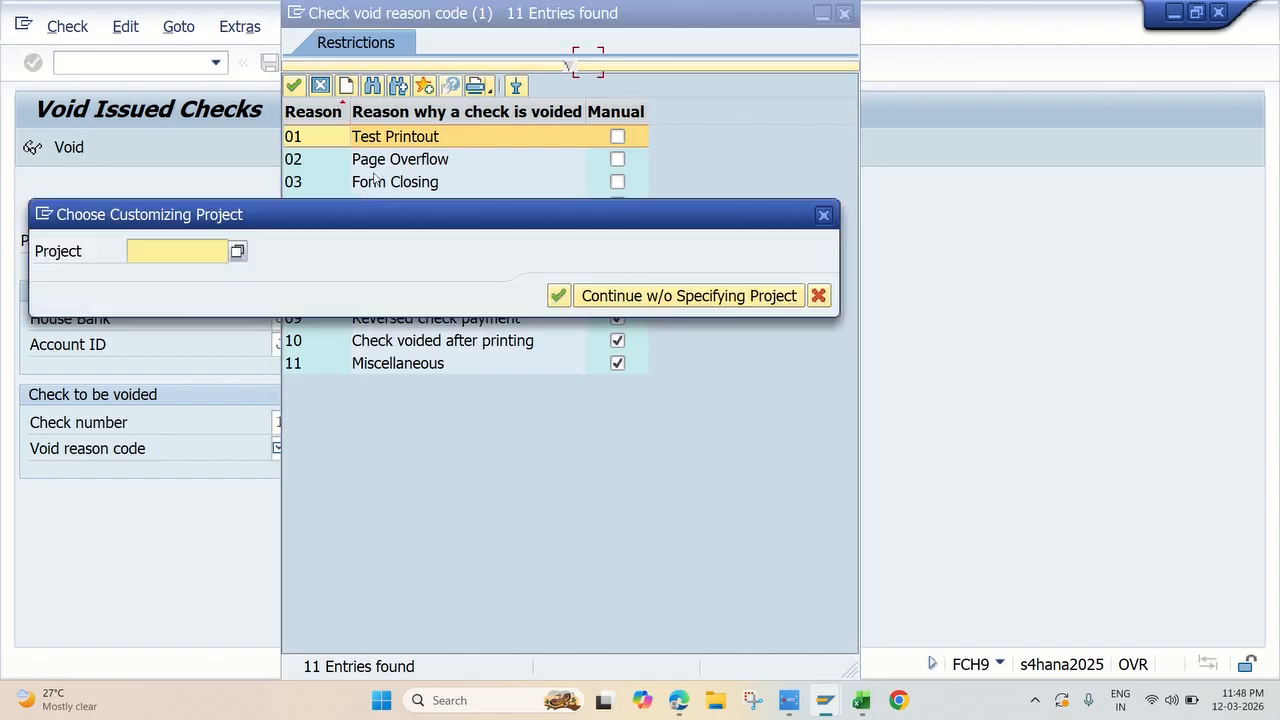
left_click(825, 217)
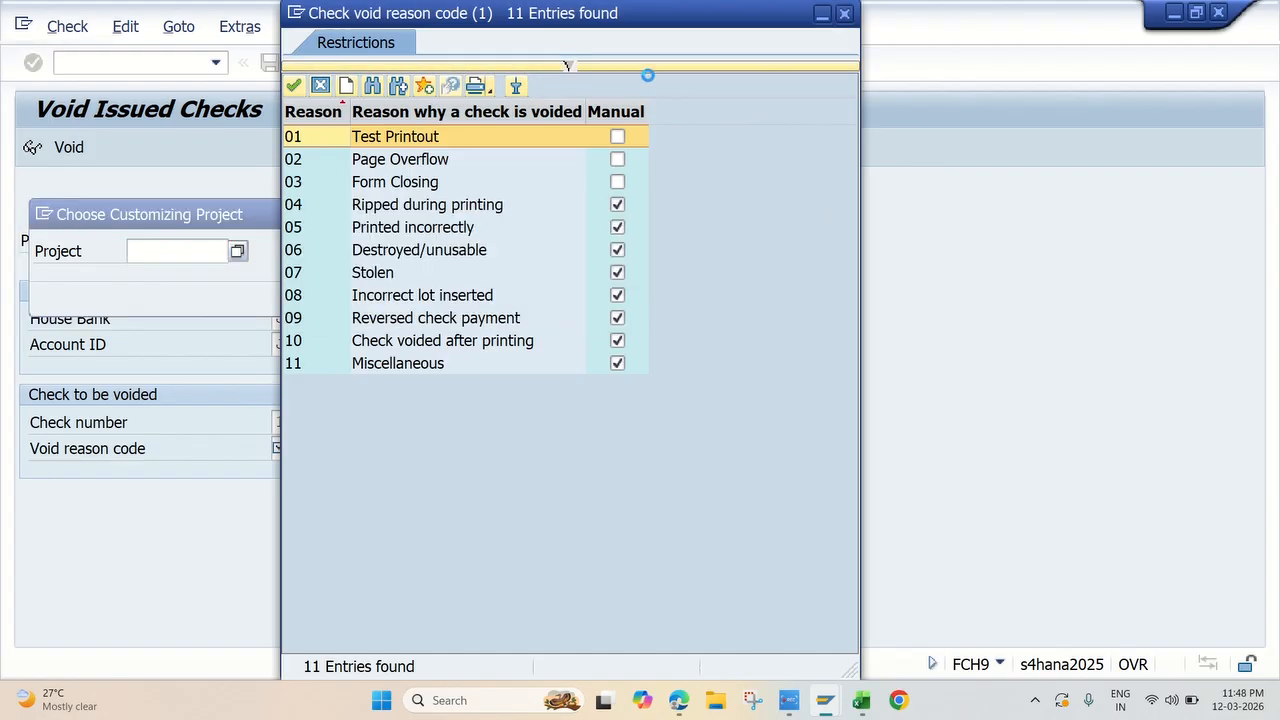
double_click(384, 274)
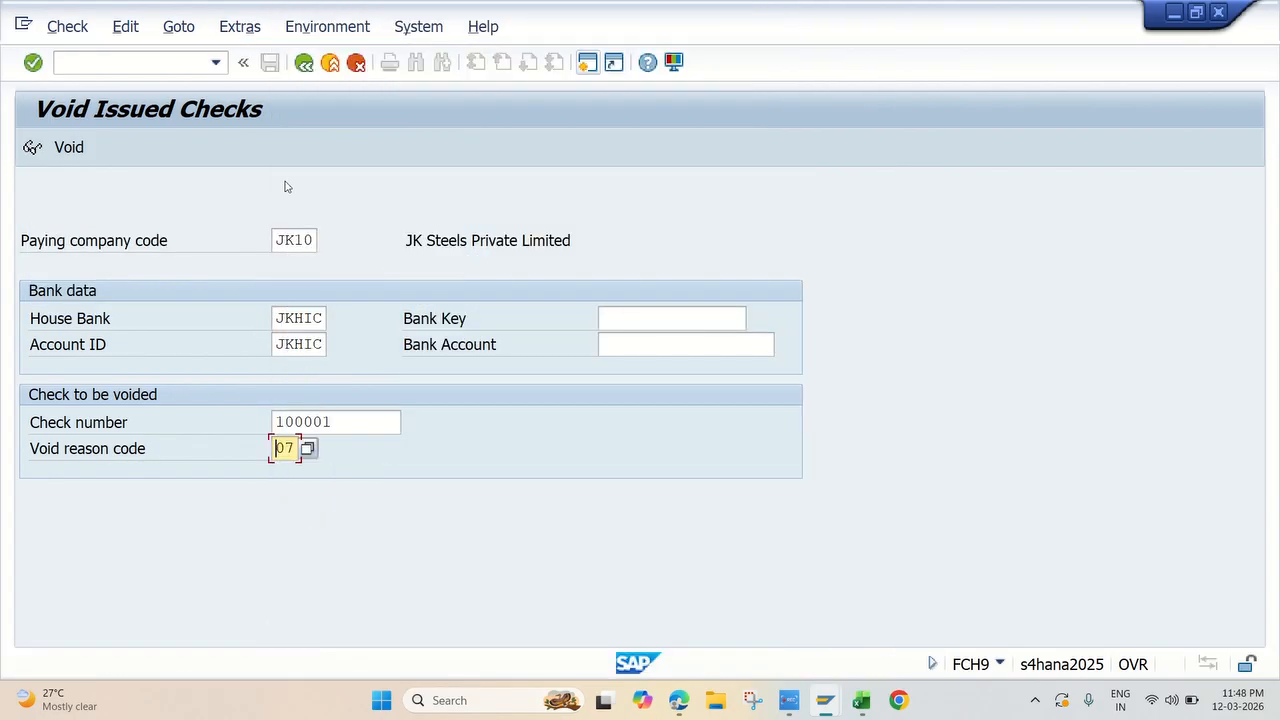
key("Return")
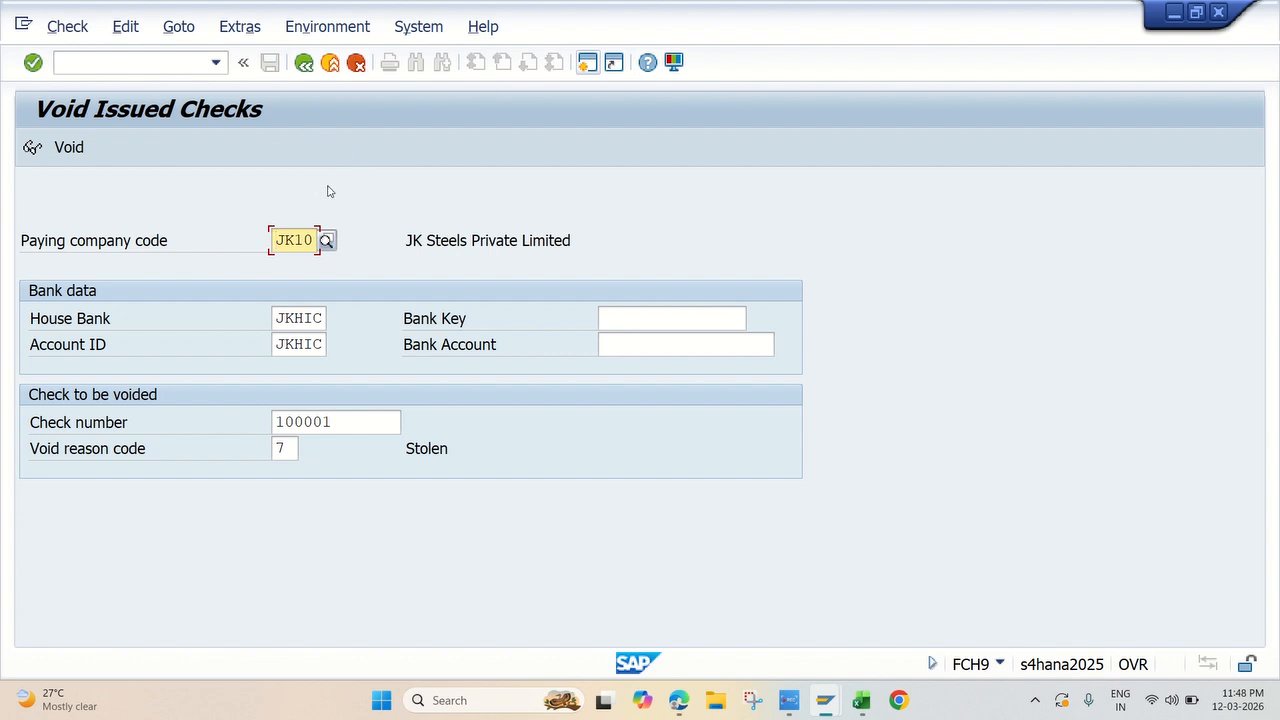
left_click(70, 150)
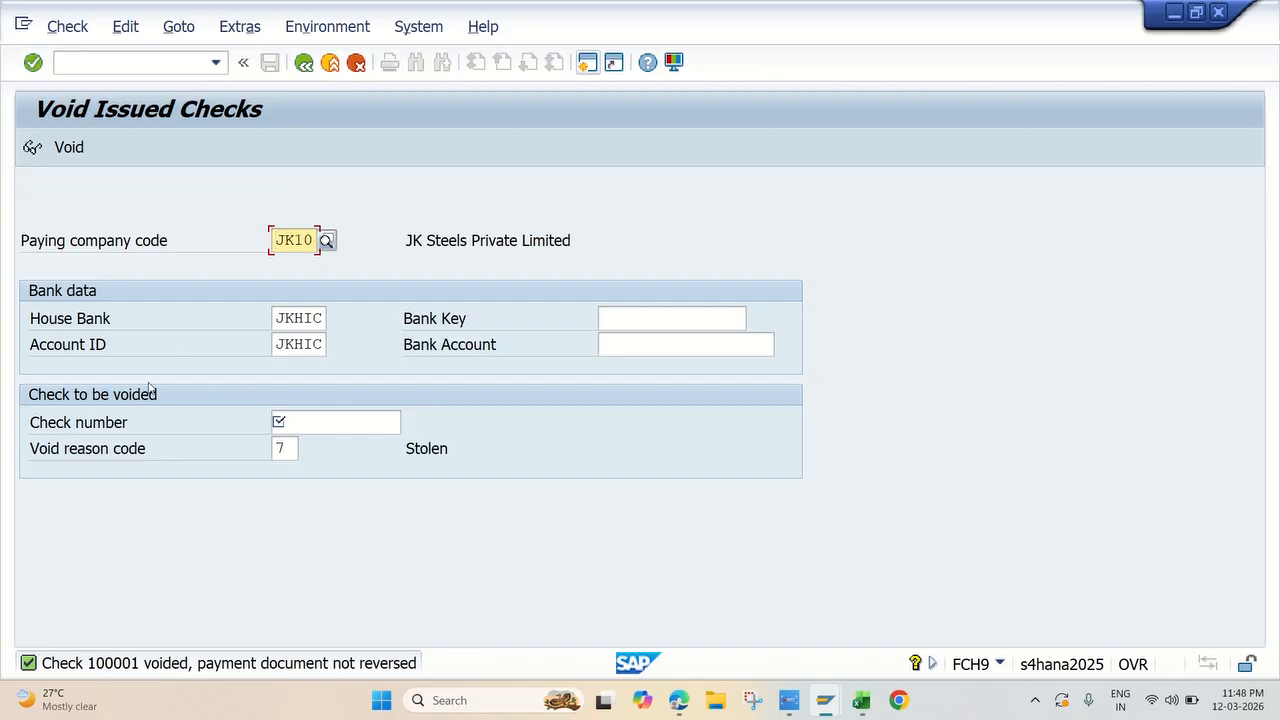
left_click(405, 147)
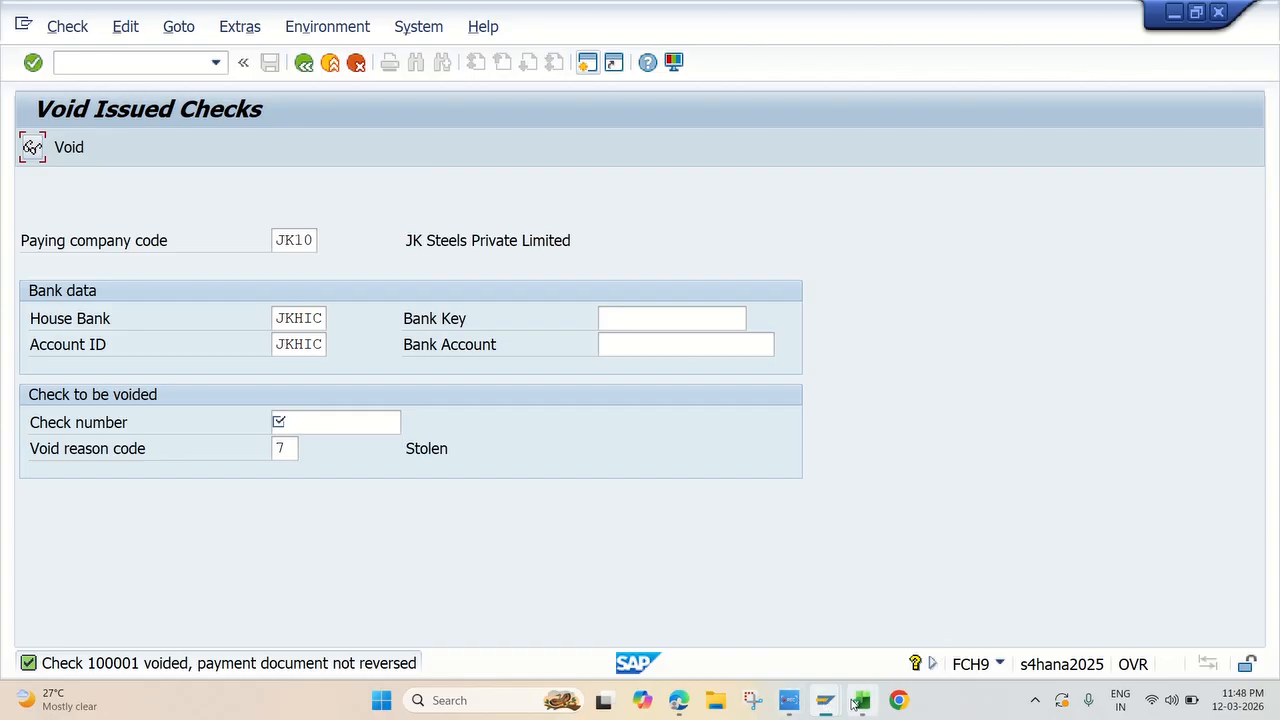
Step: Switch to Excel, fill the Void the issued Check FCH9 topic 17 yellow, and select the Manual Check Update FCH5 topic 18
left_click(779, 706)
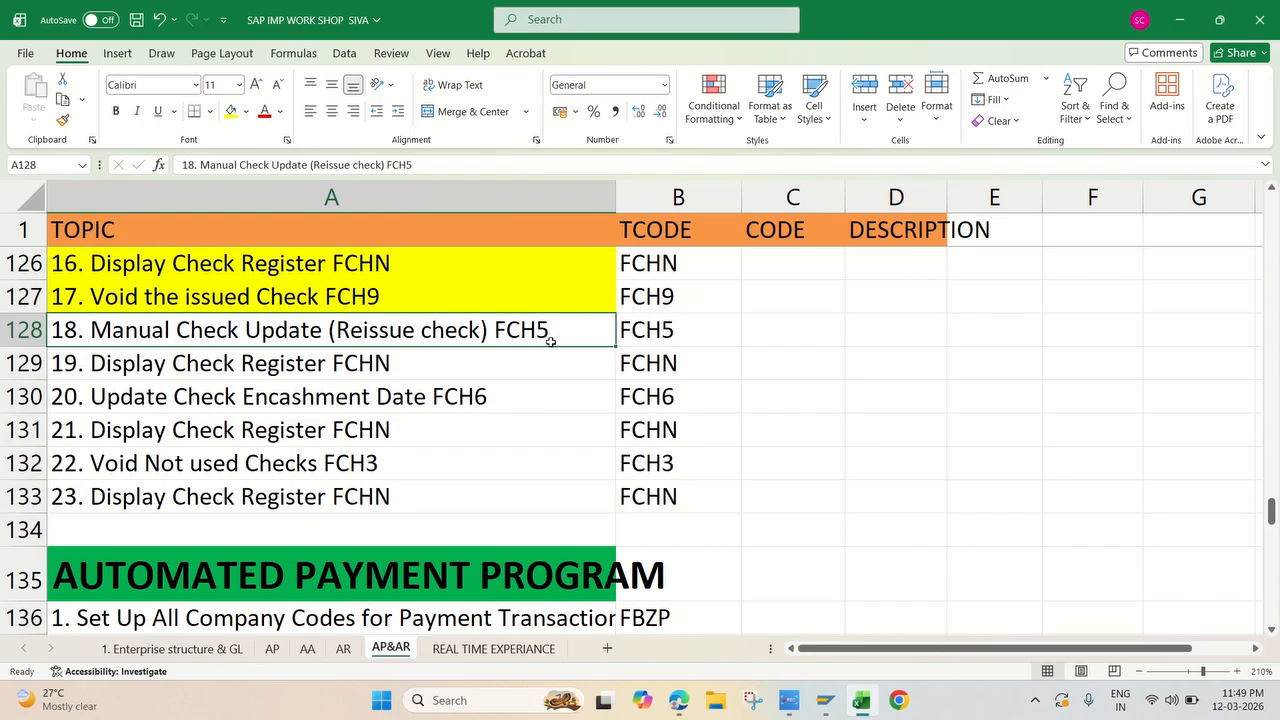
left_click(644, 334)
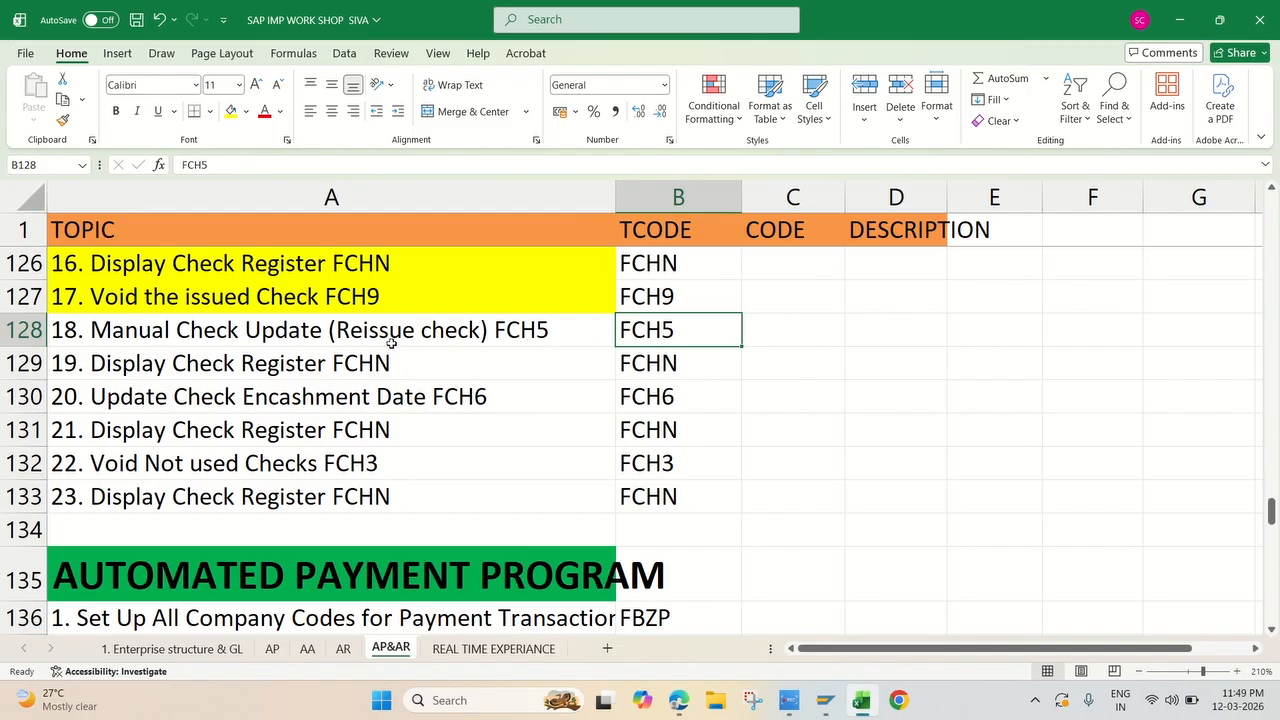
left_click(300, 345)
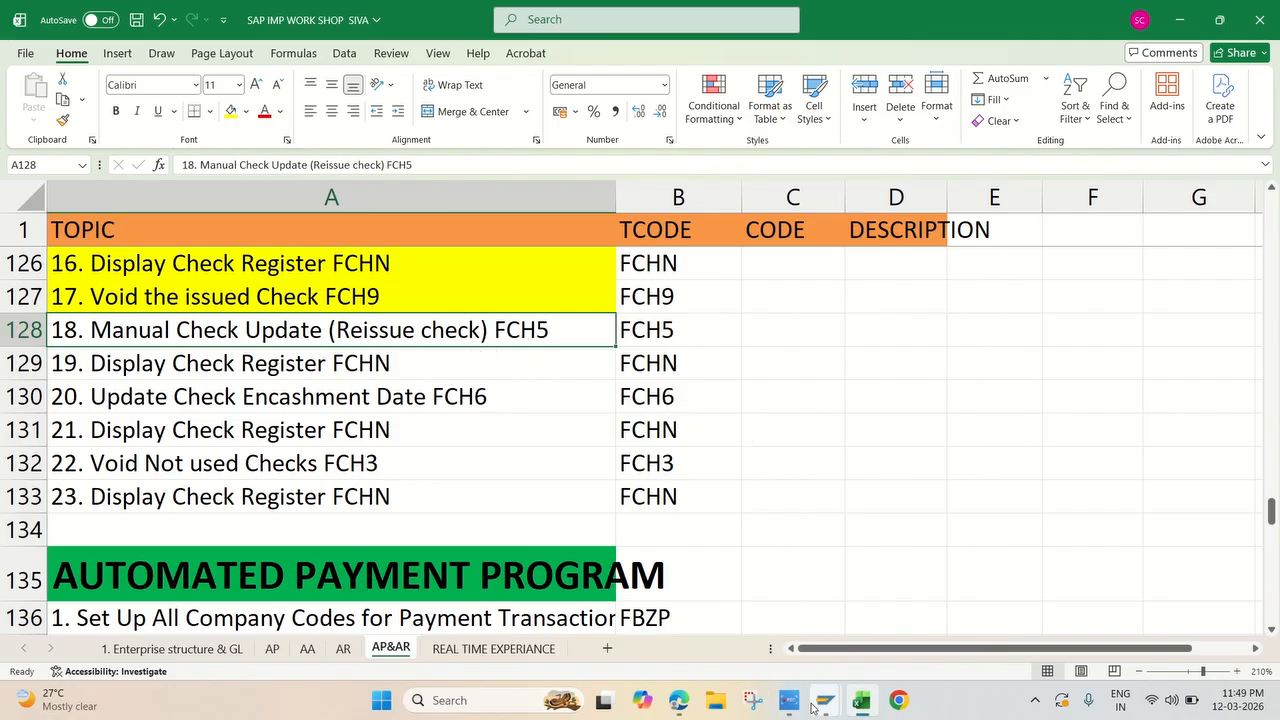
Step: Return to SAP Easy Access, collapse the Void folder, expand Create under Check Information, and open FCH5 - Manual Checks
mouse_move(788, 700)
left_click(903, 647)
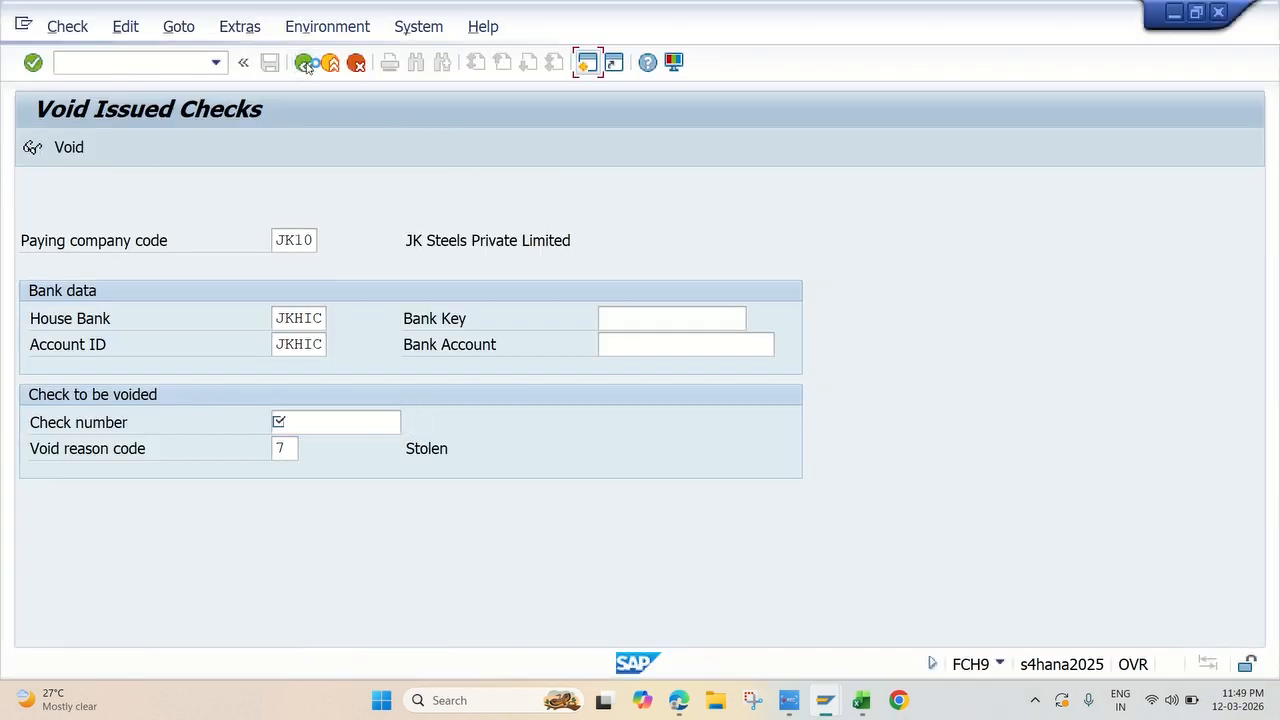
left_click(356, 63)
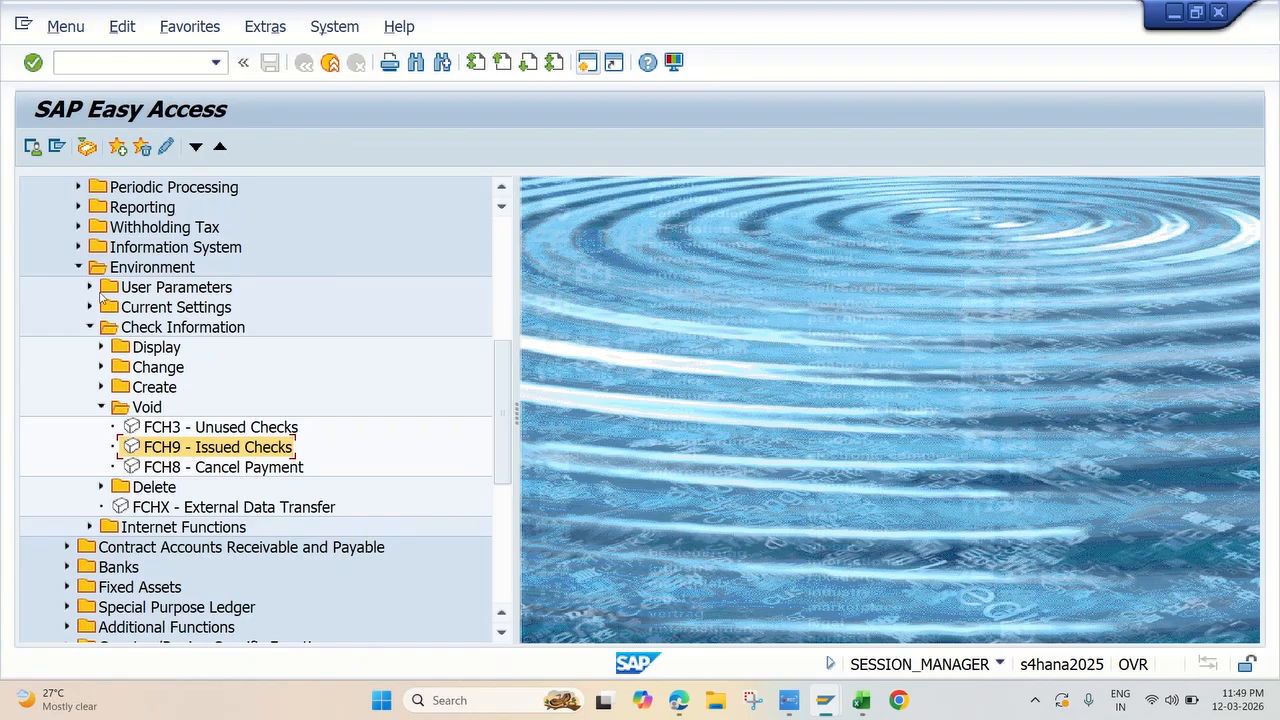
left_click(101, 407)
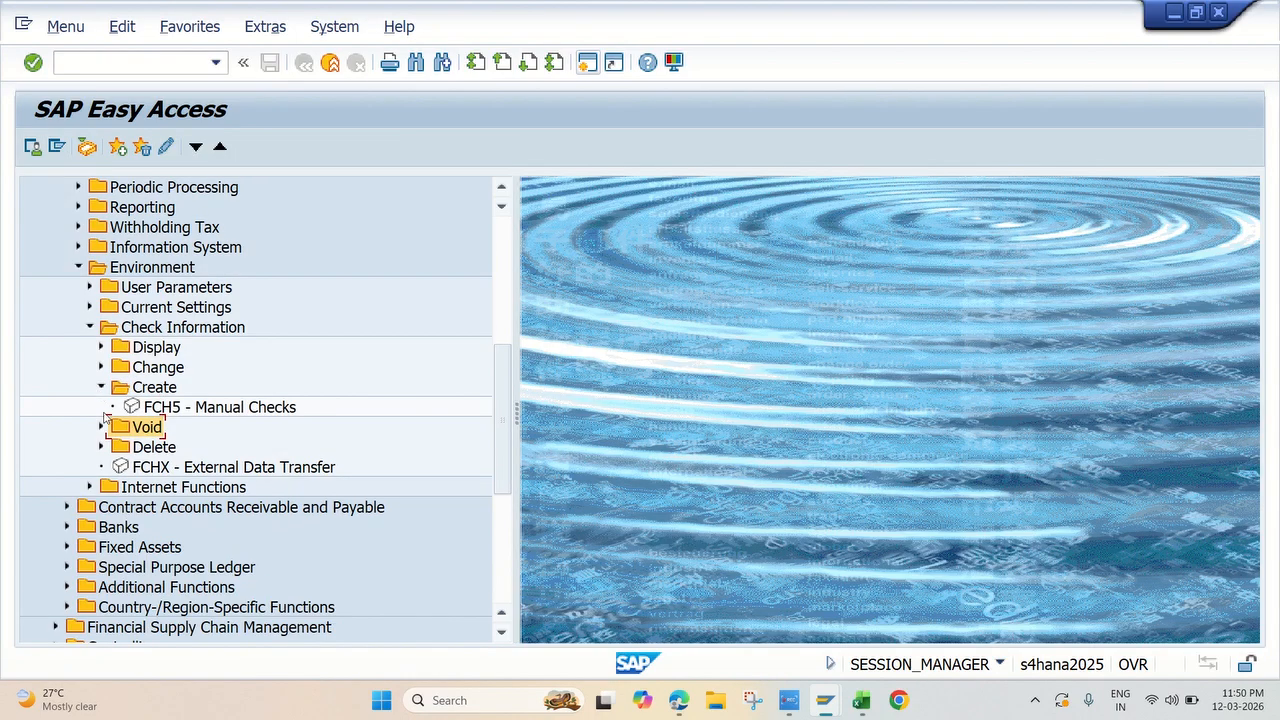
double_click(182, 408)
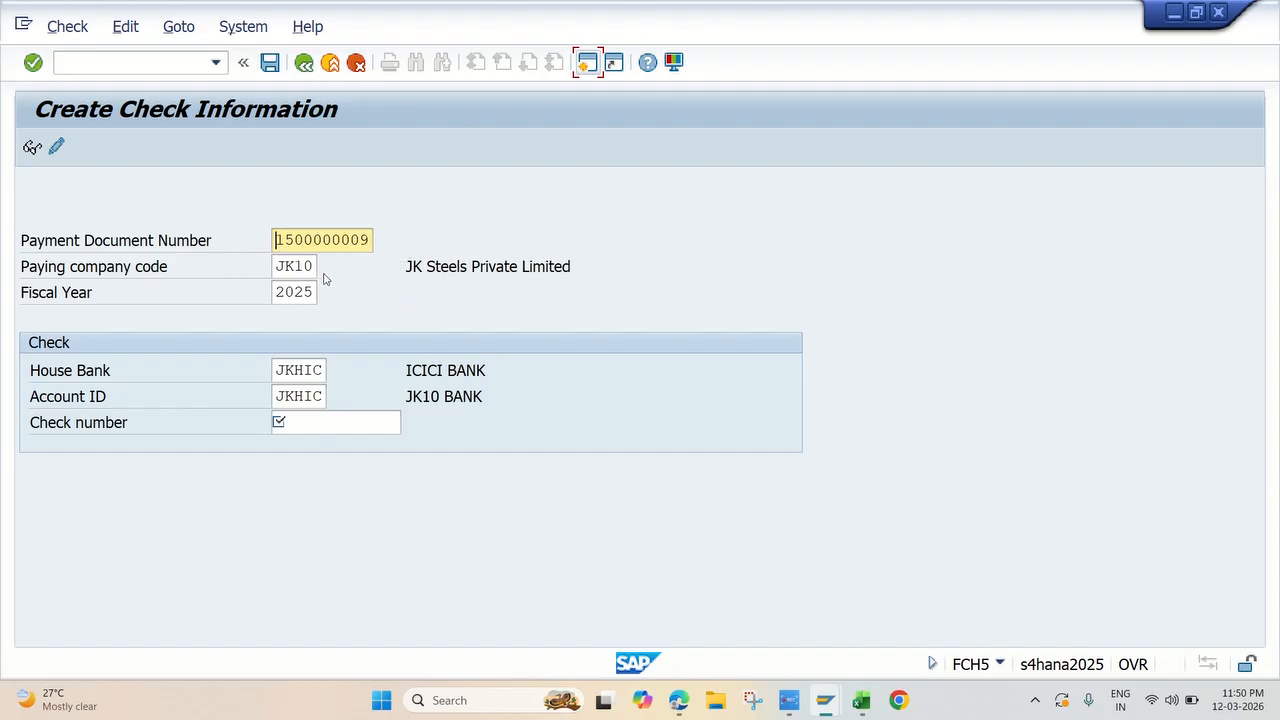
Step: Enter 100002 as the check number for the JK10 payment document and open the check details
left_click(300, 423)
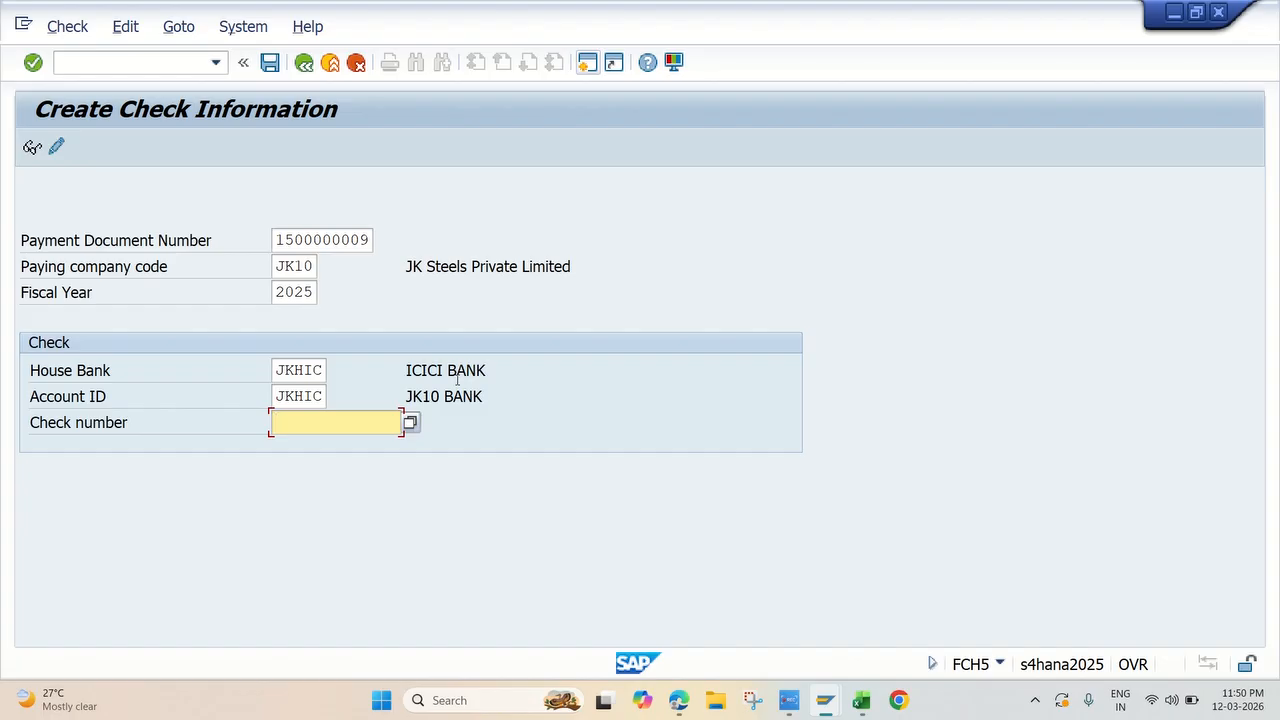
type("1")
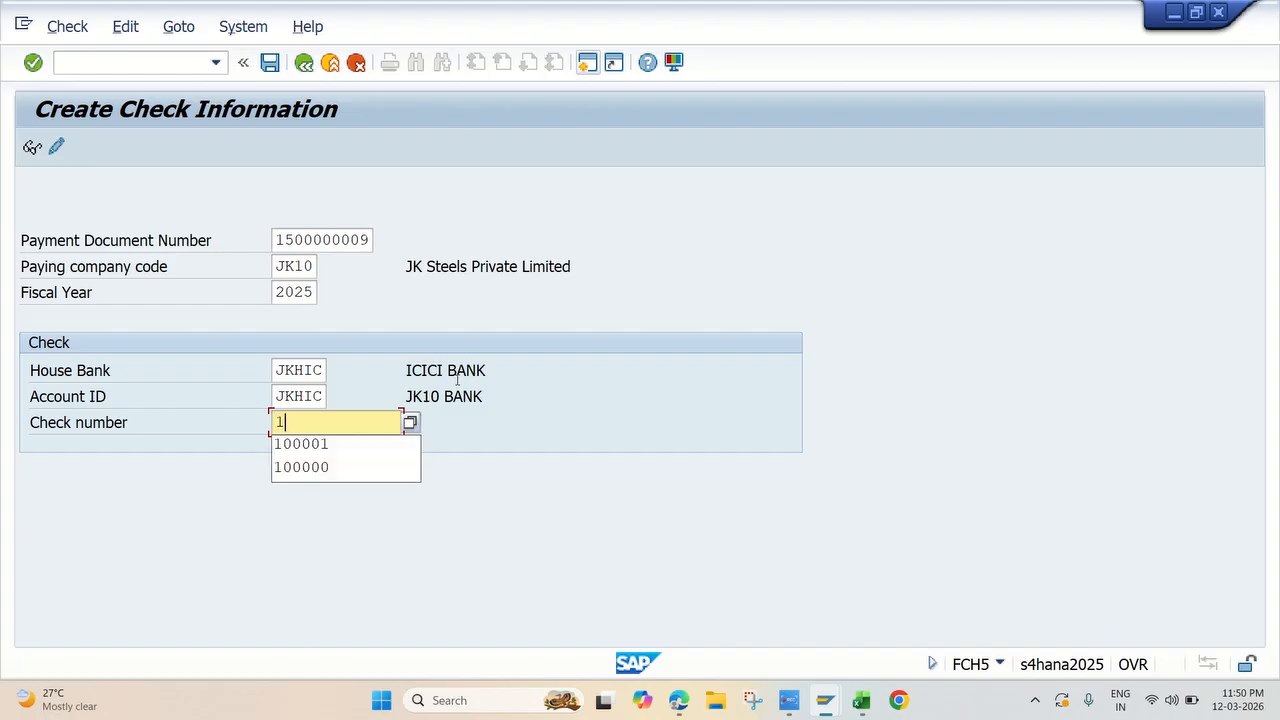
type("00002")
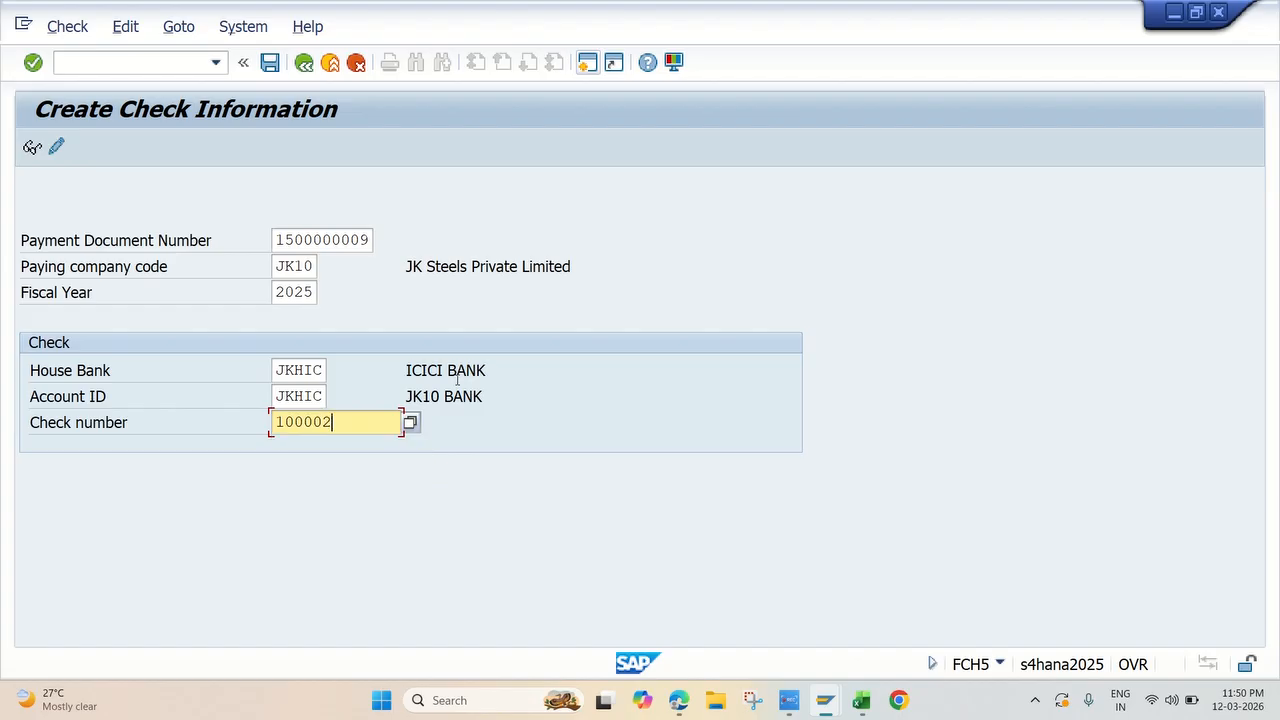
key("Return")
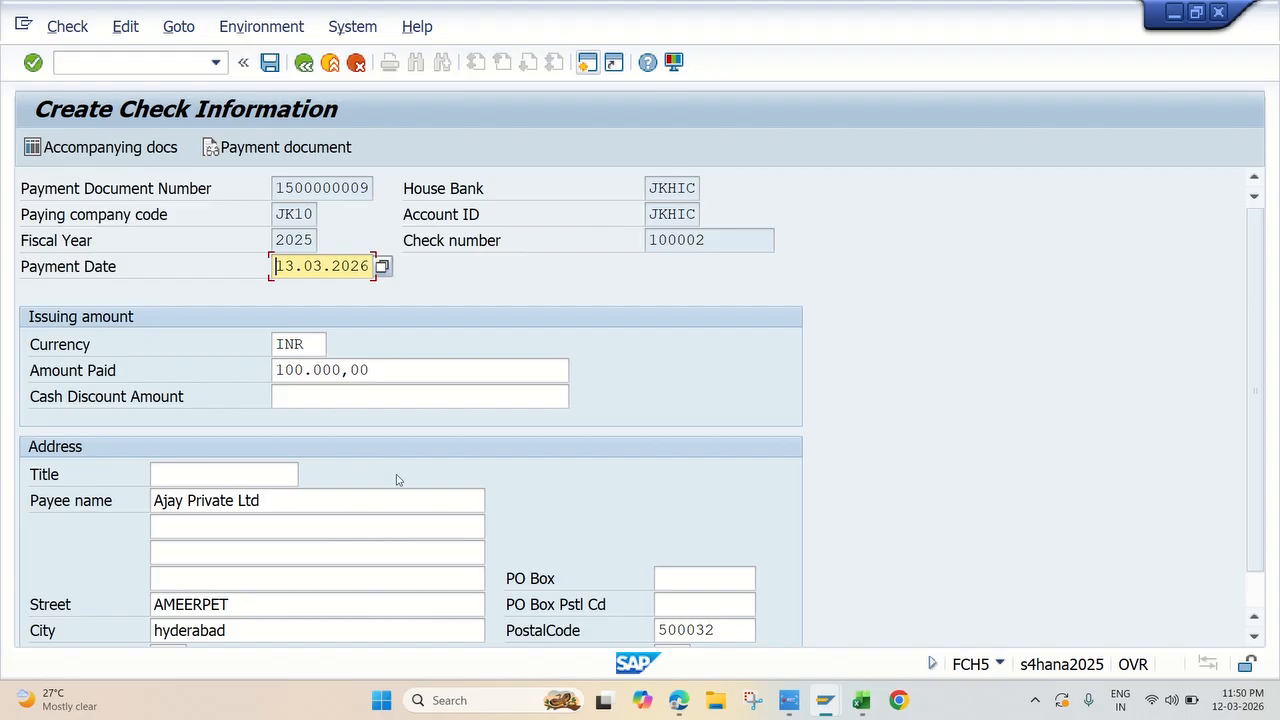
Step: Review the issuing amount and payee address of the reissued check and save it
scroll(396, 480, "down", 1)
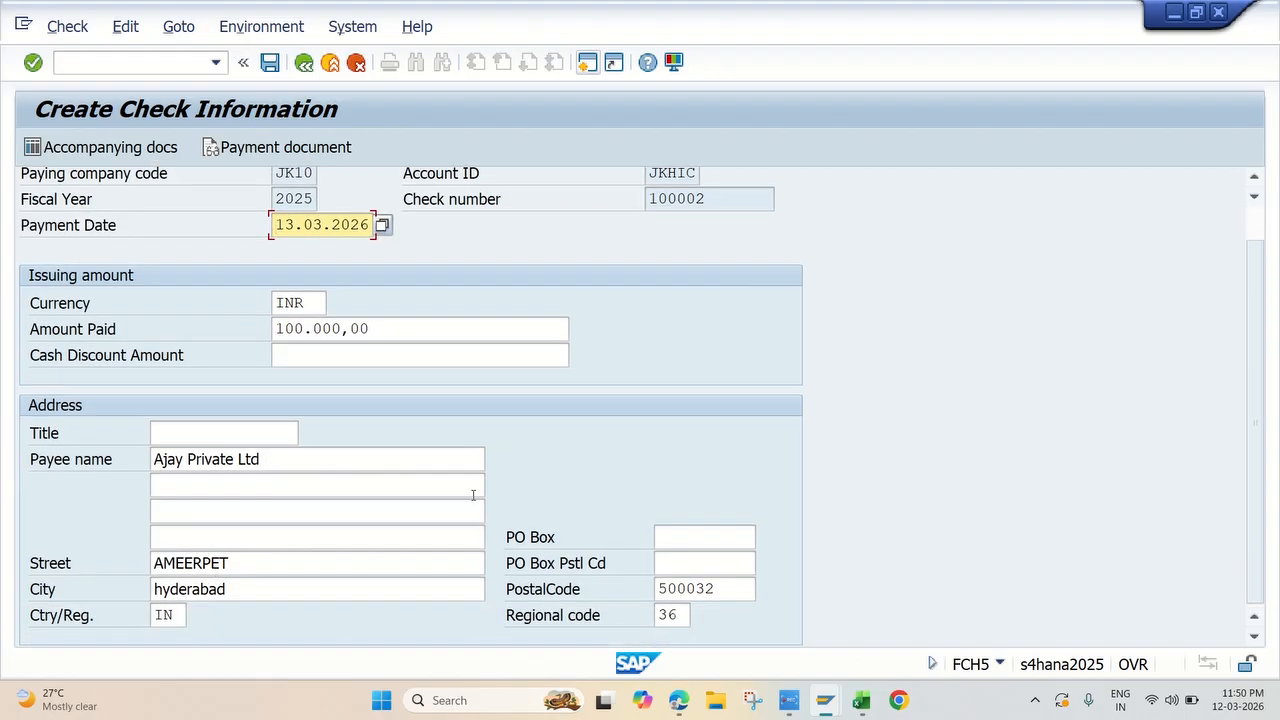
scroll(497, 491, "up", 1)
scroll(497, 491, "down", 1)
scroll(628, 597, "up", 1)
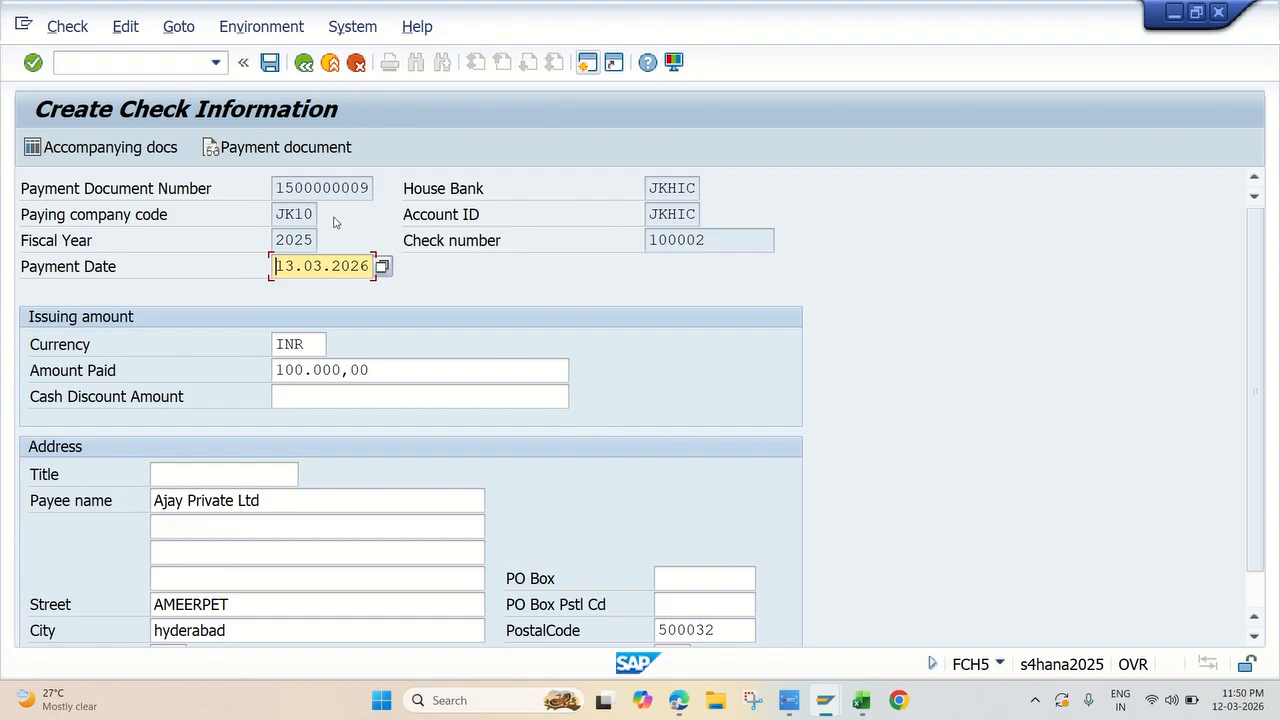
left_click(270, 62)
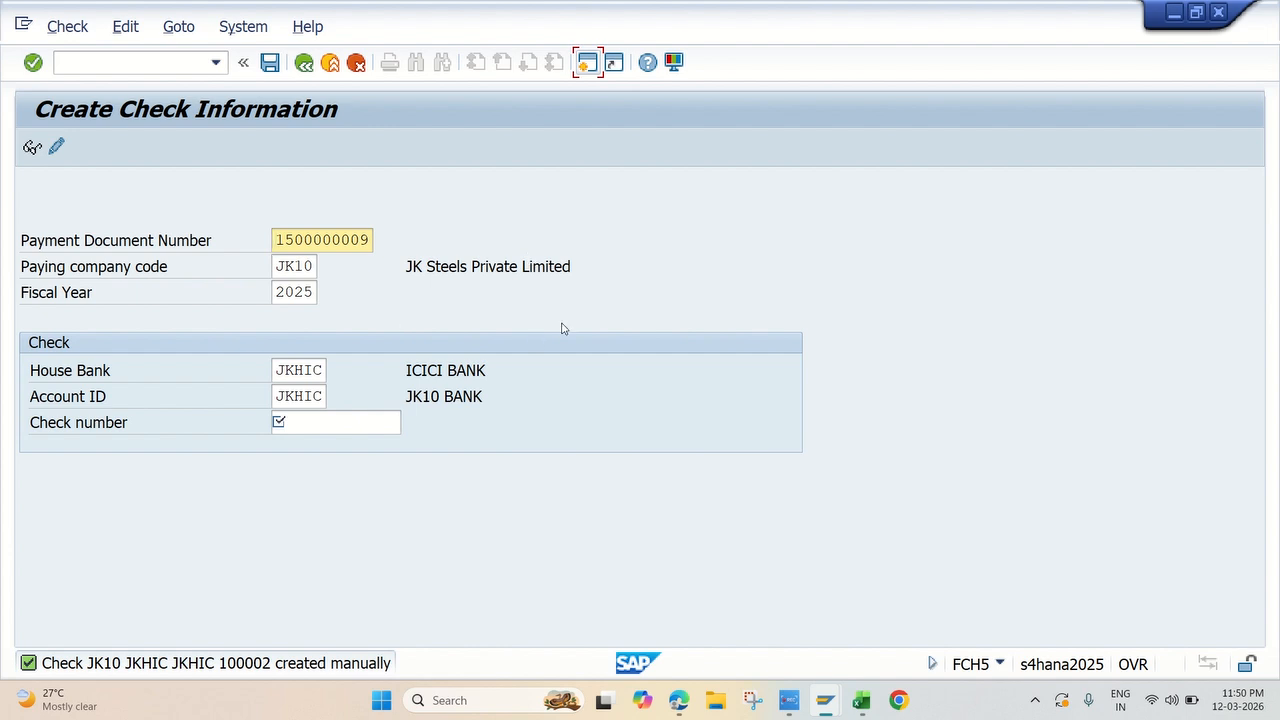
Step: Open a new SAP session, then switch to Excel and select the FCHN code of Display Check Register topic 19
left_click(587, 62)
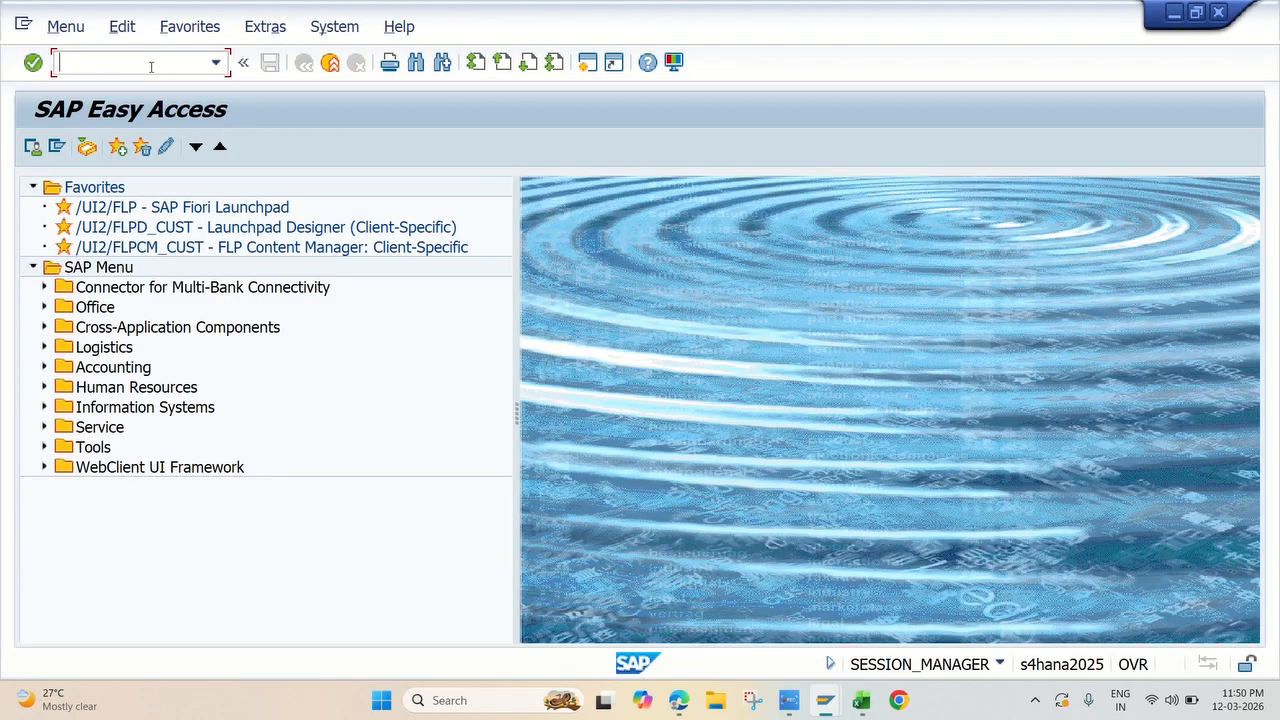
left_click(861, 700)
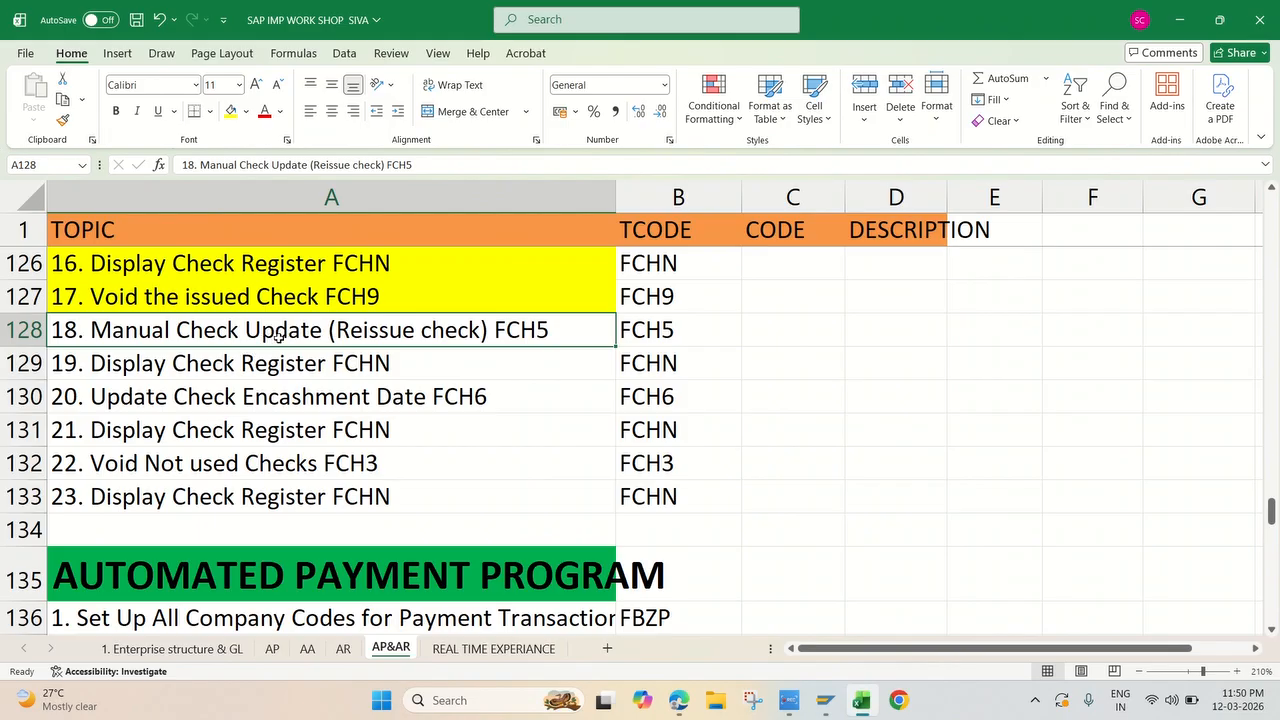
left_click(318, 364)
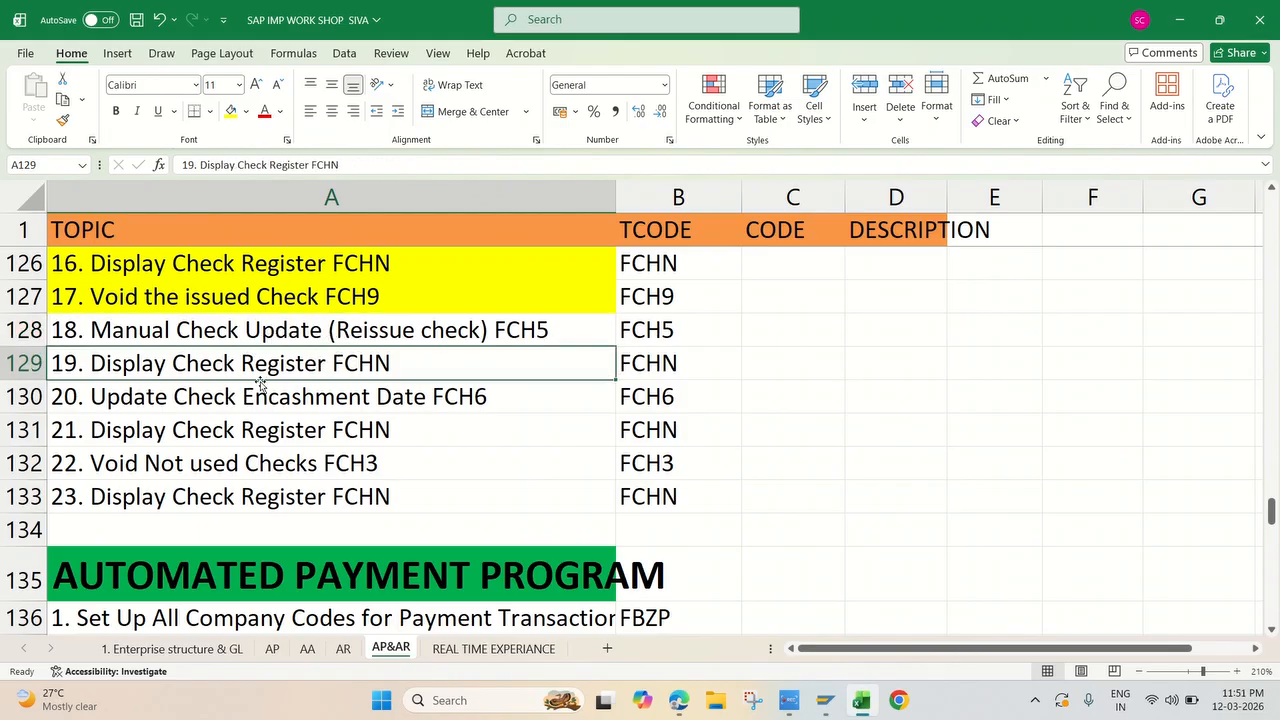
left_click(675, 366)
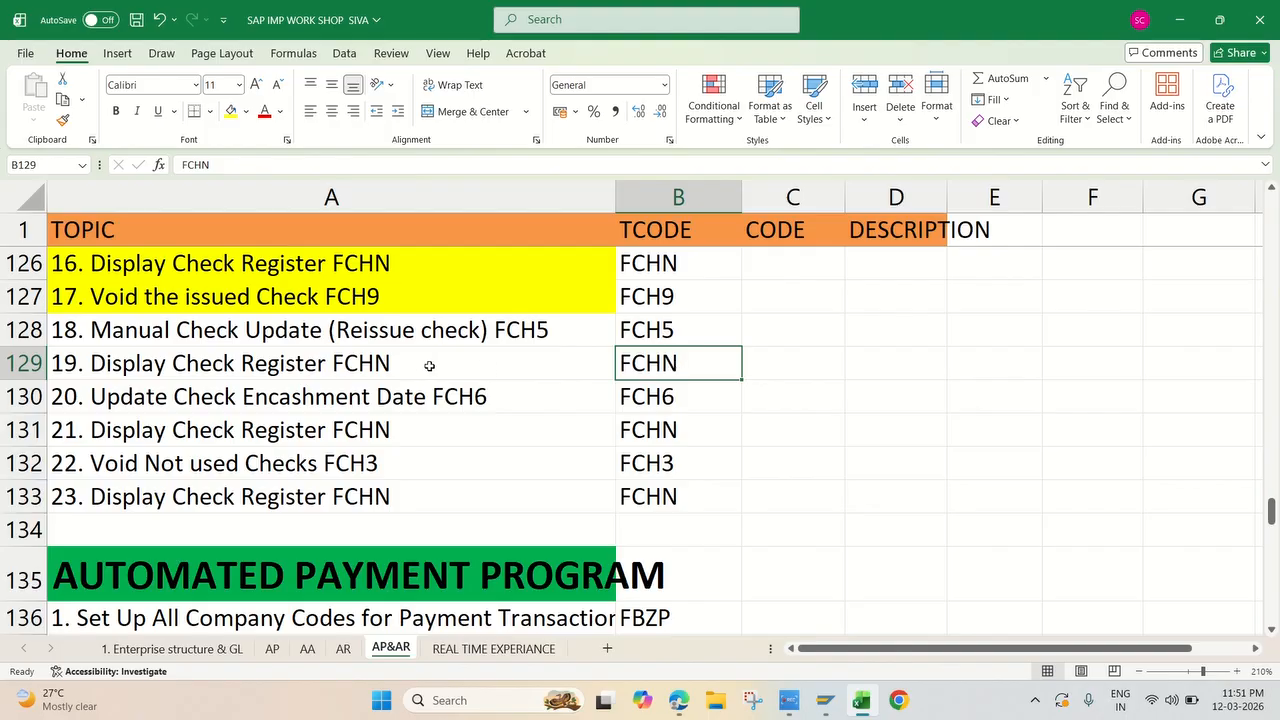
Step: Return to the new SAP session and start transaction FCHN
key("alt+Tab")
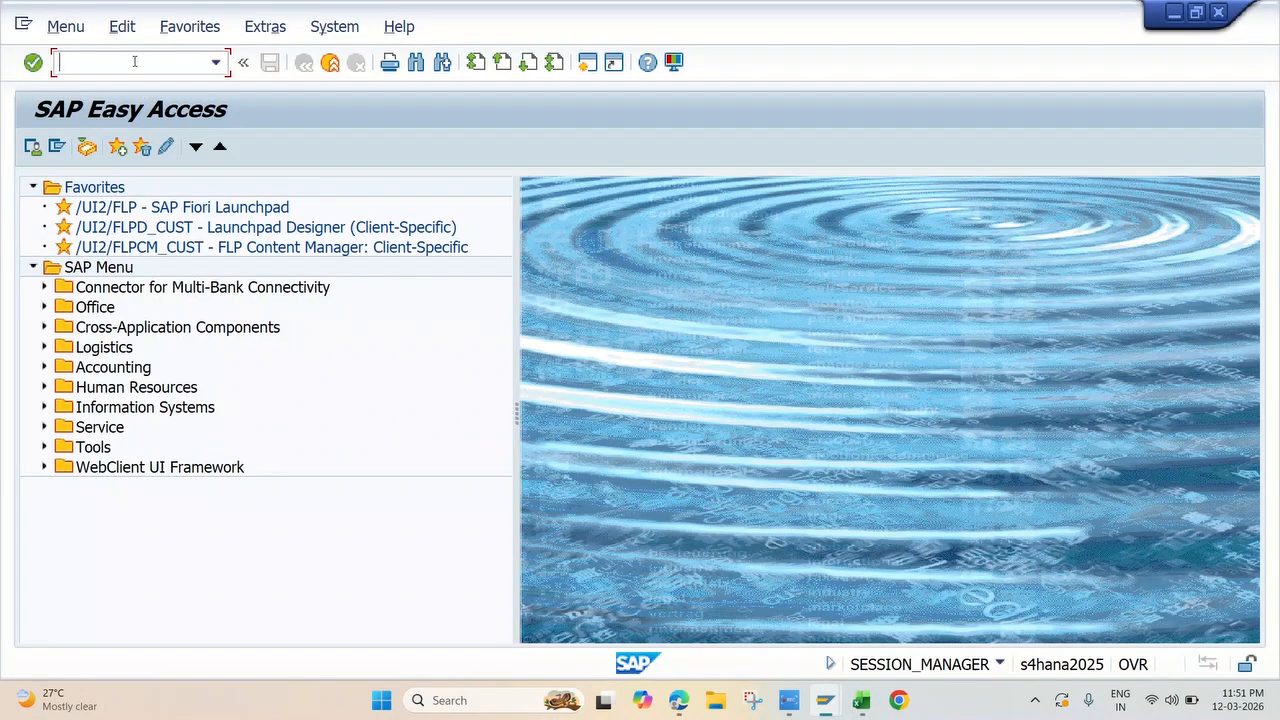
type("F")
type("FCHN")
key("Return")
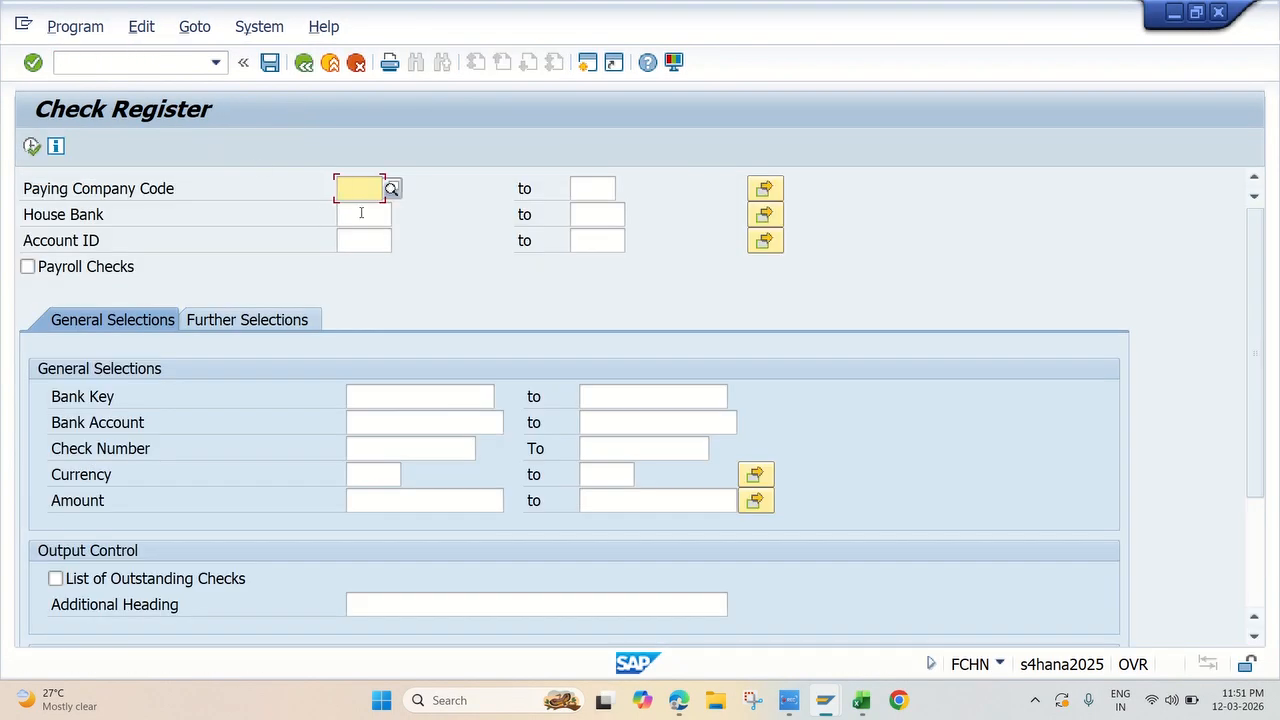
Step: Run the check register for paying company code JK10, house bank JKHIC and account ID JKHIC
left_click(361, 213)
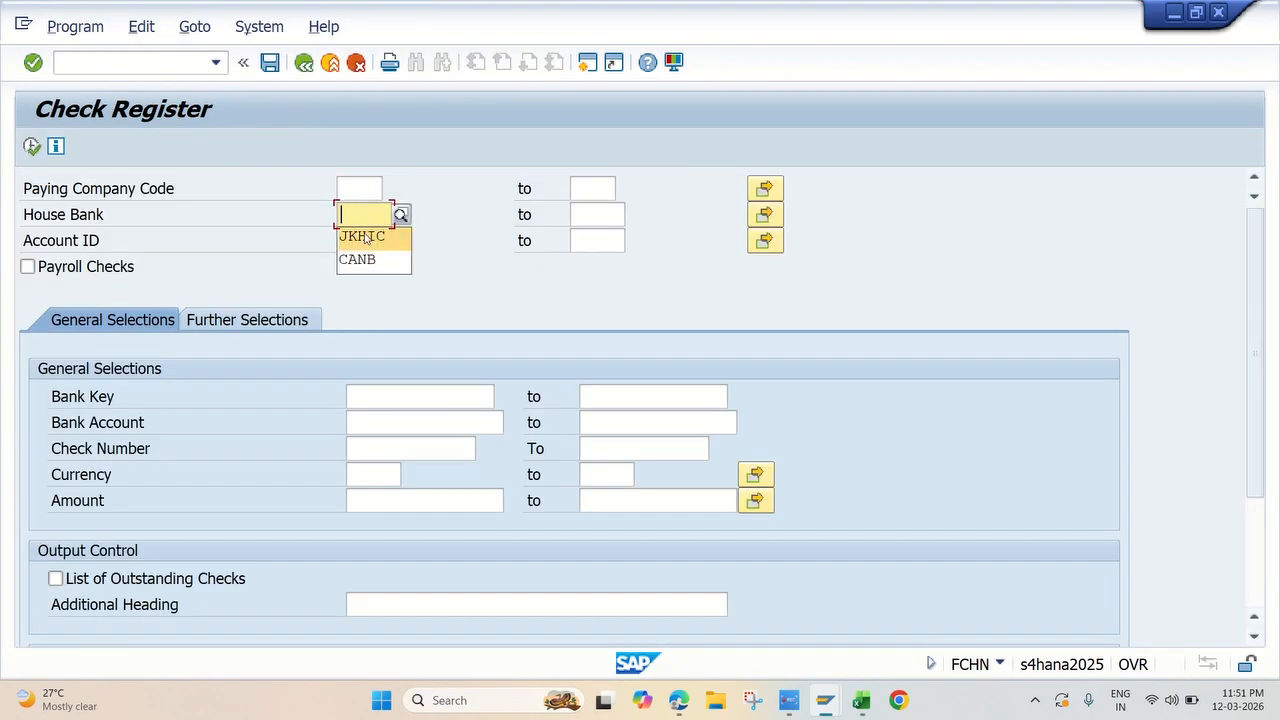
left_click(364, 190)
left_click(363, 210)
left_click(364, 213)
left_click(367, 236)
left_click(357, 232)
left_click(361, 264)
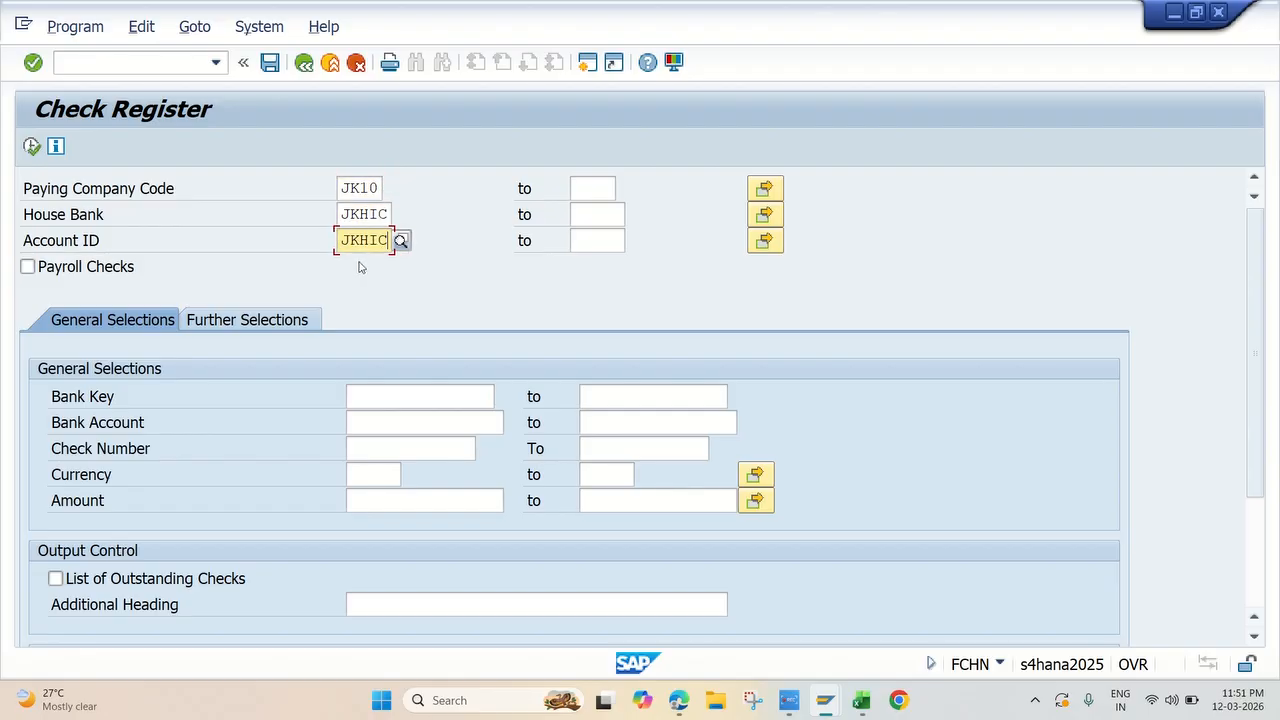
left_click(32, 147)
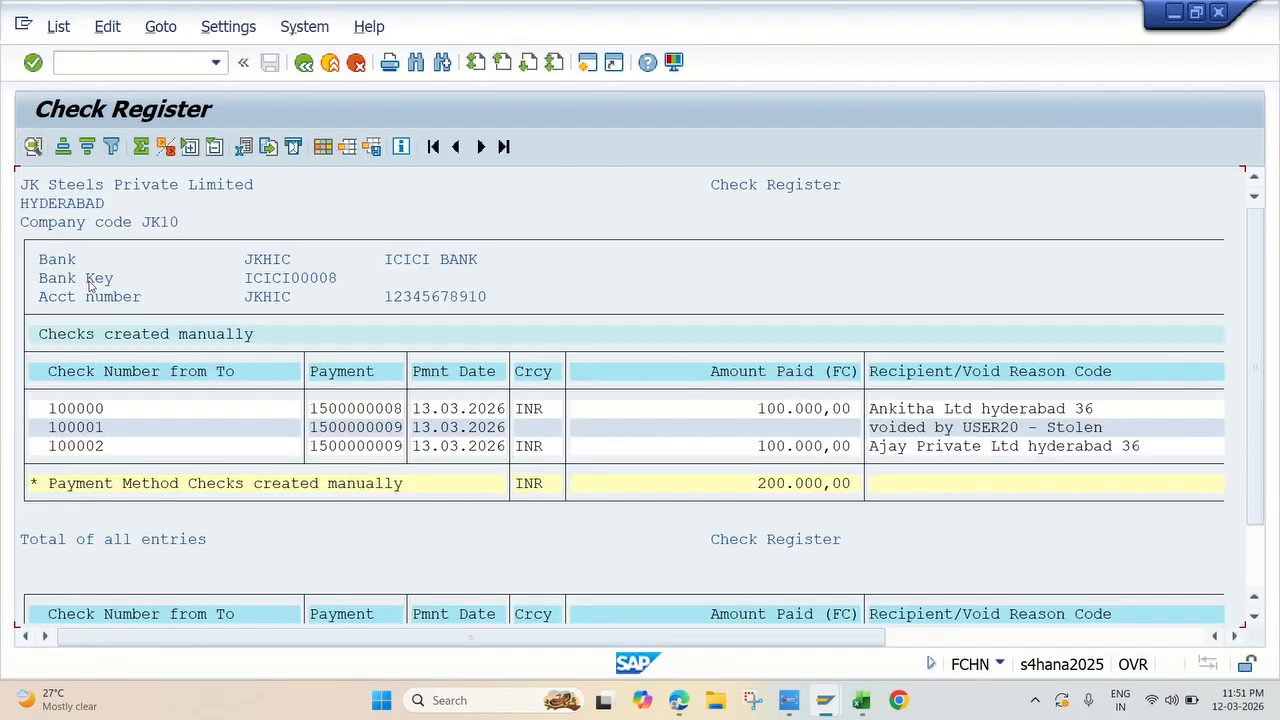
Step: Review the manually created checks in the register, then switch to Excel and fill the Display Check Register topic 19 yellow
scroll(408, 398, "down", 1)
scroll(436, 393, "up", 1)
left_click(100, 447)
left_click(789, 700)
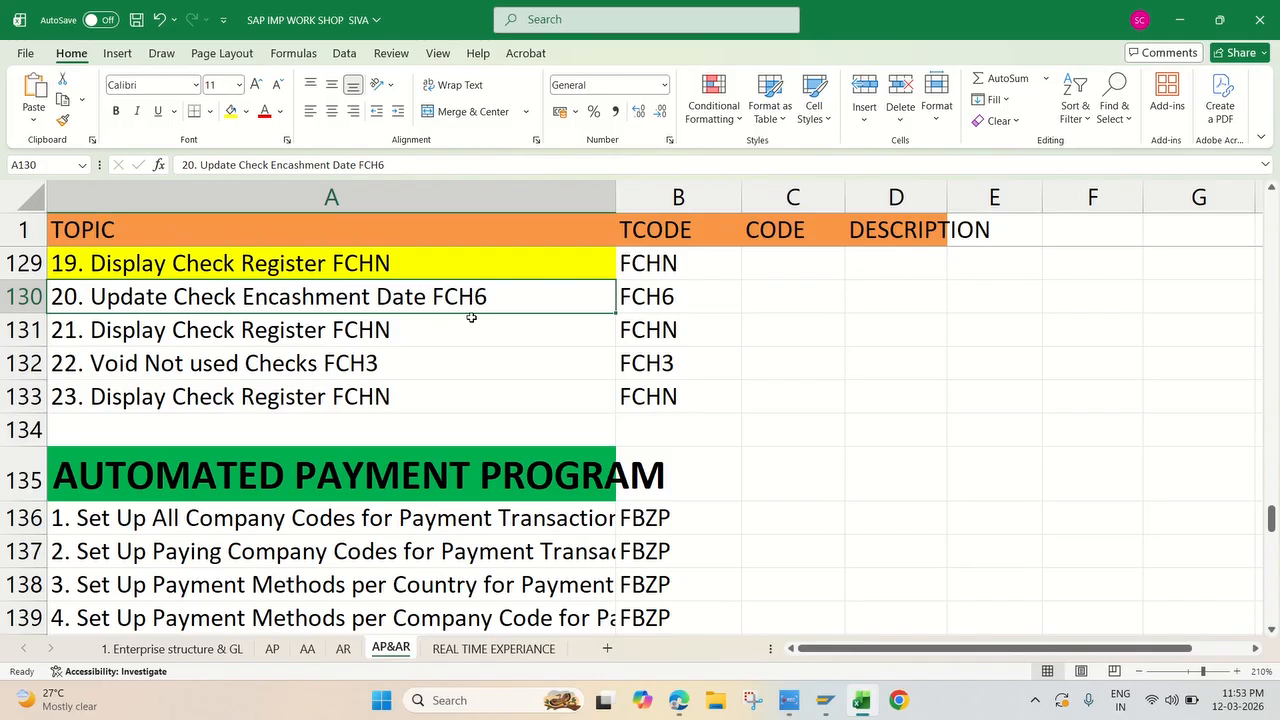
Step: Switch to the SAP session showing Create Check Information, leave it, and start transaction FCH6 for additional check info and cashing
mouse_move(825, 700)
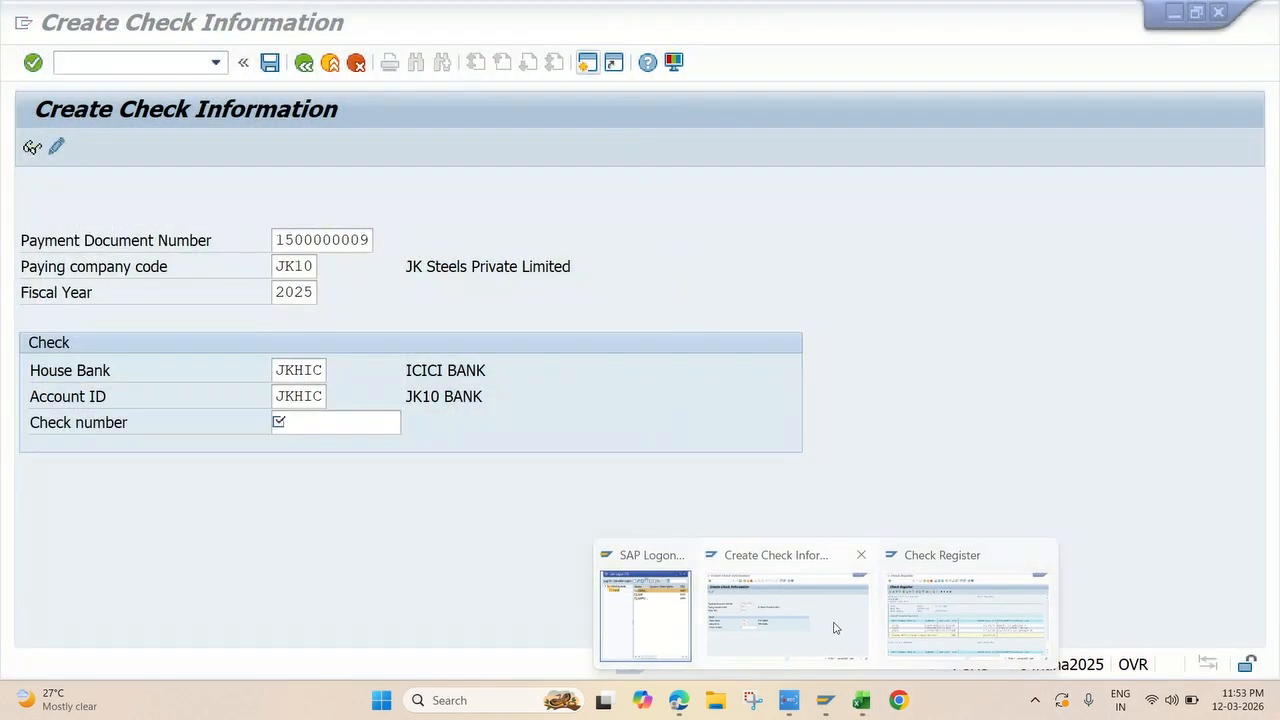
left_click(832, 624)
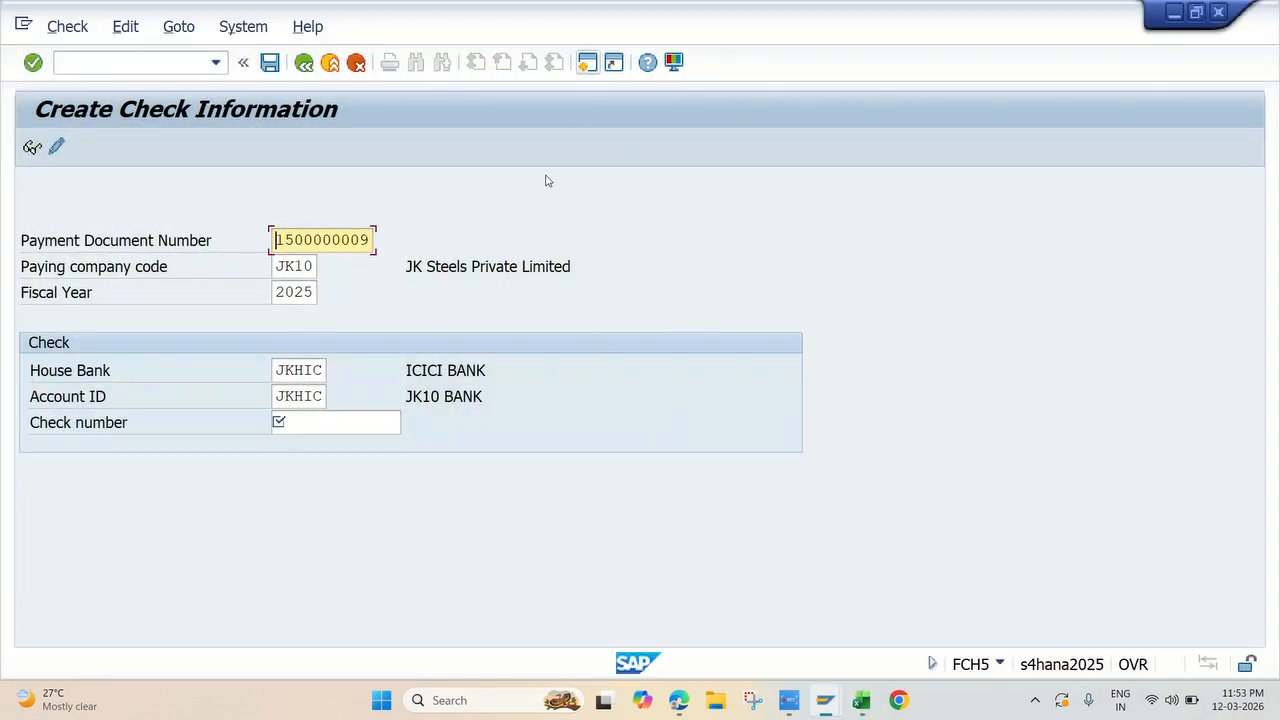
left_click(304, 62)
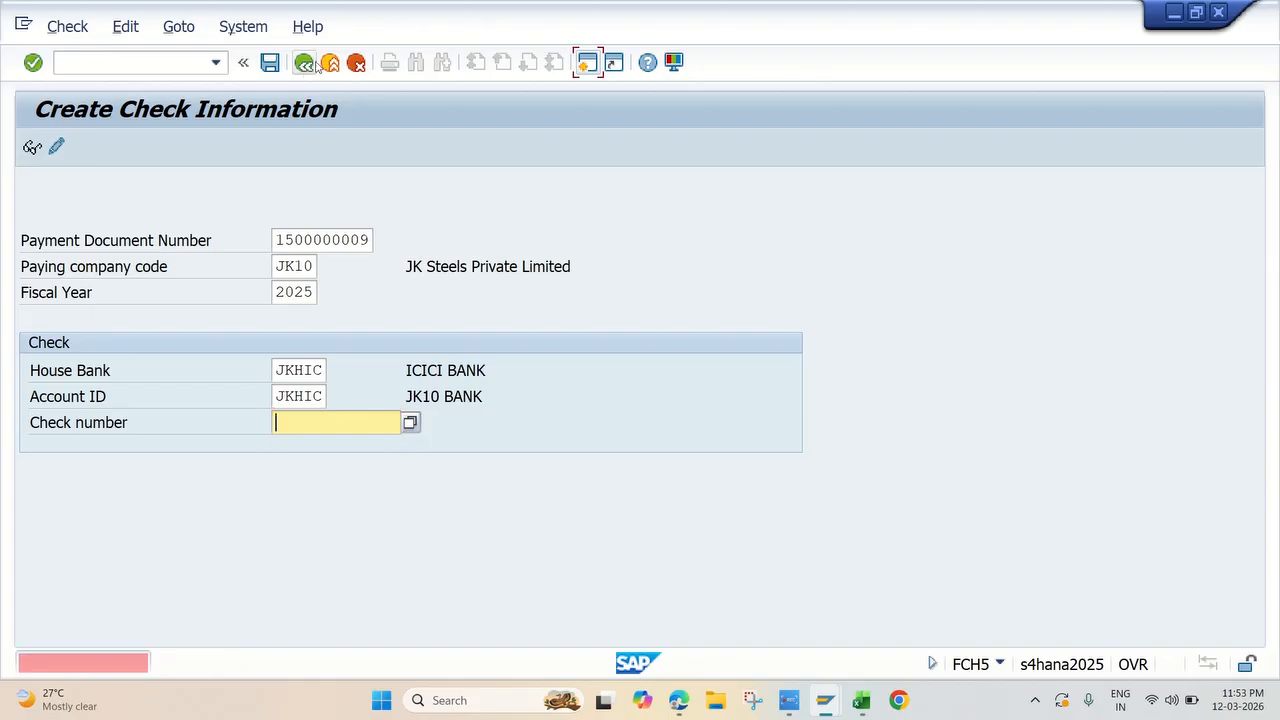
left_click(357, 63)
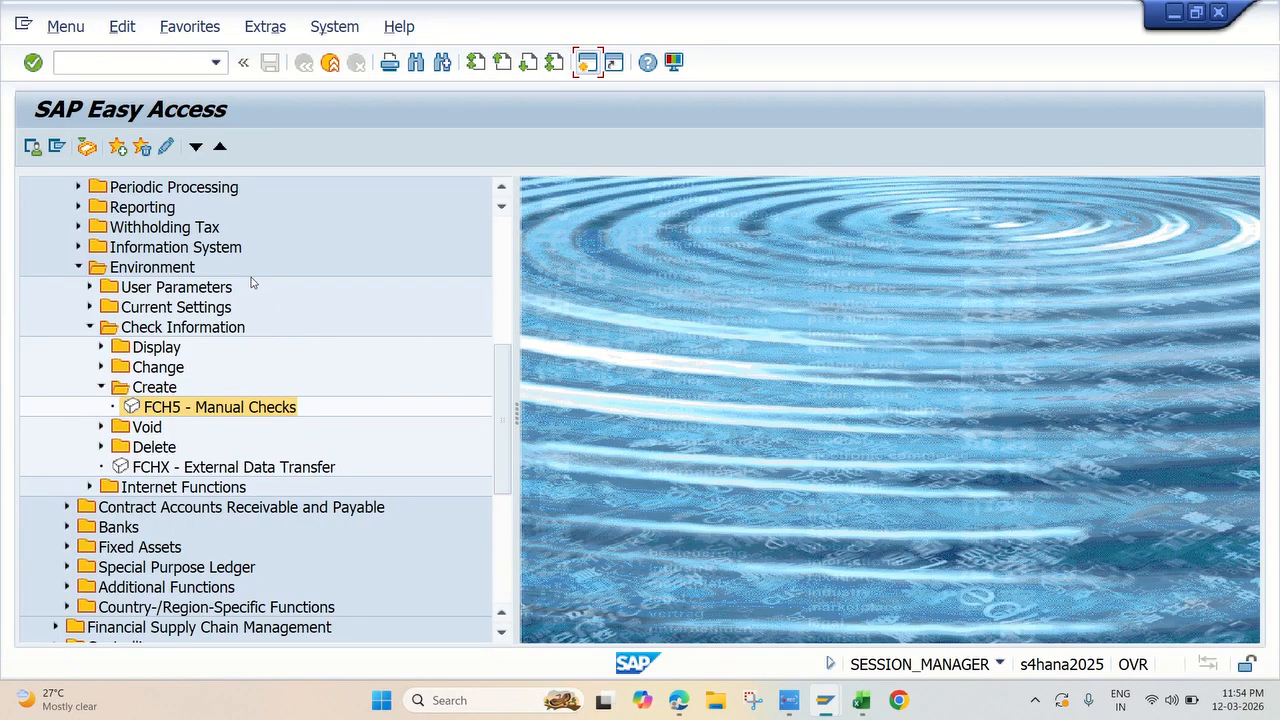
left_click(98, 270)
left_click(101, 368)
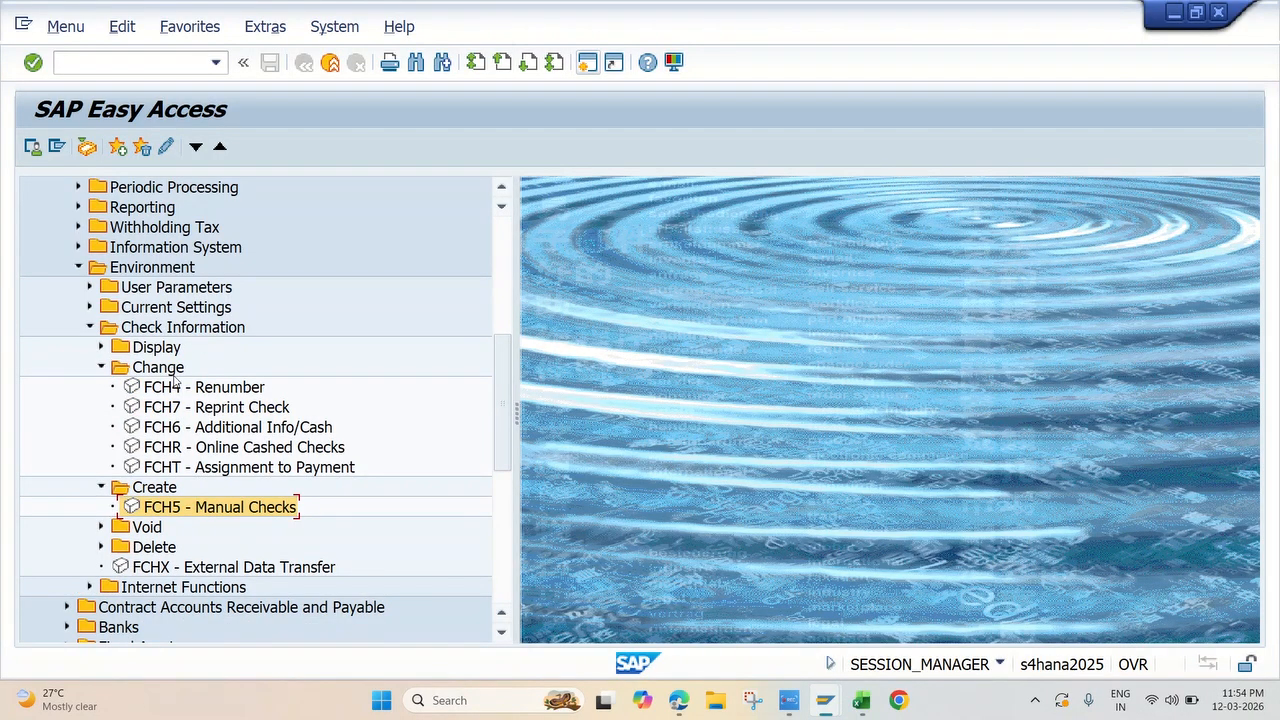
double_click(185, 431)
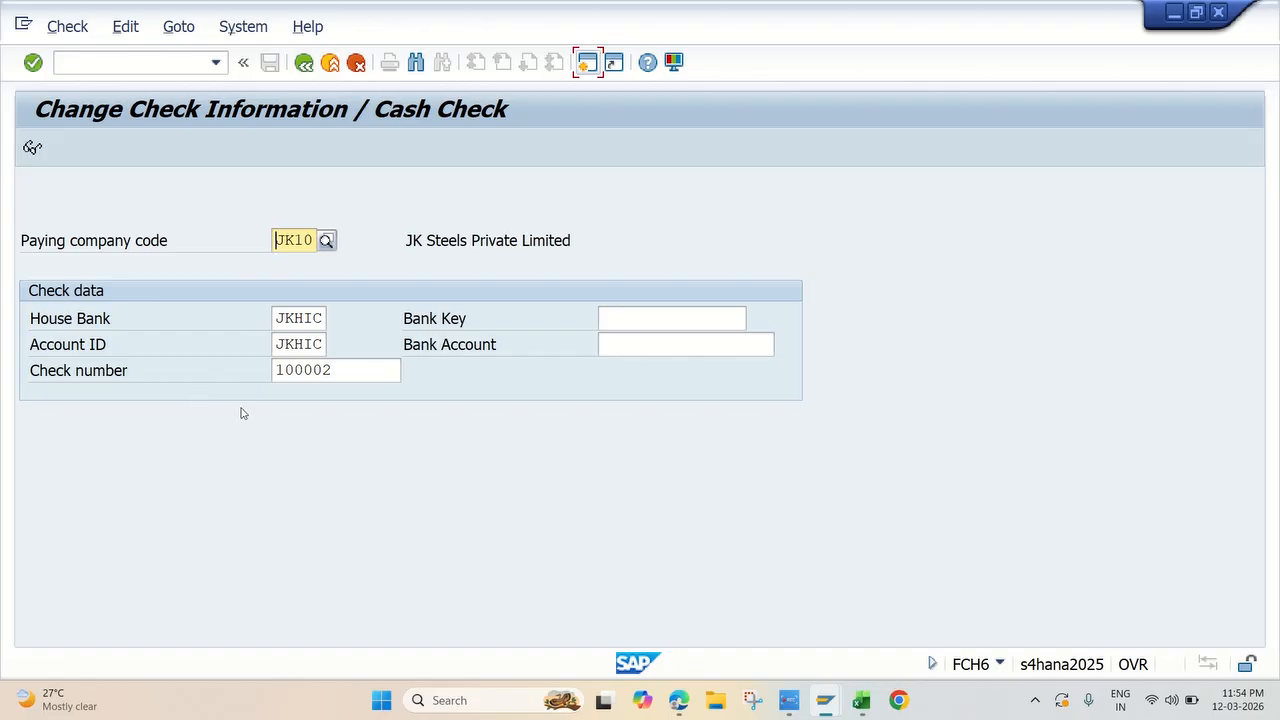
Step: Open check 100002 of company code JK10 and house bank JKHIC, set its encashment date to 14.03.2026, and save
key("Return")
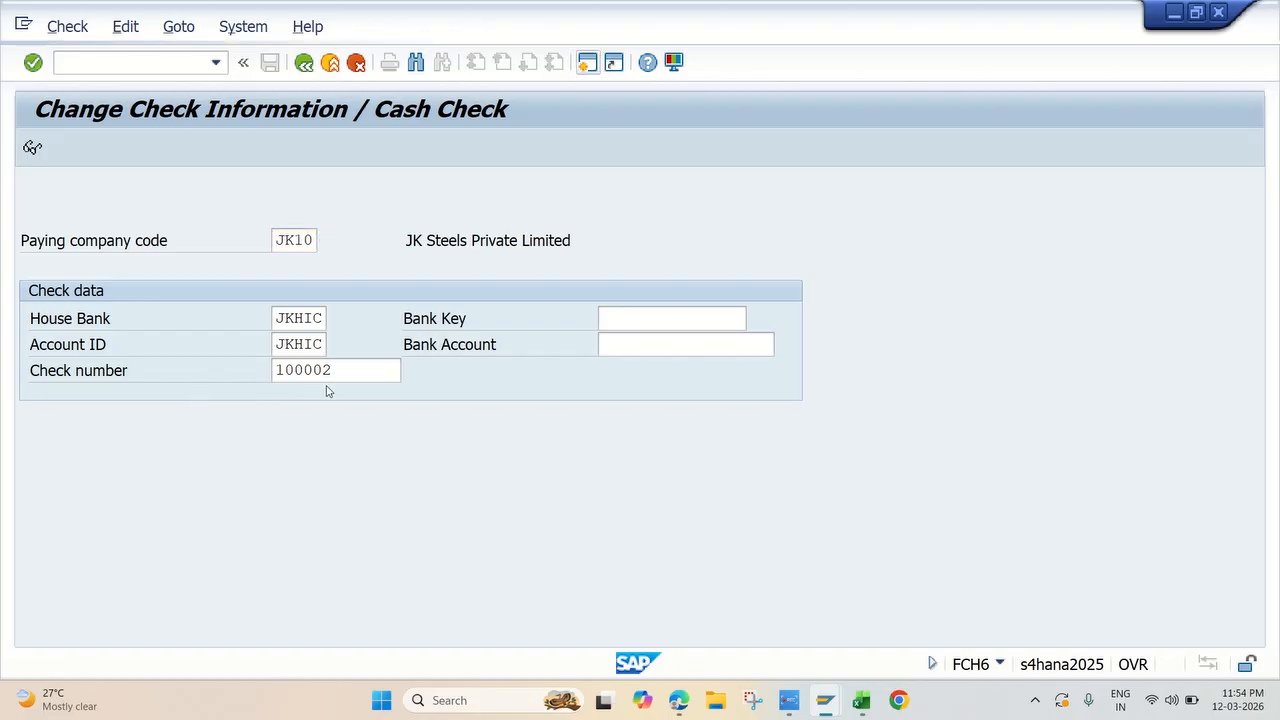
left_click(310, 293)
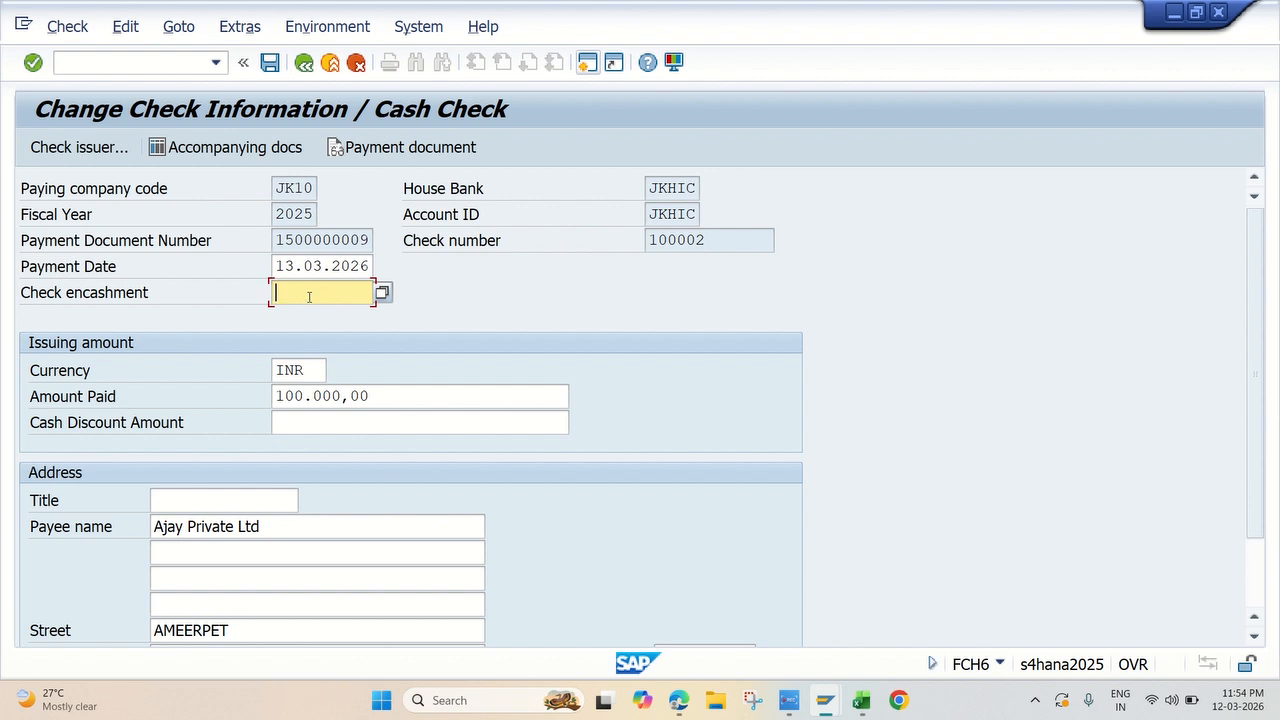
type("14.03.2026")
left_click(269, 63)
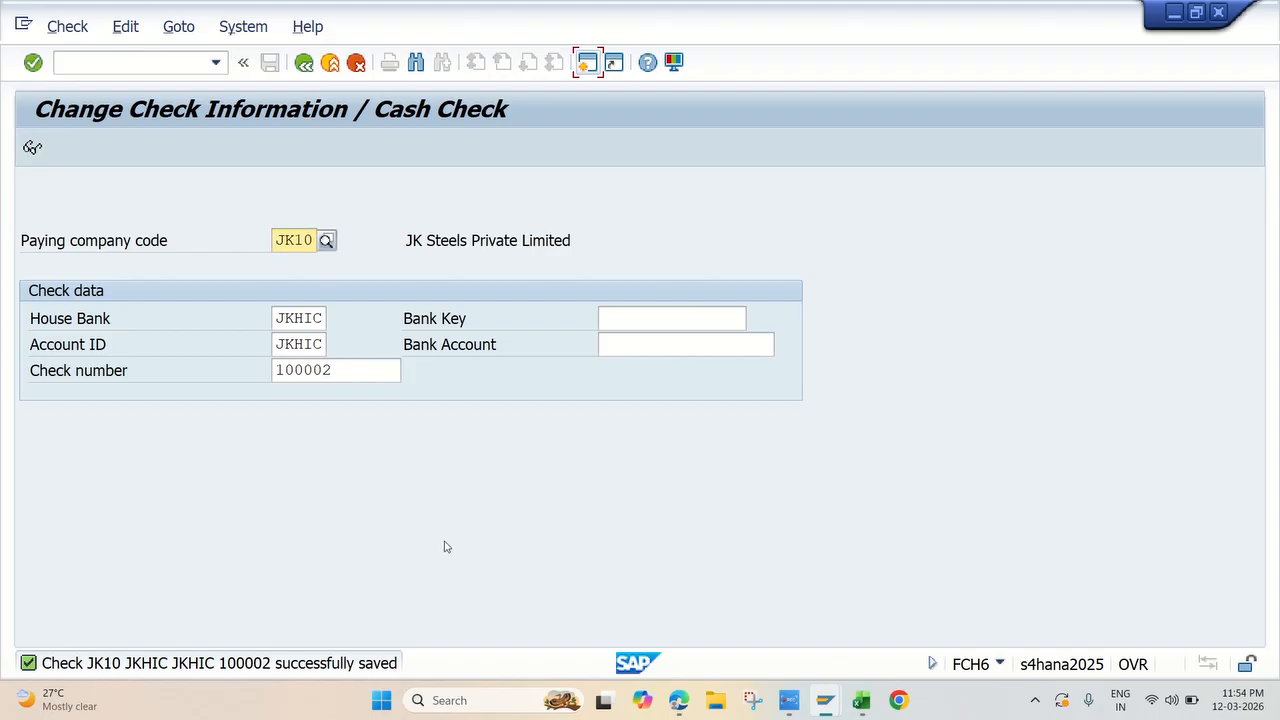
Step: Switch to Excel, fill the Update Check Encashment Date topic 20 yellow, and select the Display Check Register topic 21
key("alt+Tab")
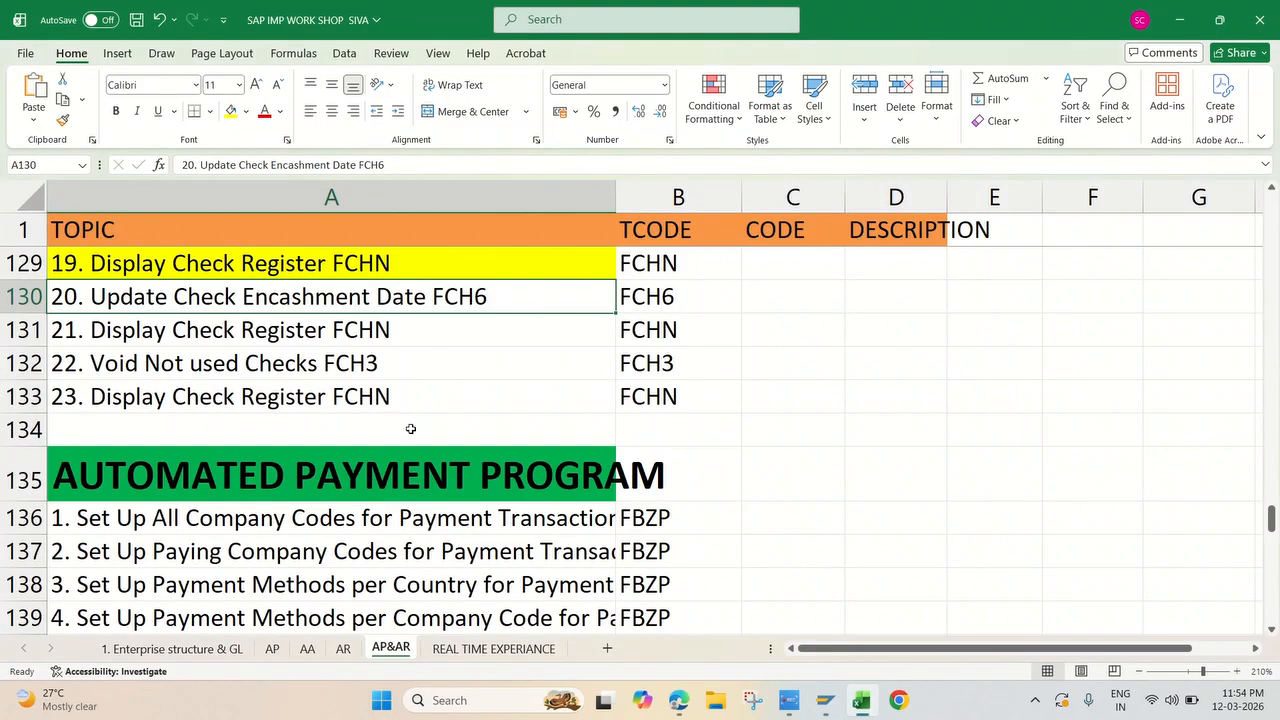
left_click(231, 111)
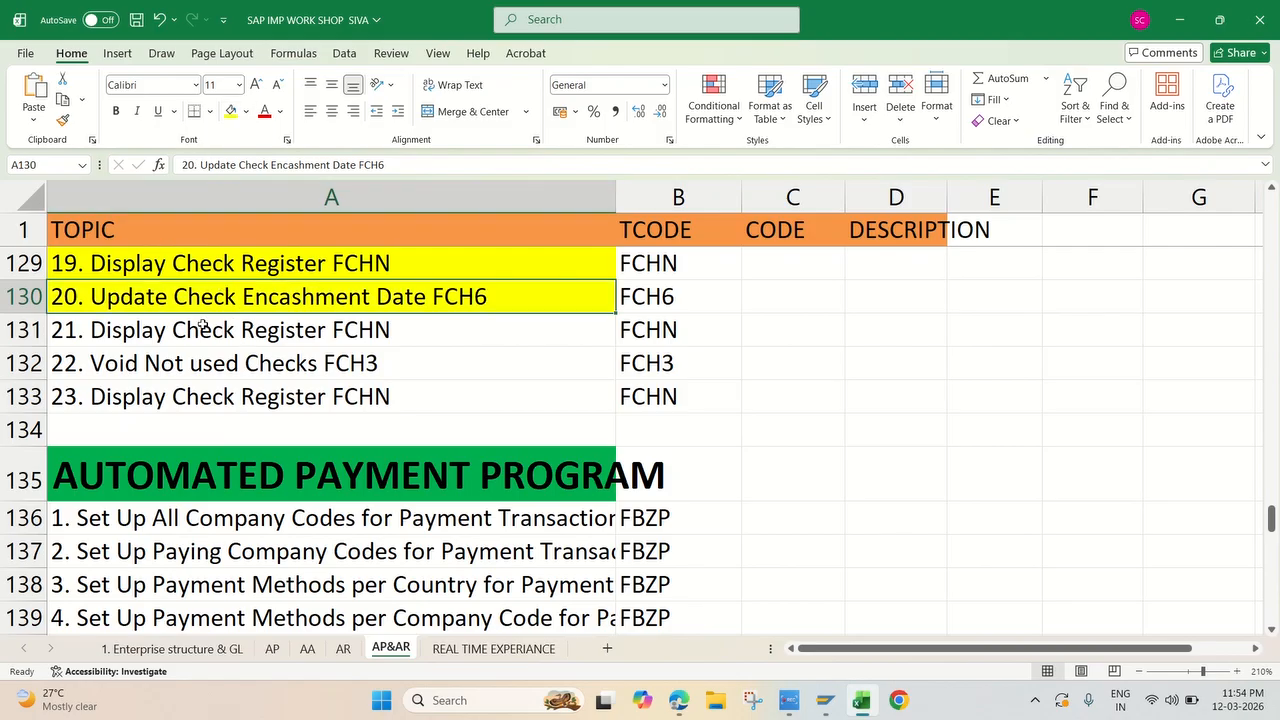
left_click(197, 339)
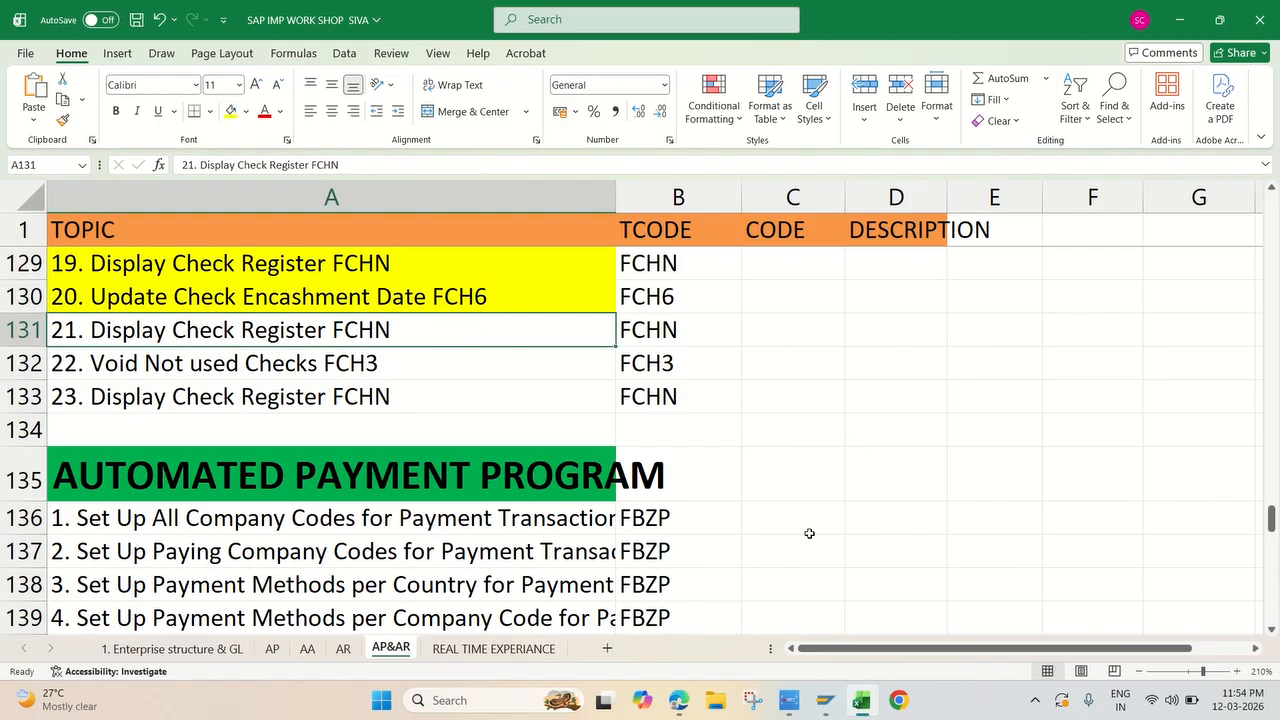
Step: Switch to the SAP Check Register session, rerun the register for JK10 and JKHIC, and review the manually created checks and totals
mouse_move(823, 683)
left_click(967, 612)
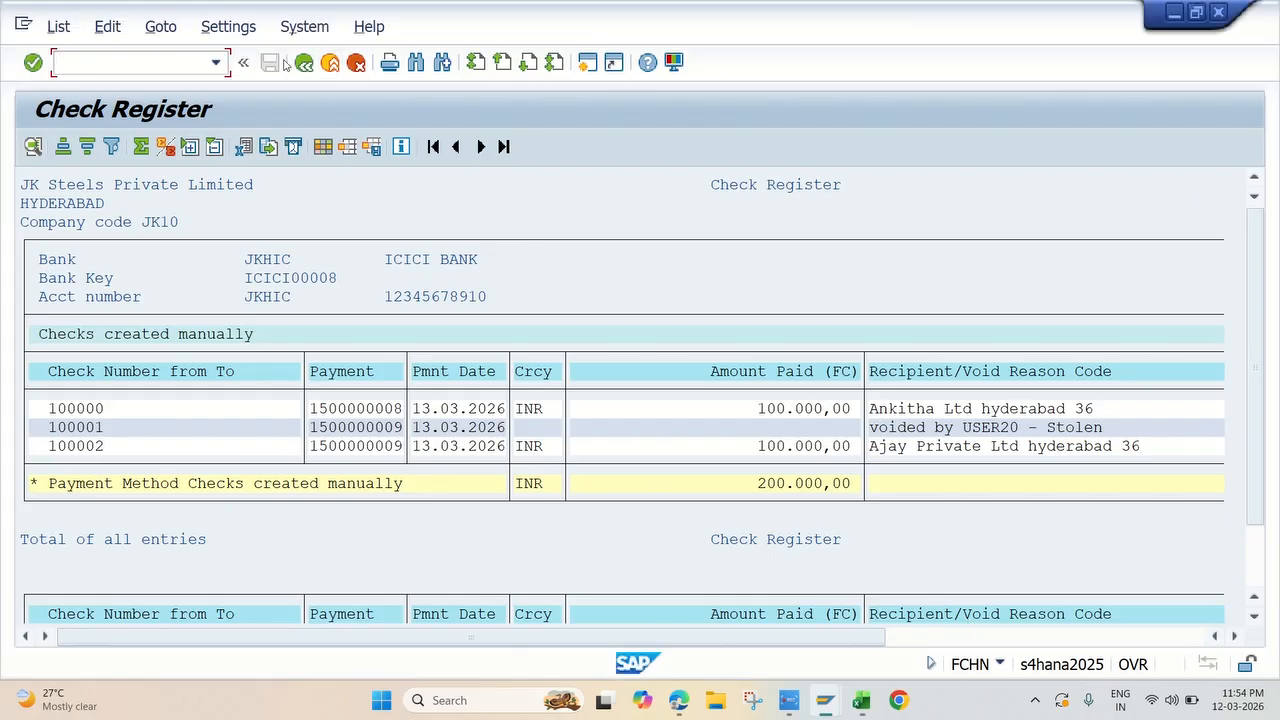
left_click(304, 63)
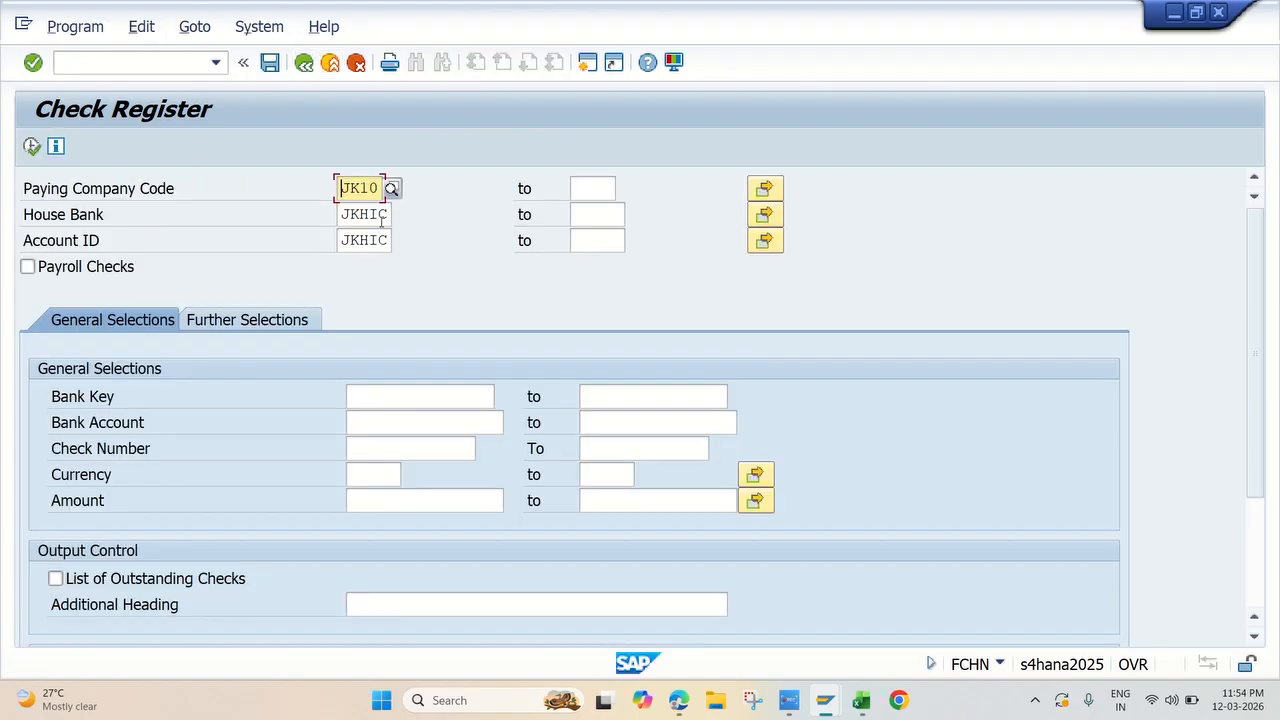
left_click(33, 146)
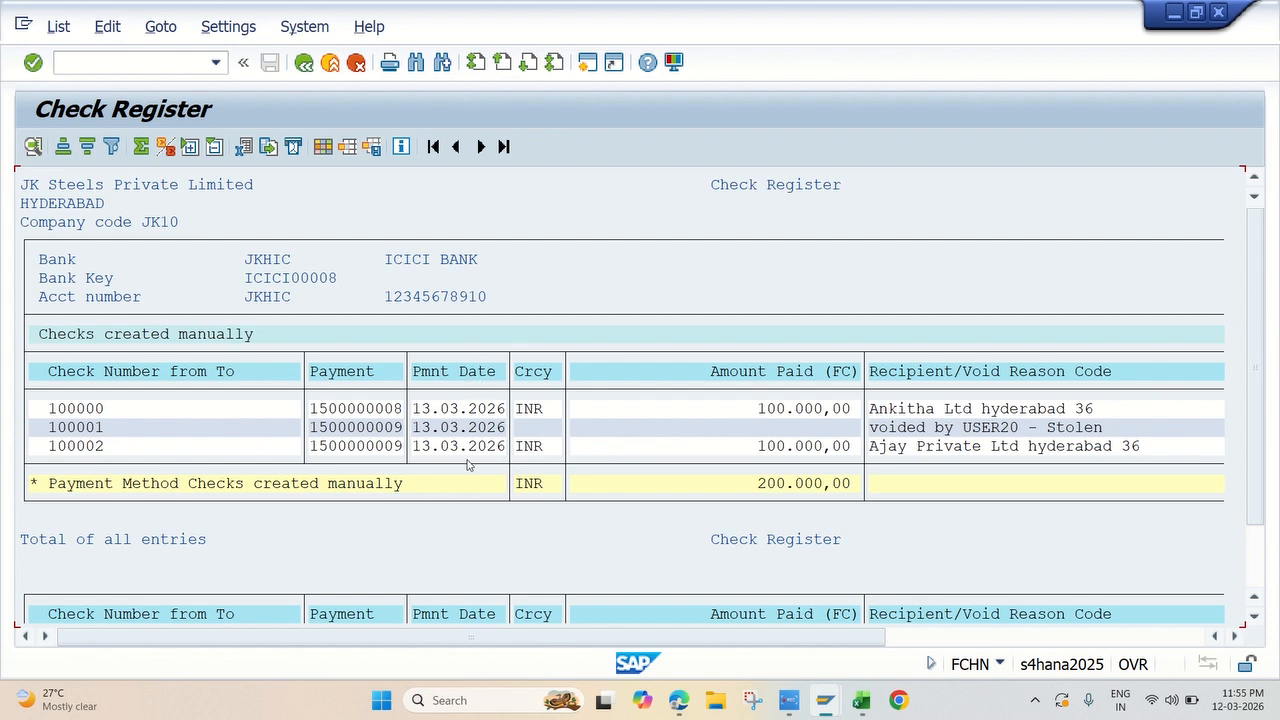
scroll(469, 465, "down", 3)
scroll(434, 499, "up", 2)
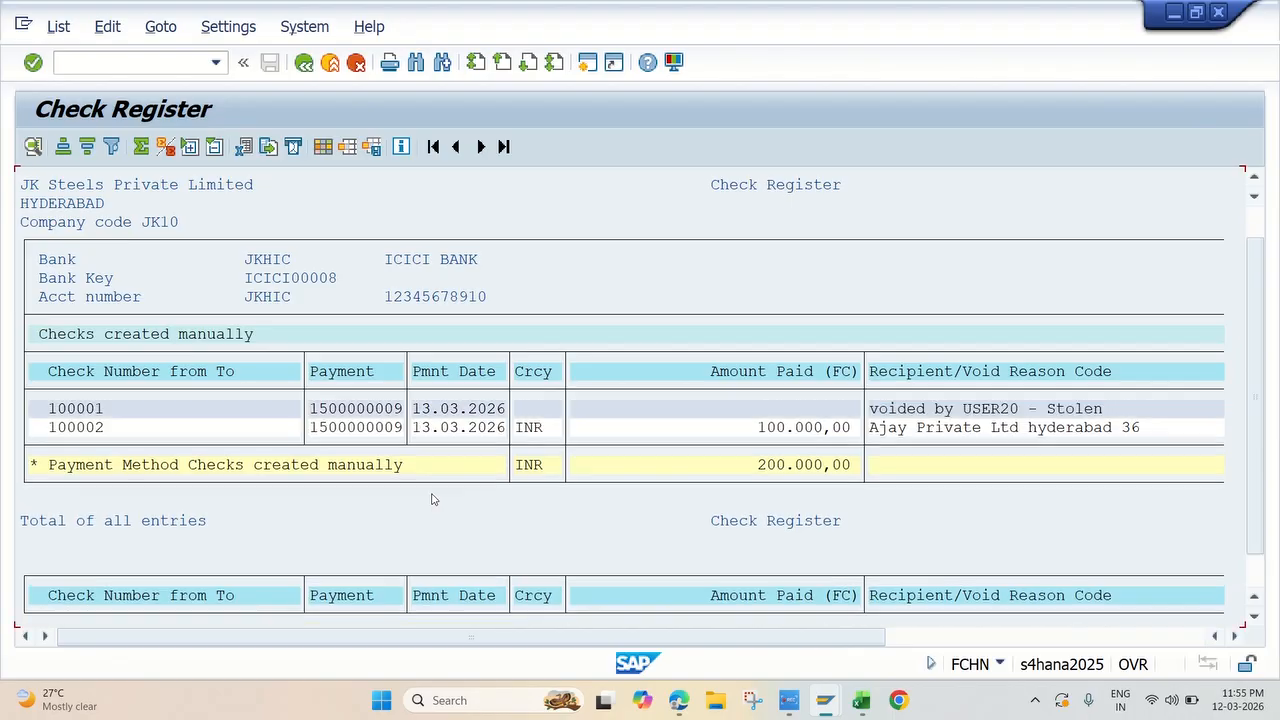
scroll(434, 499, "up", 1)
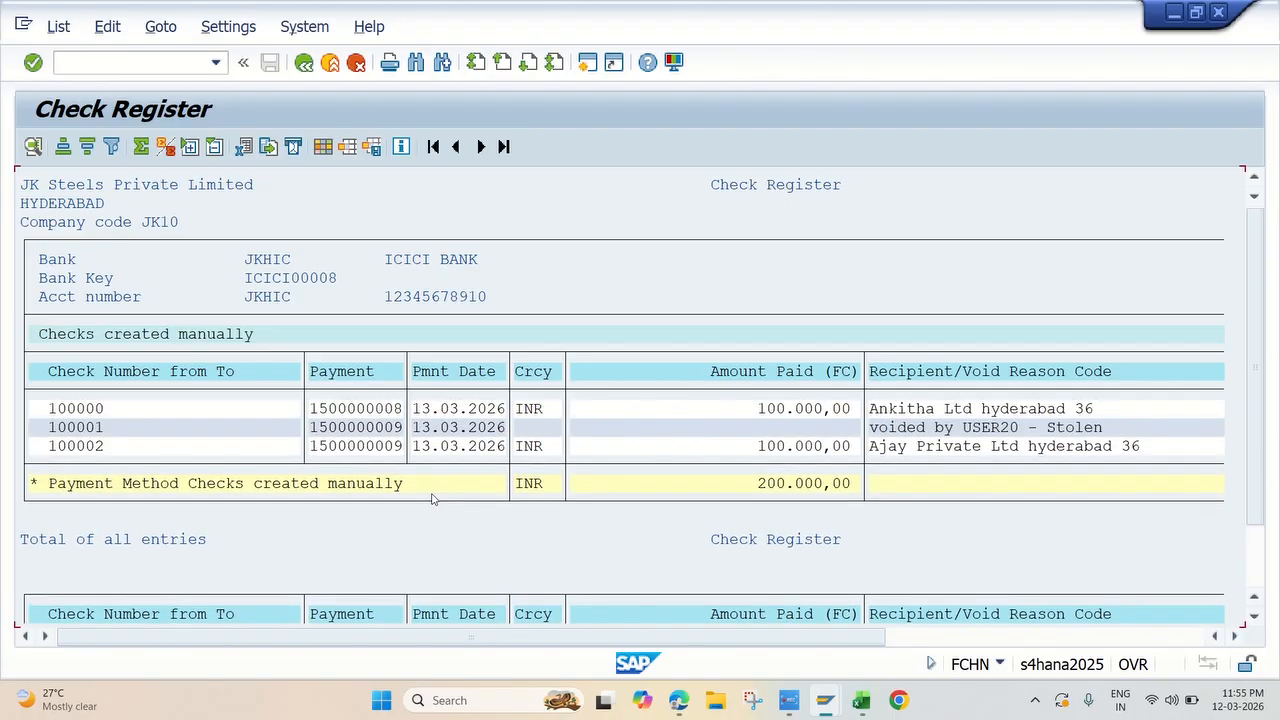
left_click(303, 64)
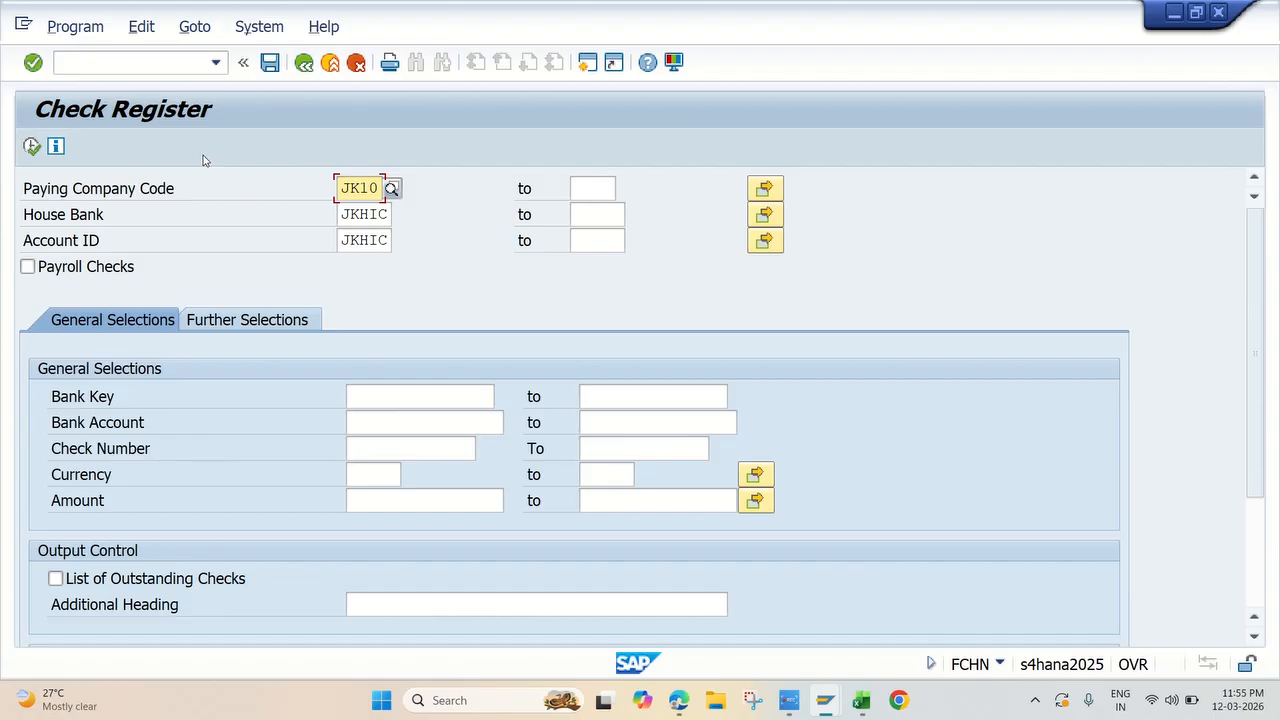
left_click(32, 146)
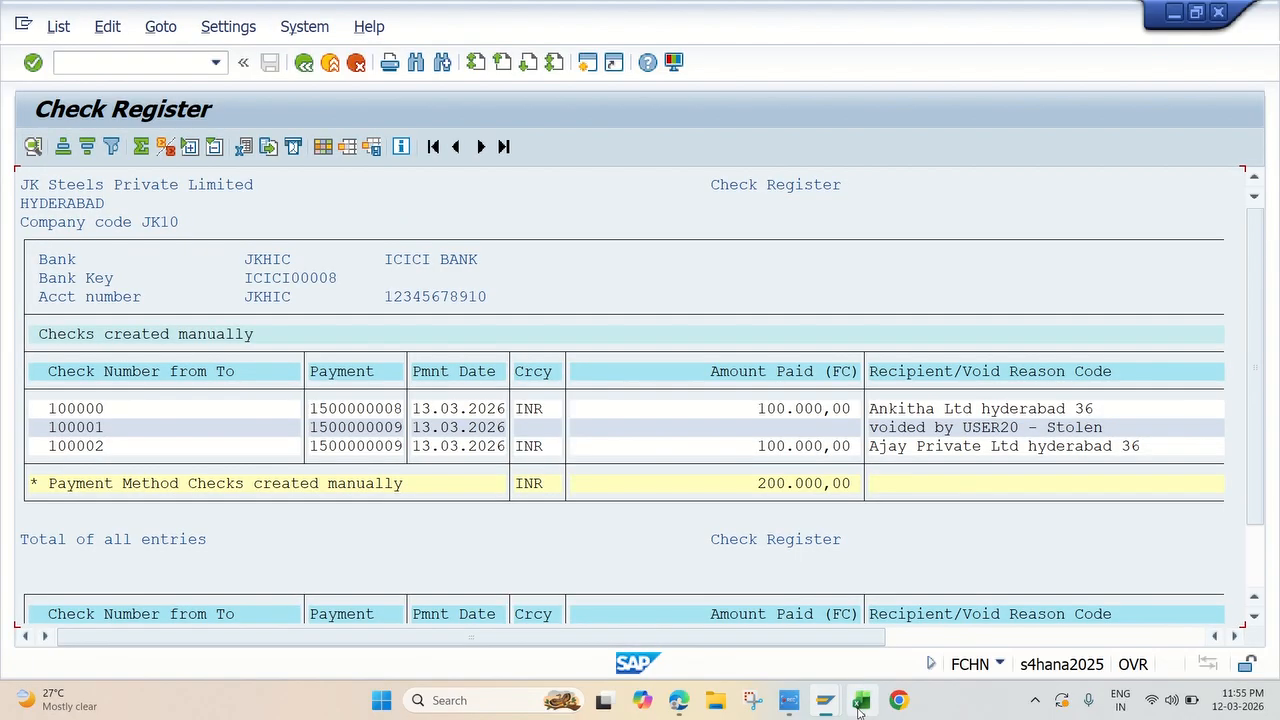
scroll(894, 484, "down", 3)
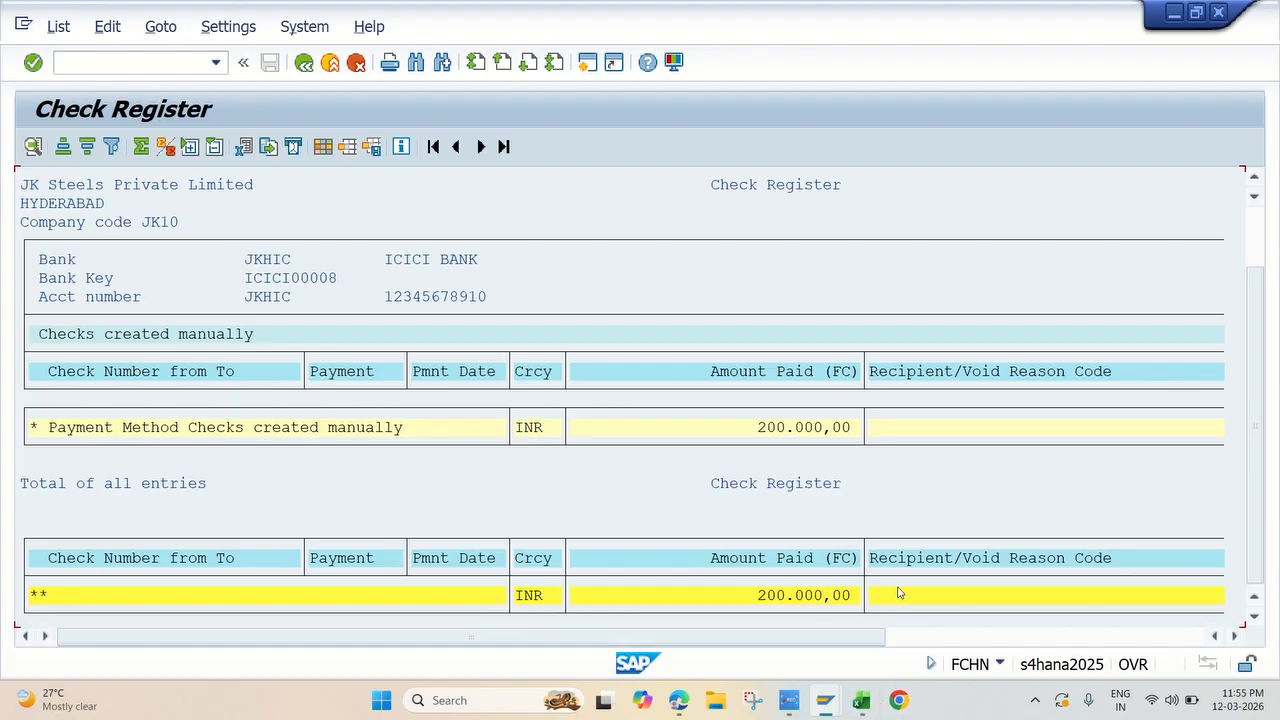
Step: Switch to Excel and fill the Display Check Register topic 21 yellow
left_click(860, 702)
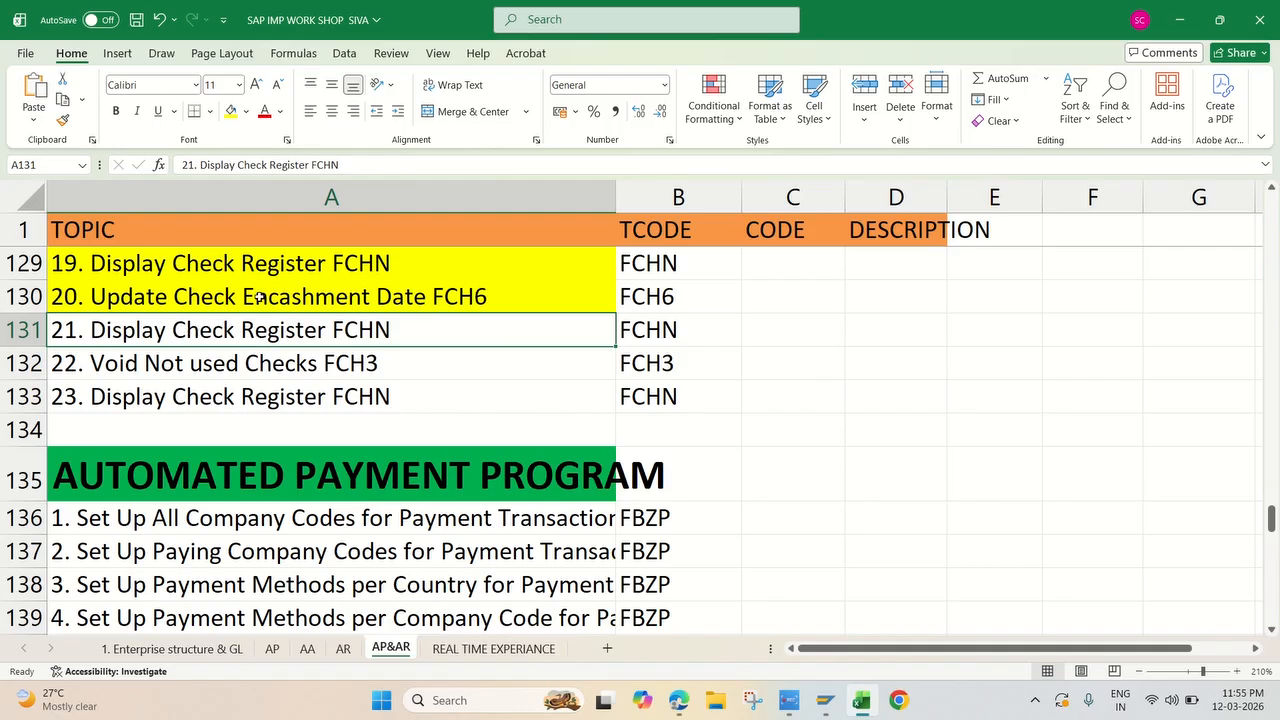
left_click(232, 112)
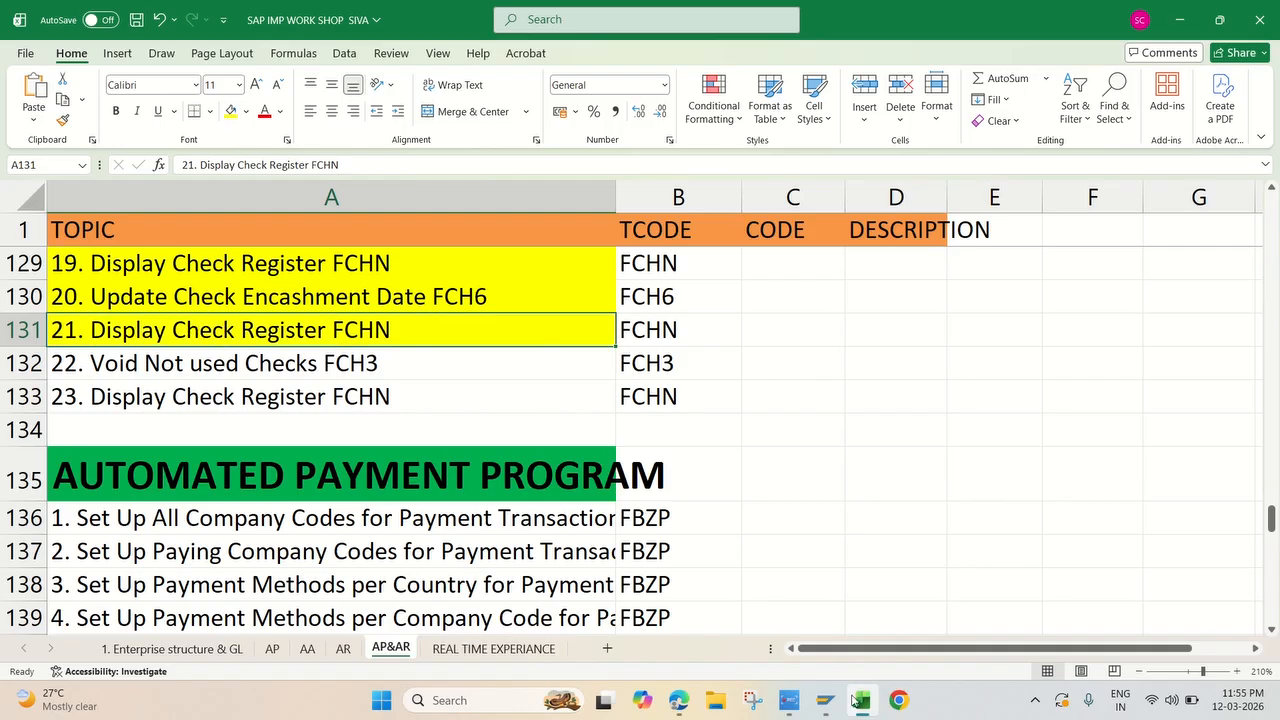
left_click(789, 701)
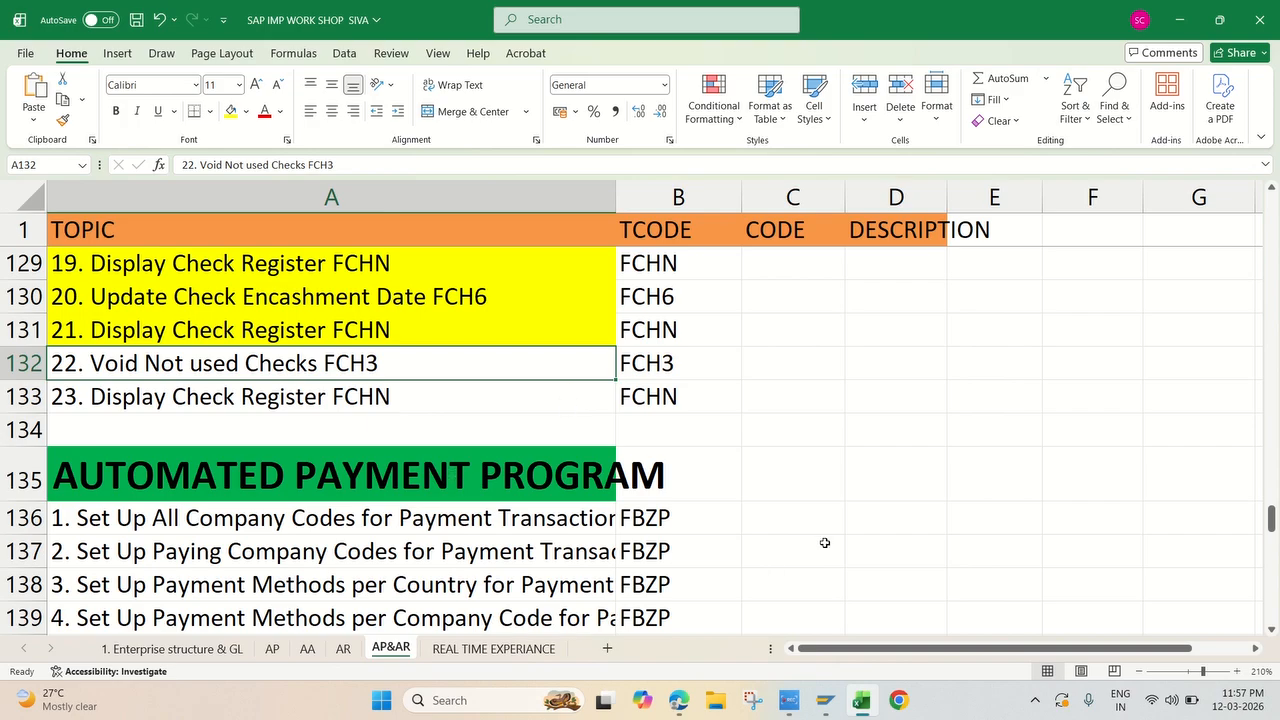
Step: Switch to the SAP session showing Cash Check, leave it, and start transaction FCH3 for voiding unused checks
mouse_move(828, 688)
left_click(818, 640)
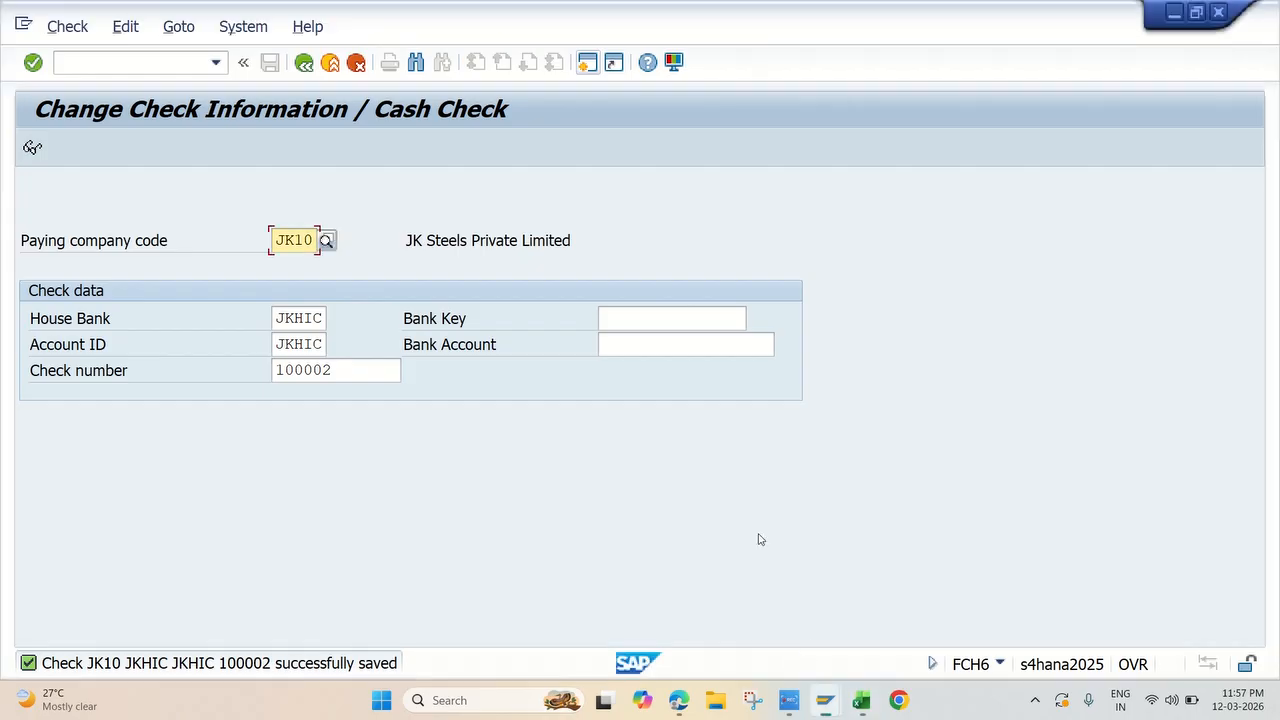
left_click(356, 62)
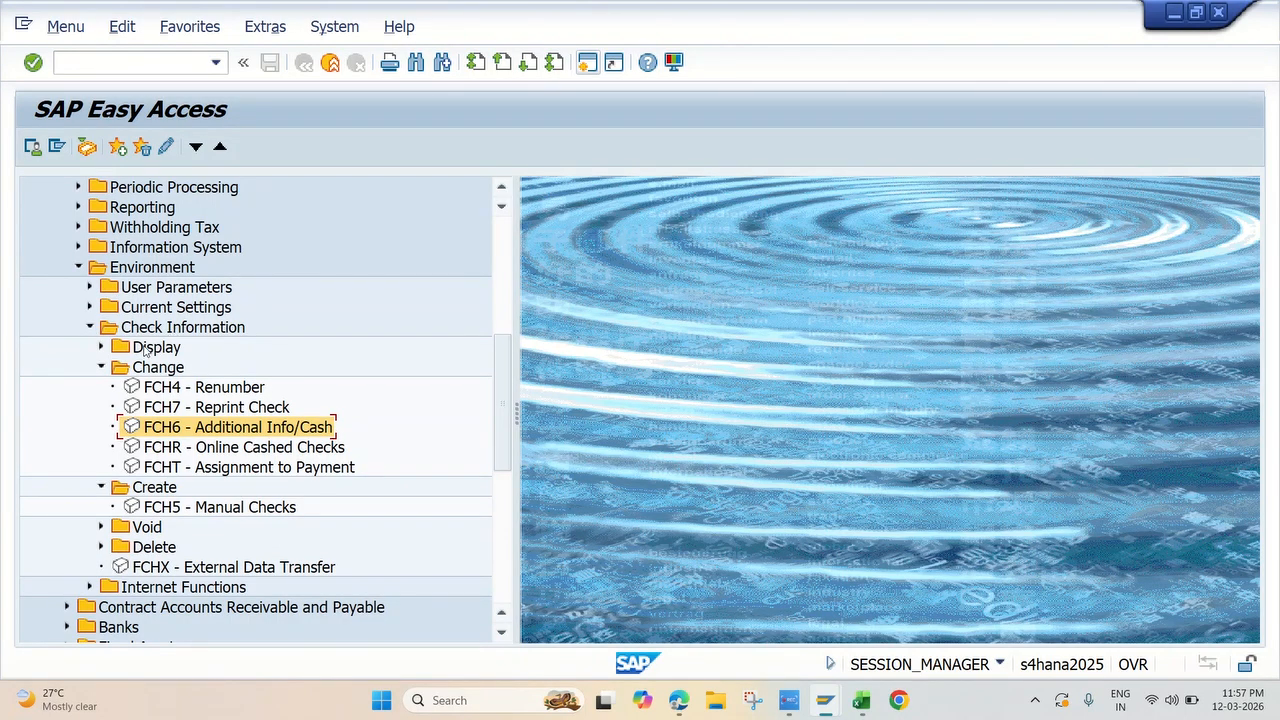
left_click(101, 368)
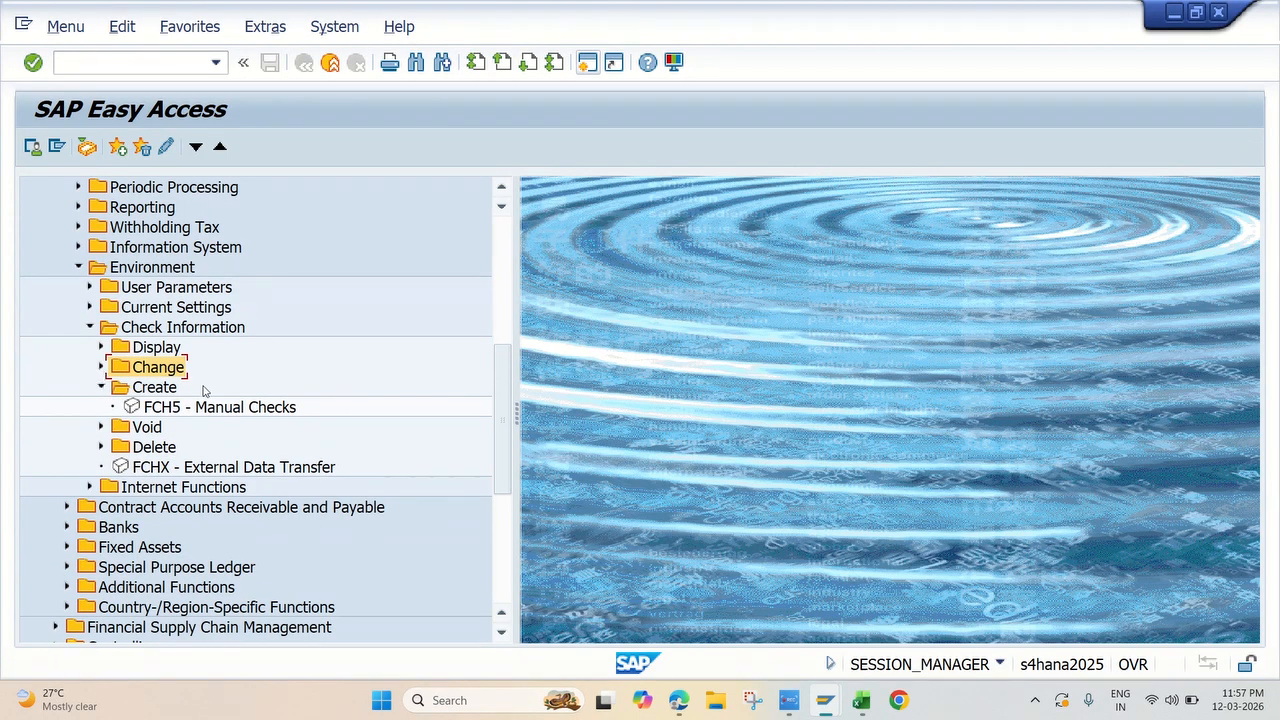
left_click(101, 389)
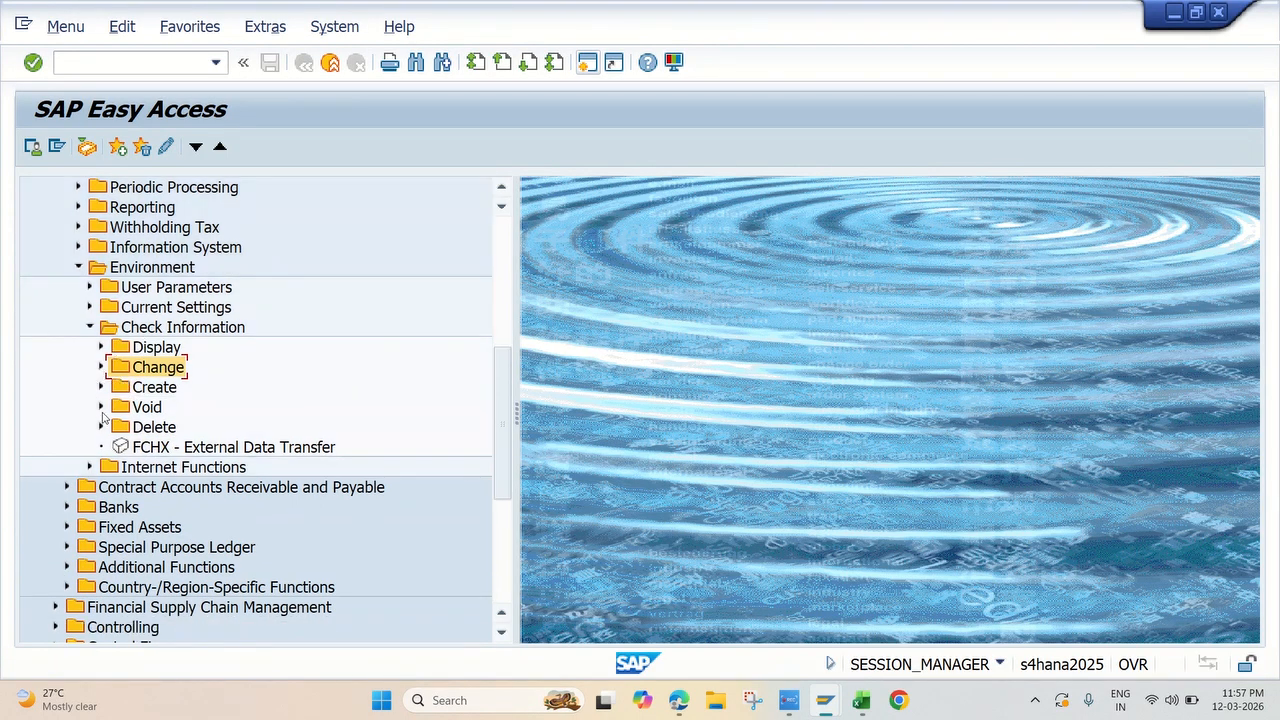
left_click(101, 408)
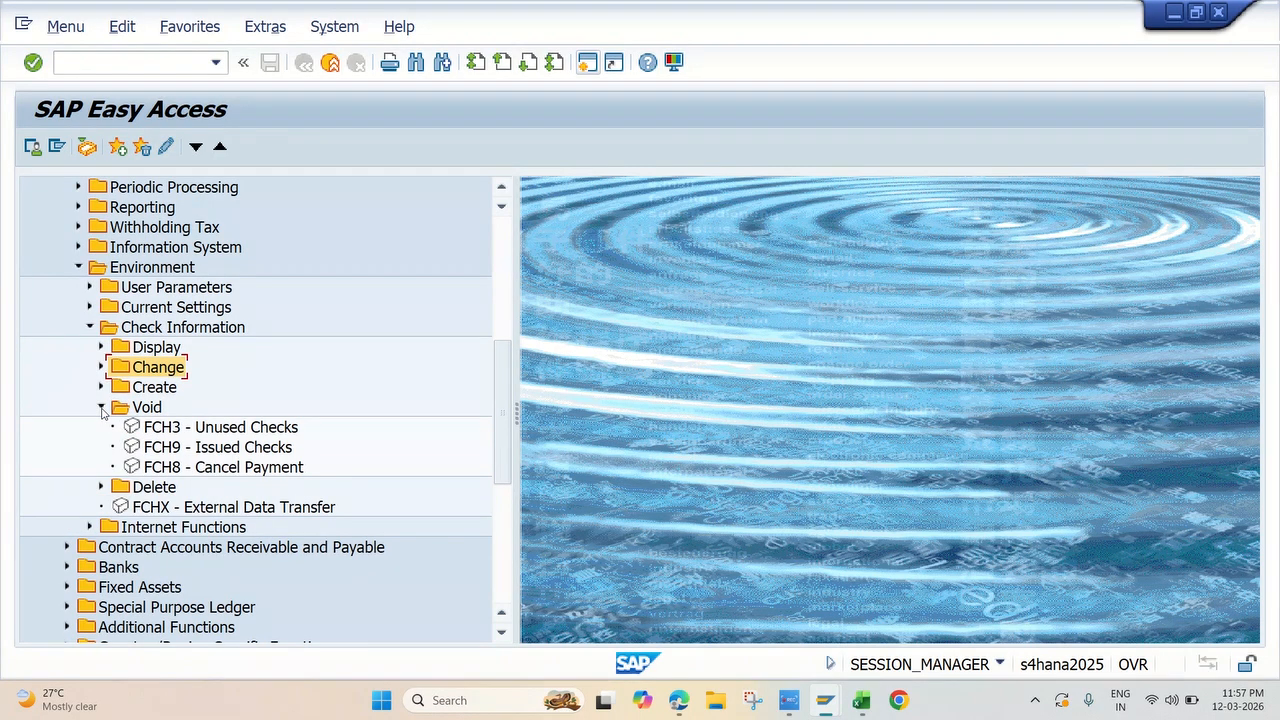
left_click(175, 430)
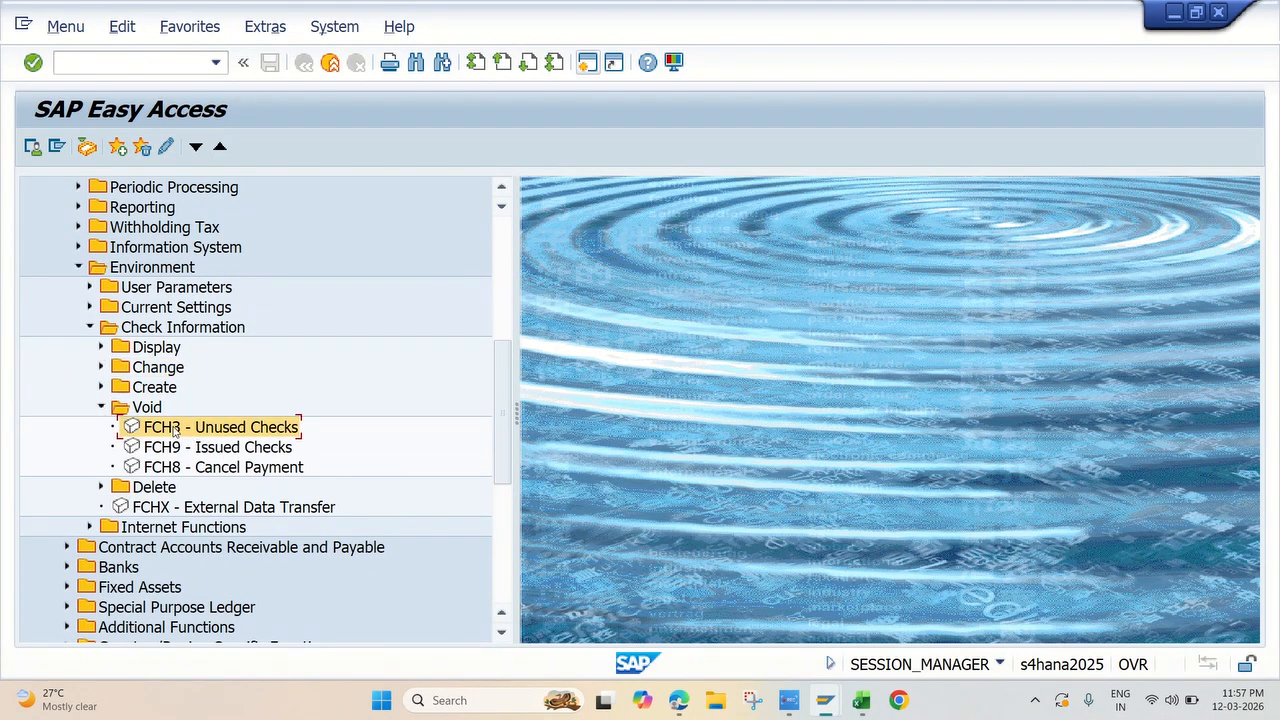
double_click(175, 430)
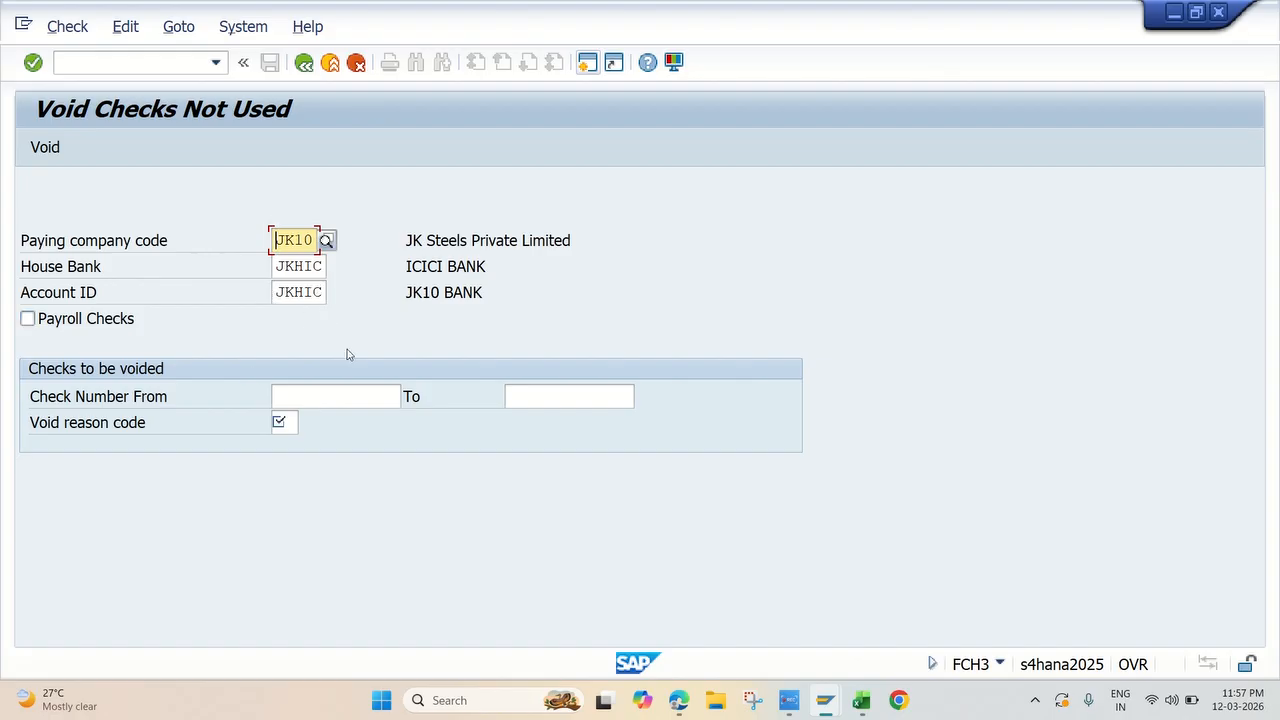
Step: Void unused check 100003 of company code JK10 and house bank JKHIC with reason code 05, Printed incorrectly
left_click(306, 396)
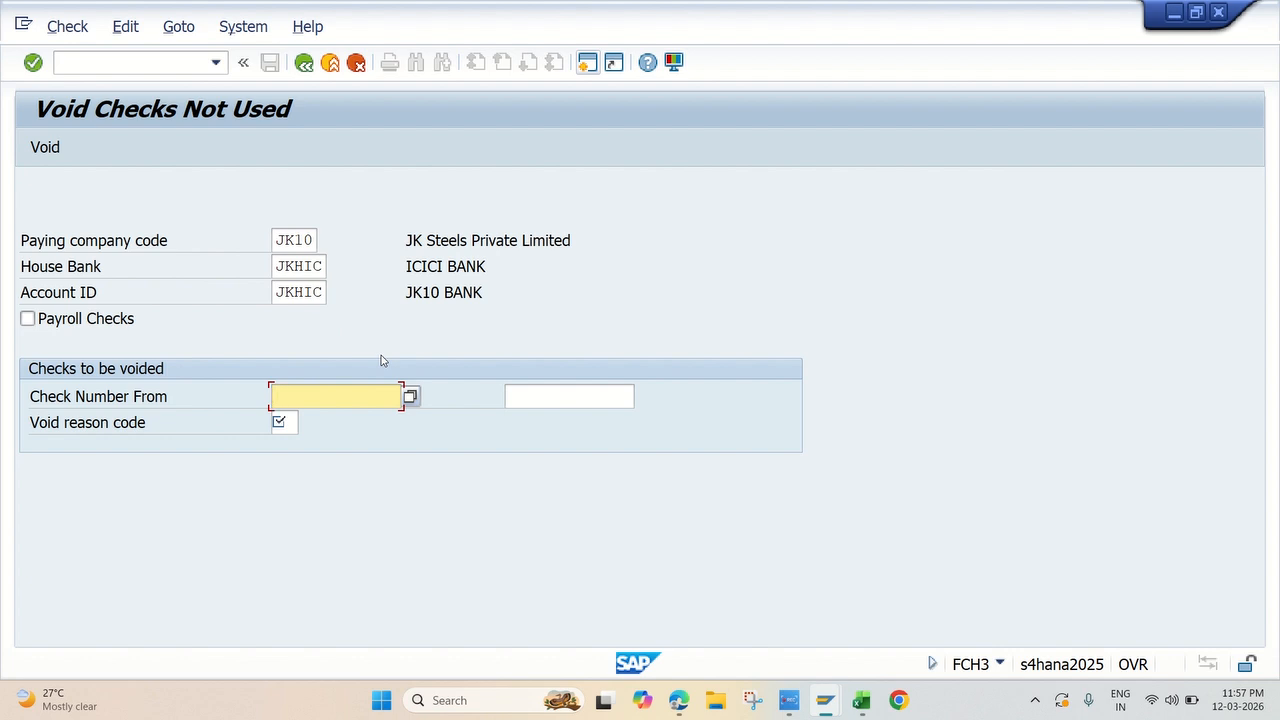
type("100003")
left_click(279, 423)
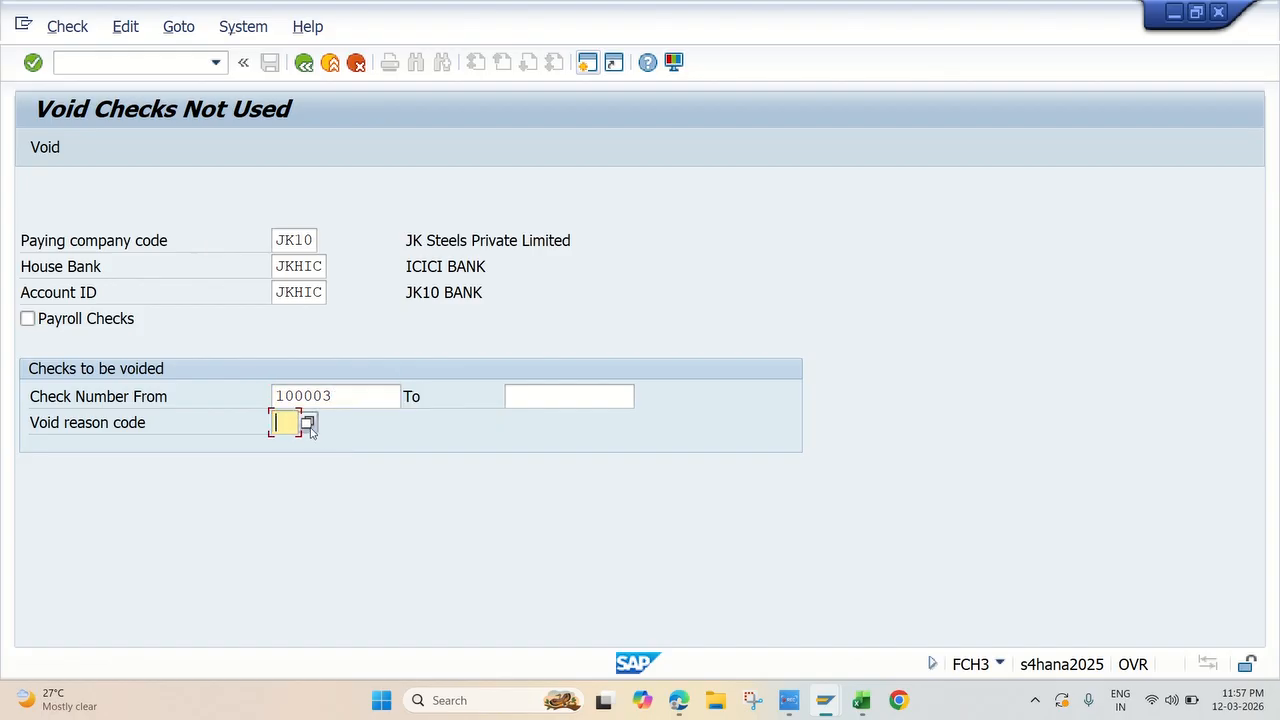
left_click(309, 424)
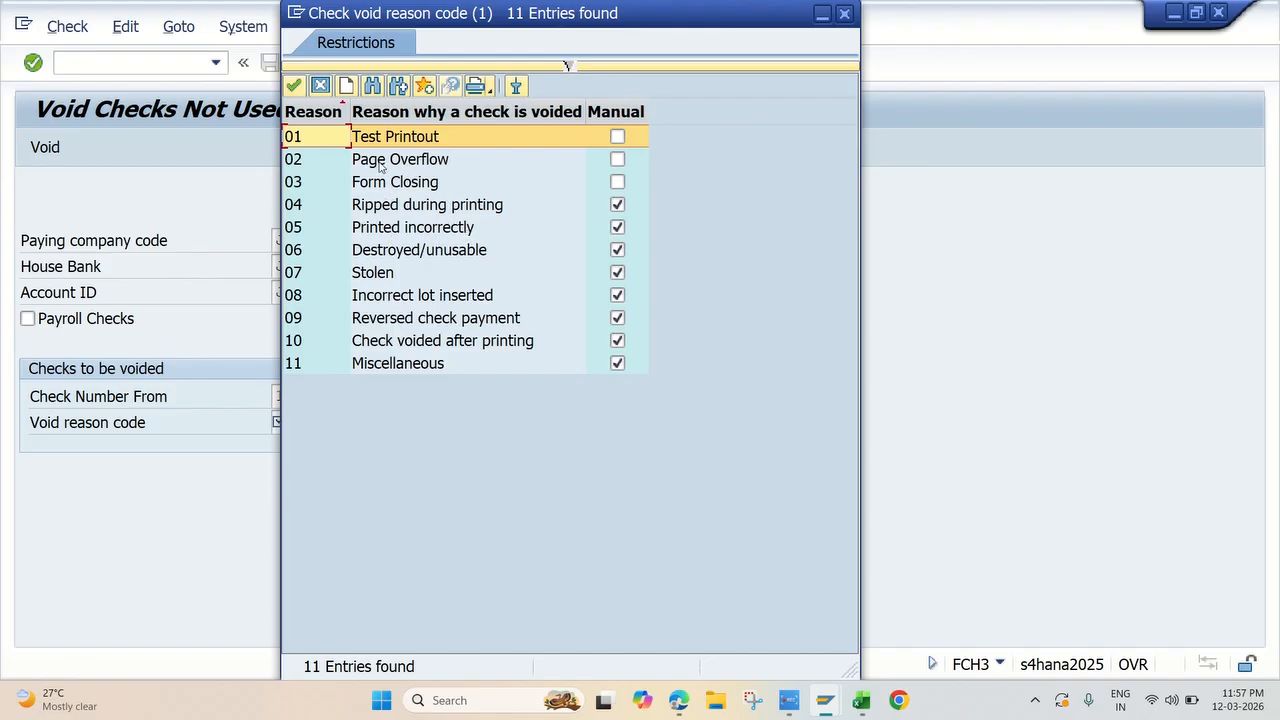
double_click(451, 232)
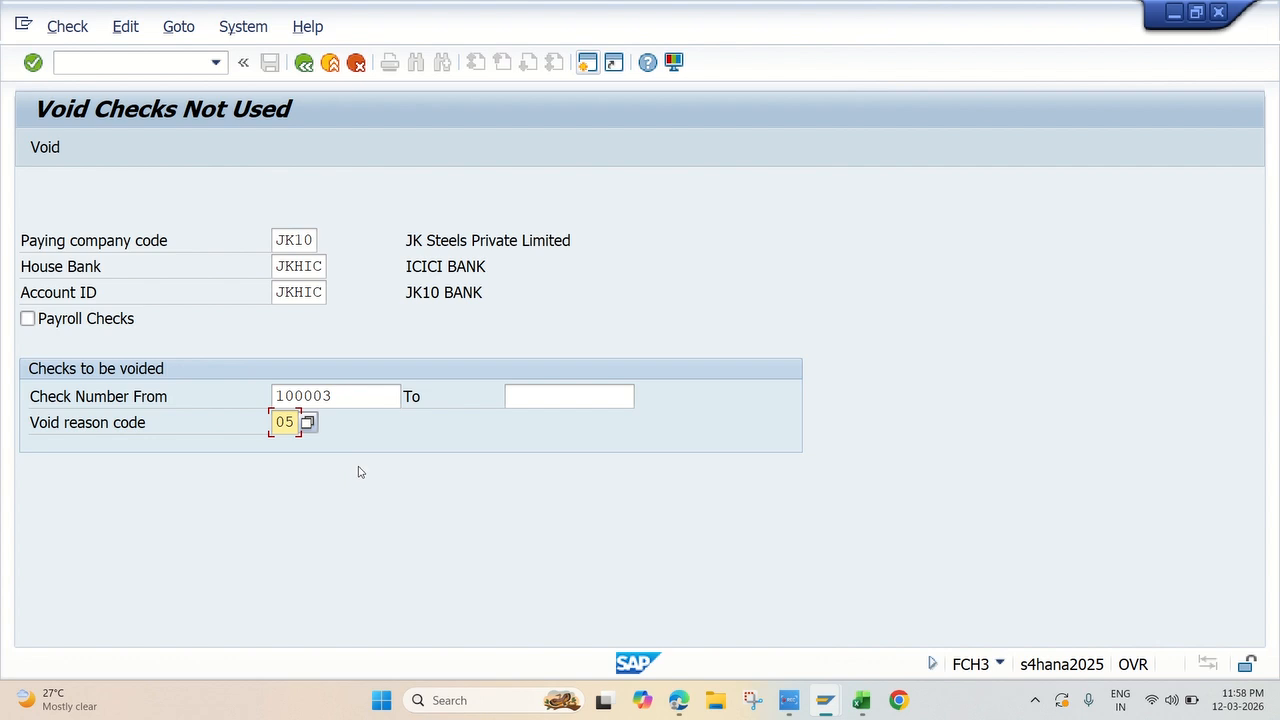
left_click(47, 148)
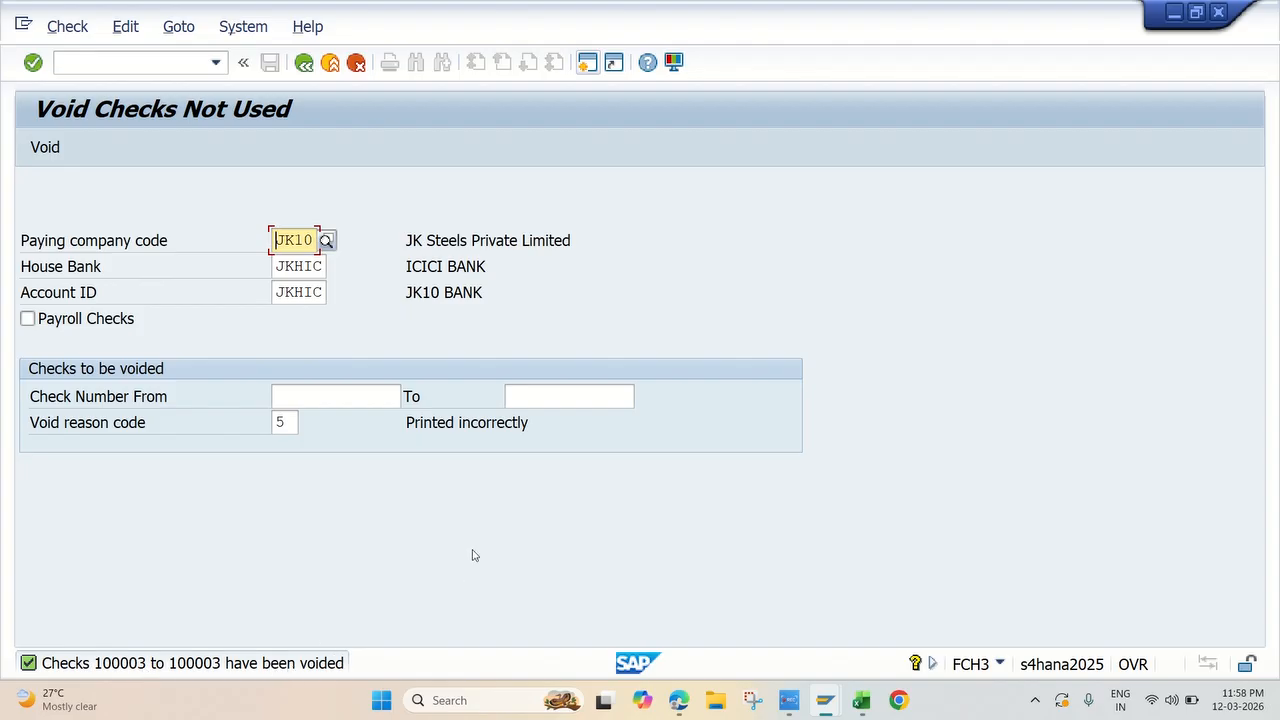
Step: Switch to Excel and fill the Void Not used Checks FCH3 topic 22 yellow
left_click(343, 398)
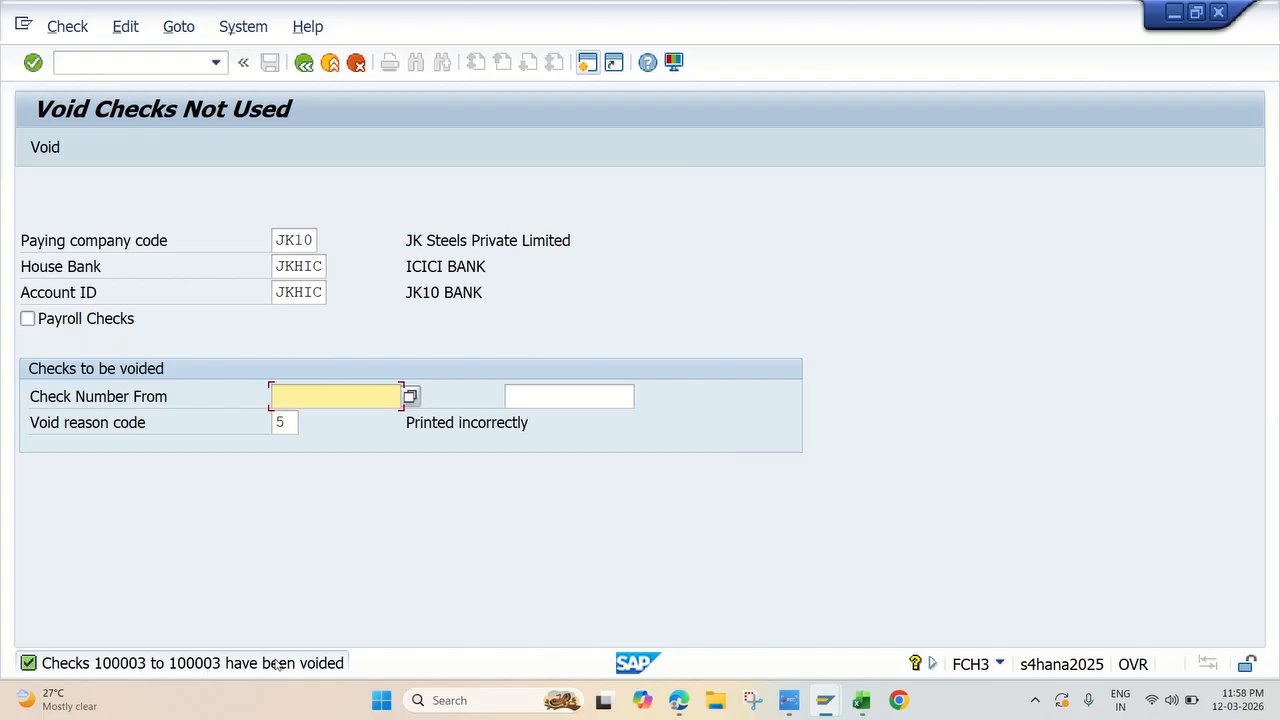
key("alt+Tab")
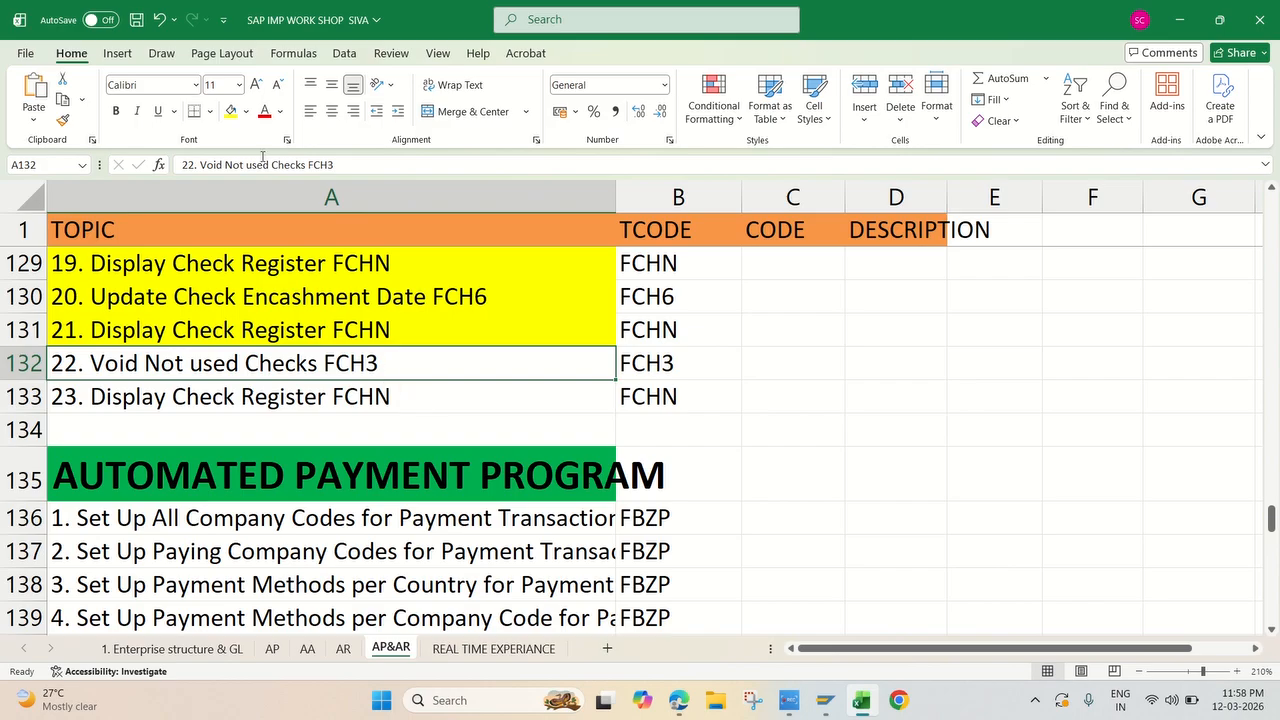
left_click(231, 111)
left_click(190, 405)
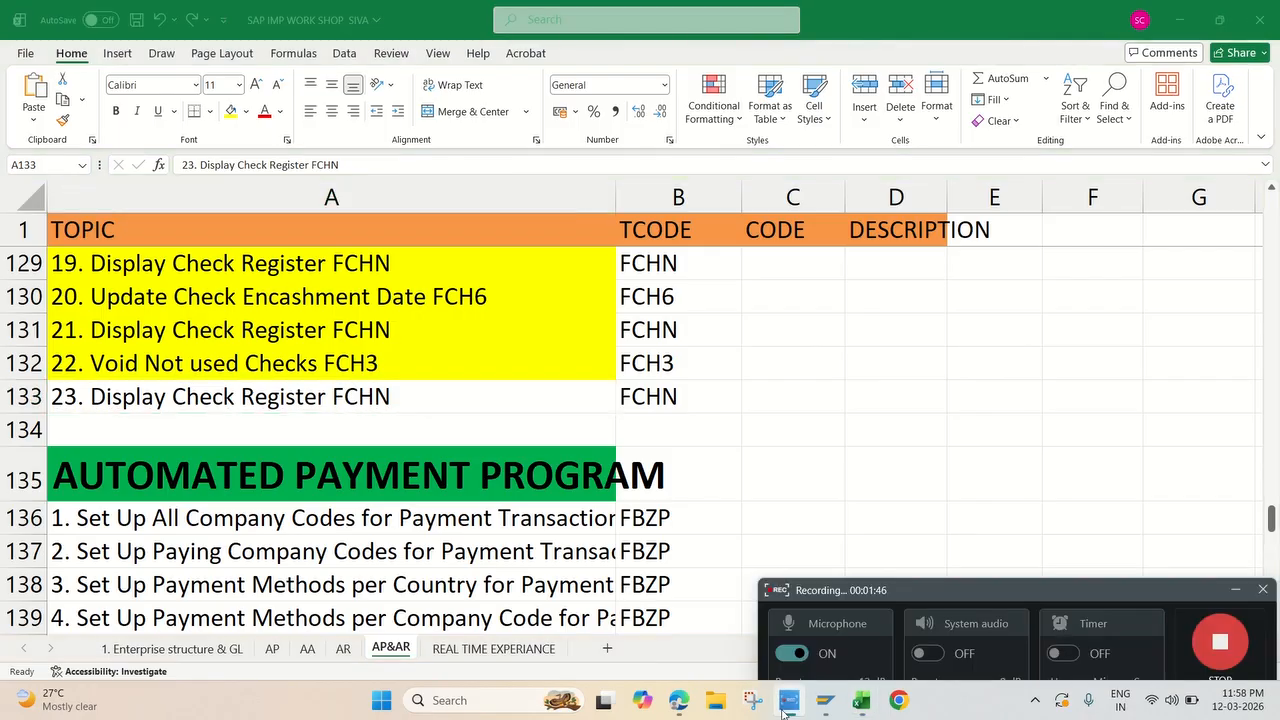
Step: Switch to the SAP session showing Void Checks Not Used and start transaction FCHN for the check register
left_click(826, 700)
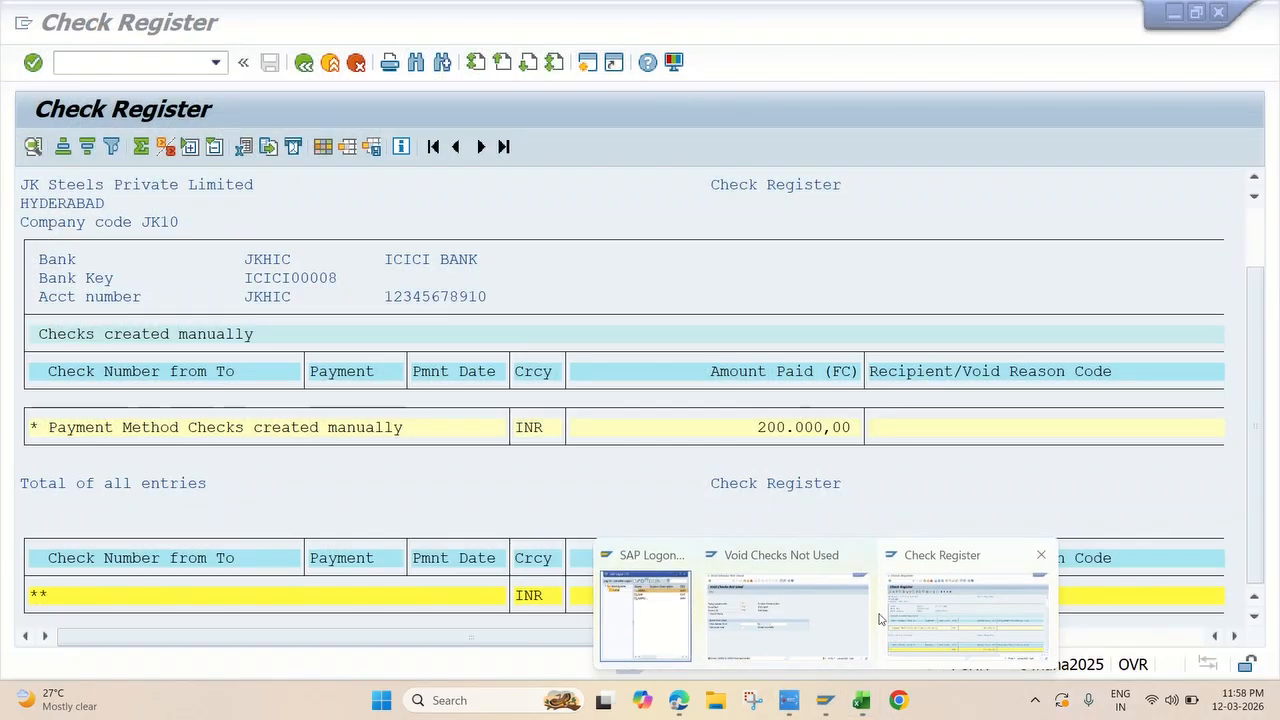
left_click(827, 618)
left_click(126, 62)
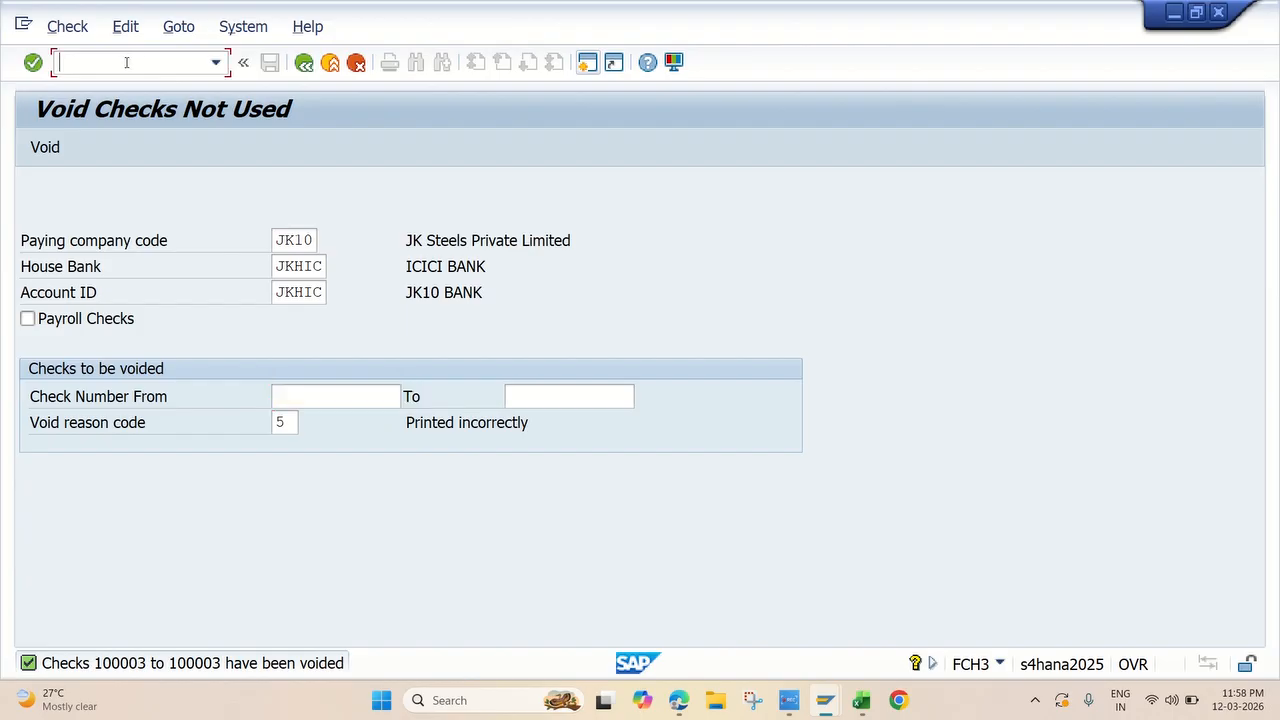
type("/NFCHN")
key("Return")
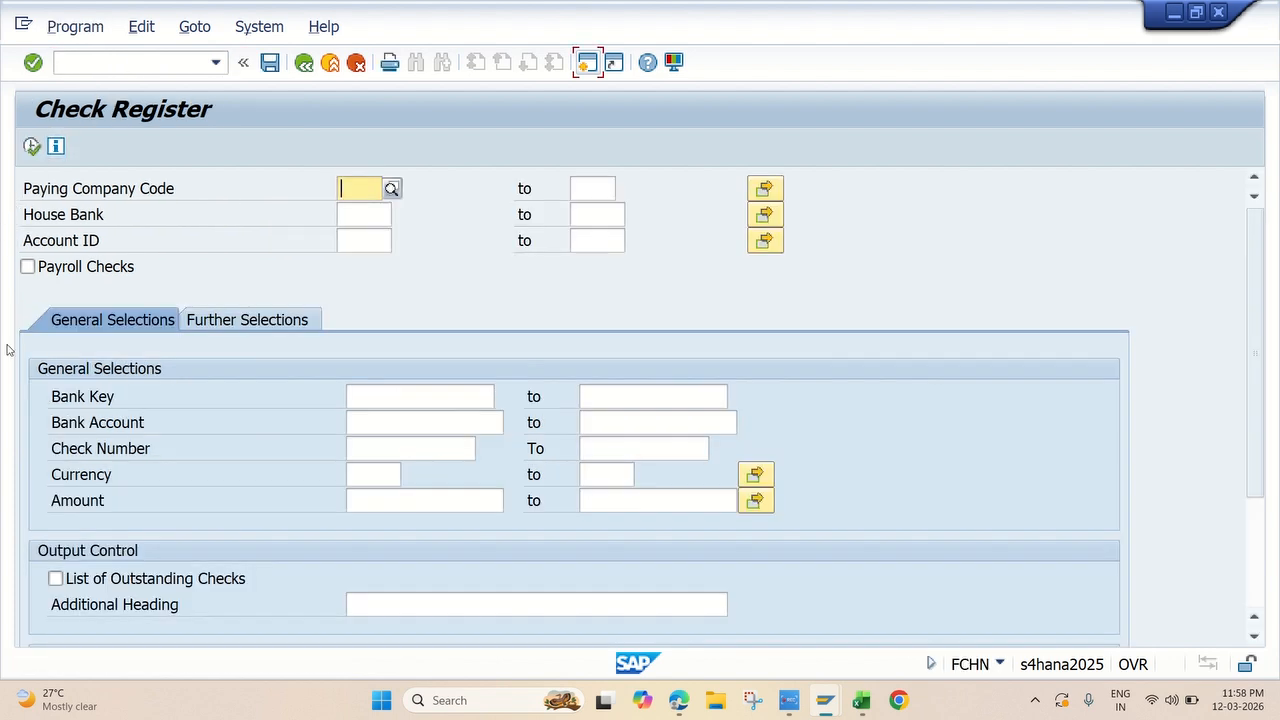
Step: Run the check register for paying company code JK10, house bank JKHIC and account ID JKHIC
key("BackSpace")
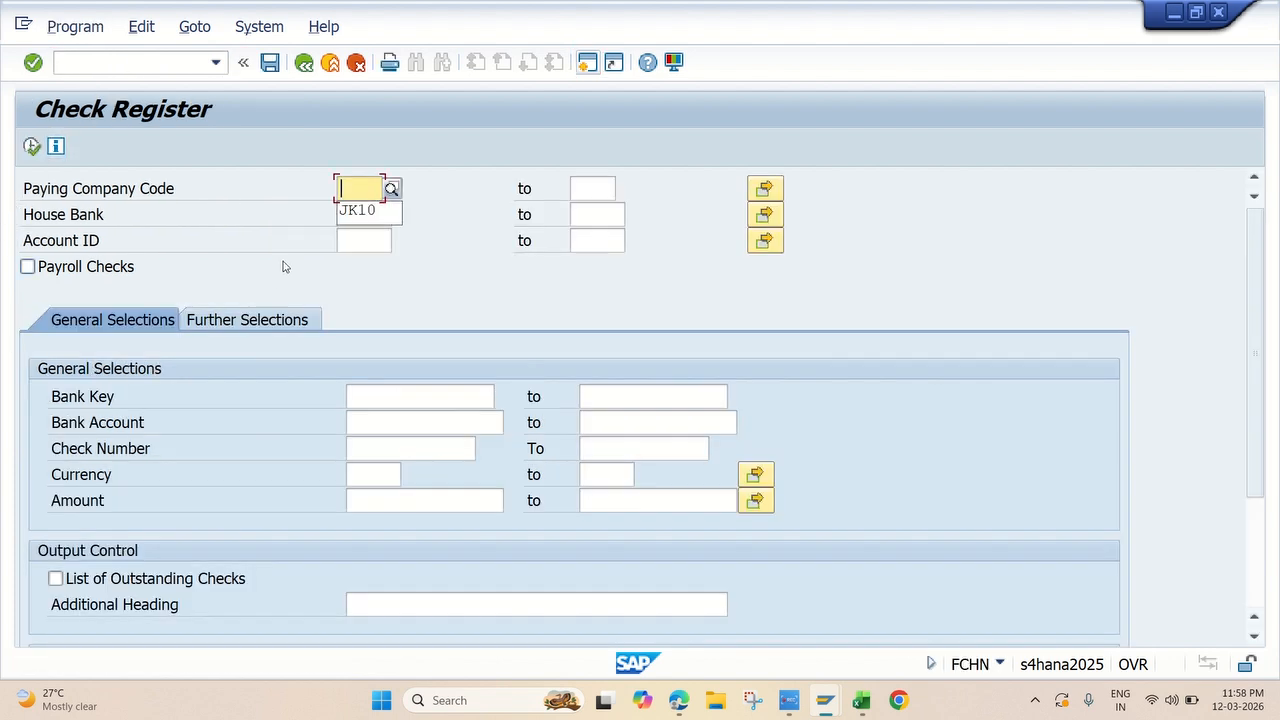
left_click(348, 217)
left_click(348, 218)
left_click(366, 238)
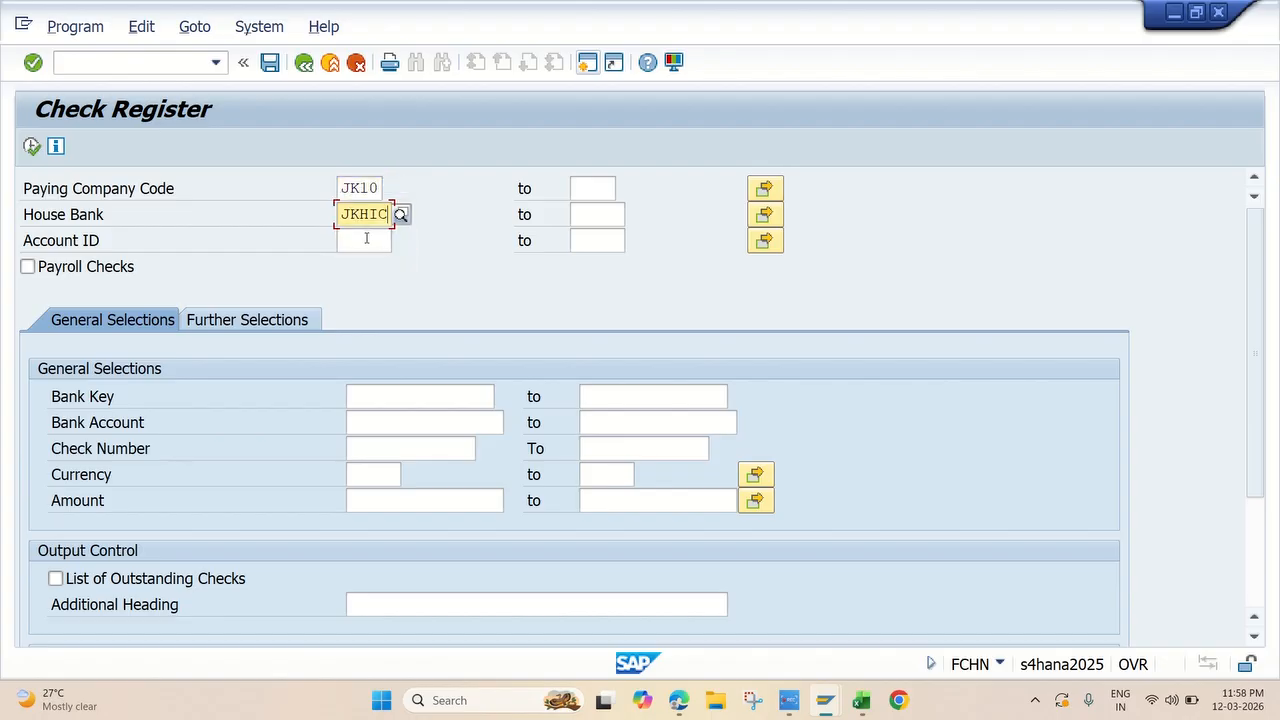
left_click(366, 238)
left_click(360, 262)
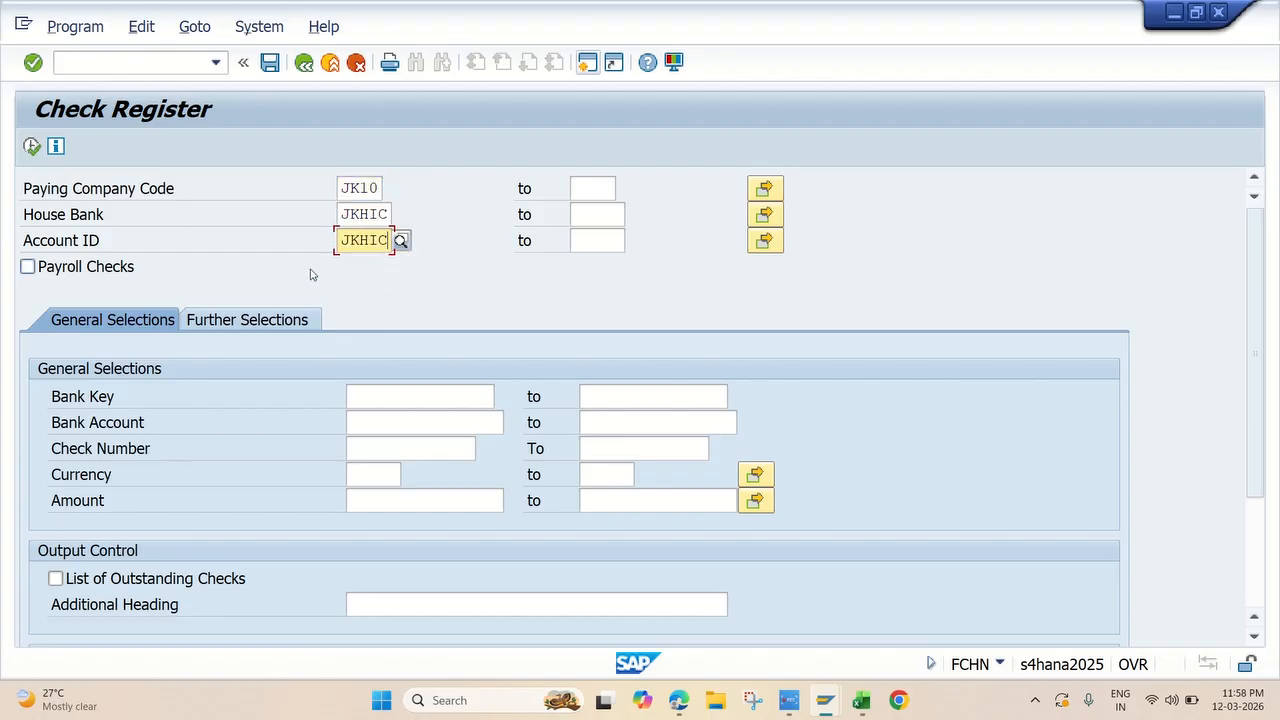
left_click(33, 146)
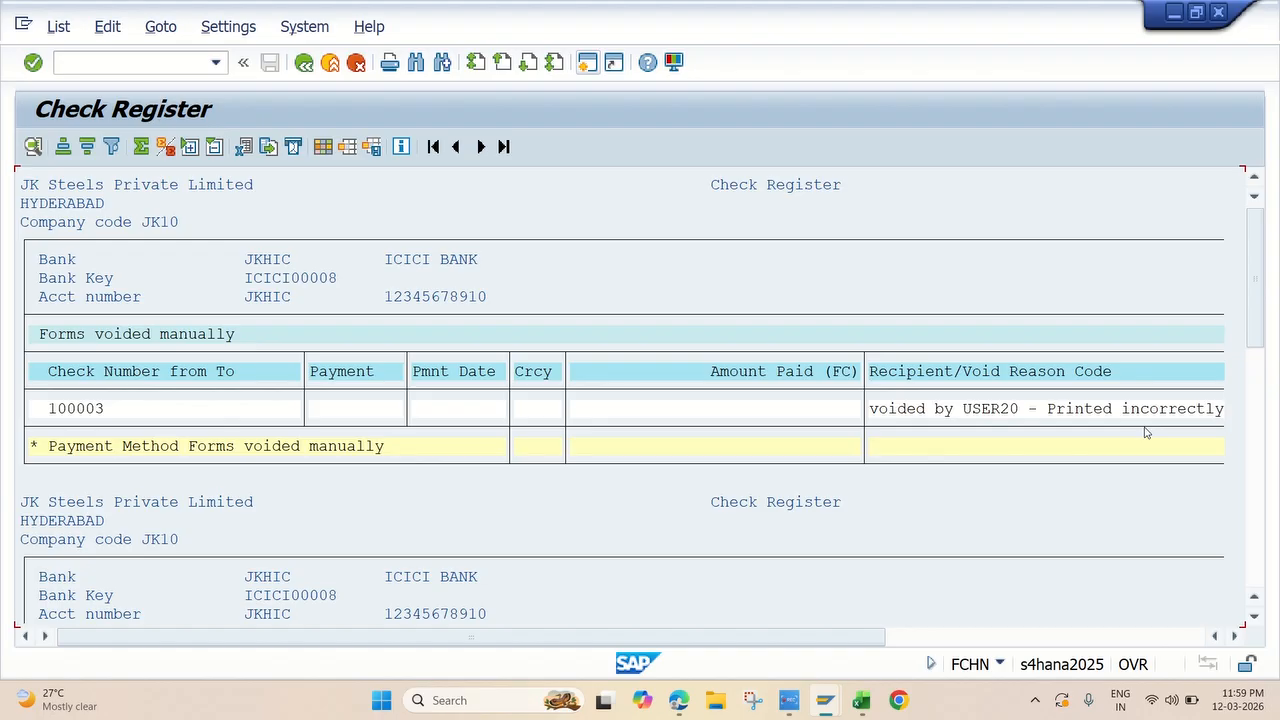
Step: Review the manually voided forms, the manually created checks and their totals in the check register
scroll(1147, 433, "down", 3)
scroll(1147, 433, "up", 2)
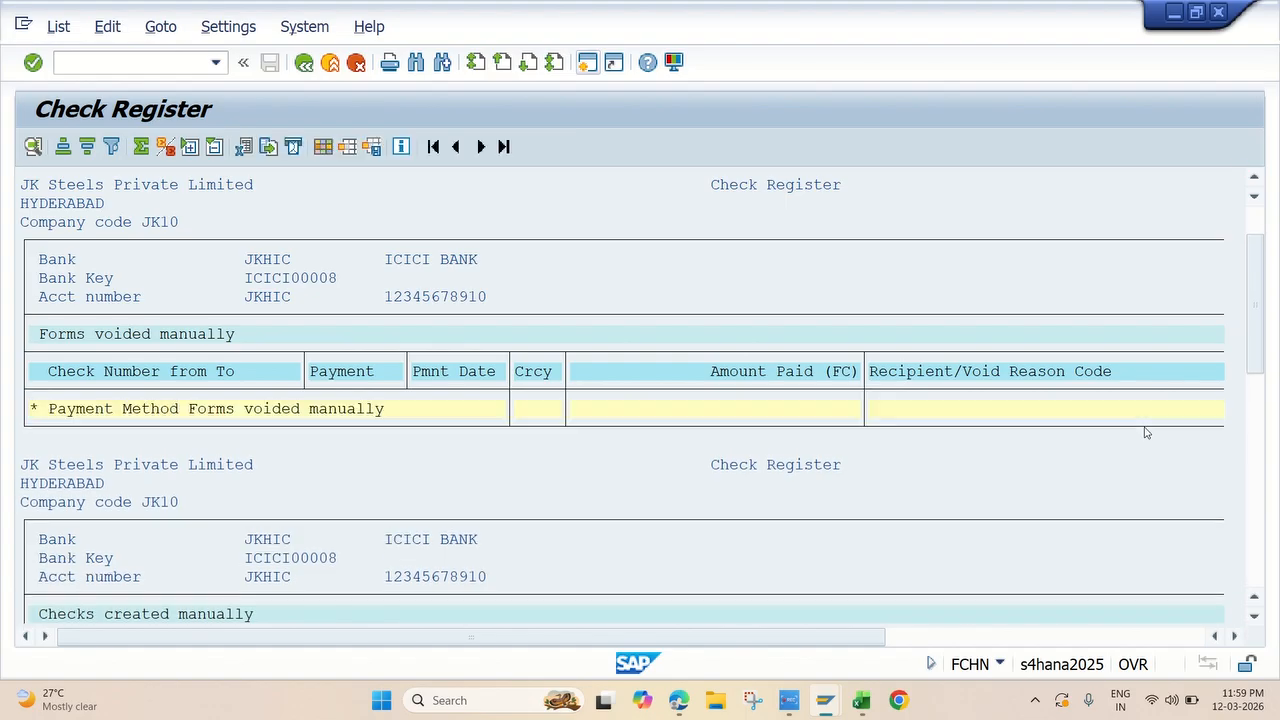
scroll(1152, 429, "up", 1)
scroll(1152, 429, "down", 1)
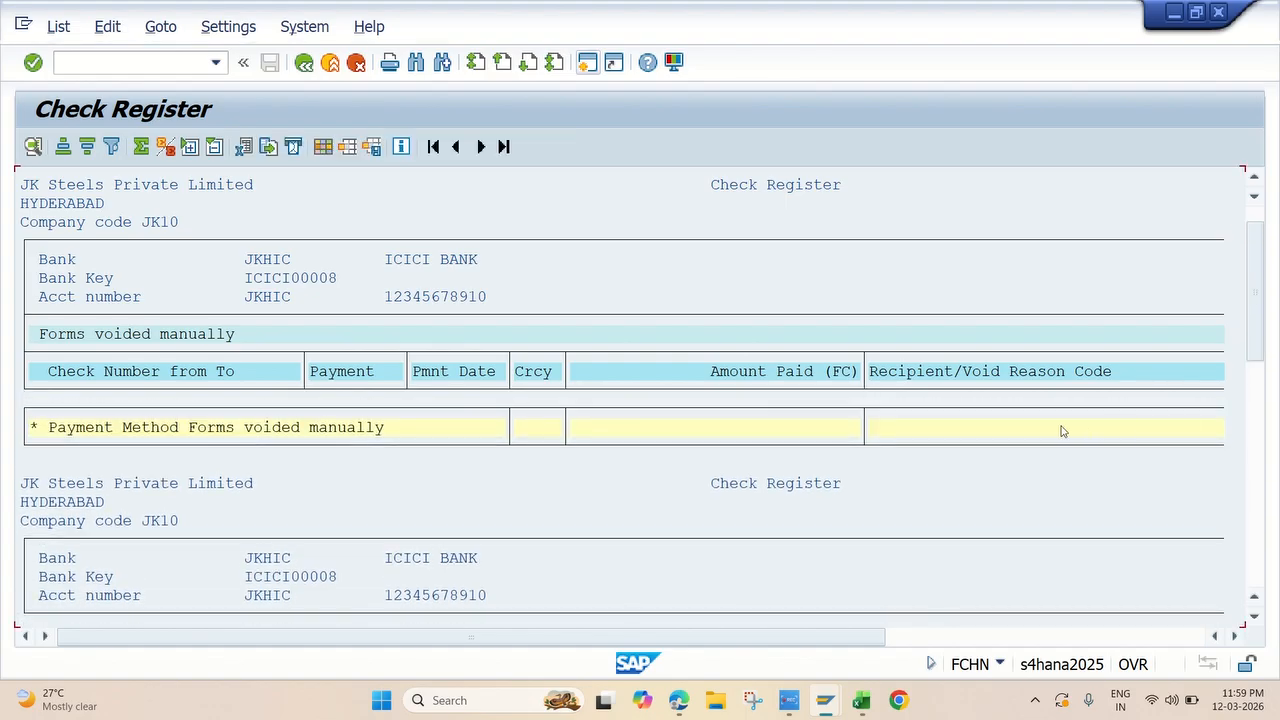
scroll(420, 458, "down", 6)
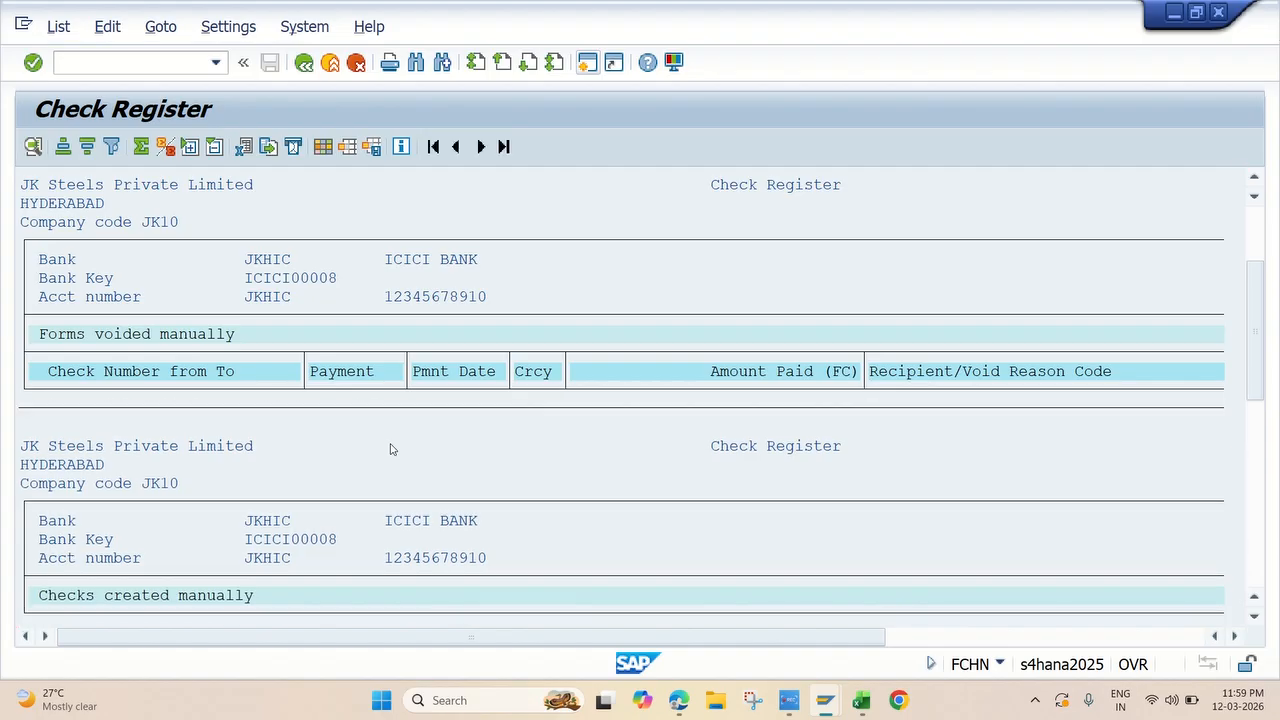
scroll(450, 468, "down", 7)
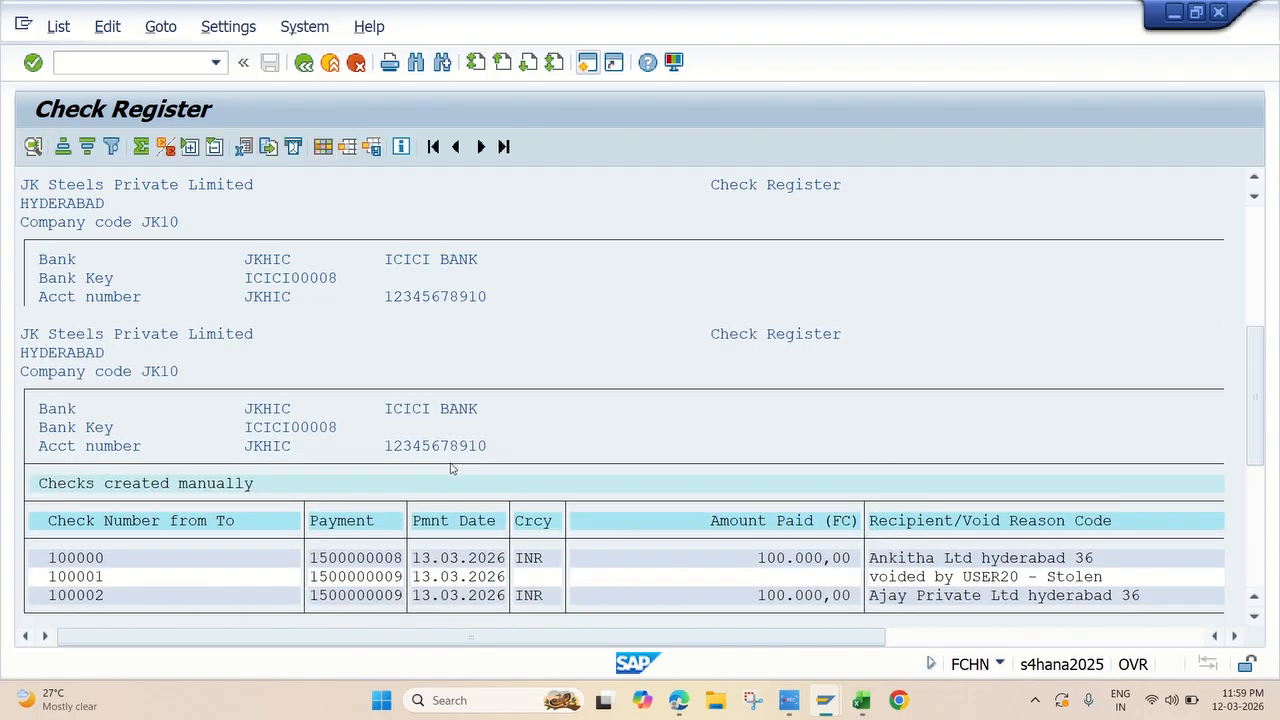
scroll(452, 468, "down", 3)
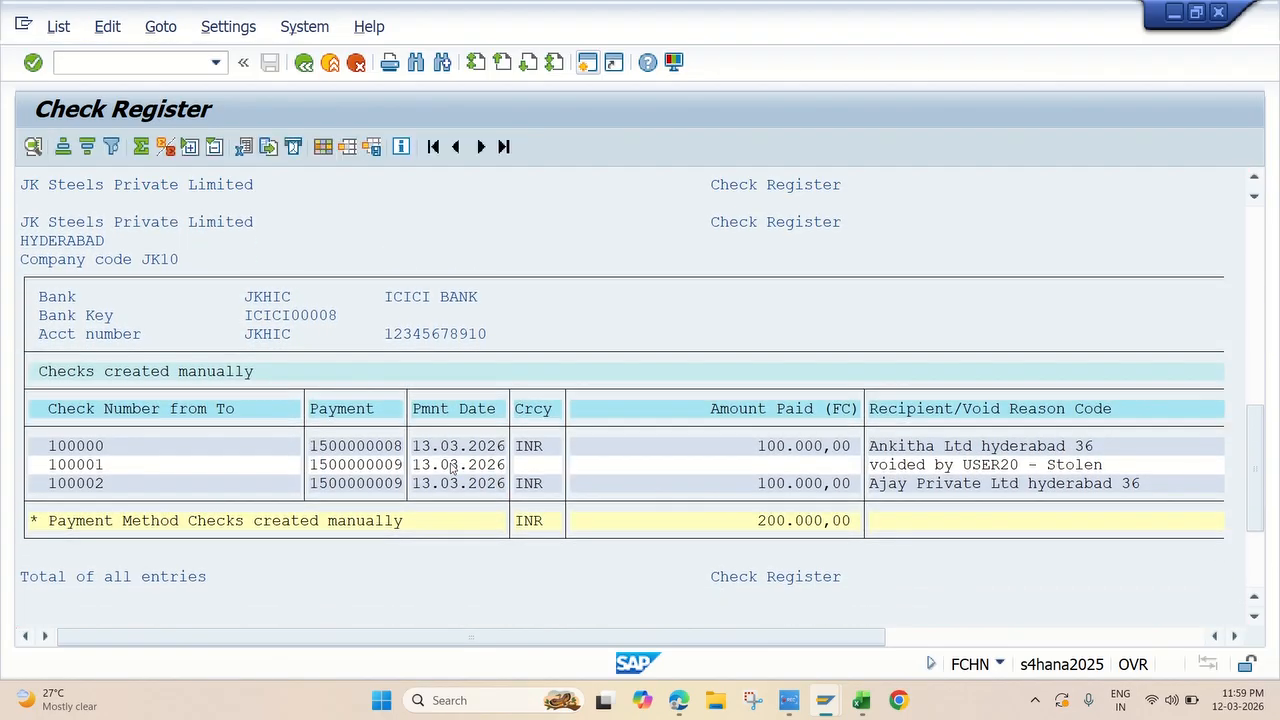
scroll(125, 438, "down", 1)
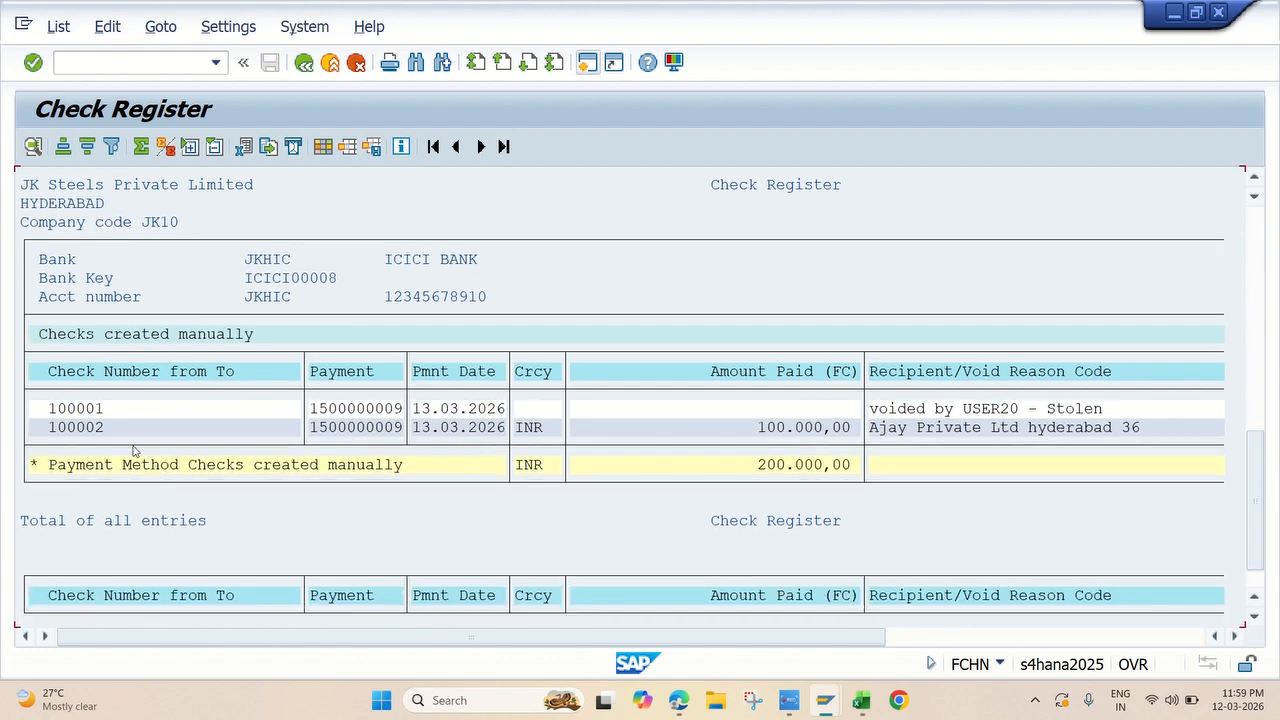
scroll(118, 425, "up", 3)
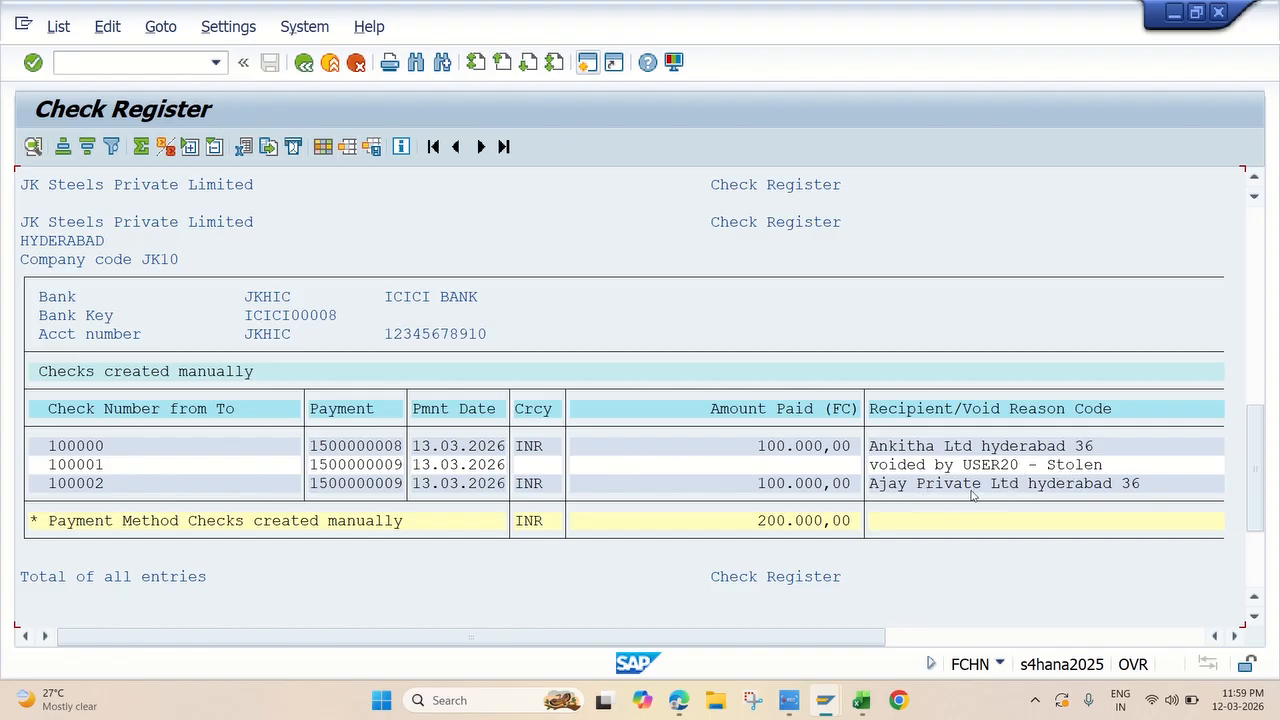
left_click_drag(1256, 464, 1253, 258)
scroll(505, 485, "down", 8)
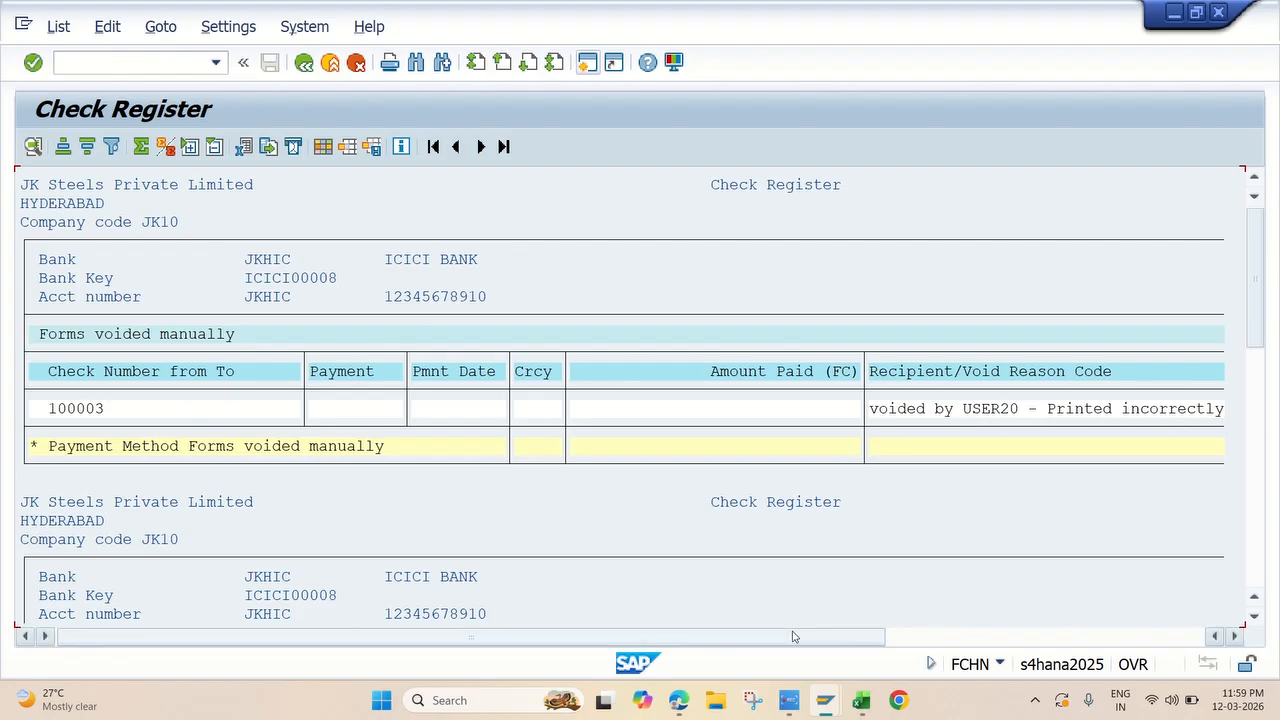
Step: Switch to Excel and fill the Display Check Register FCHN topic 23 yellow
left_click(860, 703)
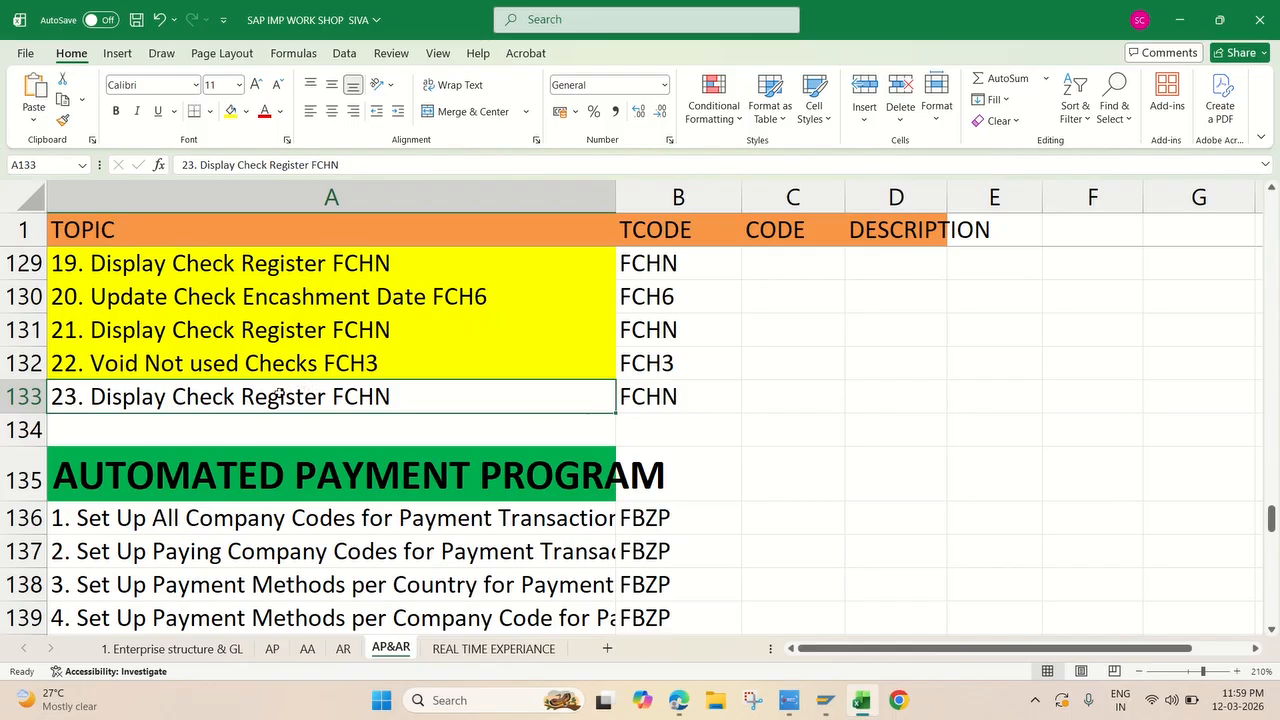
left_click(231, 111)
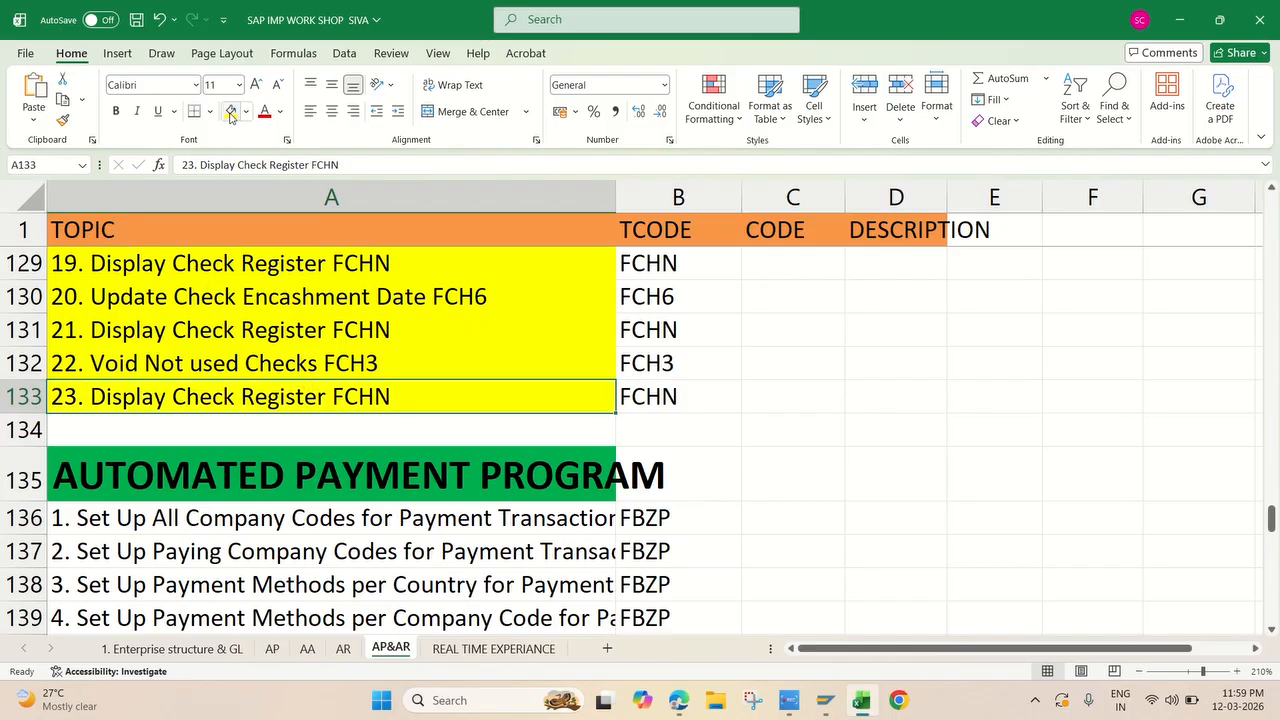
Step: Review the House Bank and Testing topics on the AP&AR sheet, from the GL account creation to topic 23
scroll(404, 330, "up", 2)
scroll(404, 330, "up", 2)
scroll(404, 330, "down", 3)
scroll(404, 330, "up", 4)
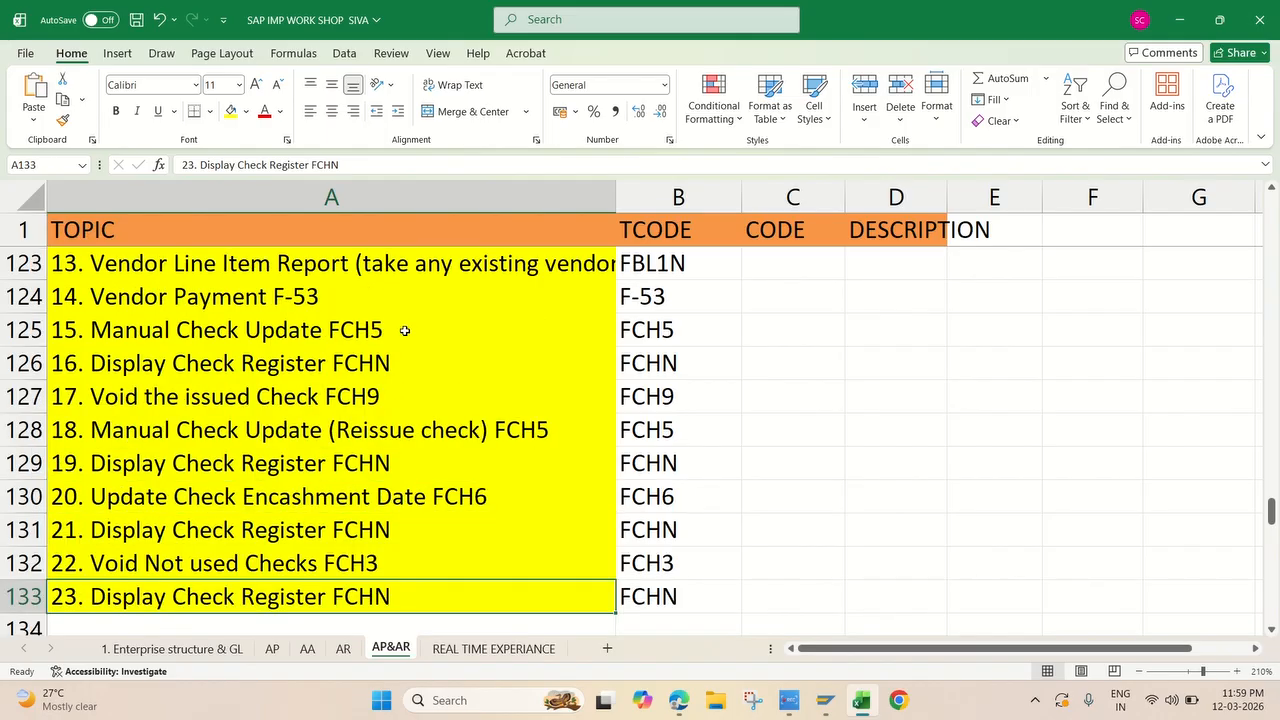
scroll(404, 330, "up", 3)
scroll(404, 330, "down", 1)
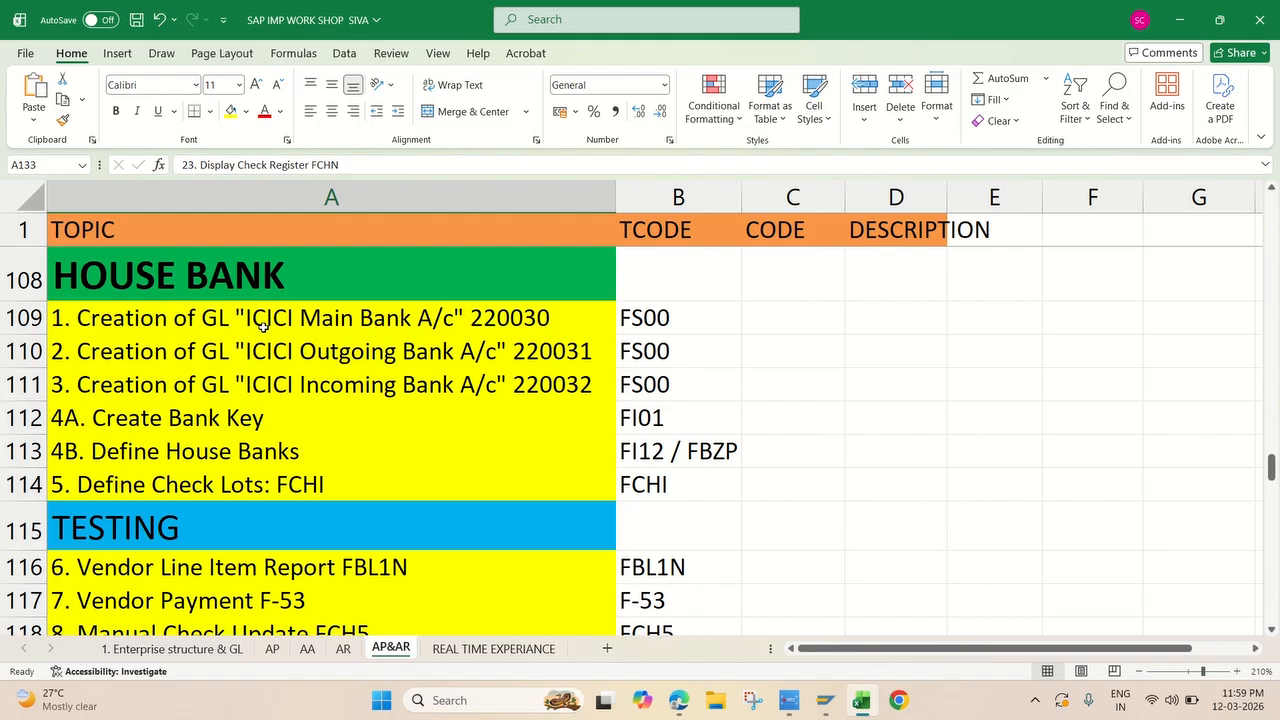
scroll(252, 425, "down", 1)
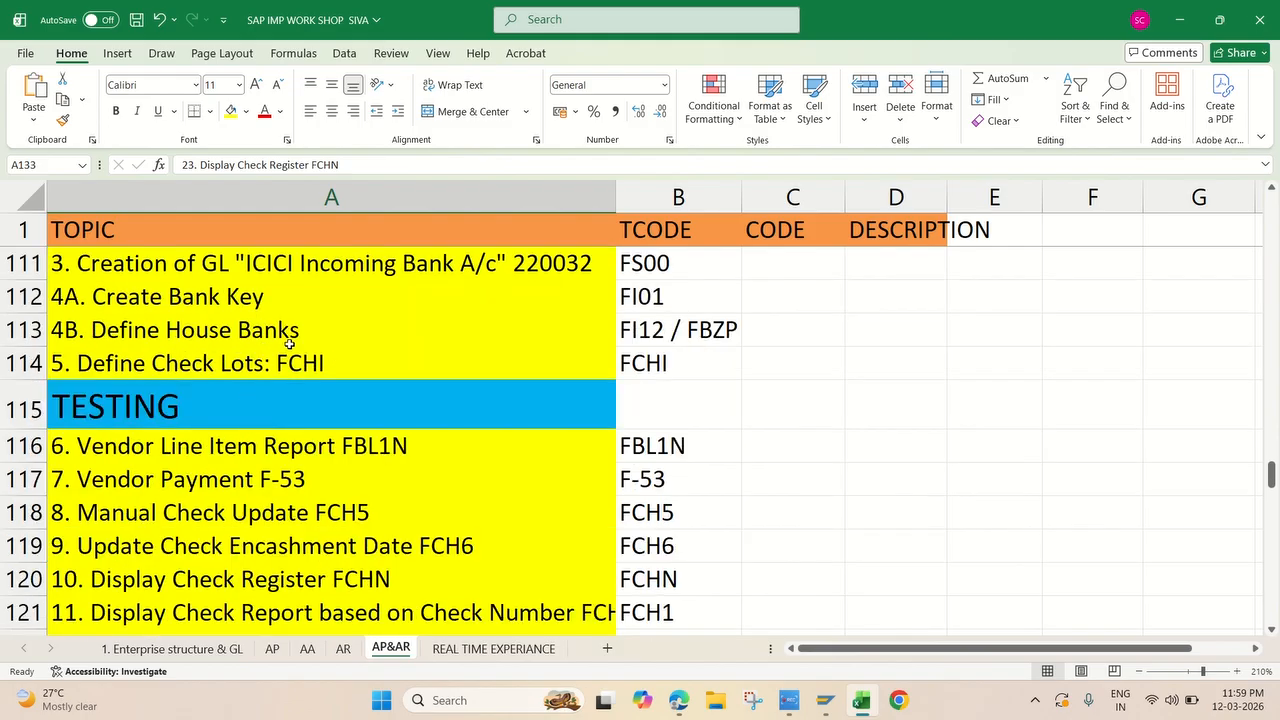
scroll(316, 374, "down", 1)
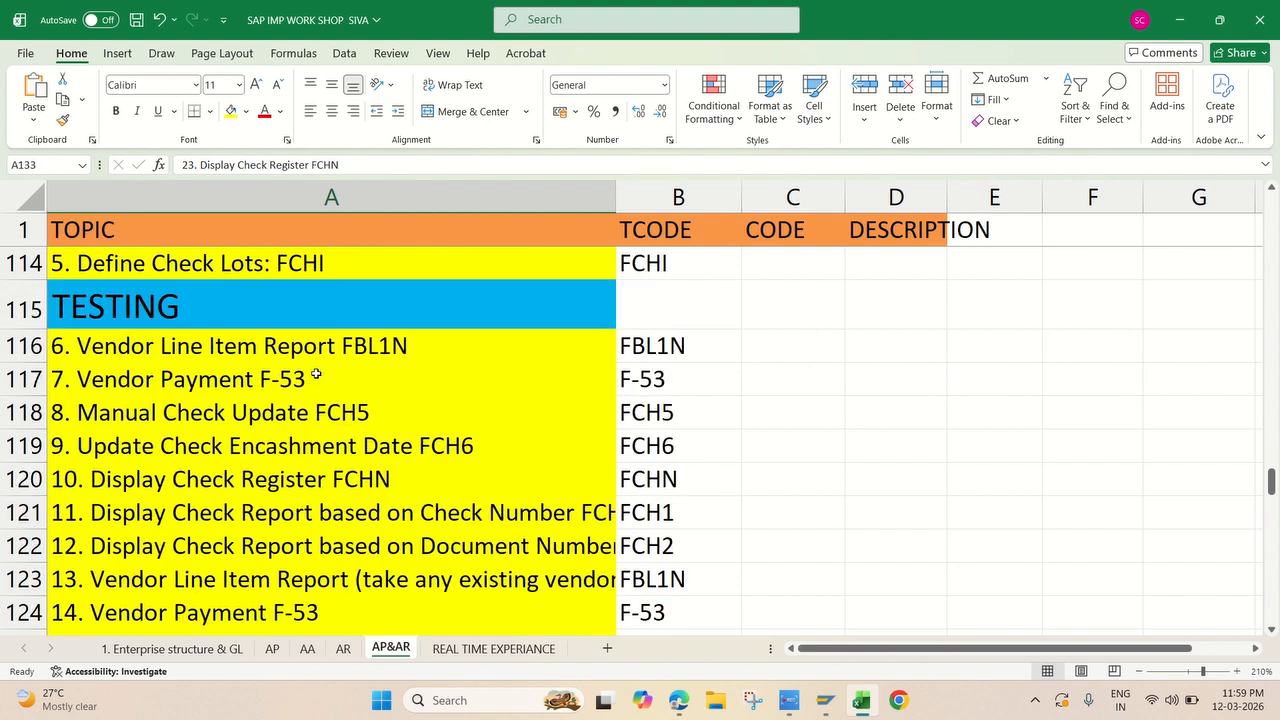
scroll(339, 369, "down", 1)
scroll(339, 369, "up", 1)
scroll(262, 398, "down", 1)
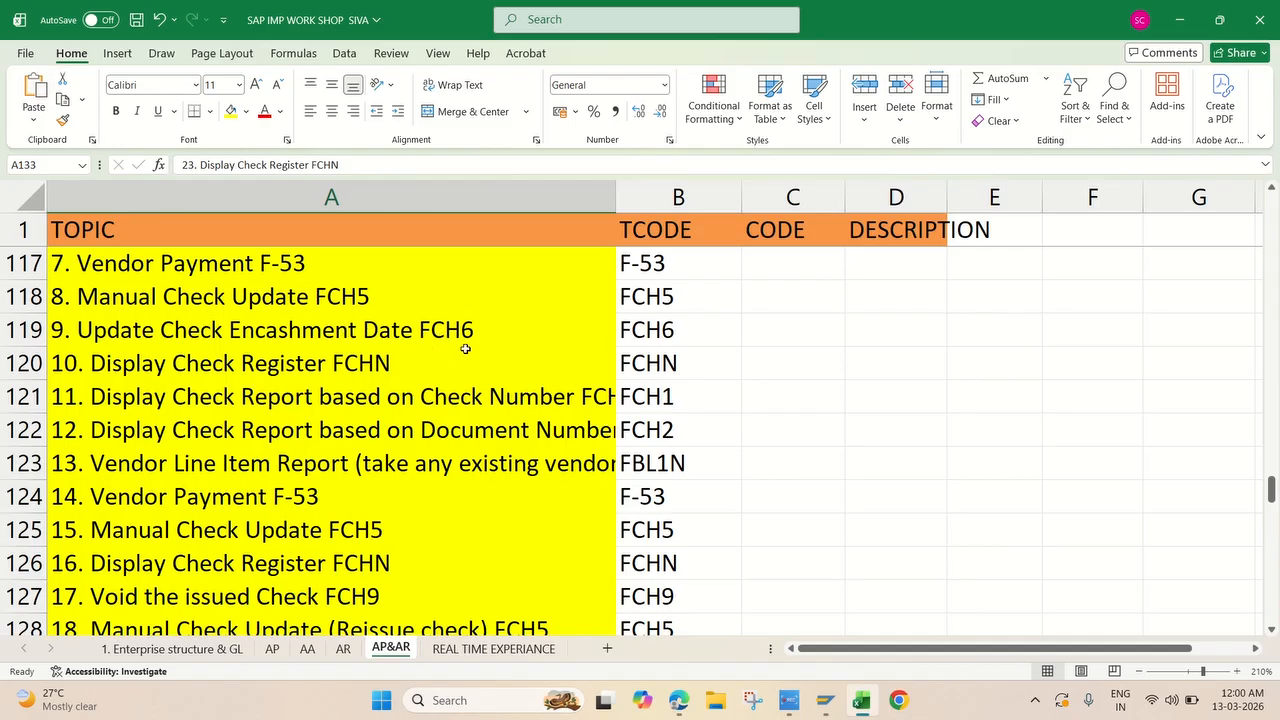
left_click(418, 343)
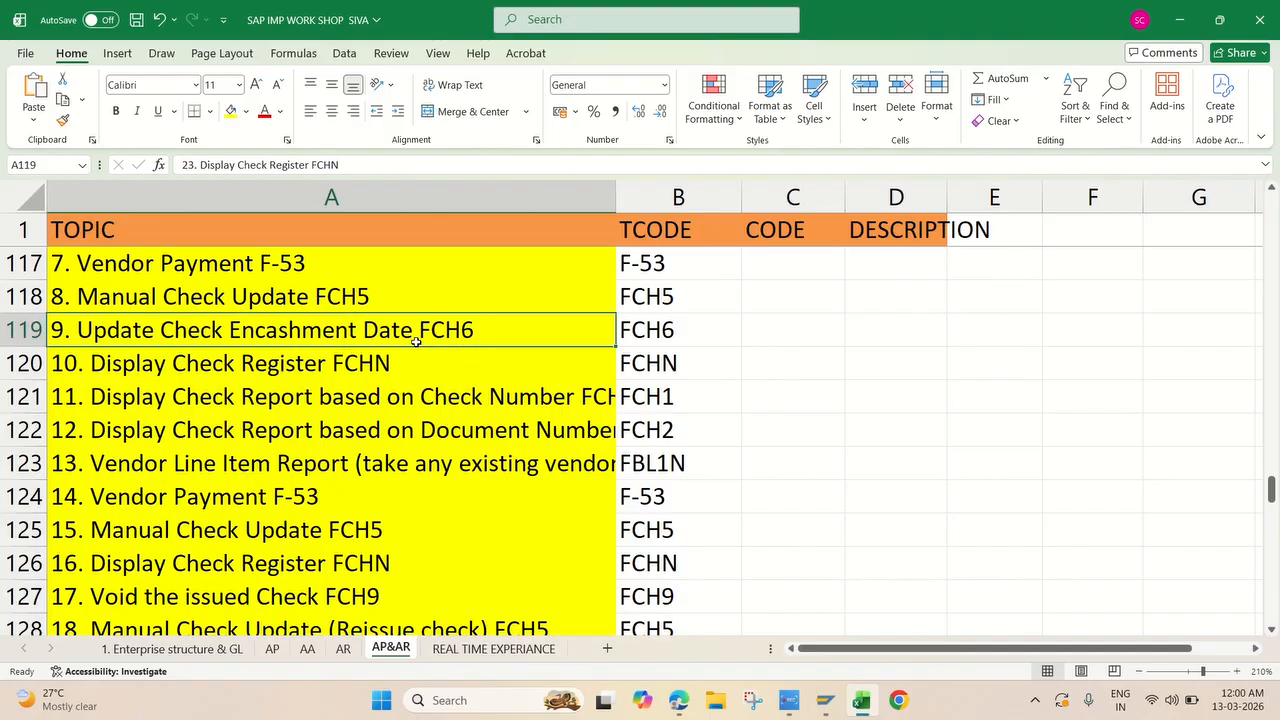
left_click(313, 368)
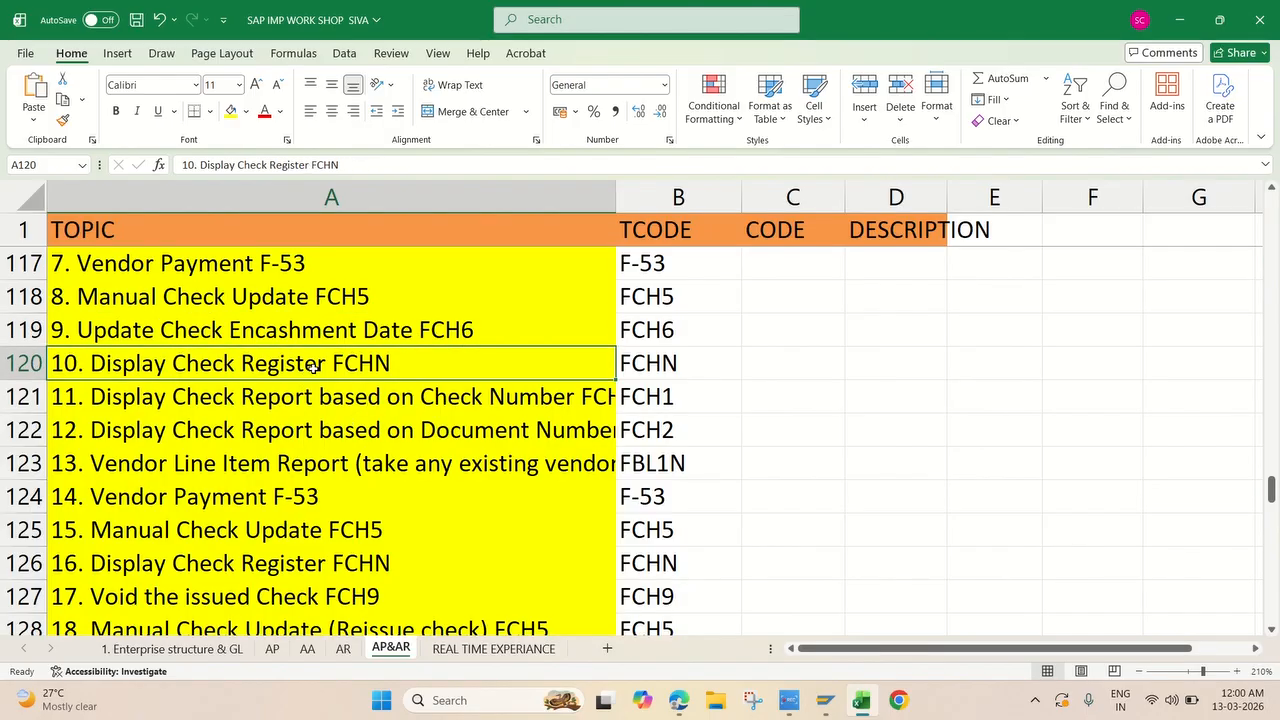
scroll(338, 448, "down", 3)
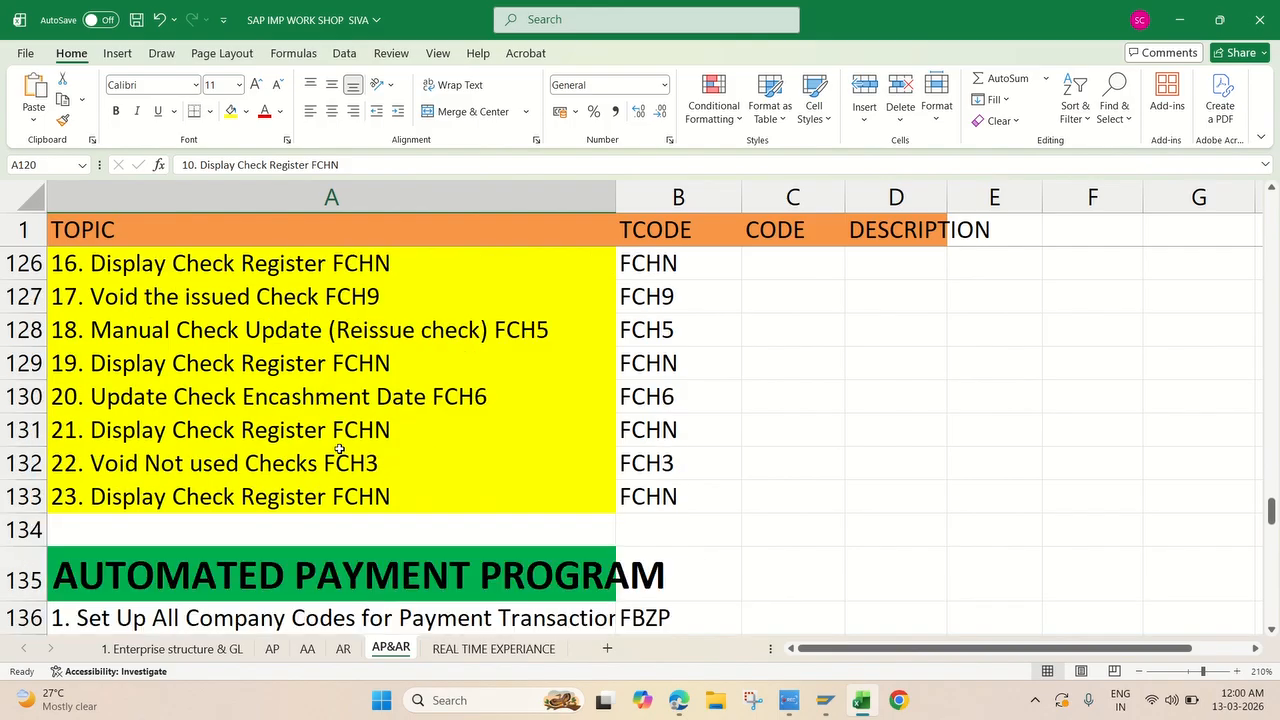
scroll(338, 448, "up", 1)
scroll(339, 450, "up", 5)
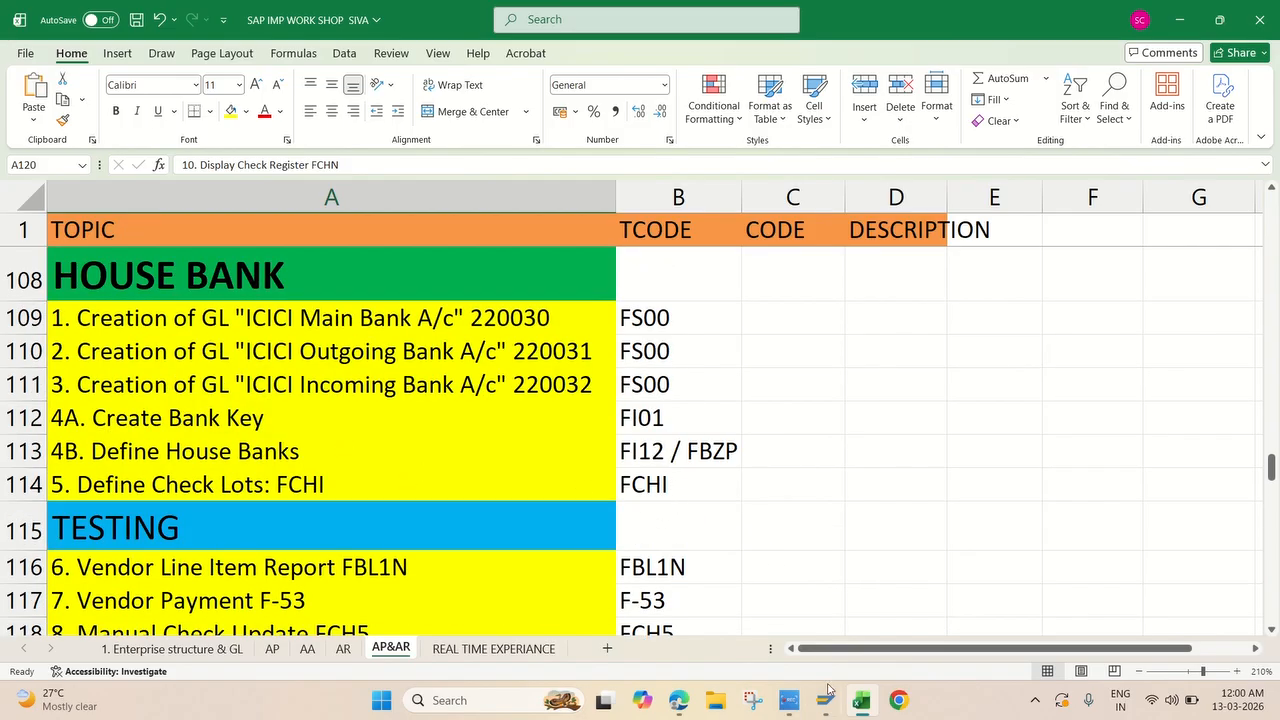
left_click(790, 700)
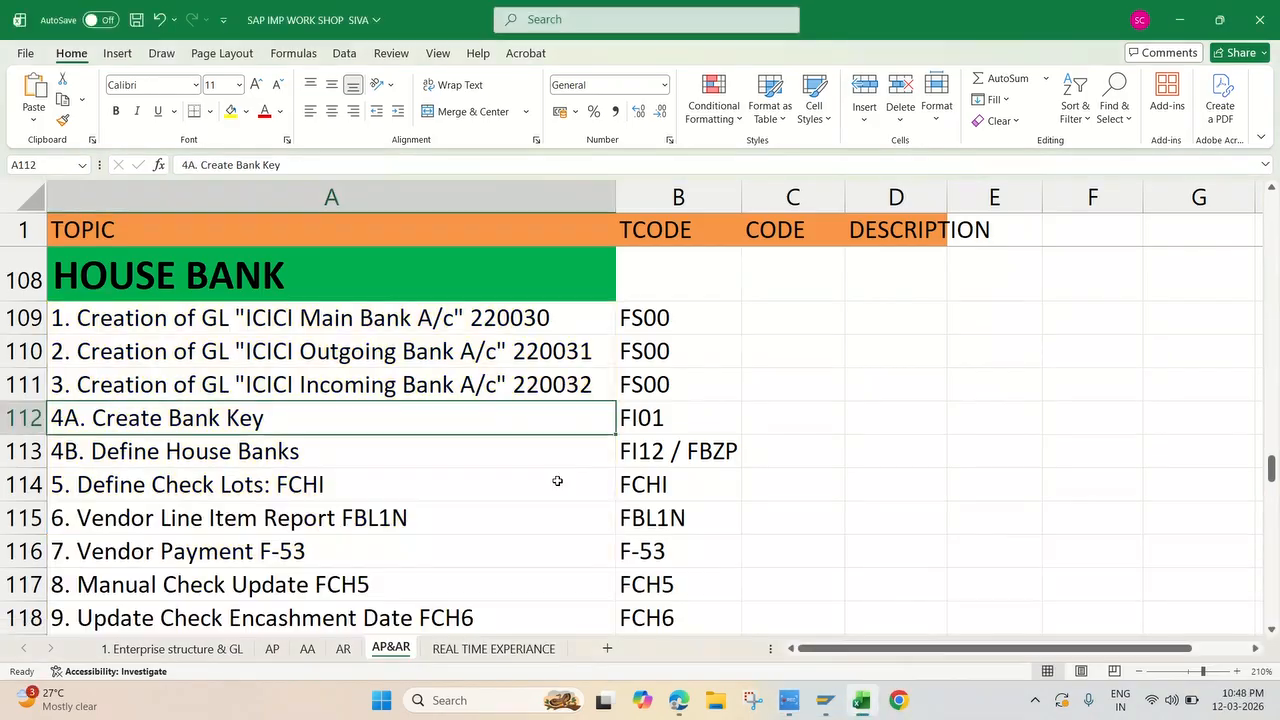
mouse_move(785, 703)
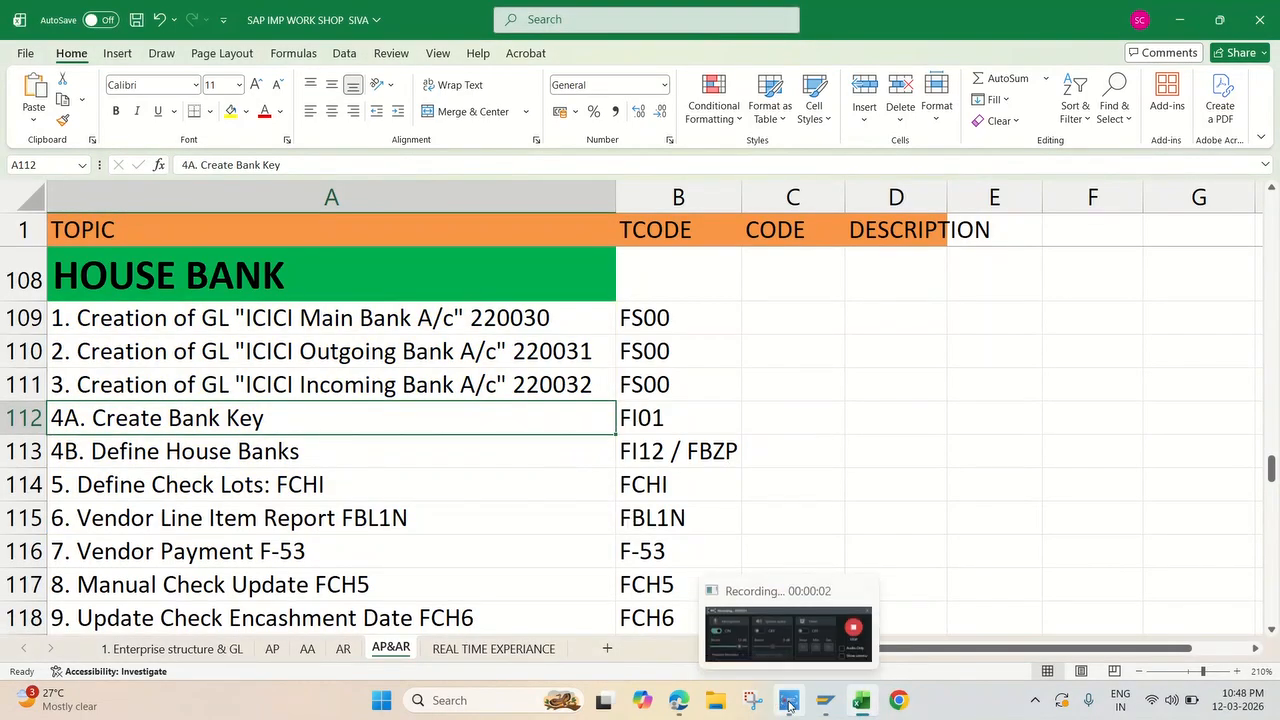
Step: Switch to SAP Logon and open the control settings under Interaction Design in the SAP GUI options
left_click(828, 695)
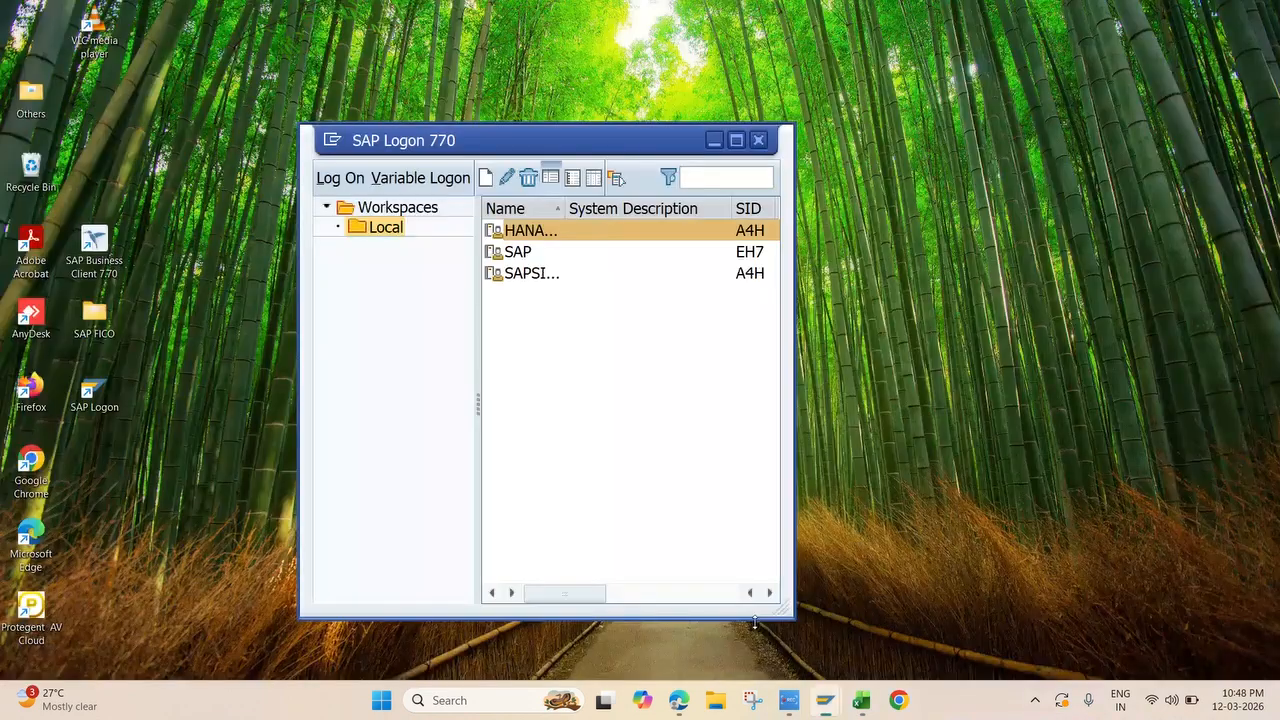
left_click(769, 647)
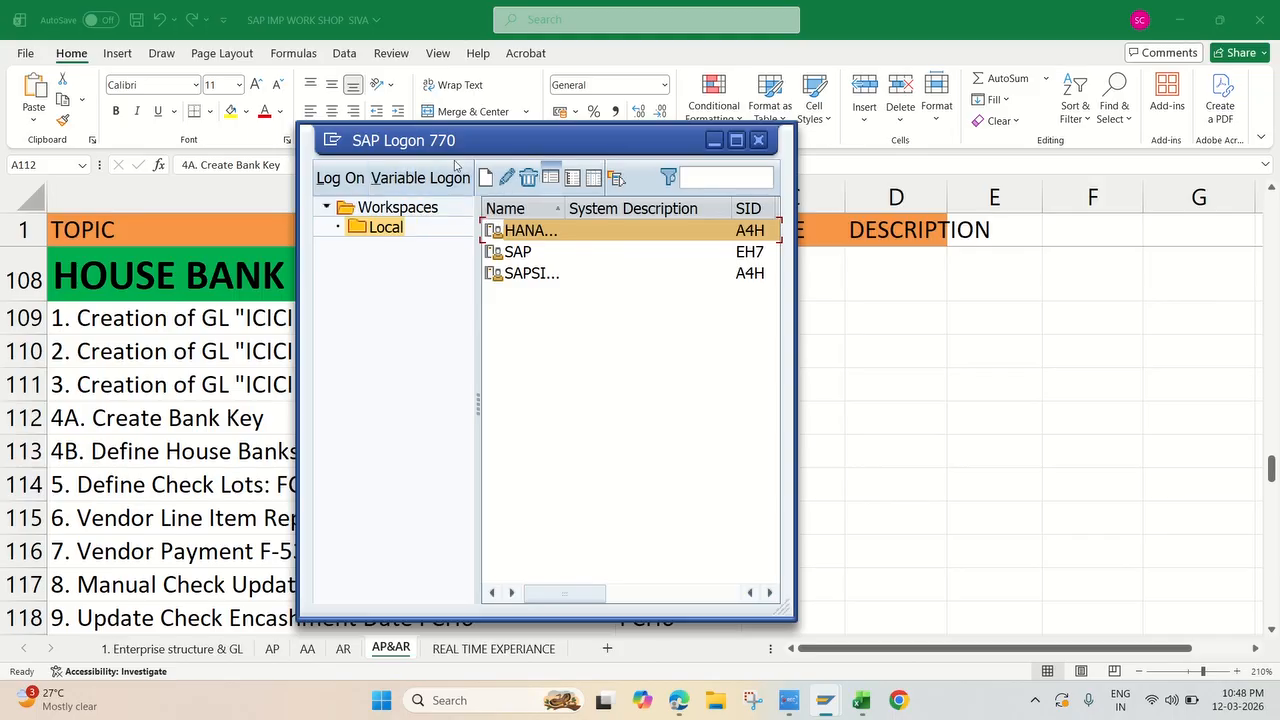
left_click(331, 139)
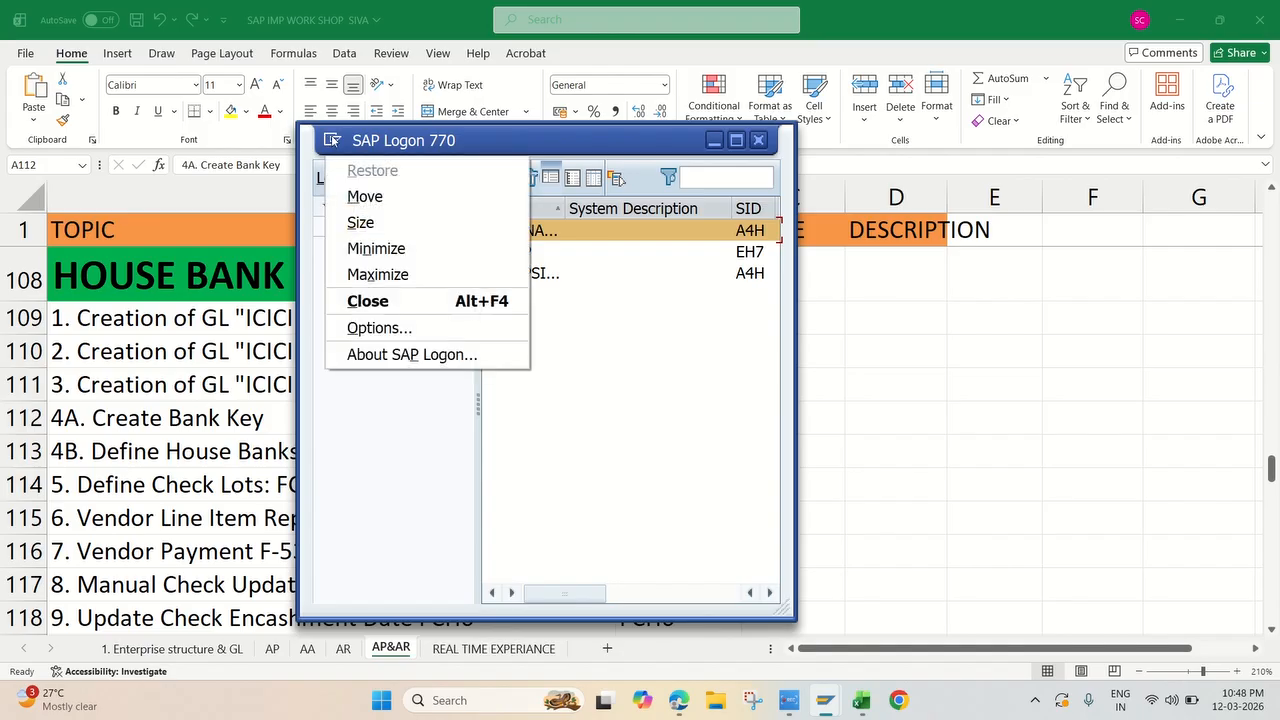
left_click(395, 330)
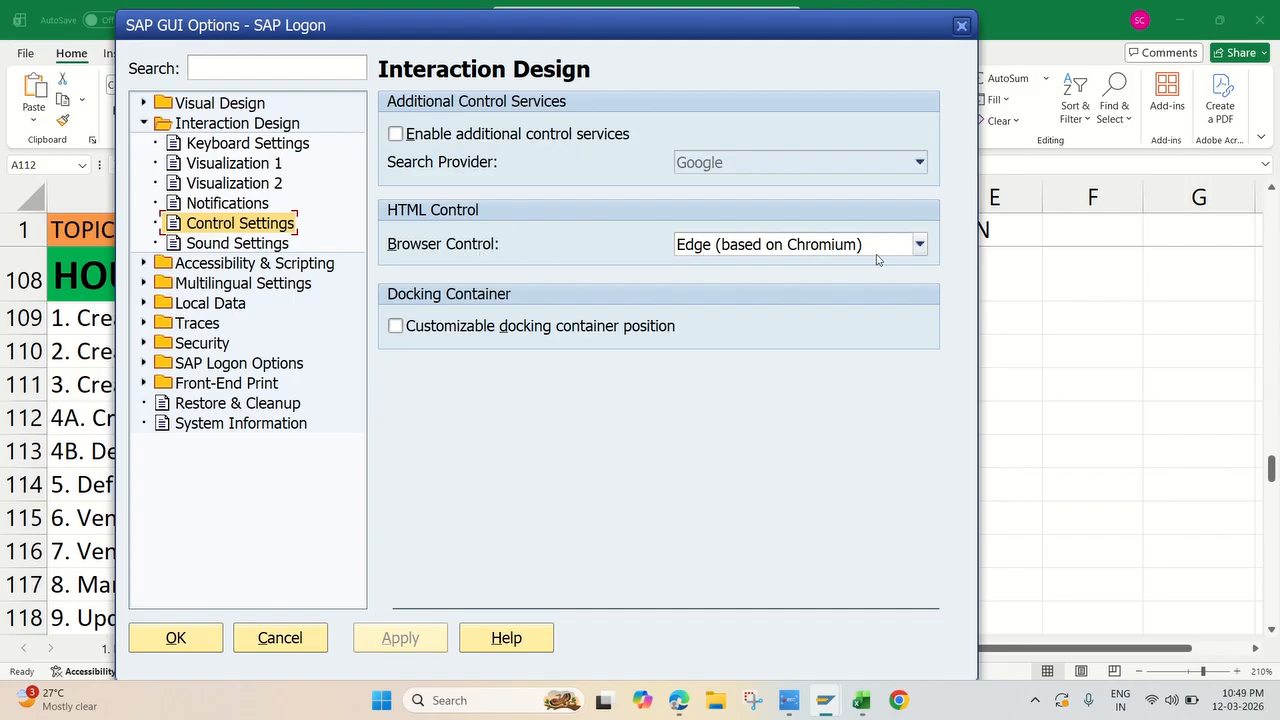
Step: Set the HTML browser control to Edge (based on Chromium), then apply and confirm the SAP GUI options
left_click(905, 248)
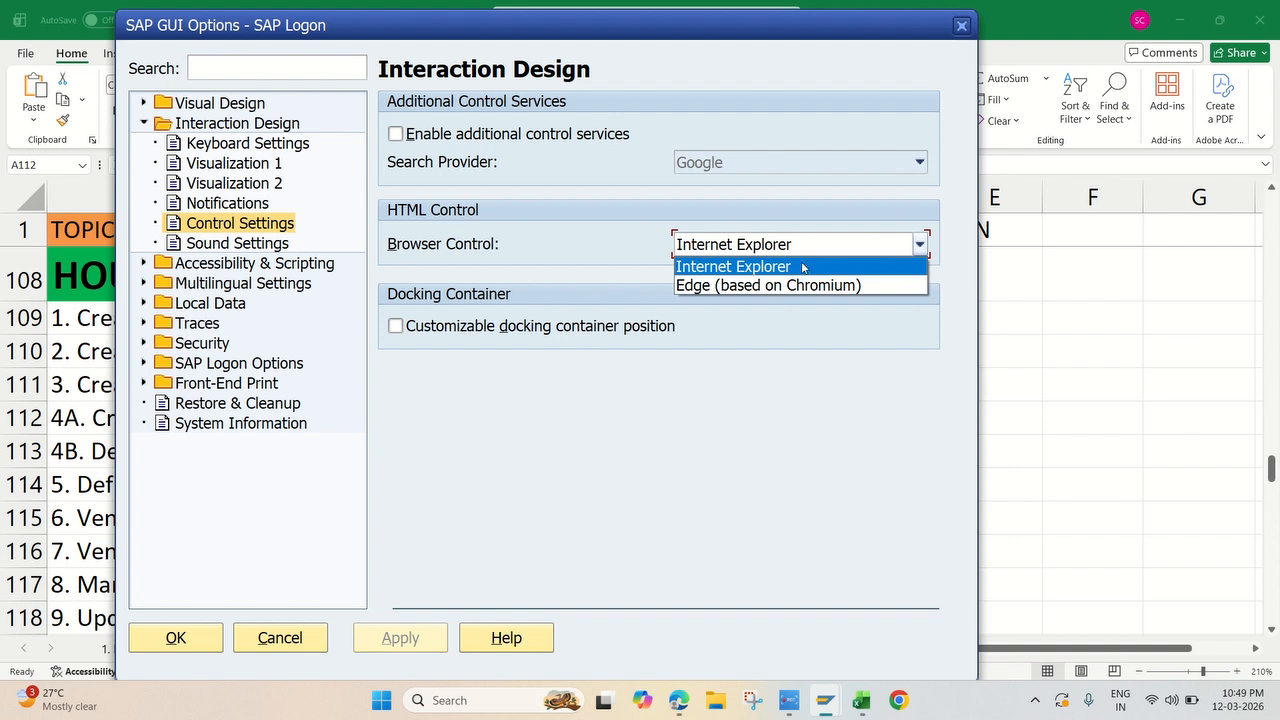
left_click(715, 286)
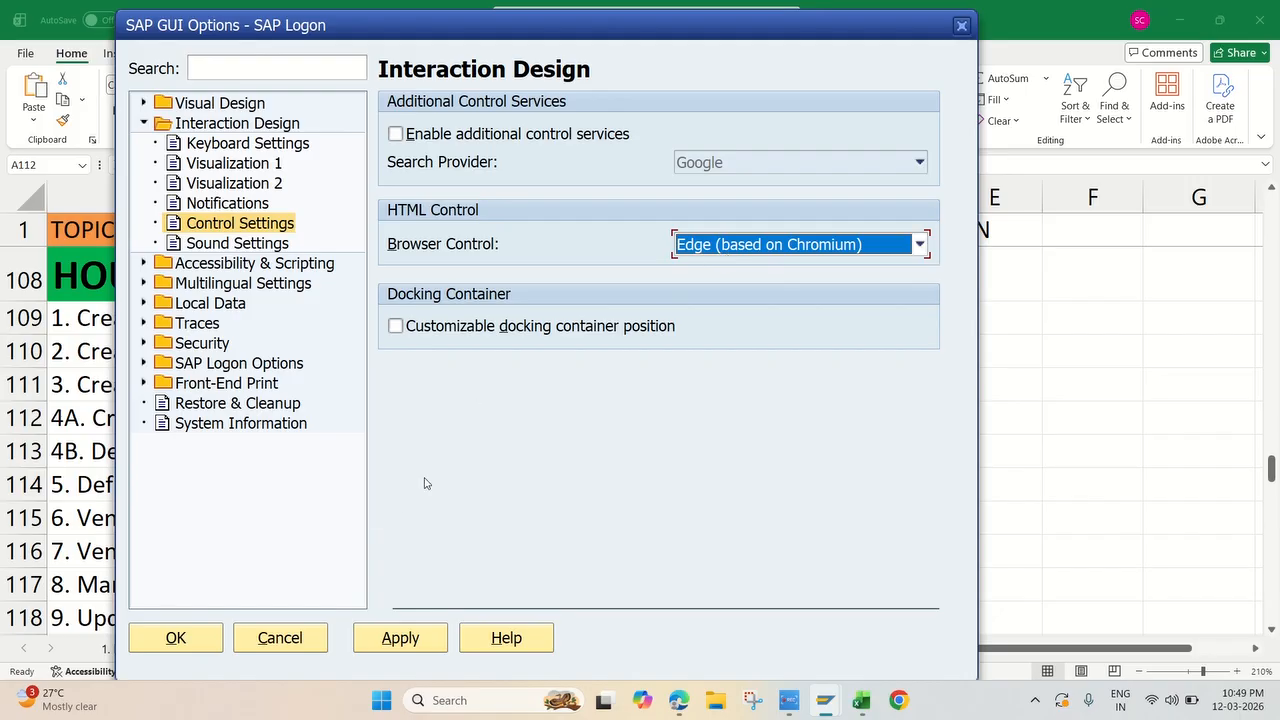
left_click(398, 643)
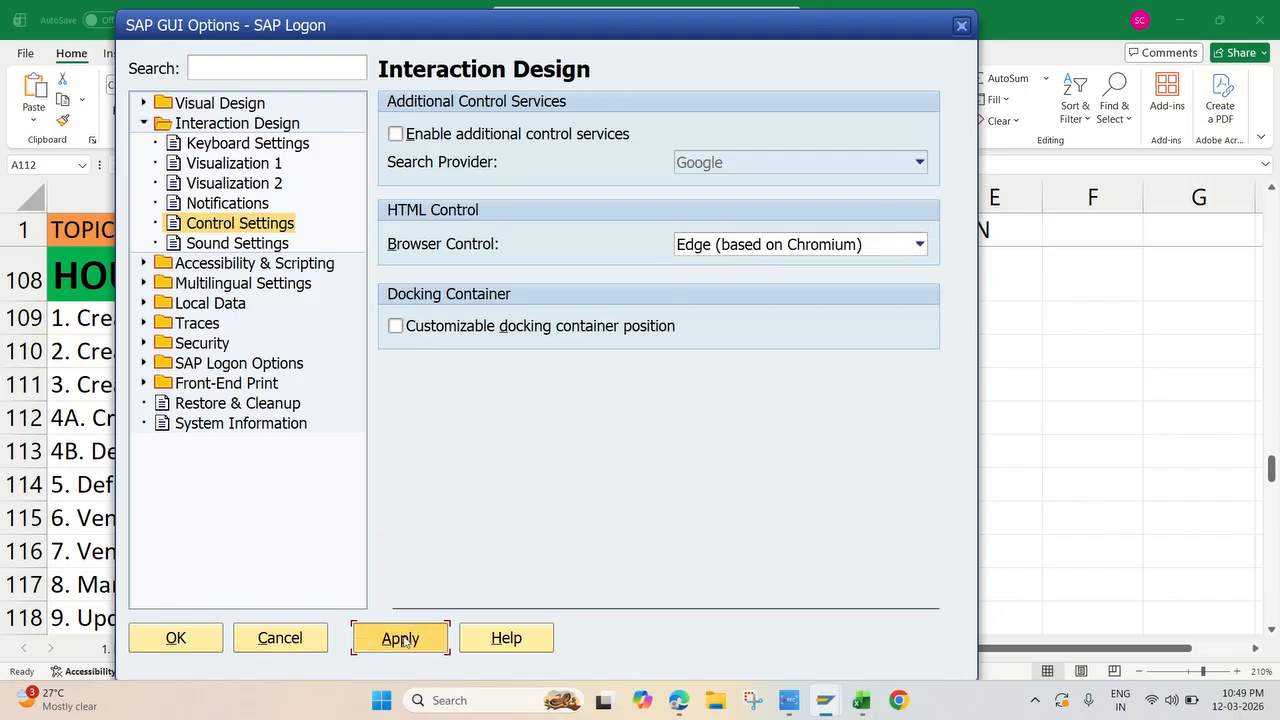
left_click(187, 637)
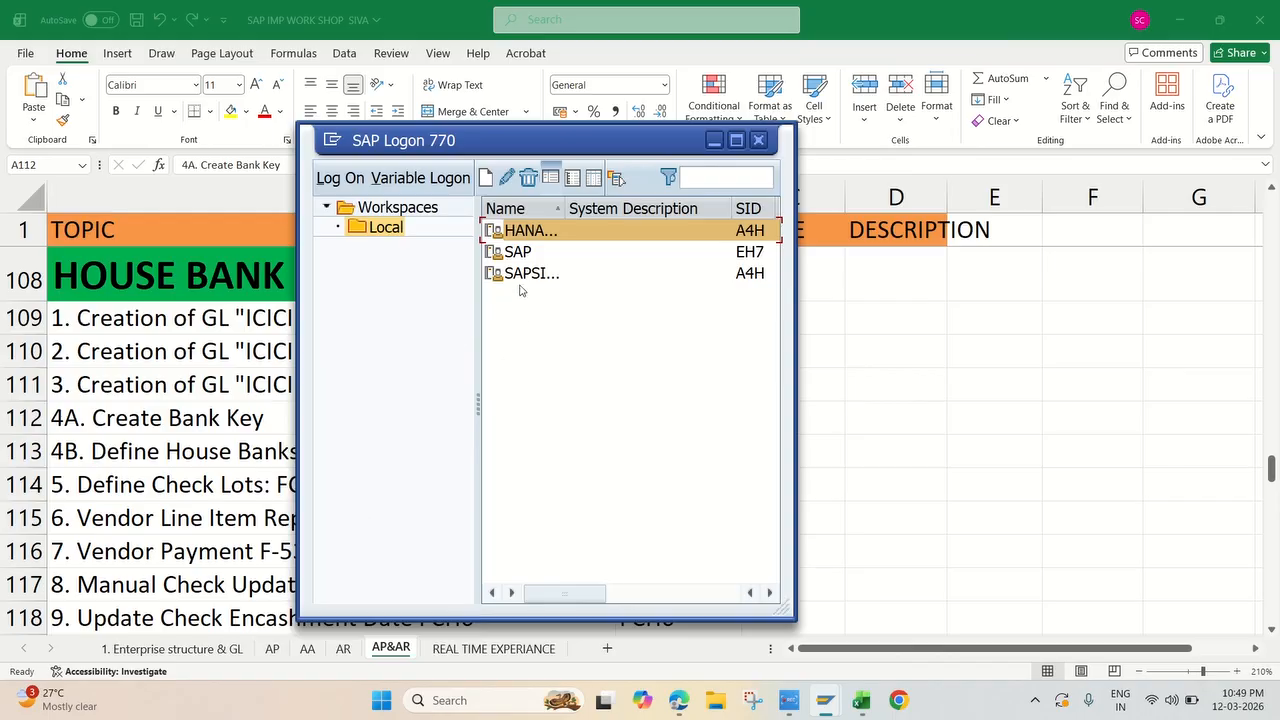
Step: Reopen the SAP GUI options and check the browser control under the Interaction Design control settings
left_click(337, 145)
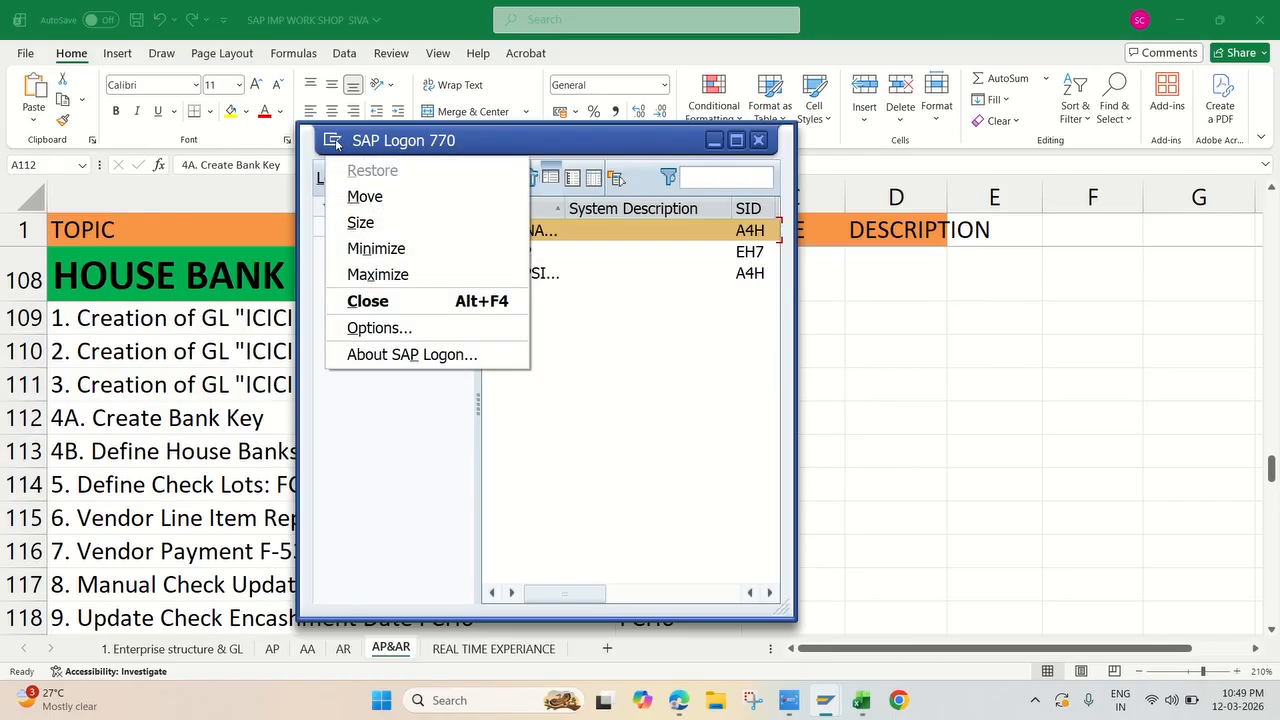
left_click(372, 328)
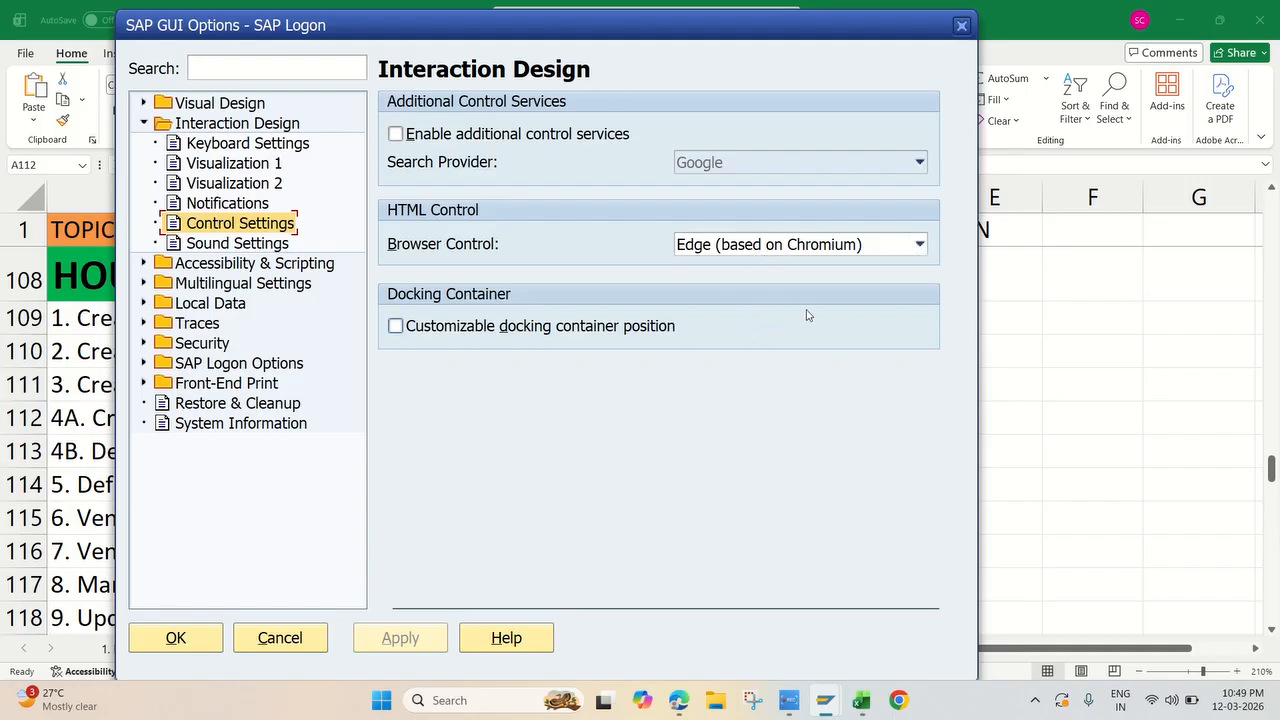
left_click(789, 699)
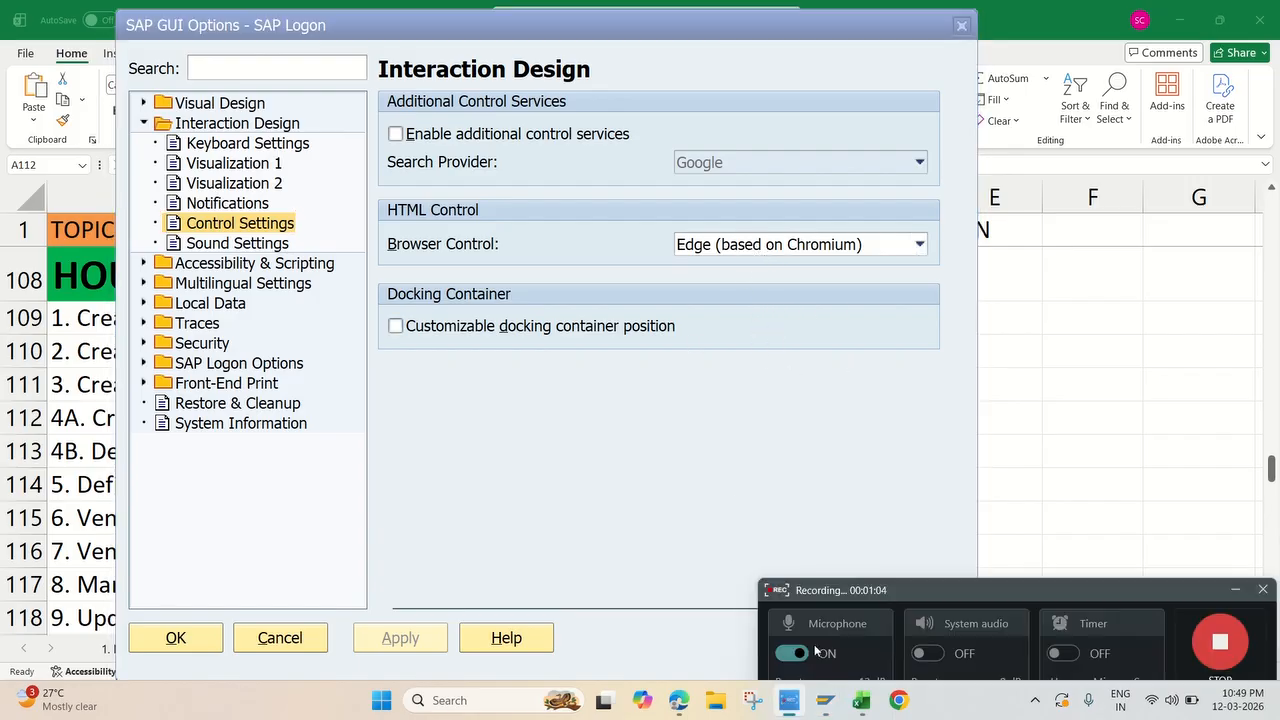